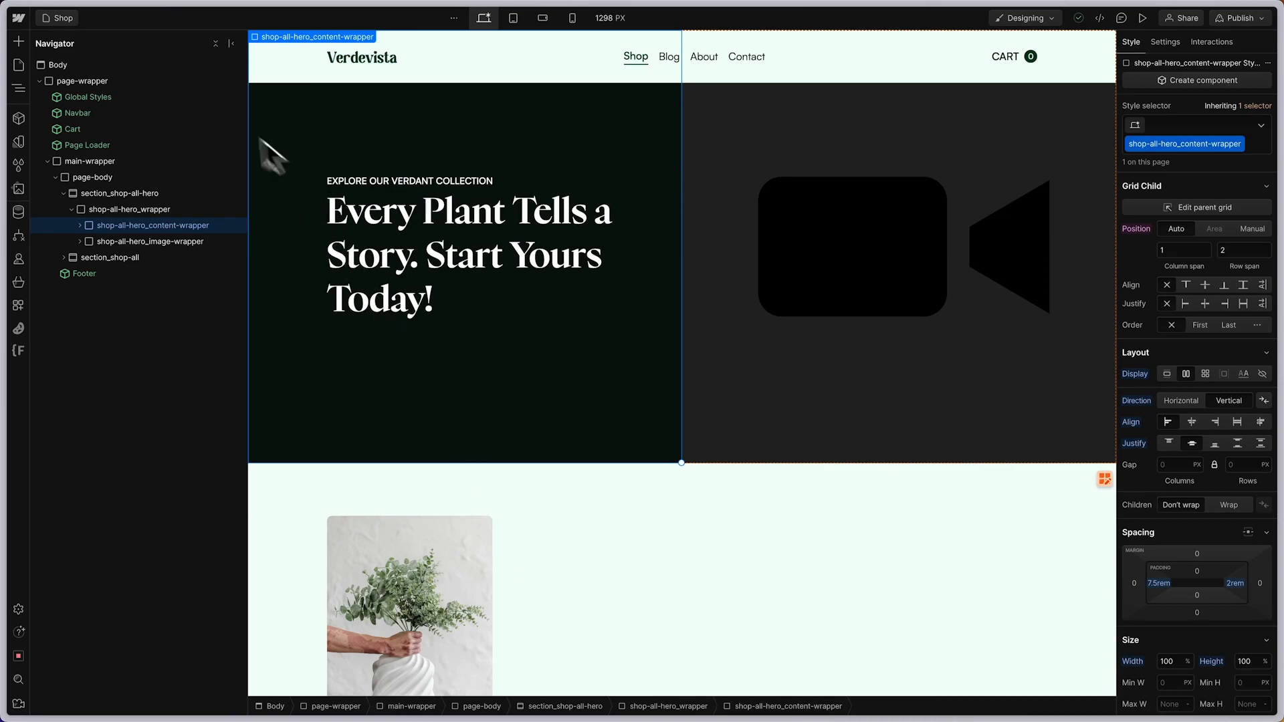
Open the Shop page's settings and view the custom code placed before the closing body tag
{"action": "left_click", "coordinate": [71, 23]}
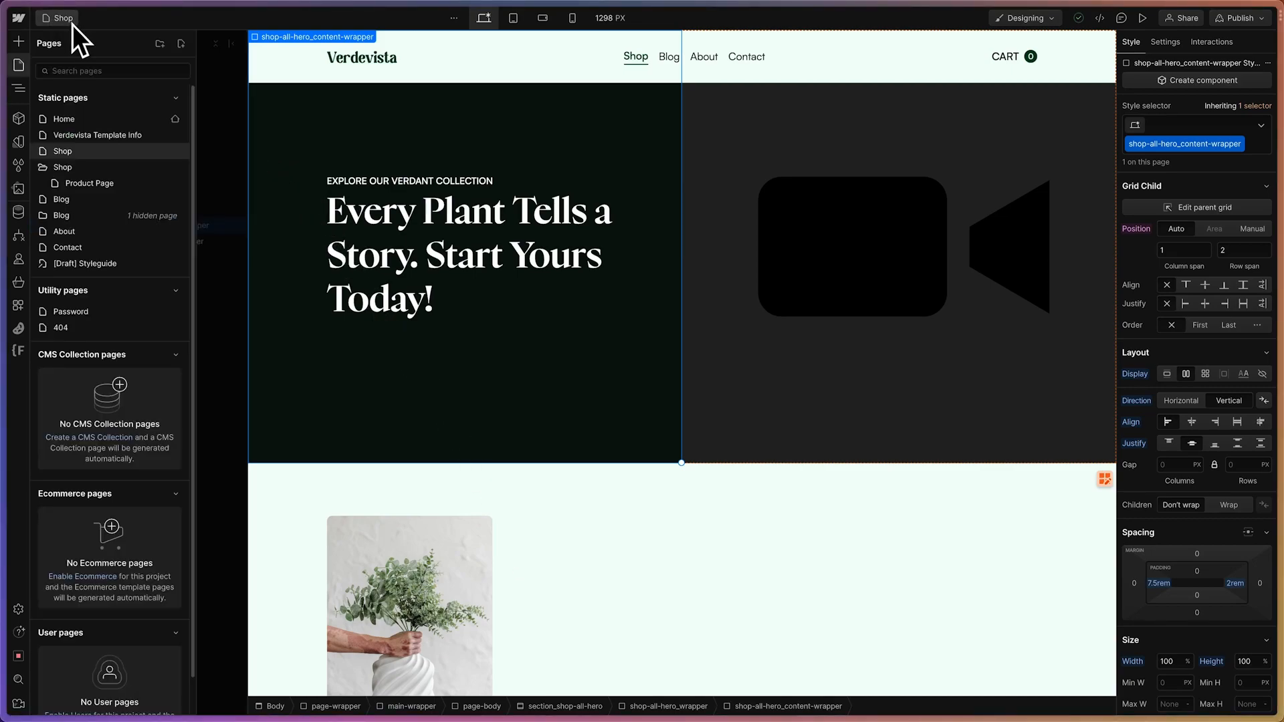
{"action": "left_click", "coordinate": [175, 151]}
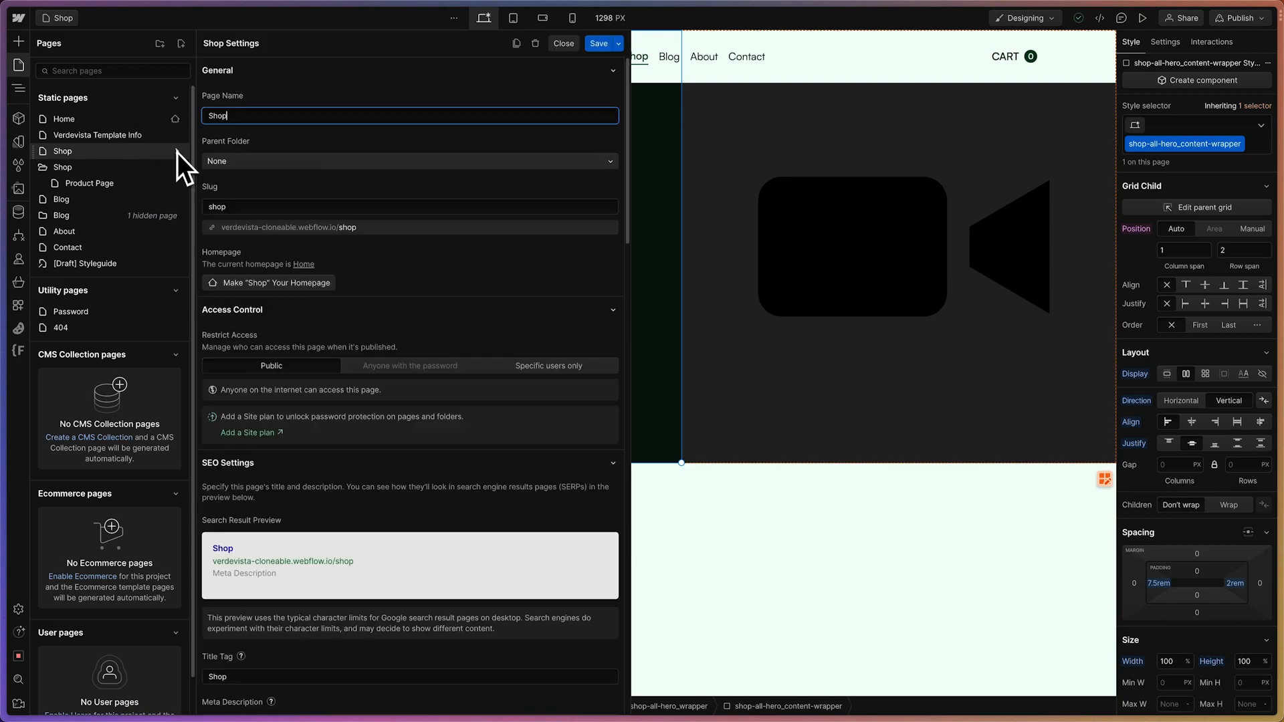
{"action": "scroll", "coordinate": [358, 407], "scroll_direction": "down", "scroll_amount": 8}
{"action": "scroll", "coordinate": [358, 408], "scroll_direction": "down", "scroll_amount": 10}
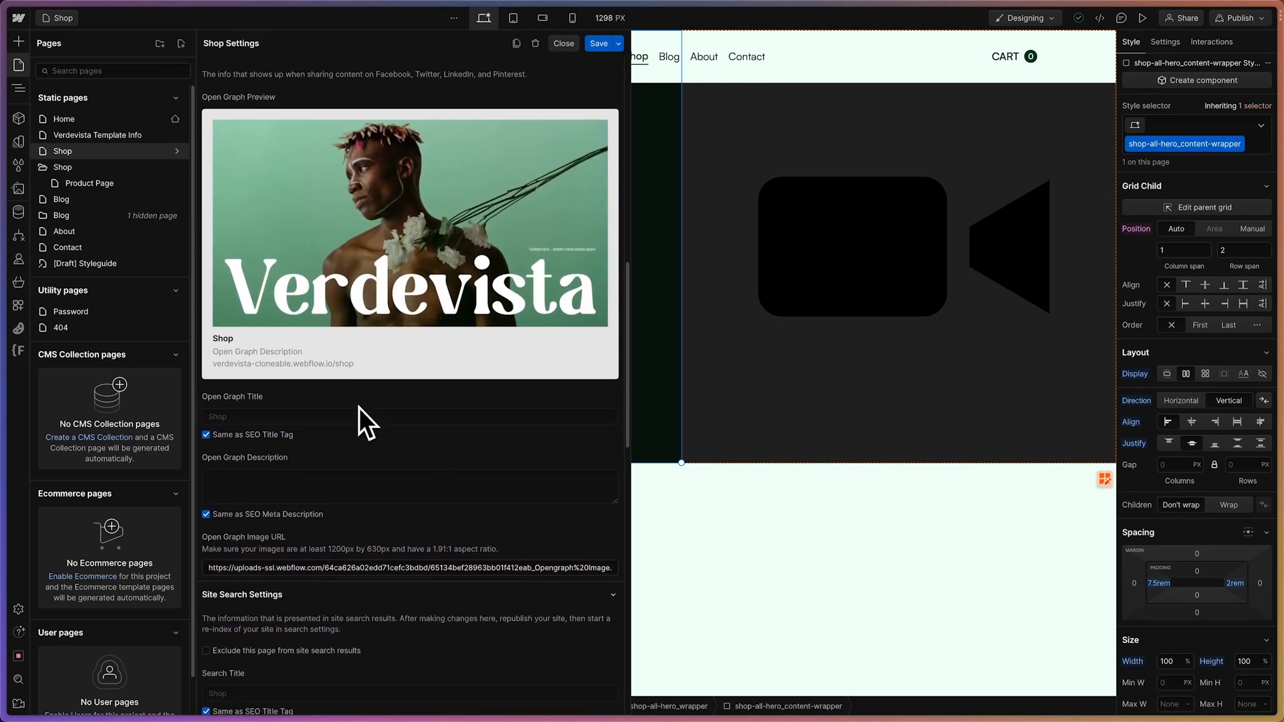
{"action": "scroll", "coordinate": [358, 407], "scroll_direction": "down", "scroll_amount": 5}
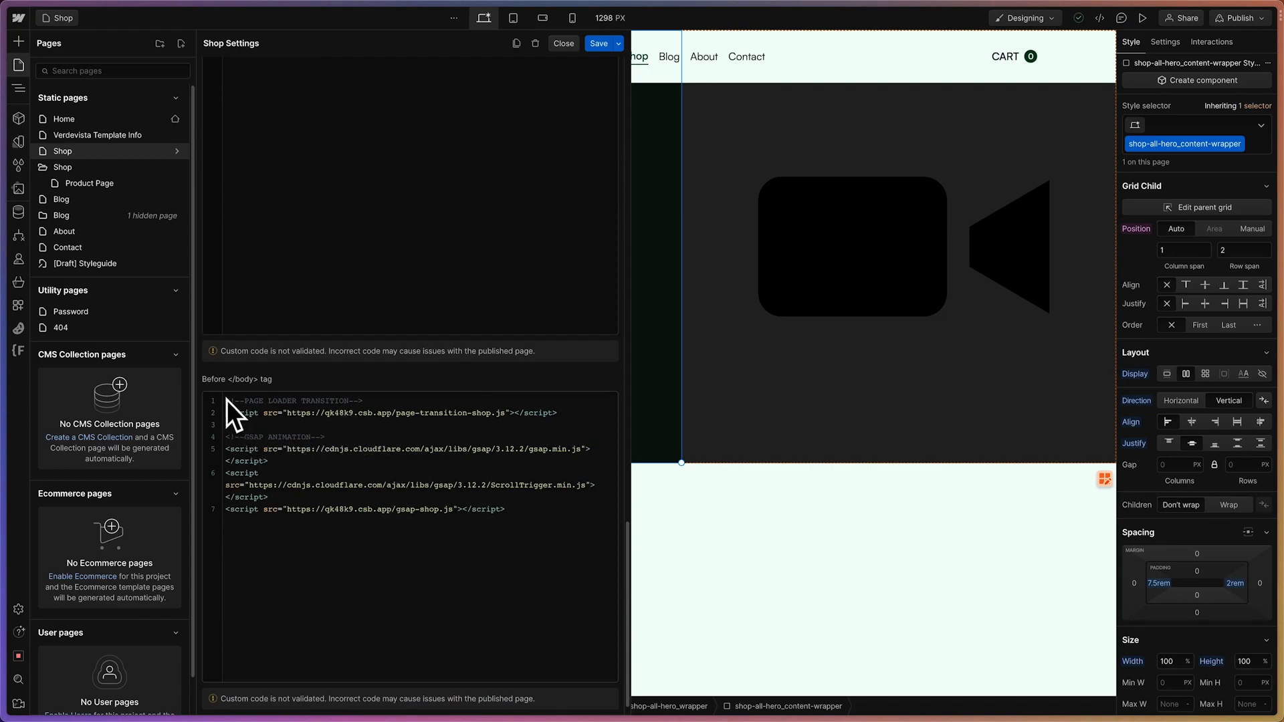
{"action": "left_click", "coordinate": [344, 580]}
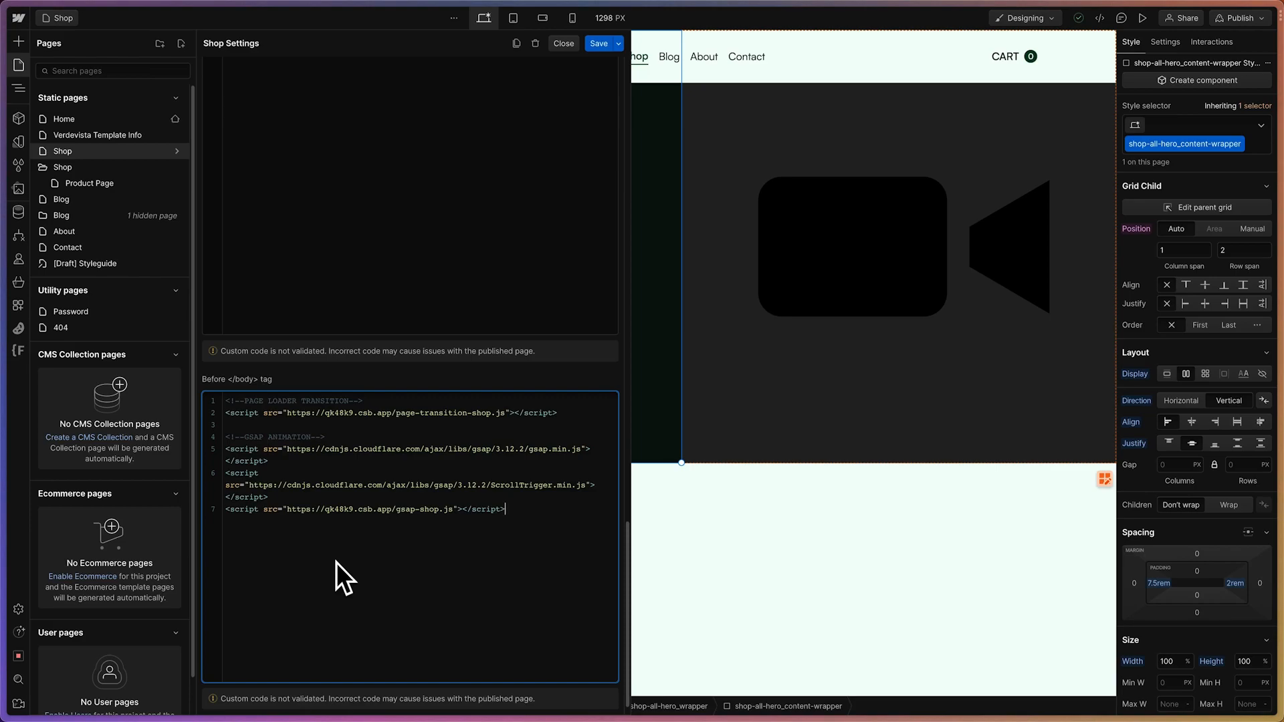
View the verdevista-cloneable project in CodeSandbox, and return to Webflow to highlight the page-transition-shop.js script source in the Shop body code
{"action": "mouse_move", "coordinate": [8, 338]}
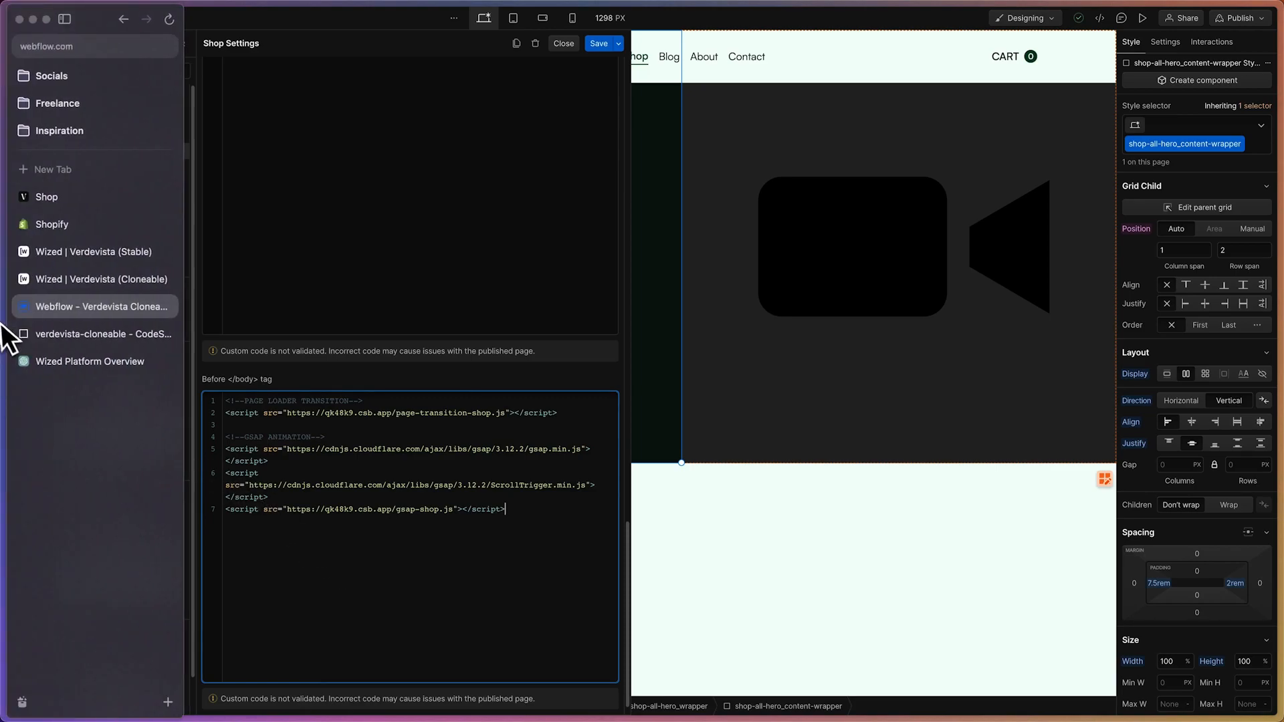
{"action": "left_click", "coordinate": [71, 341]}
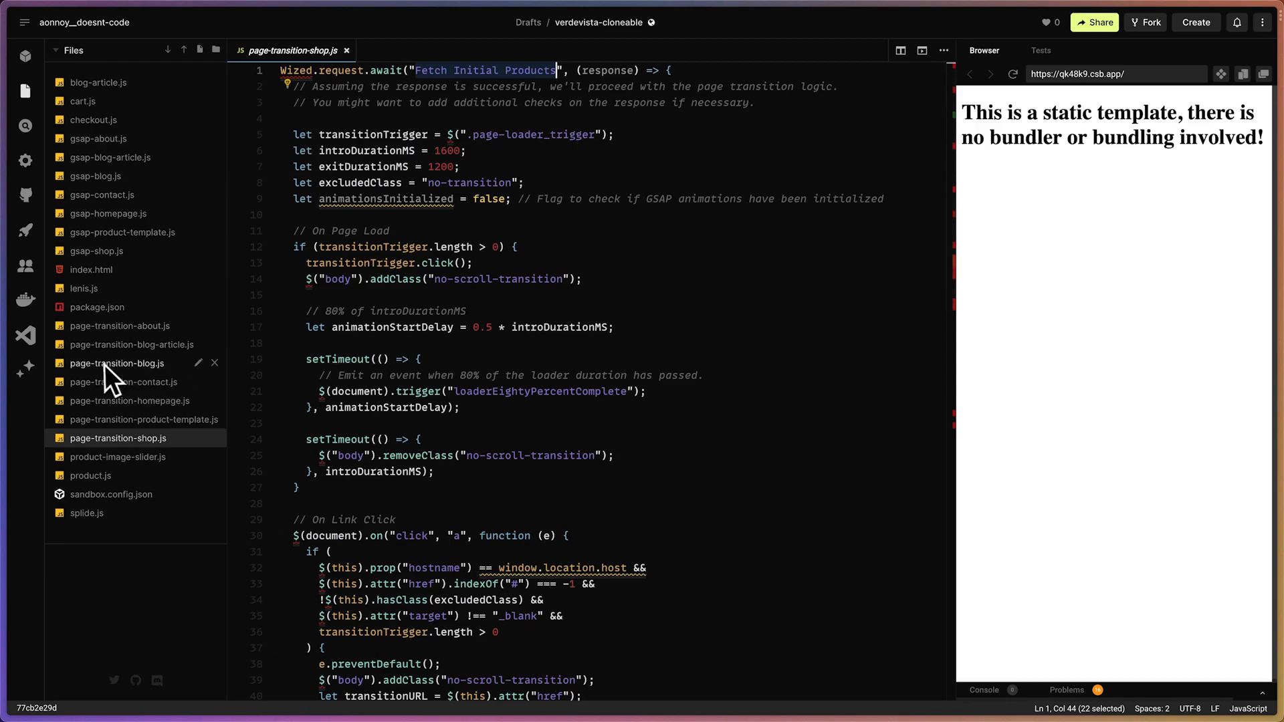
{"action": "mouse_move", "coordinate": [1, 248]}
{"action": "left_click", "coordinate": [77, 317]}
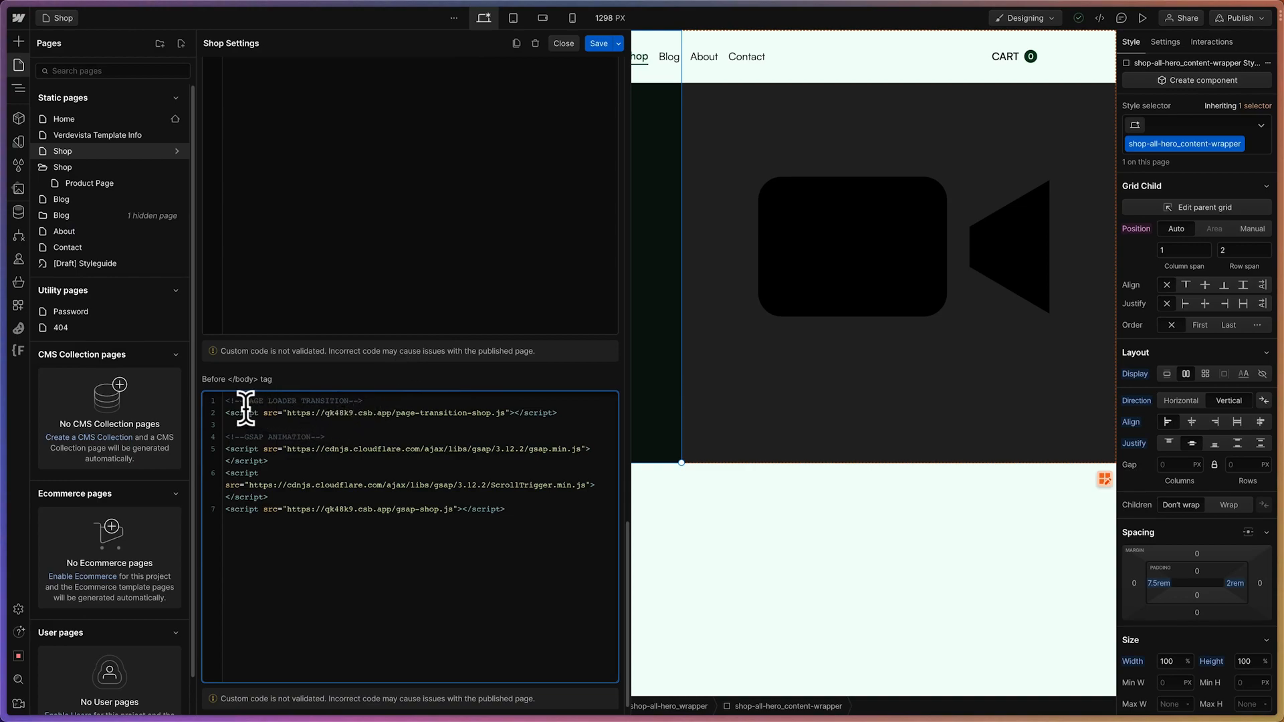
{"action": "left_click_drag", "start_coordinate": [240, 401], "coordinate": [317, 396]}
{"action": "left_click", "coordinate": [338, 404]}
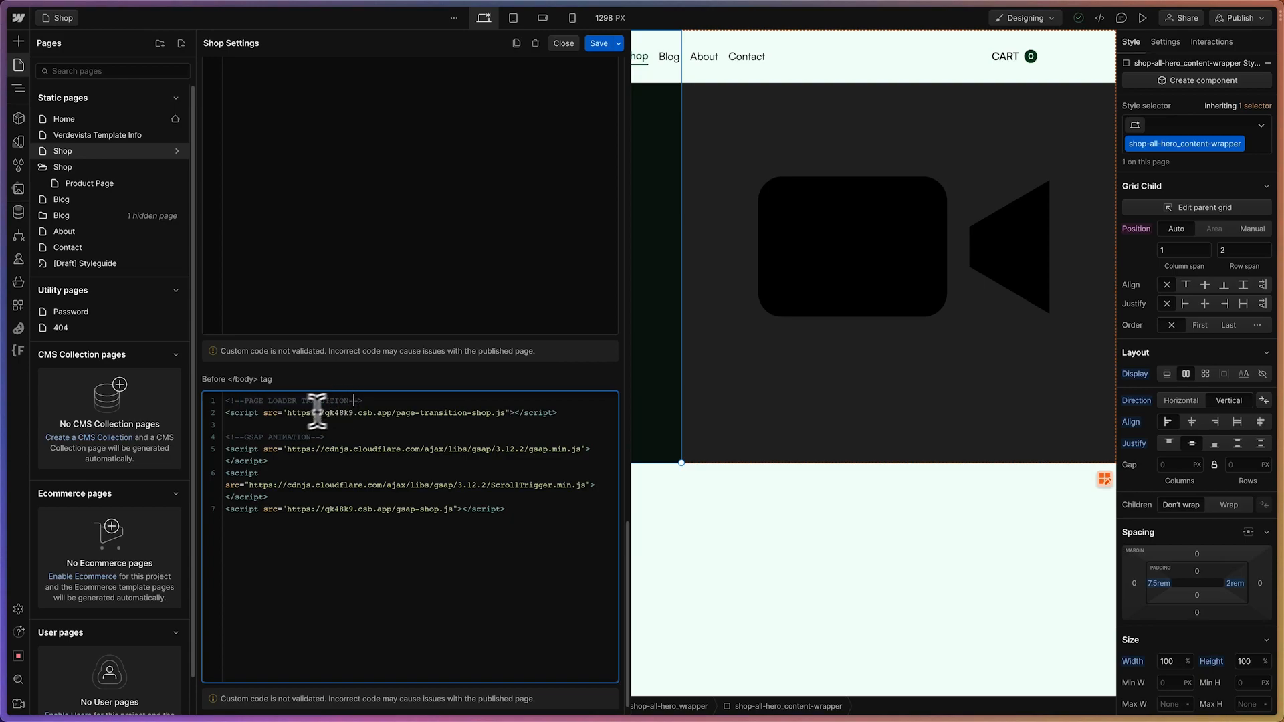
{"action": "left_click_drag", "start_coordinate": [278, 412], "coordinate": [501, 412]}
{"action": "left_click", "coordinate": [501, 413]}
Switch to CodeSandbox and review page-transition-shop.js, highlighting the Fetch Initial Products request name on its first line
{"action": "mouse_move", "coordinate": [2, 268]}
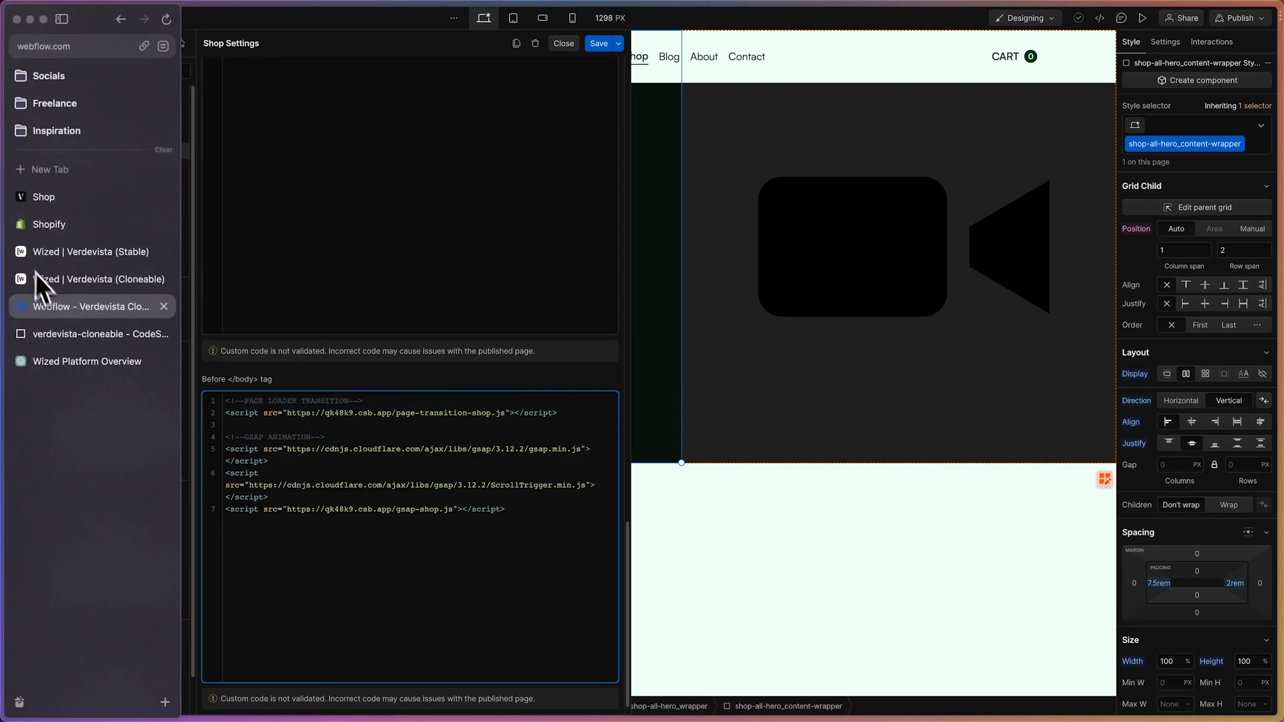
{"action": "left_click", "coordinate": [58, 342]}
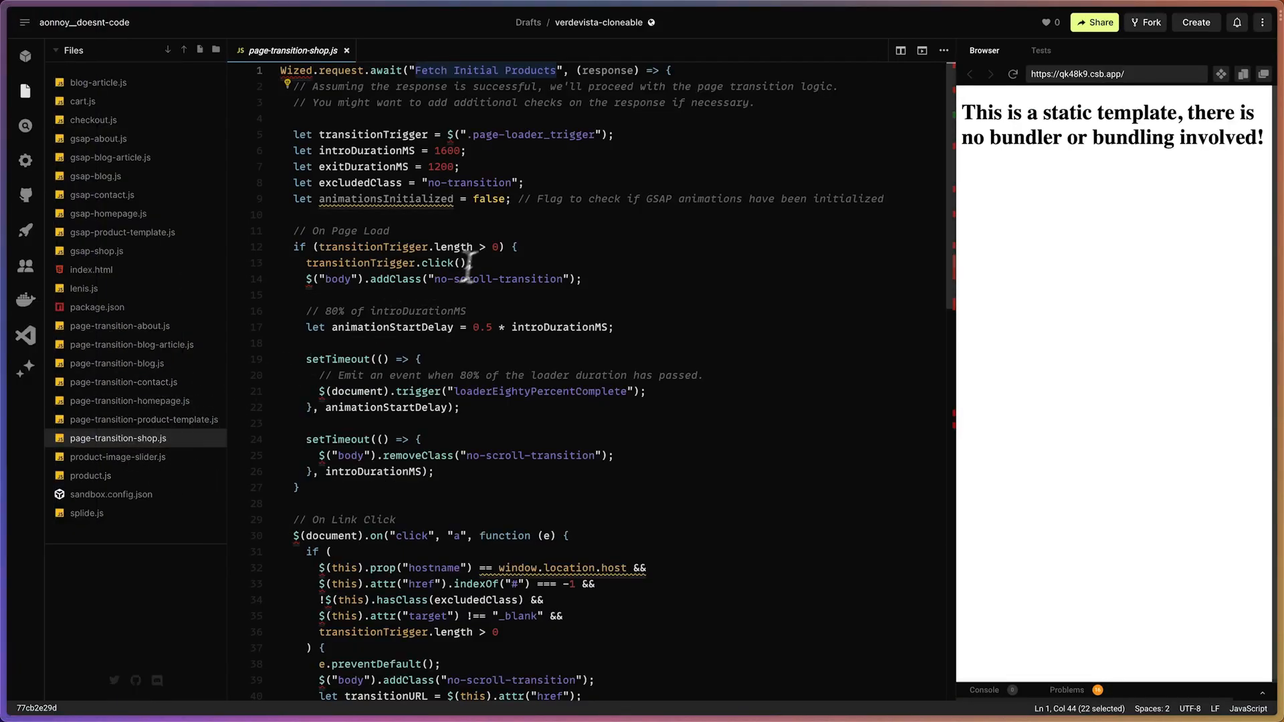
{"action": "scroll", "coordinate": [547, 398], "scroll_direction": "down", "scroll_amount": 10}
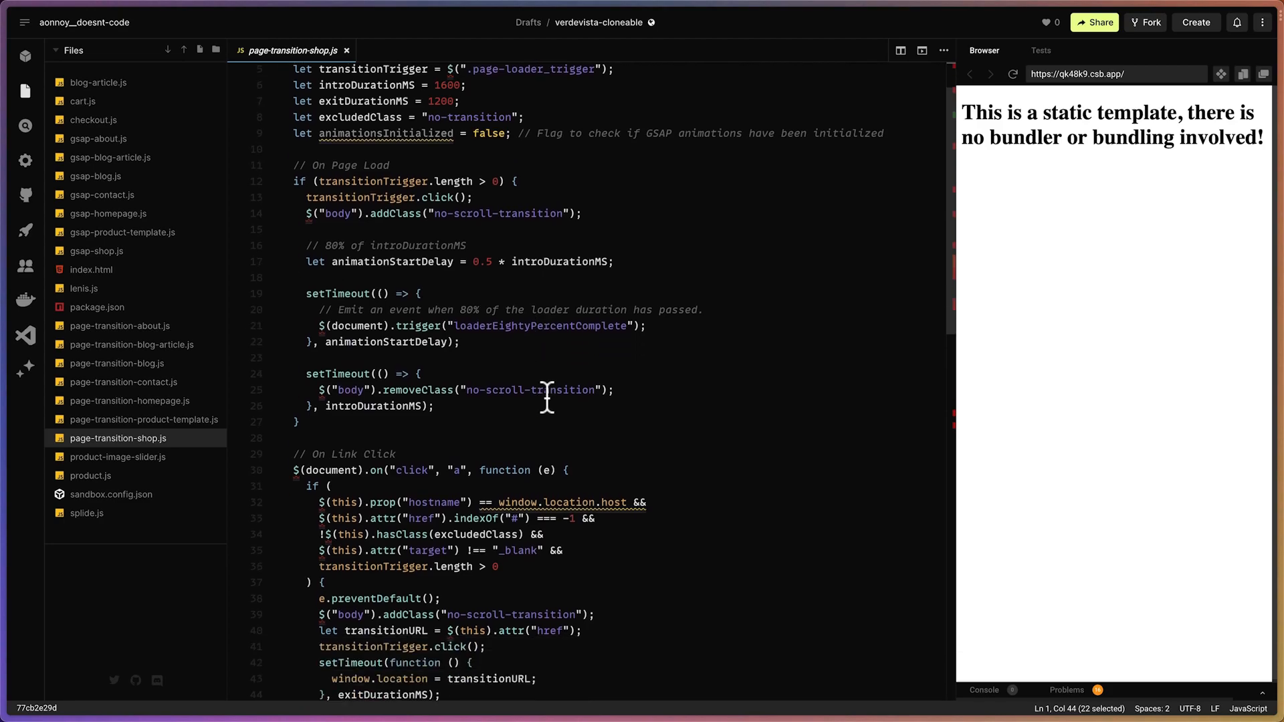
{"action": "scroll", "coordinate": [547, 398], "scroll_direction": "up", "scroll_amount": 10}
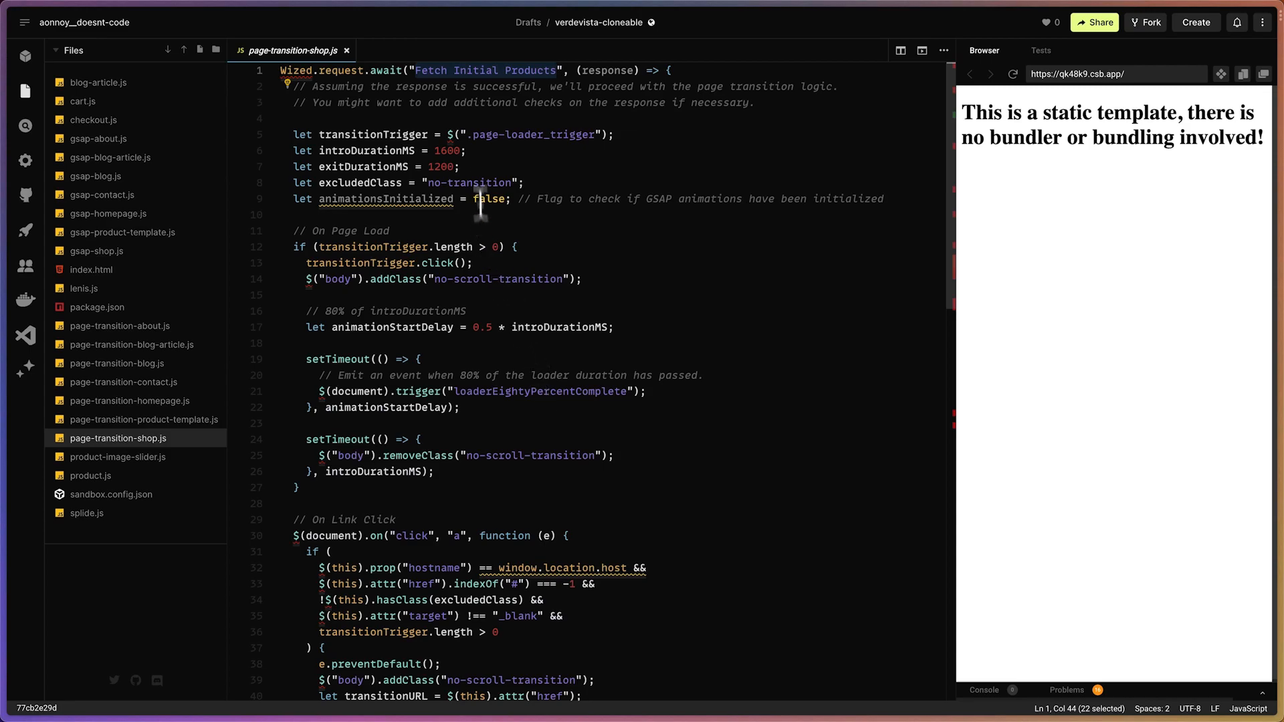
{"action": "left_click", "coordinate": [396, 102]}
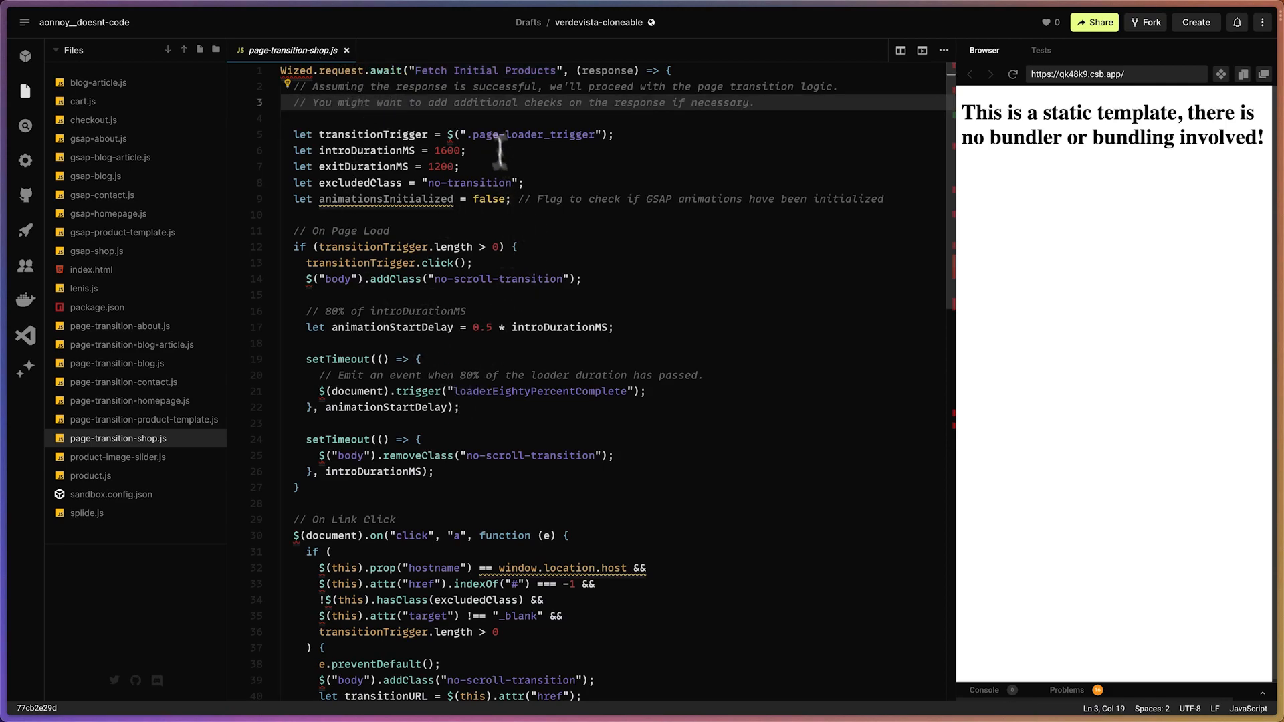
{"action": "left_click_drag", "start_coordinate": [414, 69], "coordinate": [554, 69]}
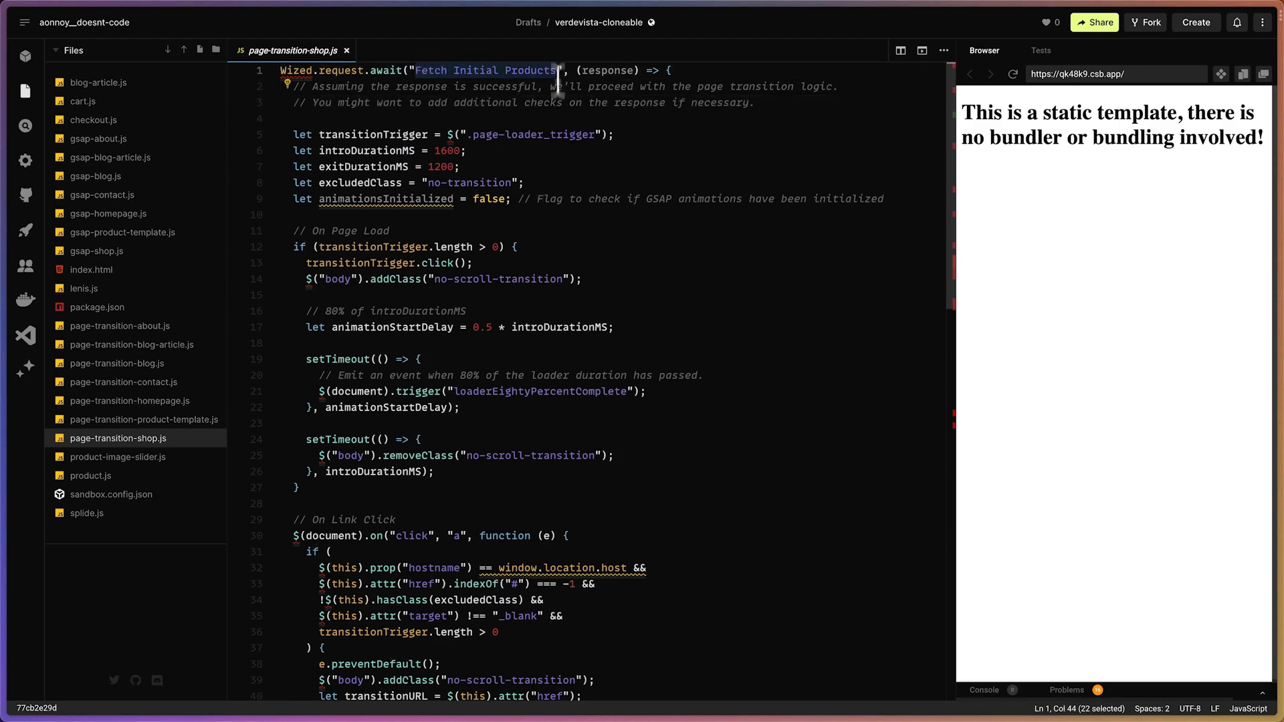
{"action": "left_click", "coordinate": [552, 231]}
Switch to the live Verdevista Shop page and view its hero section and product grid
{"action": "mouse_move", "coordinate": [3, 274]}
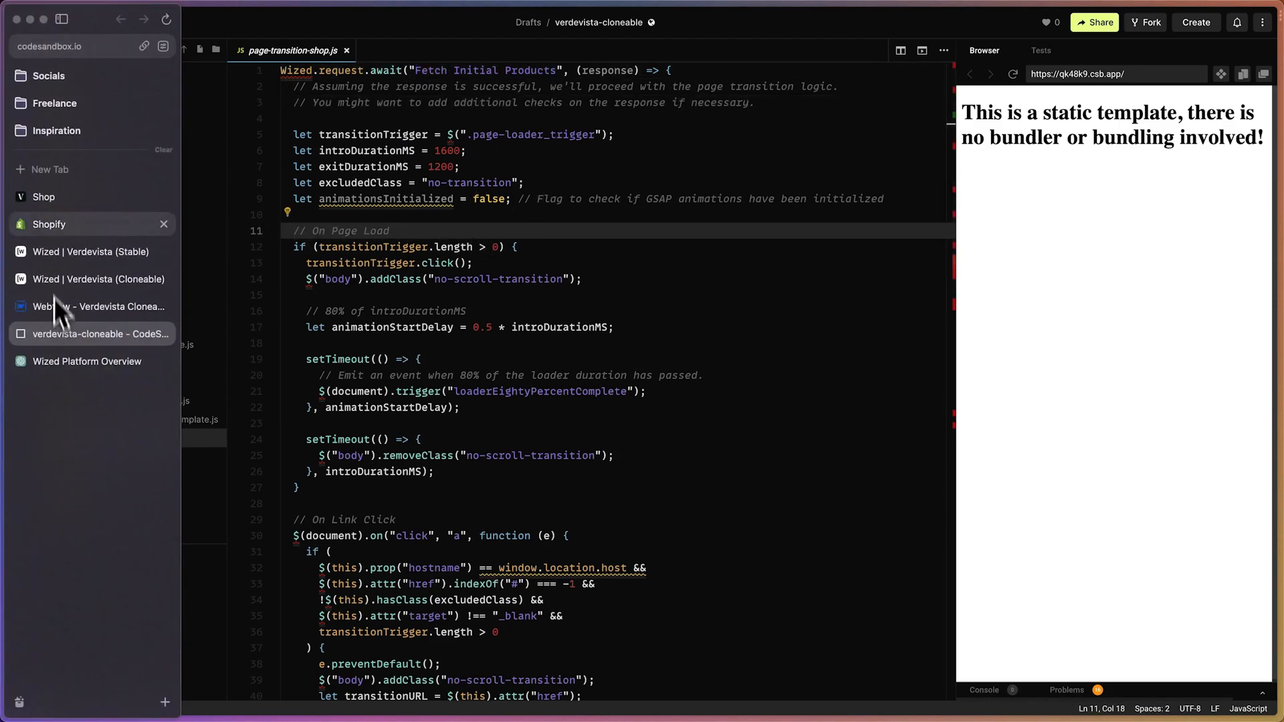
{"action": "left_click", "coordinate": [44, 196]}
{"action": "scroll", "coordinate": [228, 154], "scroll_direction": "up", "scroll_amount": 7}
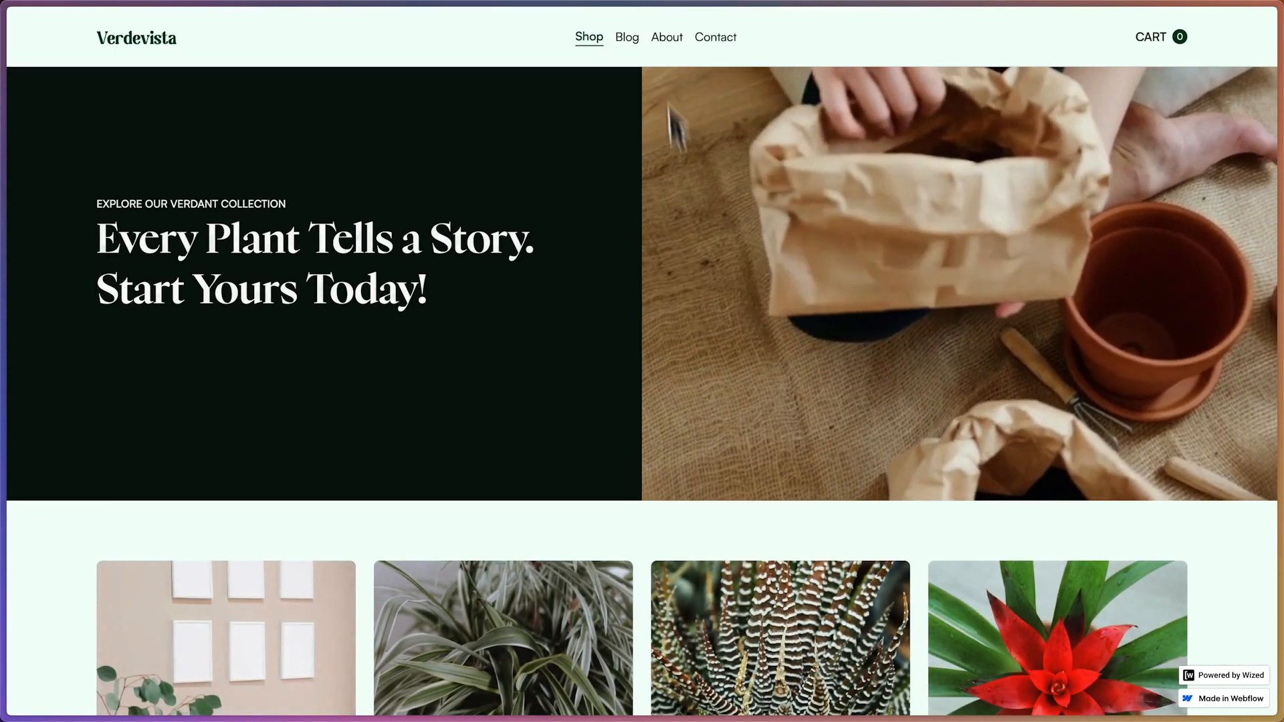
{"action": "scroll", "coordinate": [698, 438], "scroll_direction": "down", "scroll_amount": 5}
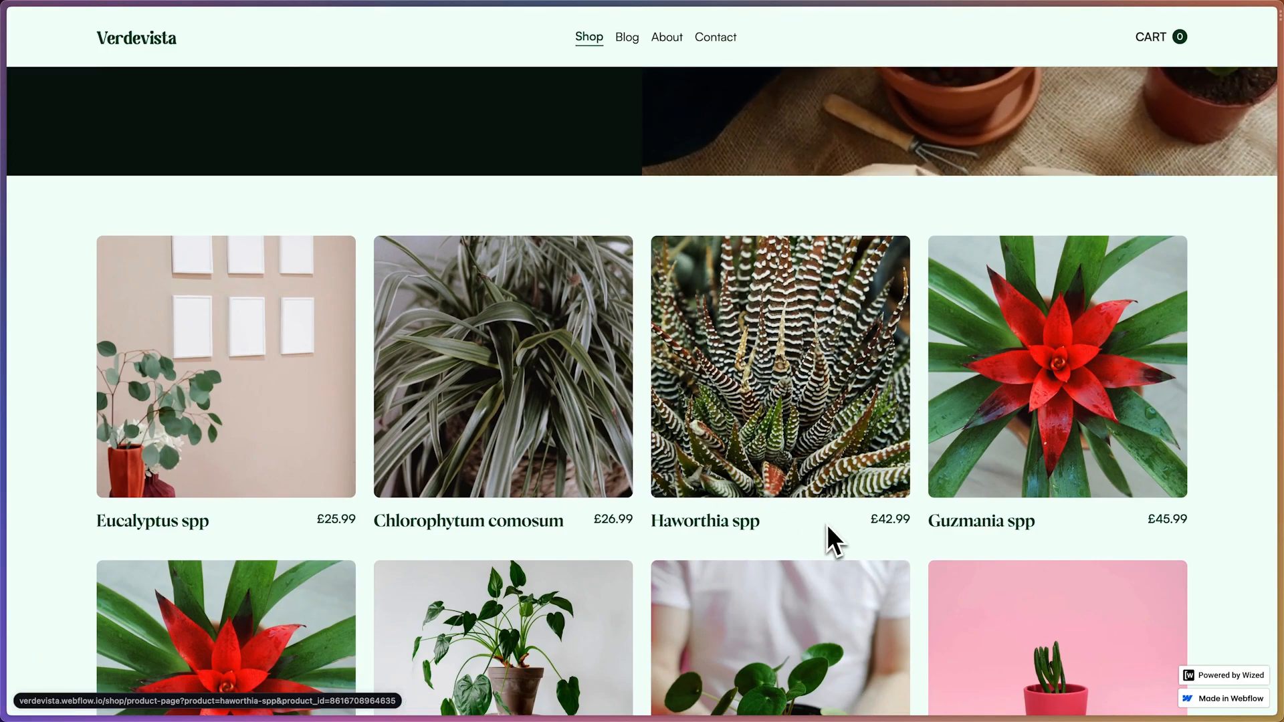
{"action": "scroll", "coordinate": [782, 502], "scroll_direction": "up", "scroll_amount": 5}
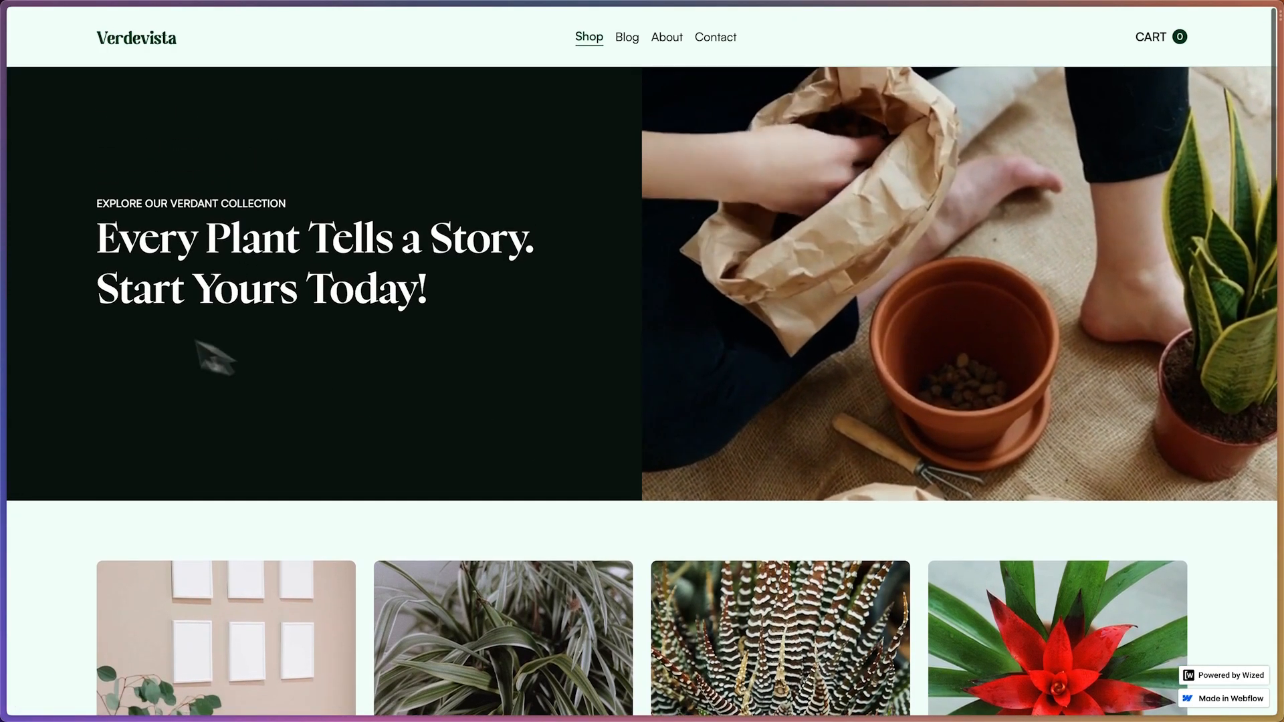
Return to the Shop page's body code in Webflow and highlight the gsap.min.js and ScrollTrigger.min.js script tags
{"action": "mouse_move", "coordinate": [10, 267]}
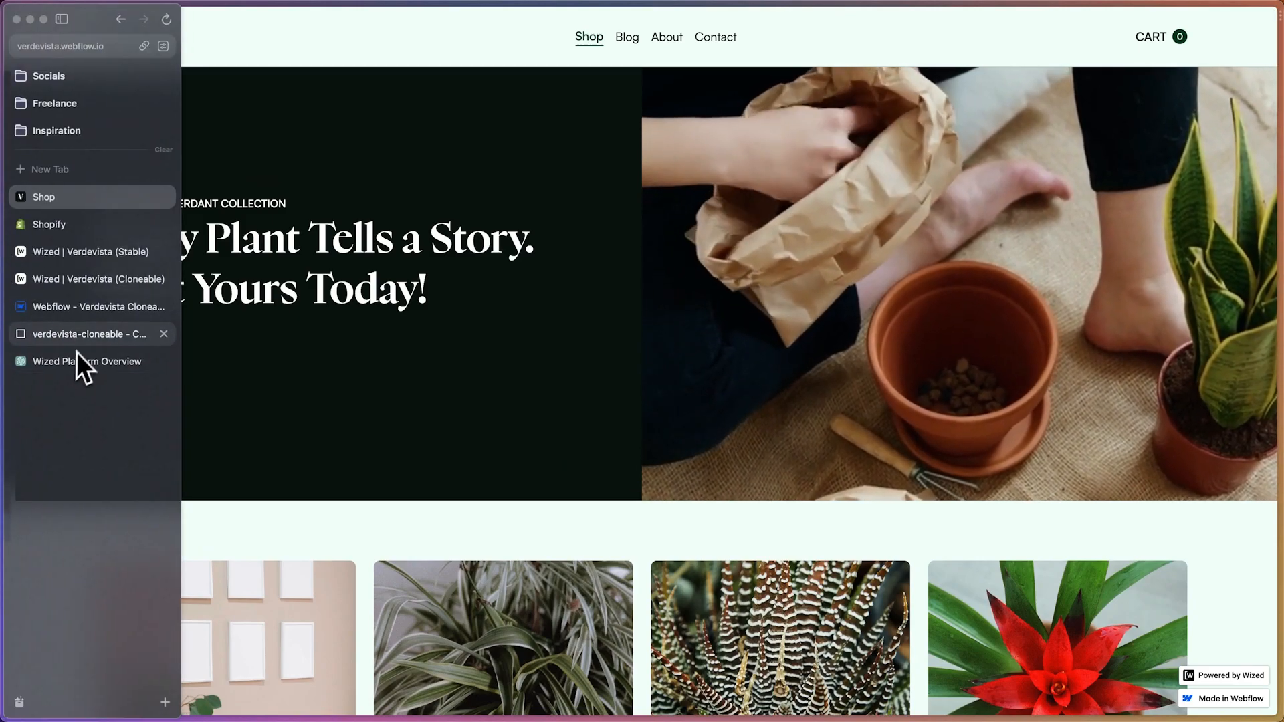
{"action": "left_click", "coordinate": [70, 334]}
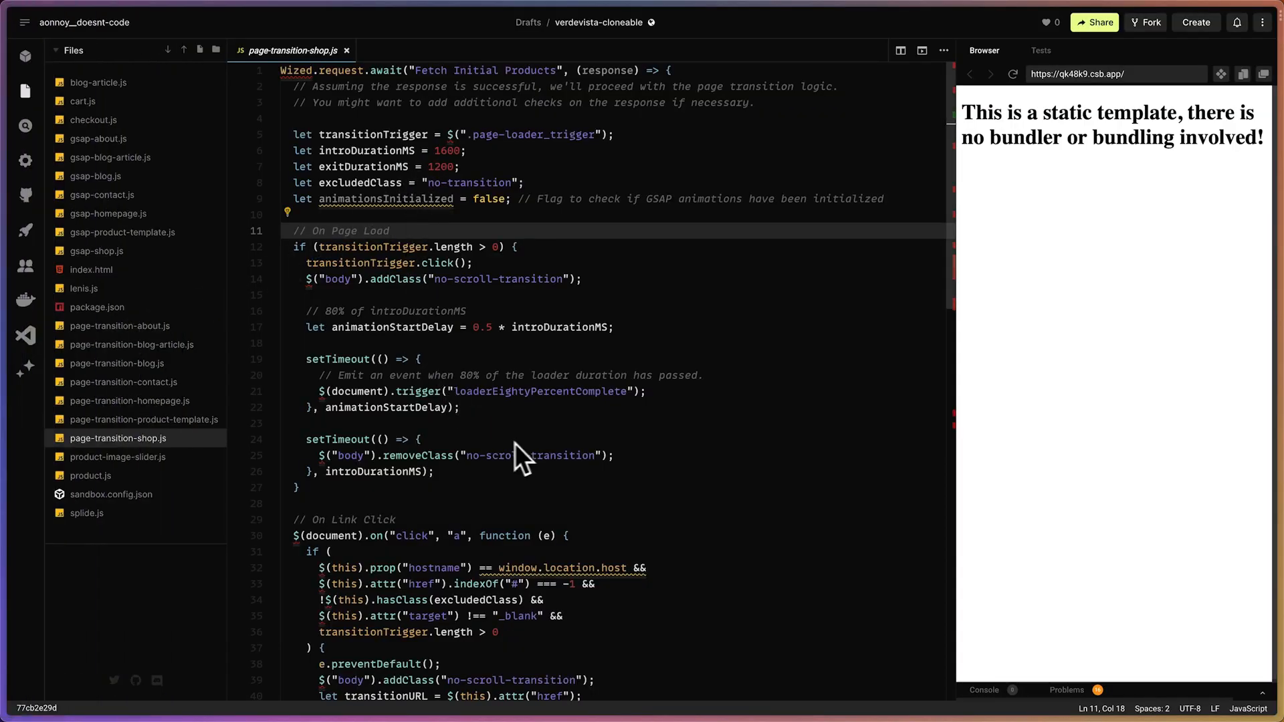
{"action": "mouse_move", "coordinate": [6, 334]}
{"action": "left_click", "coordinate": [90, 305]}
{"action": "scroll", "coordinate": [532, 460], "scroll_direction": "down", "scroll_amount": 1}
{"action": "scroll", "coordinate": [532, 460], "scroll_direction": "down", "scroll_amount": 1}
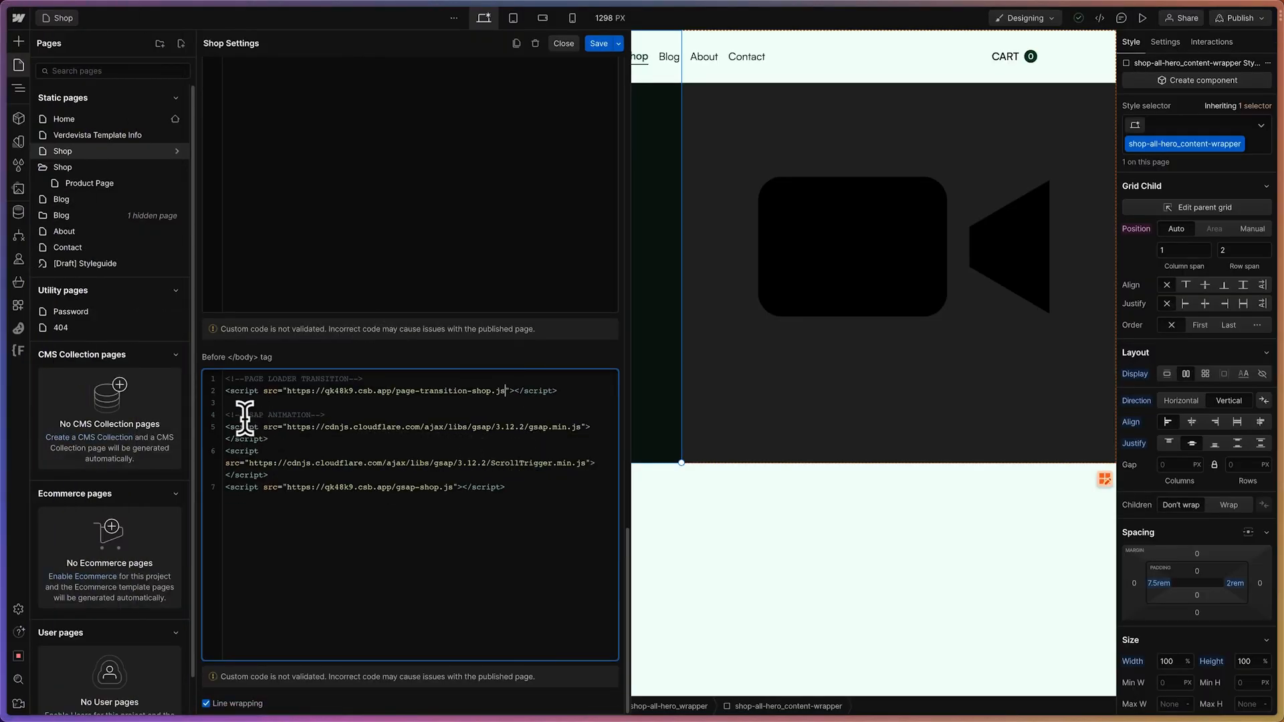
{"action": "left_click_drag", "start_coordinate": [271, 477], "coordinate": [225, 433]}
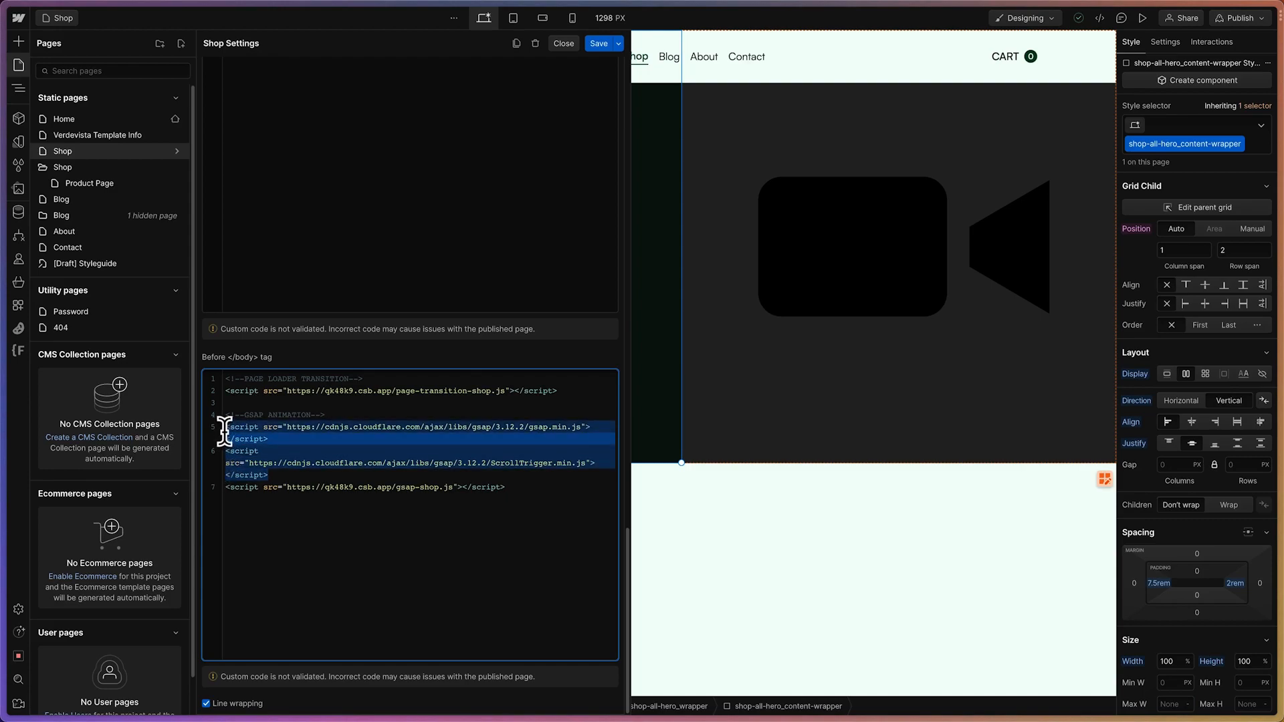
{"action": "left_click", "coordinate": [236, 486]}
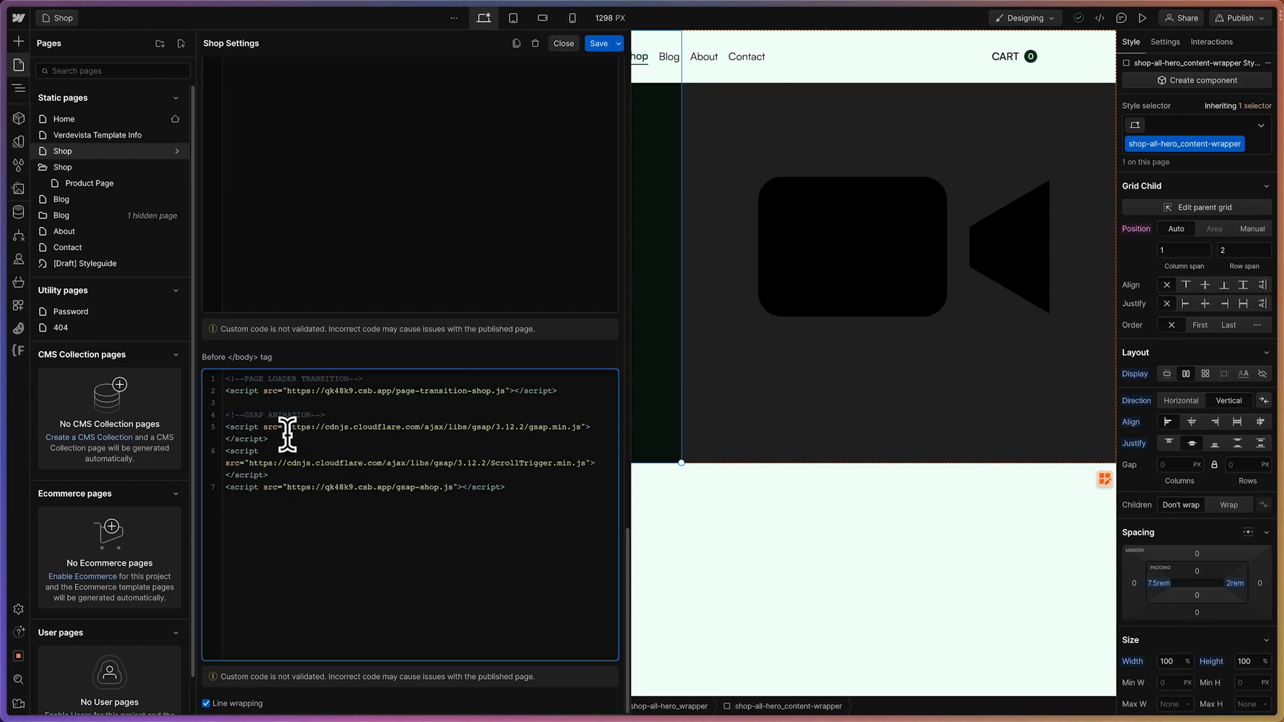
On the live Shop page, highlight the hero label and slogan and look over the product grid
{"action": "mouse_move", "coordinate": [4, 307]}
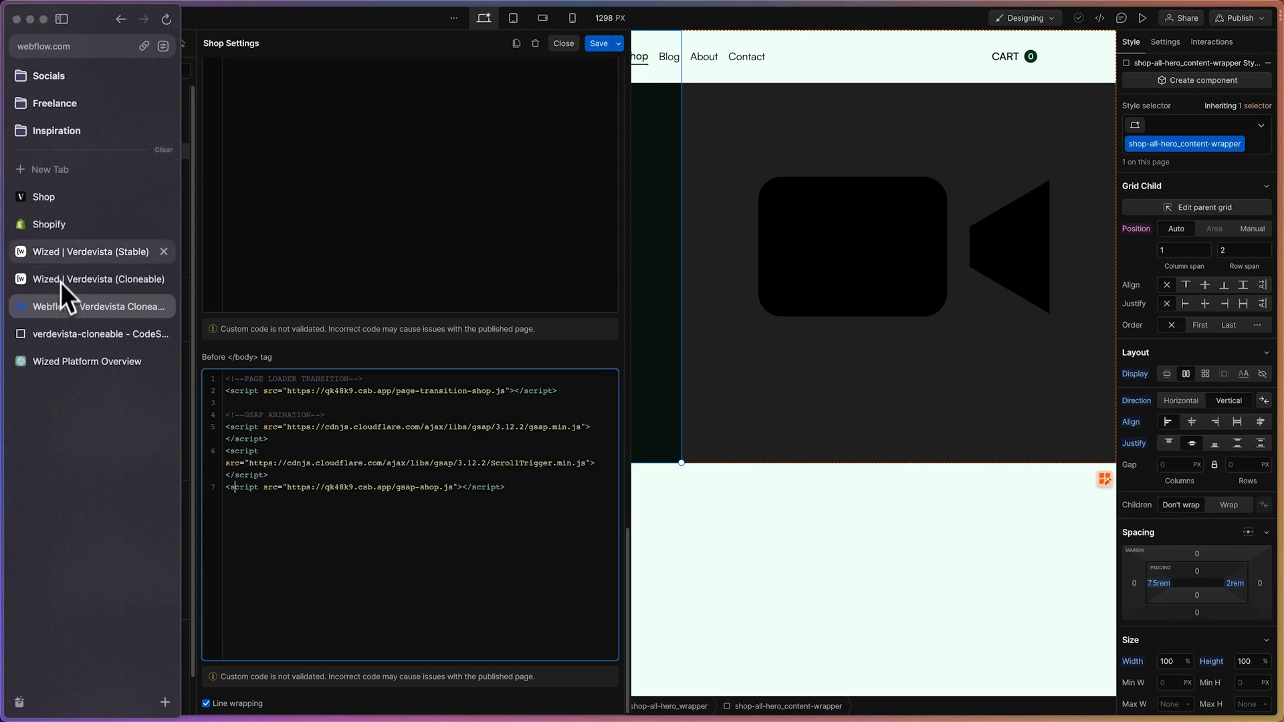
{"action": "left_click", "coordinate": [51, 204]}
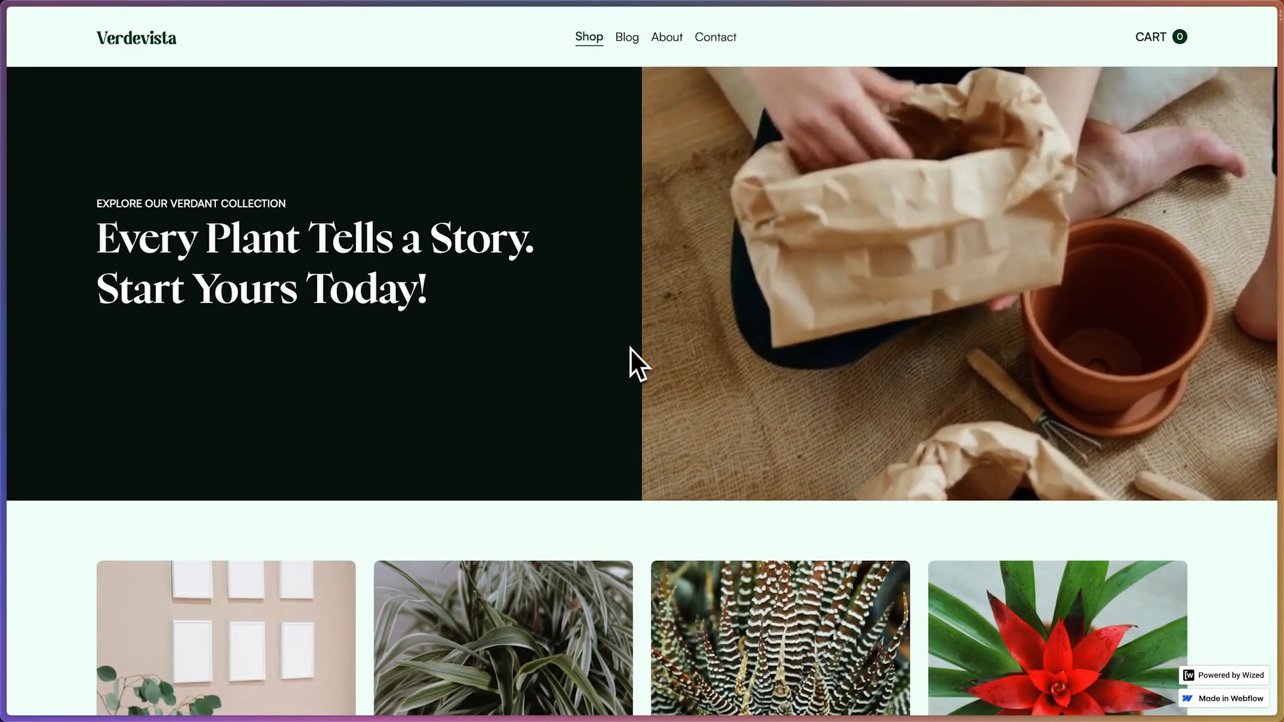
{"action": "left_click_drag", "start_coordinate": [93, 201], "coordinate": [491, 303]}
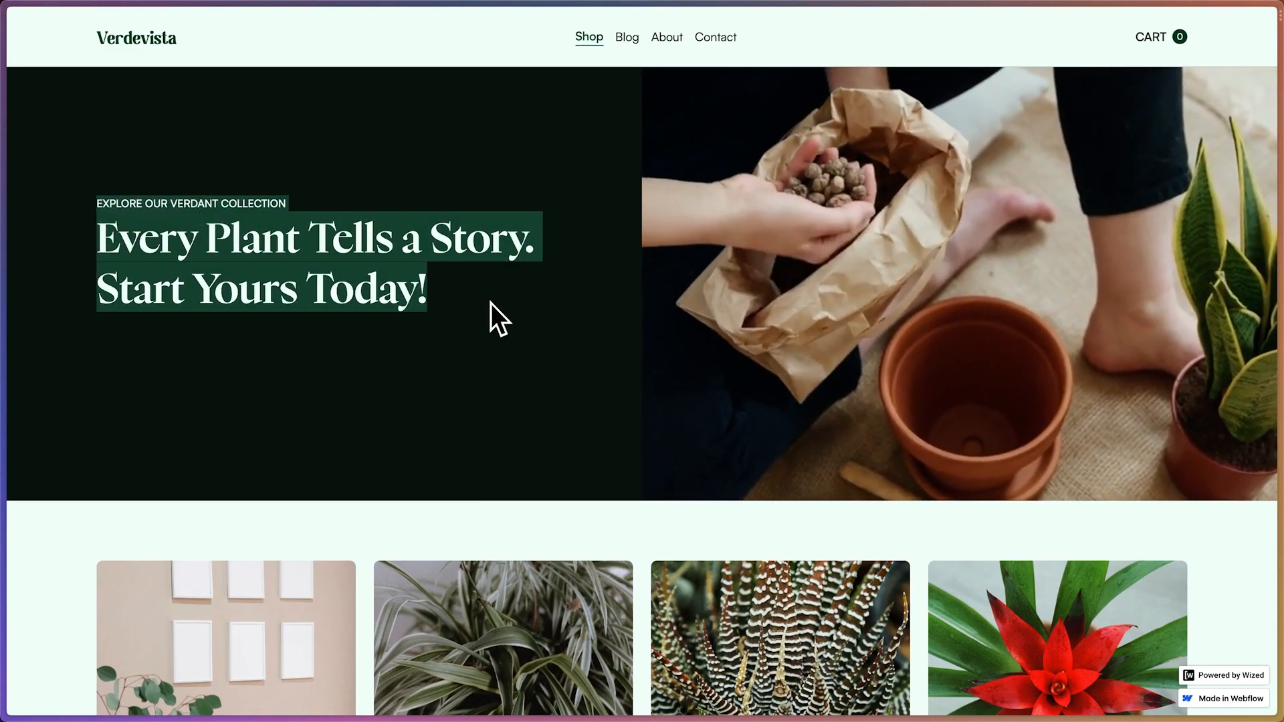
{"action": "left_click", "coordinate": [491, 302]}
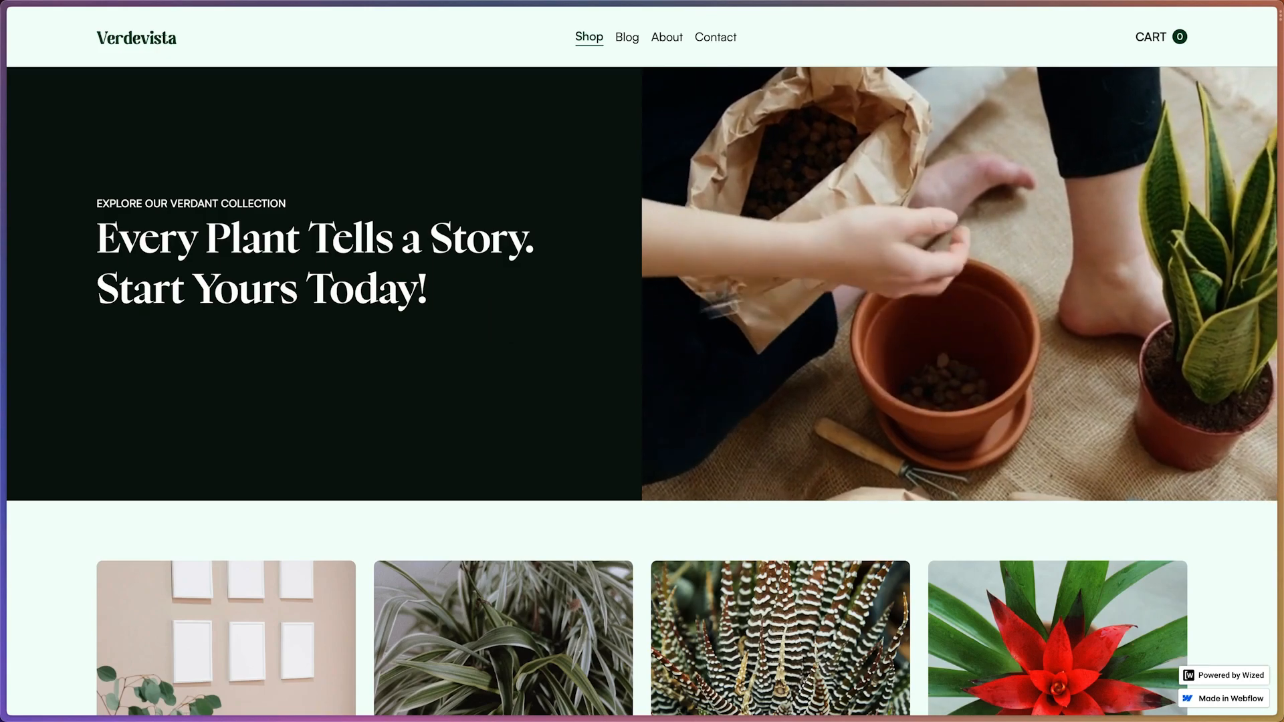
{"action": "scroll", "coordinate": [788, 302], "scroll_direction": "down", "scroll_amount": 7}
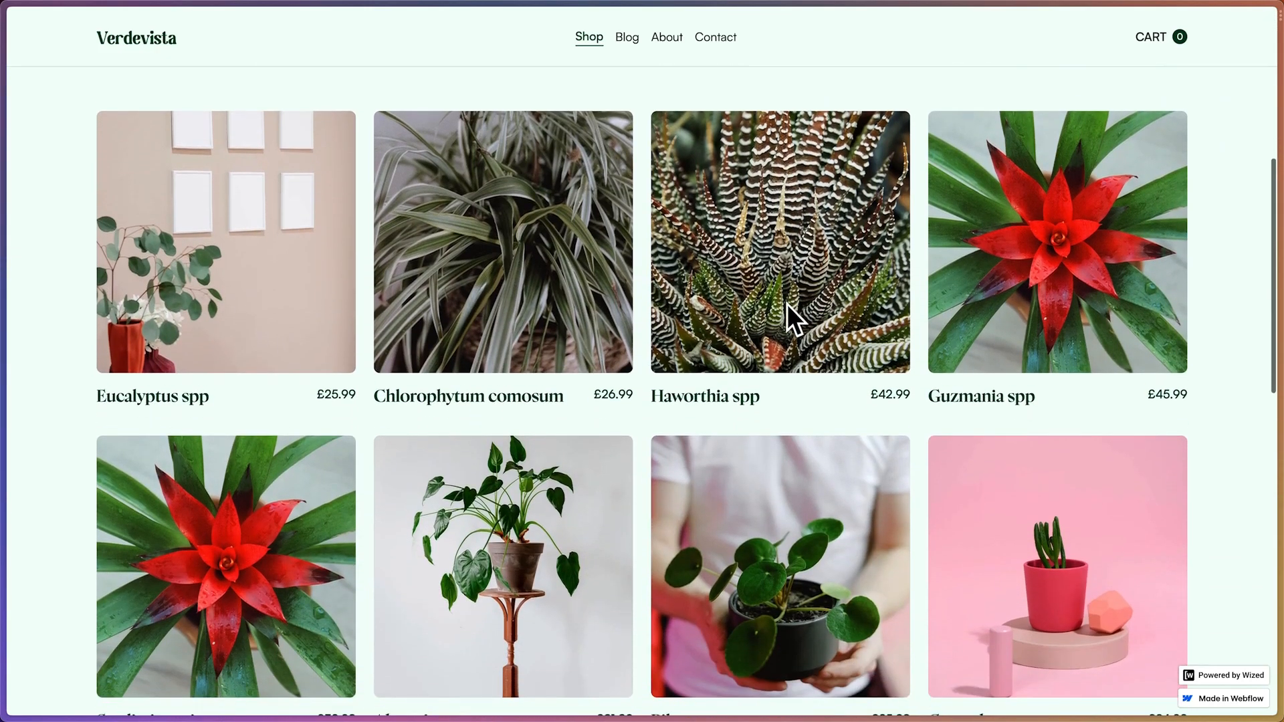
{"action": "scroll", "coordinate": [661, 403], "scroll_direction": "up", "scroll_amount": 7}
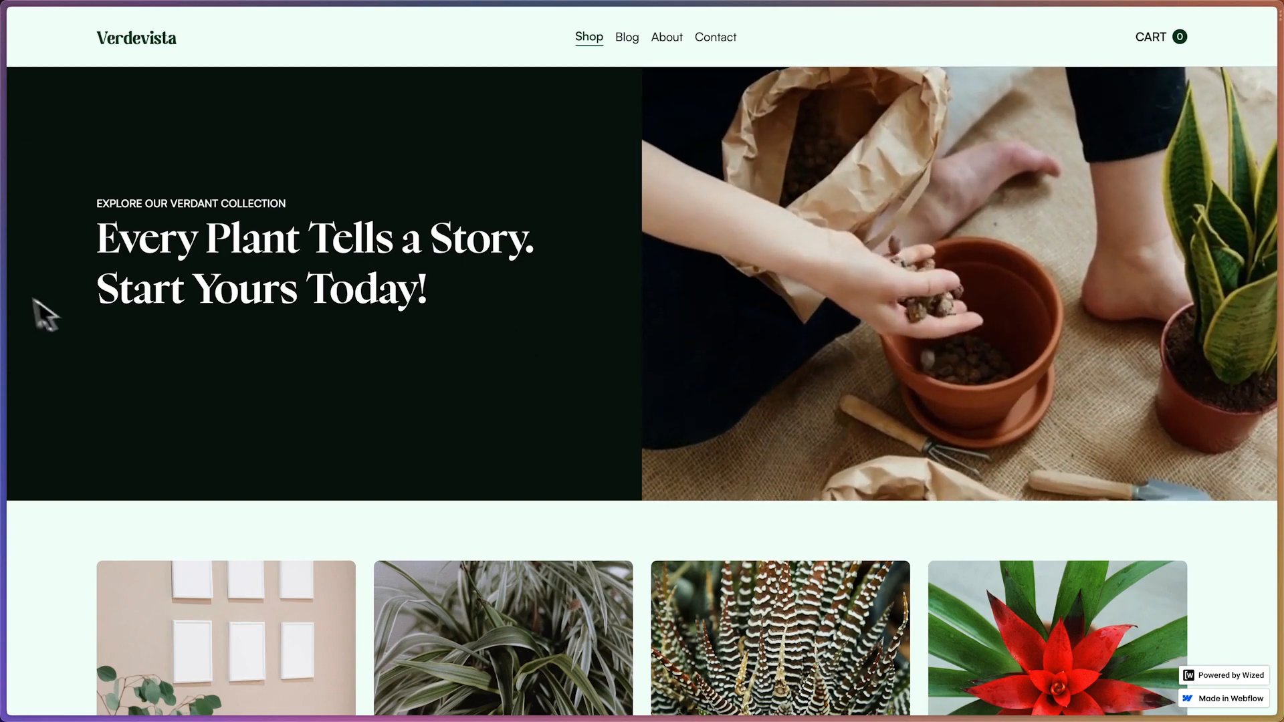
Open gsap-shop.js in CodeSandbox and review its hero text and product wrapper animation functions
{"action": "mouse_move", "coordinate": [7, 301]}
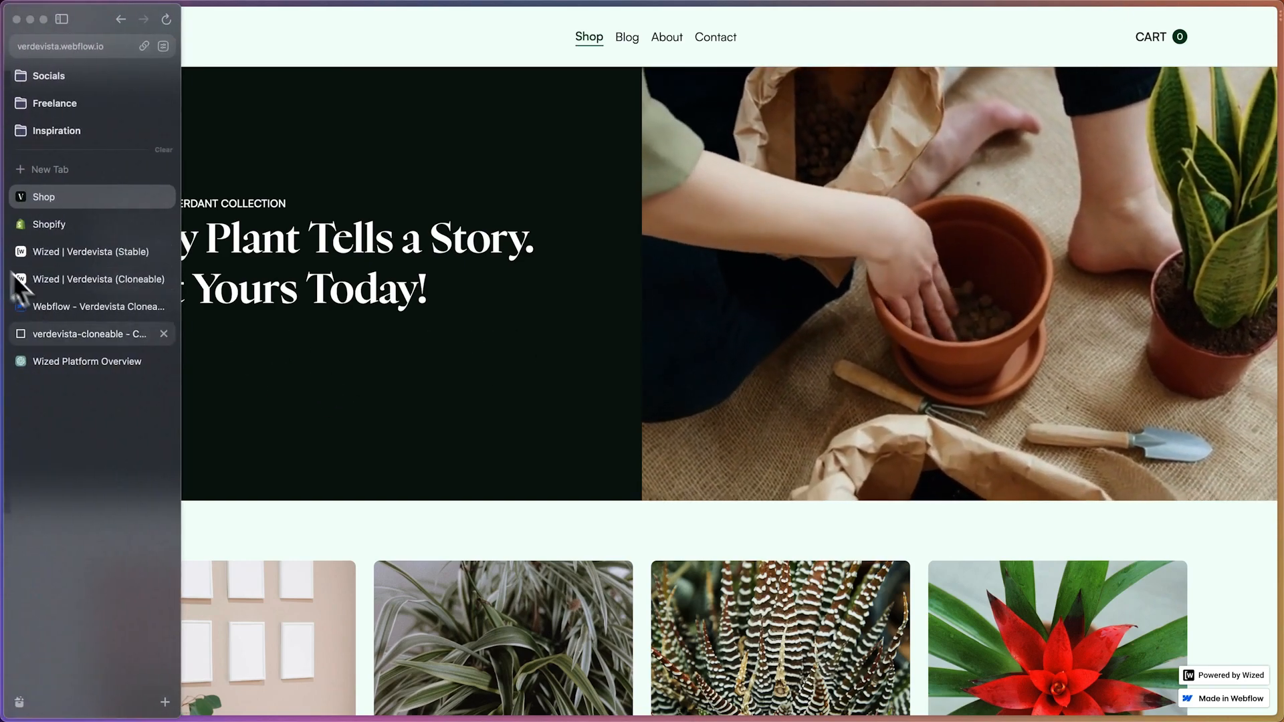
{"action": "left_click", "coordinate": [71, 335]}
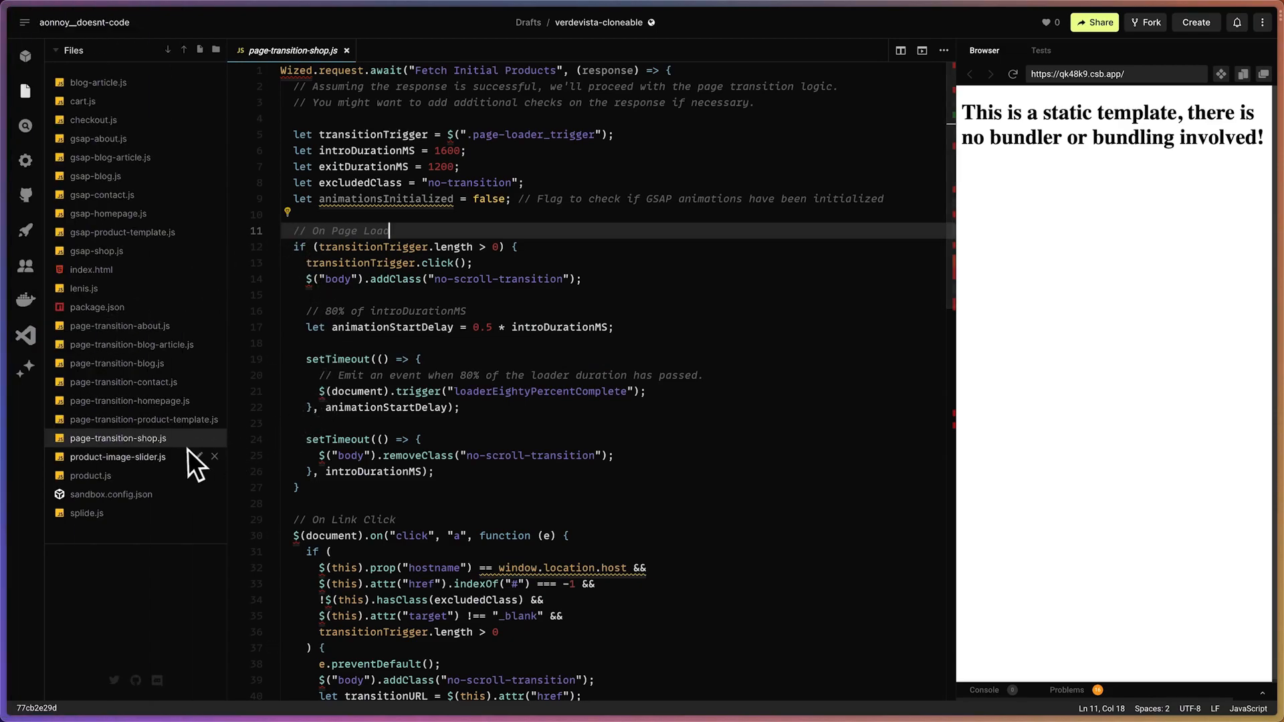
{"action": "left_click", "coordinate": [121, 252]}
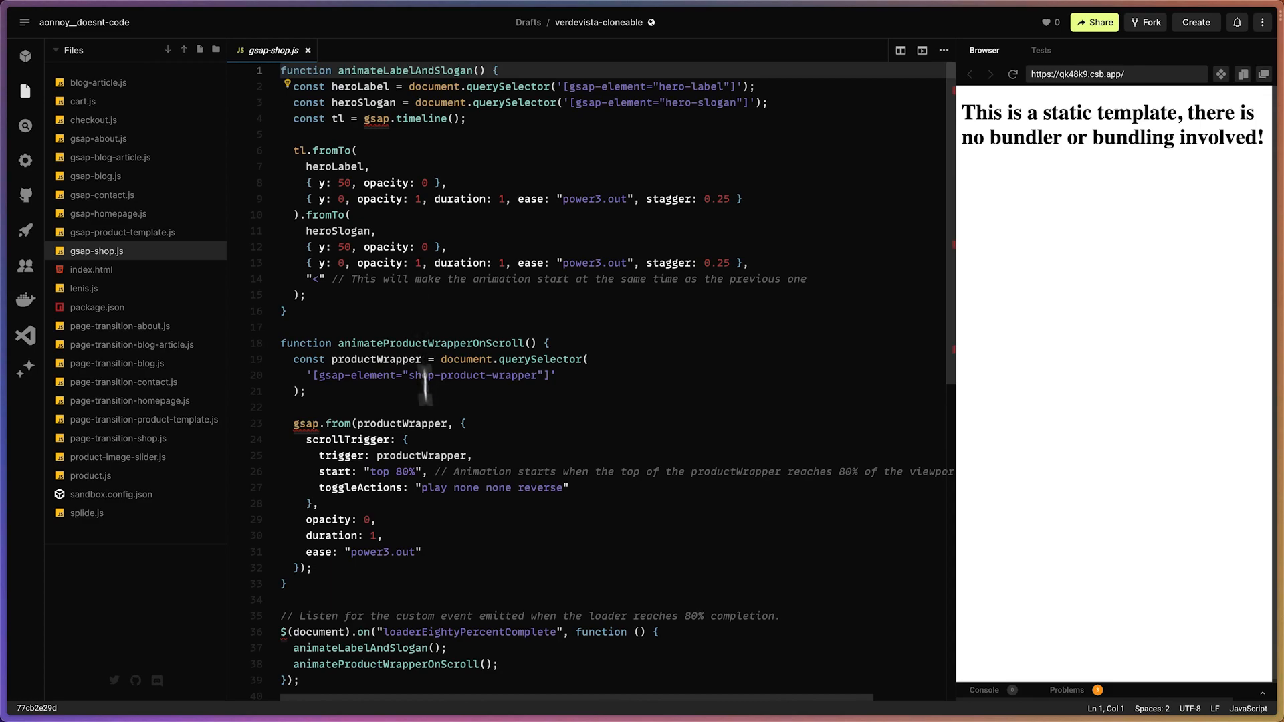
{"action": "scroll", "coordinate": [428, 402], "scroll_direction": "down", "scroll_amount": 6}
{"action": "scroll", "coordinate": [435, 460], "scroll_direction": "up", "scroll_amount": 4}
{"action": "scroll", "coordinate": [435, 460], "scroll_direction": "up", "scroll_amount": 3}
{"action": "left_click", "coordinate": [441, 391]}
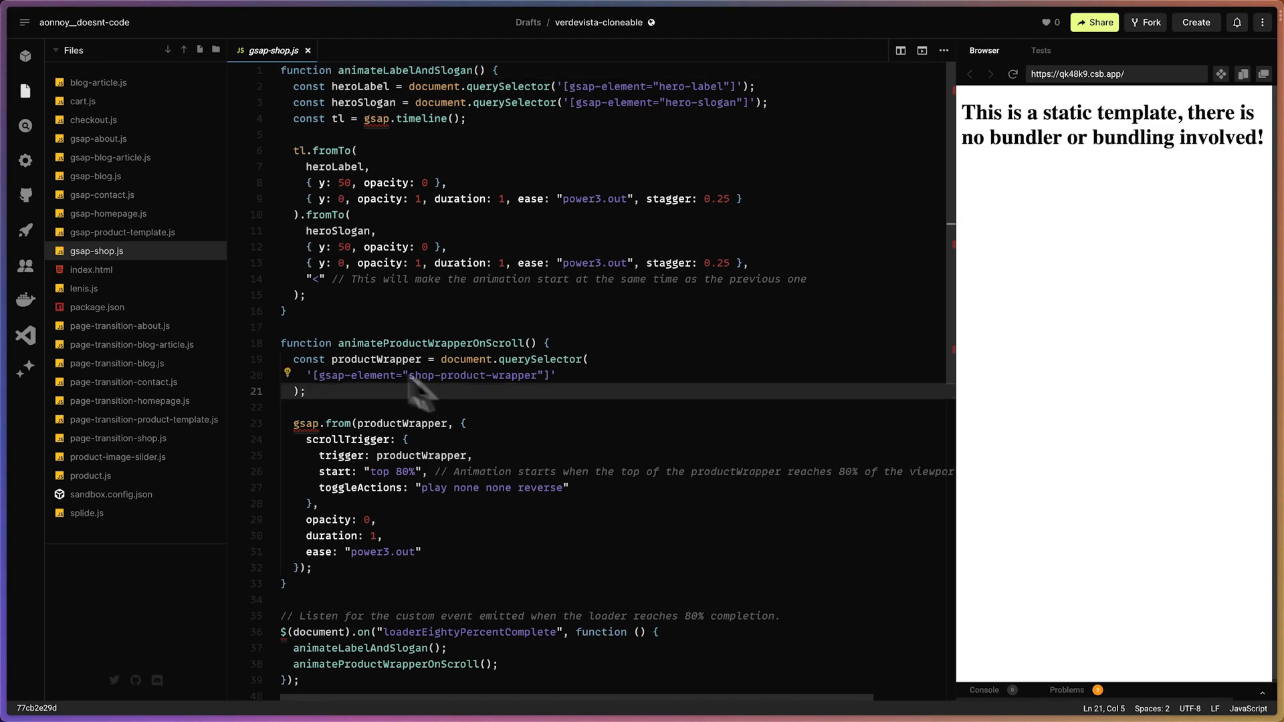
{"action": "mouse_move", "coordinate": [14, 241]}
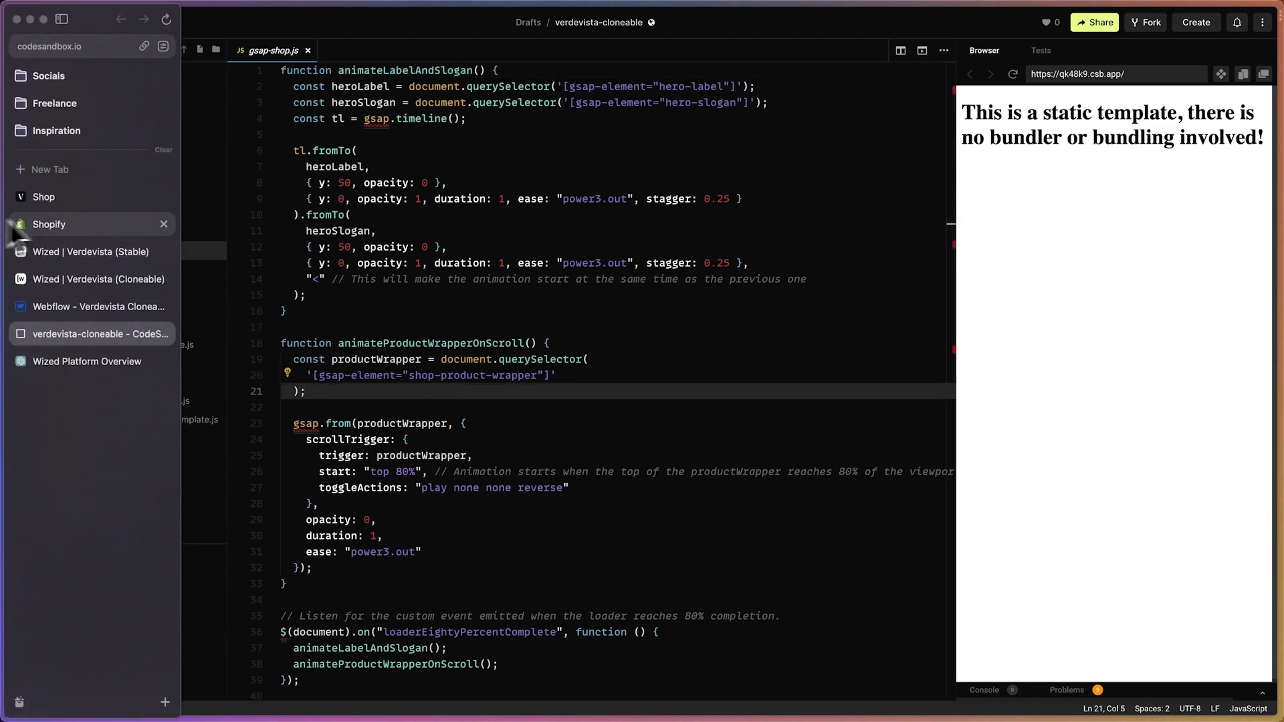
Switch to the Verdevista project in Webflow and close the Shop page settings
{"action": "left_click", "coordinate": [91, 312]}
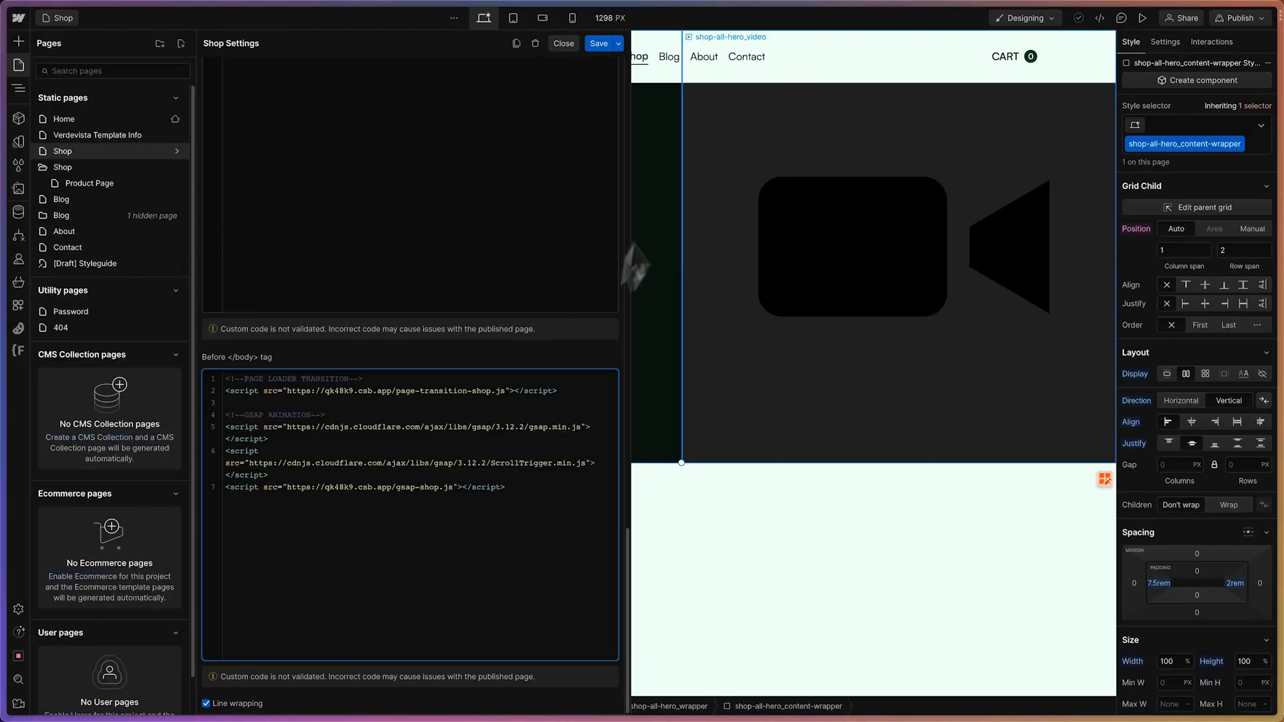
{"action": "left_click", "coordinate": [565, 44]}
{"action": "left_click", "coordinate": [18, 65]}
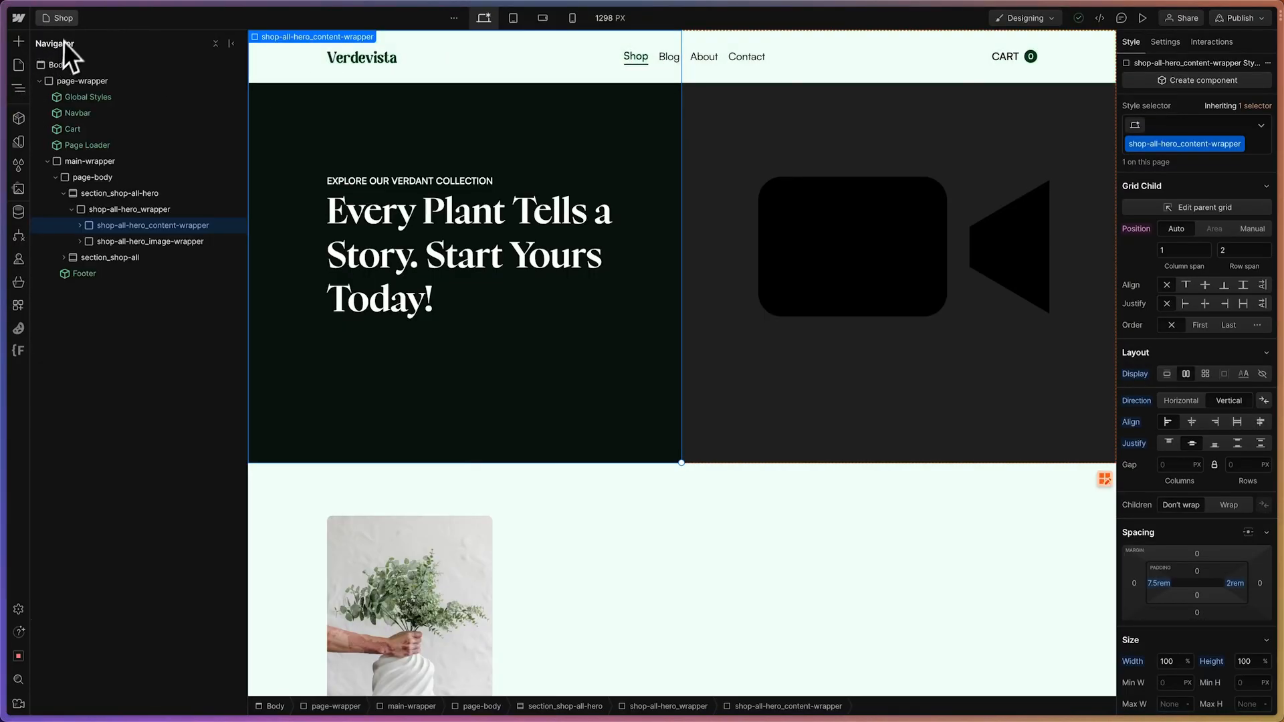
Switch to the Verdevista (Cloneable) project in Wized and add a new app named "Shopify Graphql"
{"action": "mouse_move", "coordinate": [7, 94]}
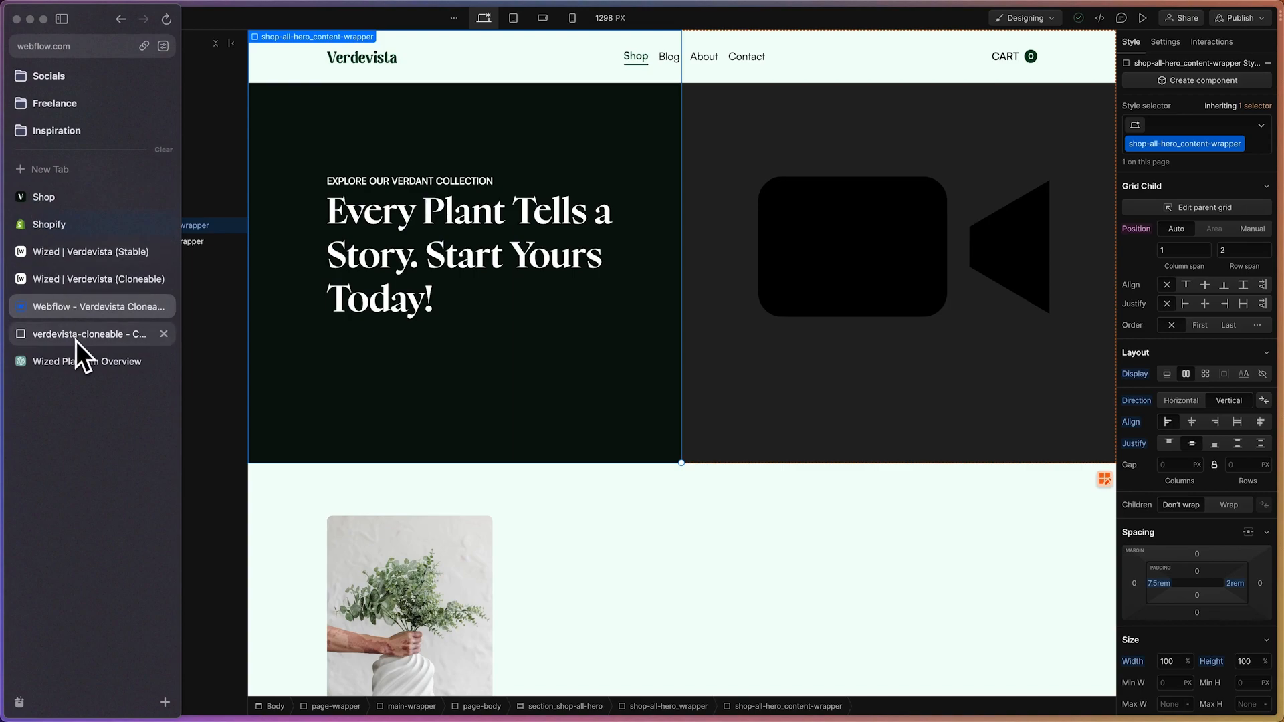
{"action": "left_click", "coordinate": [76, 287]}
{"action": "scroll", "coordinate": [495, 295], "scroll_direction": "up", "scroll_amount": 6}
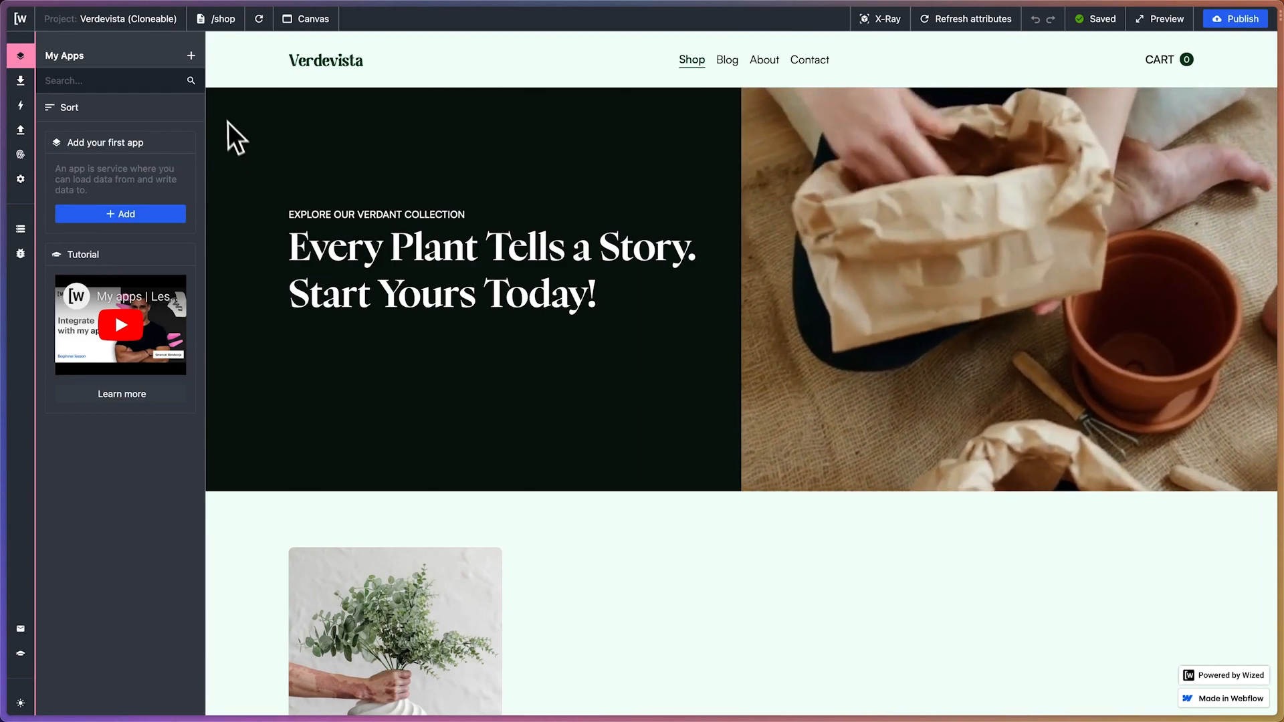
{"action": "left_click", "coordinate": [192, 57]}
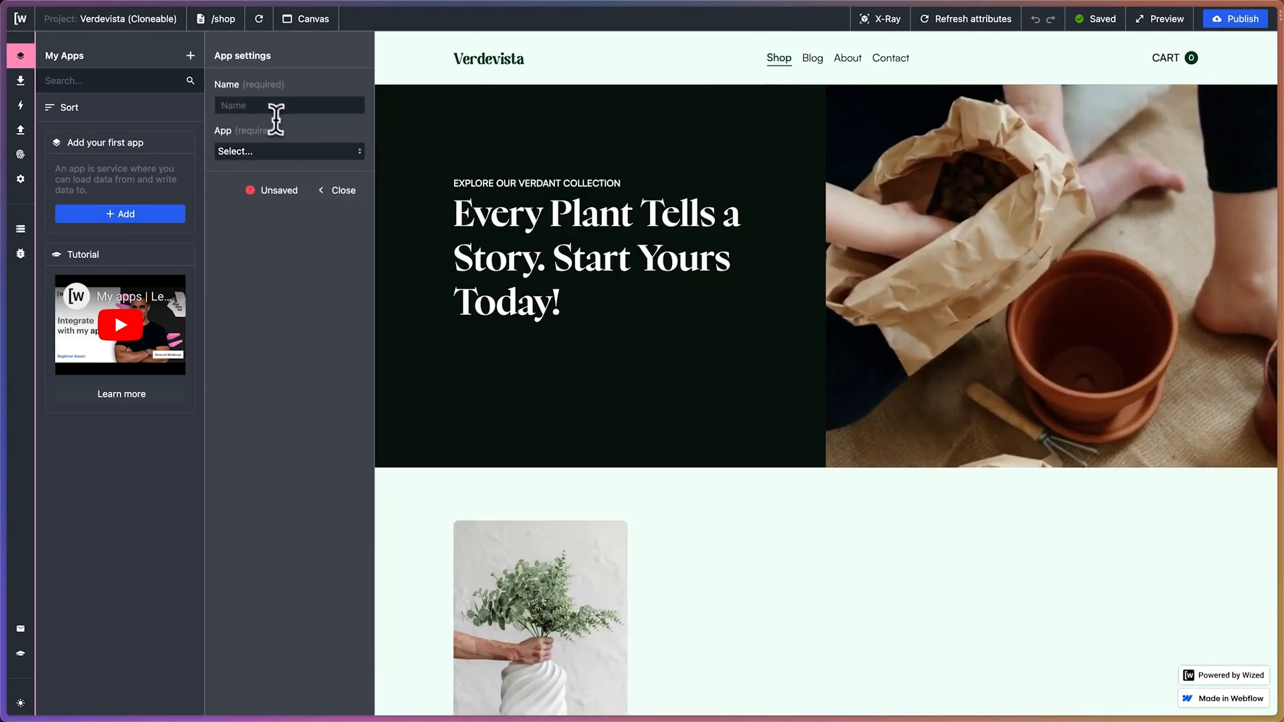
{"action": "left_click", "coordinate": [264, 106]}
{"action": "type", "text": "Shopify"}
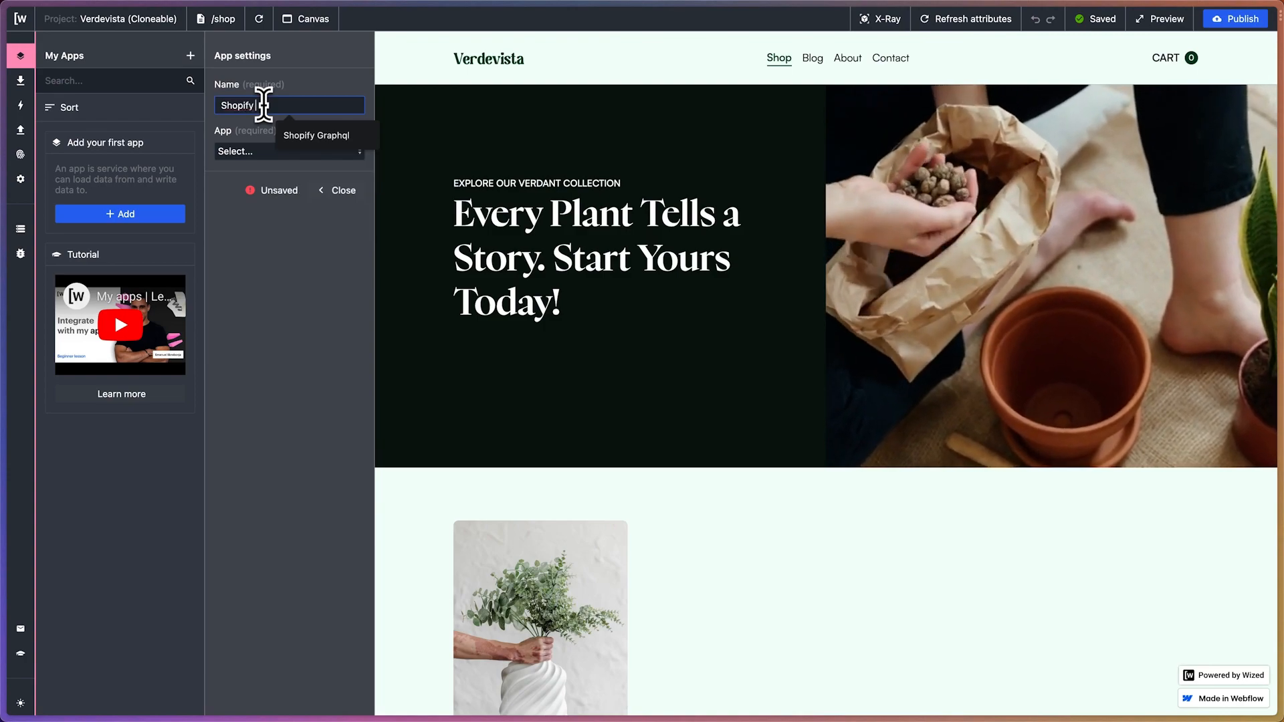
{"action": "type", "text": " Graphql"}
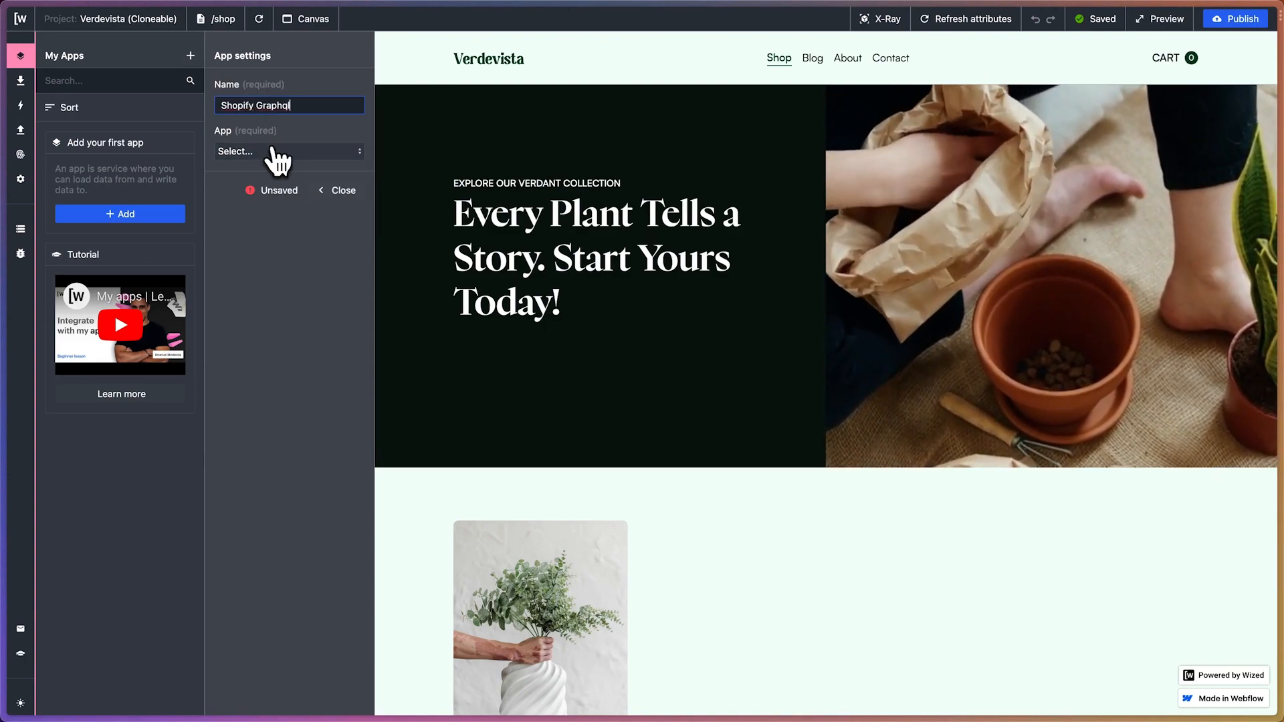
Set the new app's type to Rest
{"action": "left_click", "coordinate": [295, 161]}
{"action": "scroll", "coordinate": [309, 207], "scroll_direction": "down", "scroll_amount": 2}
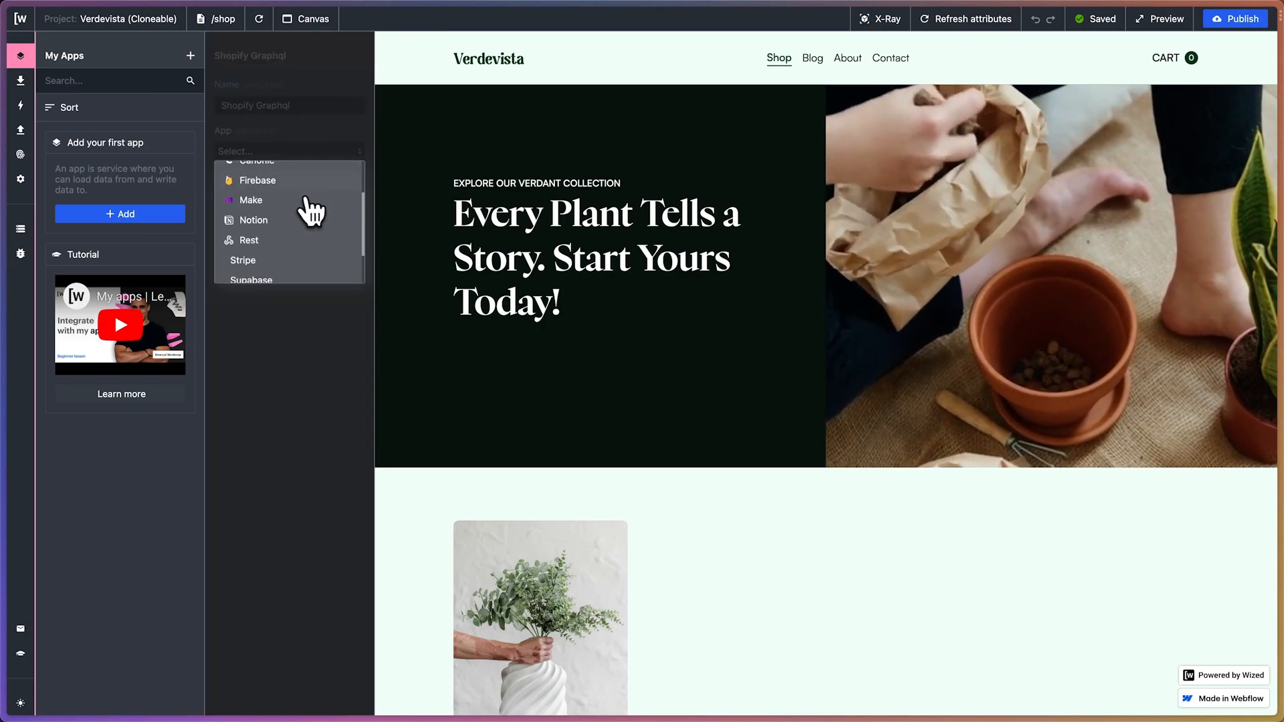
{"action": "scroll", "coordinate": [309, 207], "scroll_direction": "down", "scroll_amount": 1}
{"action": "left_click", "coordinate": [307, 209]}
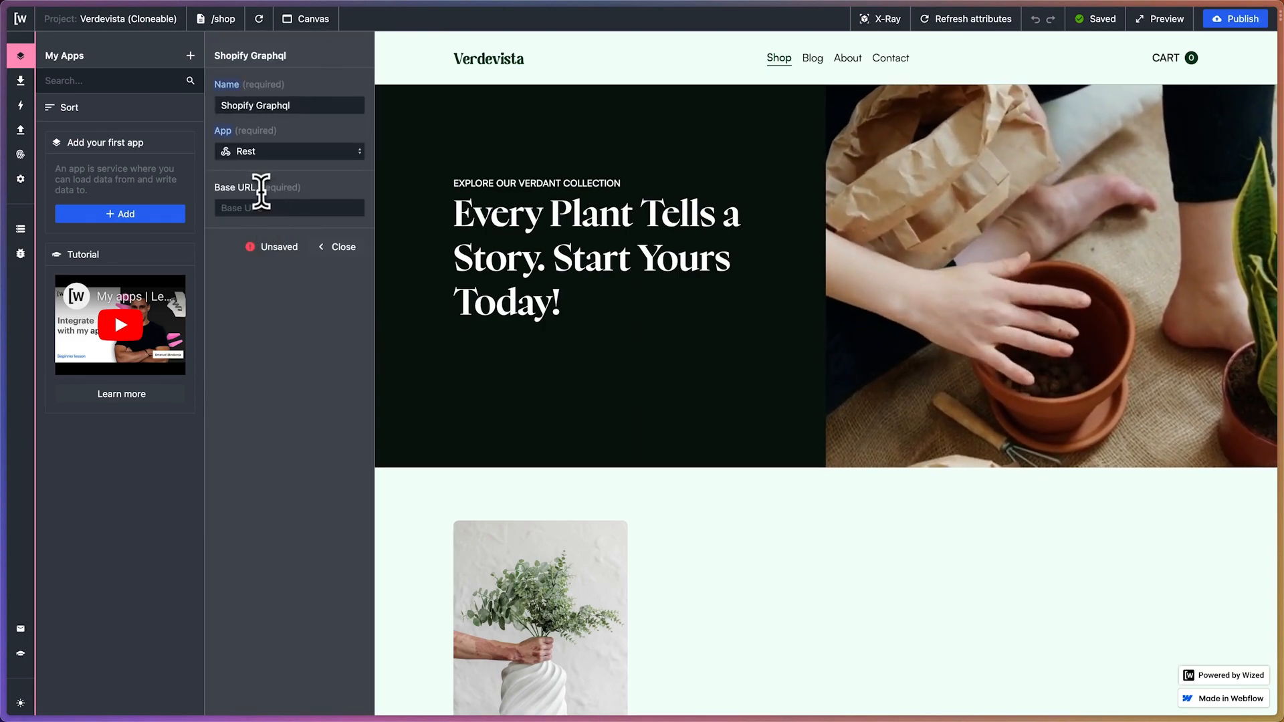
{"action": "left_click", "coordinate": [257, 202]}
{"action": "left_click", "coordinate": [263, 321]}
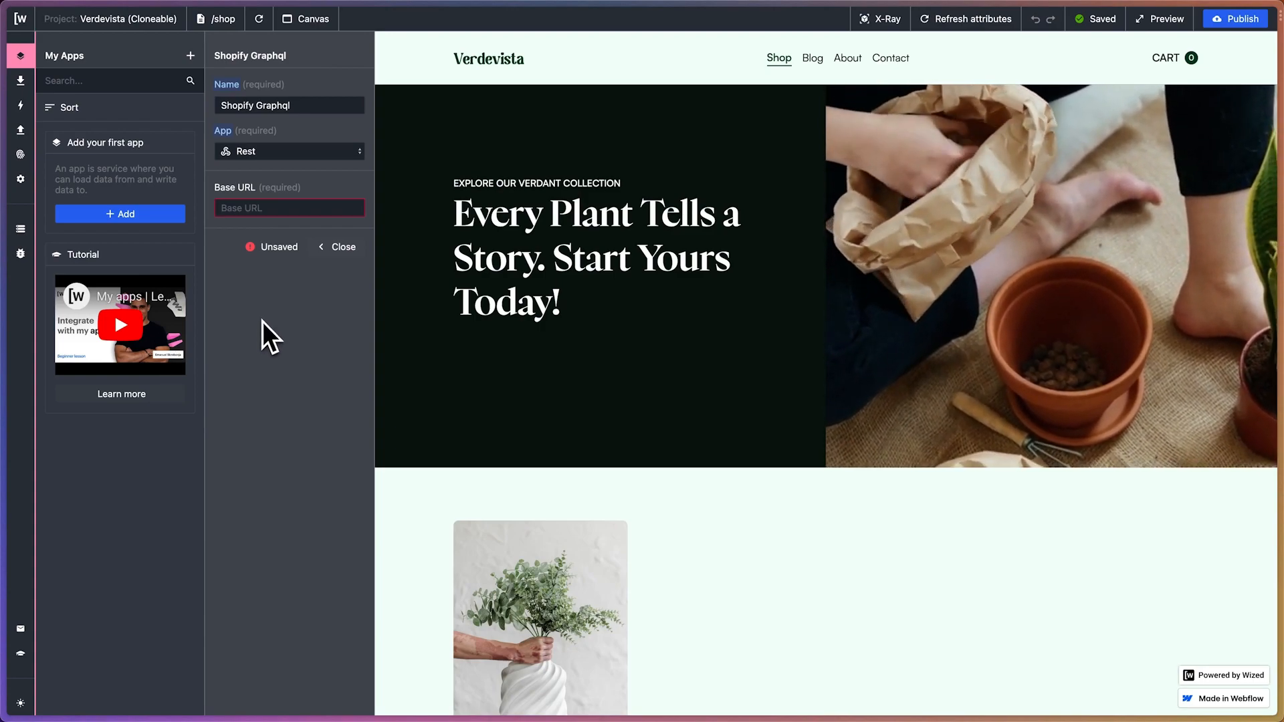
Switch to the Shopify admin, open the store settings and copy the store's myshopify.com domain
{"action": "mouse_move", "coordinate": [20, 258]}
{"action": "left_click", "coordinate": [75, 226]}
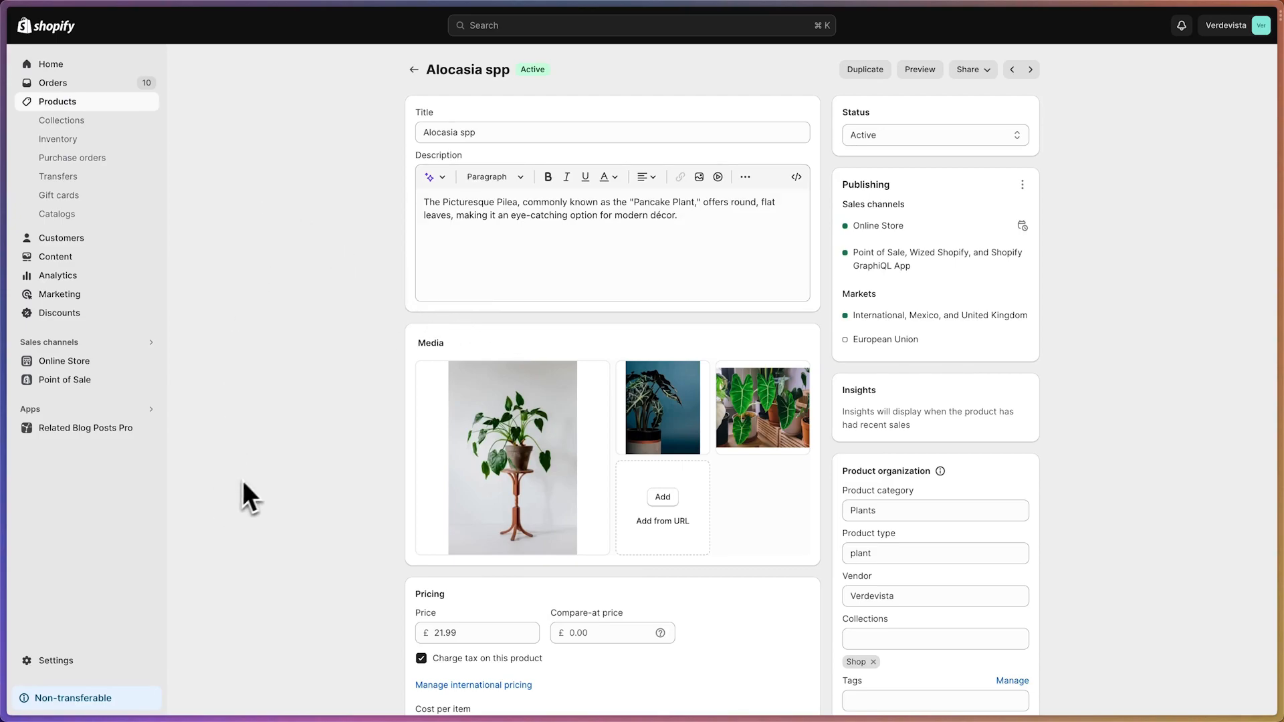
{"action": "left_click", "coordinate": [61, 660]}
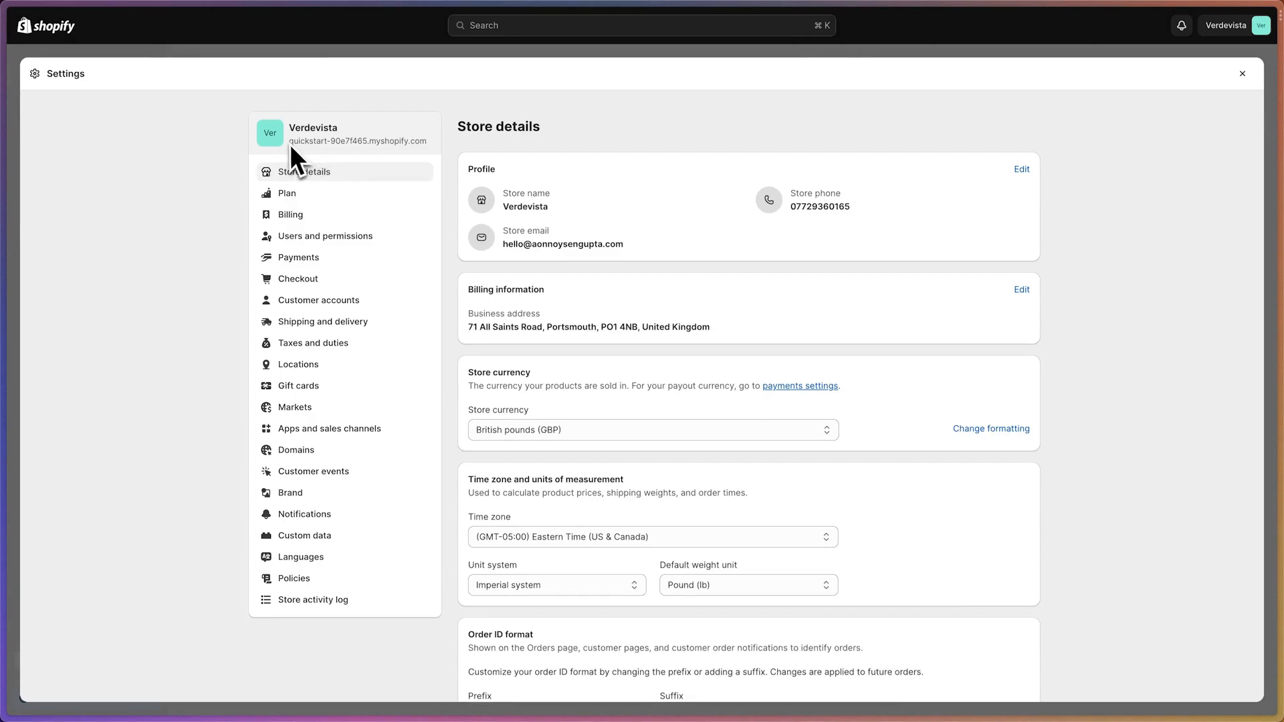
{"action": "left_click_drag", "start_coordinate": [289, 143], "coordinate": [425, 142]}
{"action": "key", "text": "cmd+c"}
{"action": "mouse_move", "coordinate": [6, 154]}
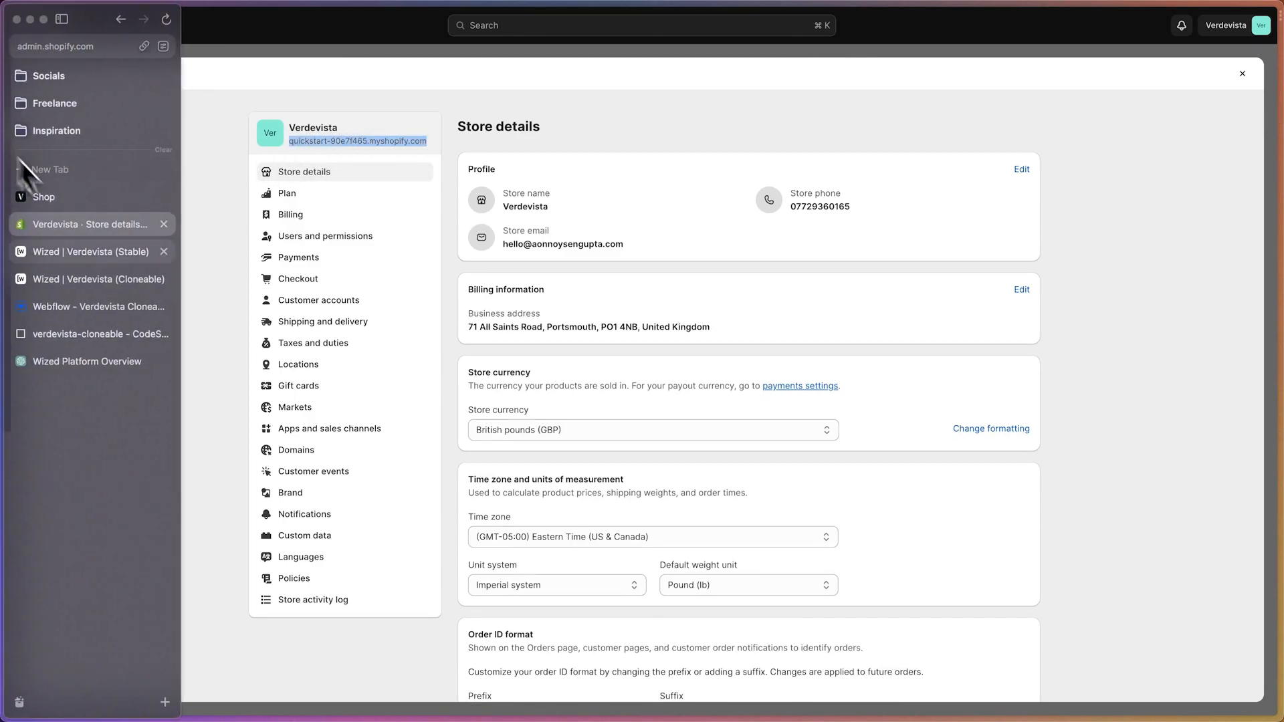
{"action": "left_click", "coordinate": [92, 274]}
{"action": "left_click", "coordinate": [259, 208]}
{"action": "key", "text": "cmd+v"}
{"action": "left_click_drag", "start_coordinate": [228, 208], "coordinate": [172, 210]}
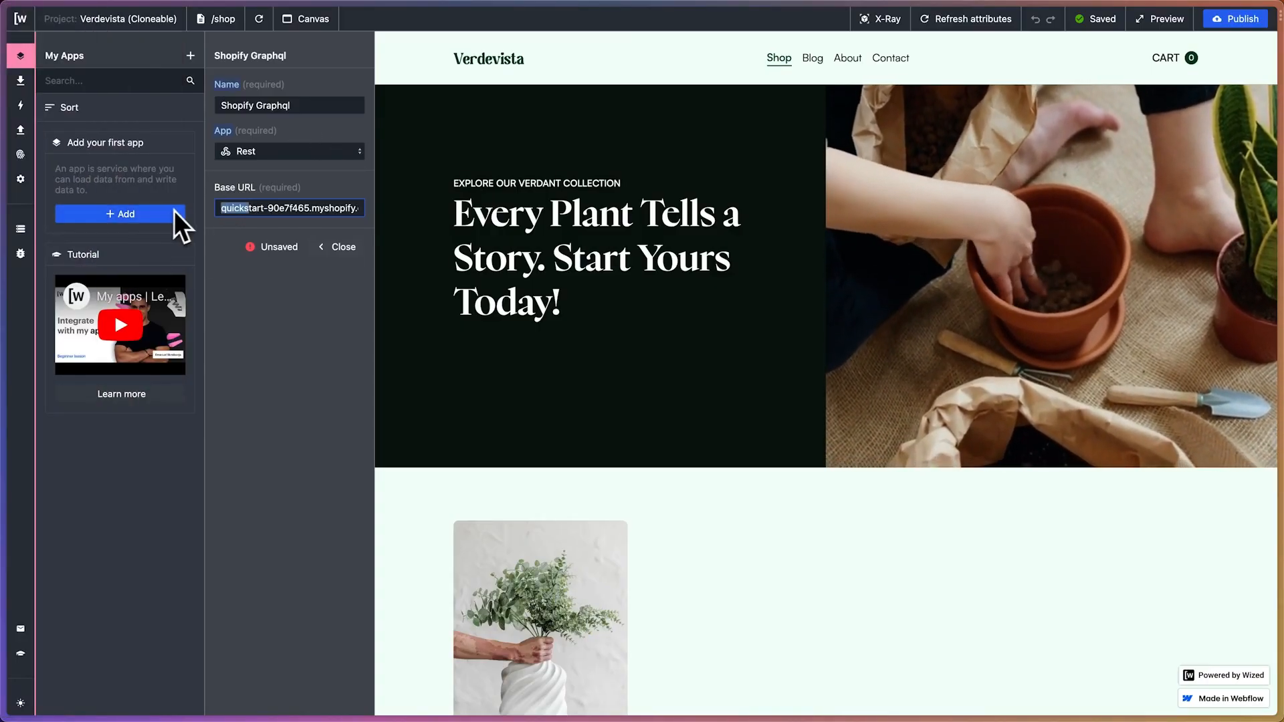
{"action": "key", "text": "Left"}
{"action": "type", "text": "https"}
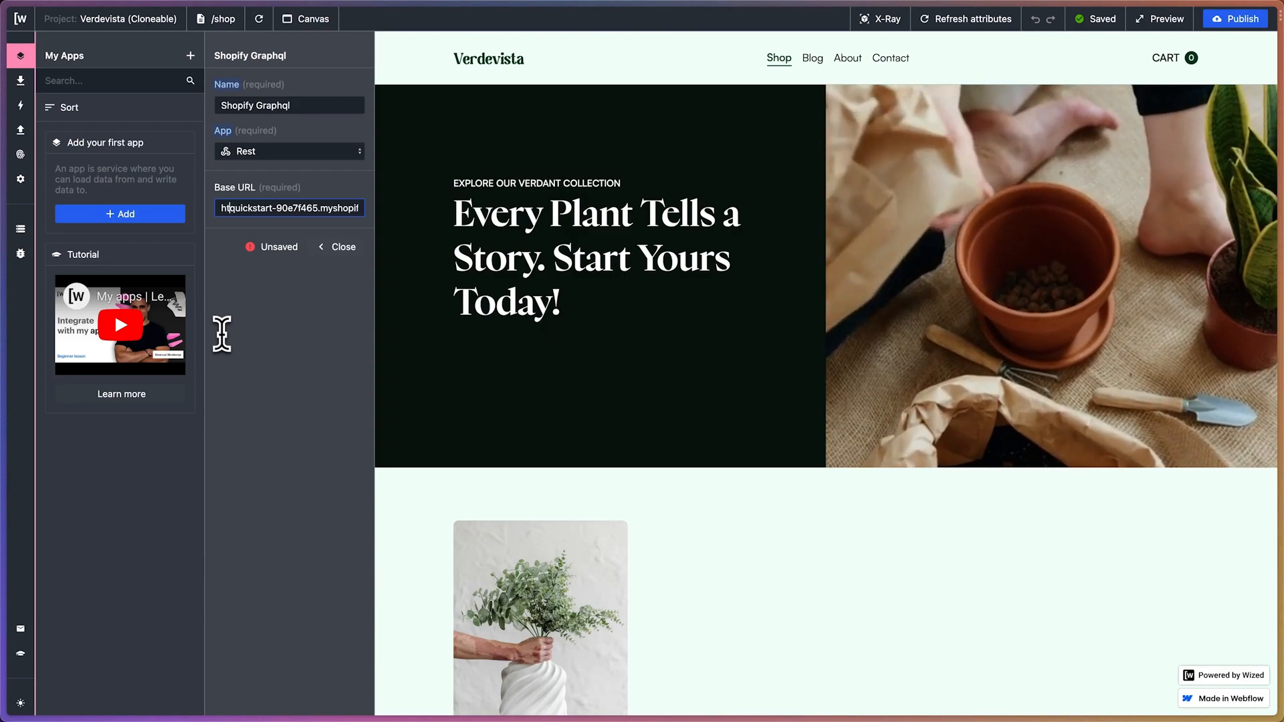
{"action": "type", "text": "://"}
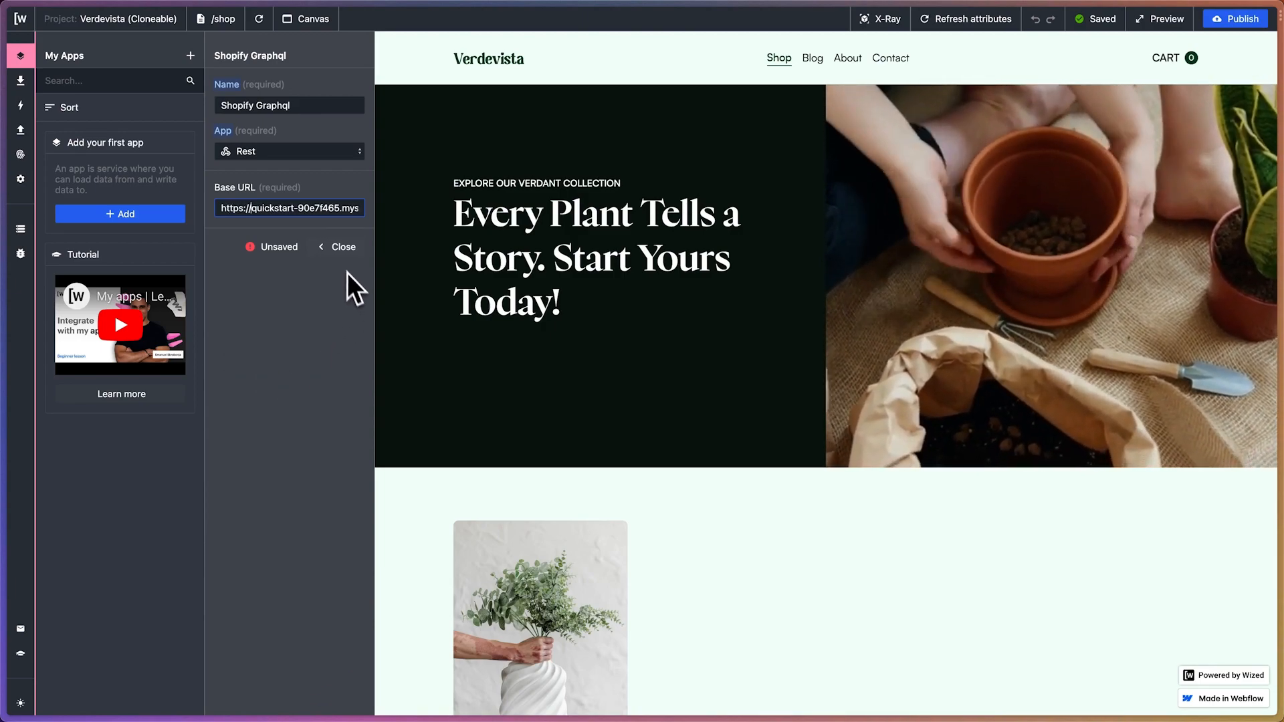
{"action": "left_click", "coordinate": [345, 253]}
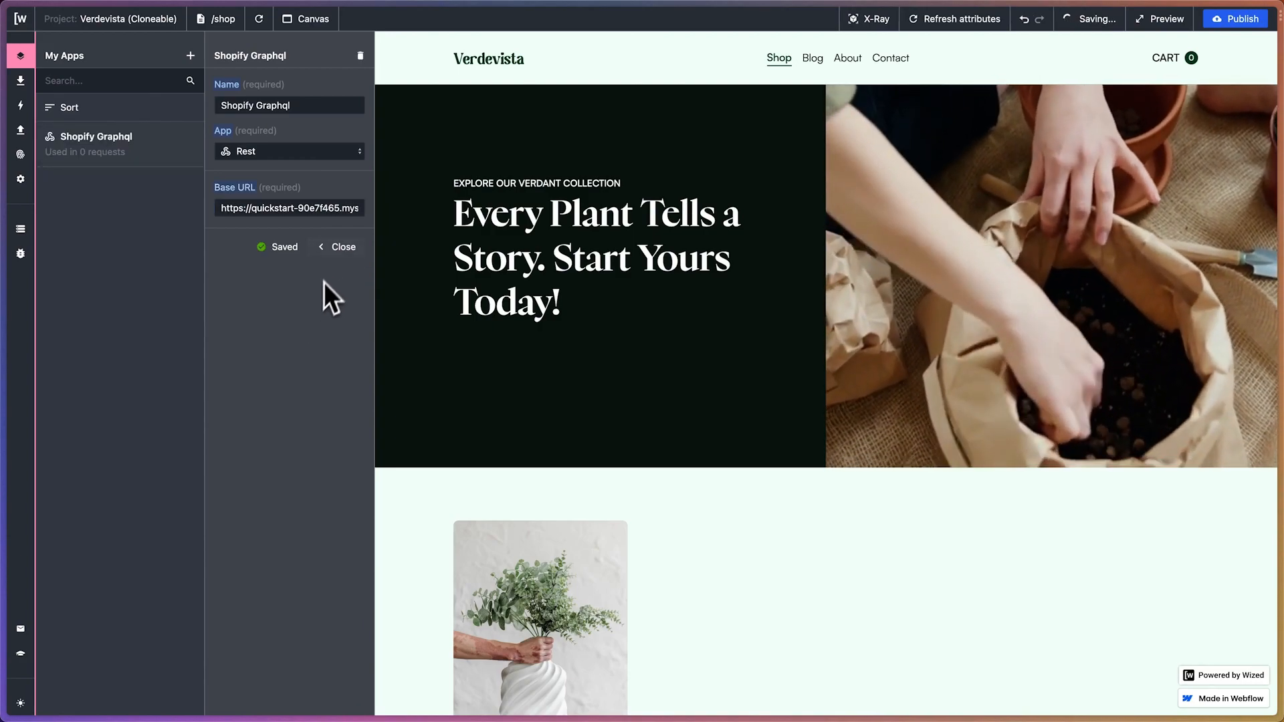
{"action": "left_click", "coordinate": [334, 258]}
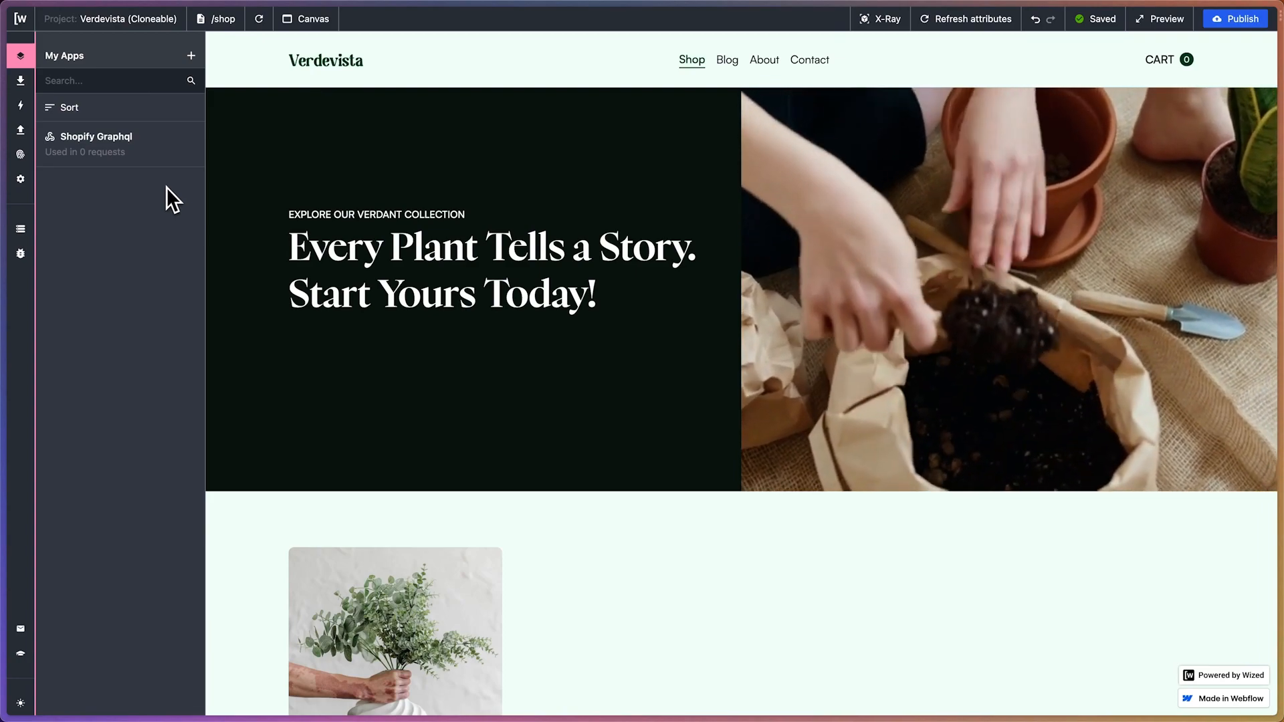
Switch to the ChatGPT conversation about Wized and look through the background messages up to the Shopify API request prompt
{"action": "mouse_move", "coordinate": [2, 198]}
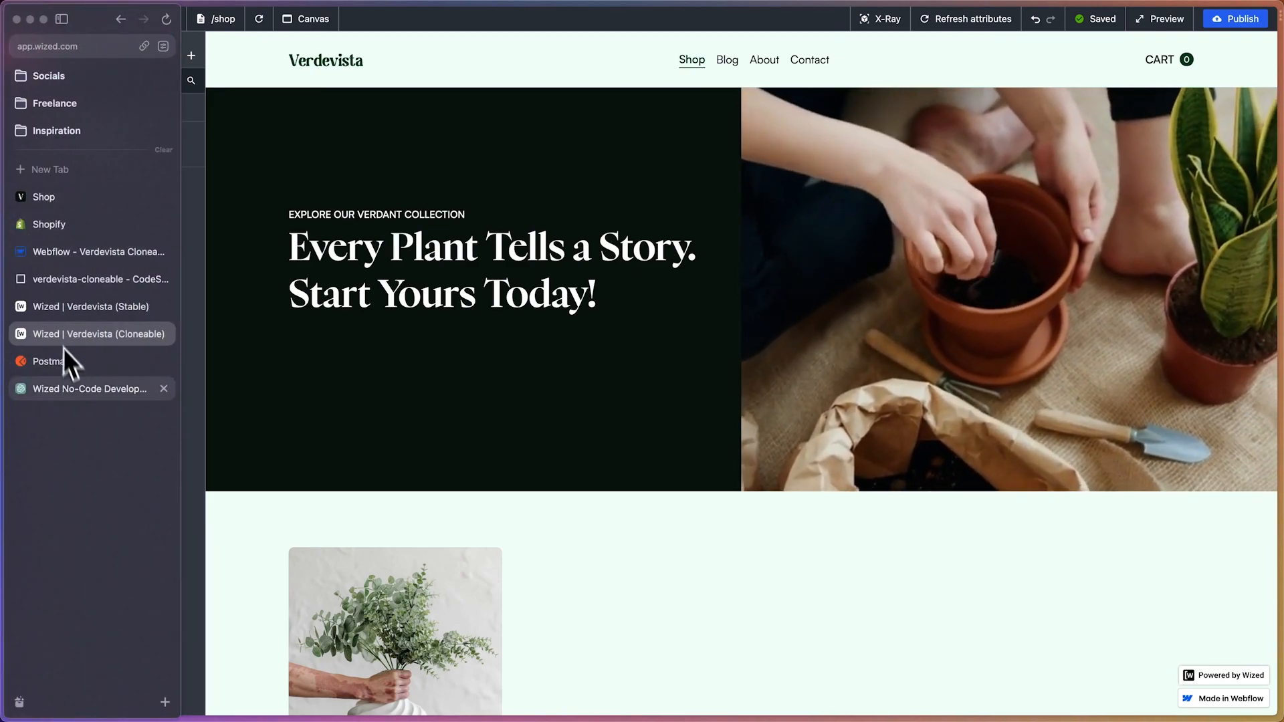
{"action": "left_click", "coordinate": [77, 390]}
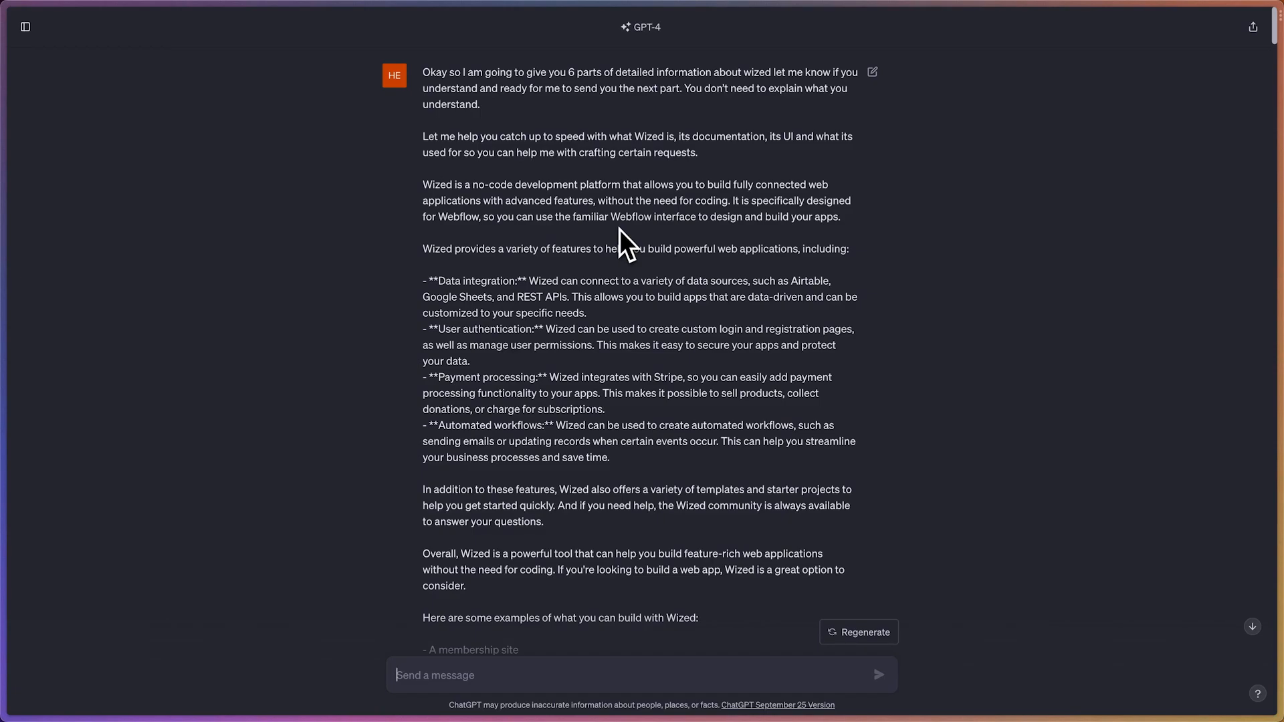
{"action": "scroll", "coordinate": [619, 230], "scroll_direction": "down", "scroll_amount": 2}
{"action": "scroll", "coordinate": [619, 229], "scroll_direction": "down", "scroll_amount": 7}
{"action": "scroll", "coordinate": [620, 229], "scroll_direction": "down", "scroll_amount": 6}
{"action": "scroll", "coordinate": [619, 229], "scroll_direction": "down", "scroll_amount": 19}
{"action": "scroll", "coordinate": [619, 230], "scroll_direction": "down", "scroll_amount": 20}
{"action": "scroll", "coordinate": [620, 230], "scroll_direction": "down", "scroll_amount": 20}
{"action": "scroll", "coordinate": [619, 230], "scroll_direction": "down", "scroll_amount": 20}
{"action": "scroll", "coordinate": [619, 230], "scroll_direction": "up", "scroll_amount": 5}
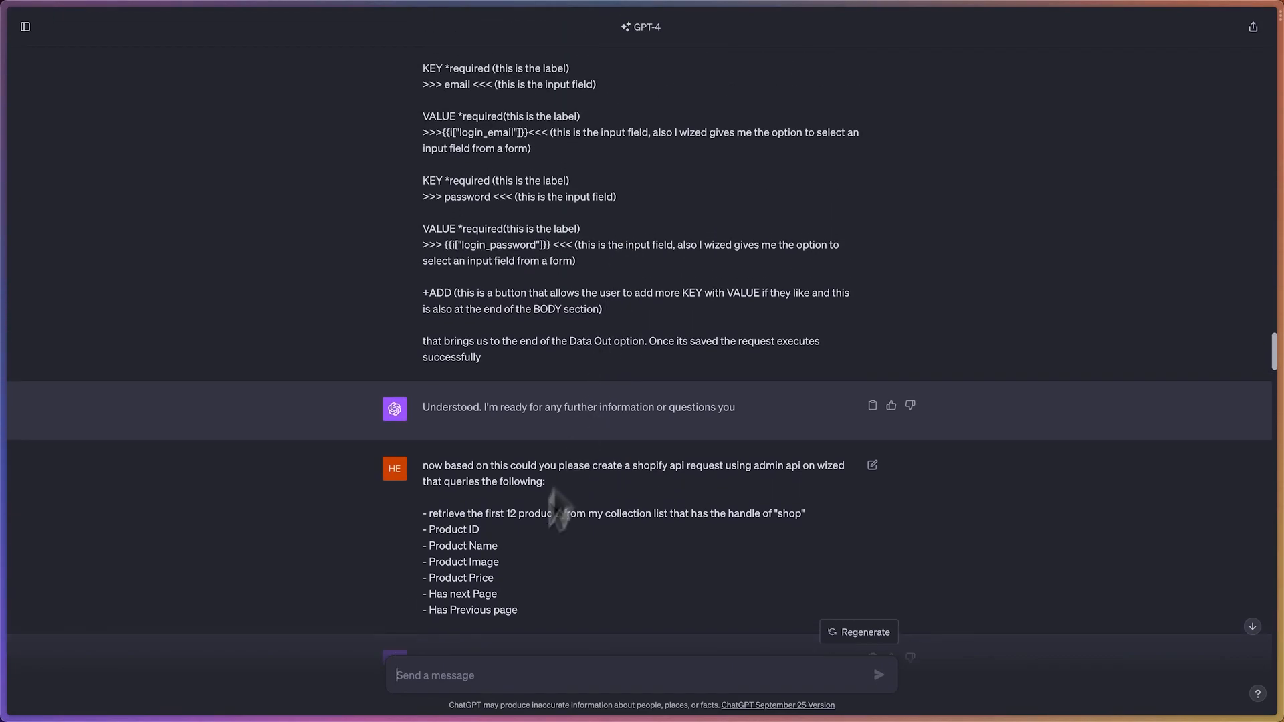
Highlight the parts of the Shopify request prompt: the first 12 products of the "shop" collection, the product fields and the pagination items
{"action": "left_click_drag", "start_coordinate": [422, 468], "coordinate": [682, 470]}
{"action": "left_click", "coordinate": [685, 471]}
{"action": "left_click_drag", "start_coordinate": [428, 514], "coordinate": [791, 518]}
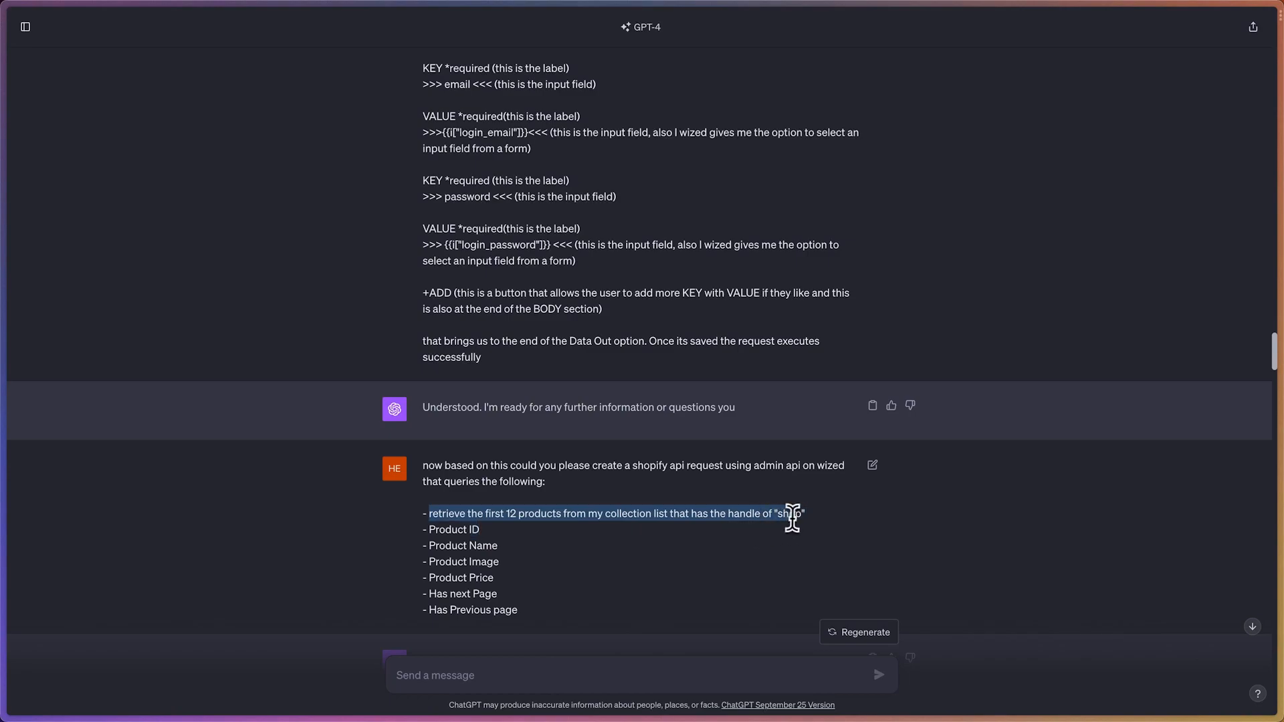
{"action": "left_click", "coordinate": [822, 521]}
{"action": "left_click_drag", "start_coordinate": [429, 529], "coordinate": [498, 554]}
{"action": "left_click", "coordinate": [486, 535]}
{"action": "left_click", "coordinate": [455, 563]}
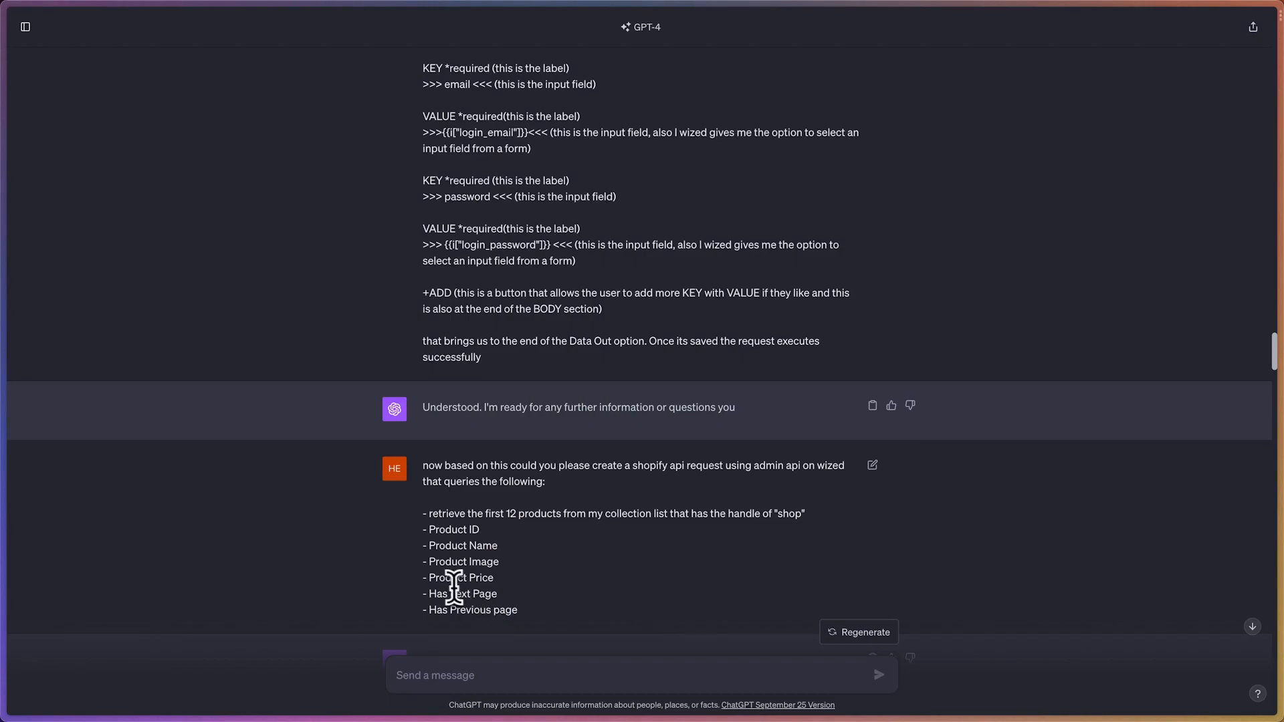
{"action": "left_click_drag", "start_coordinate": [428, 593], "coordinate": [511, 602]}
{"action": "left_click", "coordinate": [509, 602]}
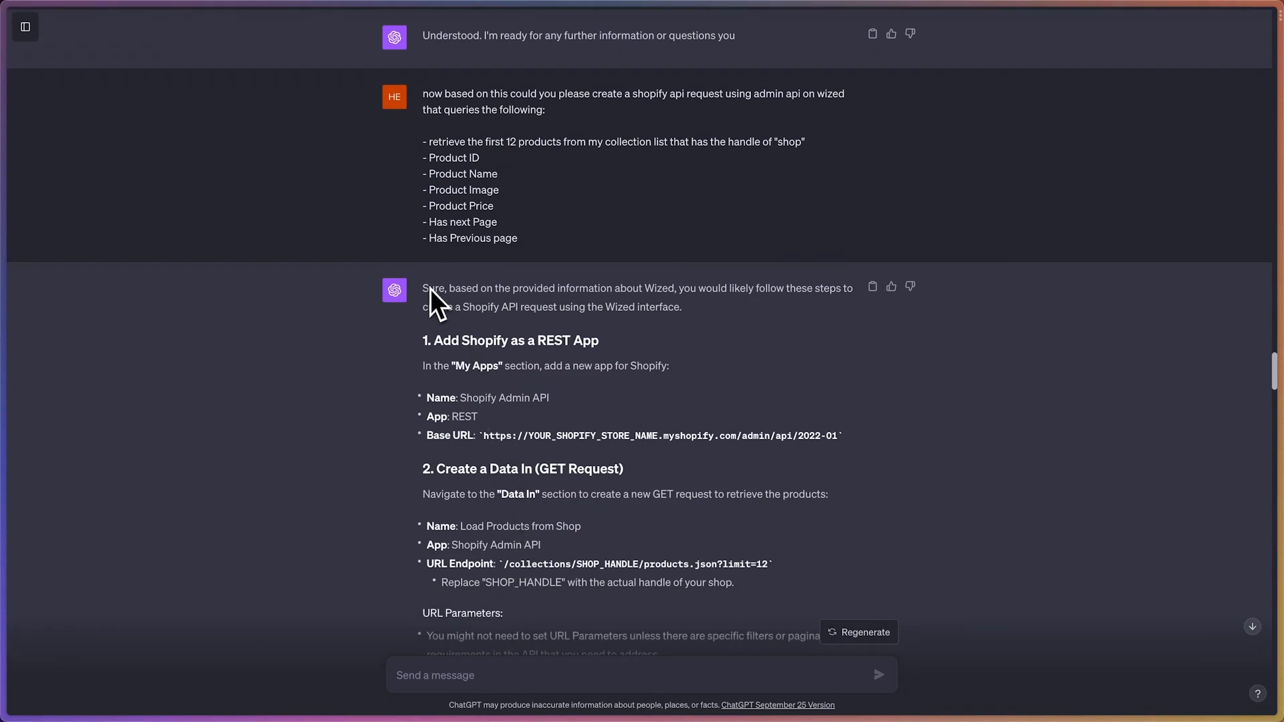
Read through ChatGPT's REST answer, from adding the Shopify app to the GET request, required fields and pagination
{"action": "scroll", "coordinate": [480, 340], "scroll_direction": "down", "scroll_amount": 1}
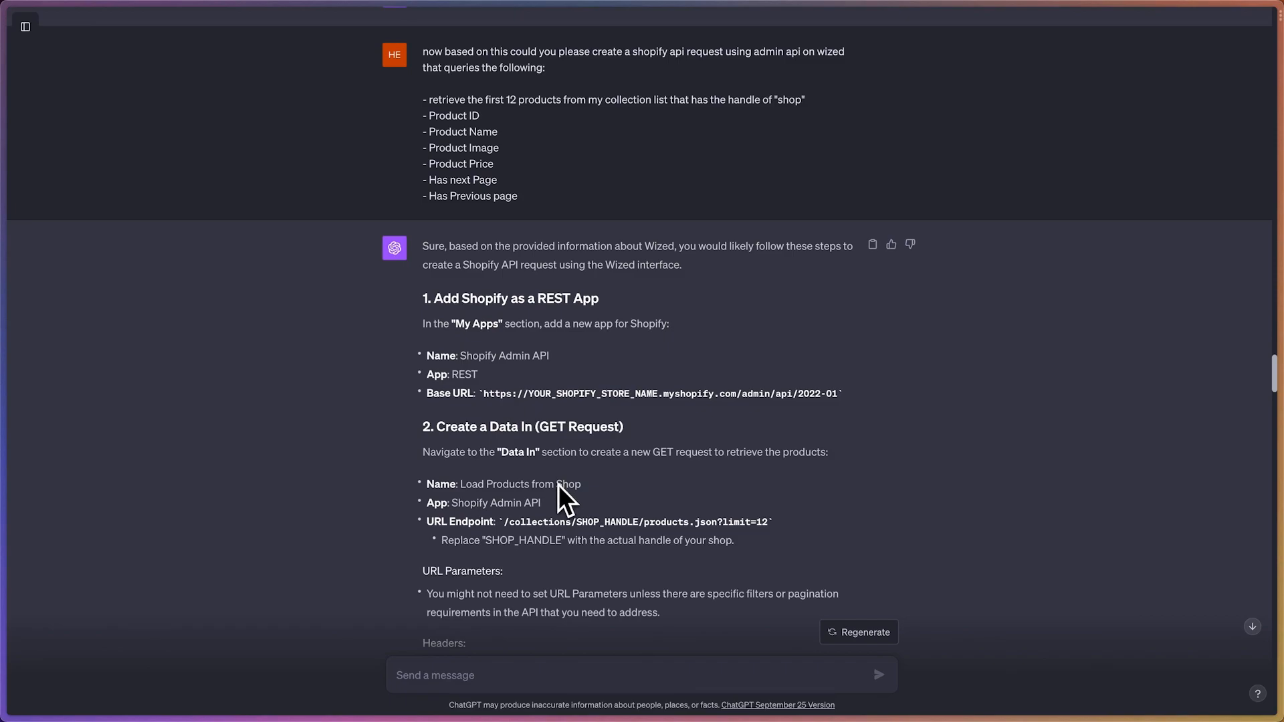
{"action": "scroll", "coordinate": [558, 484], "scroll_direction": "down", "scroll_amount": 1}
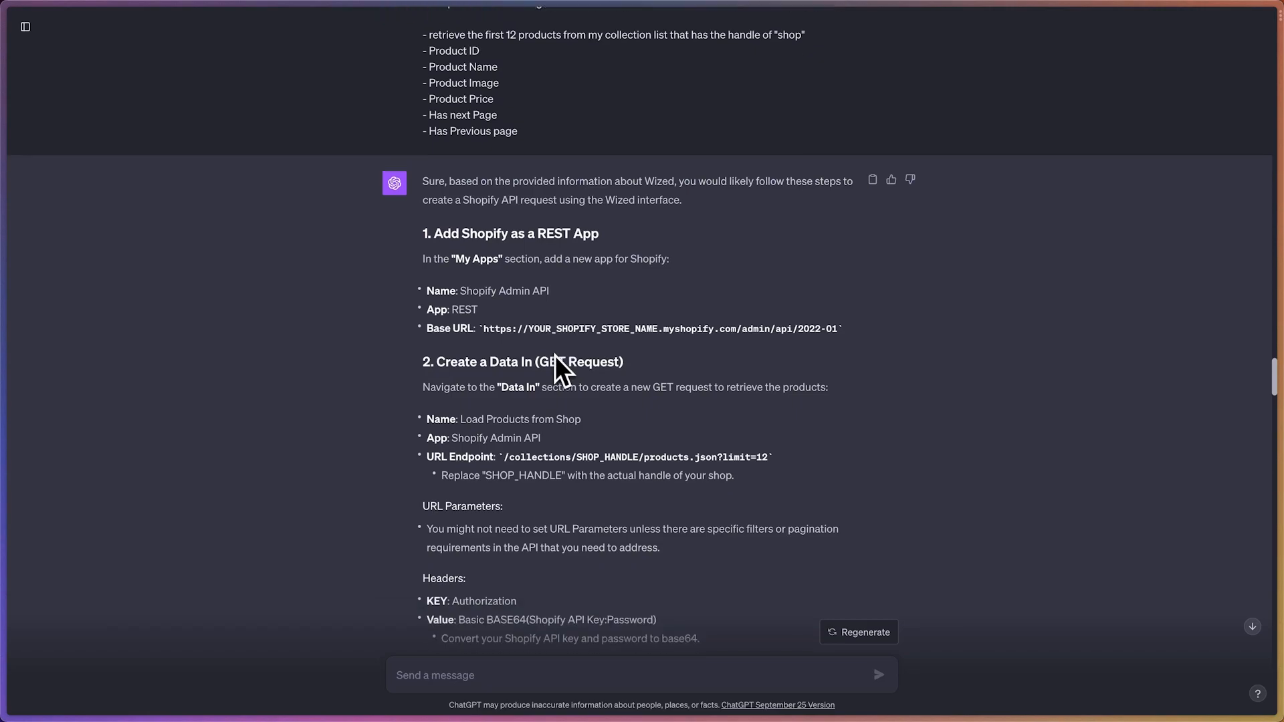
{"action": "scroll", "coordinate": [562, 367], "scroll_direction": "down", "scroll_amount": 1}
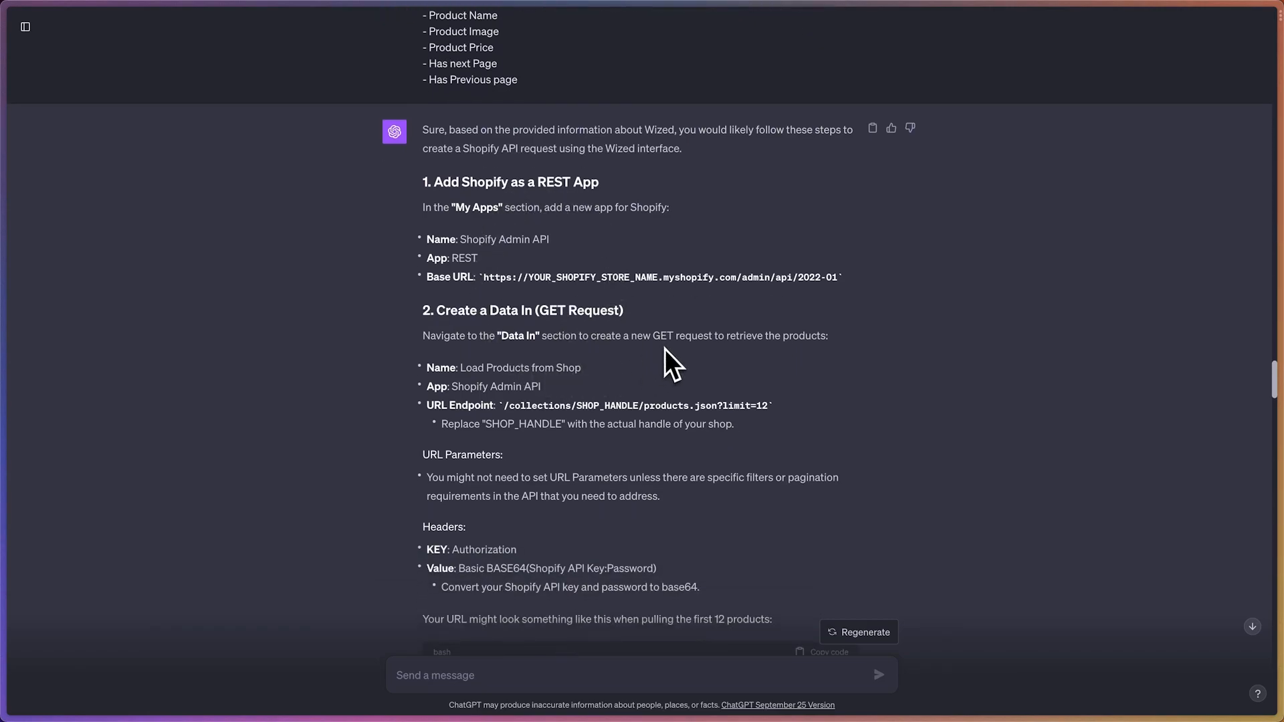
{"action": "scroll", "coordinate": [669, 364], "scroll_direction": "down", "scroll_amount": 2}
{"action": "scroll", "coordinate": [669, 364], "scroll_direction": "down", "scroll_amount": 6}
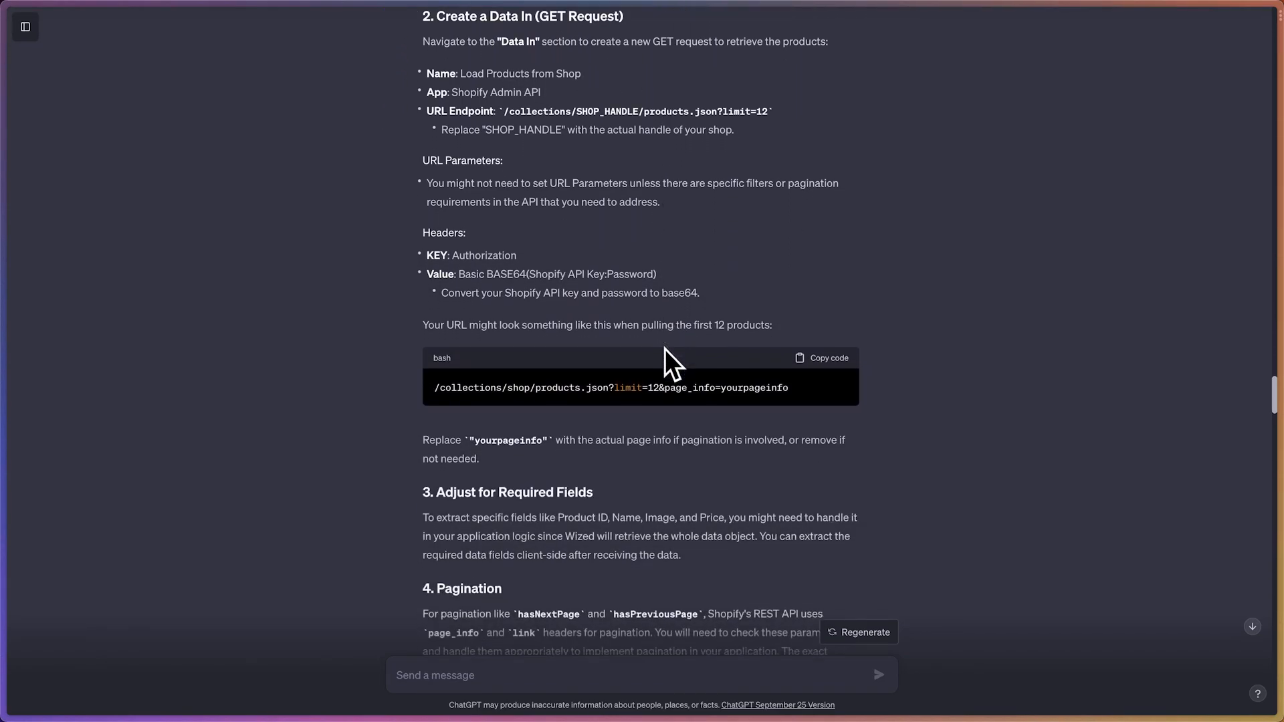
{"action": "scroll", "coordinate": [669, 364], "scroll_direction": "down", "scroll_amount": 1}
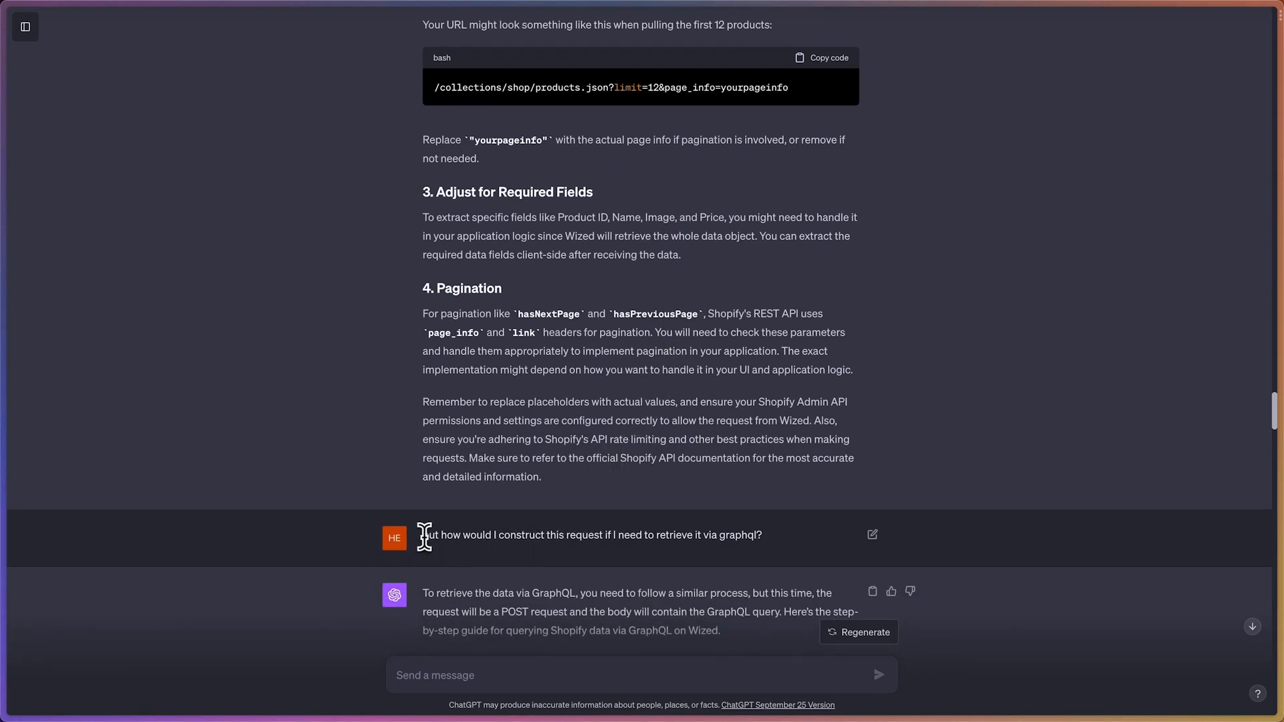
Highlight the follow-up question asking how to construct the request via GraphQL
{"action": "left_click_drag", "start_coordinate": [424, 535], "coordinate": [780, 539]}
{"action": "left_click", "coordinate": [780, 539]}
{"action": "scroll", "coordinate": [780, 539], "scroll_direction": "up", "scroll_amount": 1}
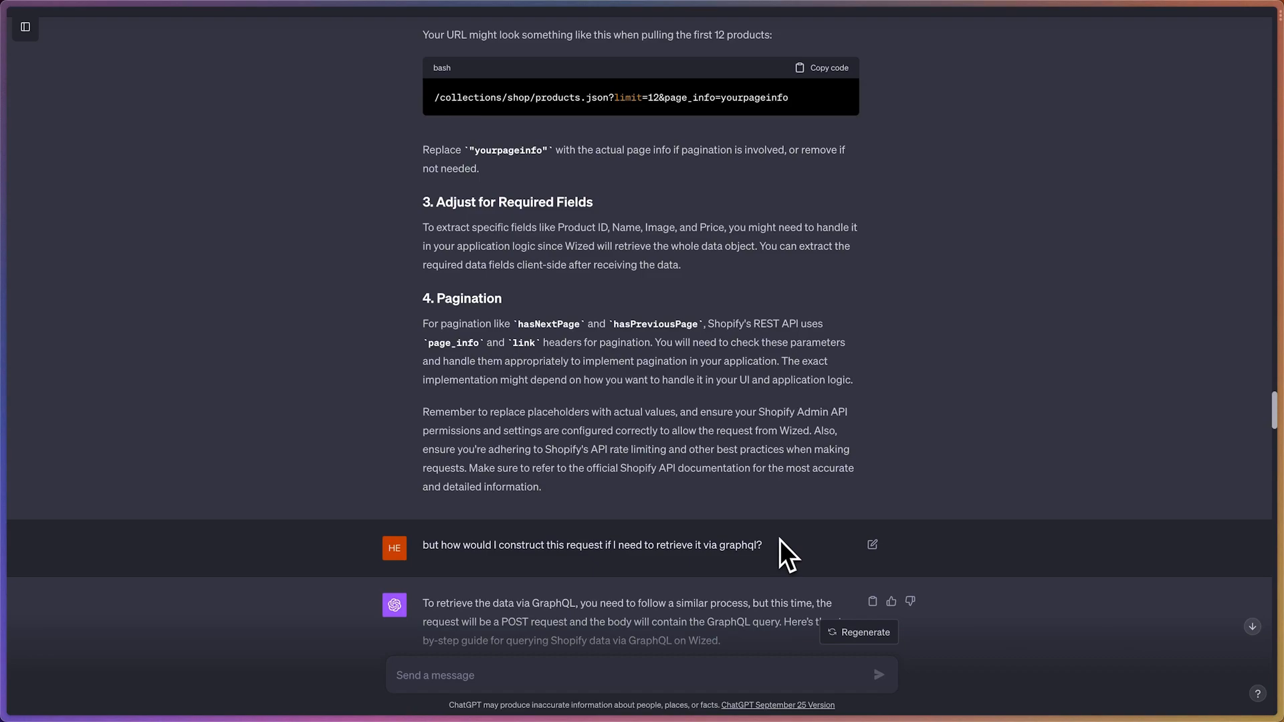
In the GraphQL answer, highlight the REST app setup details and the /admin/api/2022-01/graphql.json part of the base URL
{"action": "scroll", "coordinate": [780, 539], "scroll_direction": "down", "scroll_amount": 5}
{"action": "scroll", "coordinate": [596, 458], "scroll_direction": "down", "scroll_amount": 3}
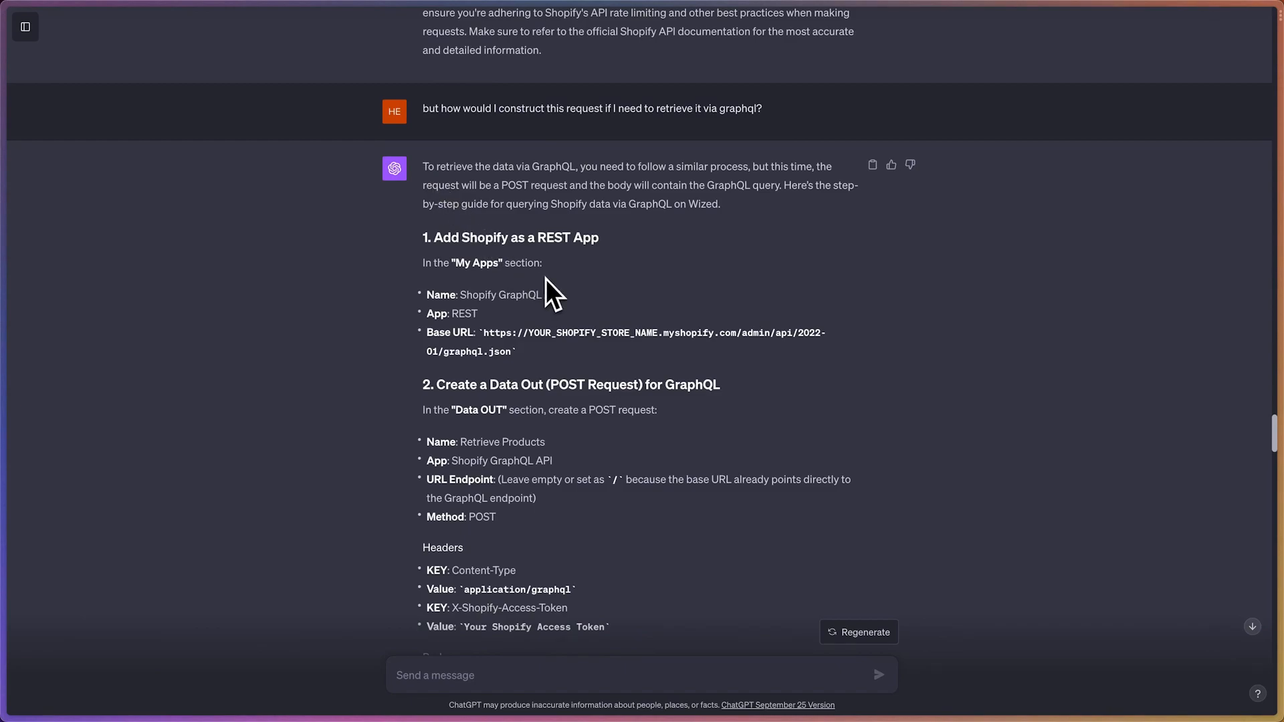
{"action": "scroll", "coordinate": [478, 294], "scroll_direction": "down", "scroll_amount": 1}
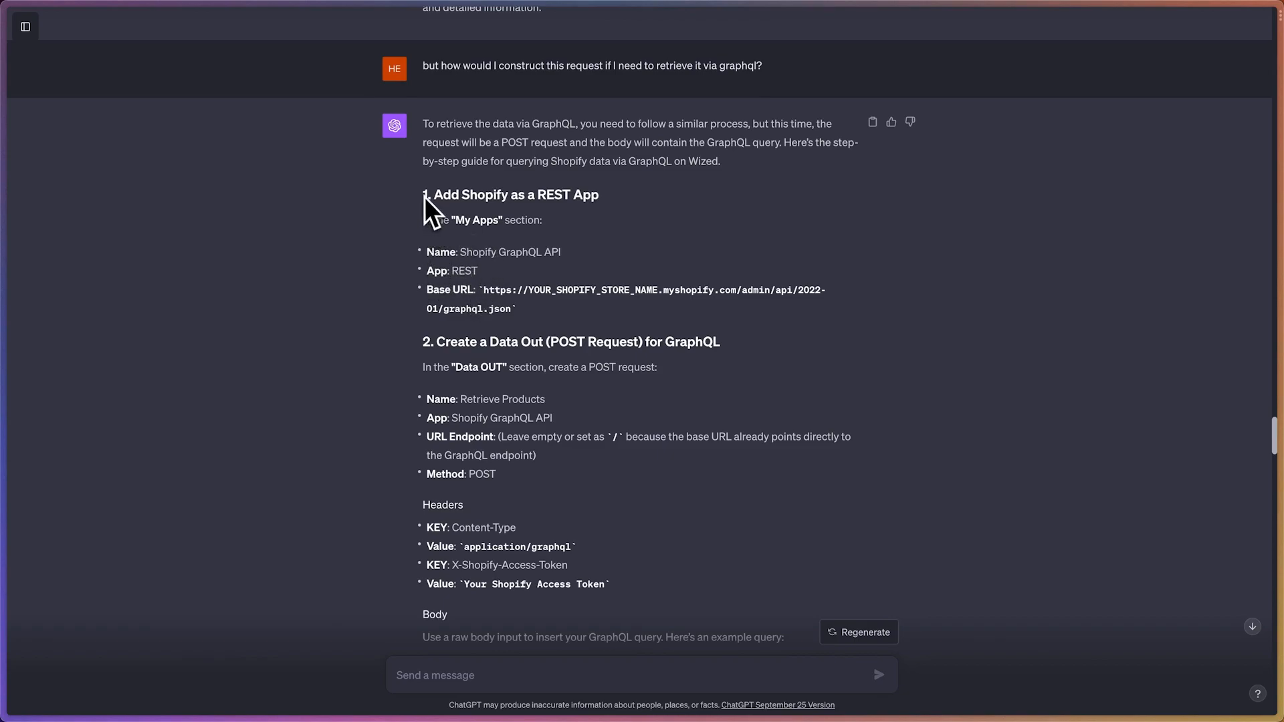
{"action": "left_click_drag", "start_coordinate": [423, 220], "coordinate": [563, 305]}
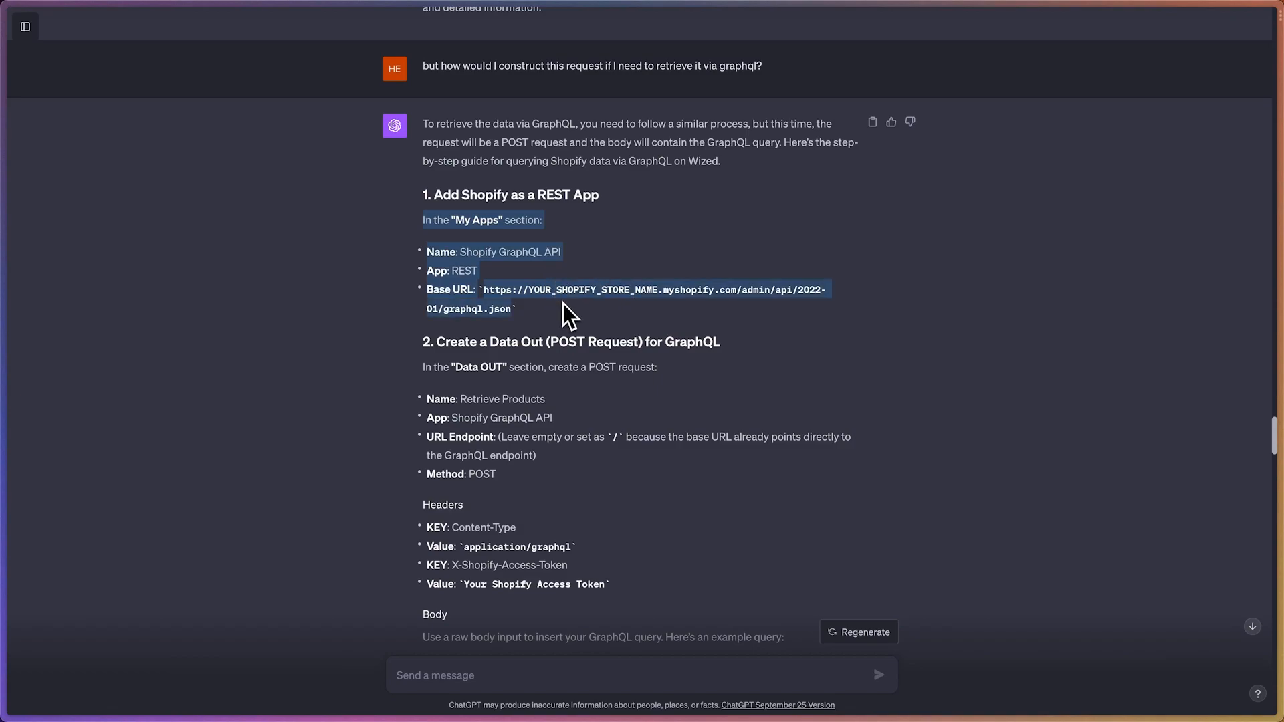
{"action": "left_click", "coordinate": [563, 304]}
{"action": "left_click_drag", "start_coordinate": [426, 289], "coordinate": [509, 308]}
{"action": "left_click", "coordinate": [511, 302]}
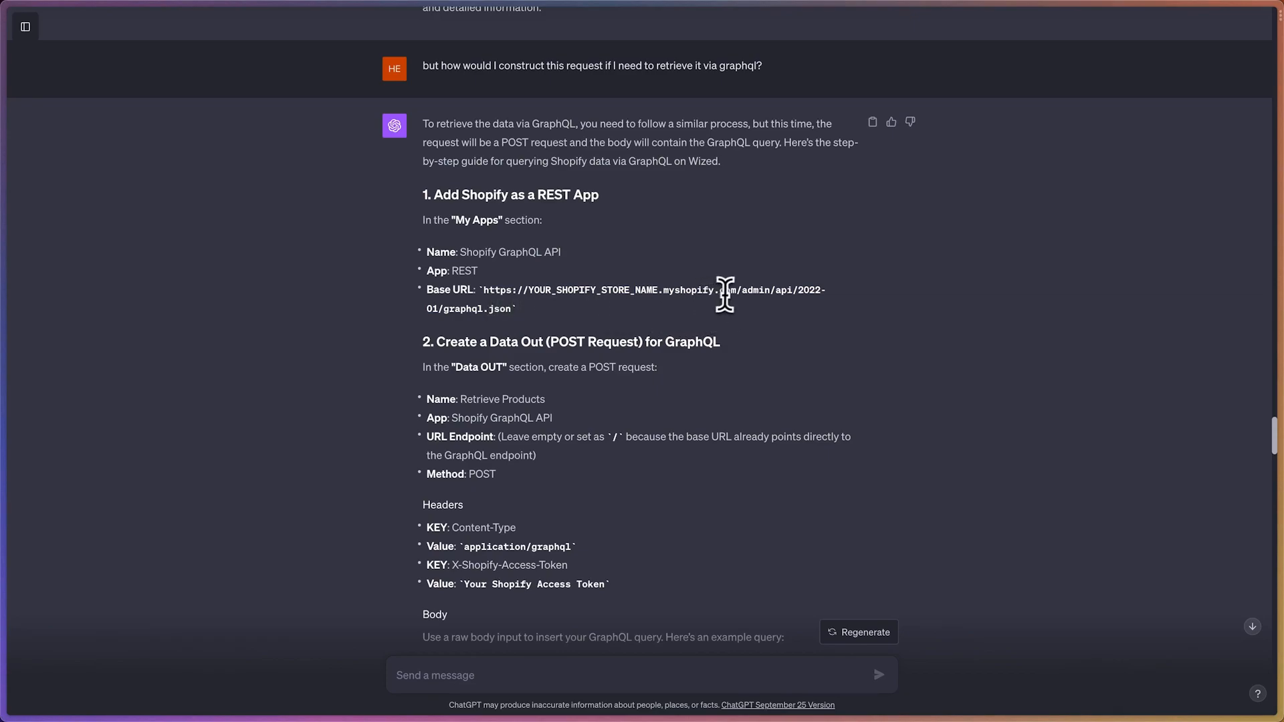
{"action": "left_click_drag", "start_coordinate": [738, 292], "coordinate": [513, 306]}
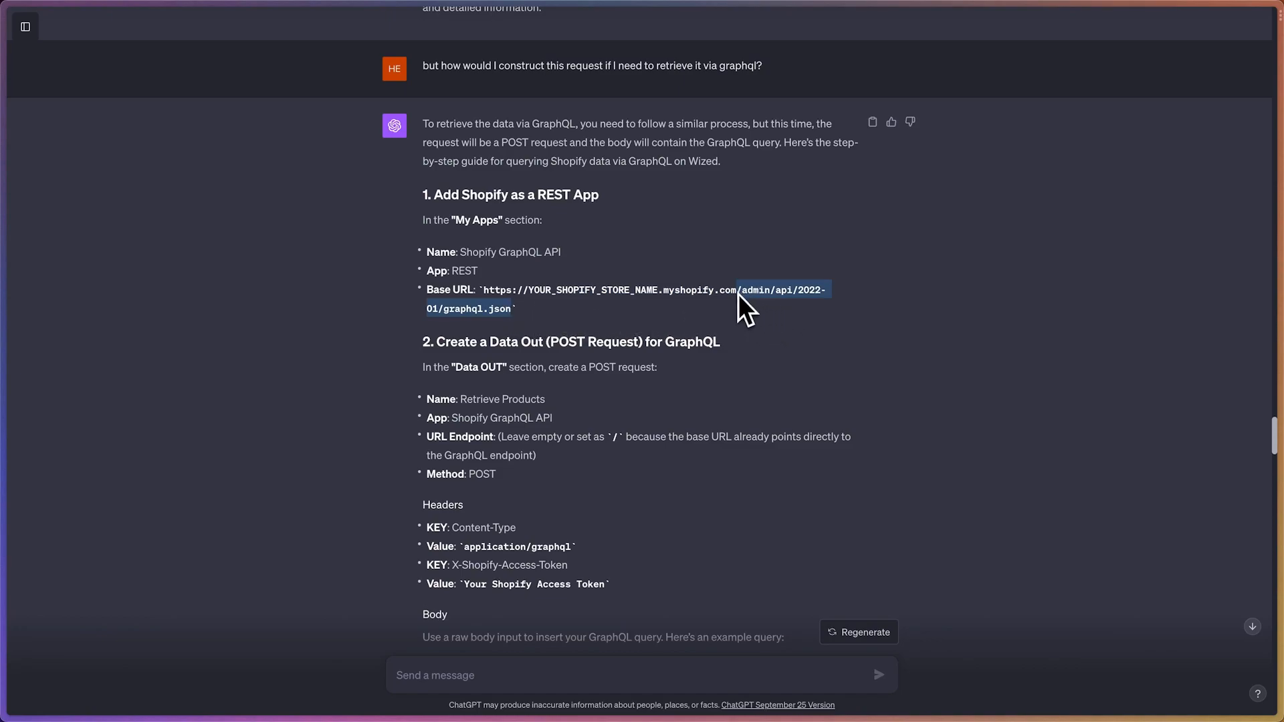
Switch to the Wized Verdevista (Cloneable) project and show its Data Out requests
{"action": "left_click", "coordinate": [776, 307]}
{"action": "mouse_move", "coordinate": [3, 341]}
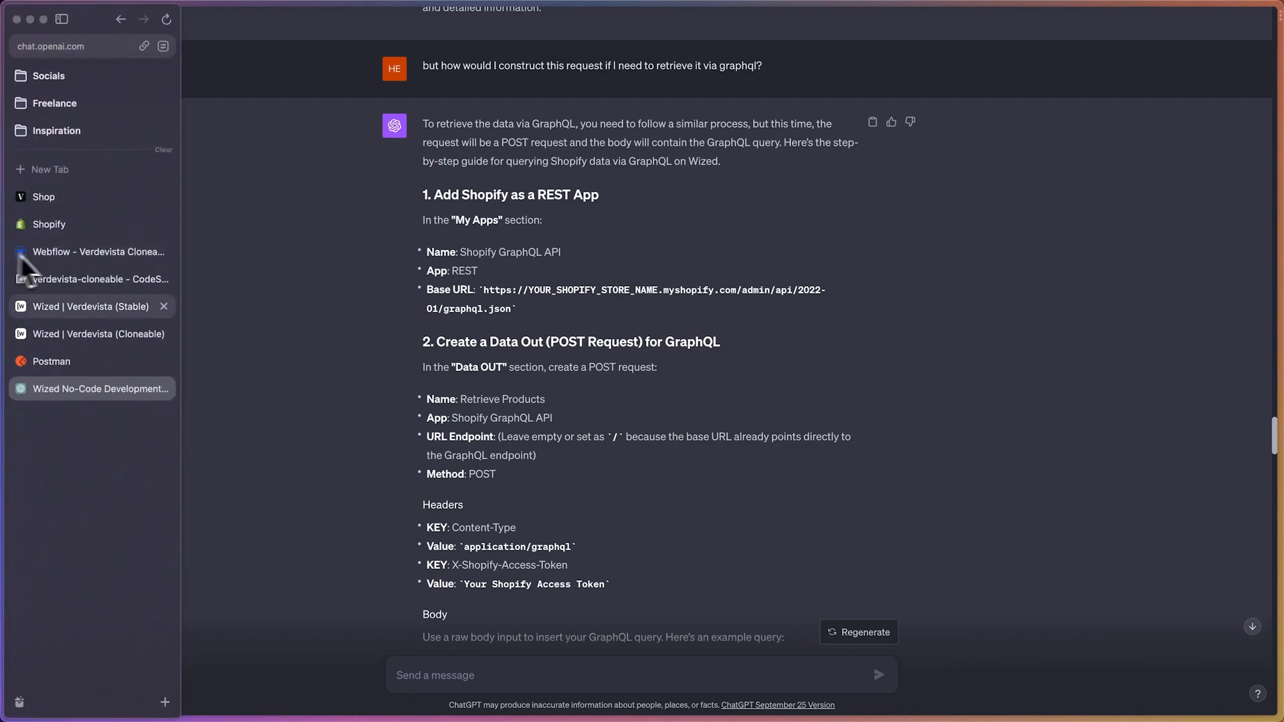
{"action": "left_click", "coordinate": [87, 334]}
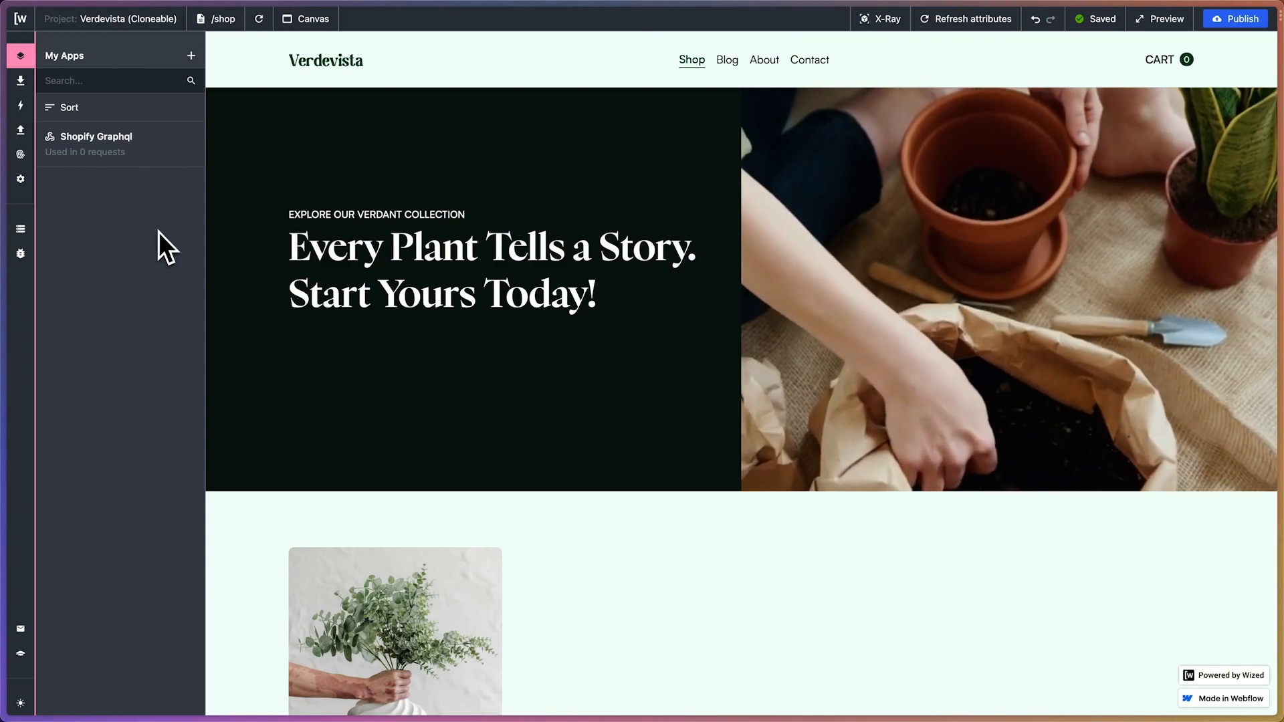
{"action": "left_click", "coordinate": [20, 129]}
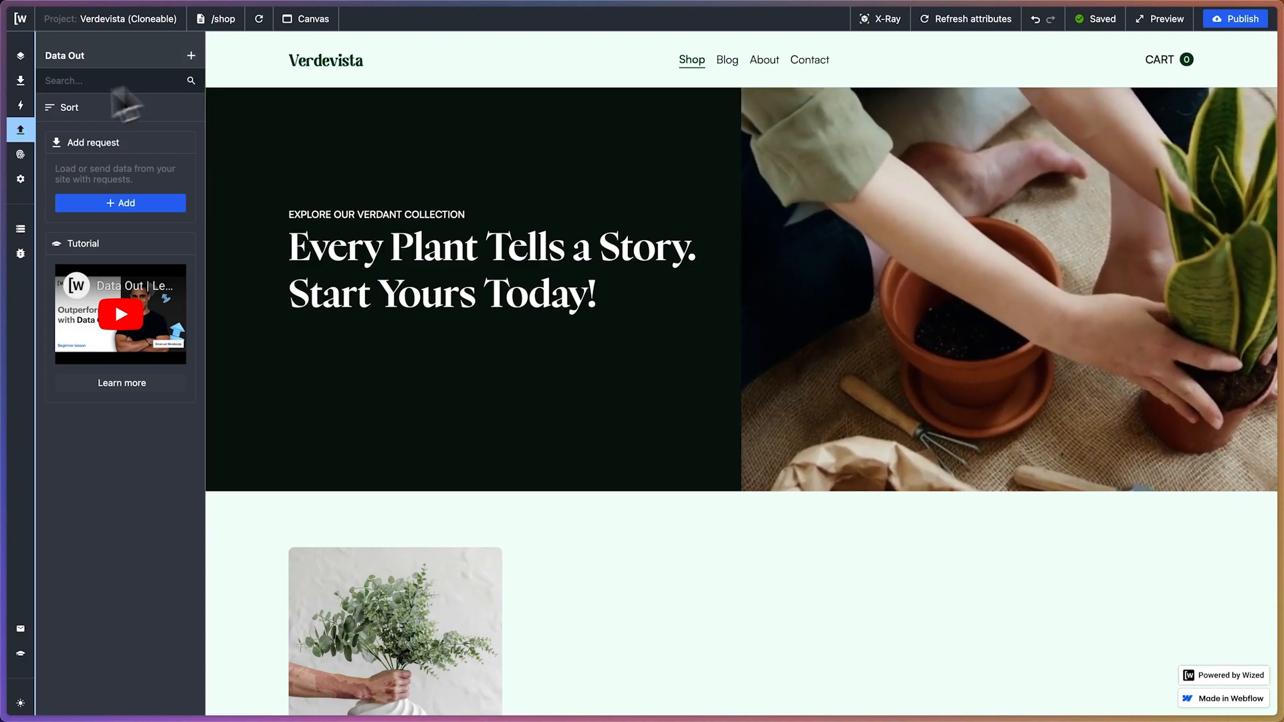
In ChatGPT's GraphQL answer, highlight the Data OUT instruction to create a POST request and its name, app, URL endpoint and method
{"action": "mouse_move", "coordinate": [4, 334]}
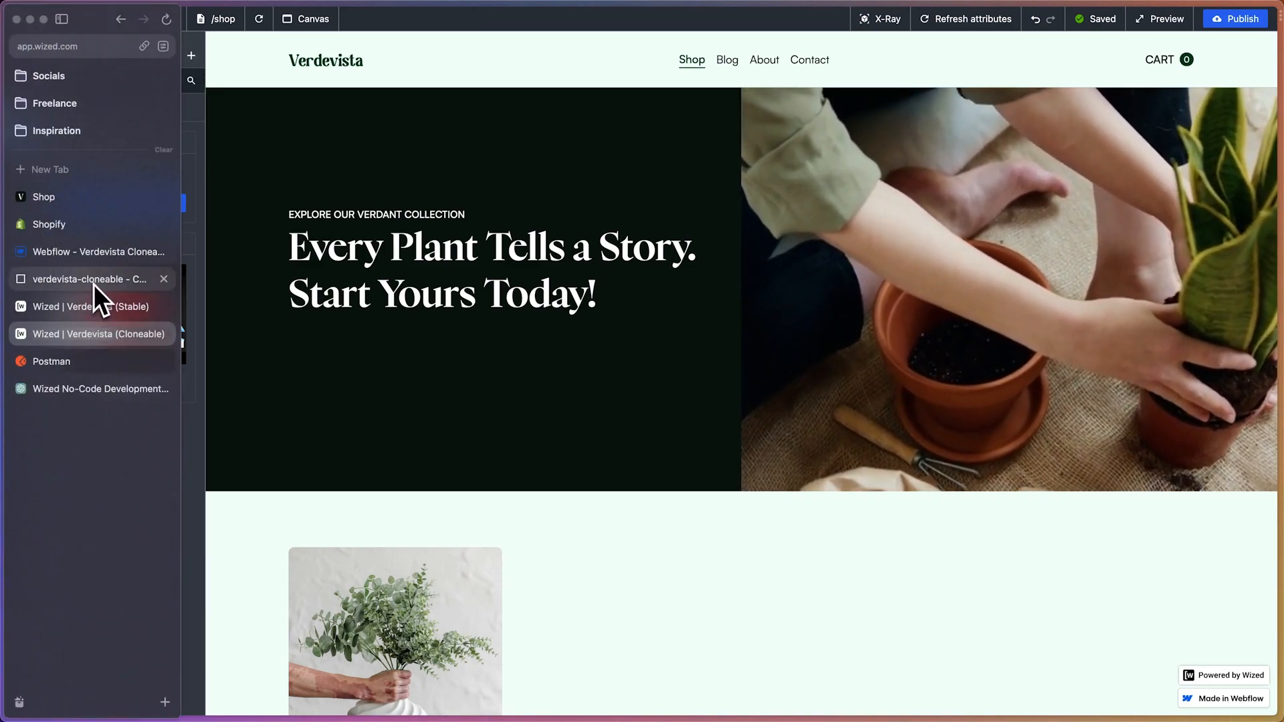
{"action": "left_click", "coordinate": [90, 389]}
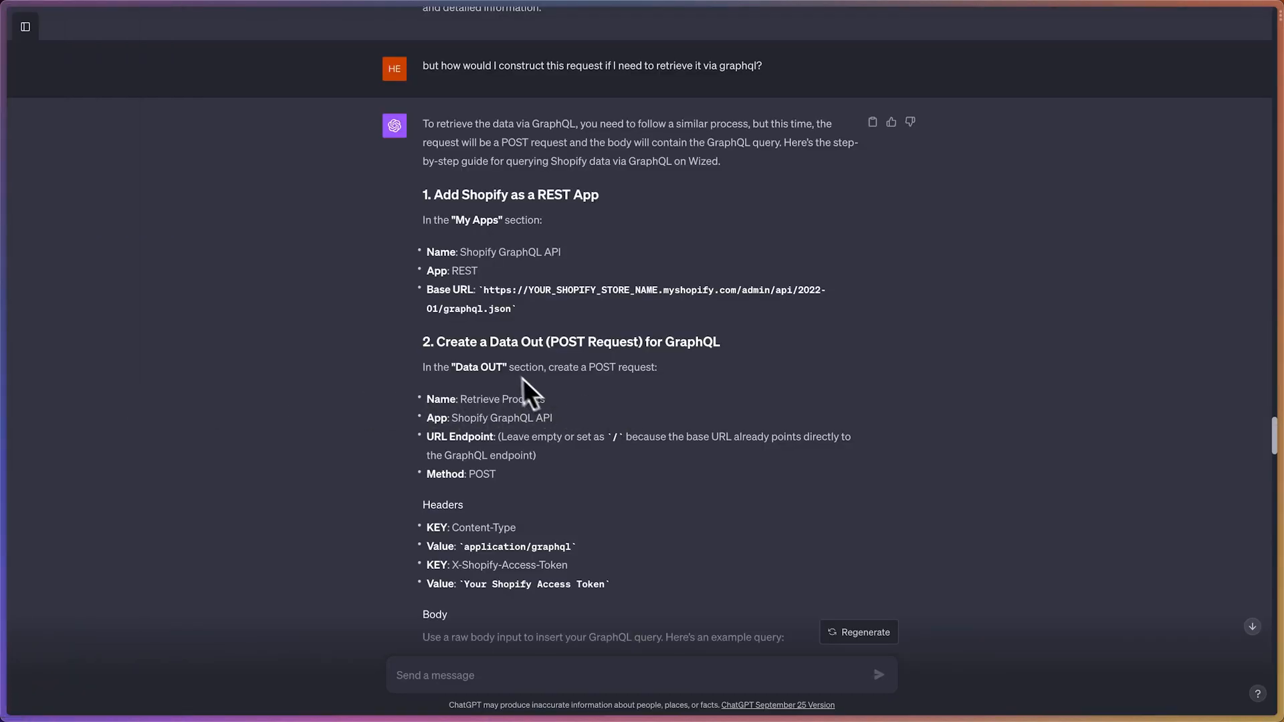
{"action": "left_click_drag", "start_coordinate": [423, 367], "coordinate": [646, 367]}
{"action": "left_click", "coordinate": [506, 393]}
{"action": "left_click_drag", "start_coordinate": [426, 404], "coordinate": [552, 403]}
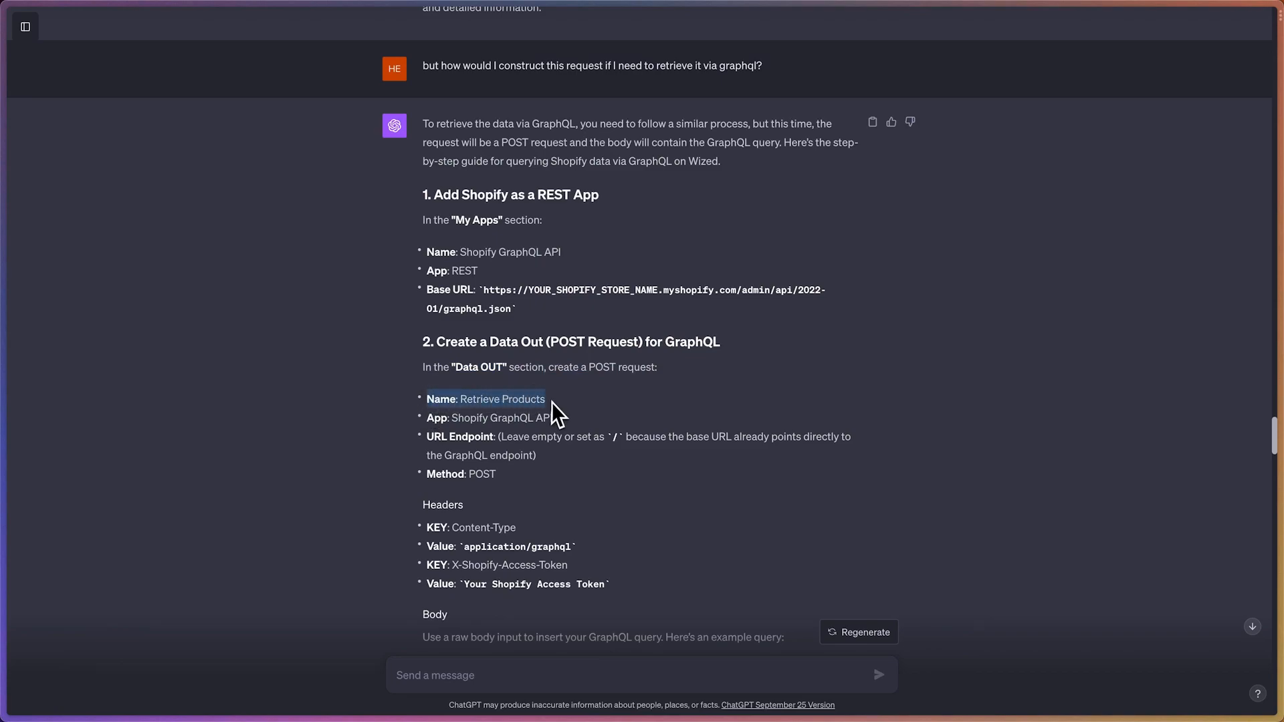
{"action": "left_click", "coordinate": [552, 402]}
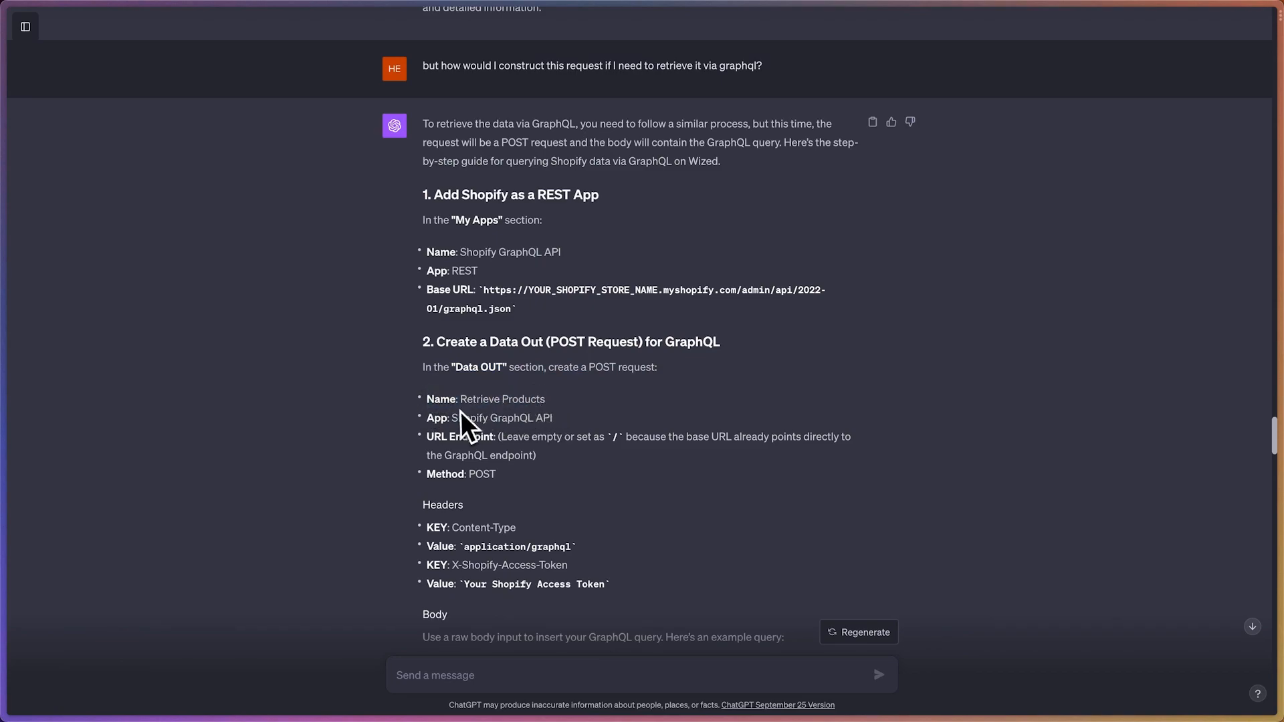
{"action": "scroll", "coordinate": [438, 428], "scroll_direction": "down", "scroll_amount": 1}
{"action": "scroll", "coordinate": [435, 428], "scroll_direction": "down", "scroll_amount": 1}
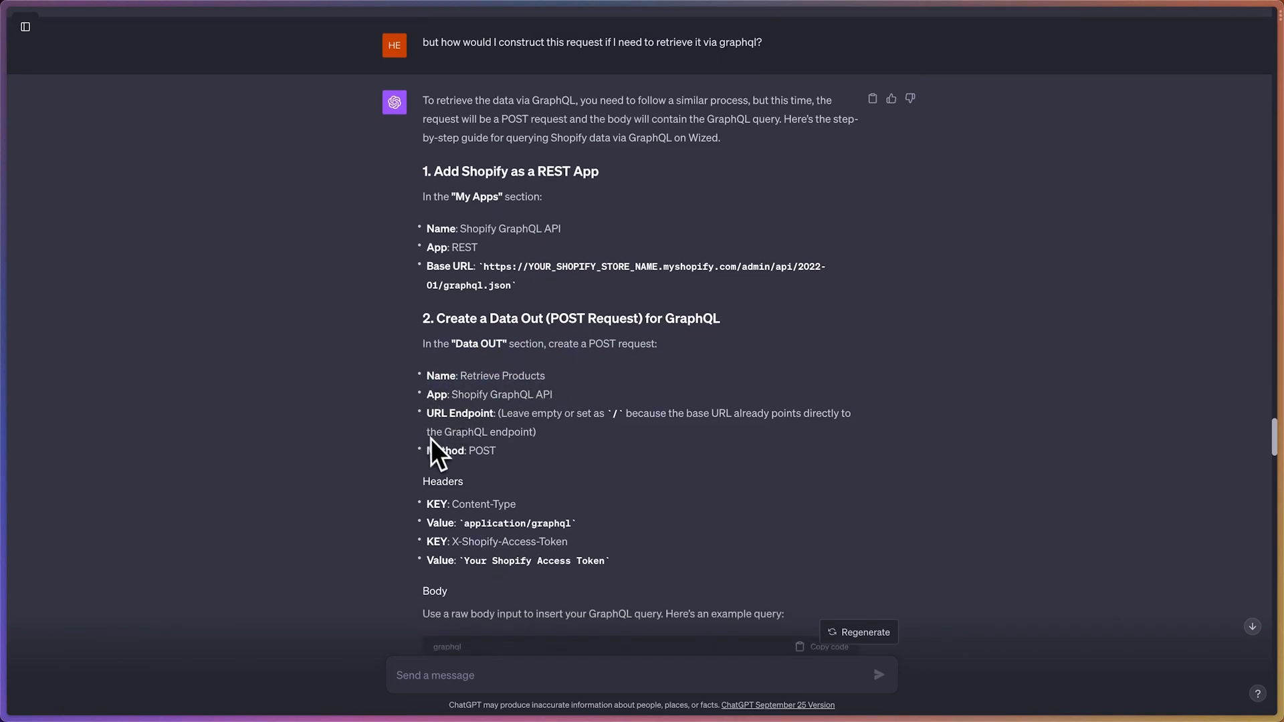
{"action": "left_click_drag", "start_coordinate": [426, 375], "coordinate": [468, 459]}
{"action": "left_click", "coordinate": [533, 460]}
Return to the Wized Verdevista (Cloneable) project and add a new Data Out request
{"action": "mouse_move", "coordinate": [4, 321]}
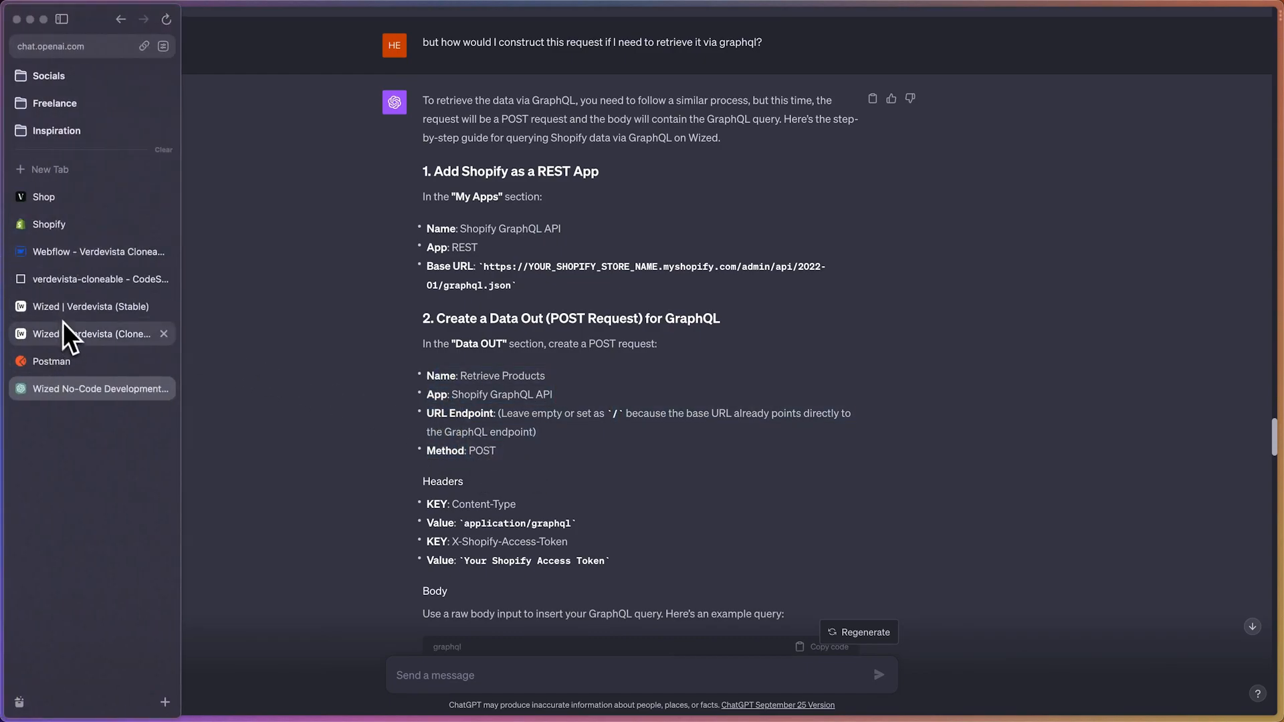
{"action": "left_click", "coordinate": [87, 328]}
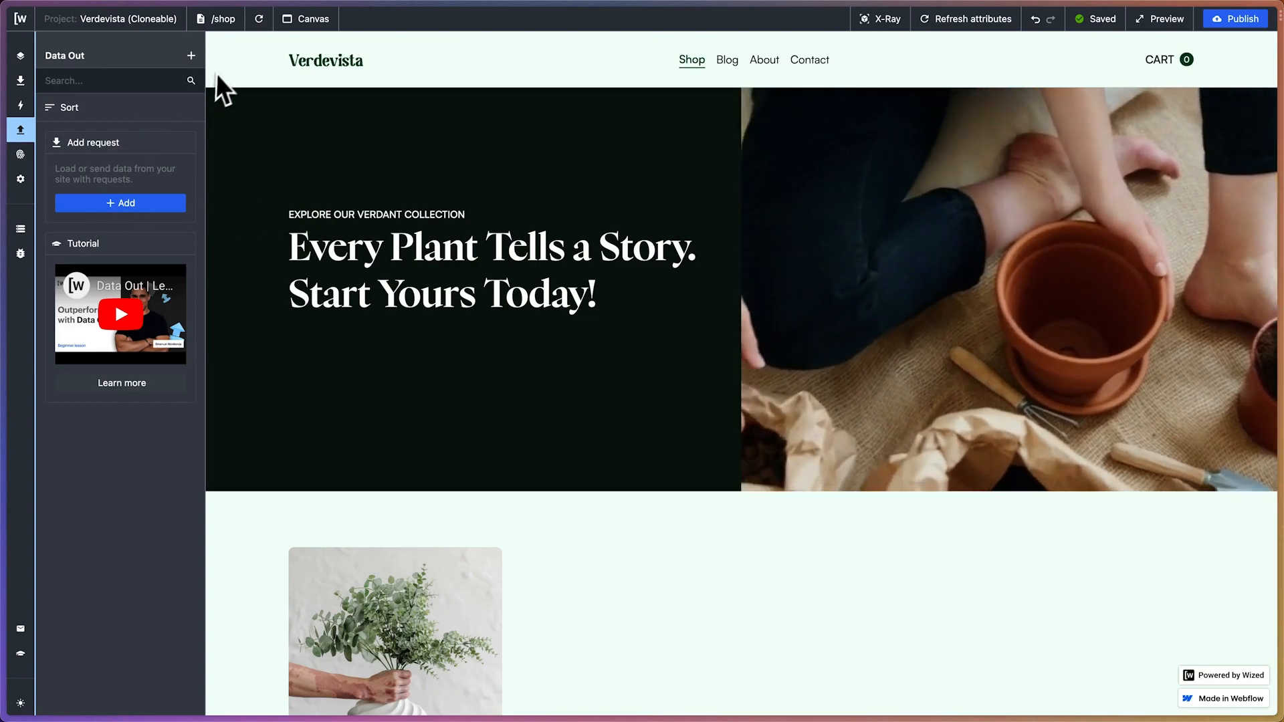
{"action": "left_click", "coordinate": [191, 55]}
{"action": "left_click", "coordinate": [253, 104]}
{"action": "type", "text": "R"}
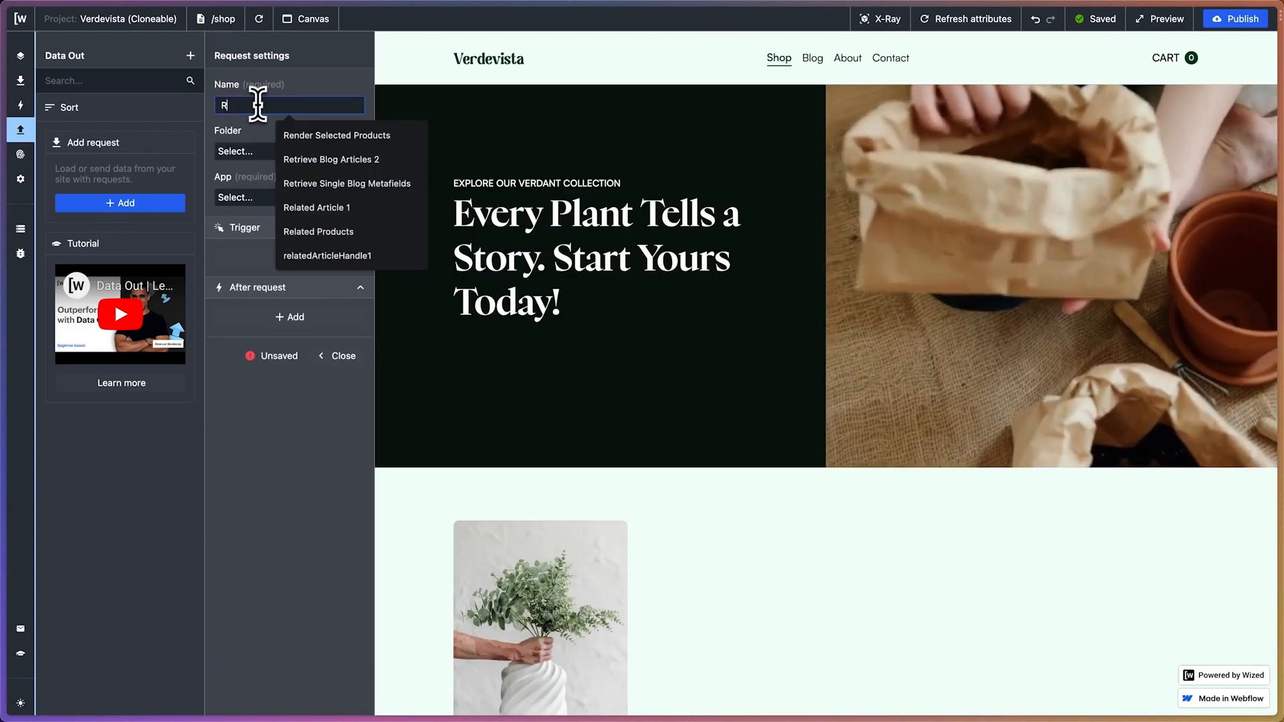
{"action": "type", "text": "etrieve"}
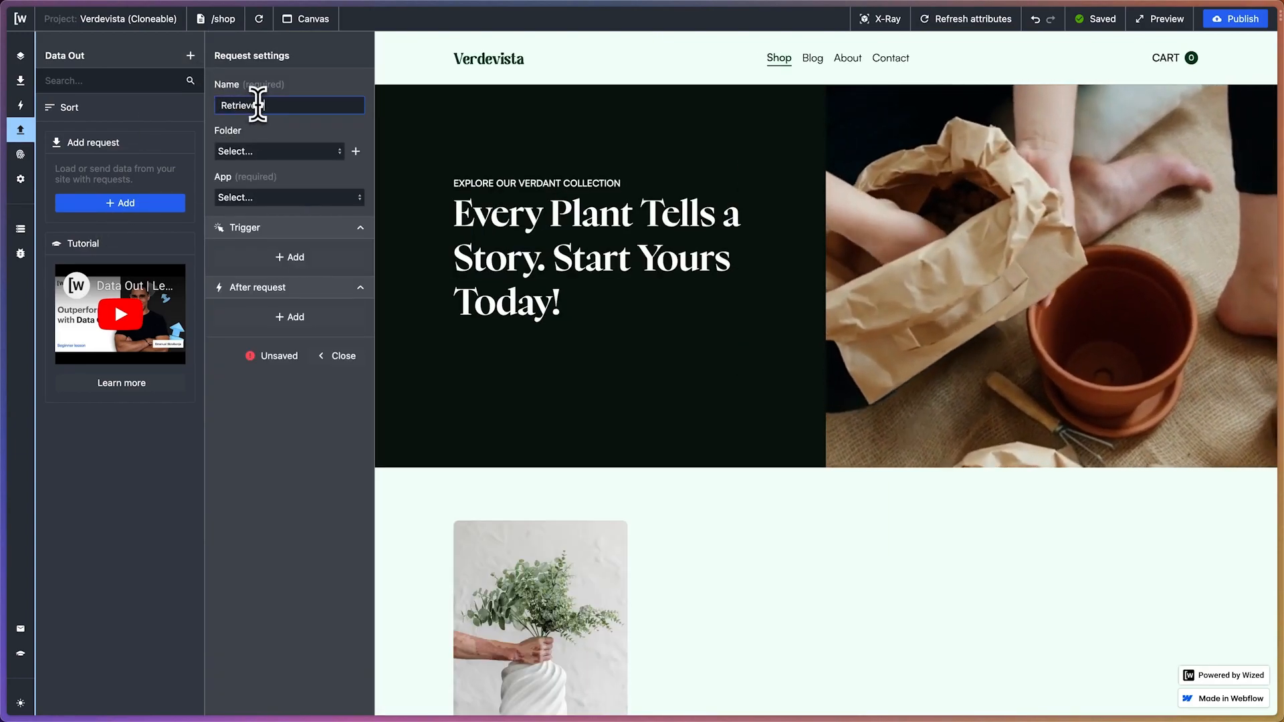
{"action": "type", "text": " Ro"}
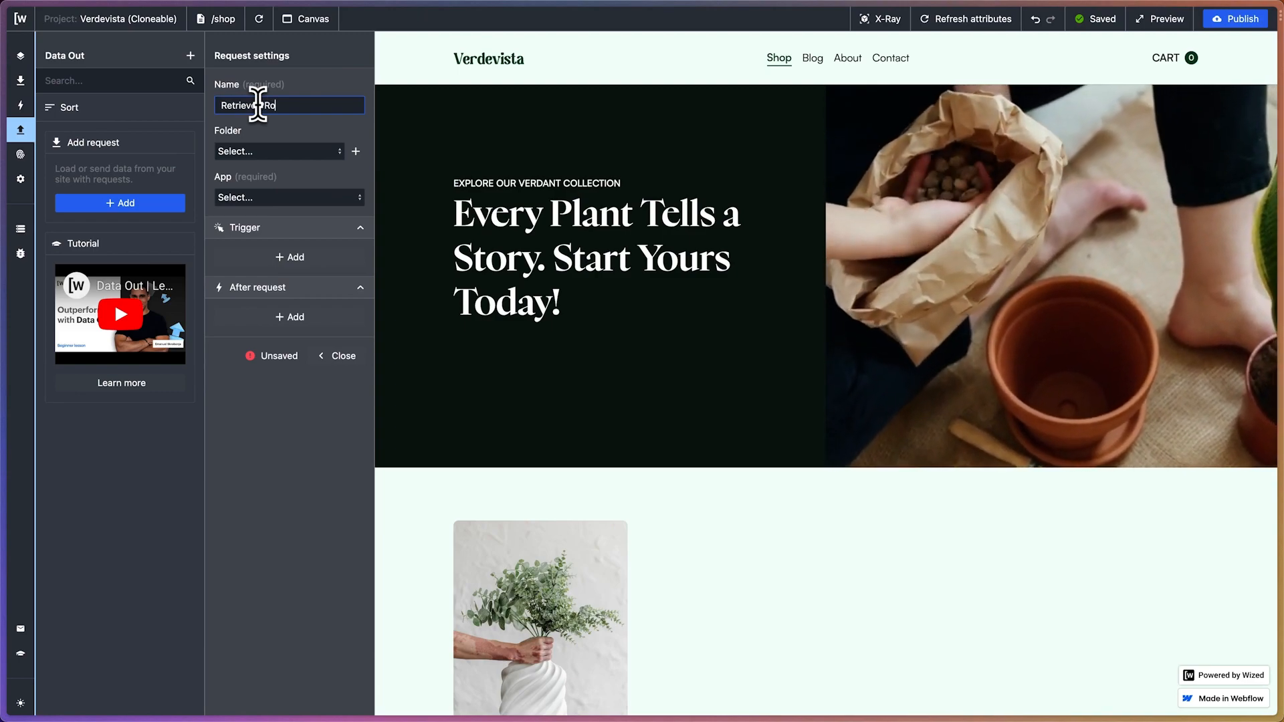
{"action": "key", "text": "BackSpace"}
{"action": "key", "text": "BackSpace"}
{"action": "type", "text": "Pr"}
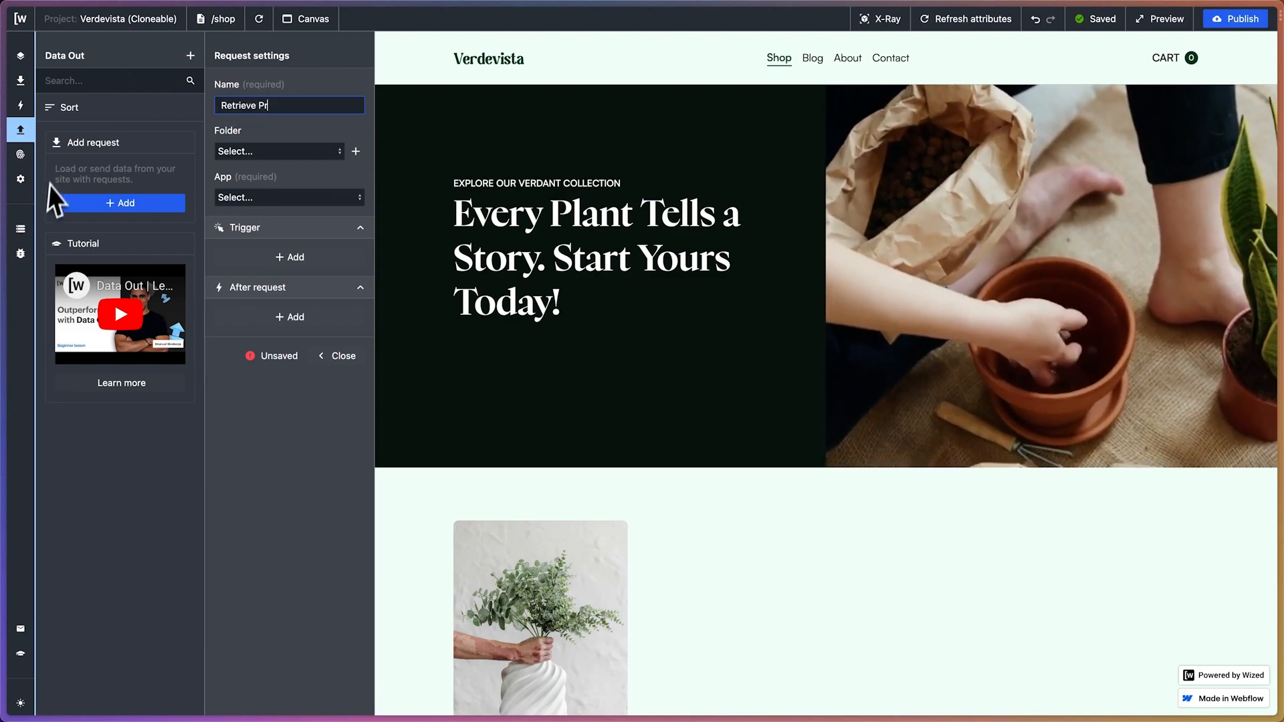
In the verdevista-cloneable CodeSandbox, open page-transition-shop.js and copy the awaited request name "Fetch Initial Products"
{"action": "mouse_move", "coordinate": [6, 194]}
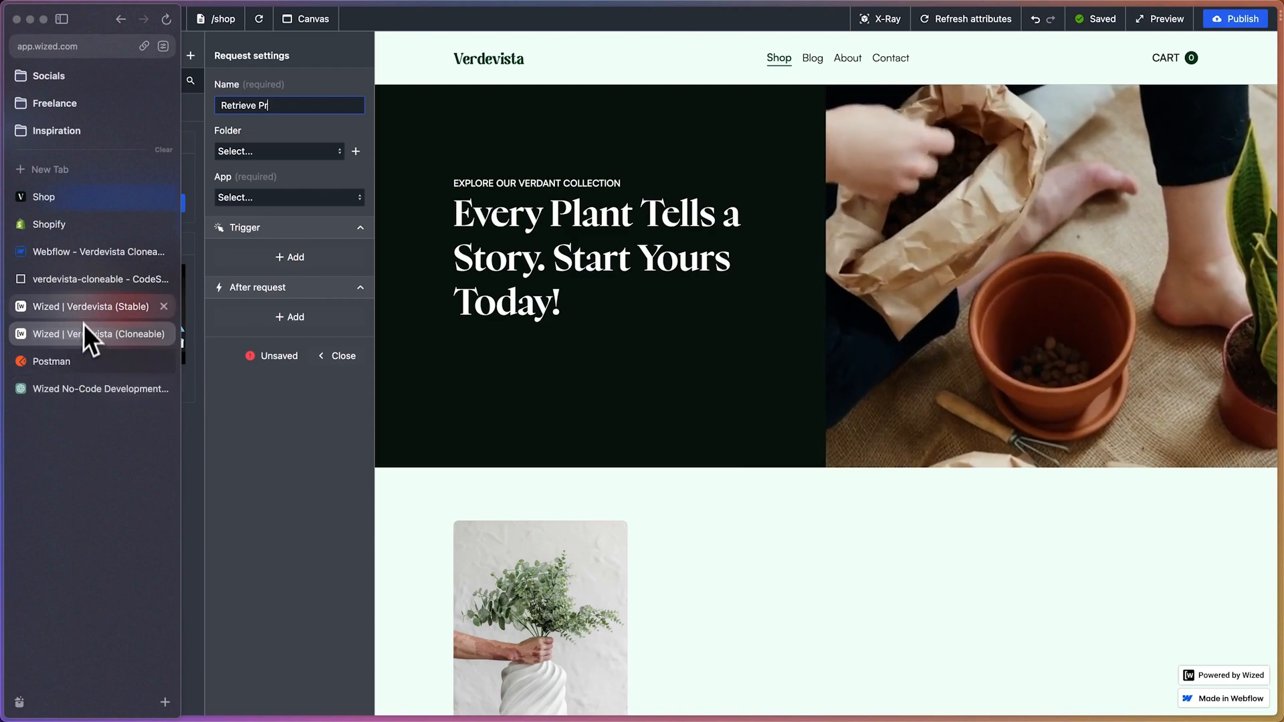
{"action": "left_click", "coordinate": [78, 284]}
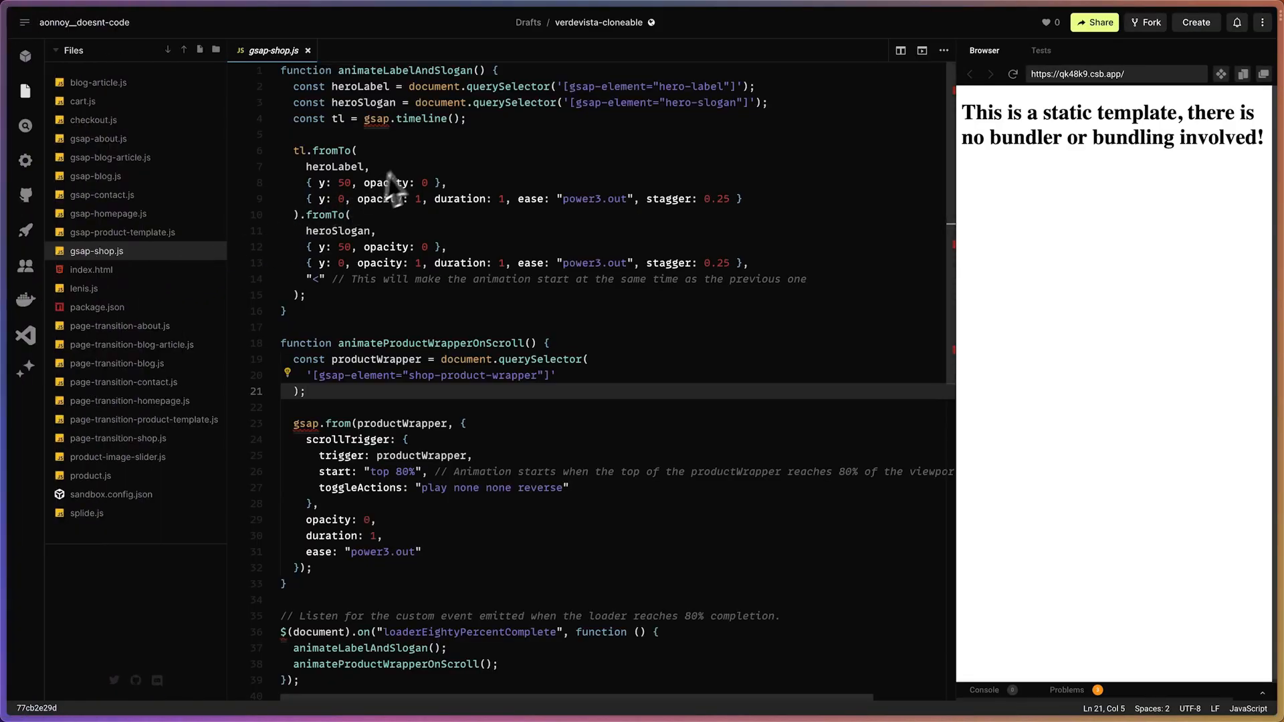
{"action": "scroll", "coordinate": [388, 190], "scroll_direction": "right", "scroll_amount": 2}
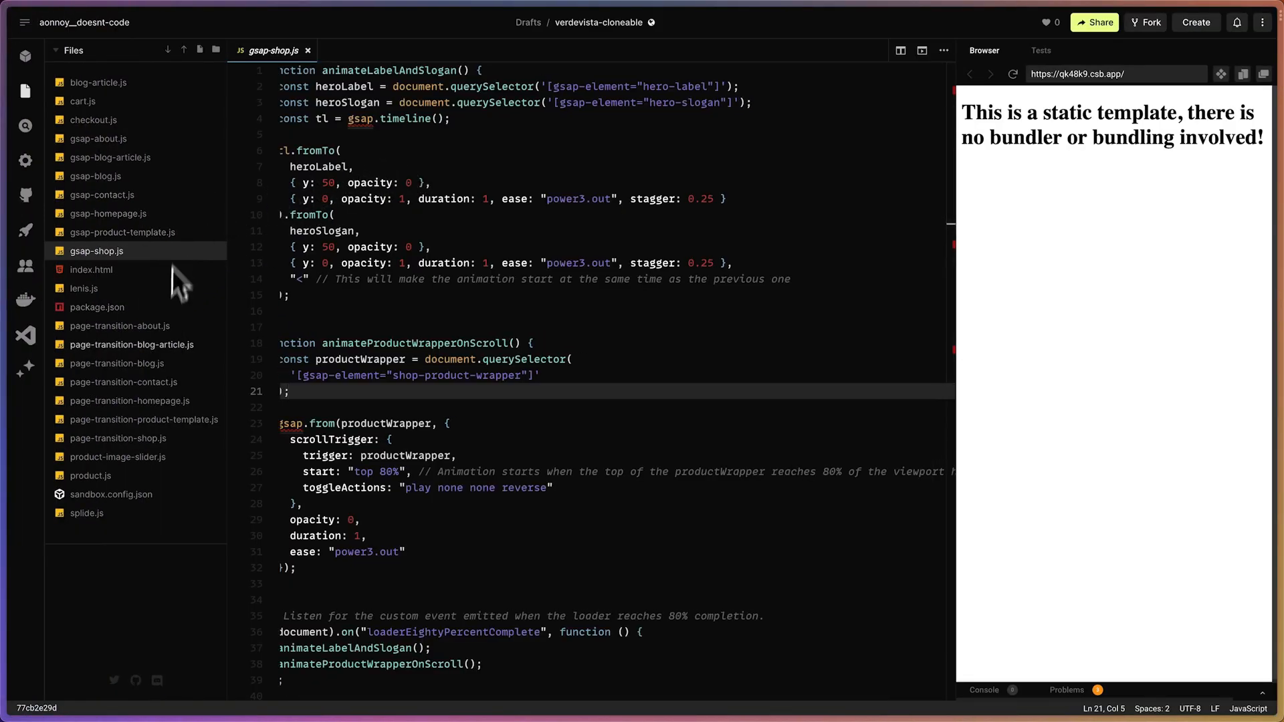
{"action": "left_click", "coordinate": [126, 439]}
{"action": "left_click_drag", "start_coordinate": [415, 71], "coordinate": [555, 70]}
{"action": "key", "text": "ctrl+c"}
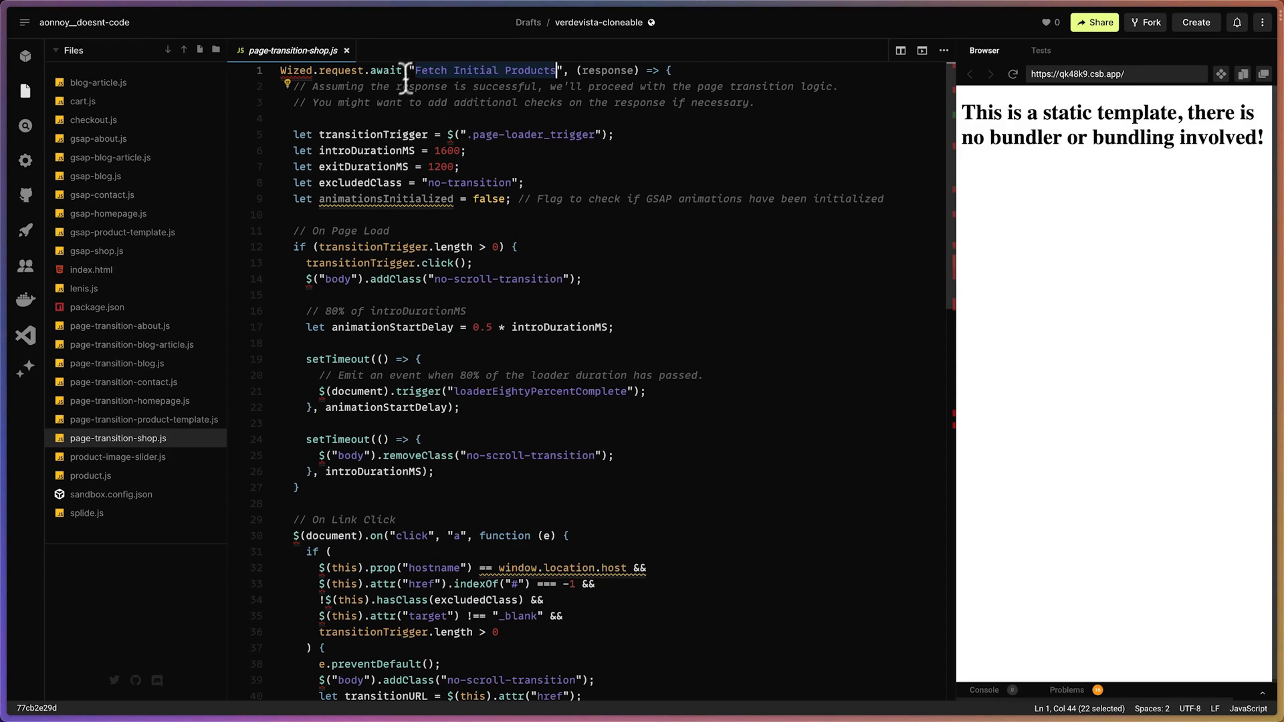
Back in the Wized Verdevista (Cloneable) project, name the new Data Out request "Fetch Initial Products"
{"action": "mouse_move", "coordinate": [2, 200]}
{"action": "left_click", "coordinate": [87, 334]}
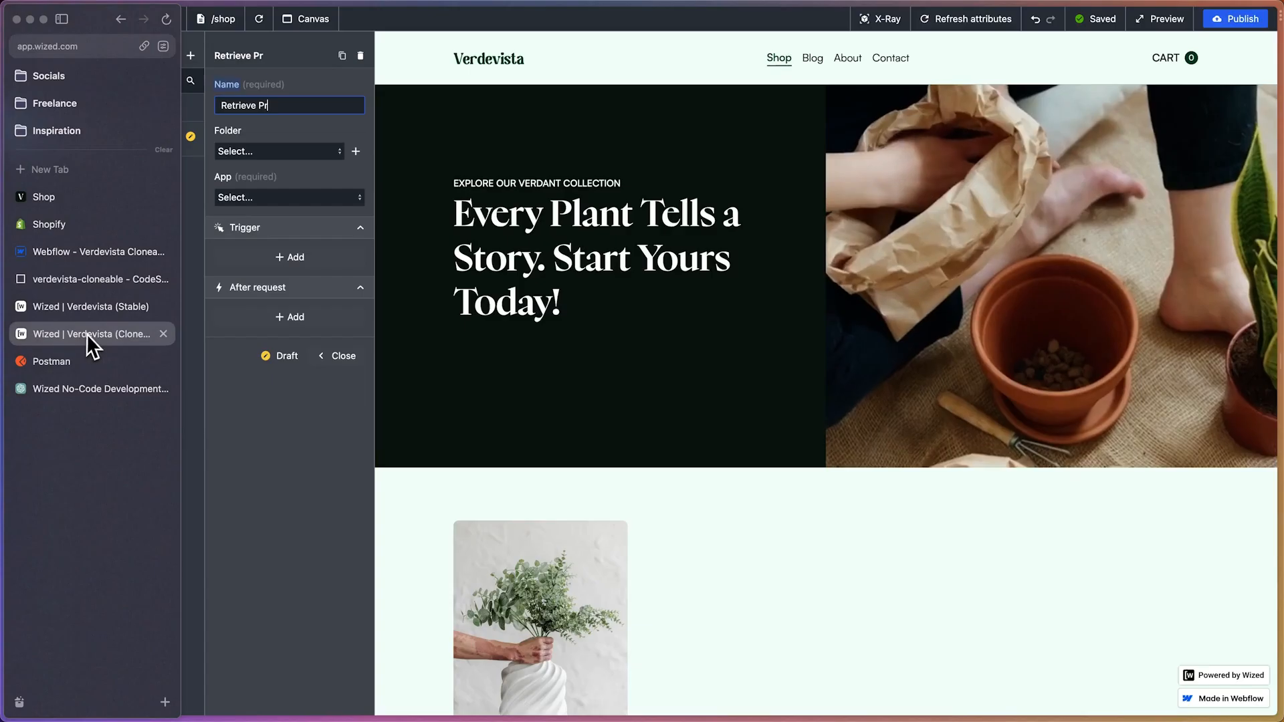
{"action": "key", "text": "super+a"}
{"action": "key", "text": "super+v"}
{"action": "left_click", "coordinate": [300, 95]}
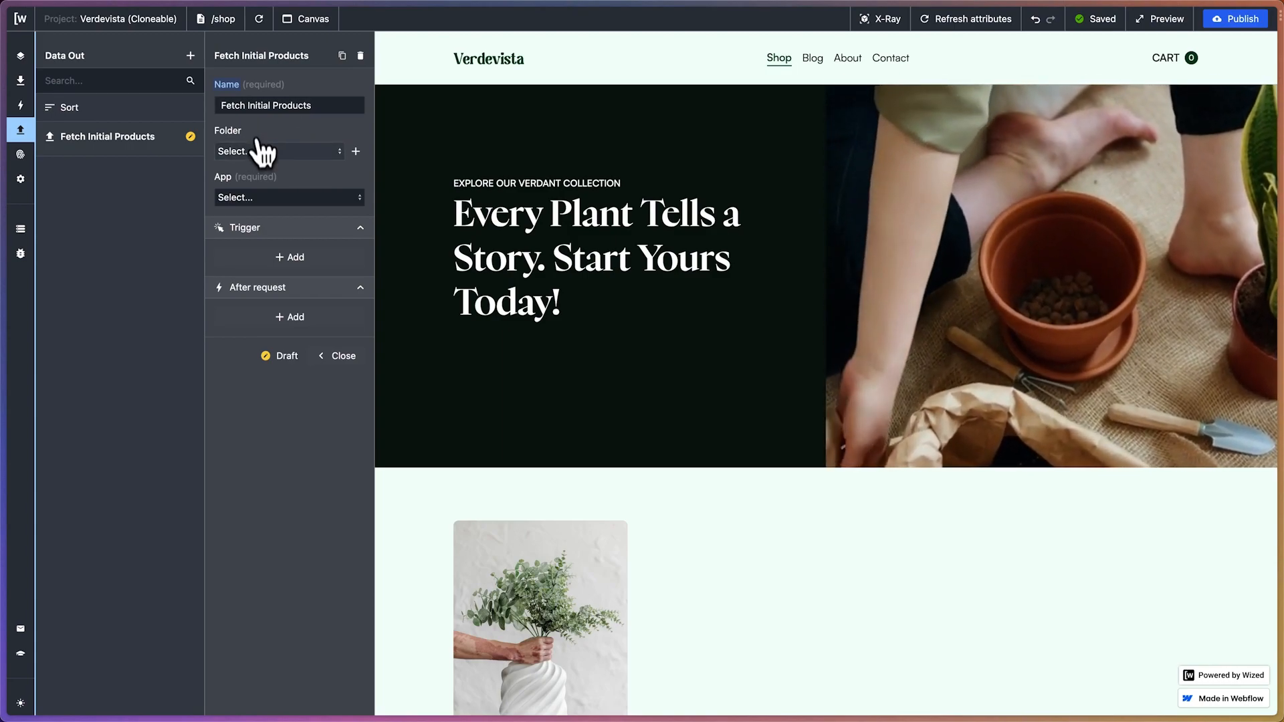
Create a new request folder named "/shop" without a parent folder
{"action": "left_click", "coordinate": [258, 151]}
{"action": "left_click", "coordinate": [280, 122]}
{"action": "left_click", "coordinate": [356, 151]}
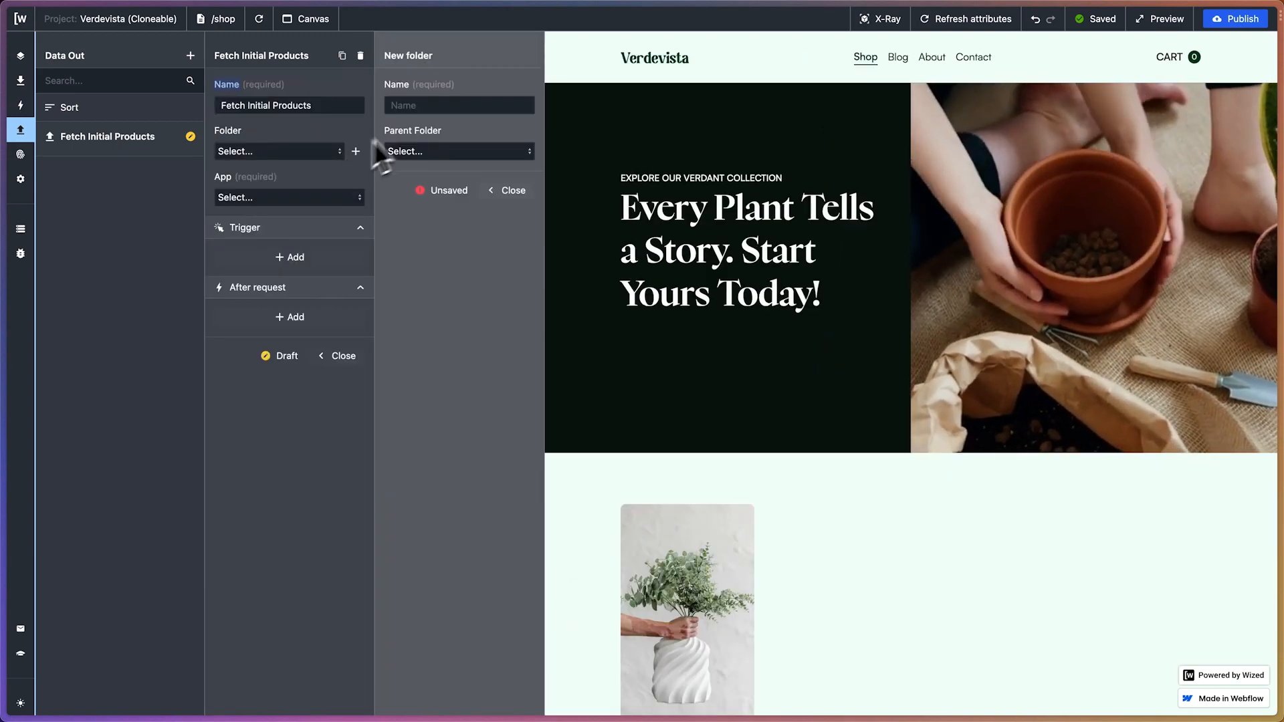
{"action": "left_click", "coordinate": [421, 105]}
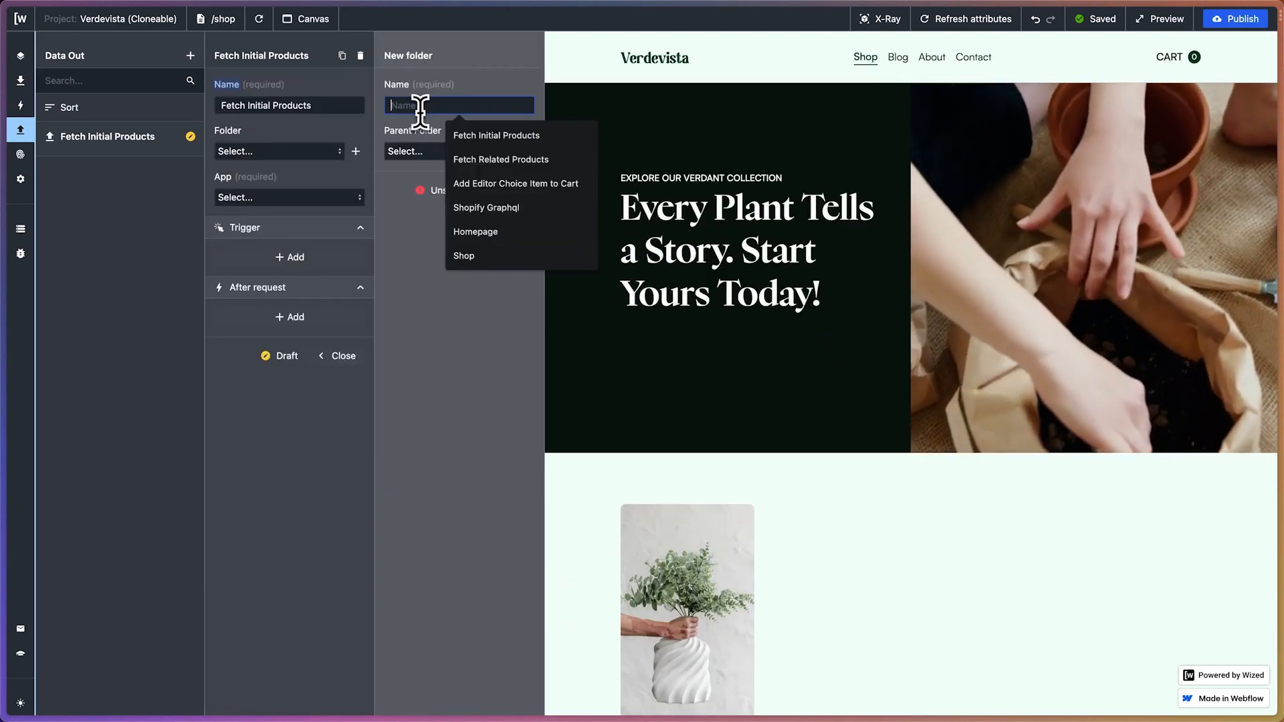
{"action": "type", "text": "/shop"}
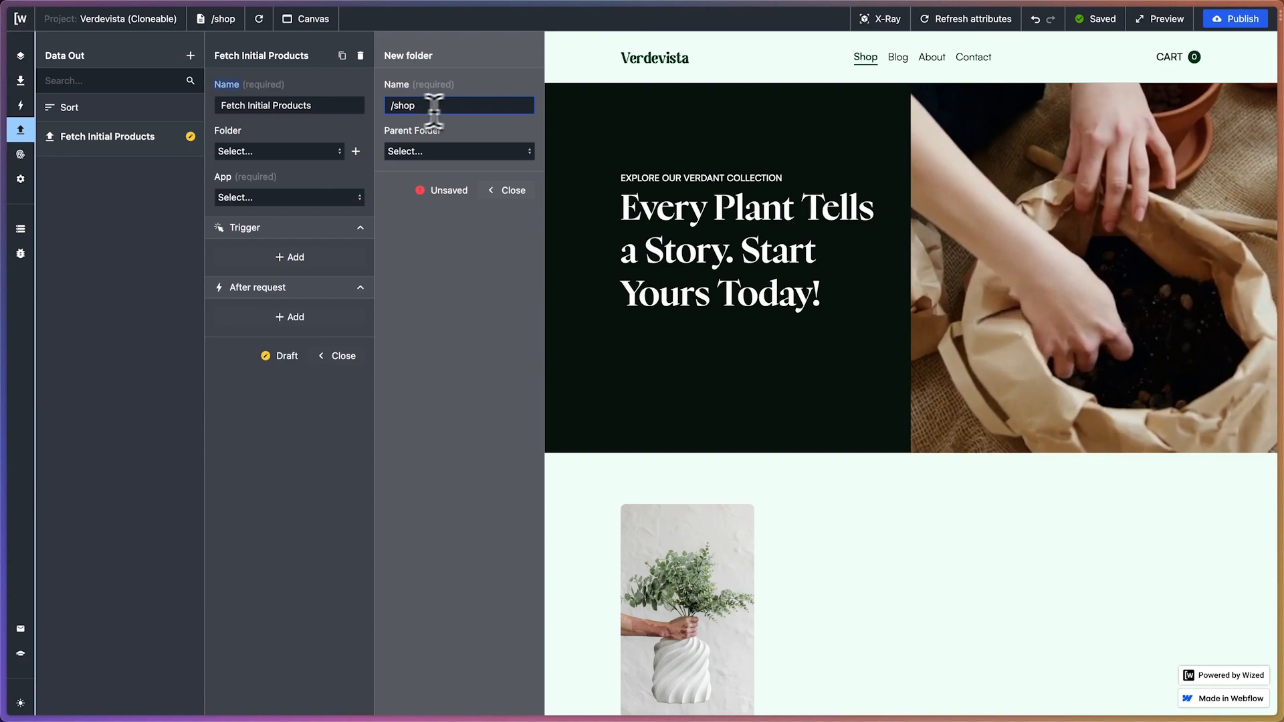
{"action": "key", "text": "Return"}
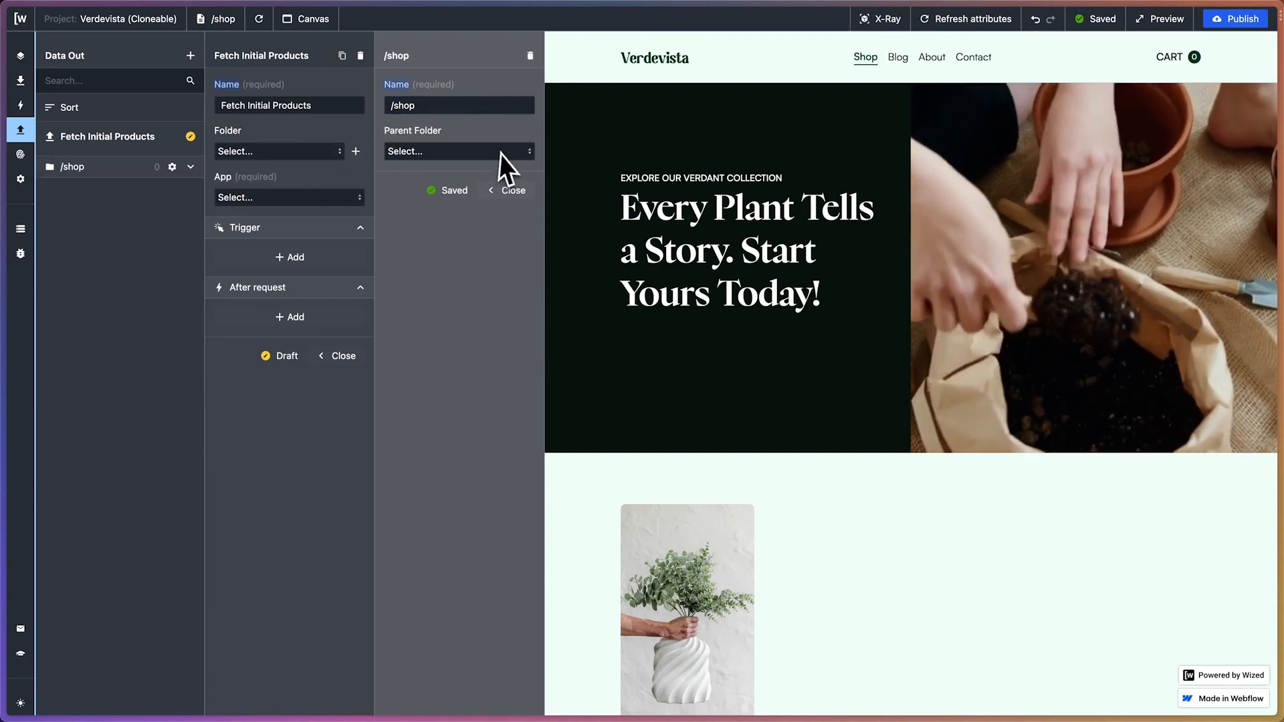
{"action": "left_click", "coordinate": [513, 192]}
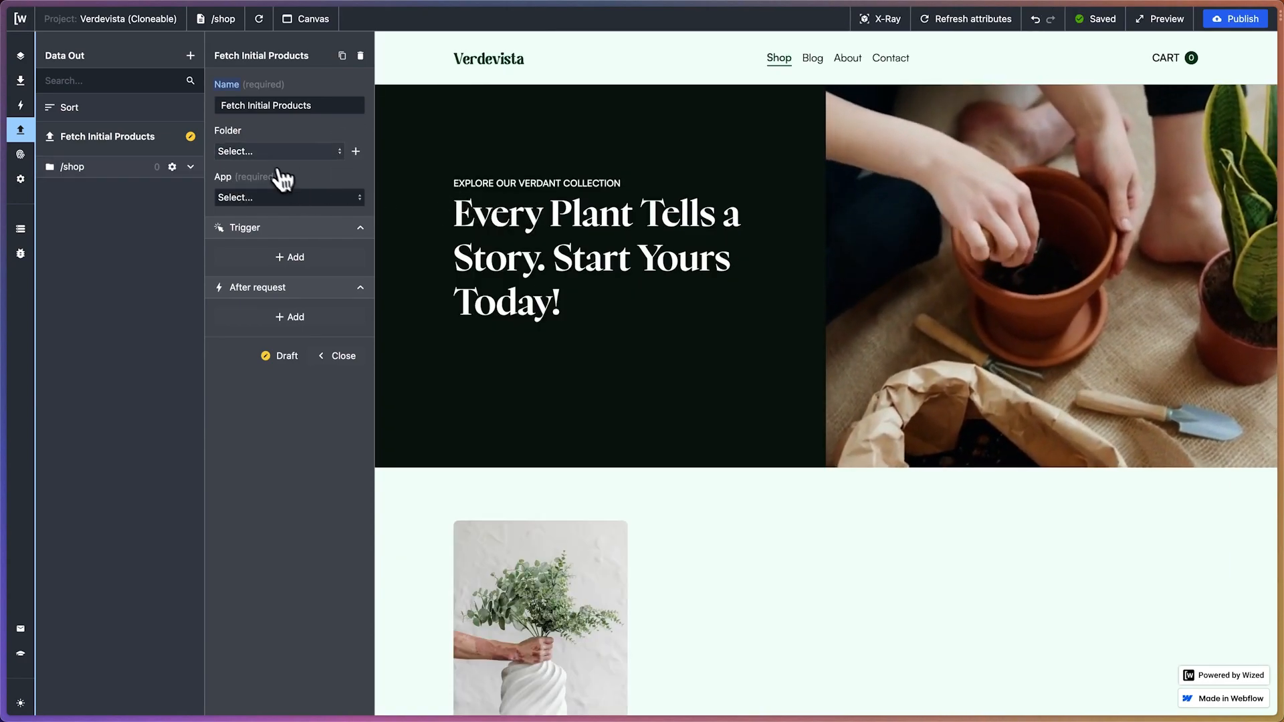
Assign the Fetch Initial Products request to the /shop folder and the Shopify Graphql app
{"action": "left_click", "coordinate": [278, 153]}
{"action": "left_click", "coordinate": [259, 172]}
{"action": "left_click", "coordinate": [256, 190]}
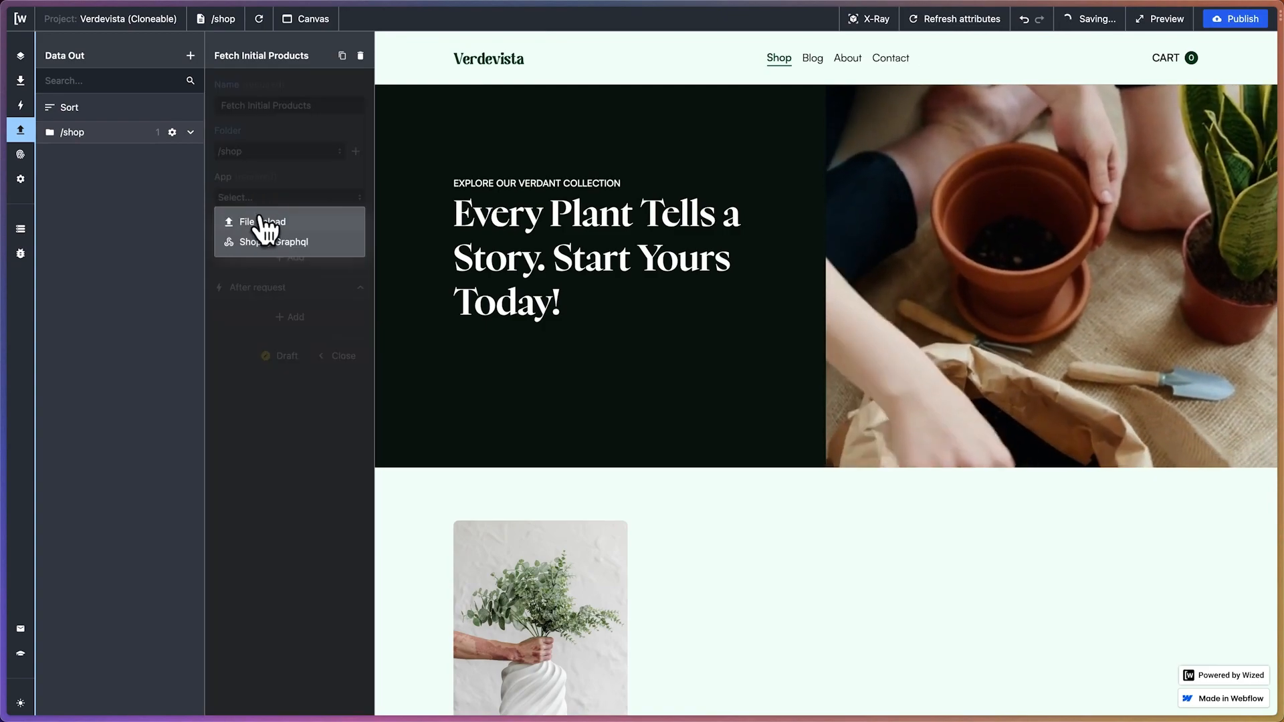
{"action": "left_click", "coordinate": [261, 245]}
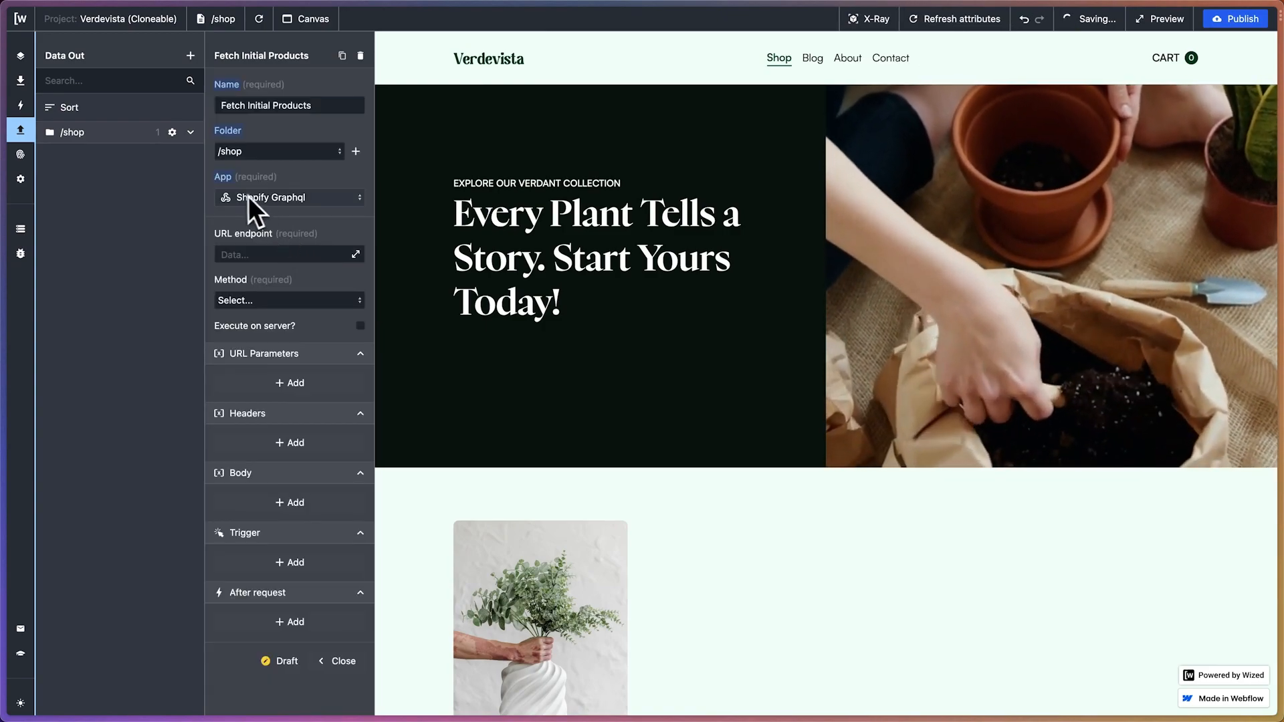
{"action": "left_click", "coordinate": [267, 254]}
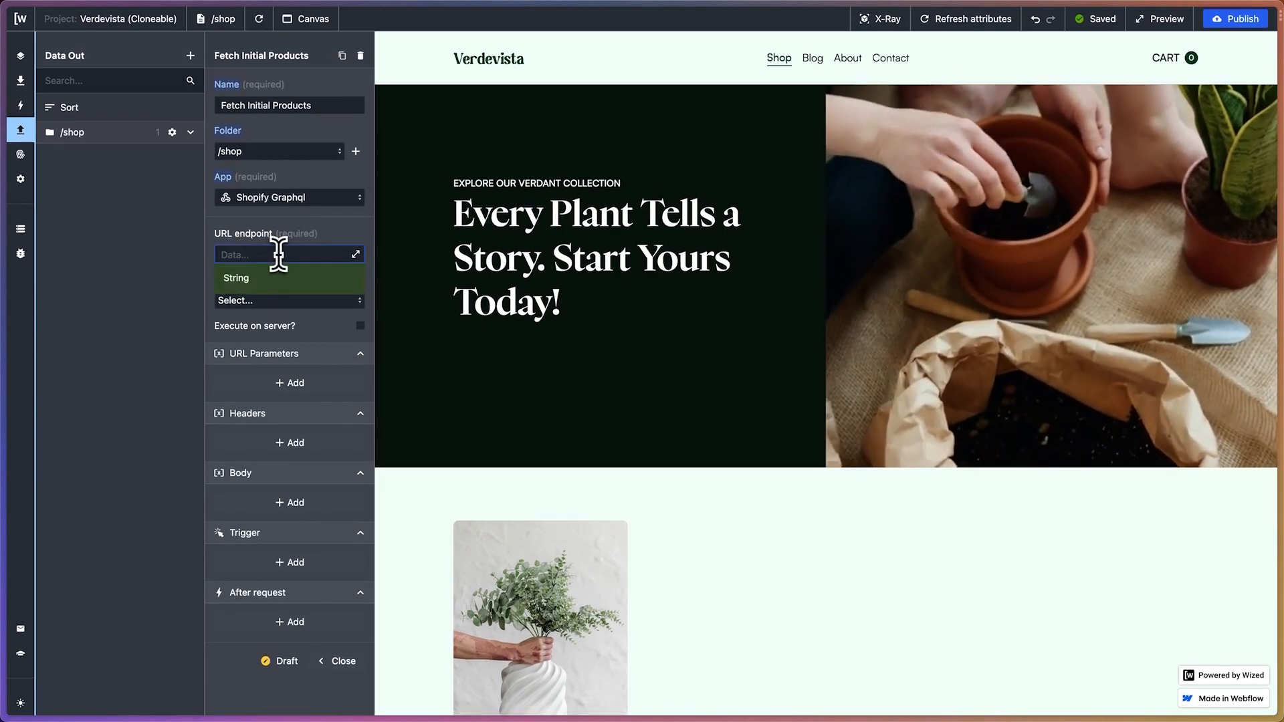
{"action": "key", "text": "ctrl+v"}
{"action": "key", "text": "ctrl+a"}
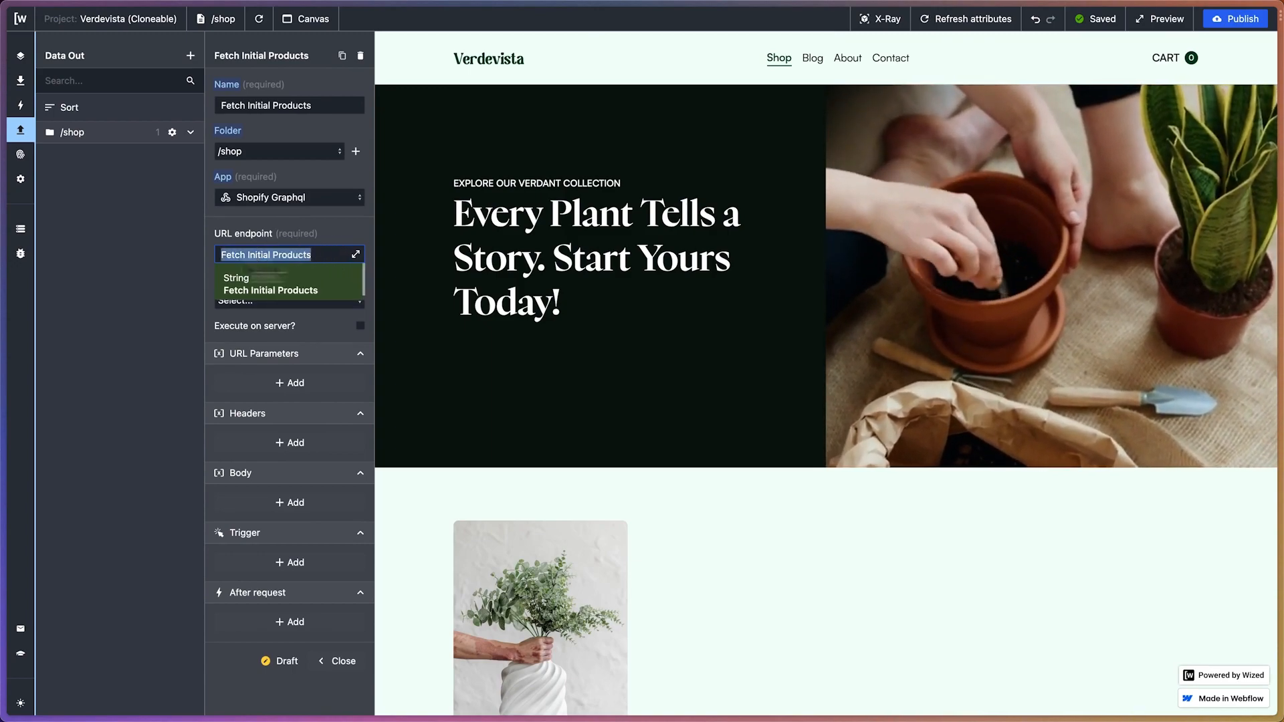
{"action": "key", "text": "BackSpace"}
Copy the path /admin/api/2022-01/graphql.json from ChatGPT's base URL into the request's URL endpoint in Wized and open it in the expanded editor
{"action": "mouse_move", "coordinate": [4, 270]}
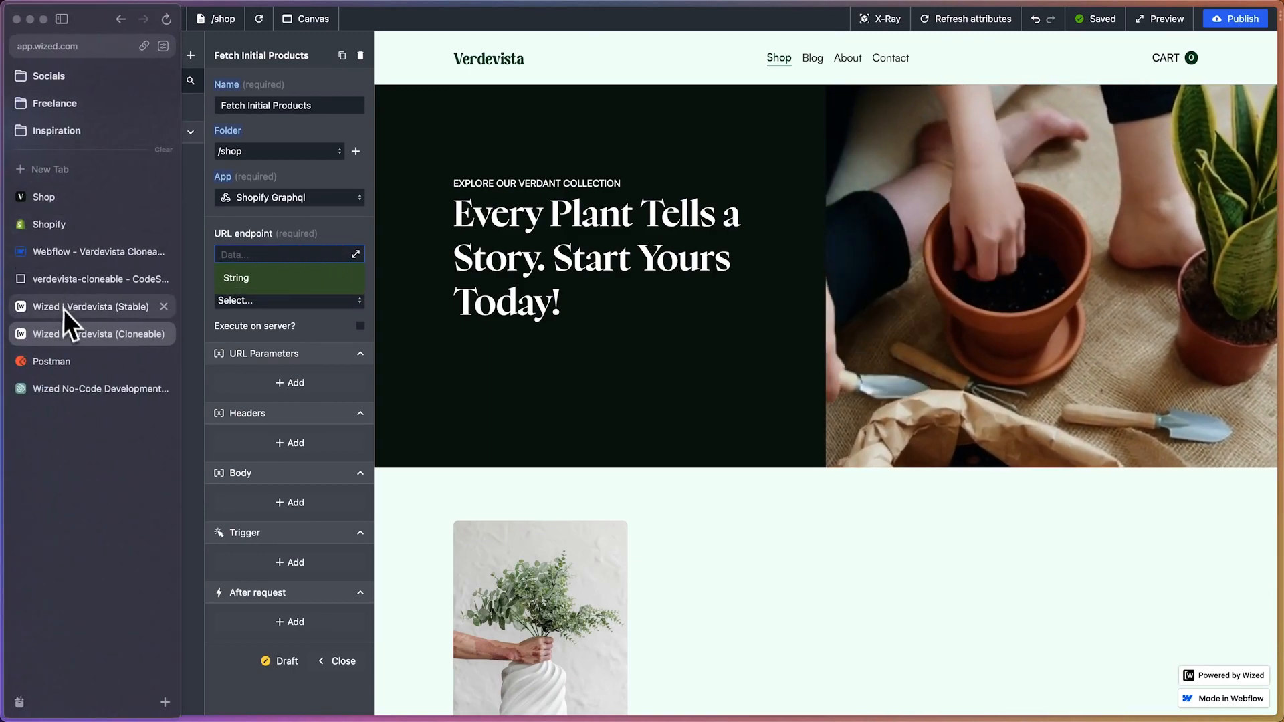
{"action": "left_click", "coordinate": [86, 387]}
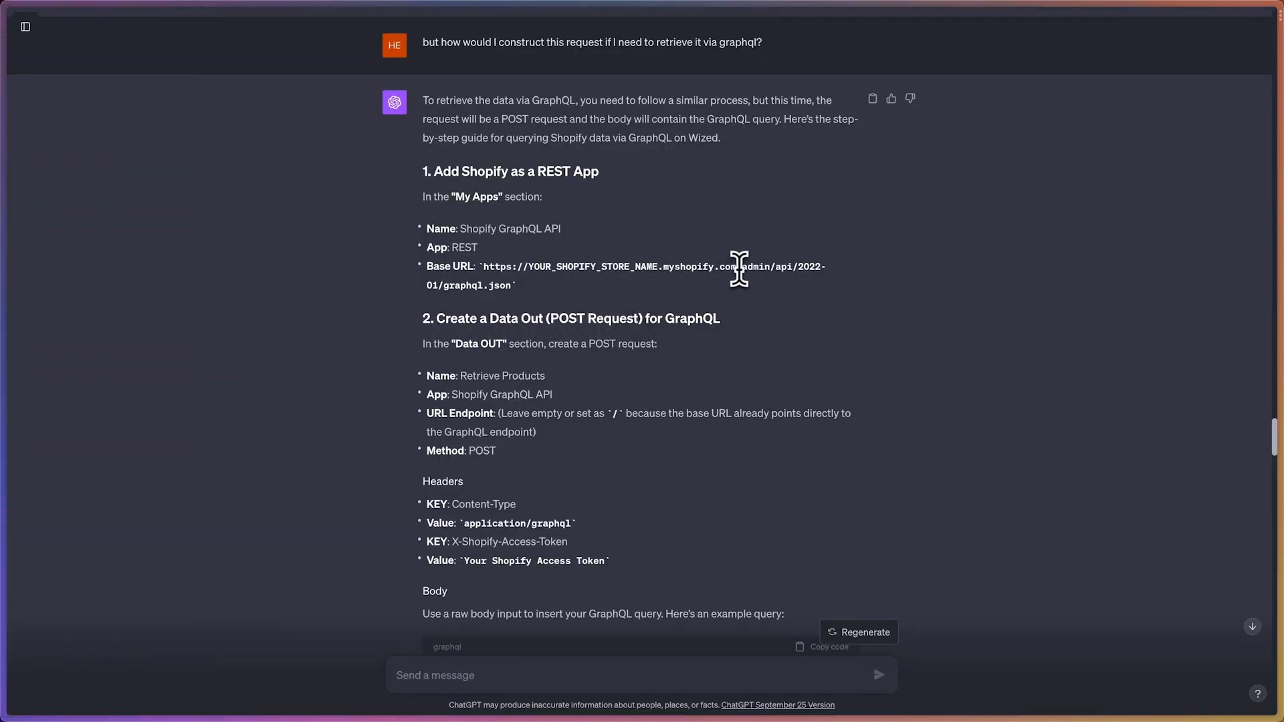
{"action": "left_click_drag", "start_coordinate": [736, 266], "coordinate": [514, 286]}
{"action": "key", "text": "super+c"}
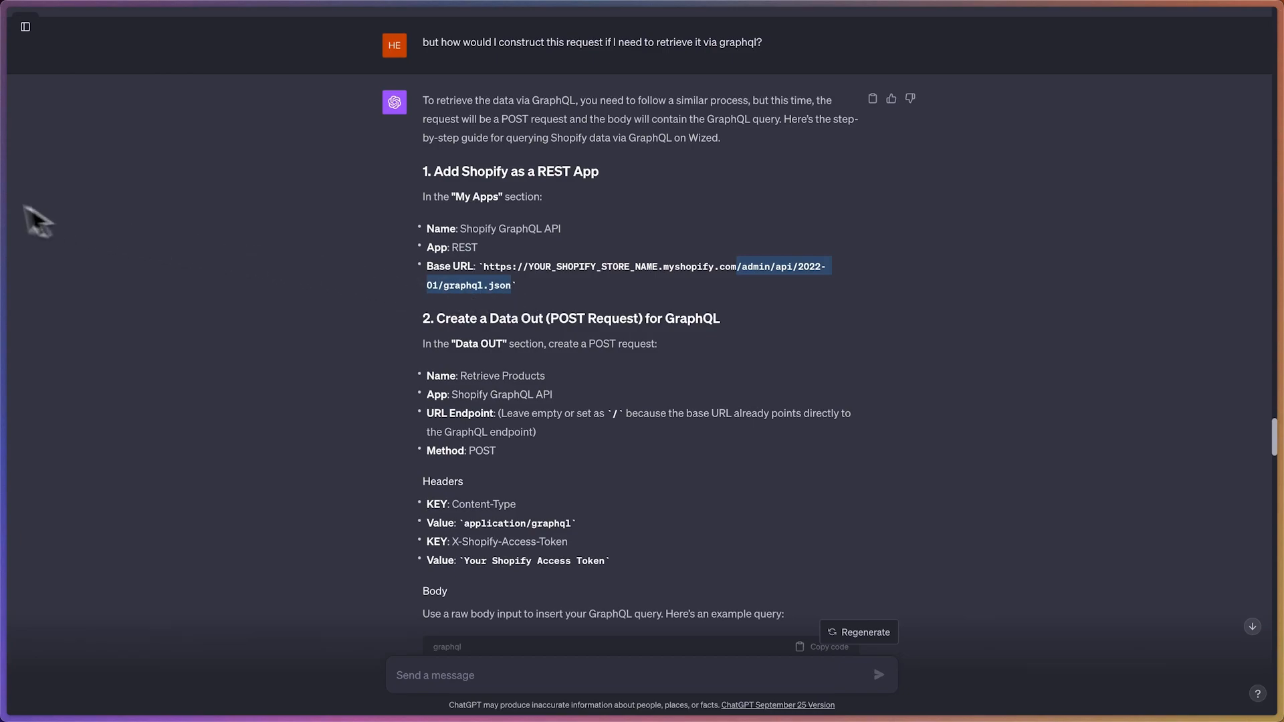
{"action": "mouse_move", "coordinate": [2, 224]}
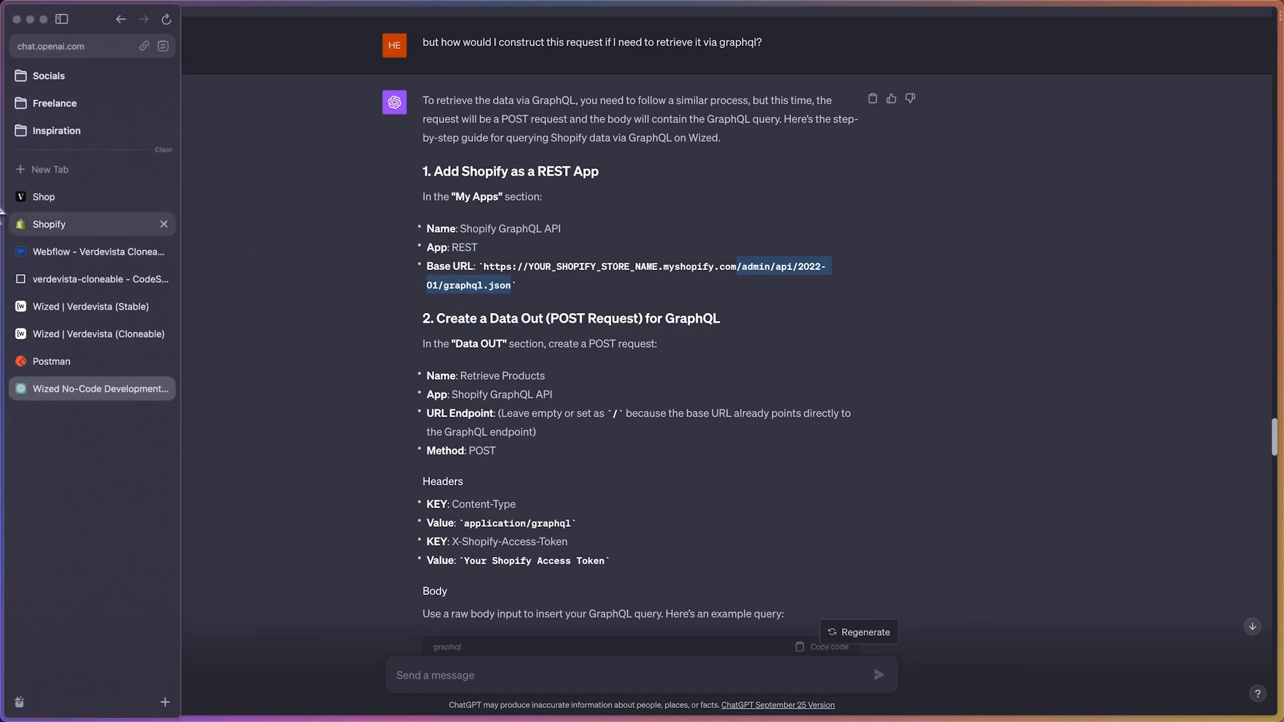
{"action": "left_click", "coordinate": [90, 347]}
{"action": "left_click", "coordinate": [240, 252]}
{"action": "key", "text": "super+v"}
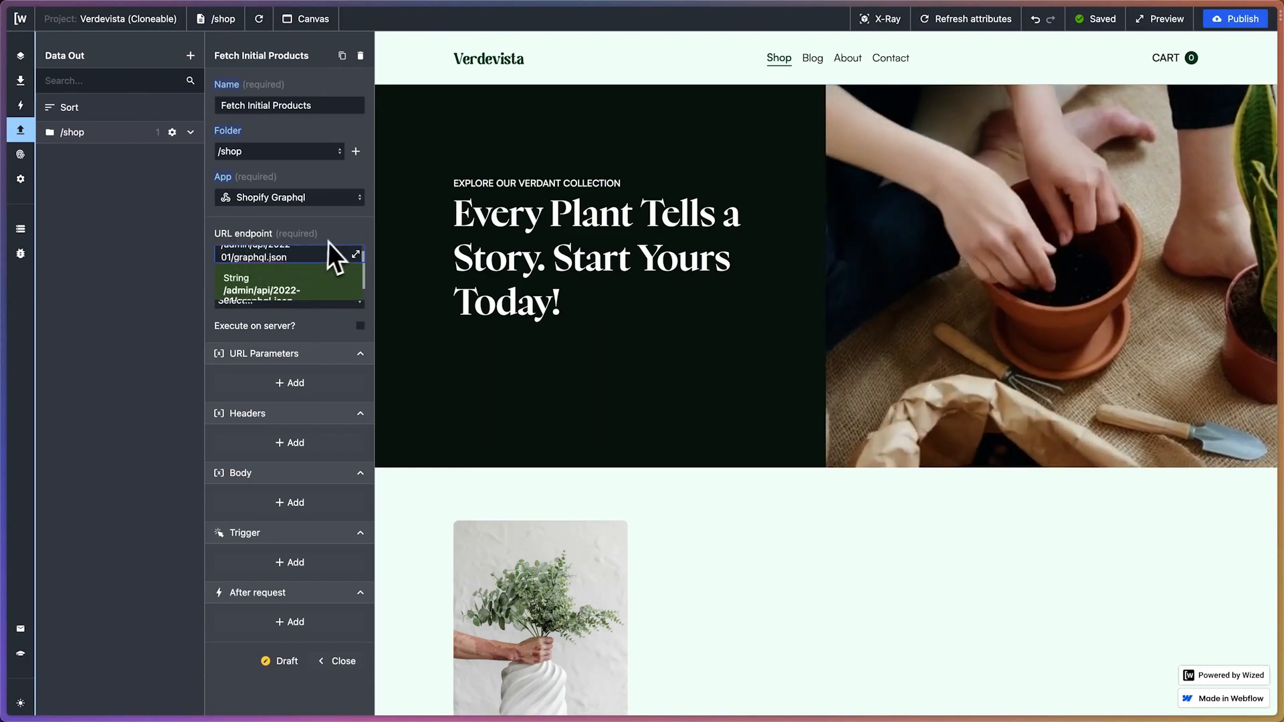
{"action": "left_click", "coordinate": [356, 255]}
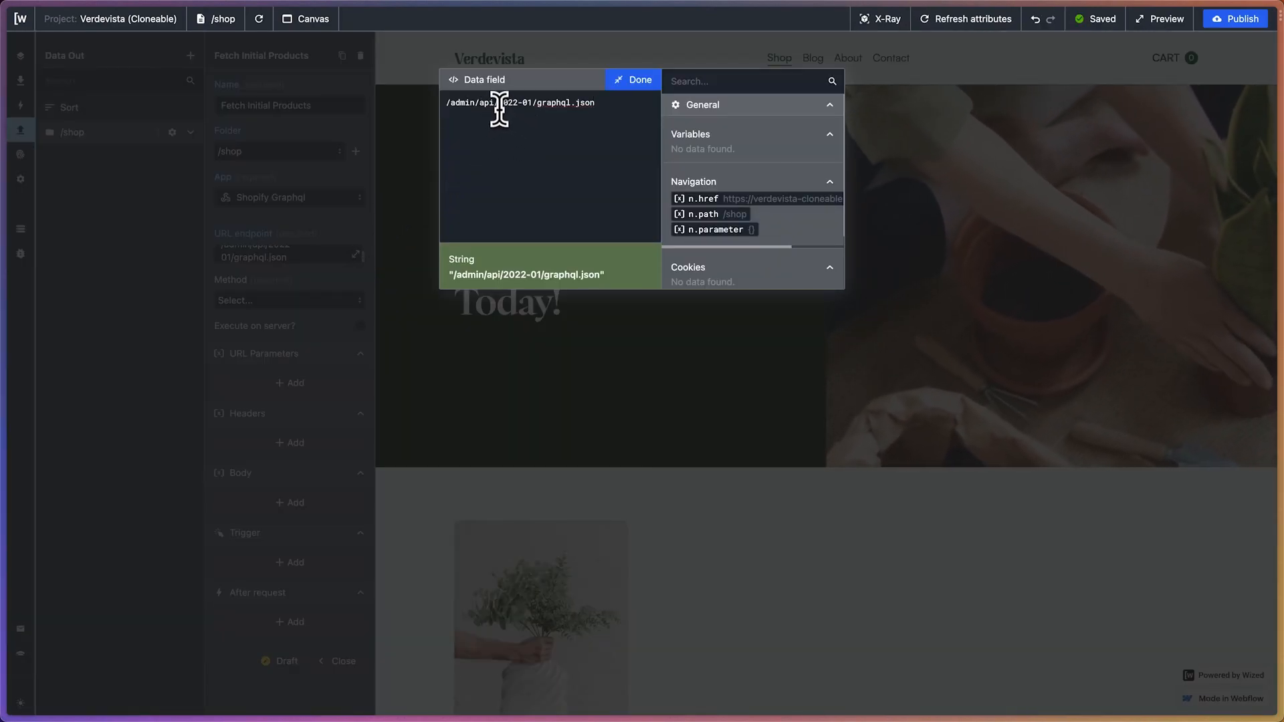
{"action": "left_click_drag", "start_coordinate": [499, 106], "coordinate": [530, 107]}
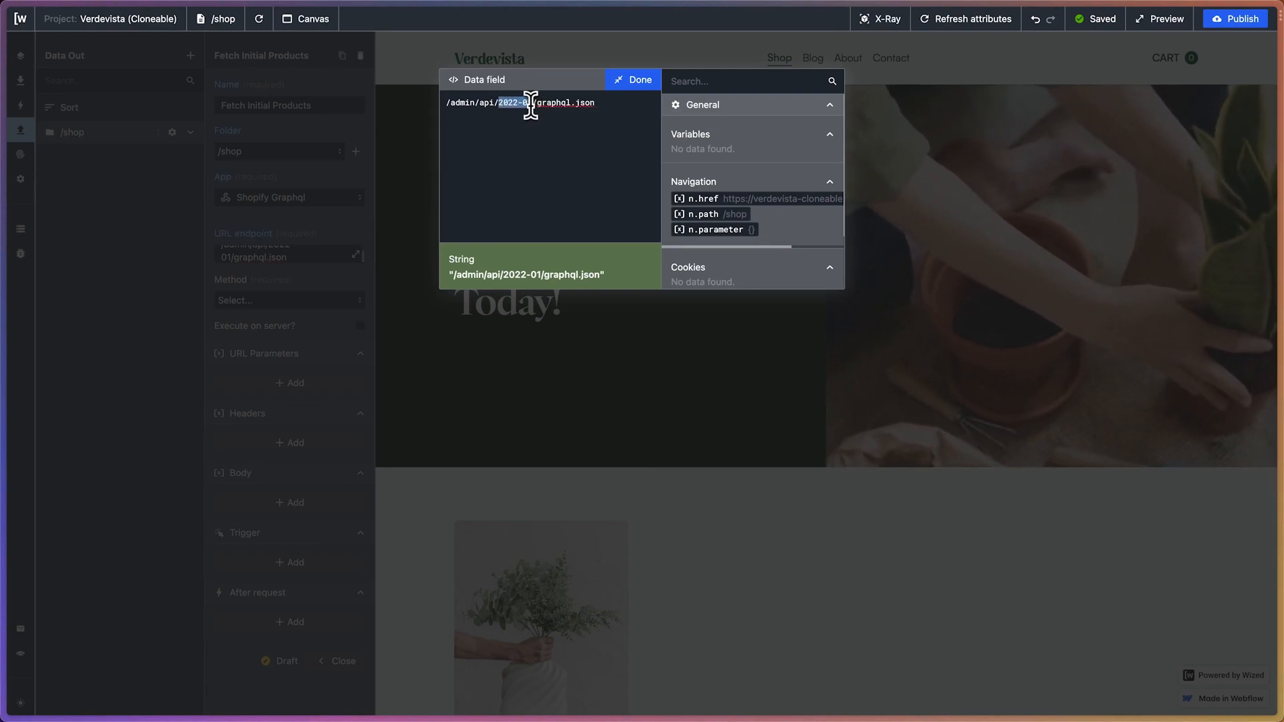
{"action": "left_click", "coordinate": [525, 123]}
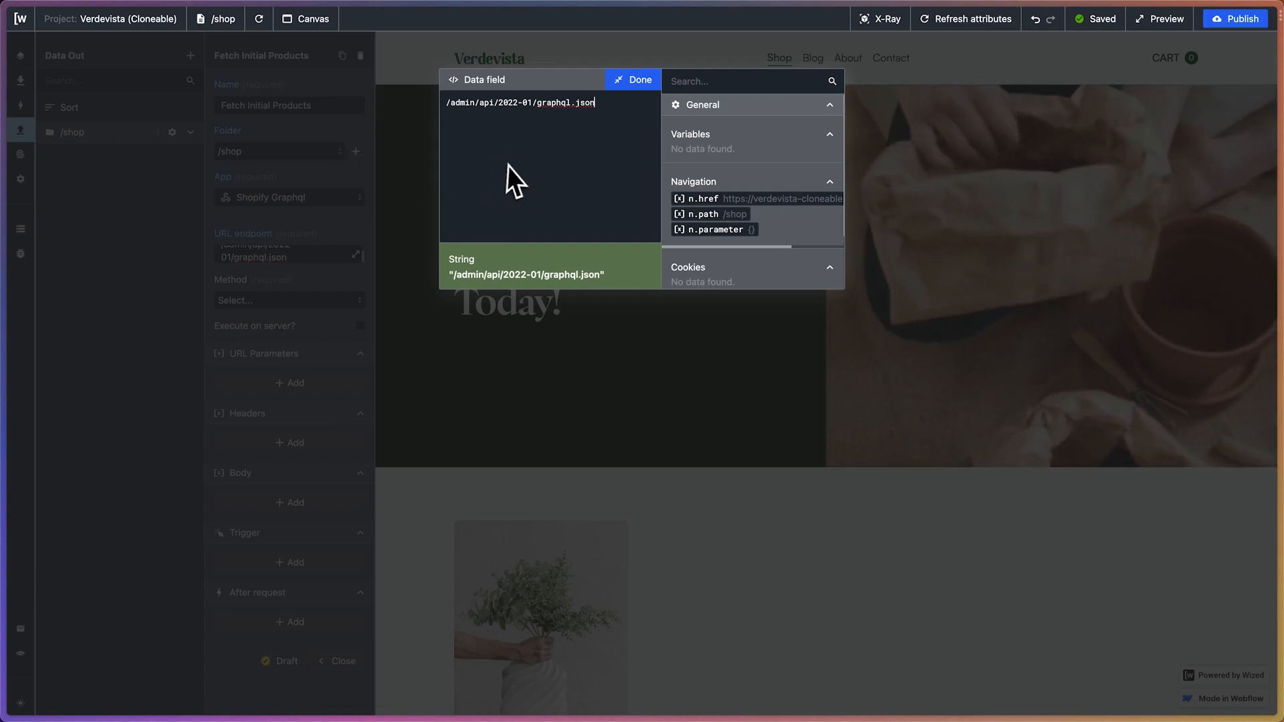
Switch to the Shopify admin and open the Wized Shopify app from the store's app development settings
{"action": "mouse_move", "coordinate": [2, 167]}
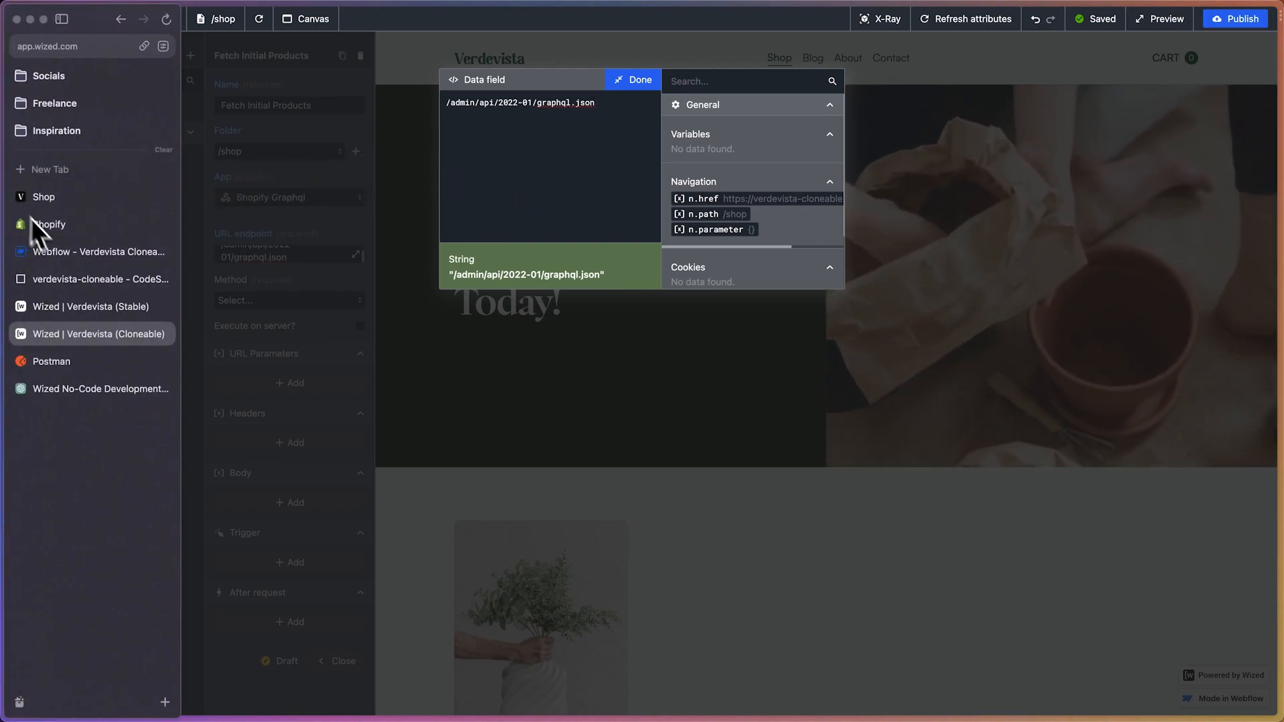
{"action": "left_click", "coordinate": [67, 226]}
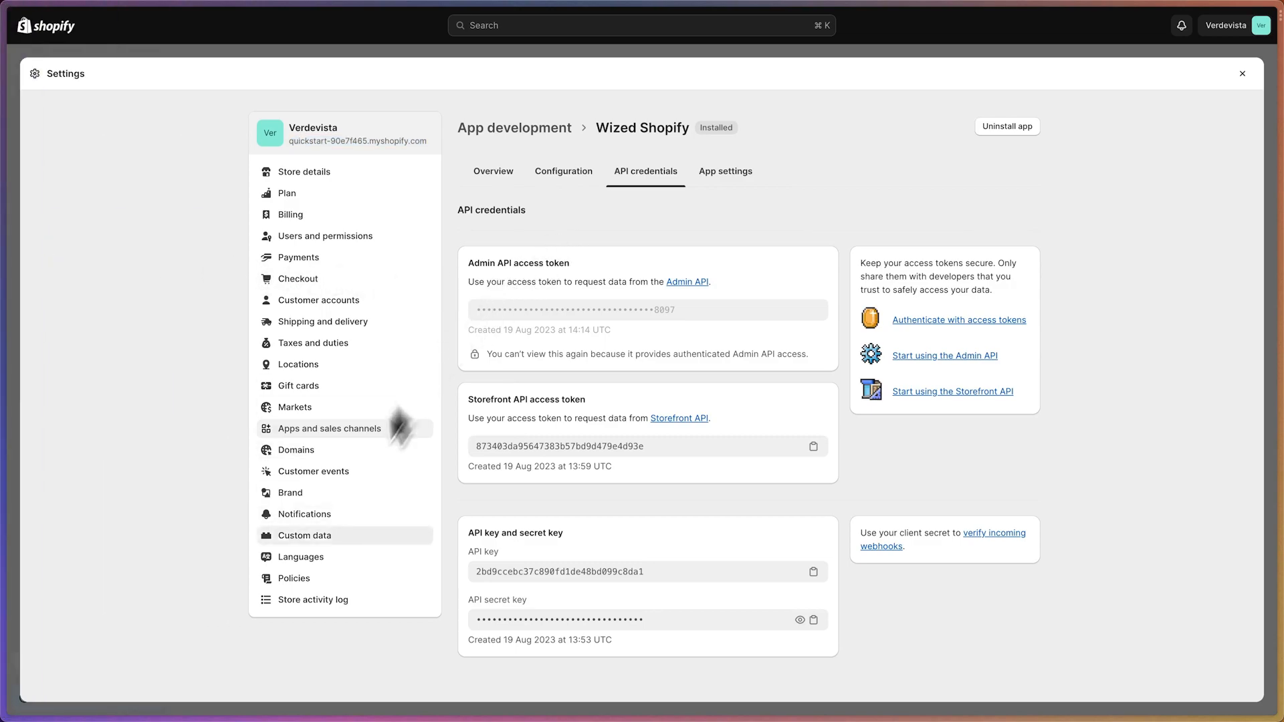
{"action": "left_click", "coordinate": [342, 431]}
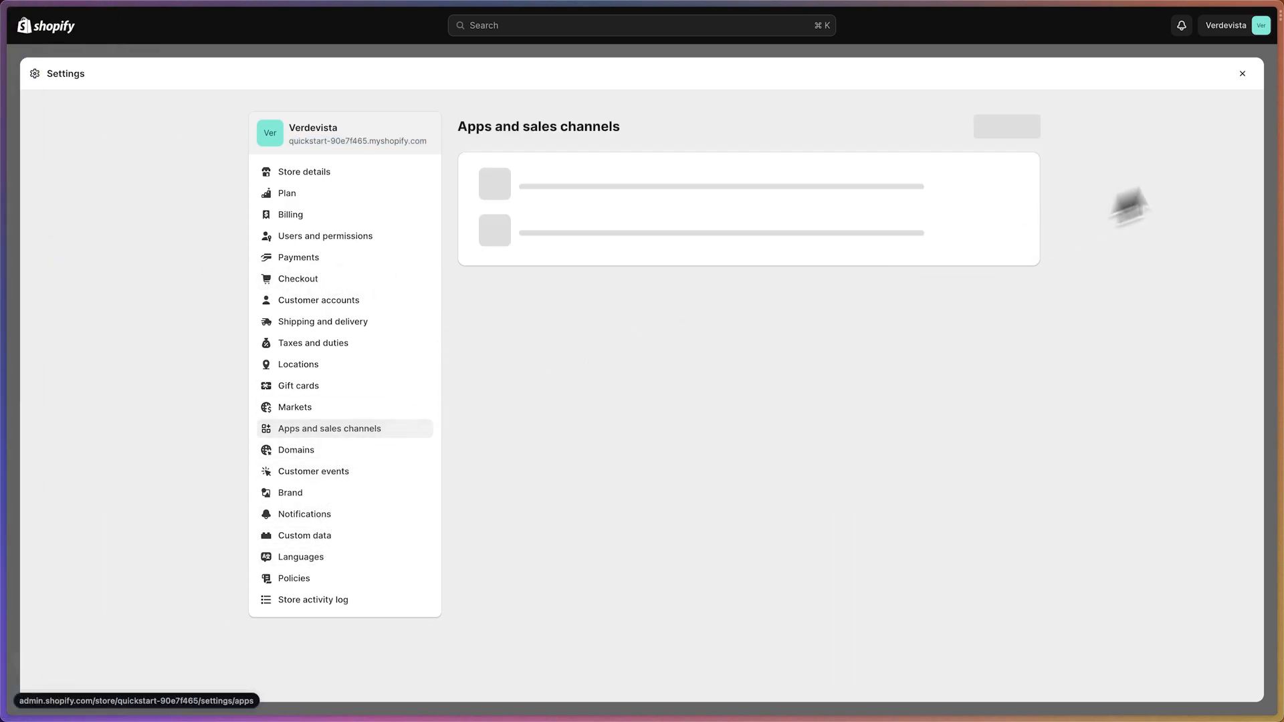
{"action": "left_click", "coordinate": [1242, 74]}
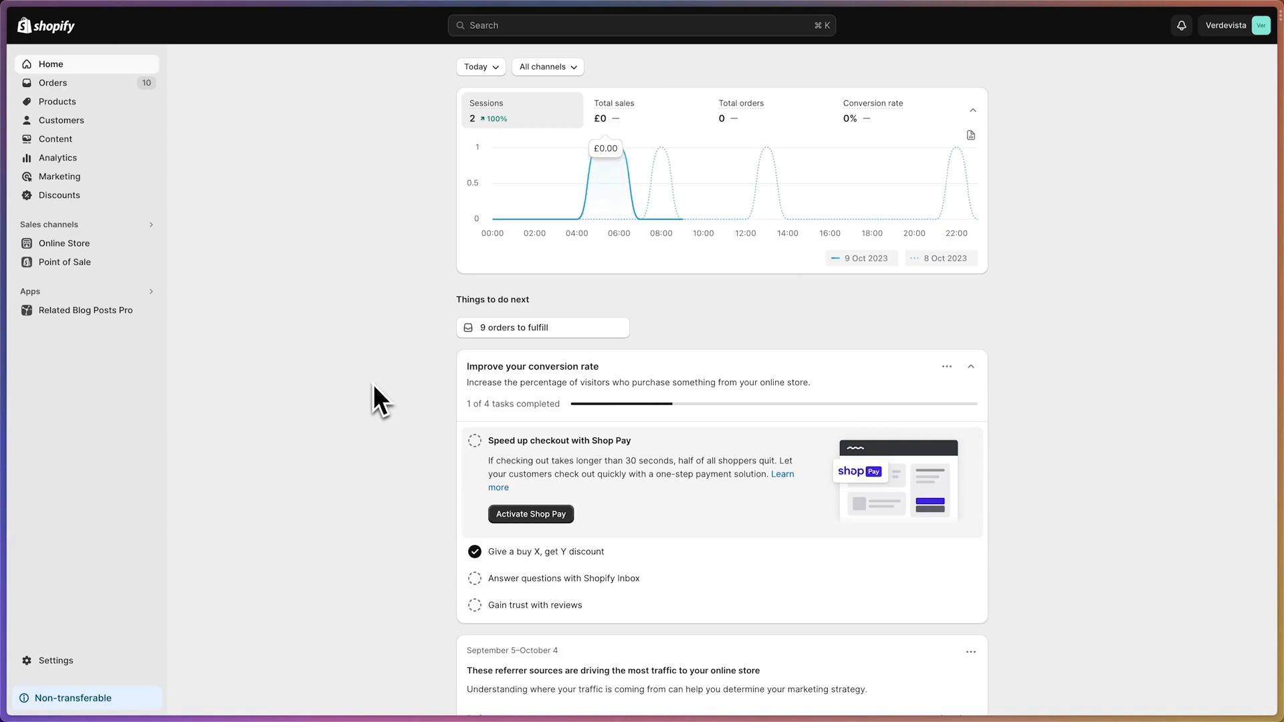
{"action": "left_click", "coordinate": [55, 660]}
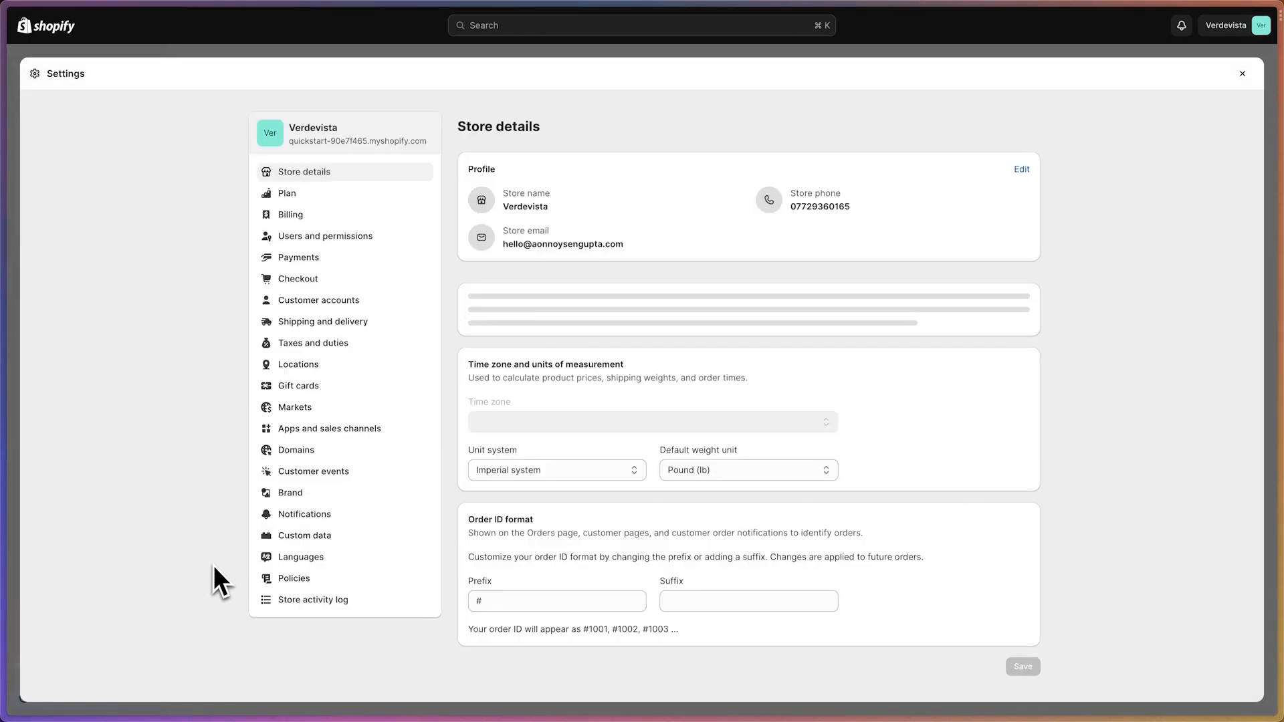
{"action": "left_click", "coordinate": [364, 429]}
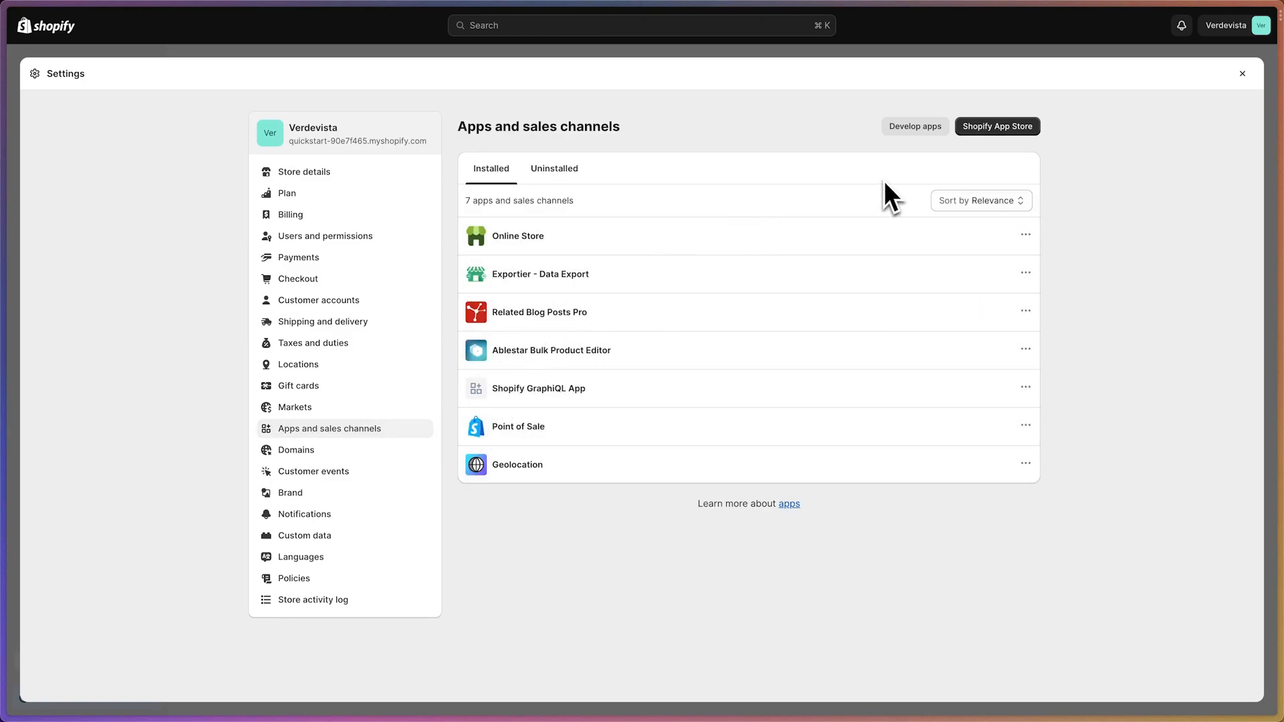
{"action": "left_click", "coordinate": [913, 129]}
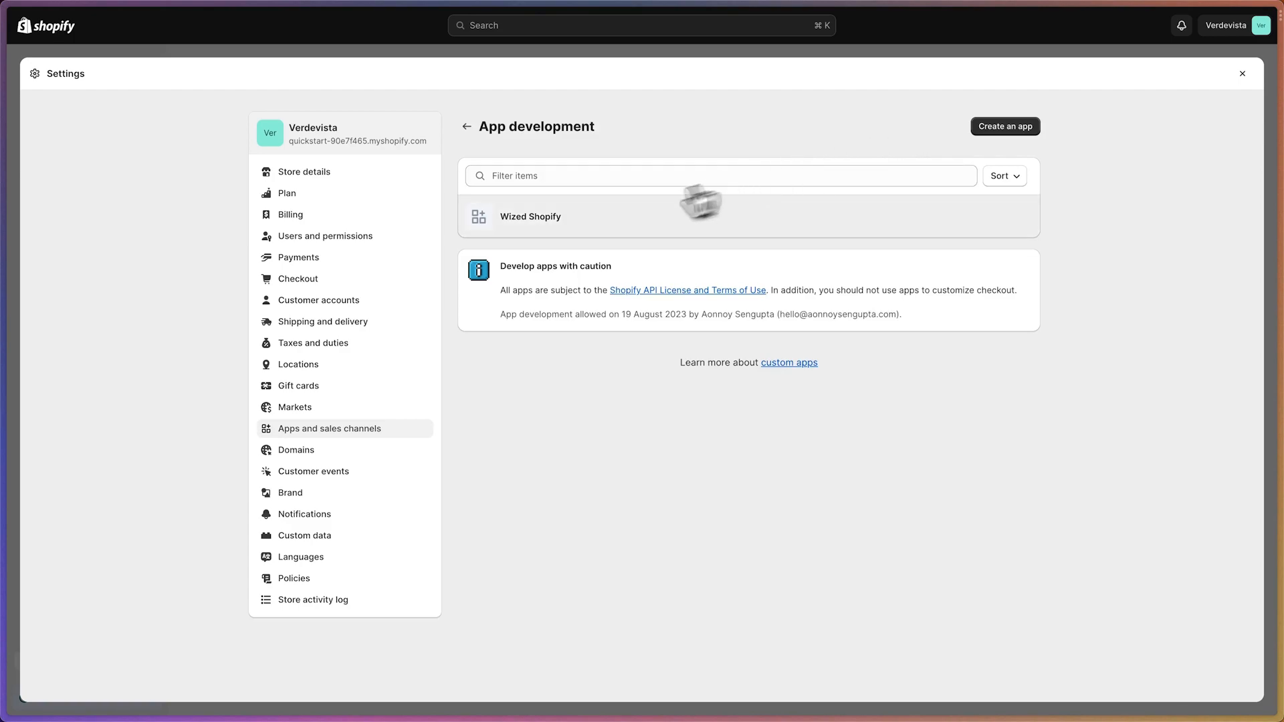
{"action": "left_click", "coordinate": [561, 215]}
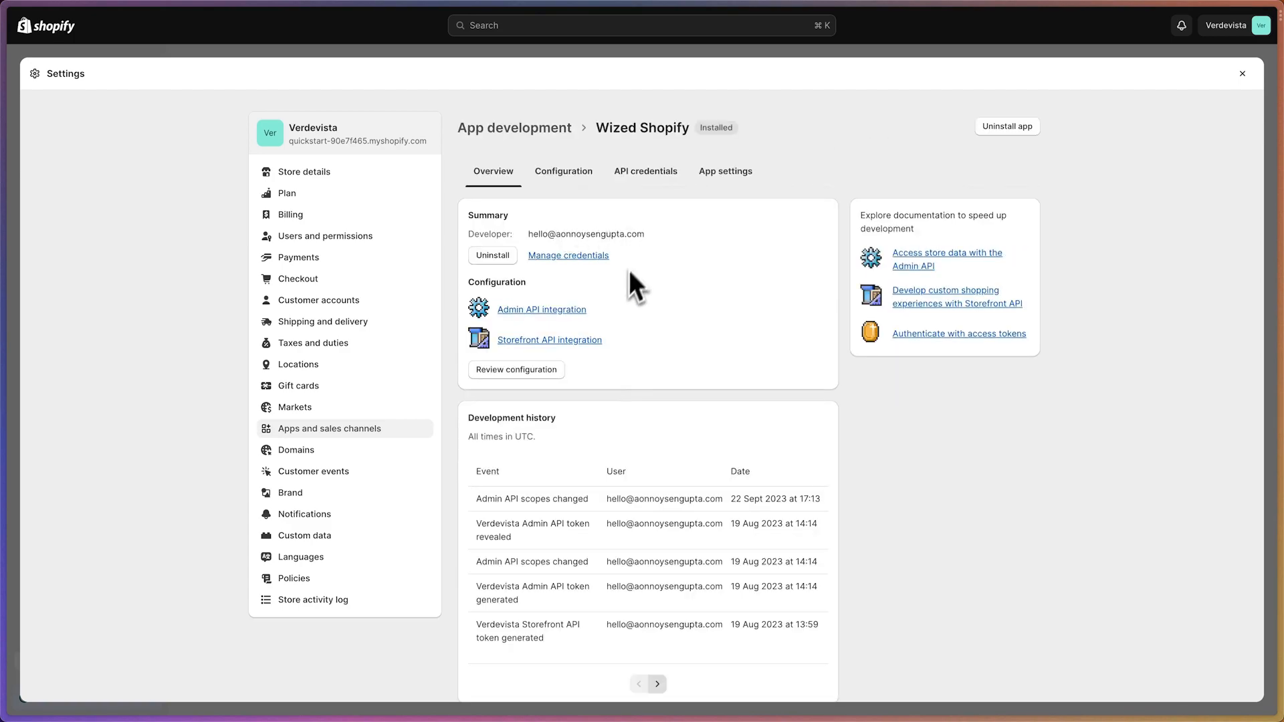
Open the app's Admin API integration configuration and check the selected and available webhook event versions
{"action": "left_click", "coordinate": [528, 310]}
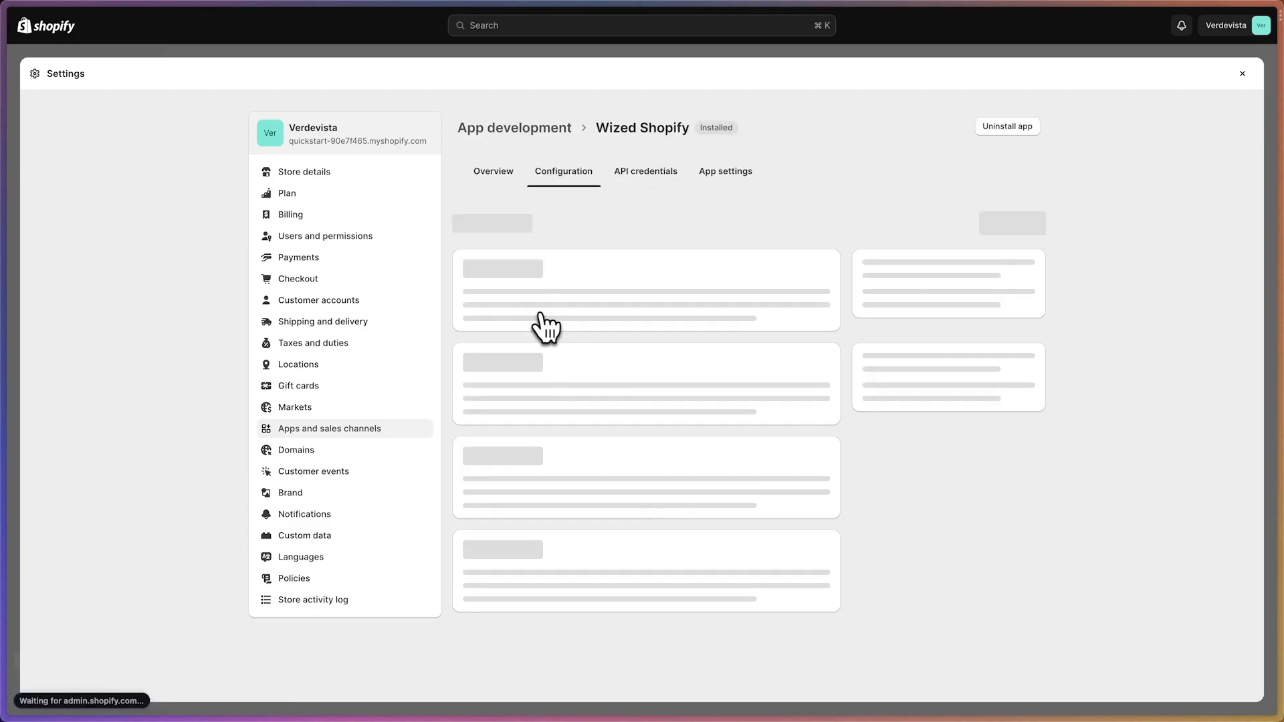
{"action": "scroll", "coordinate": [572, 327], "scroll_direction": "down", "scroll_amount": 7}
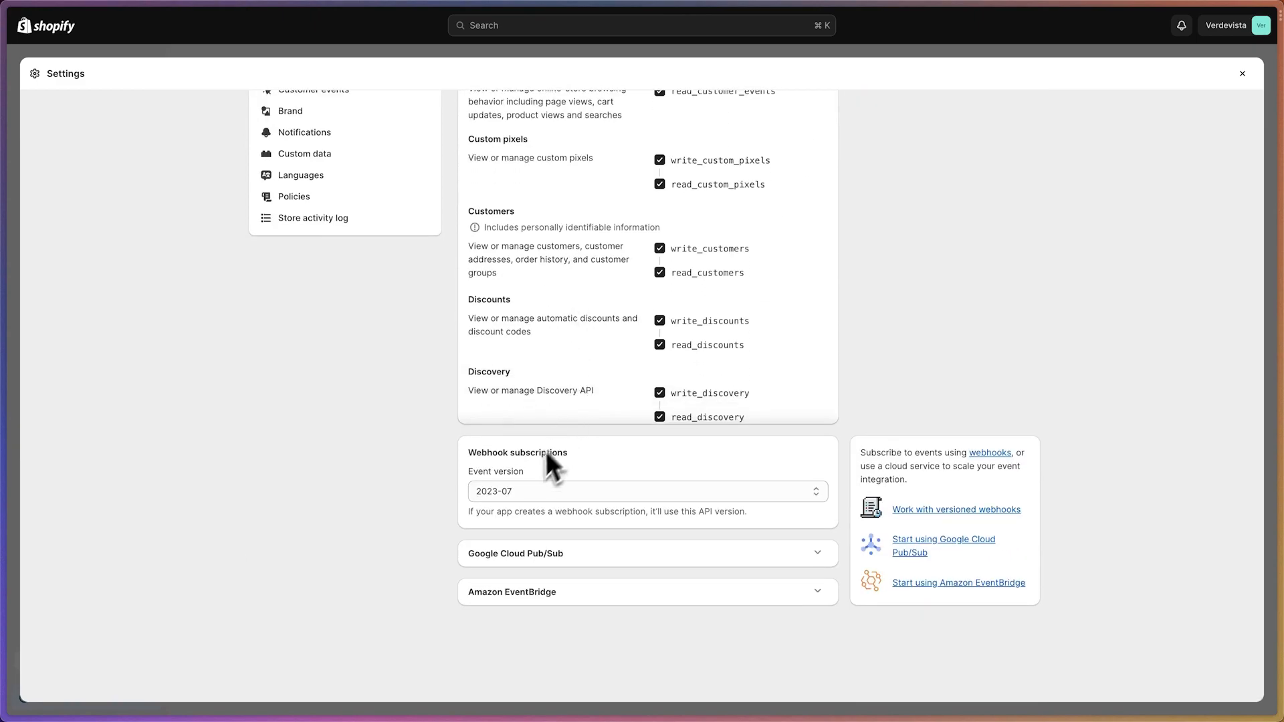
{"action": "left_click", "coordinate": [503, 499]}
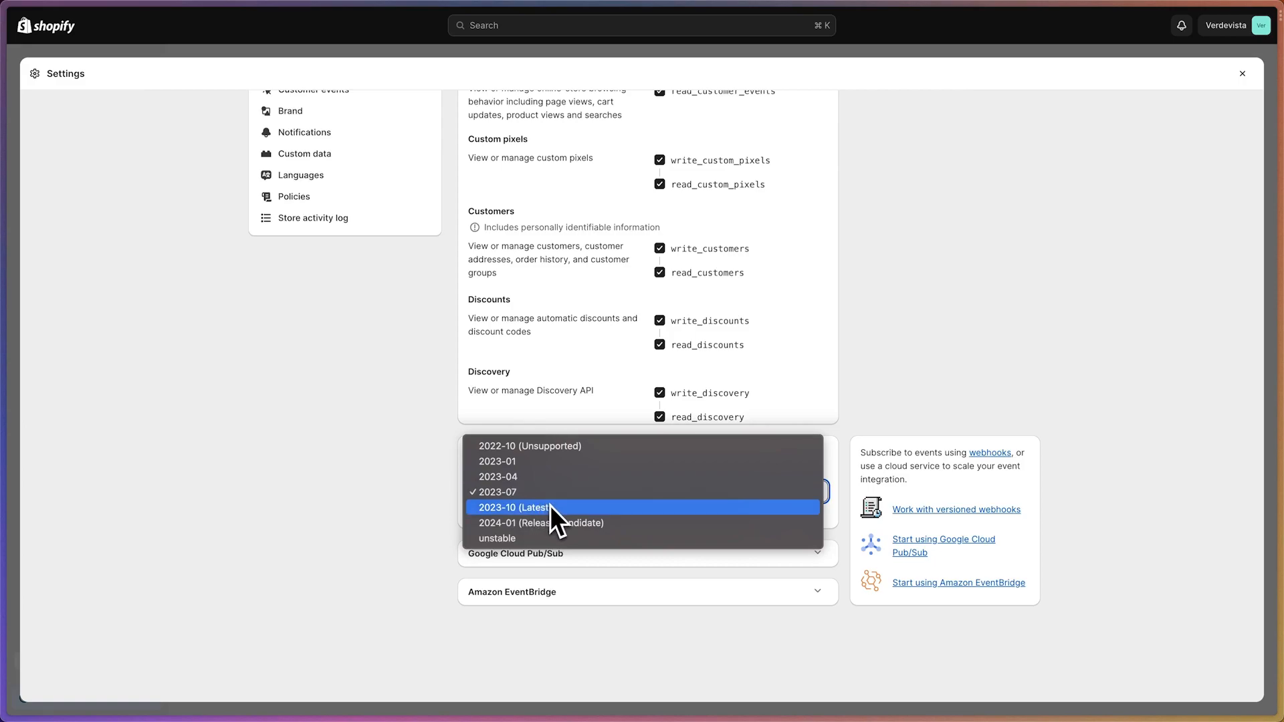
{"action": "key", "text": "Up"}
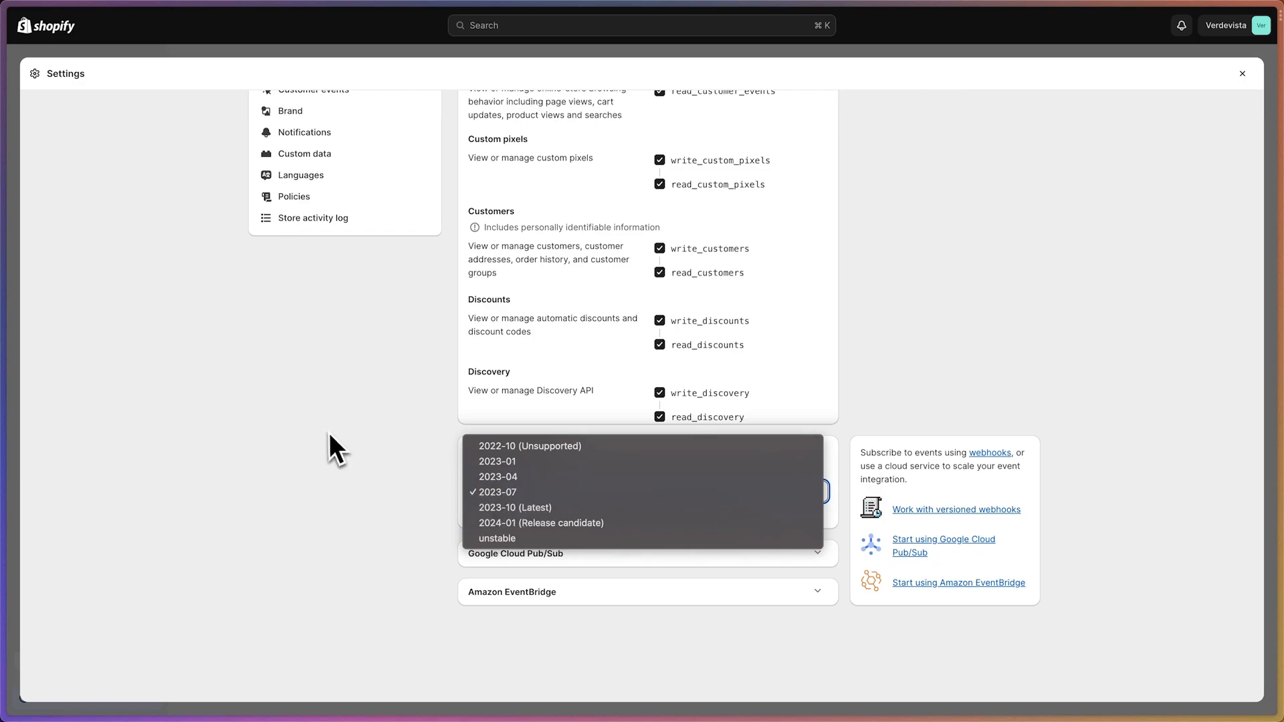
{"action": "left_click", "coordinate": [368, 448]}
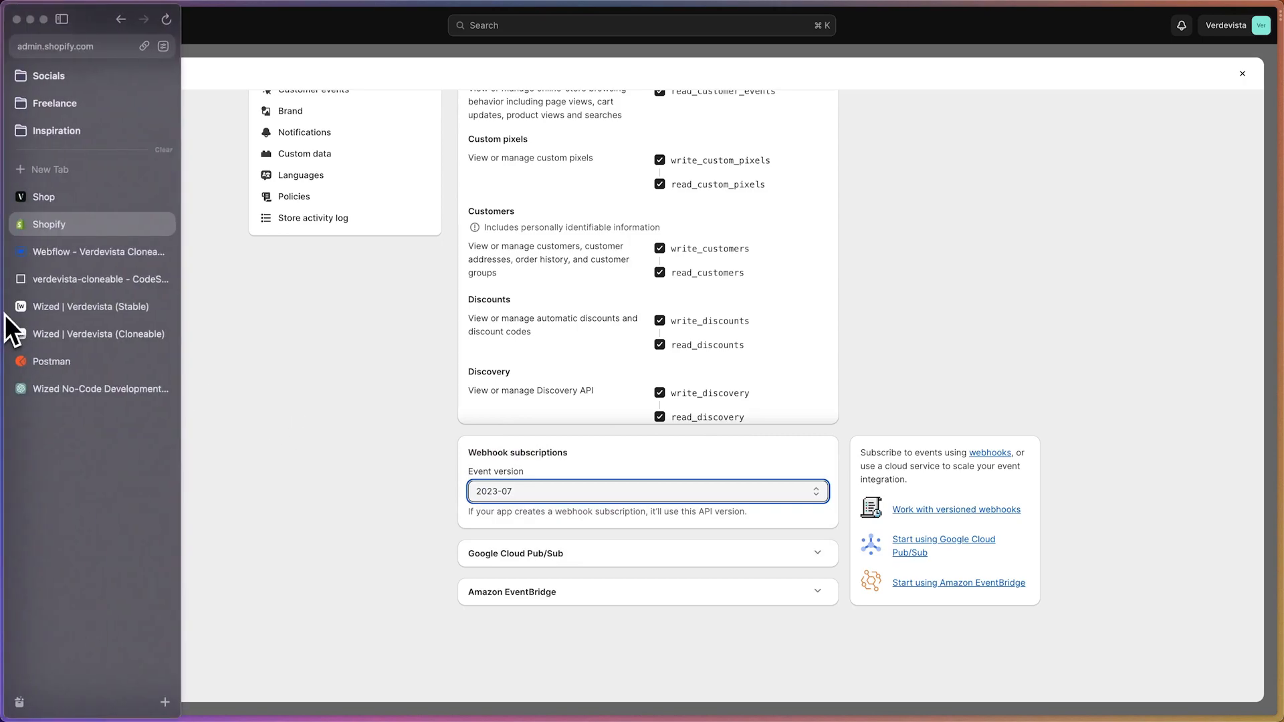
Back in Wized, change the API version in the URL endpoint so it reads /admin/api/2023-07/graphql.json
{"action": "left_click", "coordinate": [87, 335]}
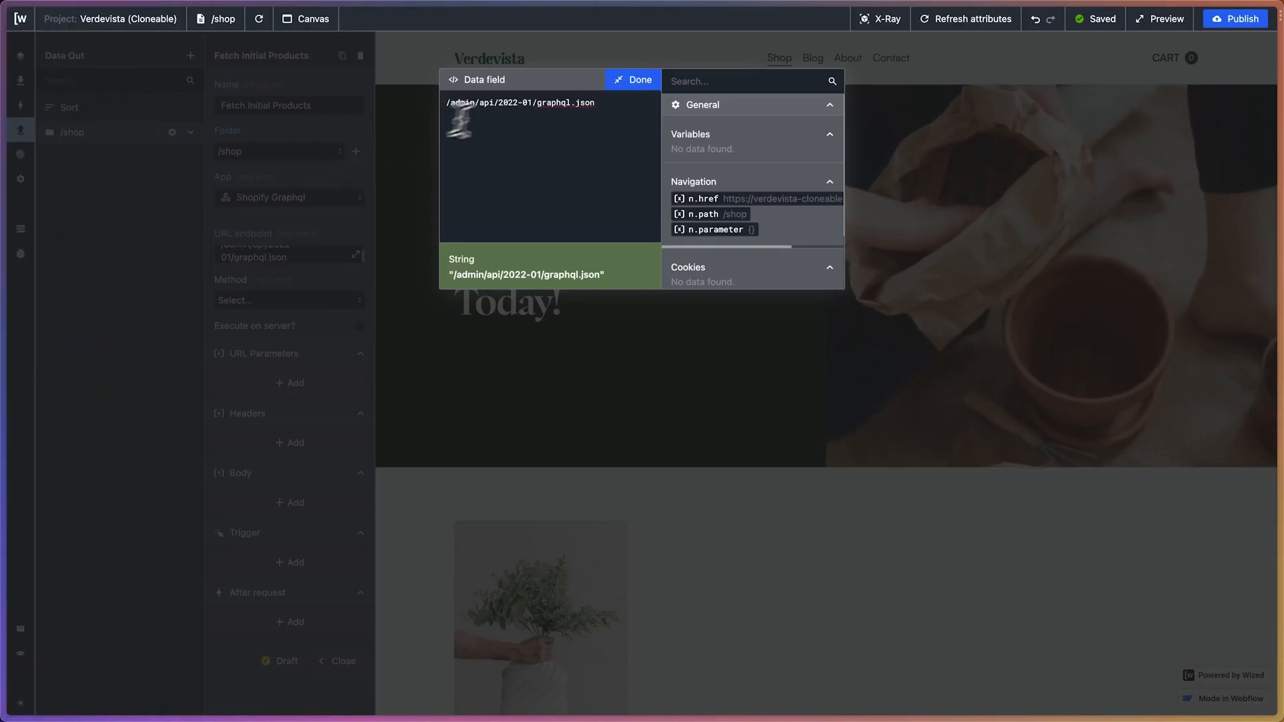
{"action": "left_click", "coordinate": [531, 102]}
{"action": "key", "text": "BackSpace"}
{"action": "key", "text": "BackSpace"}
{"action": "key", "text": "BackSpace"}
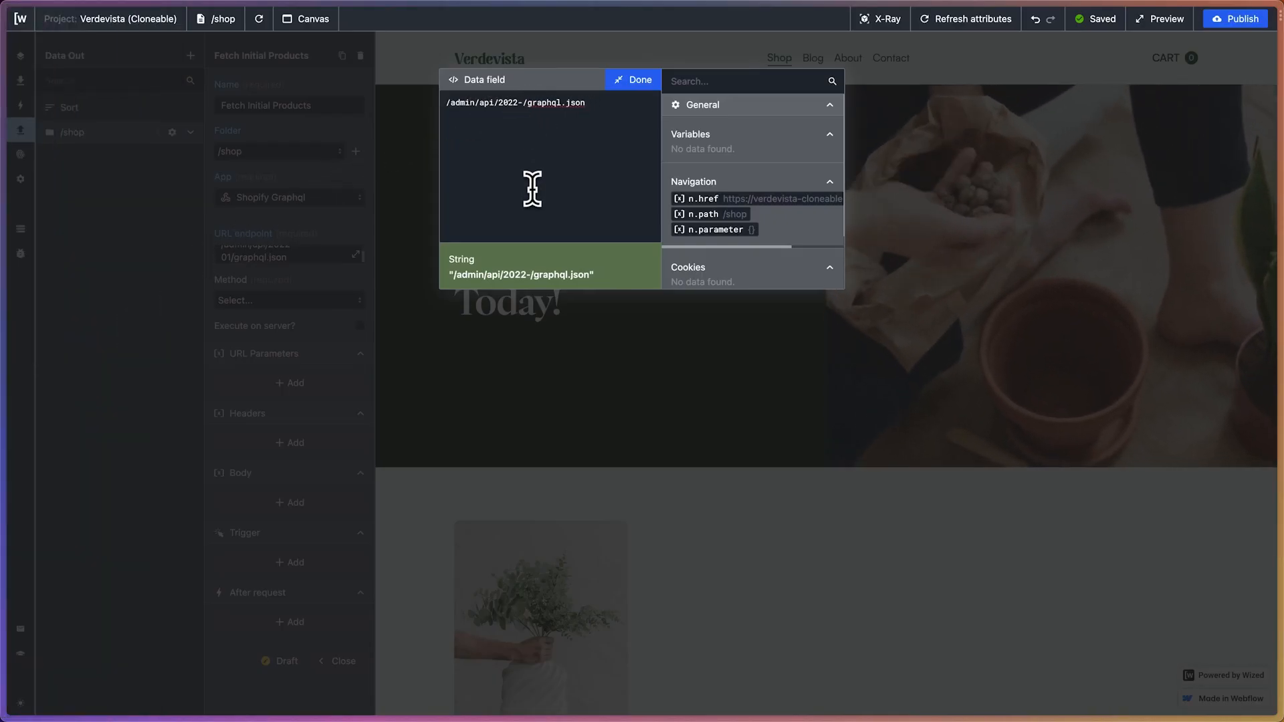
{"action": "key", "text": "BackSpace"}
{"action": "type", "text": "3-07"}
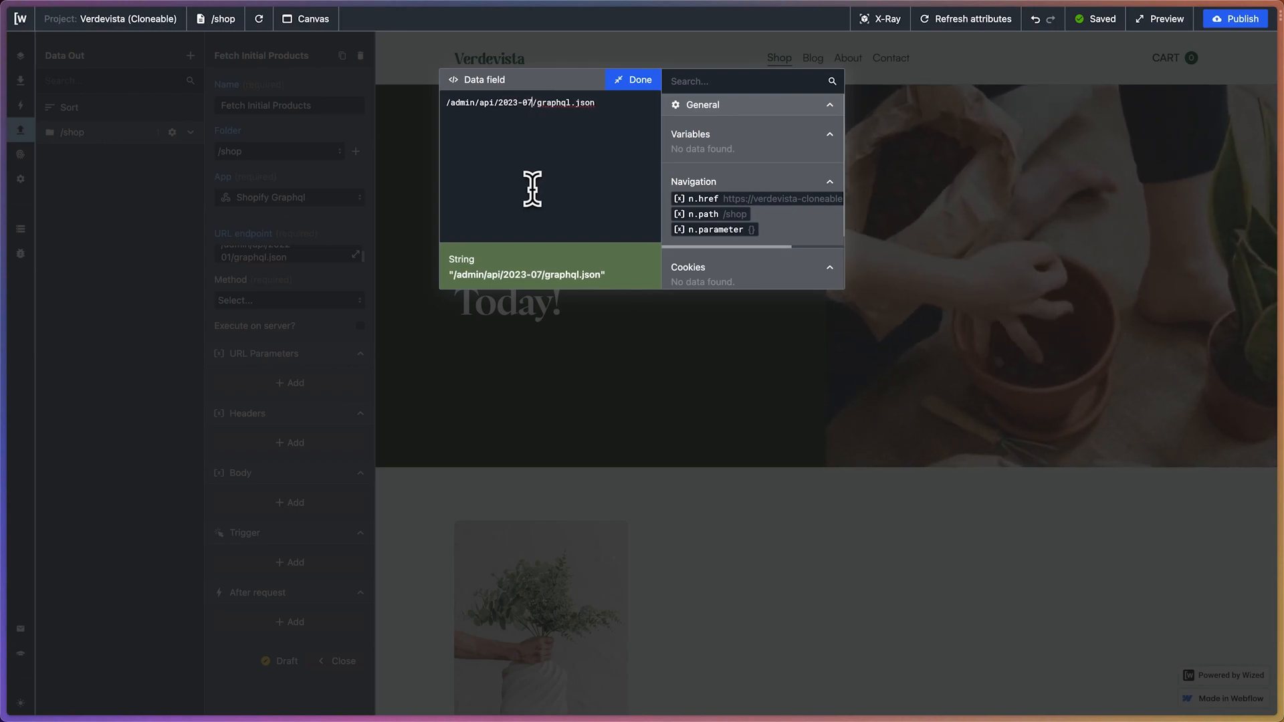
{"action": "left_click", "coordinate": [644, 83]}
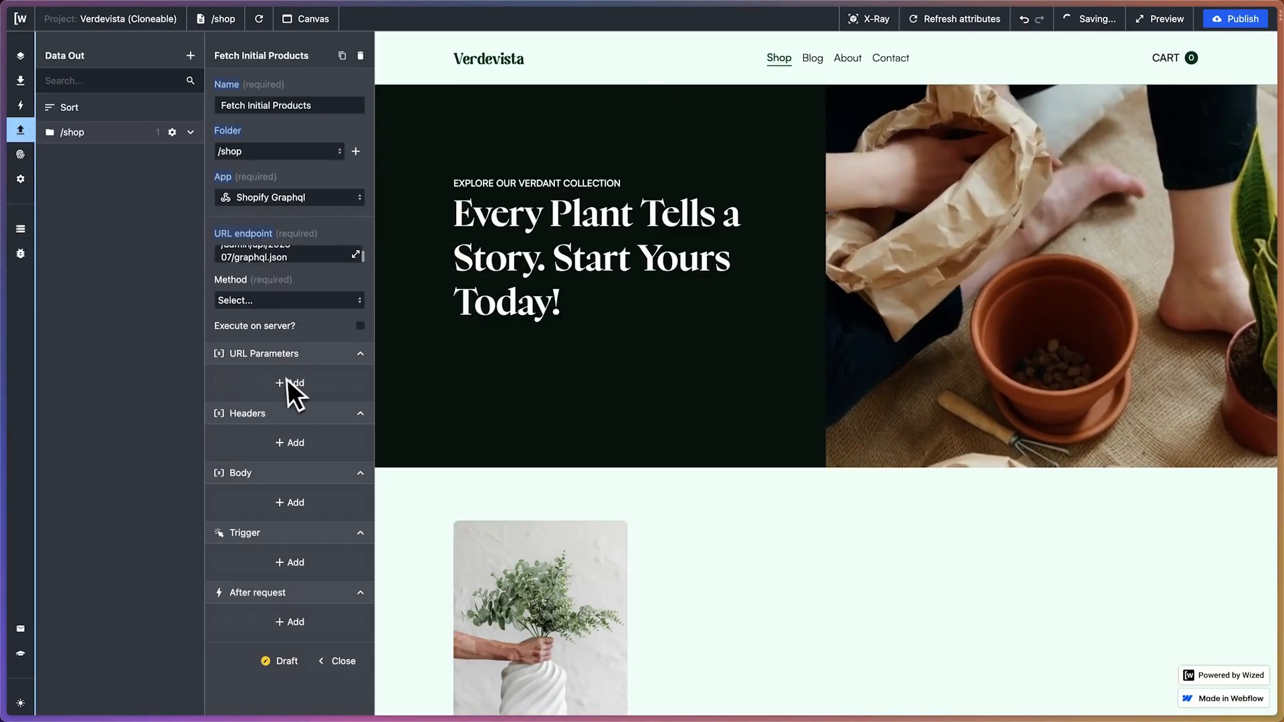
Set the Fetch Initial Products request method to POST and enable its execution on the server
{"action": "left_click", "coordinate": [252, 302]}
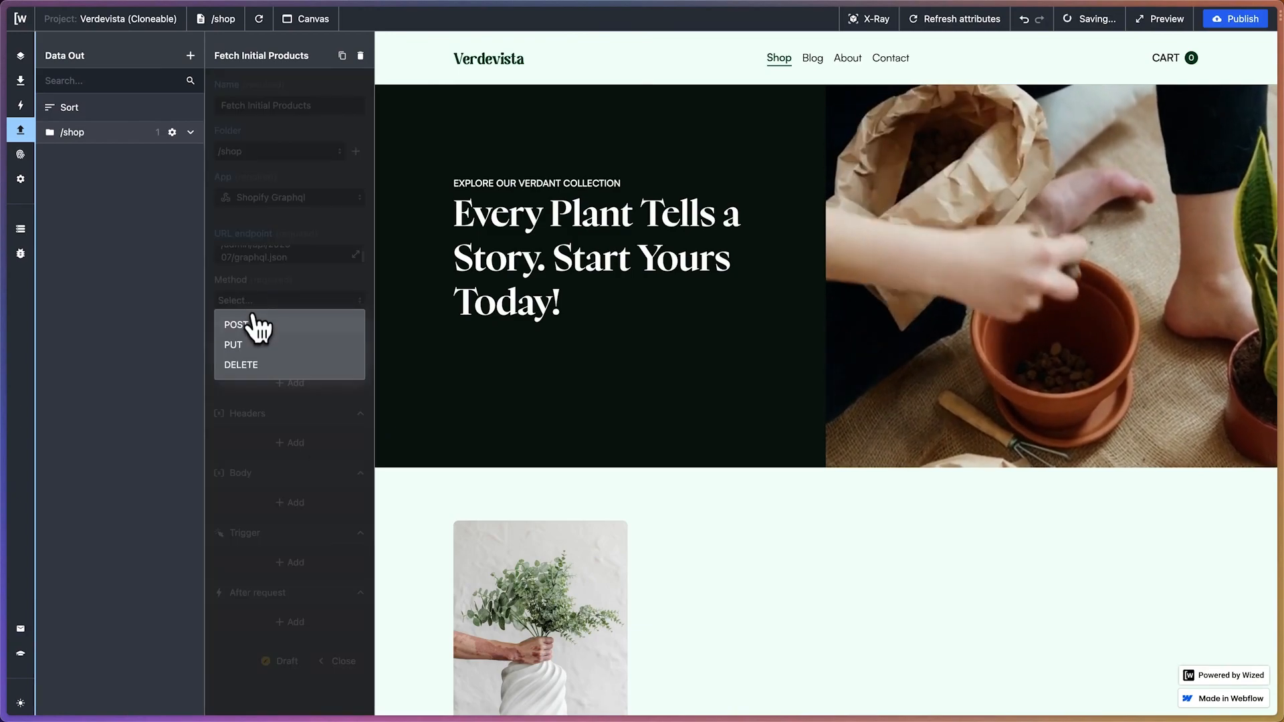
{"action": "left_click", "coordinate": [256, 324]}
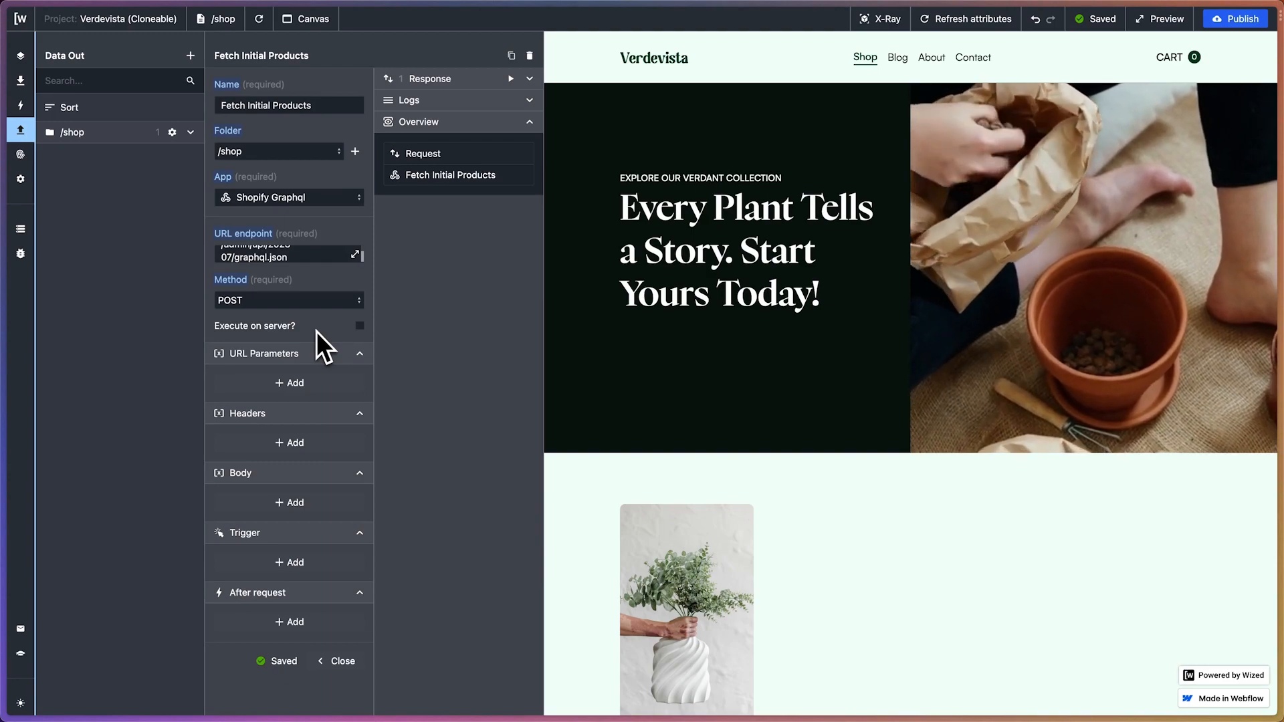
{"action": "left_click", "coordinate": [359, 326]}
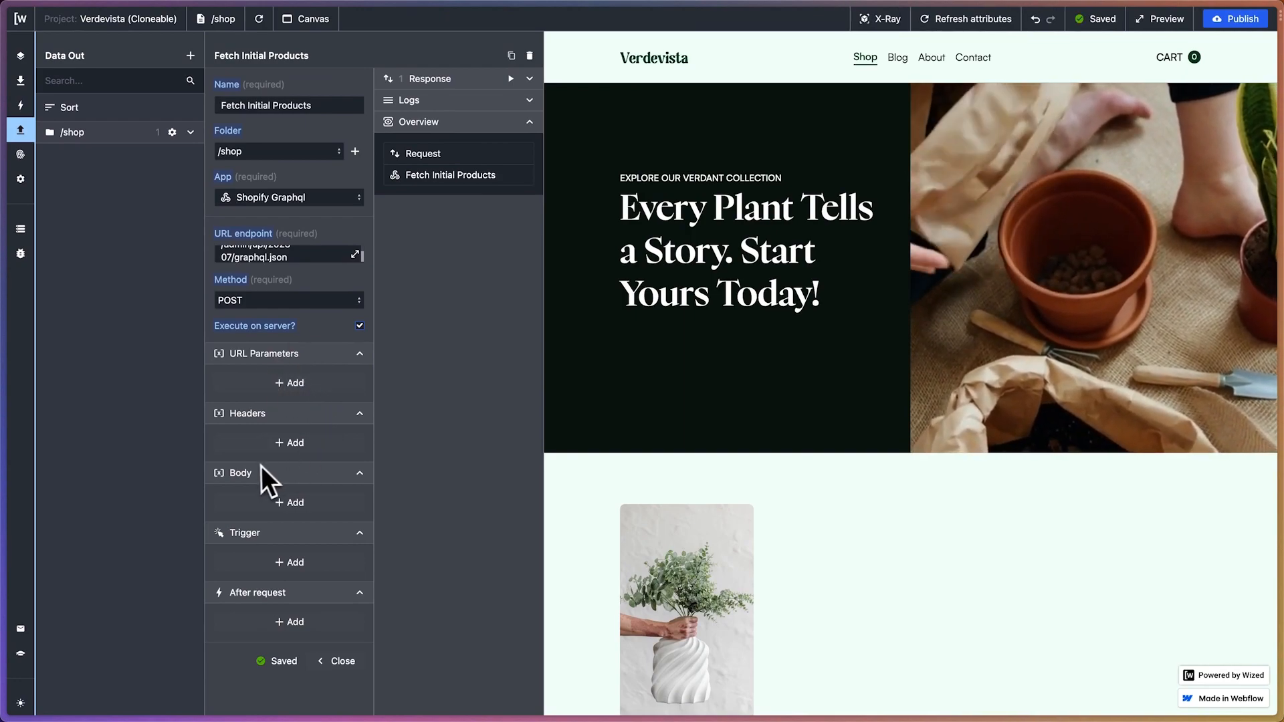
Add a request header and set its key to Content-Type, copied from ChatGPT's header instructions
{"action": "left_click", "coordinate": [264, 444]}
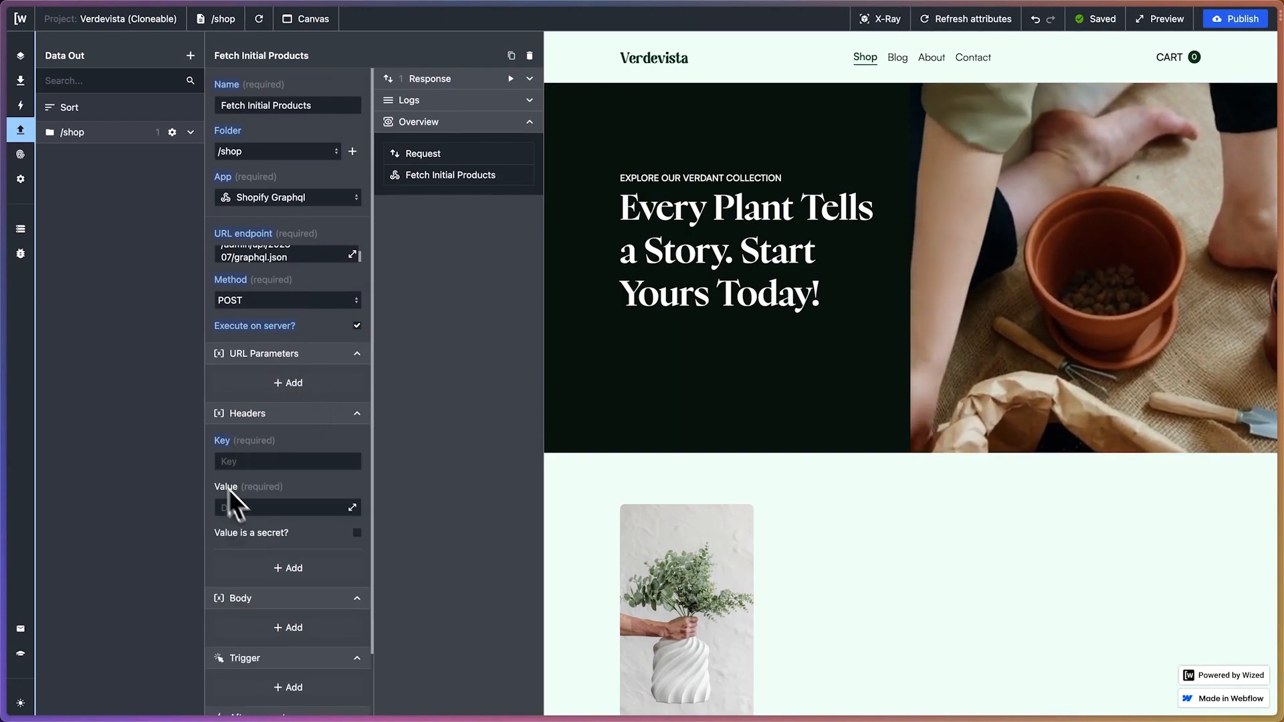
{"action": "mouse_move", "coordinate": [2, 334]}
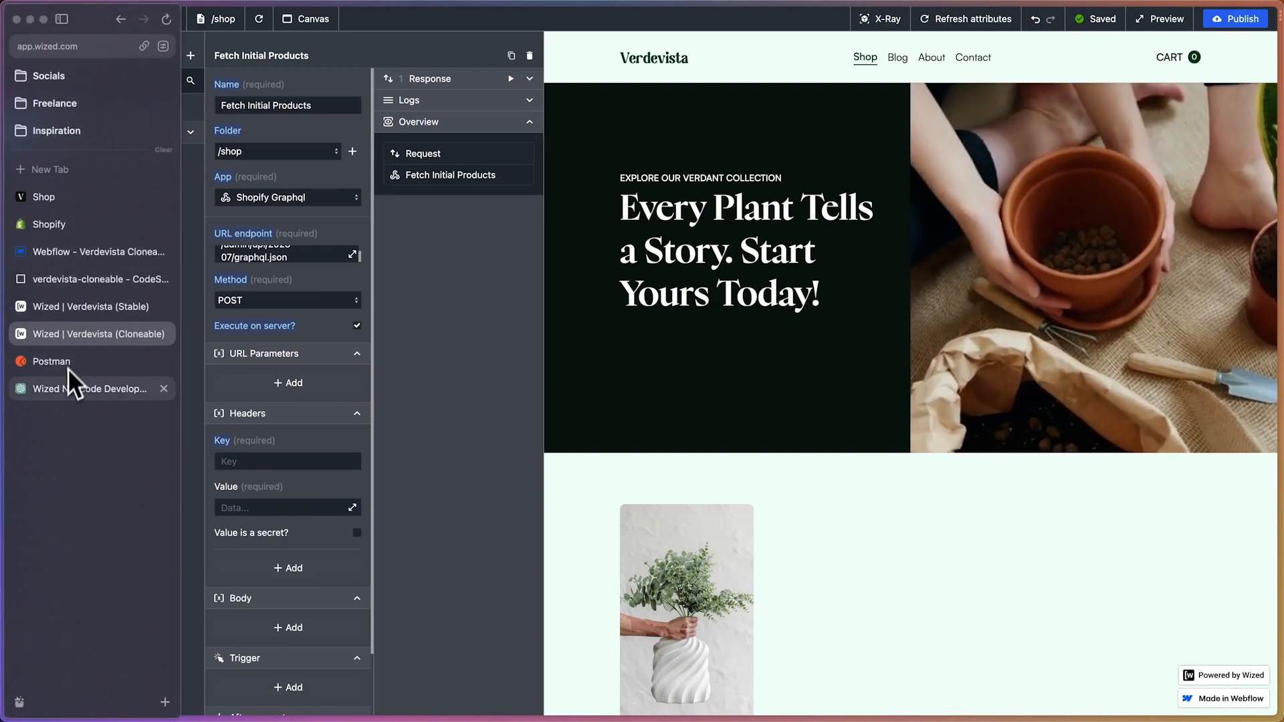
{"action": "left_click", "coordinate": [74, 388]}
{"action": "scroll", "coordinate": [495, 315], "scroll_direction": "down", "scroll_amount": 1}
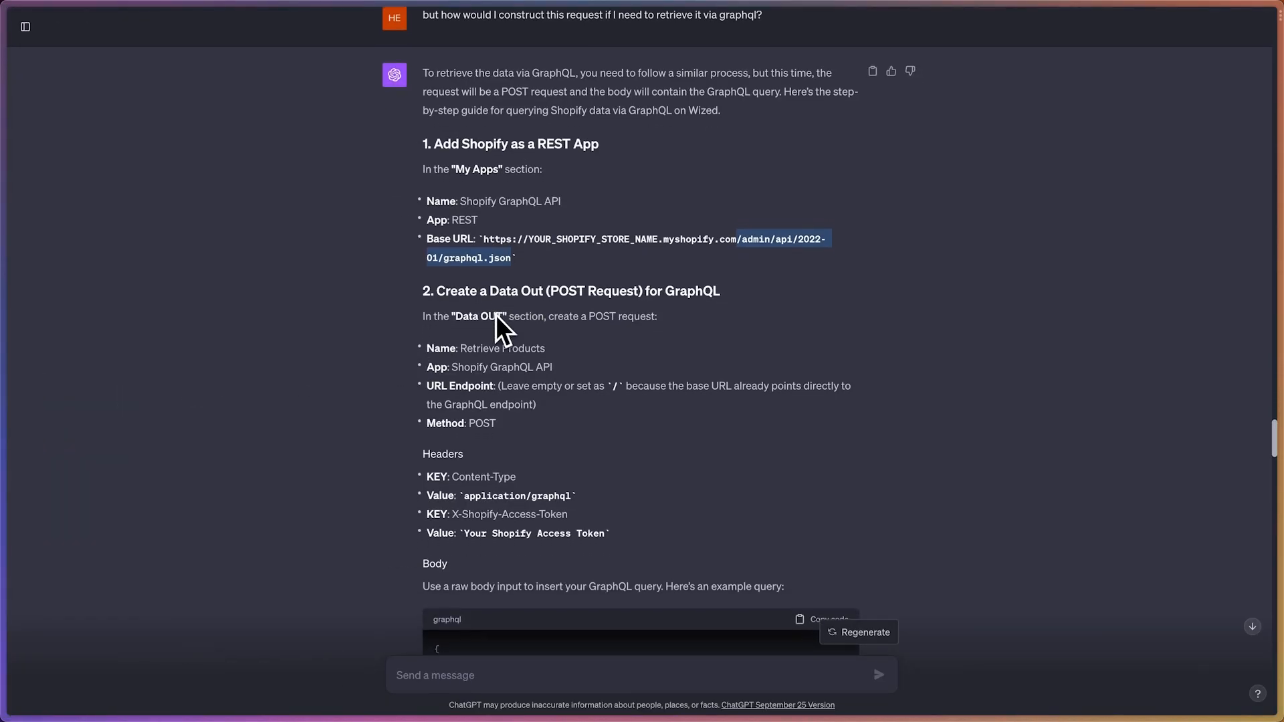
{"action": "scroll", "coordinate": [487, 327], "scroll_direction": "down", "scroll_amount": 2}
{"action": "mouse_move", "coordinate": [452, 422]}
{"action": "left_mouse_down"}
{"action": "mouse_move", "coordinate": [515, 420]}
{"action": "mouse_move", "coordinate": [459, 422]}
{"action": "left_mouse_up"}
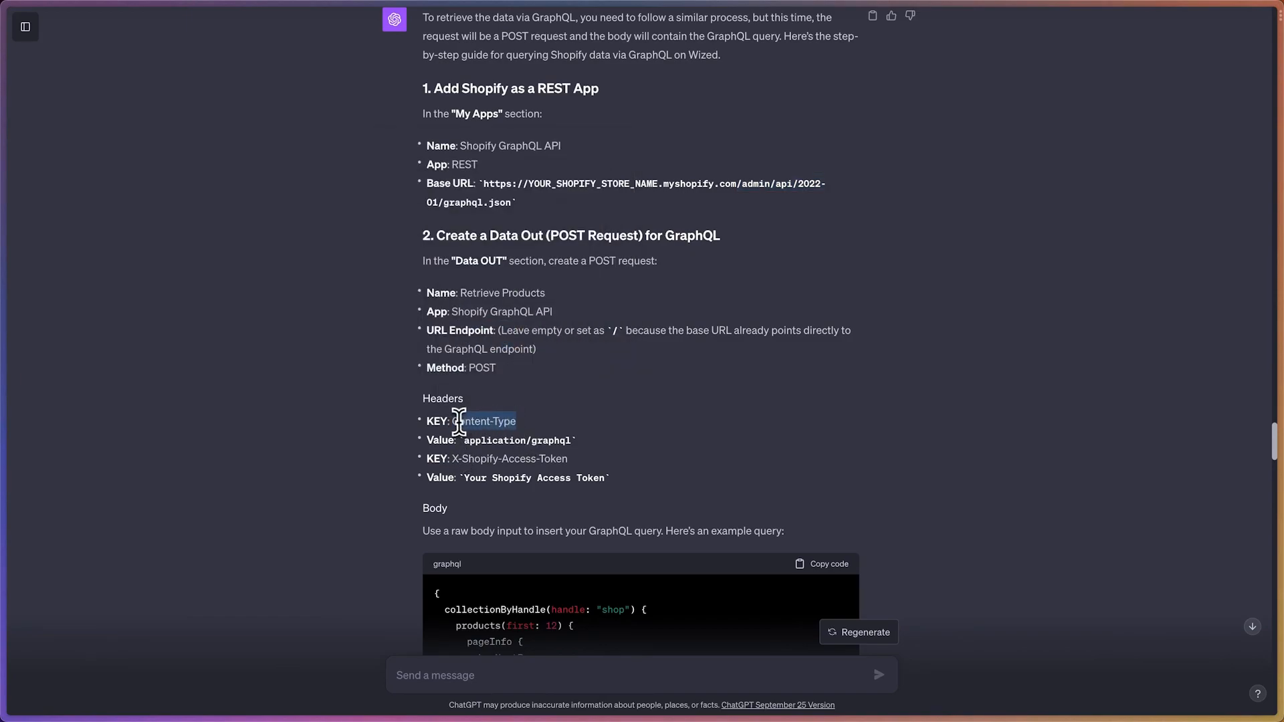
{"action": "mouse_move", "coordinate": [7, 321]}
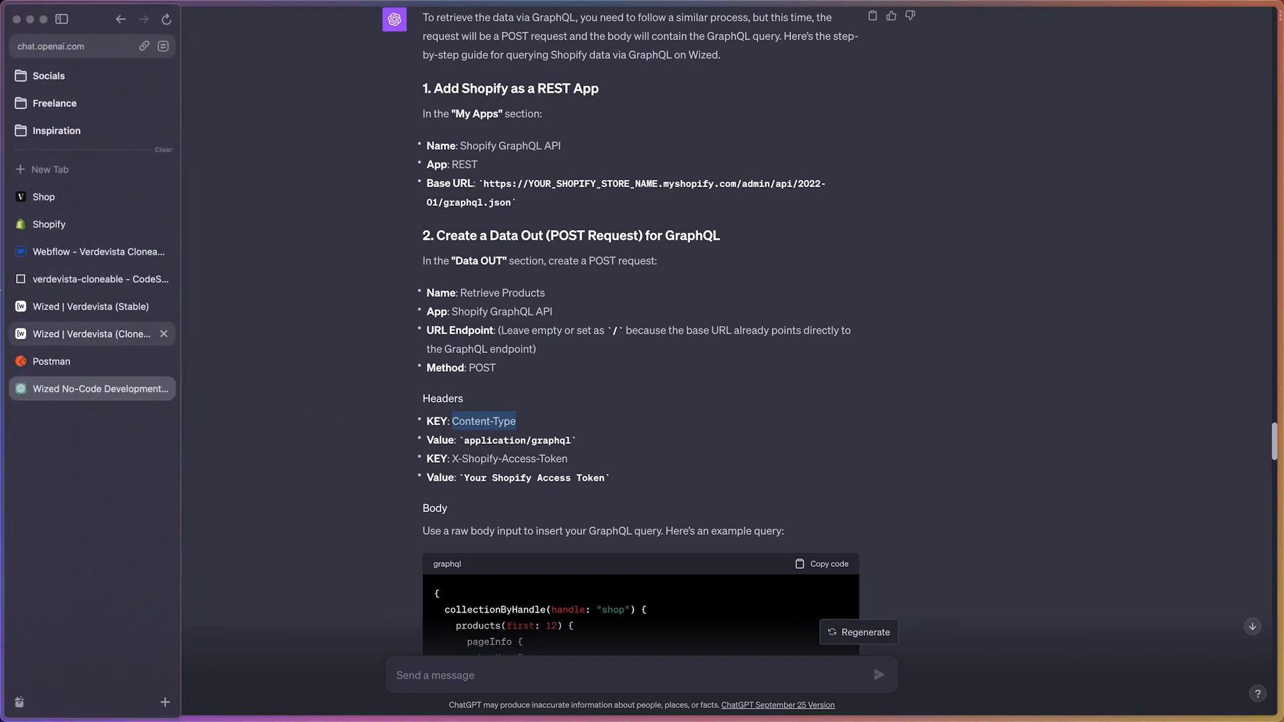
{"action": "left_click", "coordinate": [74, 333]}
{"action": "left_click", "coordinate": [259, 461]}
{"action": "type", "text": "Content-Type"}
Set the Content-Type header's value to application/graphql, copied from ChatGPT's header instructions
{"action": "mouse_move", "coordinate": [66, 355]}
{"action": "left_click", "coordinate": [80, 390]}
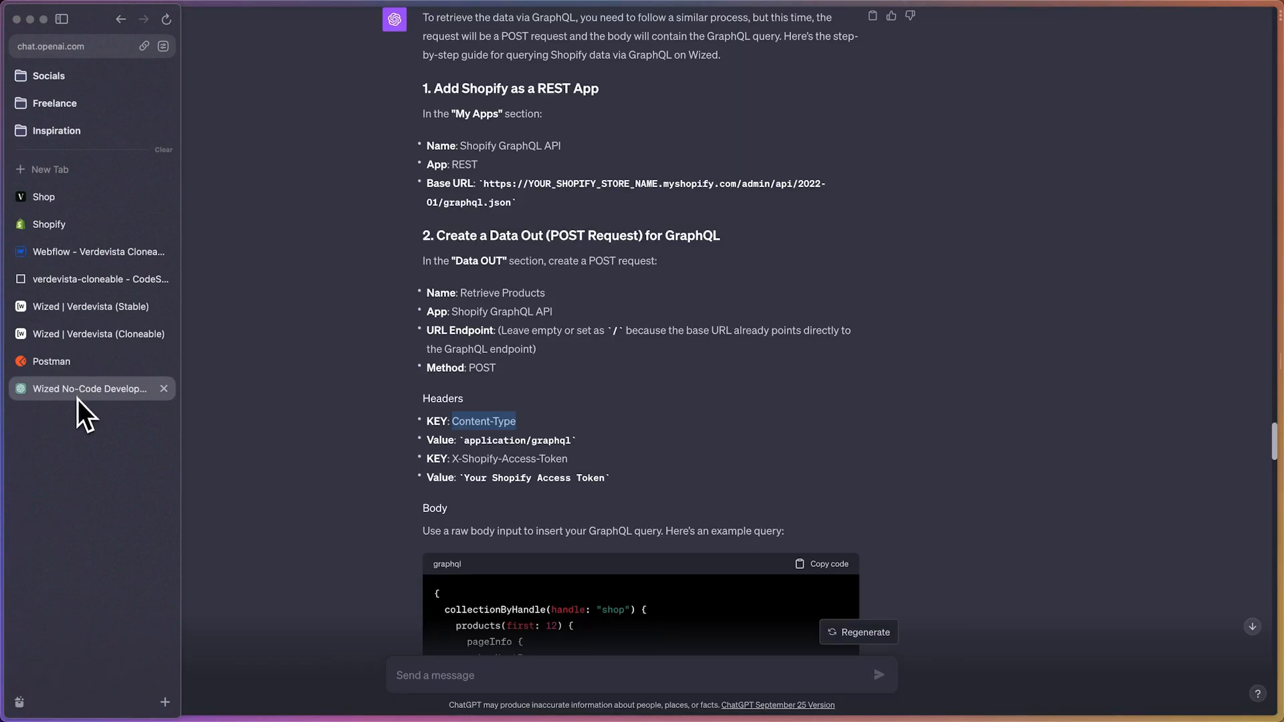
{"action": "left_click_drag", "start_coordinate": [463, 440], "coordinate": [559, 431]}
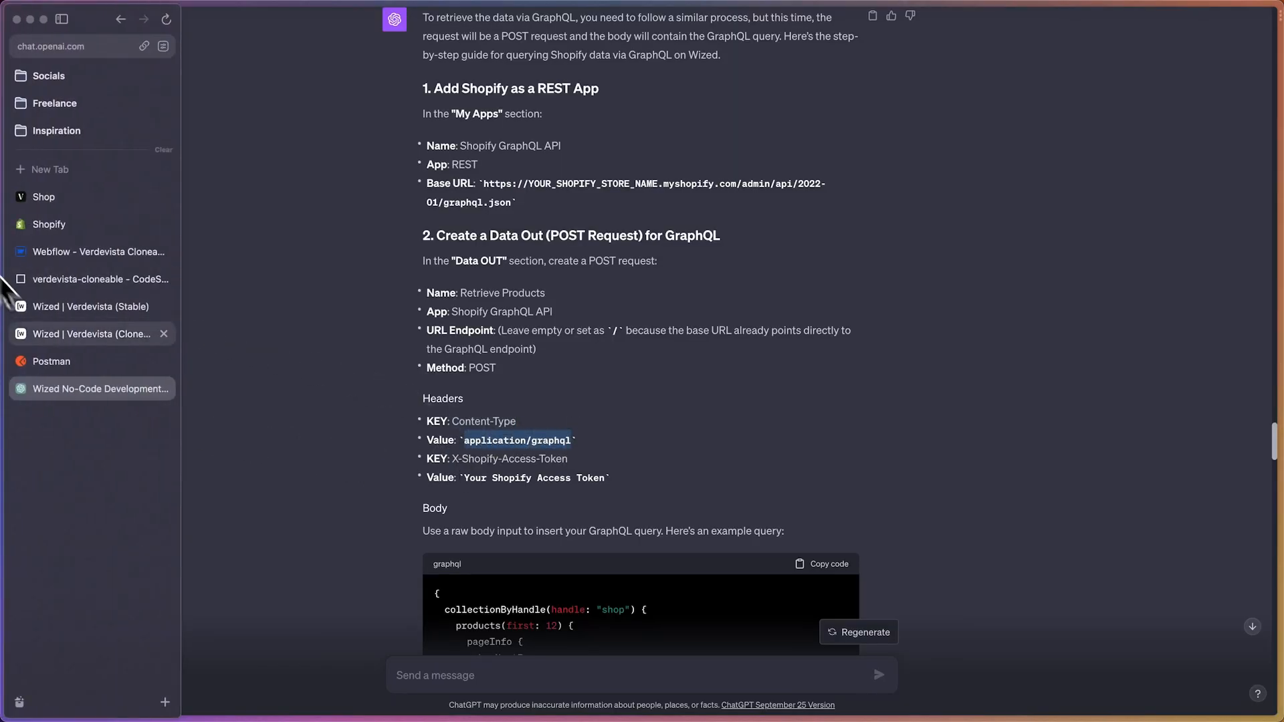
{"action": "left_click", "coordinate": [27, 338]}
{"action": "left_click", "coordinate": [281, 508]}
{"action": "type", "text": "application/graphql"}
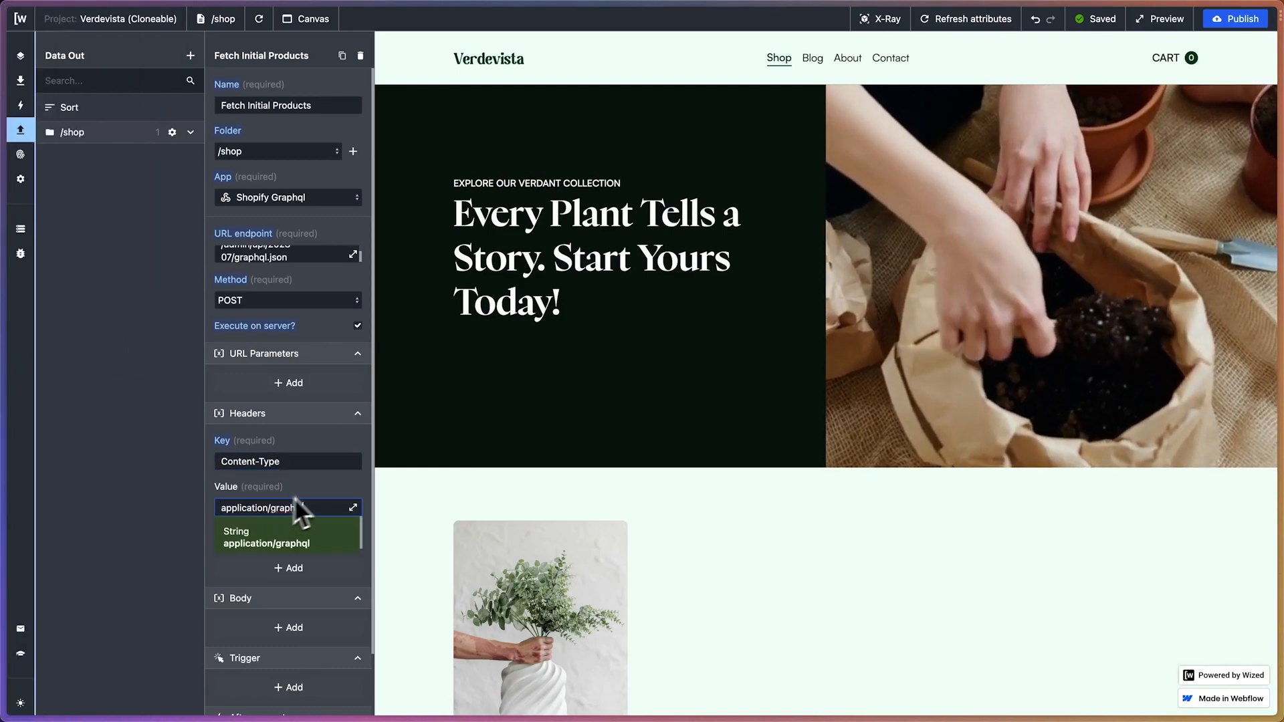
Add a second request header and set its key to X-Shopify-Access-Token, copied from ChatGPT's instructions
{"action": "left_click", "coordinate": [292, 568]}
{"action": "scroll", "coordinate": [307, 508], "scroll_direction": "down", "scroll_amount": 3}
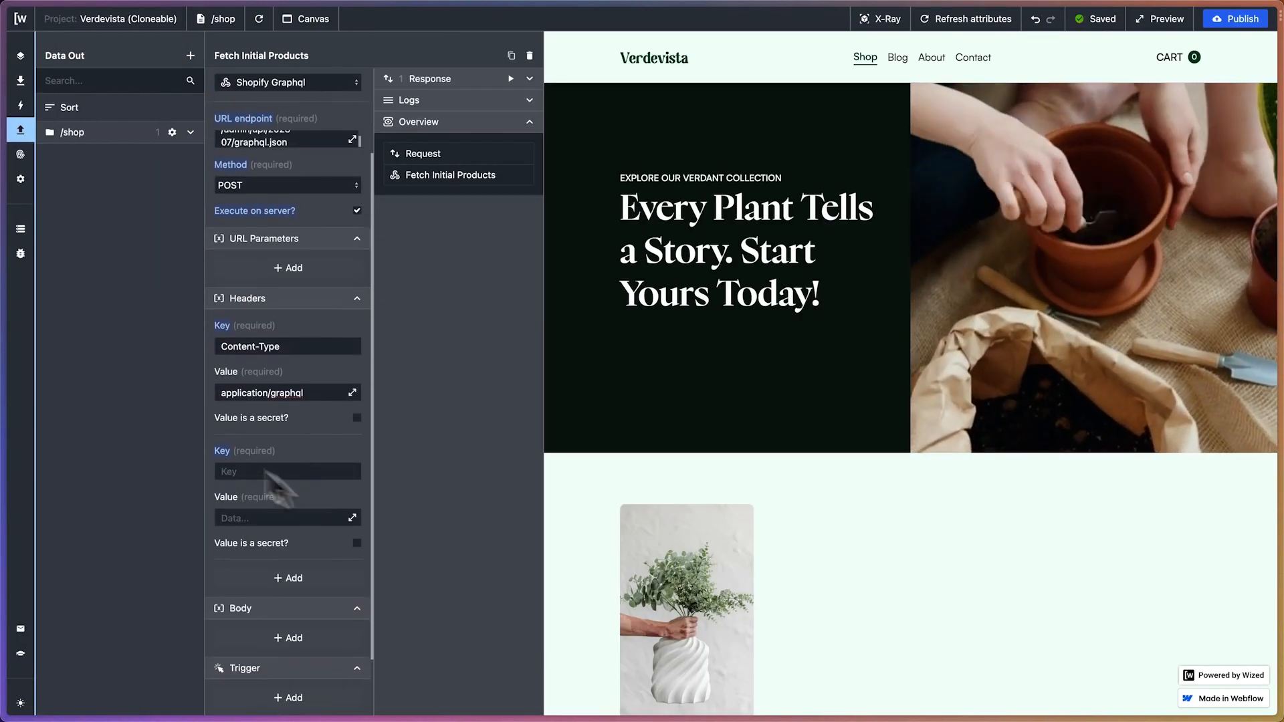
{"action": "mouse_move", "coordinate": [3, 361]}
{"action": "left_click", "coordinate": [83, 385]}
{"action": "scroll", "coordinate": [464, 406], "scroll_direction": "down", "scroll_amount": 1}
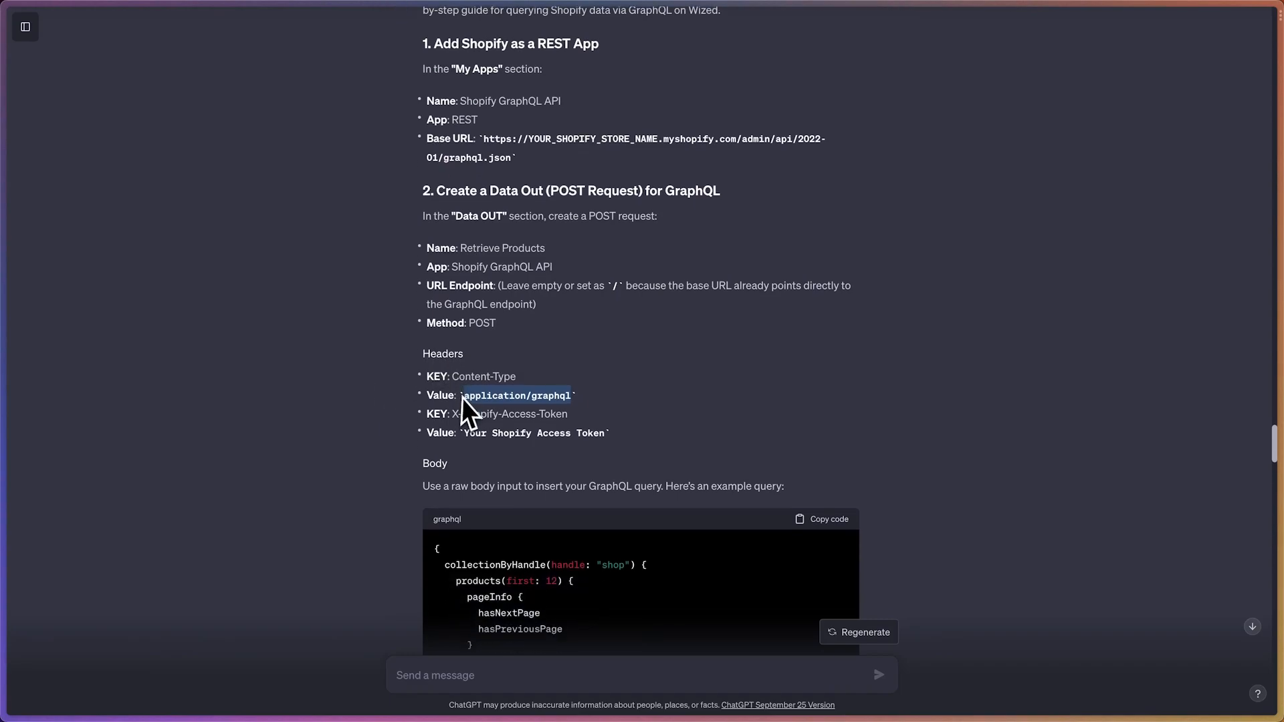
{"action": "left_click_drag", "start_coordinate": [453, 406], "coordinate": [570, 405]}
{"action": "key", "text": "super+c"}
{"action": "mouse_move", "coordinate": [3, 334]}
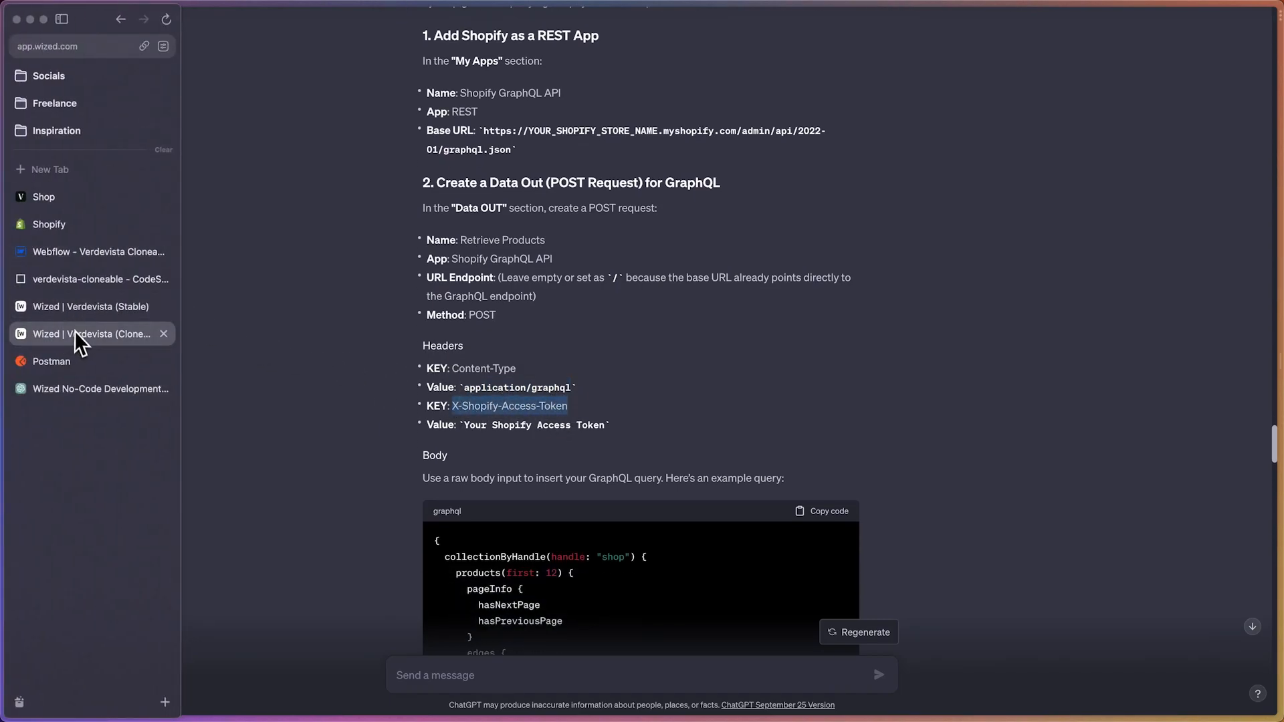
{"action": "left_click", "coordinate": [74, 331]}
{"action": "left_click", "coordinate": [300, 471]}
{"action": "key", "text": "super+v"}
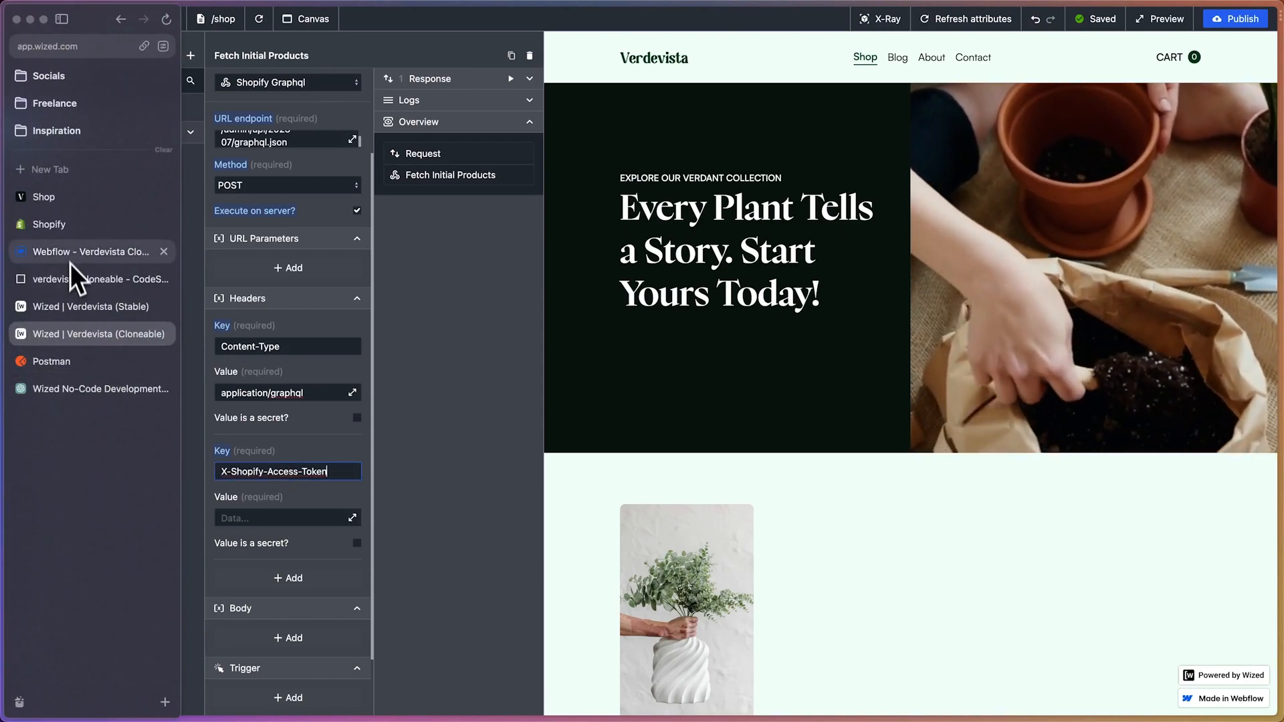
Check the Wized Shopify app's API credentials in Shopify and paste the Admin API access token as the X-Shopify-Access-Token header's value in Wized
{"action": "left_click", "coordinate": [66, 233]}
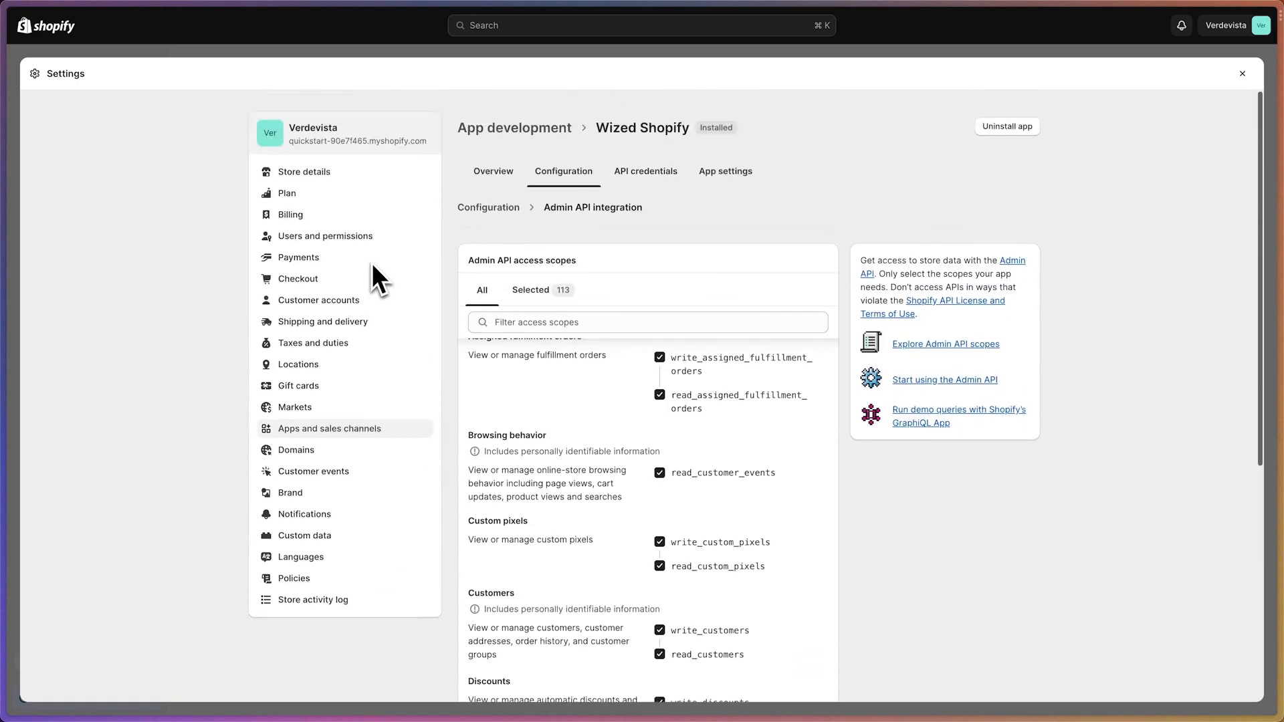
{"action": "left_click", "coordinate": [631, 179]}
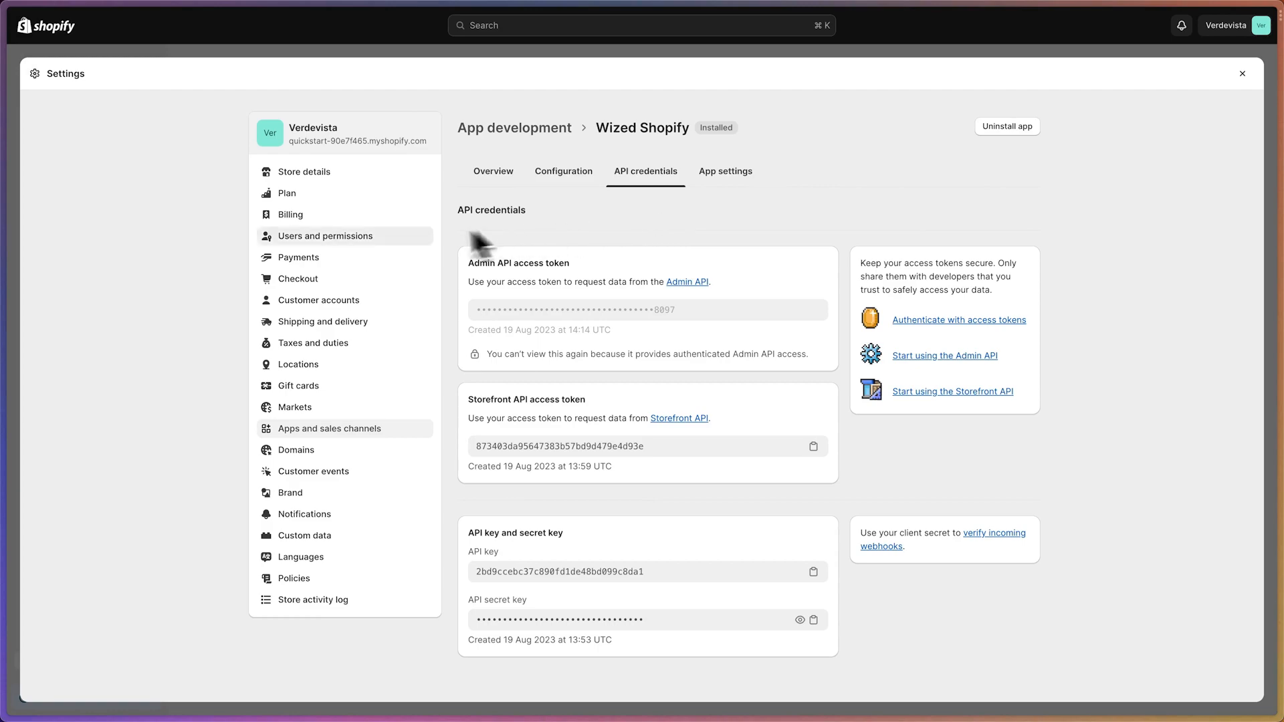
{"action": "mouse_move", "coordinate": [3, 195]}
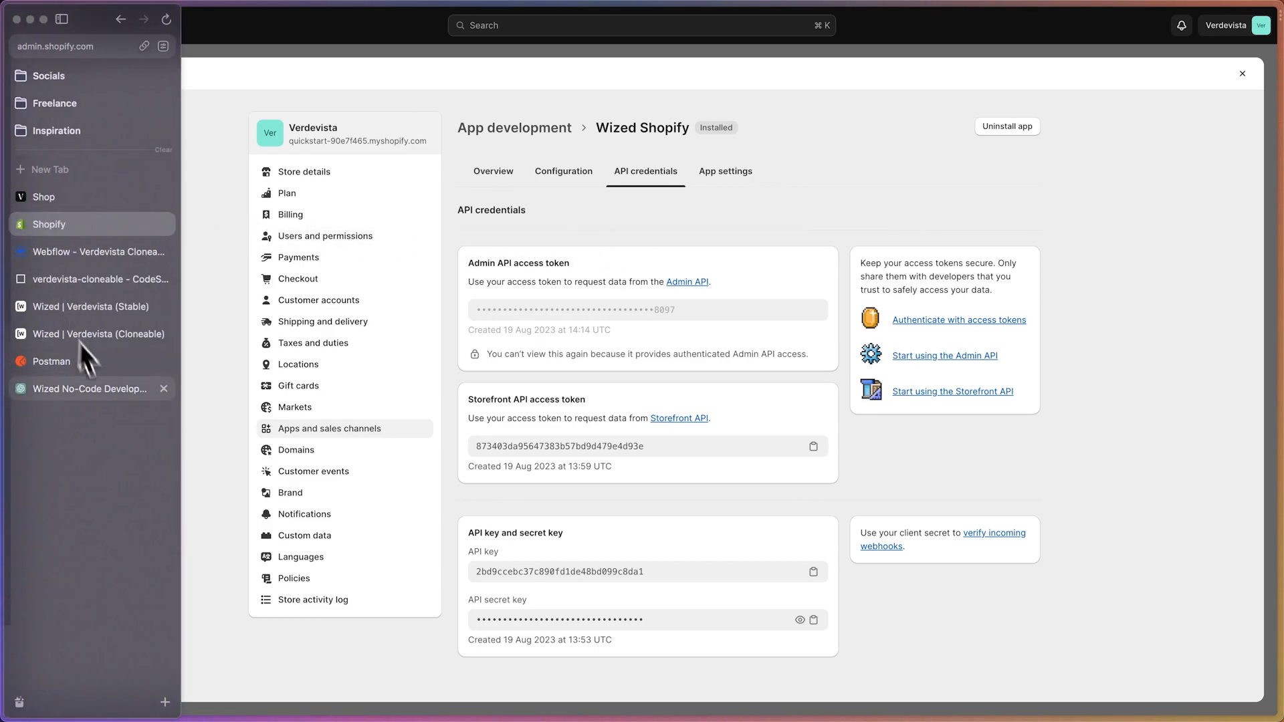
{"action": "left_click", "coordinate": [101, 334]}
{"action": "left_click", "coordinate": [278, 517]}
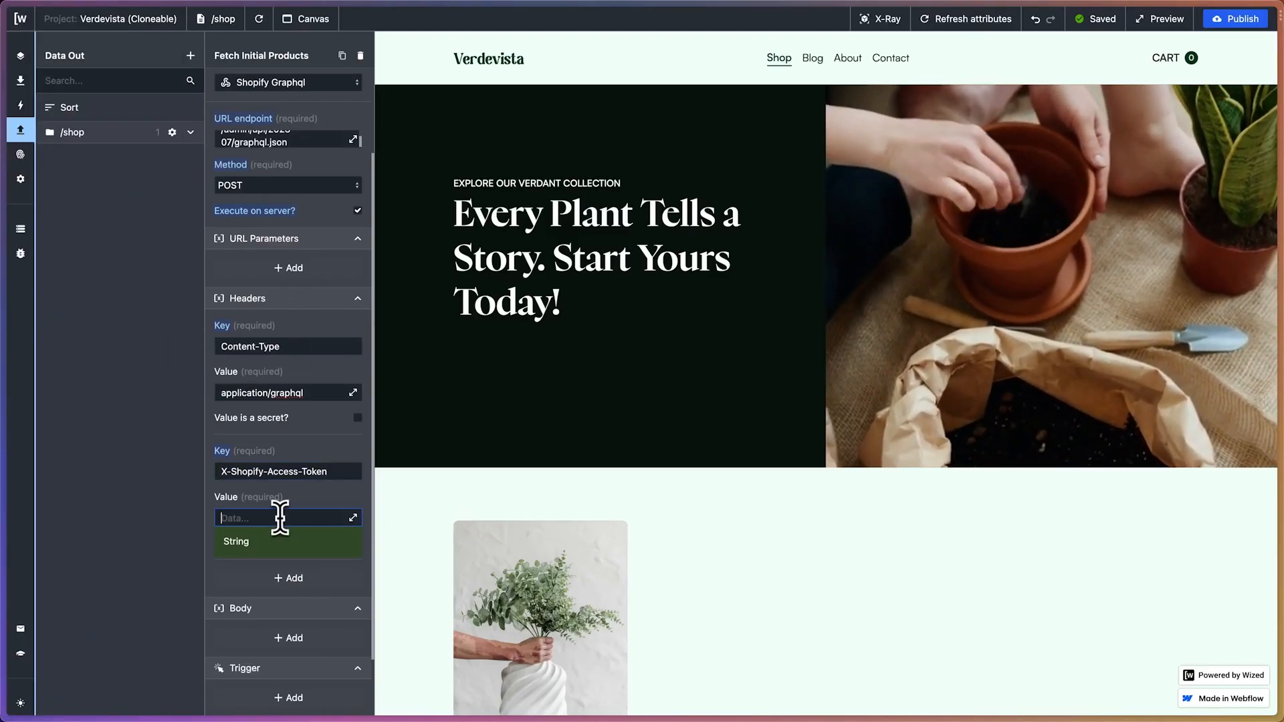
{"action": "key", "text": "ctrl+v"}
Add a body entry to the request and check ChatGPT's note on inserting the GraphQL query as raw body input
{"action": "scroll", "coordinate": [336, 498], "scroll_direction": "down", "scroll_amount": 3}
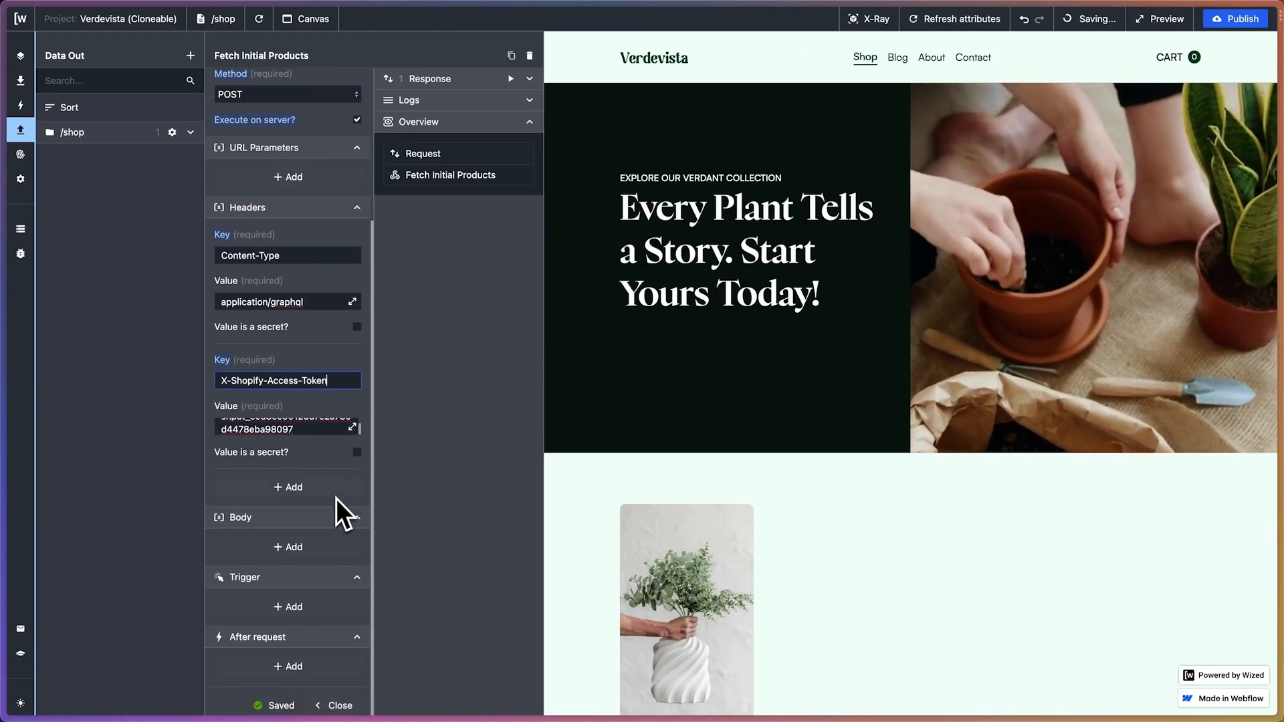
{"action": "left_click", "coordinate": [278, 511]}
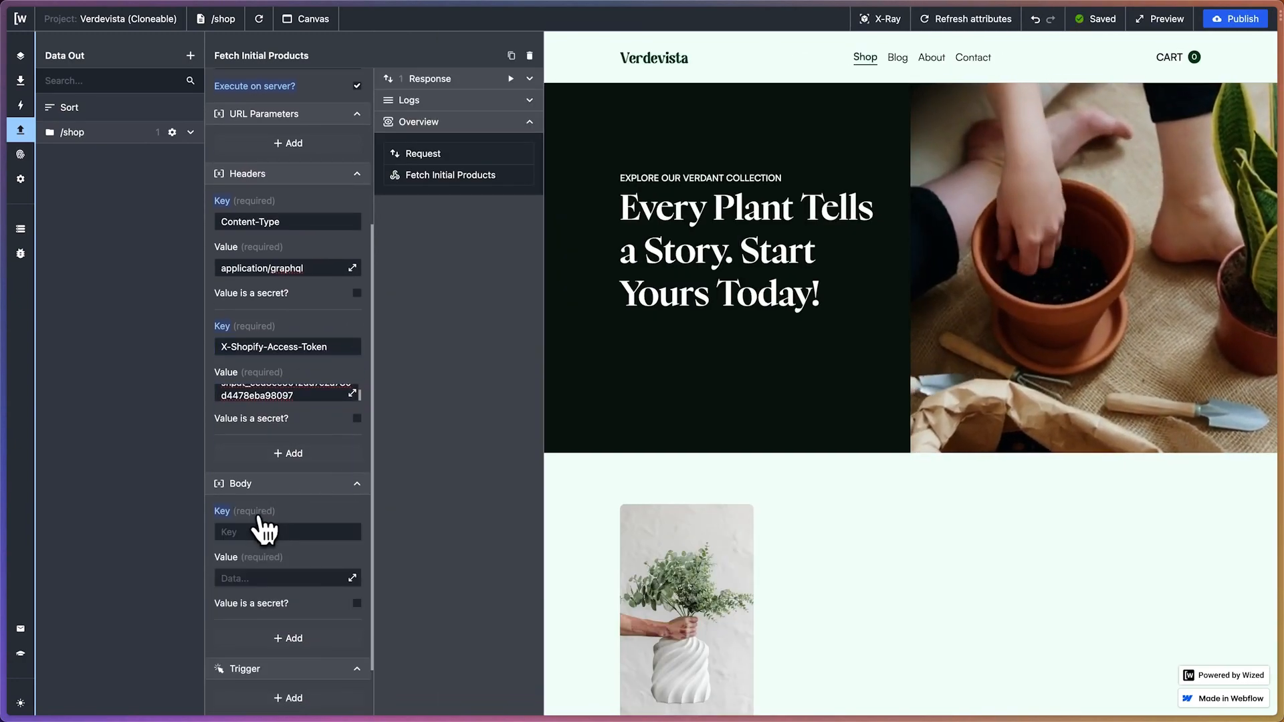
{"action": "mouse_move", "coordinate": [3, 295]}
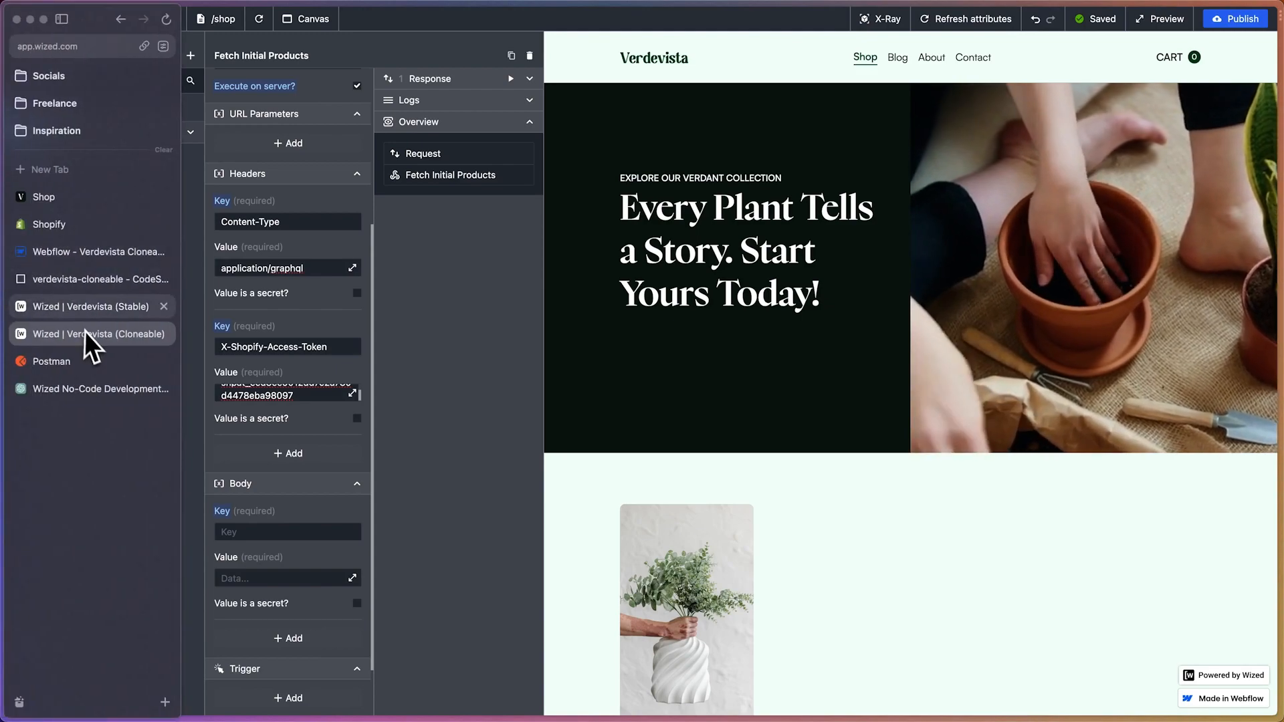
{"action": "left_click", "coordinate": [68, 386]}
{"action": "scroll", "coordinate": [493, 388], "scroll_direction": "down", "scroll_amount": 3}
{"action": "scroll", "coordinate": [495, 383], "scroll_direction": "down", "scroll_amount": 1}
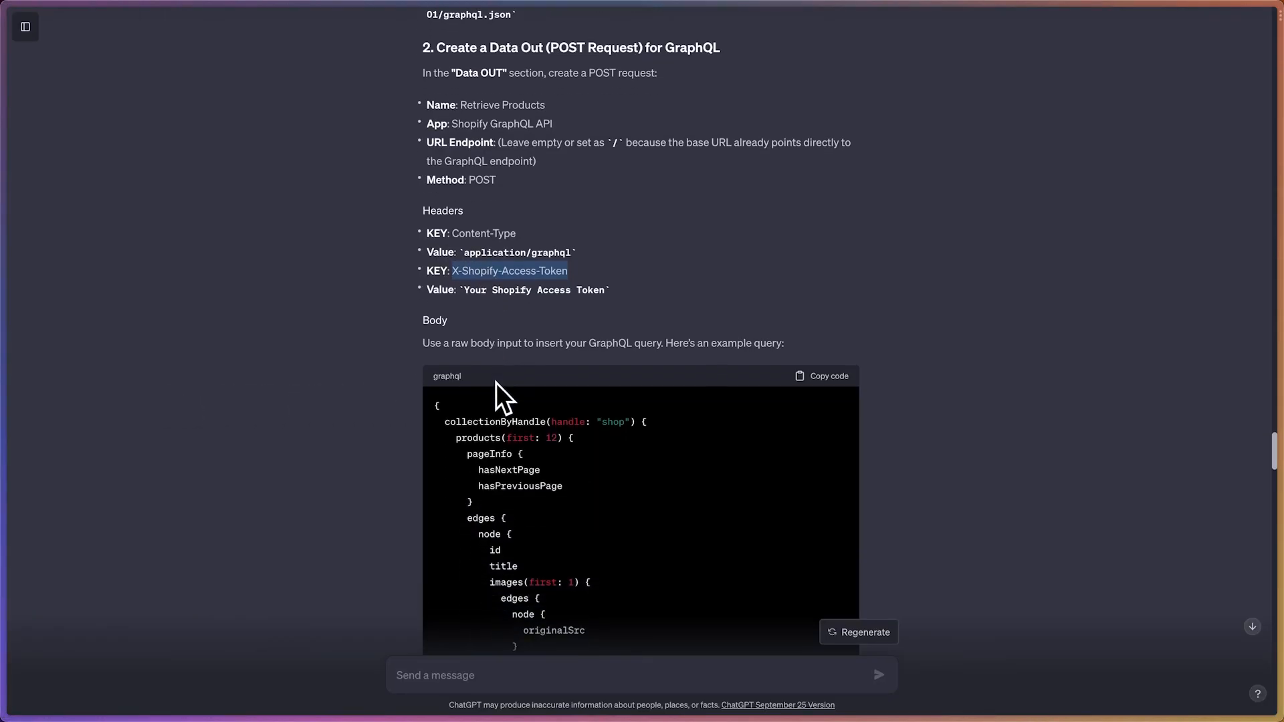
{"action": "left_click_drag", "start_coordinate": [479, 343], "coordinate": [573, 344]}
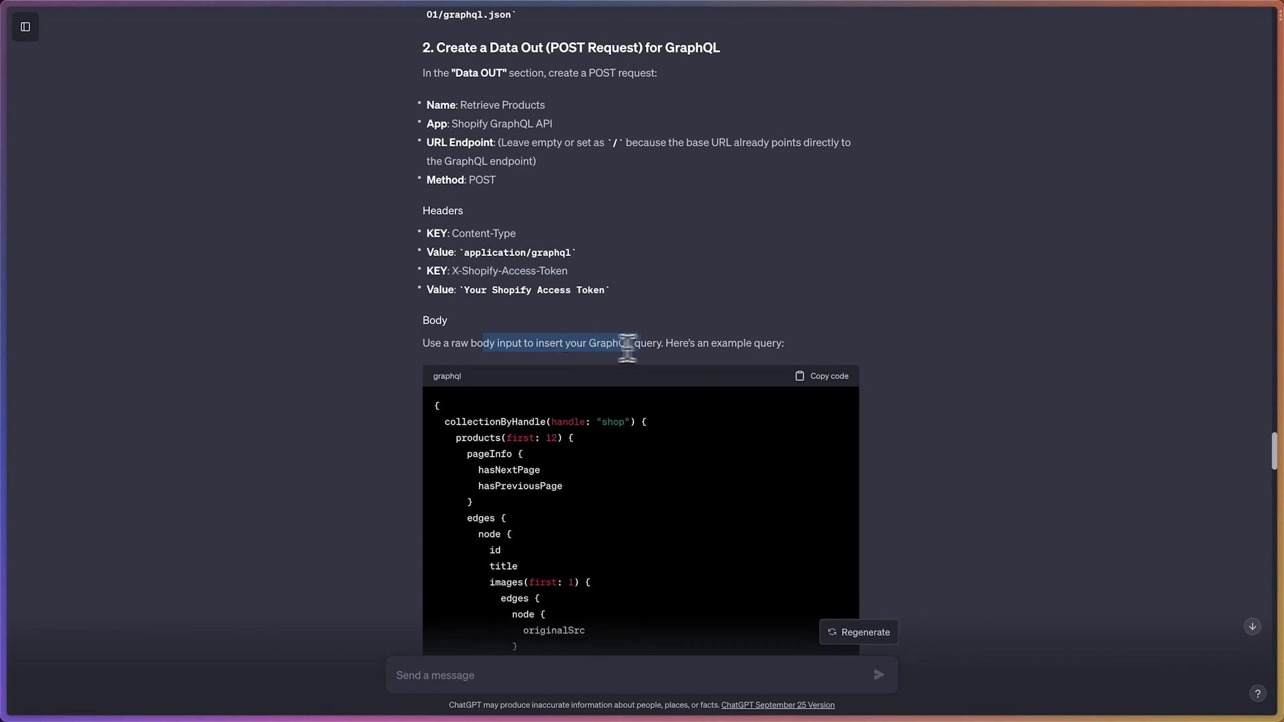
{"action": "left_click_drag", "start_coordinate": [674, 348], "coordinate": [738, 354]}
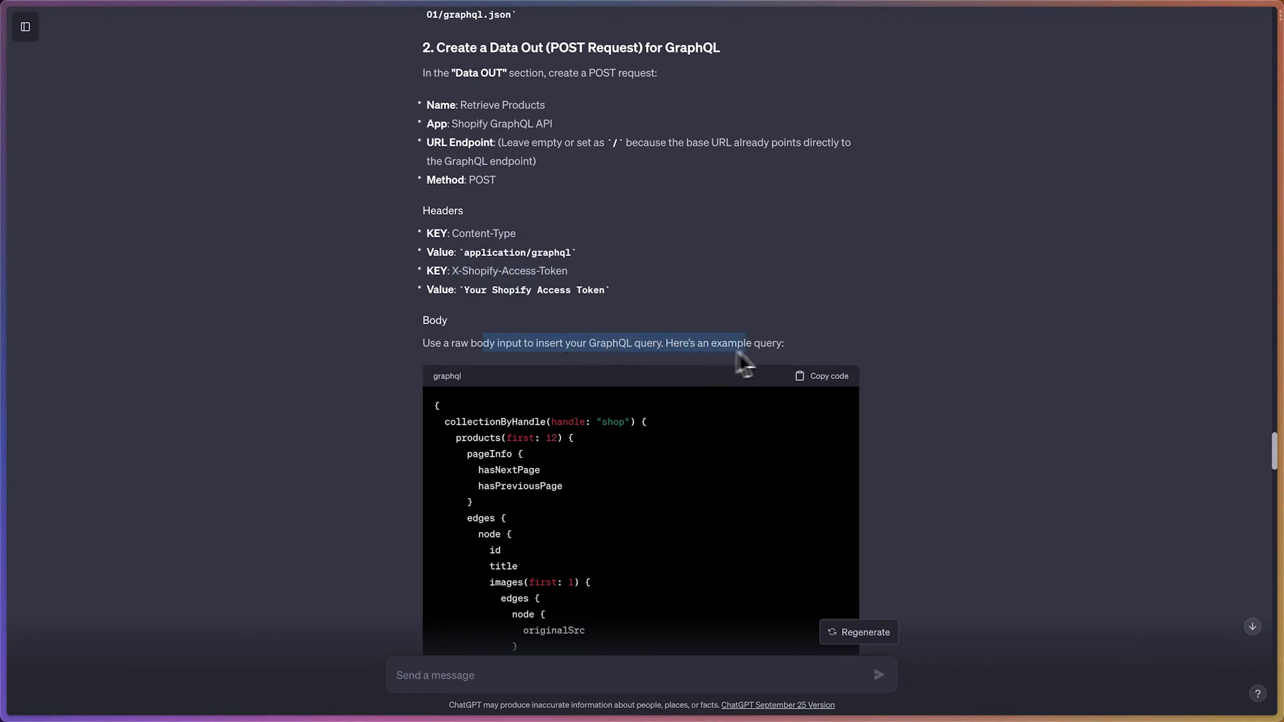
{"action": "left_click", "coordinate": [773, 351]}
{"action": "scroll", "coordinate": [884, 326], "scroll_direction": "down", "scroll_amount": 1}
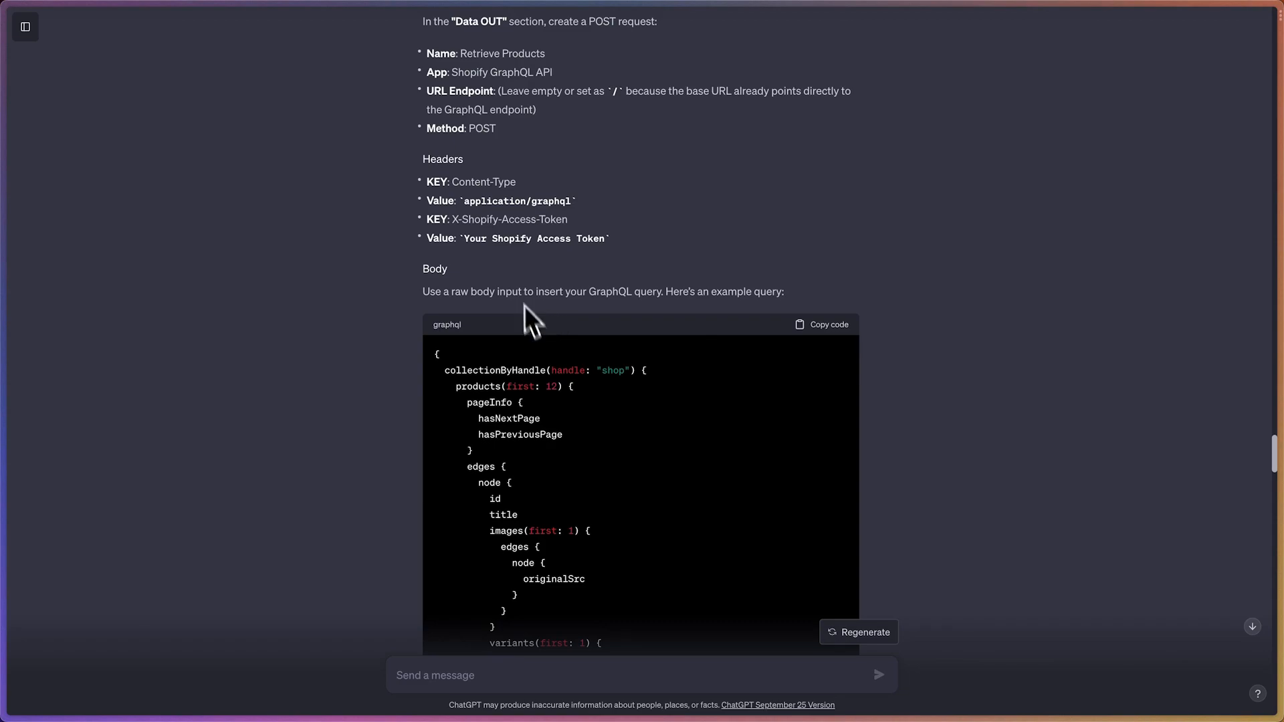
Back in Wized, enter qury as the key of the new body entry
{"action": "mouse_move", "coordinate": [2, 354]}
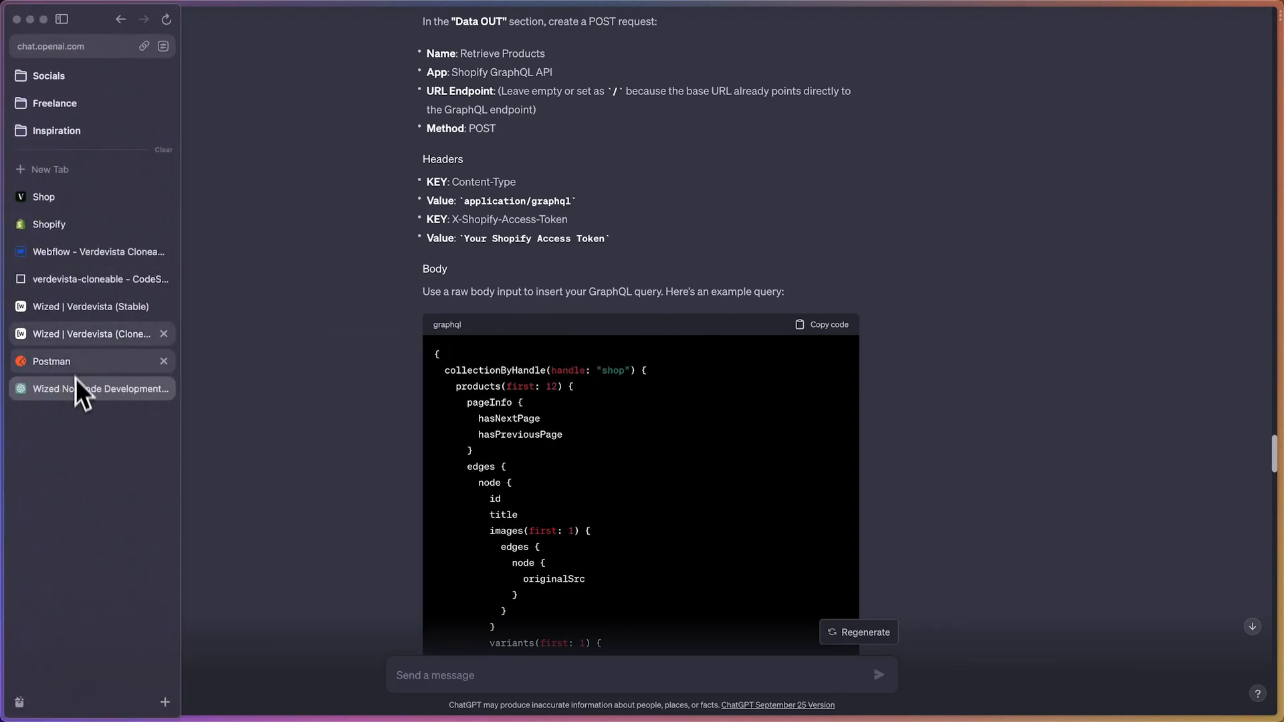
{"action": "left_click", "coordinate": [78, 338]}
{"action": "left_click", "coordinate": [244, 530]}
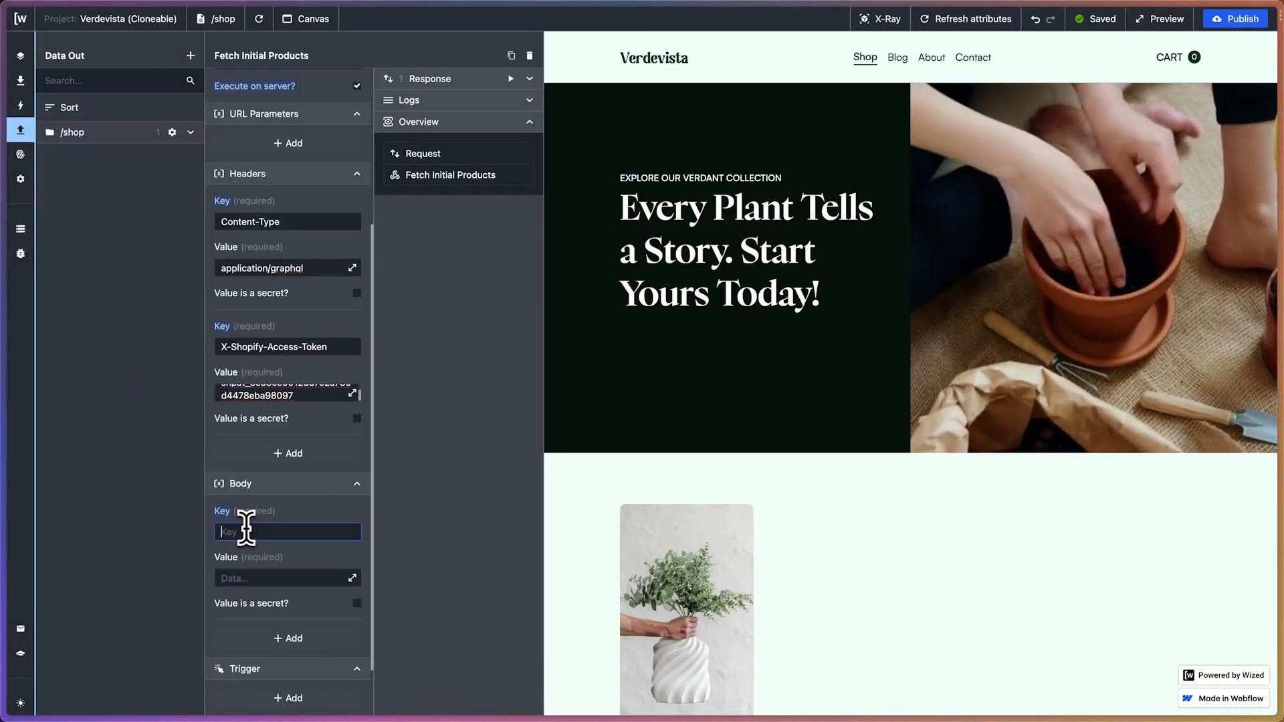
{"action": "type", "text": "qury"}
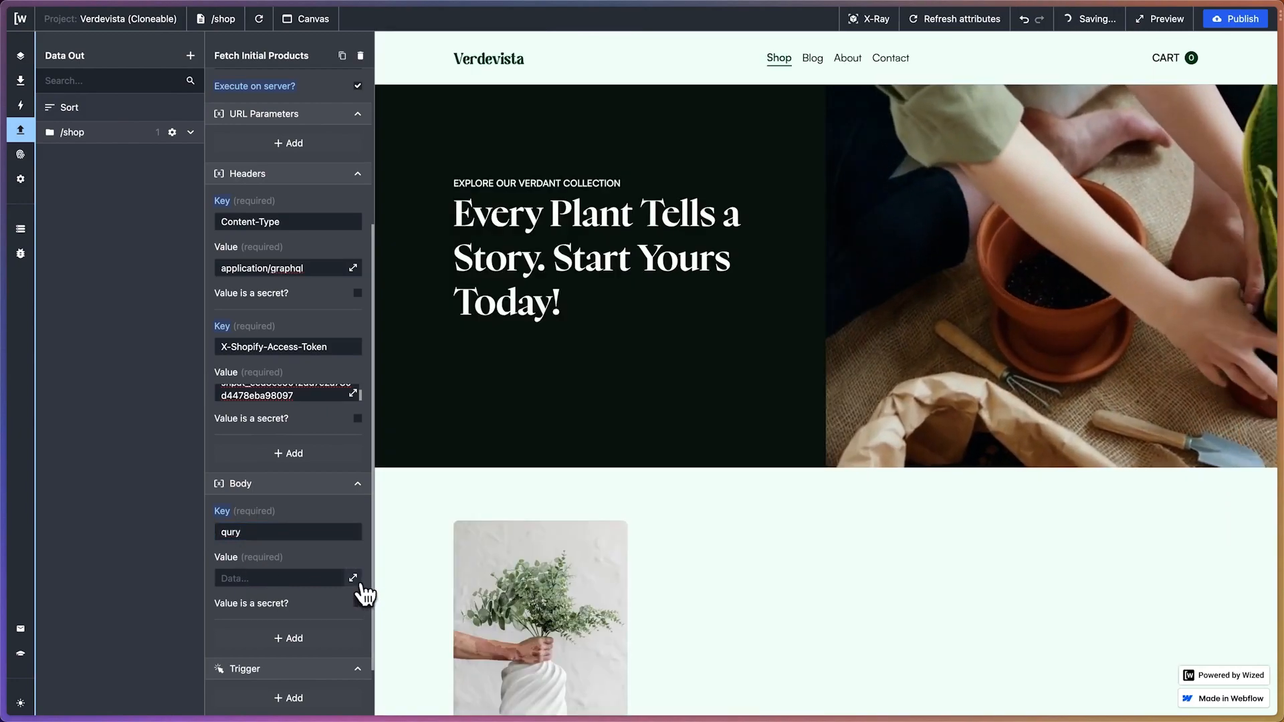
Copy ChatGPT's collectionByHandle GraphQL query and insert it as the value of the request's body entry
{"action": "left_click", "coordinate": [355, 579]}
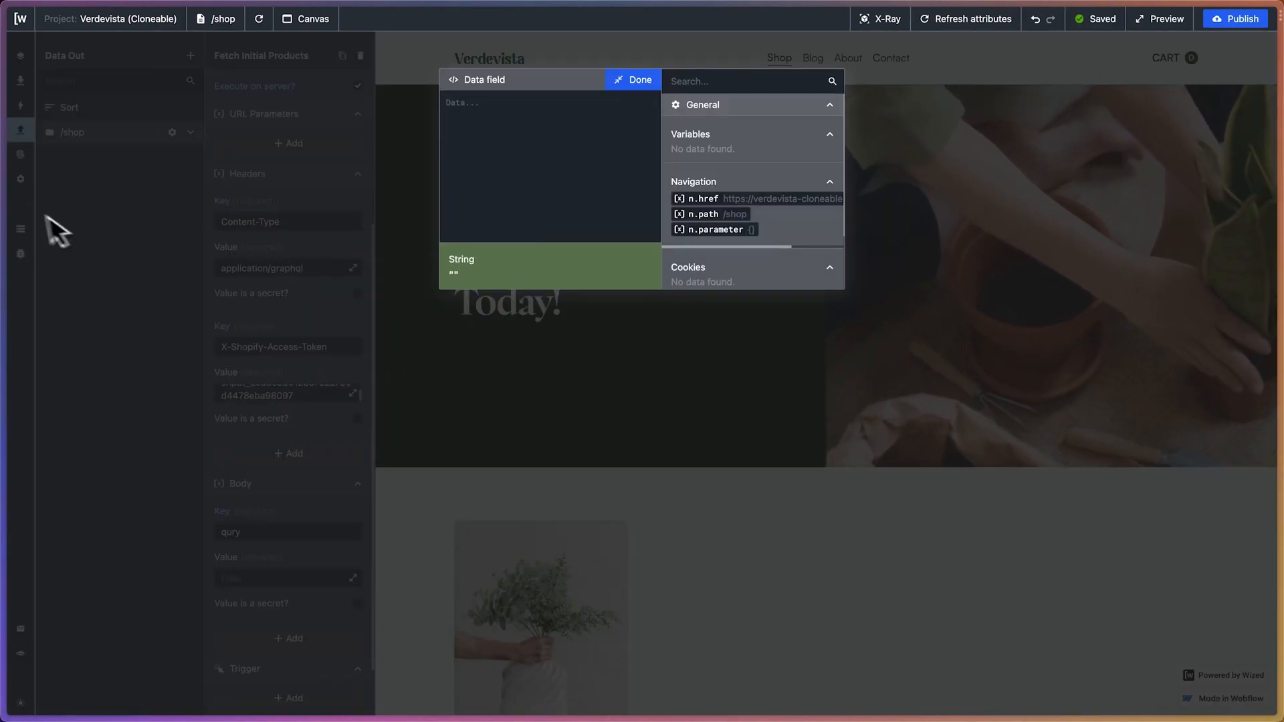
{"action": "mouse_move", "coordinate": [3, 214]}
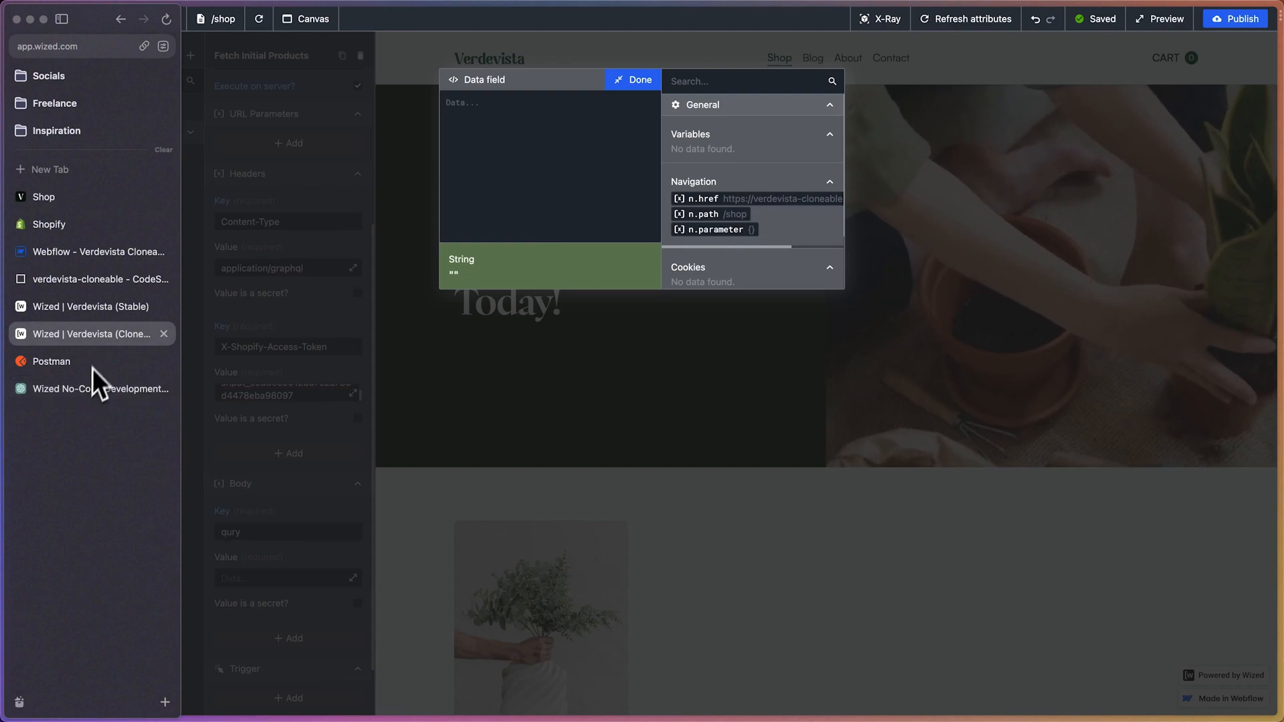
{"action": "left_click", "coordinate": [95, 388]}
{"action": "left_click", "coordinate": [826, 325]}
{"action": "mouse_move", "coordinate": [3, 334]}
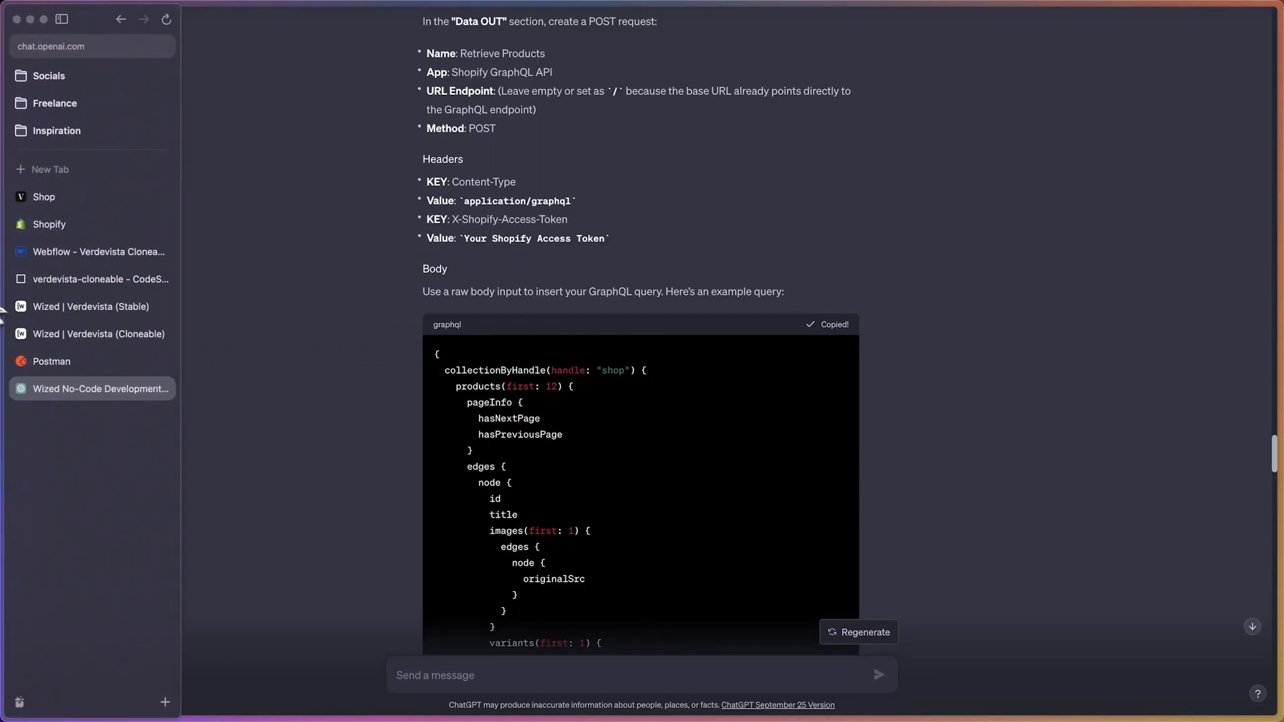
{"action": "left_click", "coordinate": [70, 343]}
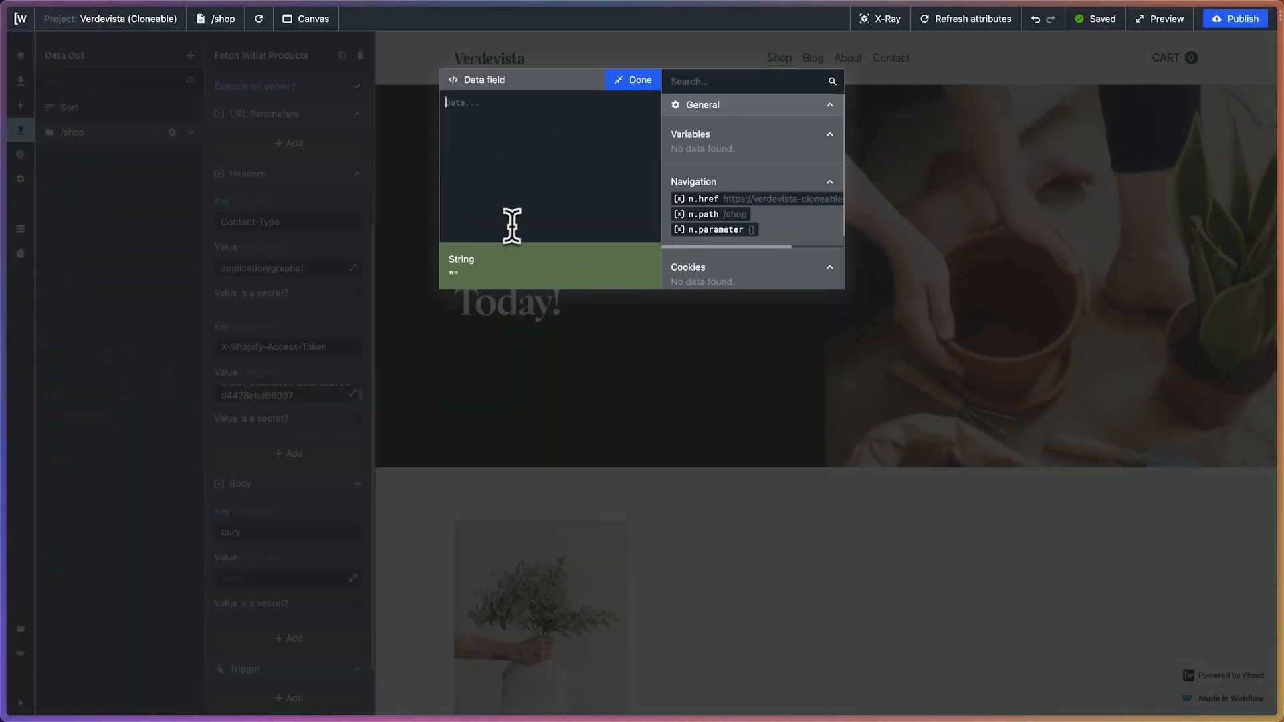
{"action": "key", "text": "super+v"}
{"action": "left_click", "coordinate": [638, 81]}
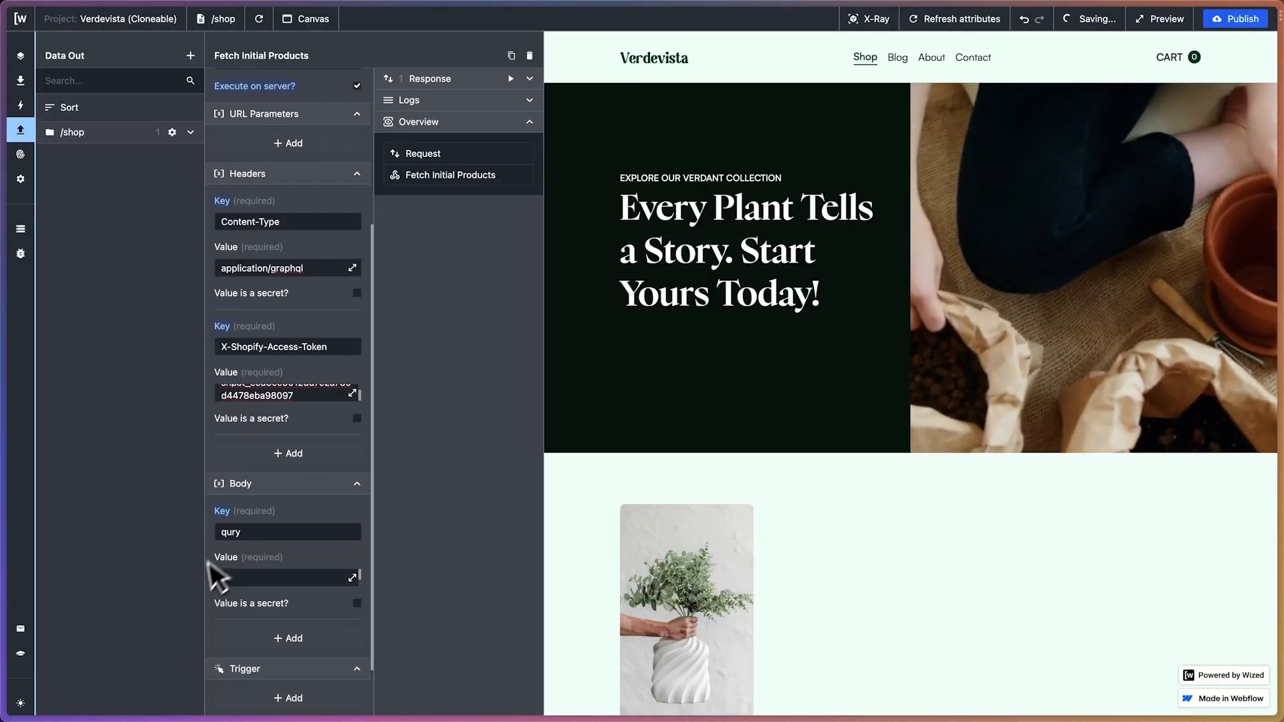
Reopen the body query to check its collection handle, and open the Shop collection in Shopify
{"action": "left_click", "coordinate": [353, 578]}
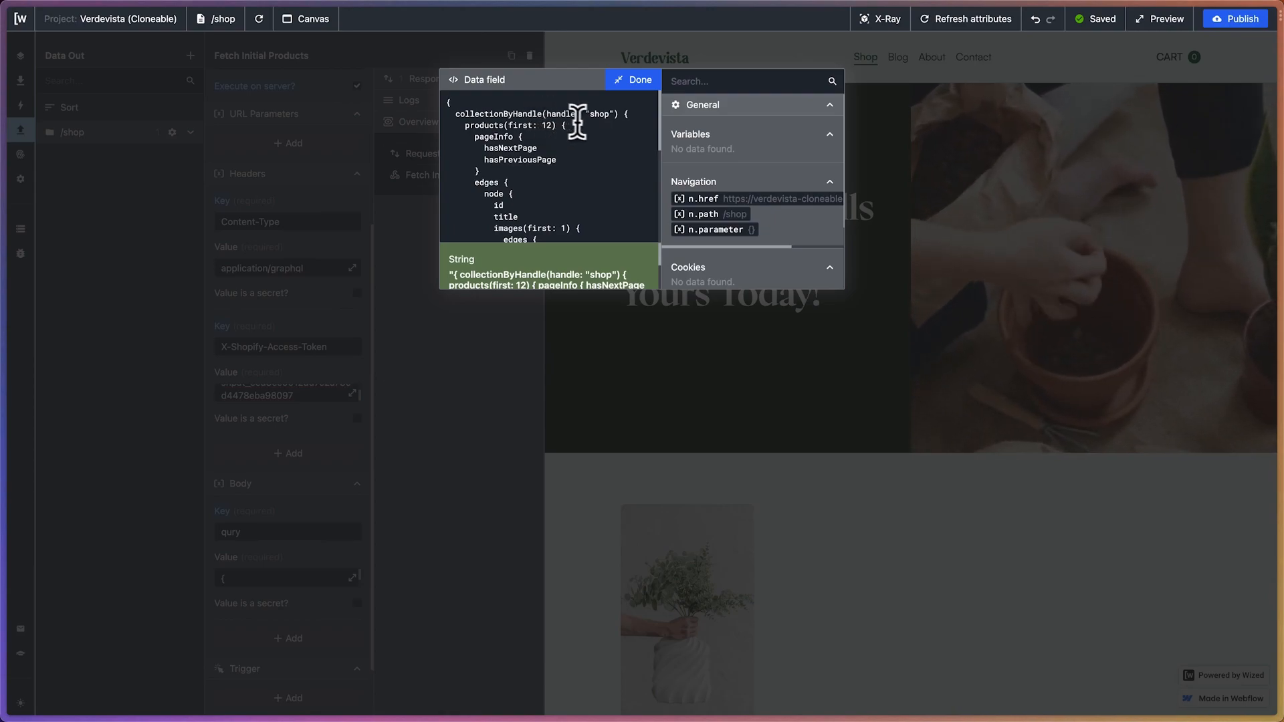
{"action": "left_click_drag", "start_coordinate": [589, 118], "coordinate": [614, 124]}
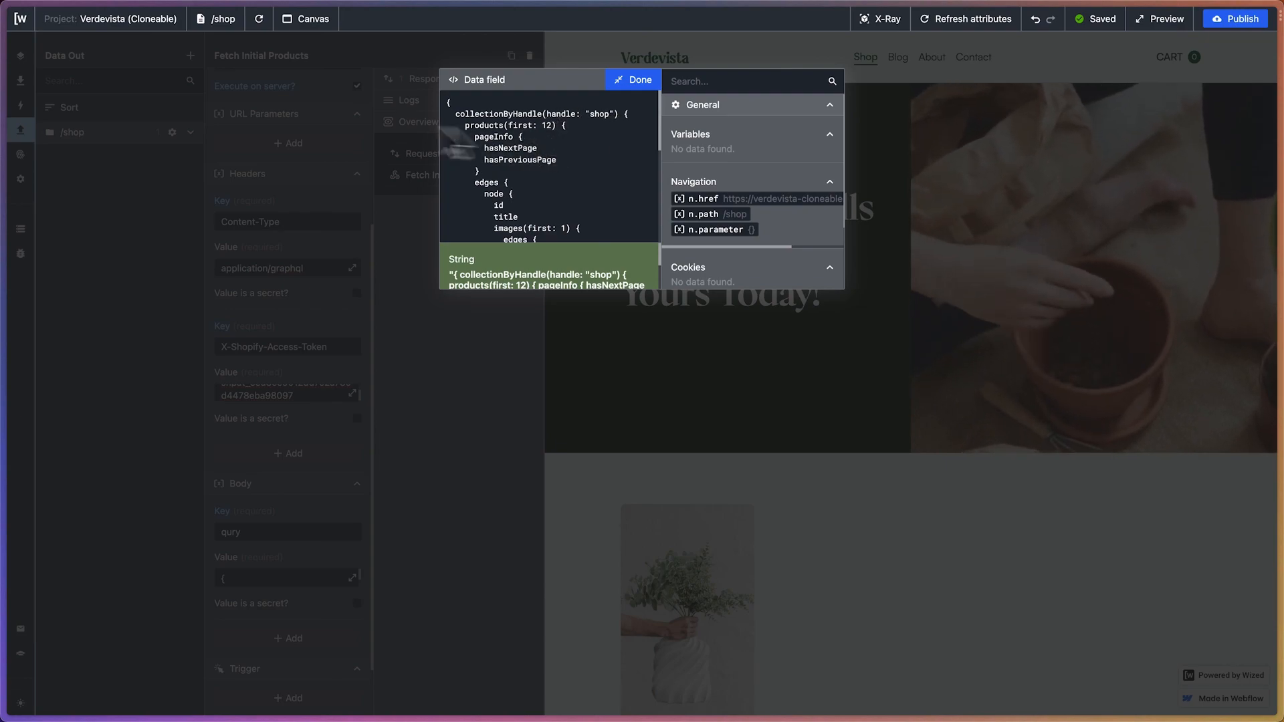
{"action": "mouse_move", "coordinate": [2, 120]}
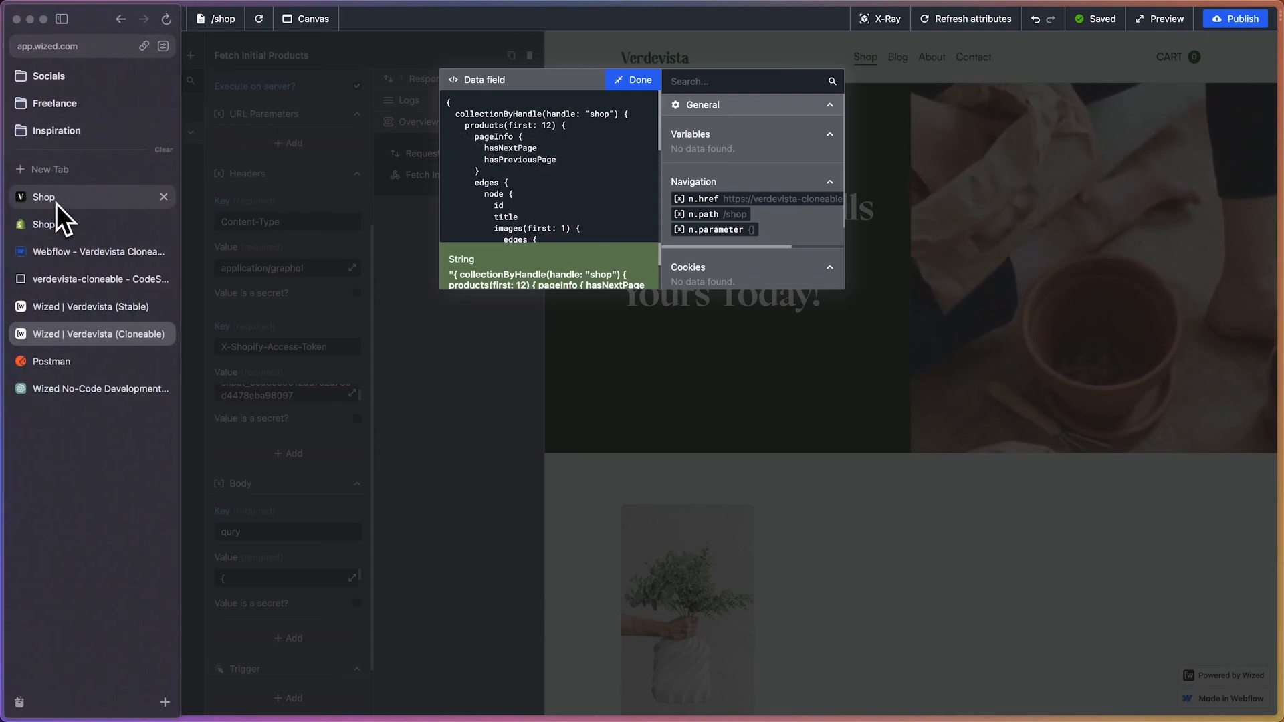
{"action": "left_click", "coordinate": [58, 222]}
{"action": "left_click", "coordinate": [1245, 76]}
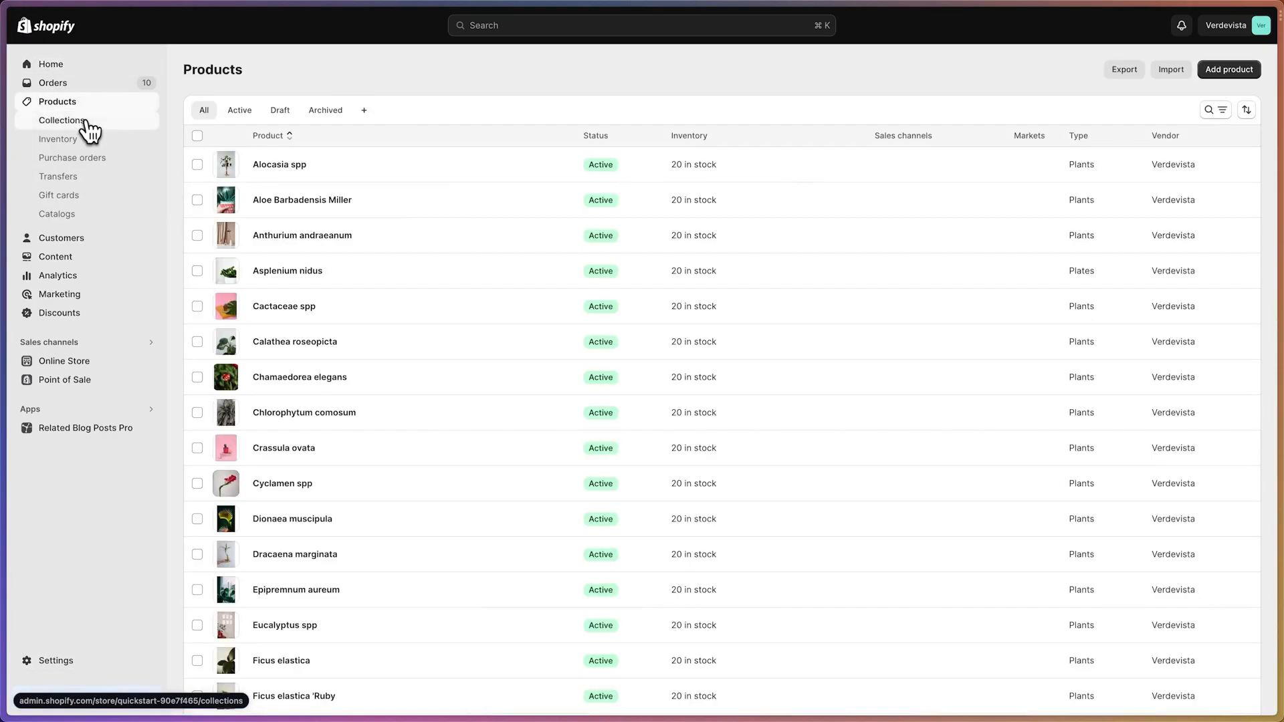
{"action": "left_click", "coordinate": [84, 122]}
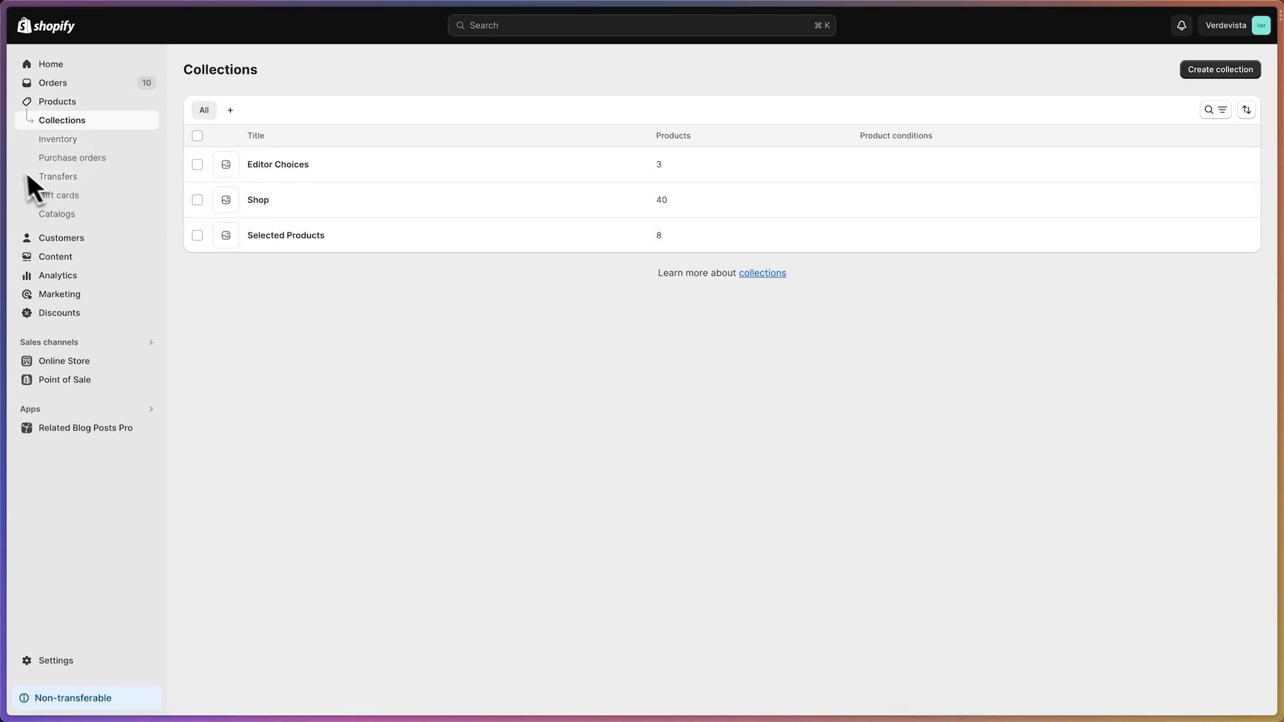
{"action": "mouse_move", "coordinate": [47, 130]}
{"action": "left_click", "coordinate": [166, 19]}
{"action": "left_click", "coordinate": [258, 200]}
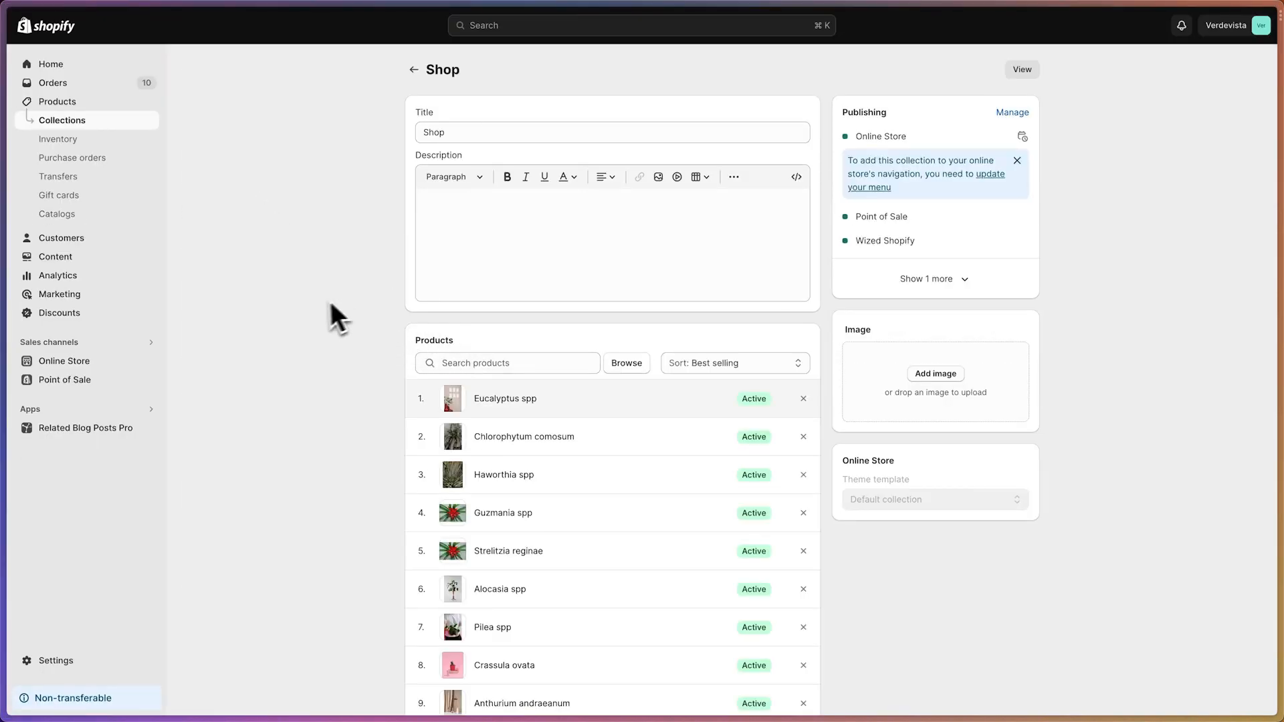
Open the Shop collection's search engine listing for editing and inspect its URL handle
{"action": "scroll", "coordinate": [358, 298], "scroll_direction": "down", "scroll_amount": 2}
{"action": "scroll", "coordinate": [359, 299], "scroll_direction": "down", "scroll_amount": 3}
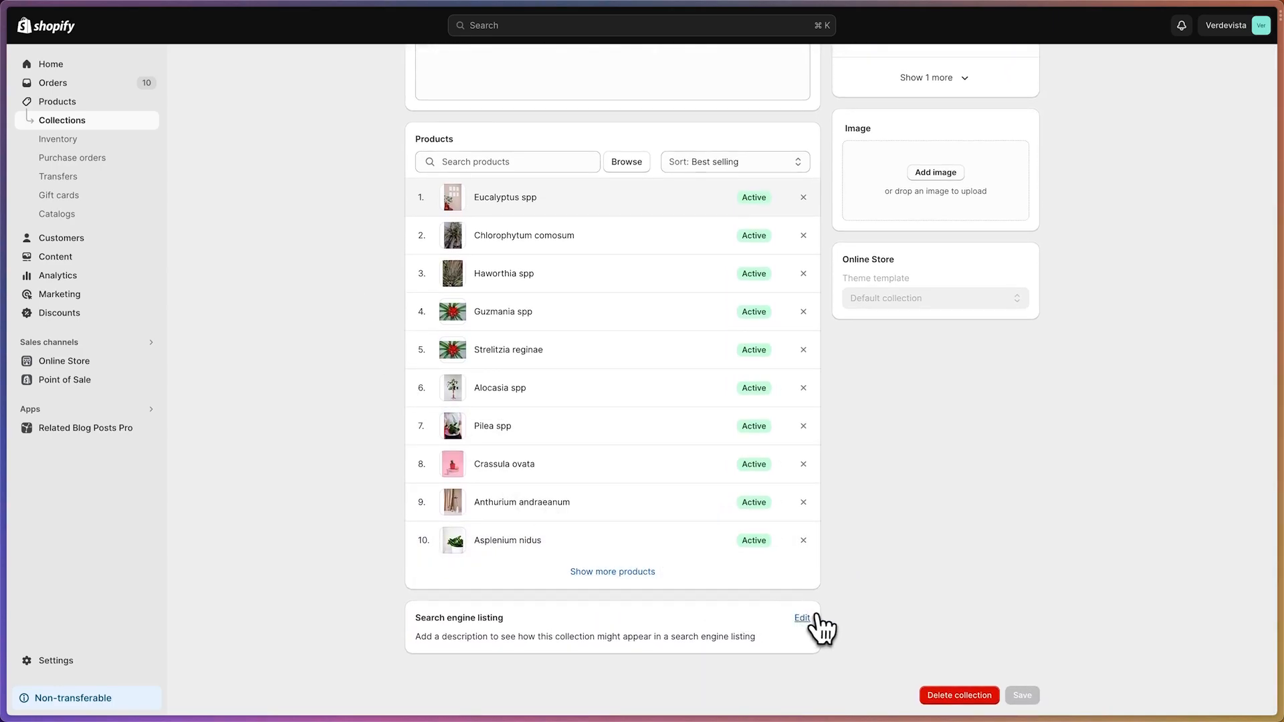
{"action": "left_click", "coordinate": [802, 619]}
{"action": "scroll", "coordinate": [689, 491], "scroll_direction": "down", "scroll_amount": 3}
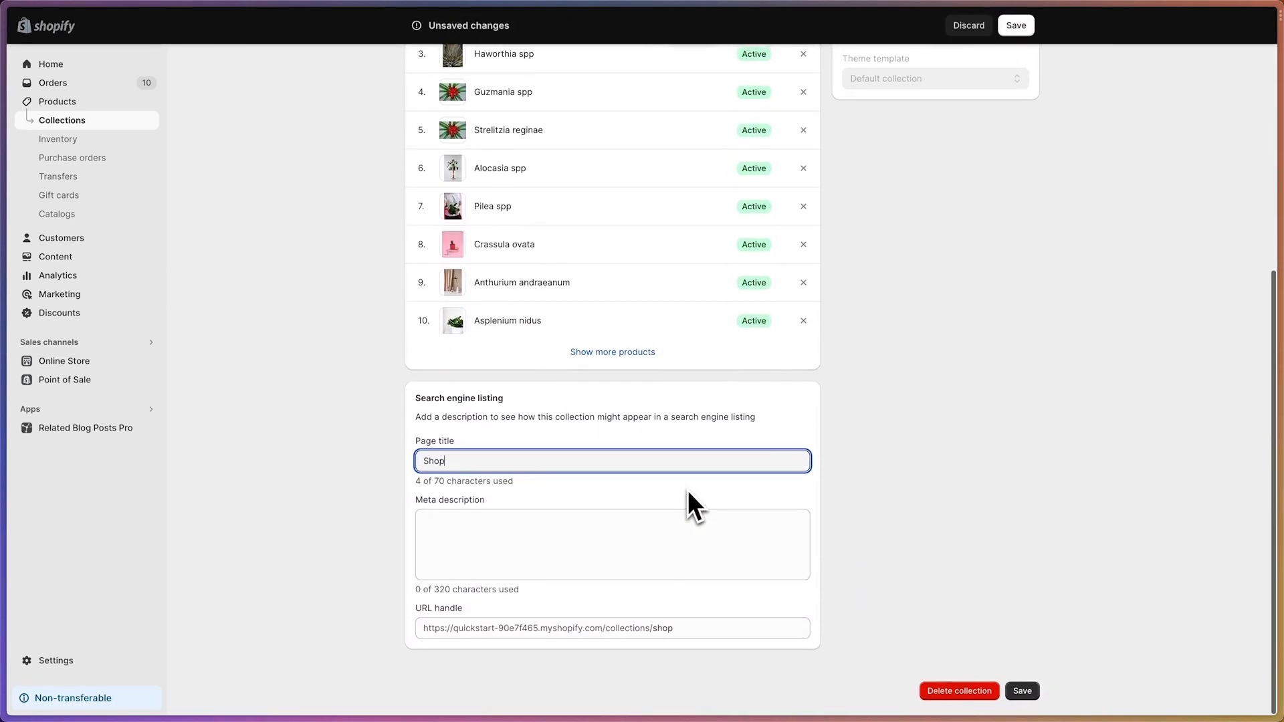
{"action": "left_click", "coordinate": [670, 635]}
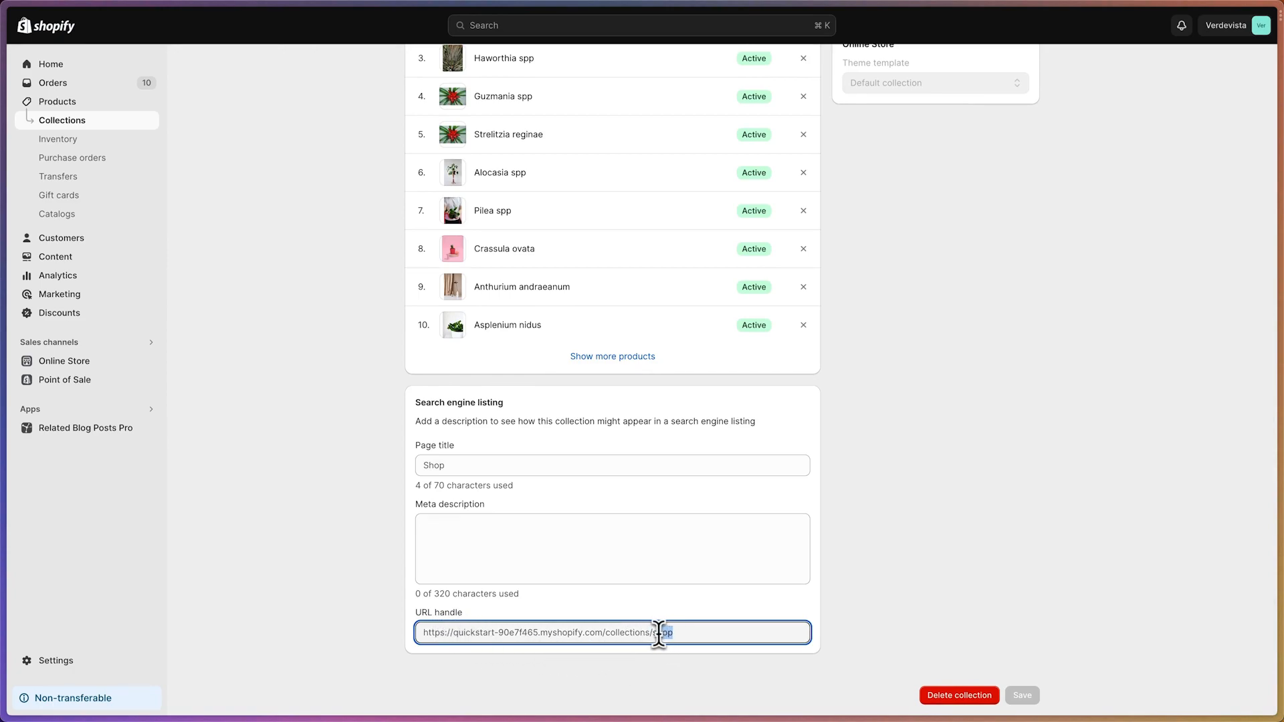
Review the Shop collection's products in Shopify and look through the product grid on the live Verdevista Shop page
{"action": "scroll", "coordinate": [666, 531], "scroll_direction": "up", "scroll_amount": 5}
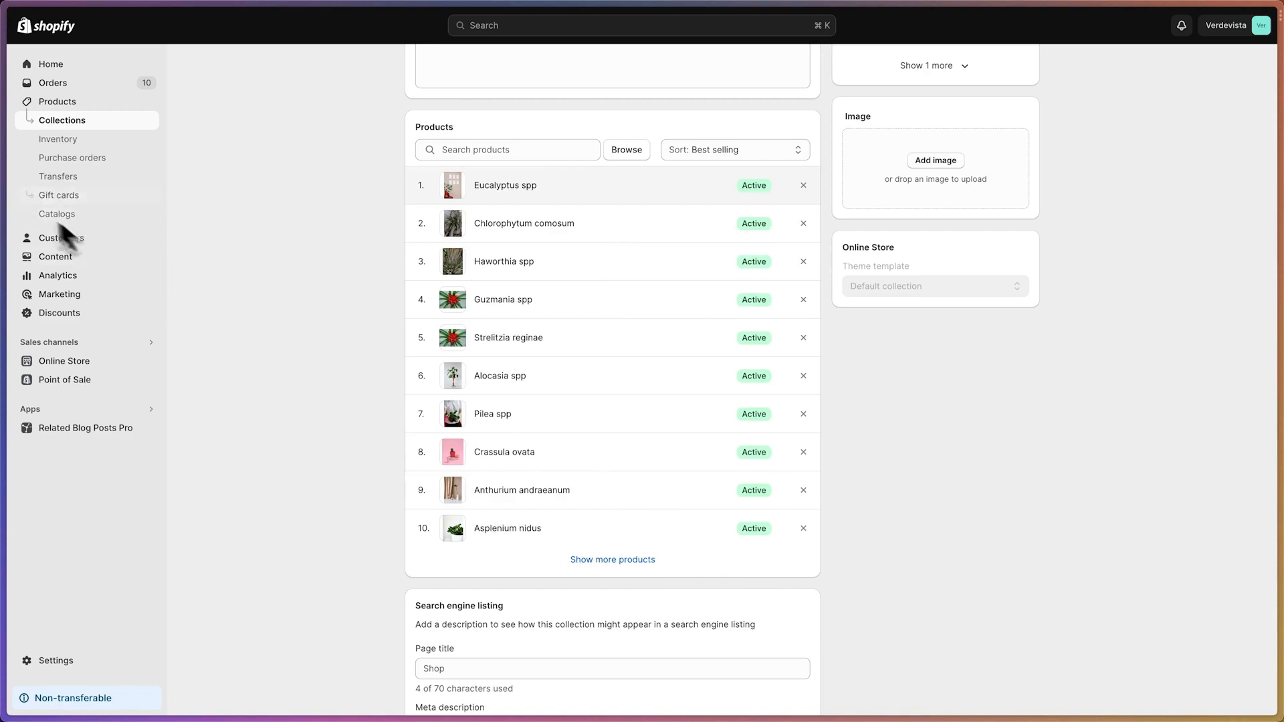
{"action": "mouse_move", "coordinate": [6, 192]}
{"action": "left_click", "coordinate": [65, 197]}
{"action": "scroll", "coordinate": [572, 346], "scroll_direction": "down", "scroll_amount": 10}
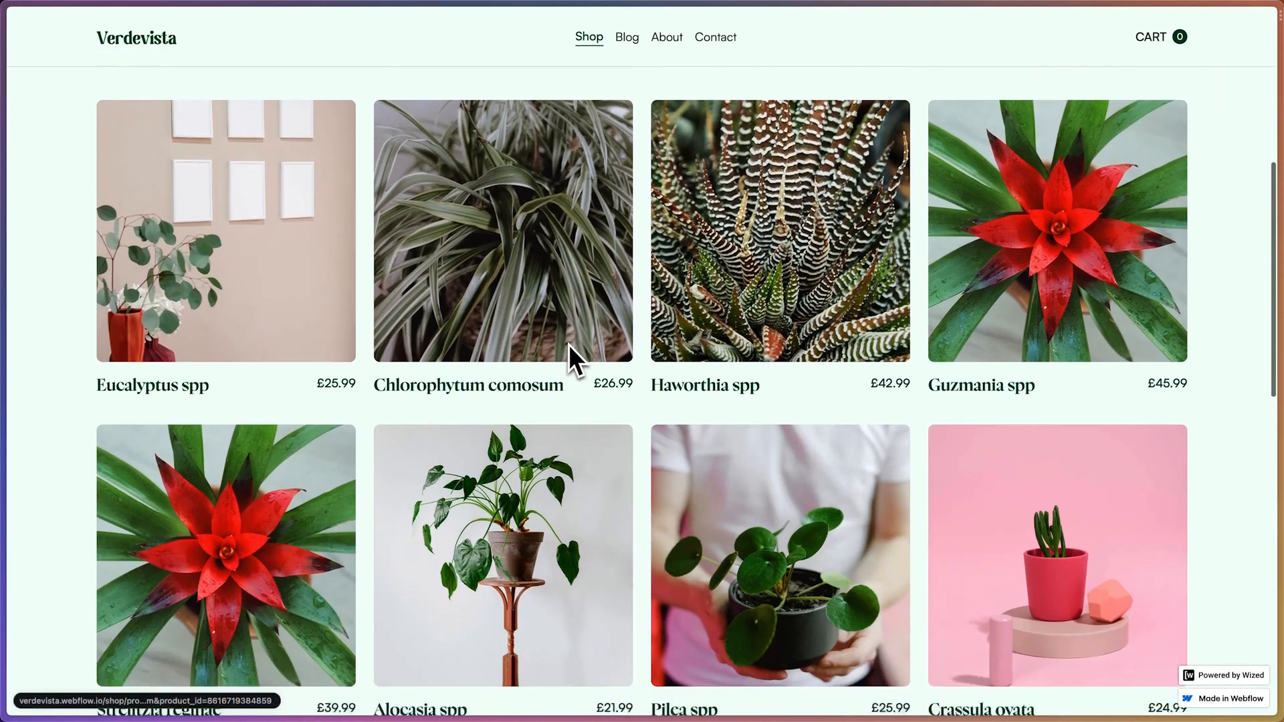
{"action": "scroll", "coordinate": [579, 348], "scroll_direction": "up", "scroll_amount": 2}
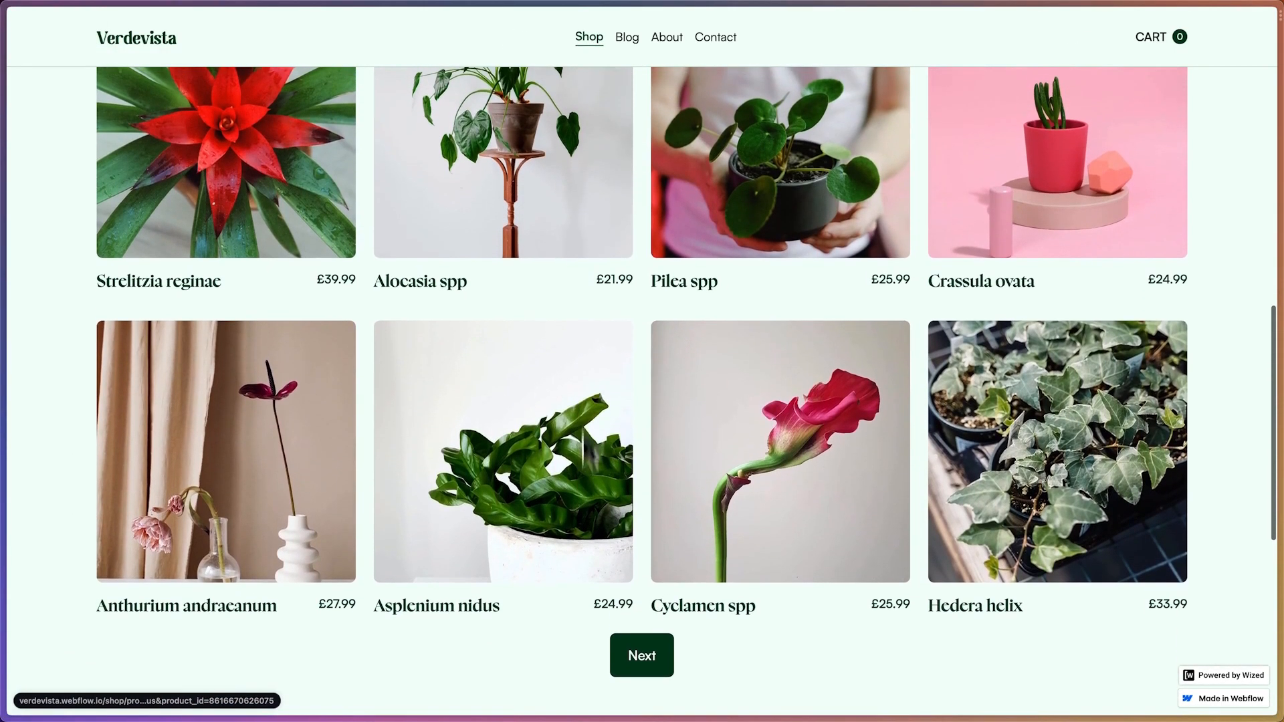
{"action": "scroll", "coordinate": [682, 206], "scroll_direction": "up", "scroll_amount": 10}
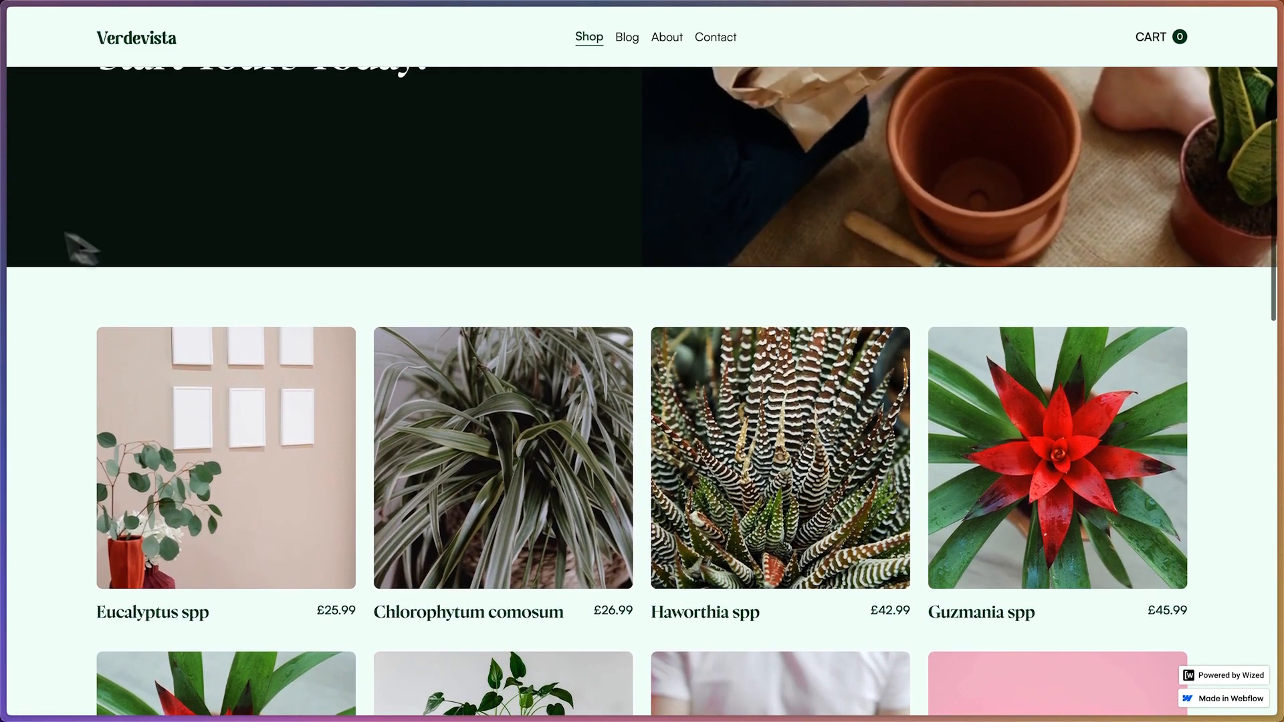
Back in Wized, read through the body's GraphQL query from pageInfo to the variant price, and close the data field editor
{"action": "mouse_move", "coordinate": [9, 215]}
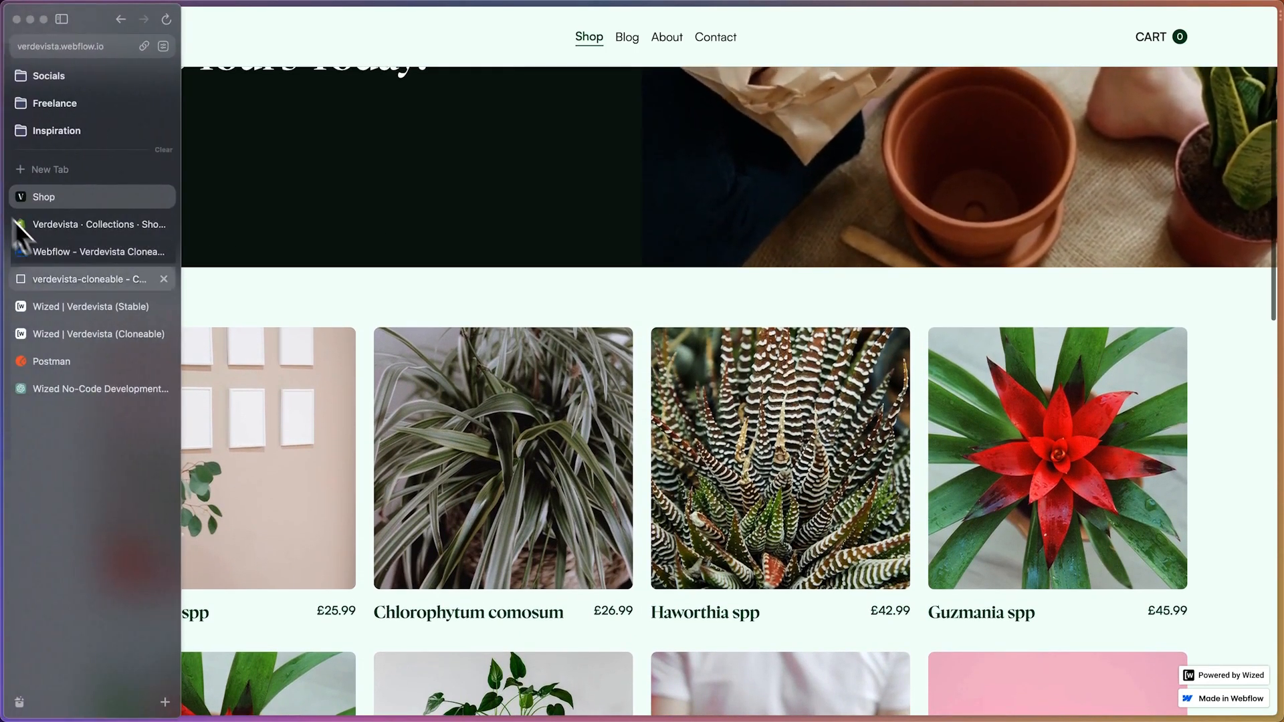
{"action": "left_click", "coordinate": [69, 334]}
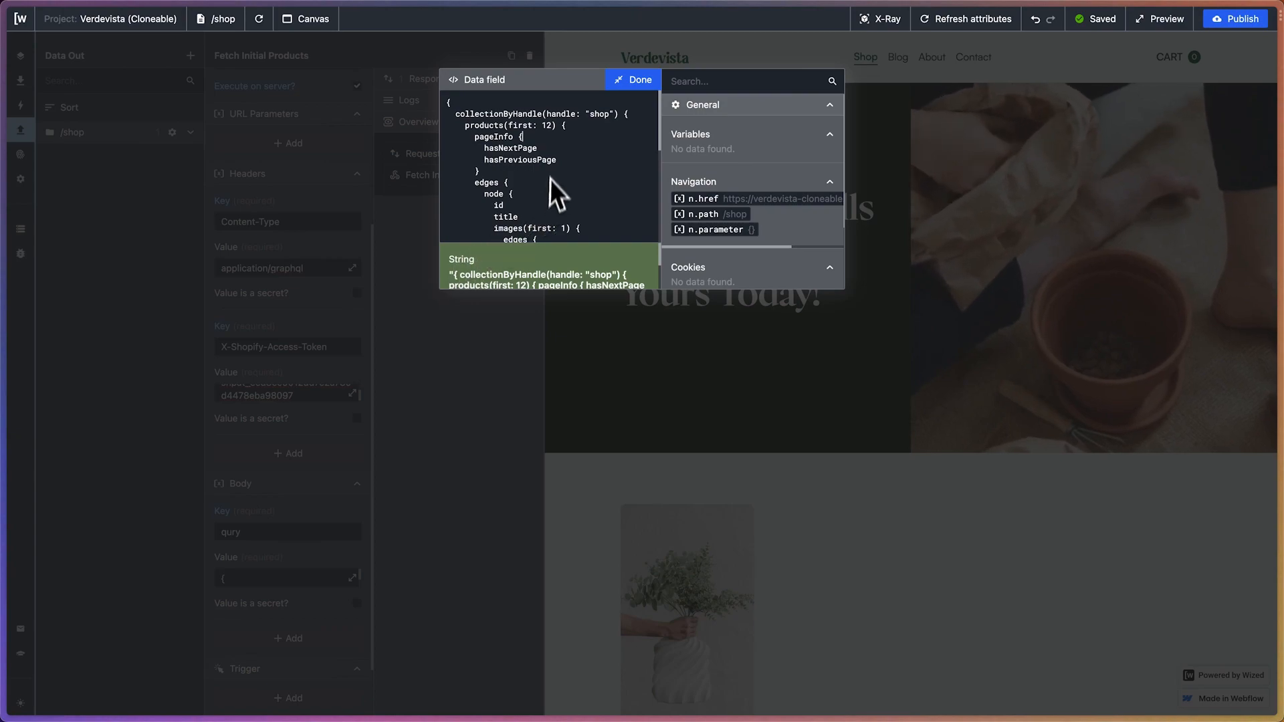
{"action": "left_click", "coordinate": [529, 139]}
{"action": "scroll", "coordinate": [523, 137], "scroll_direction": "down", "scroll_amount": 1}
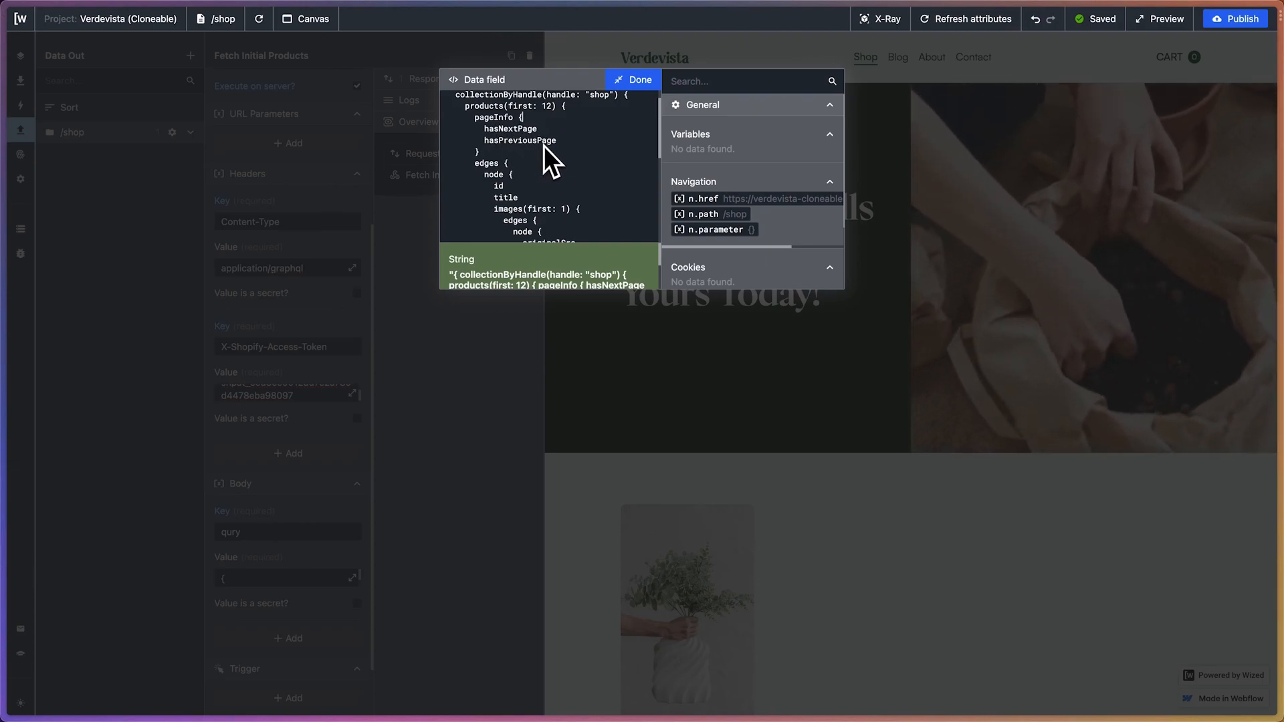
{"action": "scroll", "coordinate": [543, 146], "scroll_direction": "down", "scroll_amount": 3}
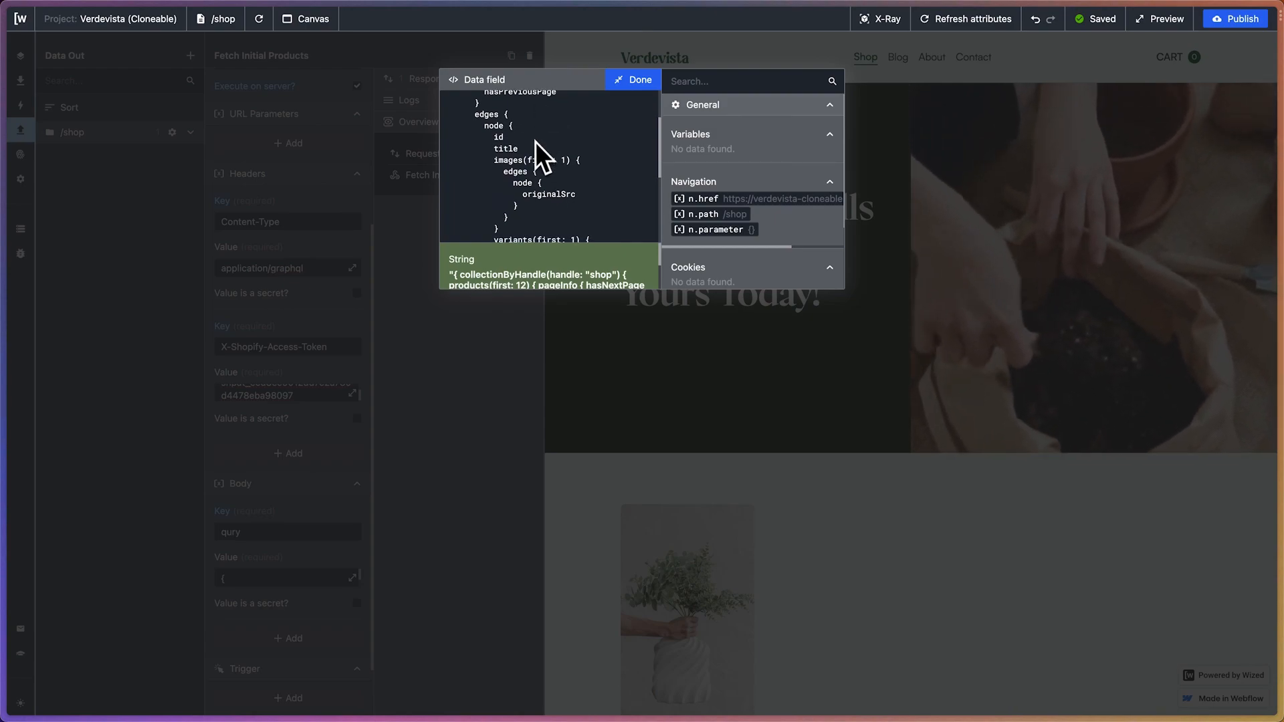
{"action": "scroll", "coordinate": [535, 142], "scroll_direction": "down", "scroll_amount": 1}
{"action": "scroll", "coordinate": [497, 111], "scroll_direction": "up", "scroll_amount": 1}
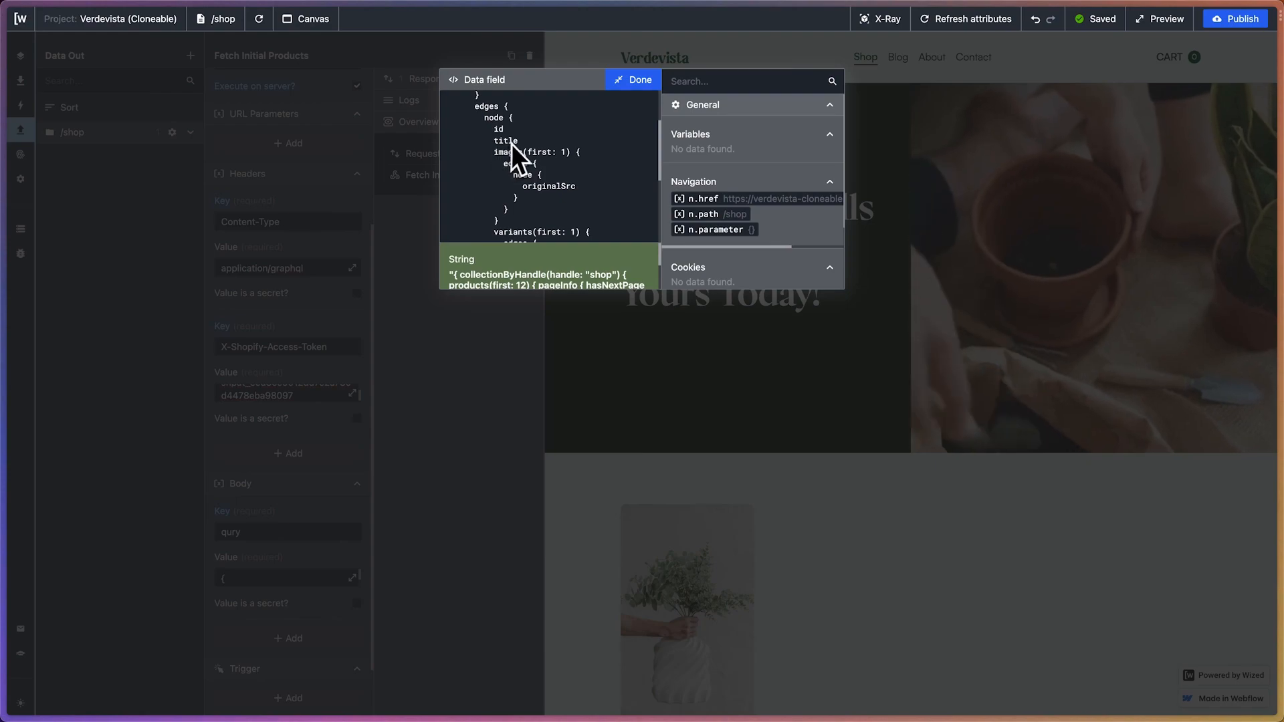
{"action": "scroll", "coordinate": [558, 151], "scroll_direction": "down", "scroll_amount": 4}
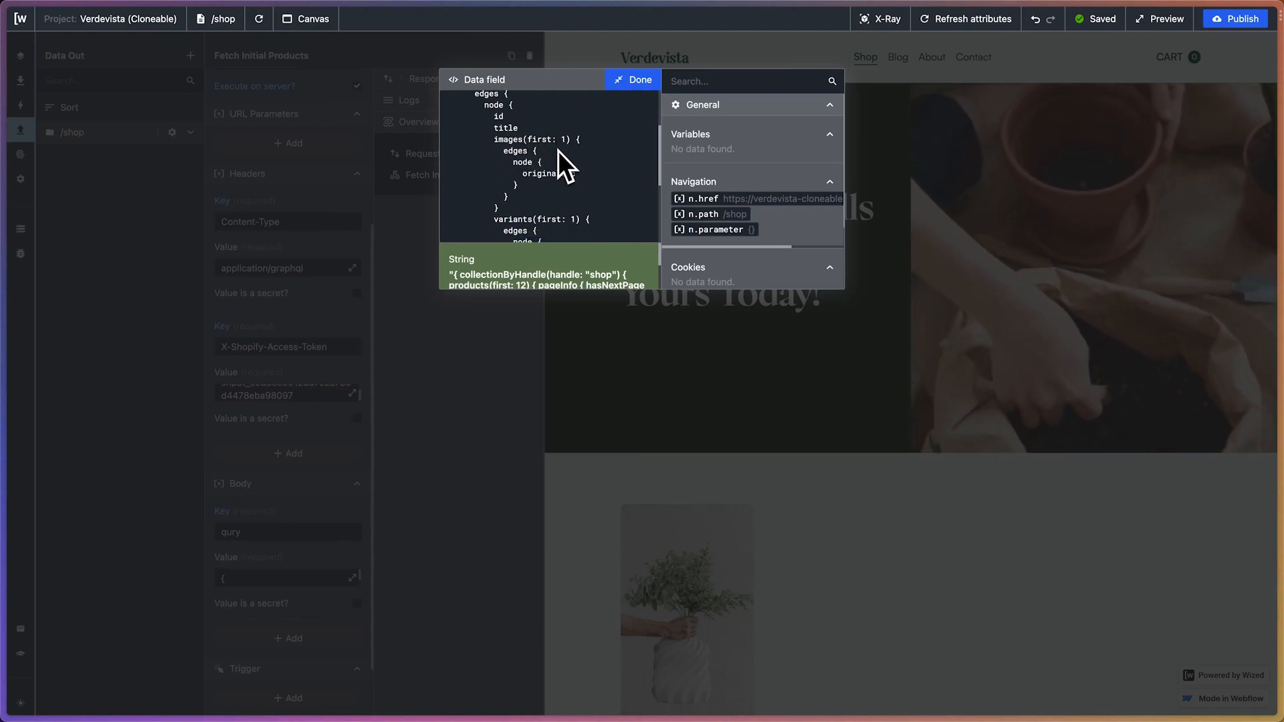
{"action": "scroll", "coordinate": [558, 150], "scroll_direction": "down", "scroll_amount": 2}
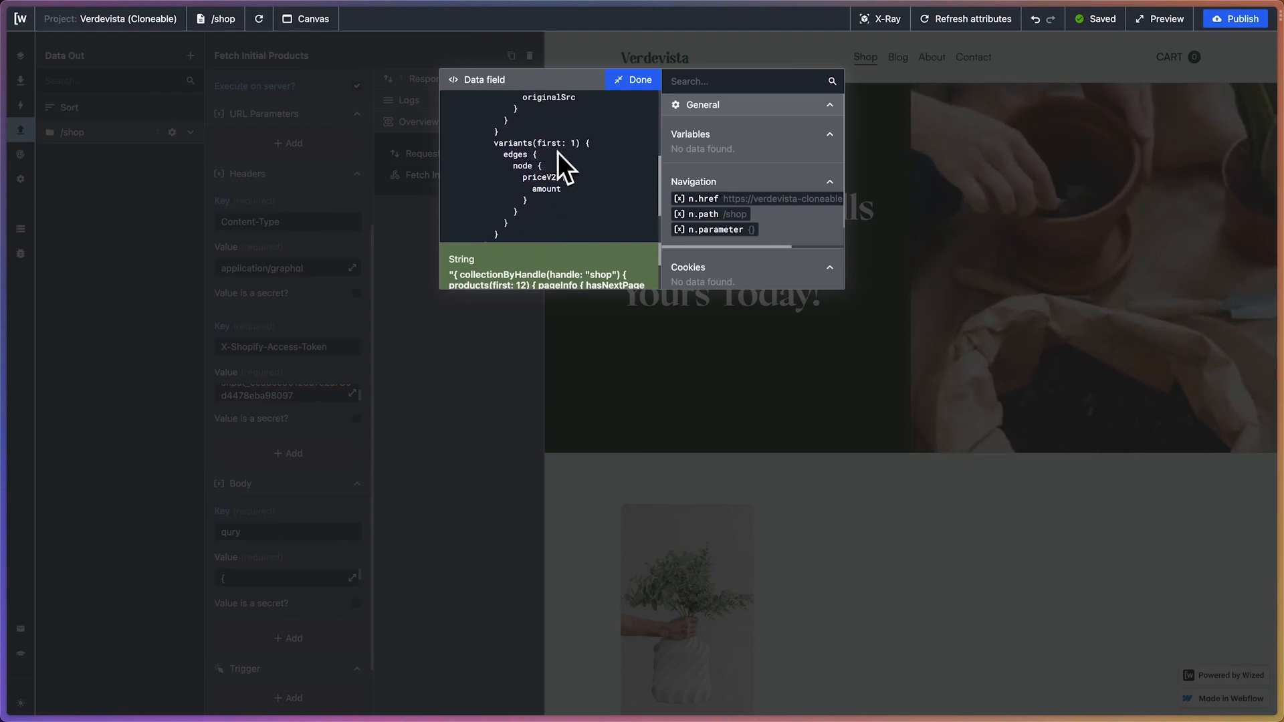
{"action": "scroll", "coordinate": [562, 179], "scroll_direction": "down", "scroll_amount": 2}
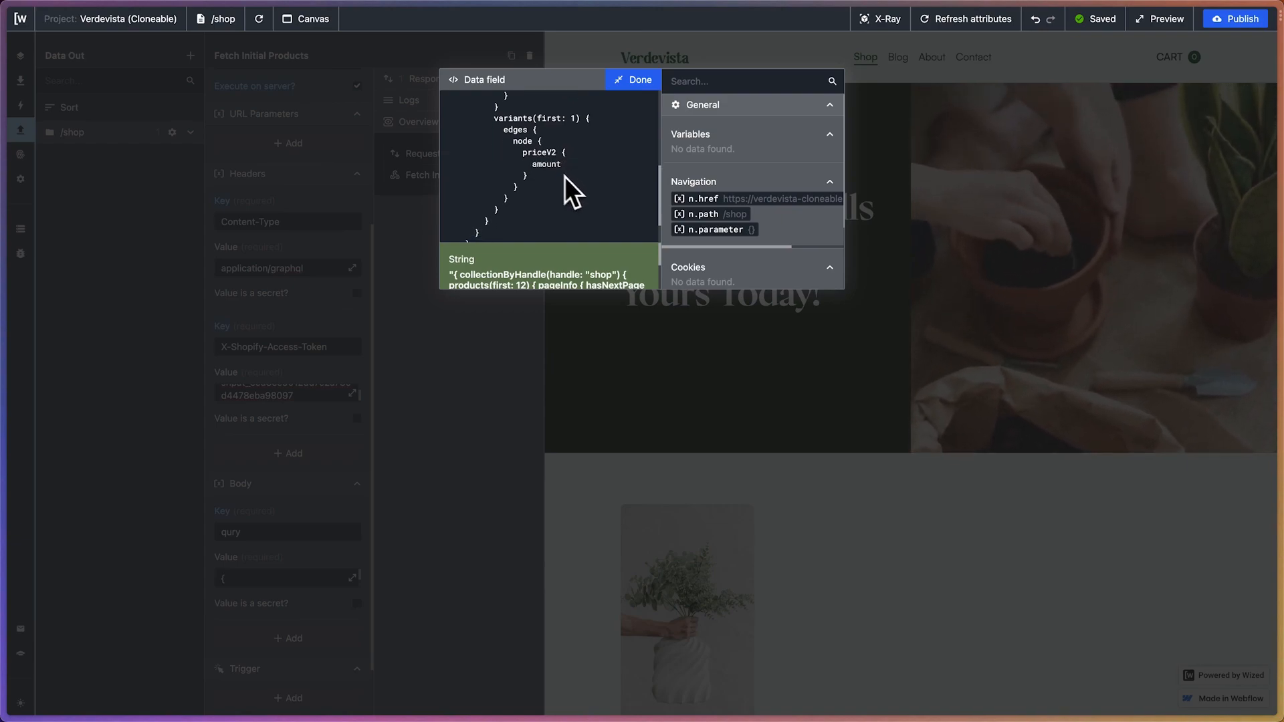
{"action": "scroll", "coordinate": [541, 175], "scroll_direction": "down", "scroll_amount": 2}
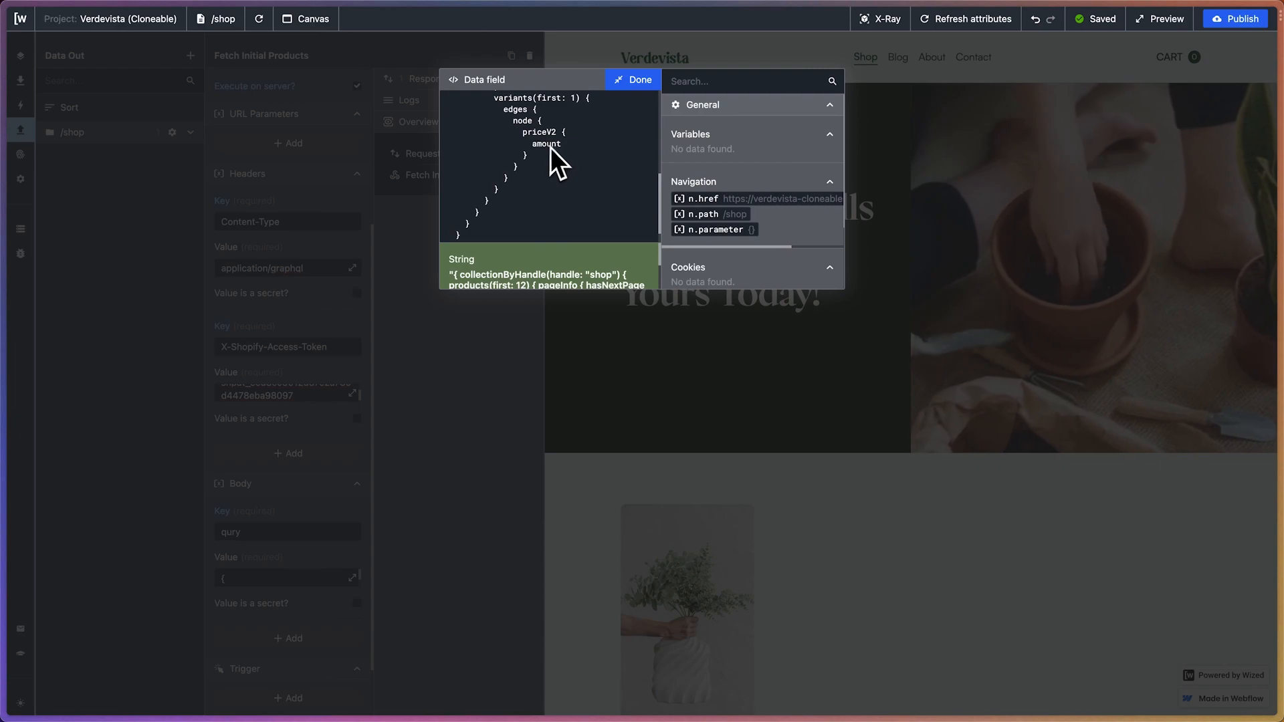
{"action": "scroll", "coordinate": [576, 126], "scroll_direction": "up", "scroll_amount": 15}
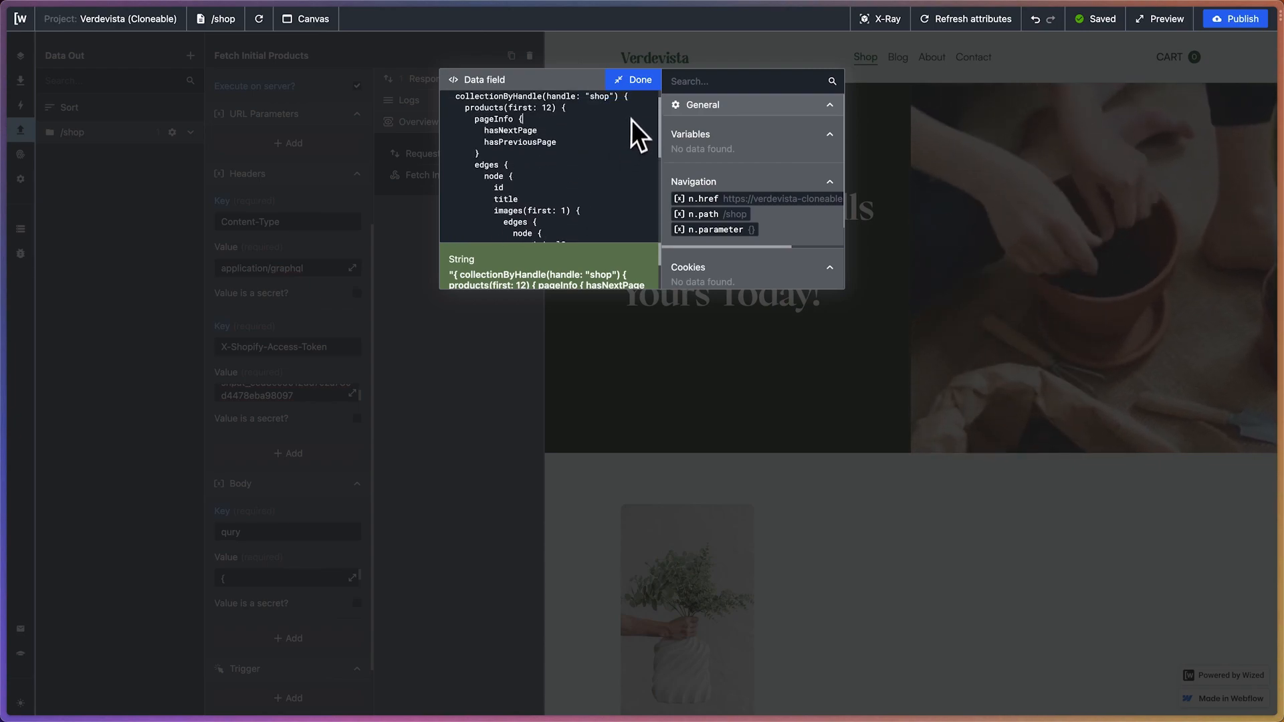
{"action": "left_click", "coordinate": [637, 81]}
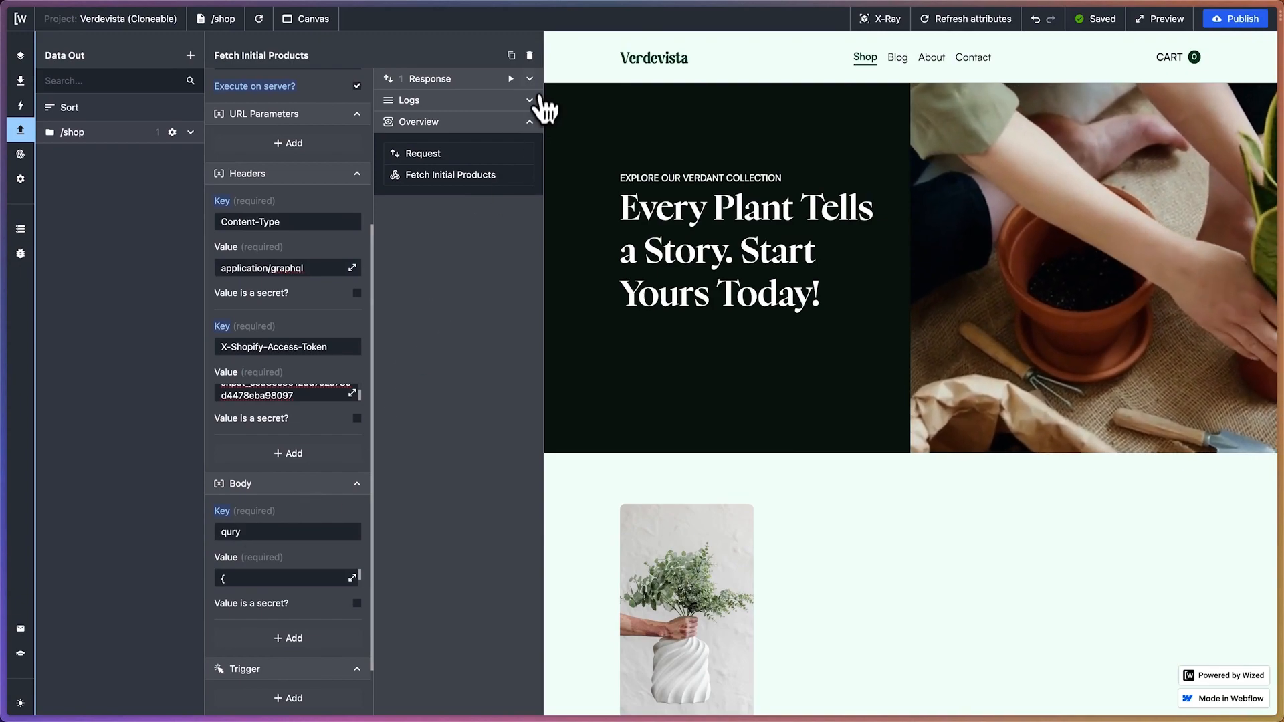
Expand the Fetch Initial Products response, run the request and inspect the full text of its result
{"action": "left_click", "coordinate": [530, 79]}
{"action": "scroll", "coordinate": [479, 180], "scroll_direction": "right", "scroll_amount": 3}
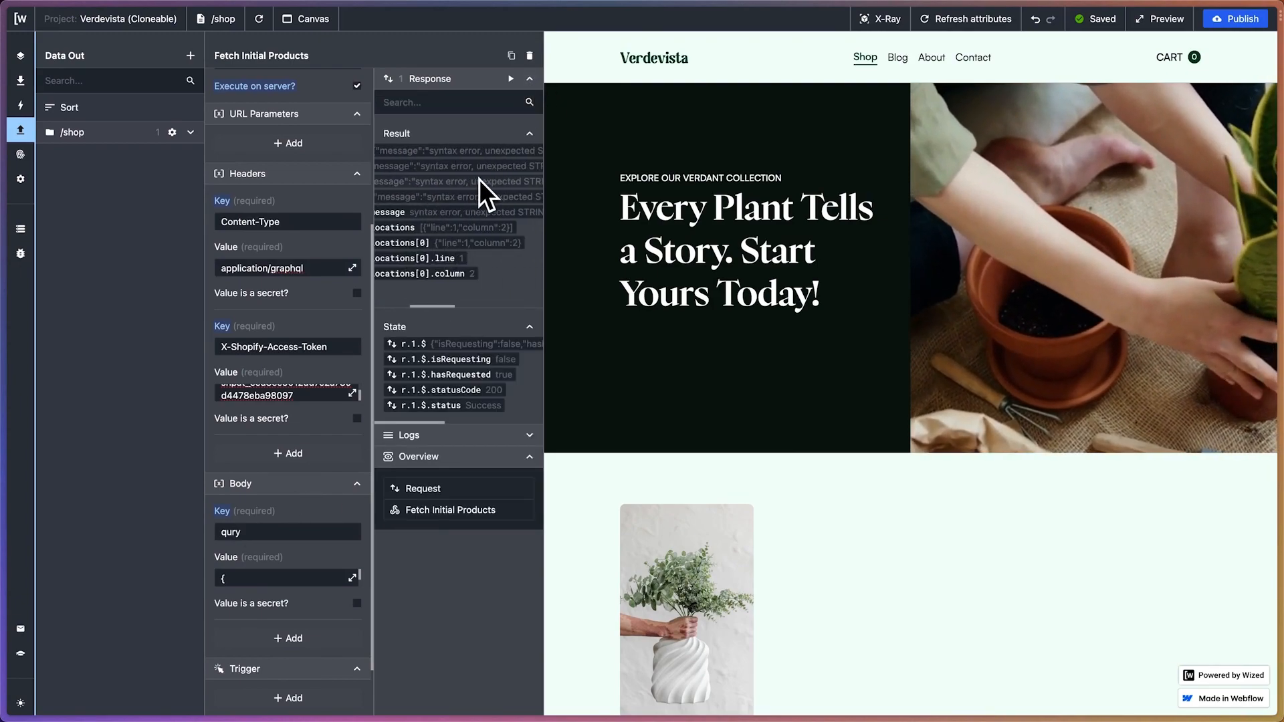
{"action": "left_click", "coordinate": [510, 79]}
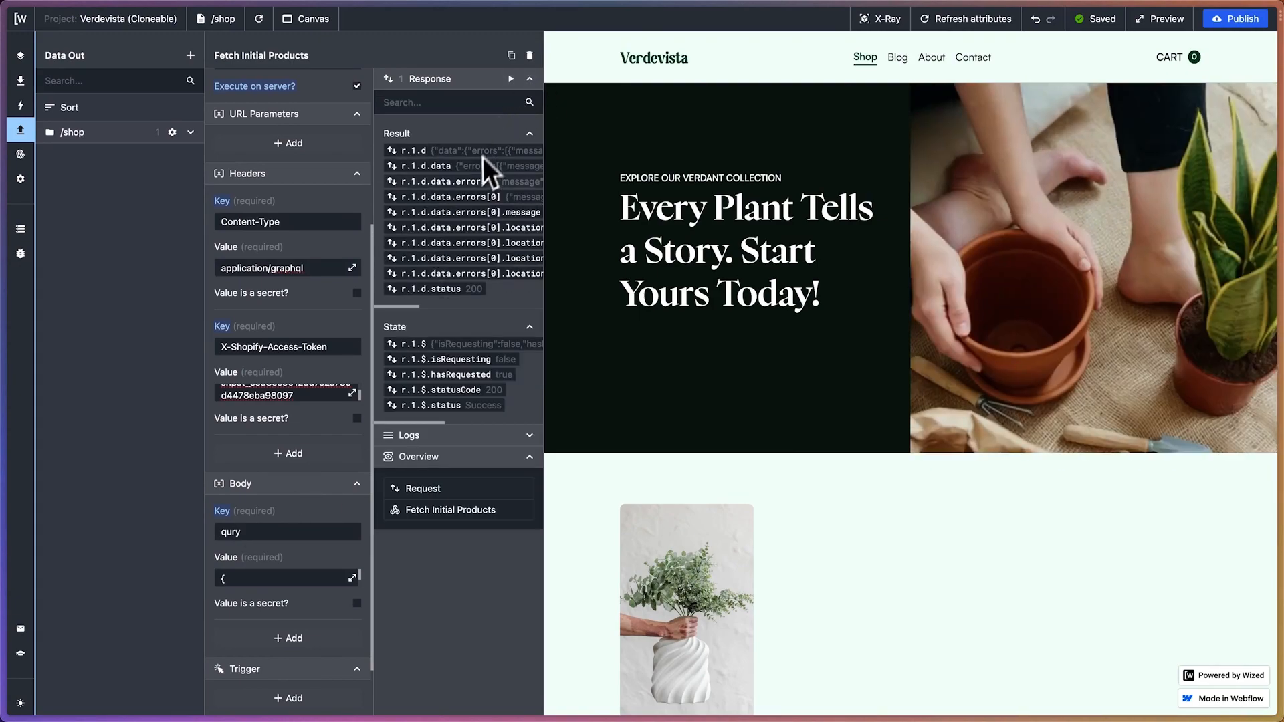
{"action": "scroll", "coordinate": [476, 171], "scroll_direction": "right", "scroll_amount": 5}
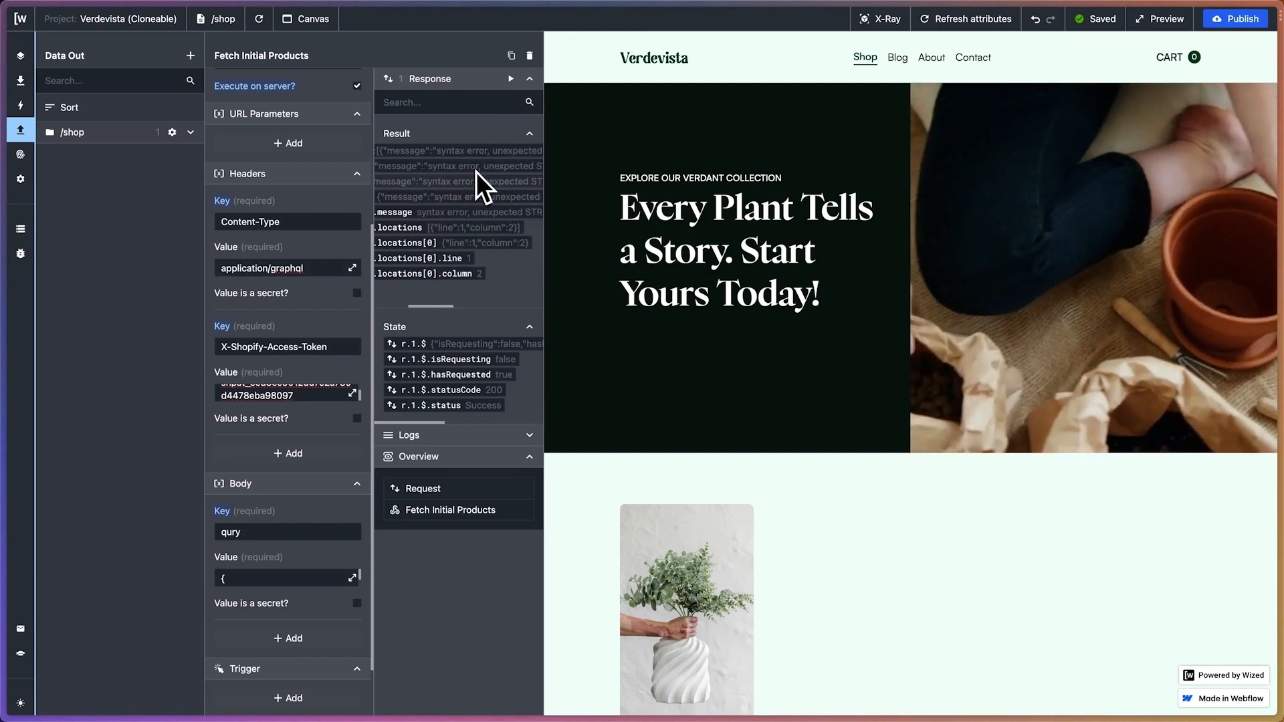
{"action": "scroll", "coordinate": [476, 171], "scroll_direction": "right", "scroll_amount": 5}
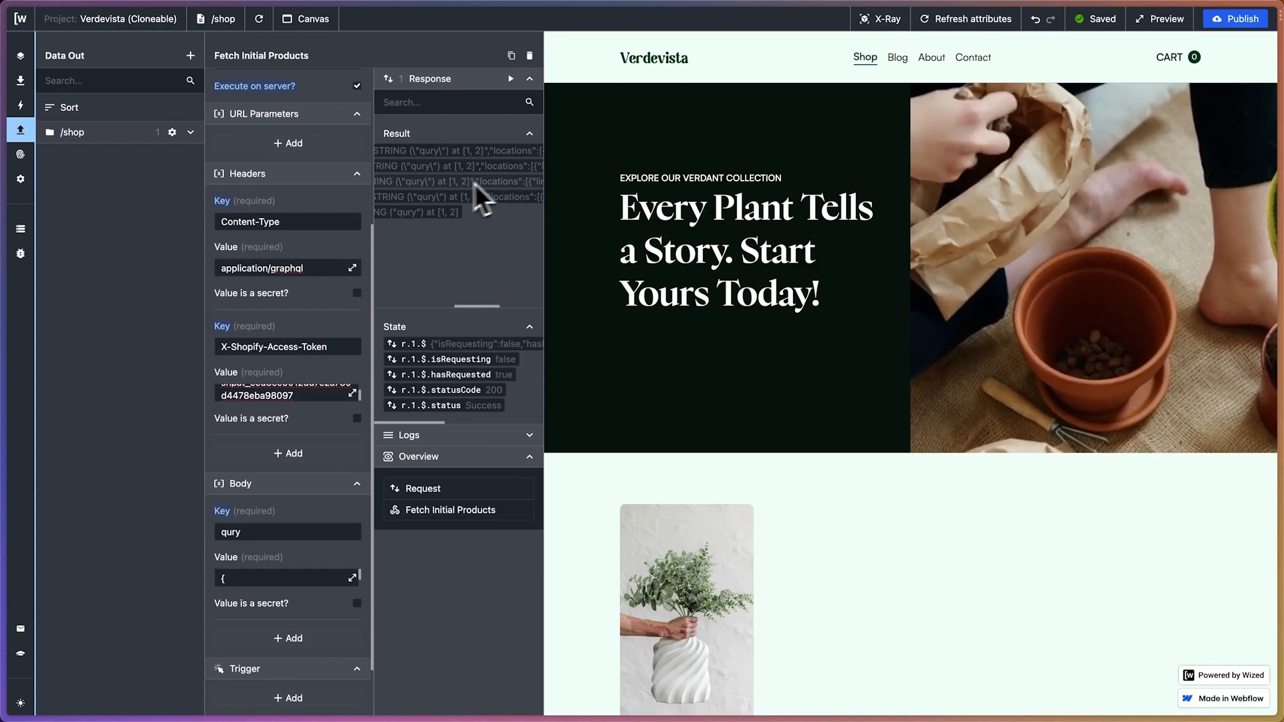
{"action": "scroll", "coordinate": [436, 190], "scroll_direction": "left", "scroll_amount": 3}
{"action": "scroll", "coordinate": [436, 190], "scroll_direction": "left", "scroll_amount": 2}
In the ChatGPT conversation, read the notes below the query and the follow-up message about the priceV2 field error
{"action": "mouse_move", "coordinate": [20, 247]}
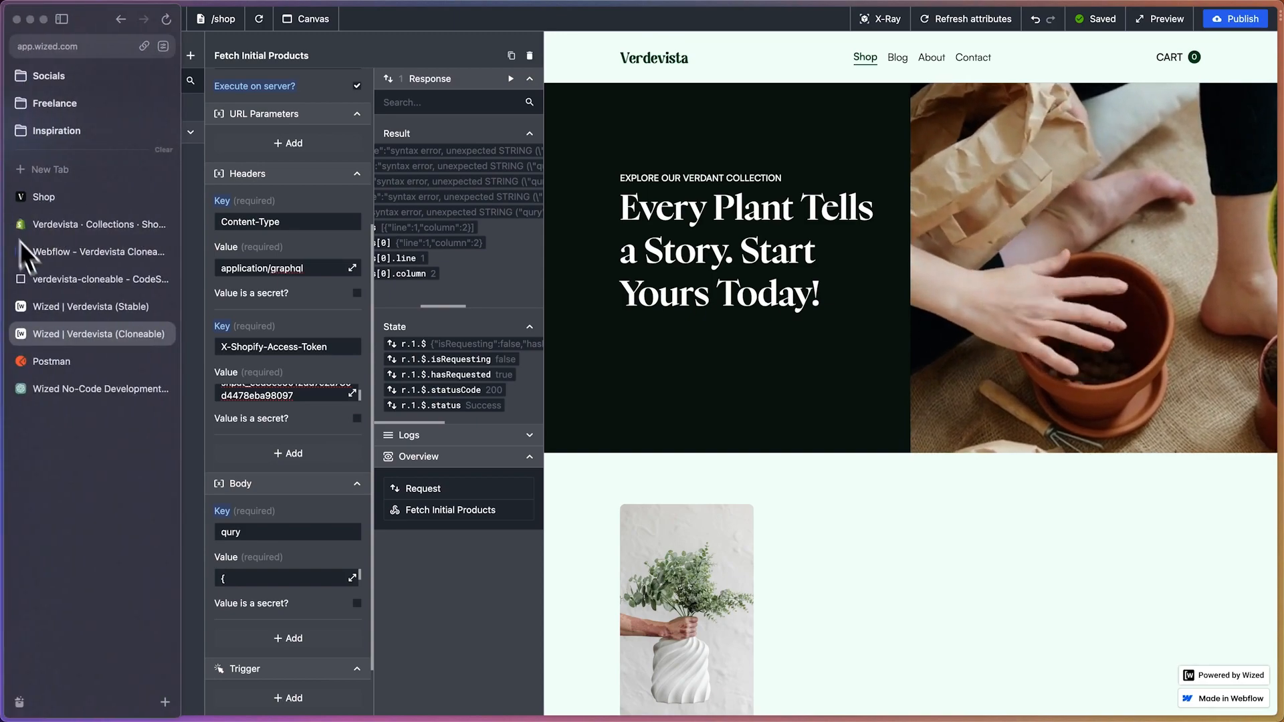
{"action": "left_click", "coordinate": [83, 398]}
{"action": "scroll", "coordinate": [588, 371], "scroll_direction": "down", "scroll_amount": 3}
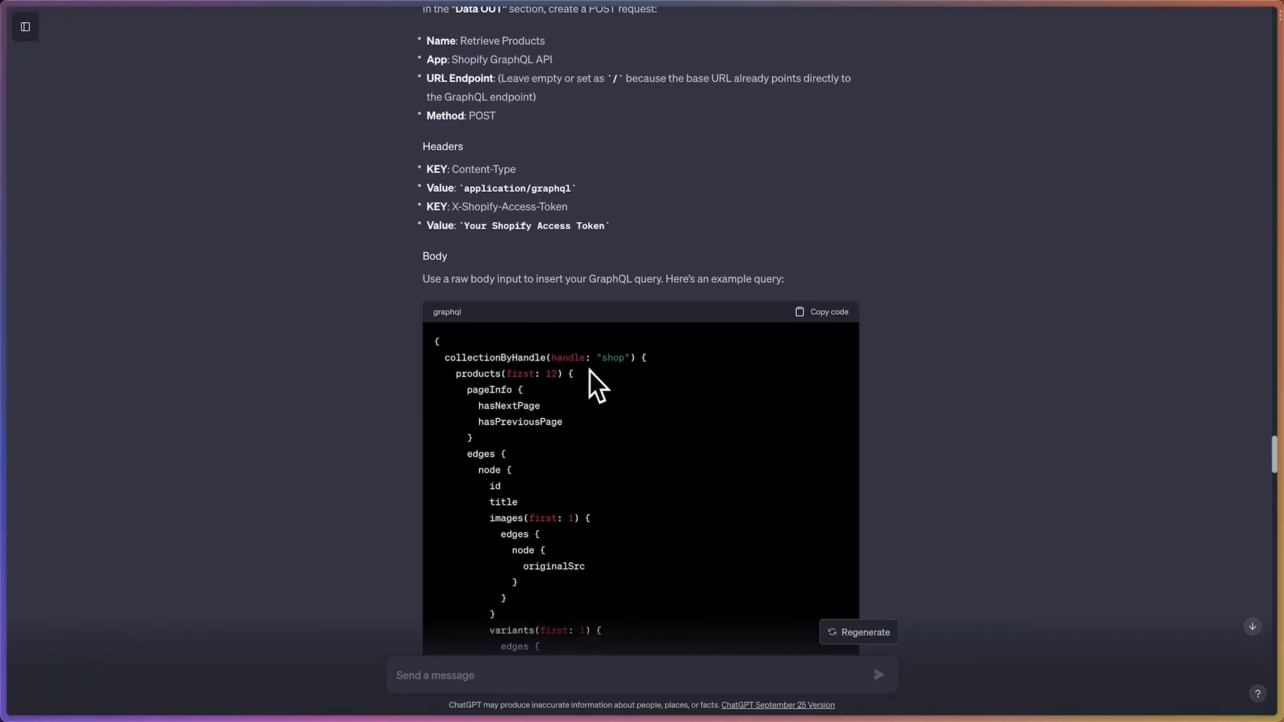
{"action": "scroll", "coordinate": [589, 371], "scroll_direction": "down", "scroll_amount": 8}
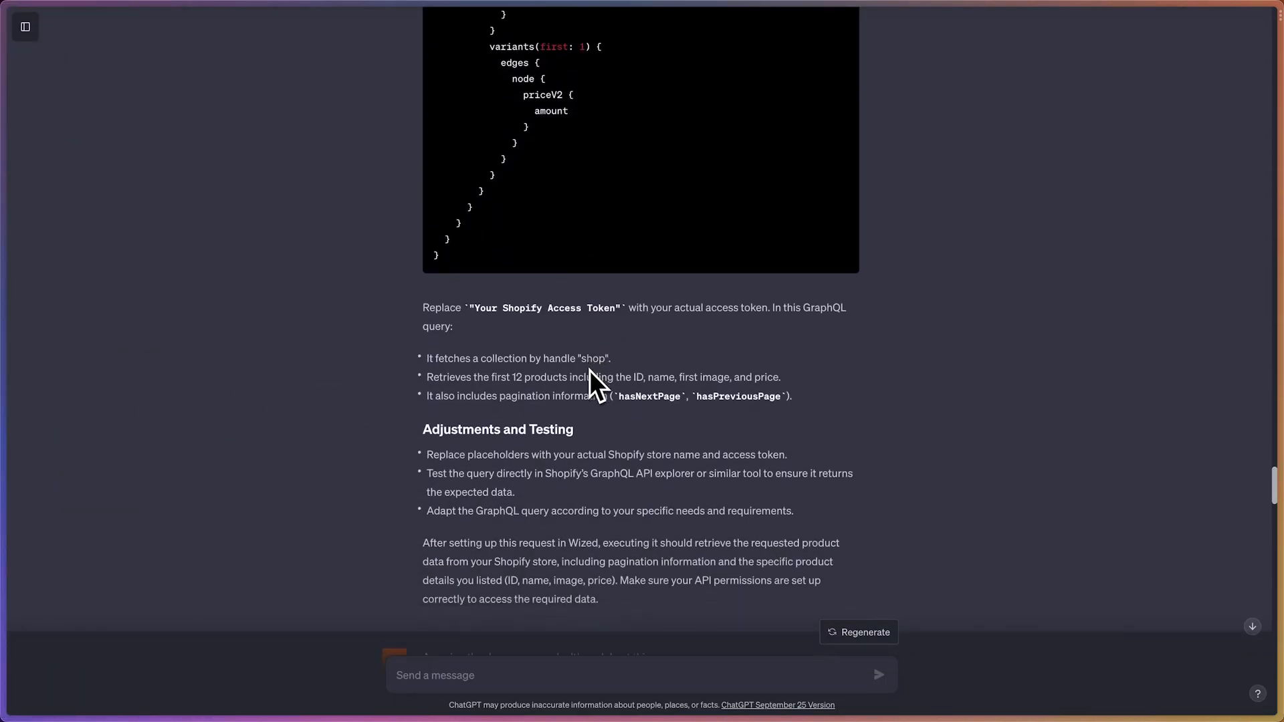
{"action": "scroll", "coordinate": [589, 371], "scroll_direction": "down", "scroll_amount": 2}
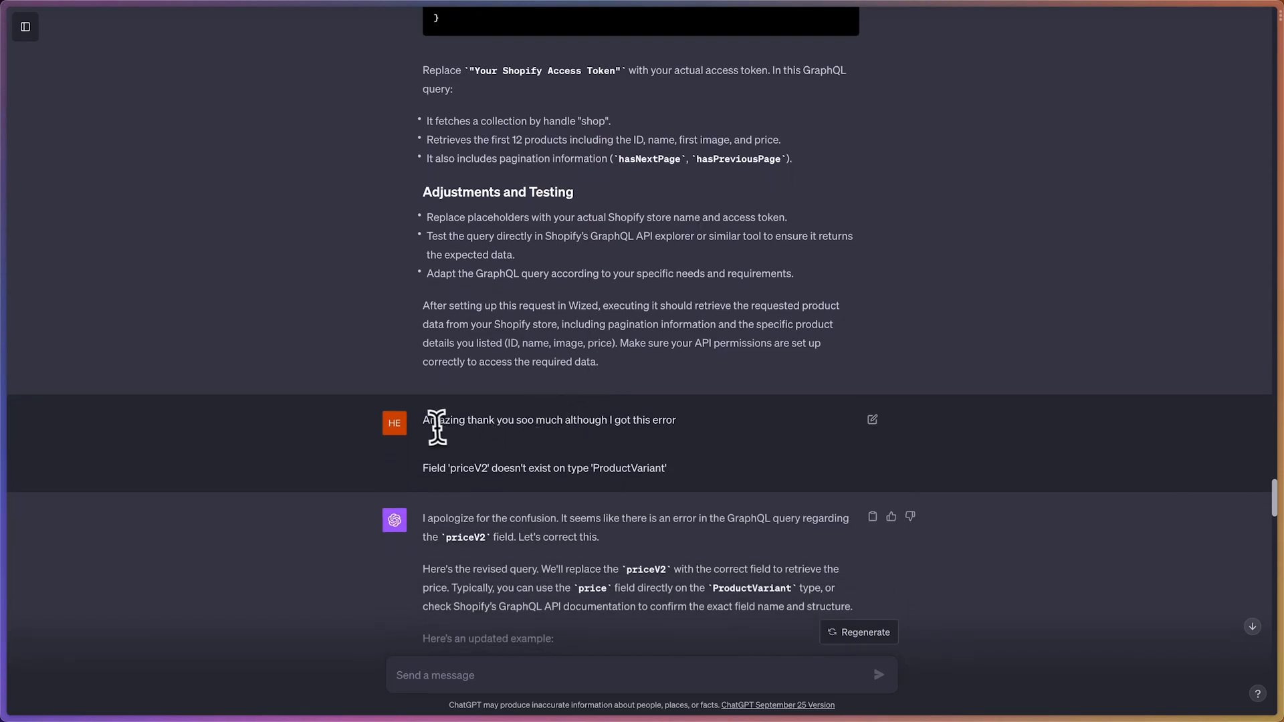
{"action": "left_click_drag", "start_coordinate": [426, 423], "coordinate": [676, 423]}
{"action": "left_click", "coordinate": [627, 466]}
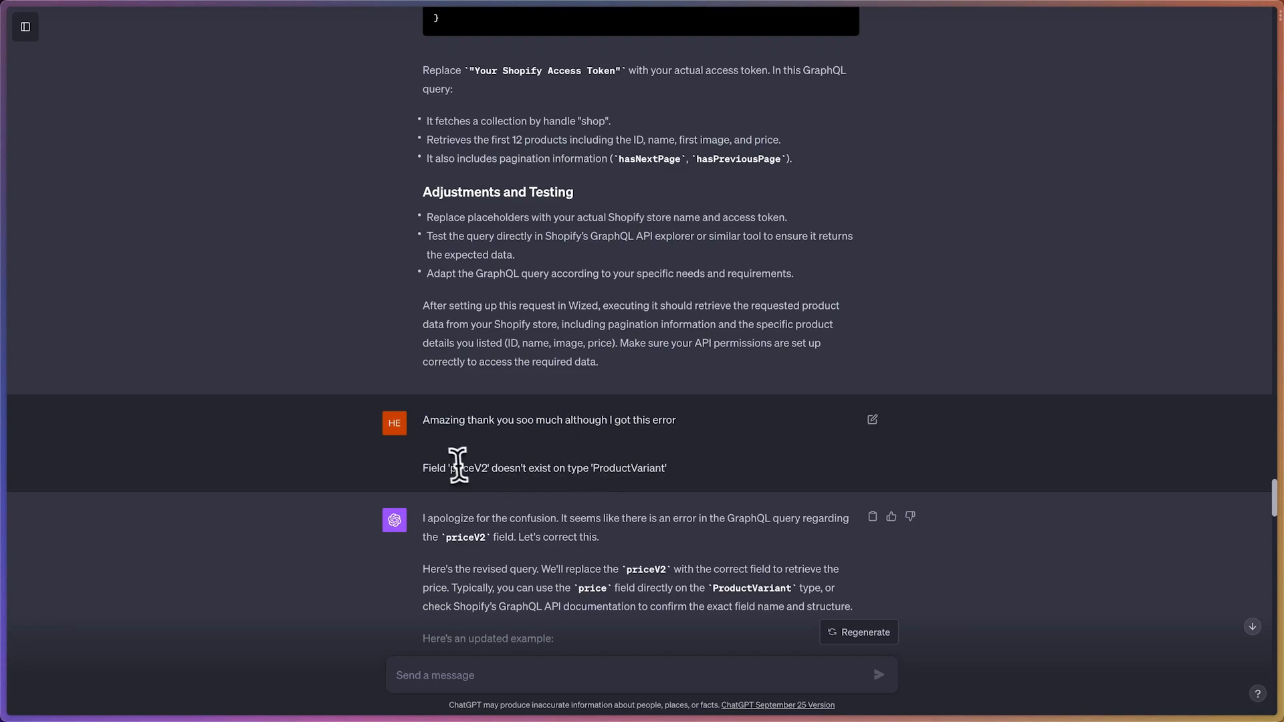
{"action": "left_click_drag", "start_coordinate": [453, 466], "coordinate": [424, 468]}
{"action": "left_click", "coordinate": [667, 482]}
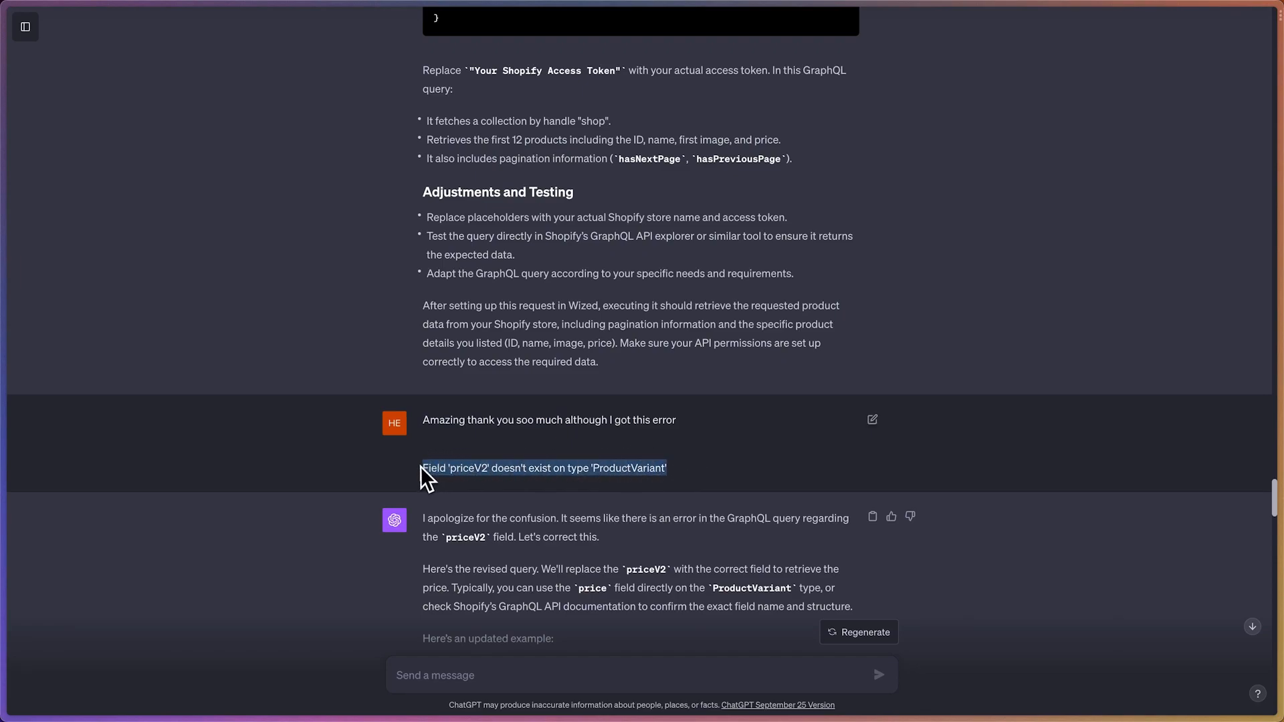
{"action": "left_click", "coordinate": [497, 462]}
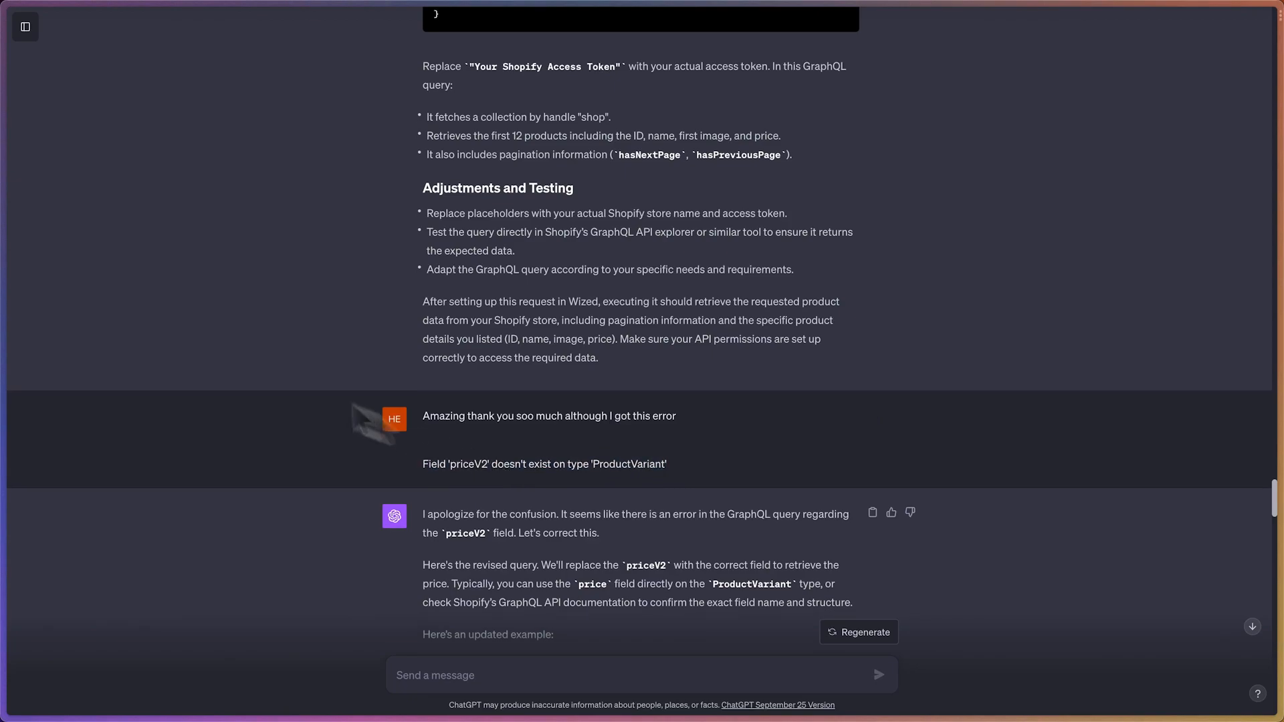
Return to Wized and examine the error message in the Fetch Initial Products response against the request's settings
{"action": "mouse_move", "coordinate": [14, 280]}
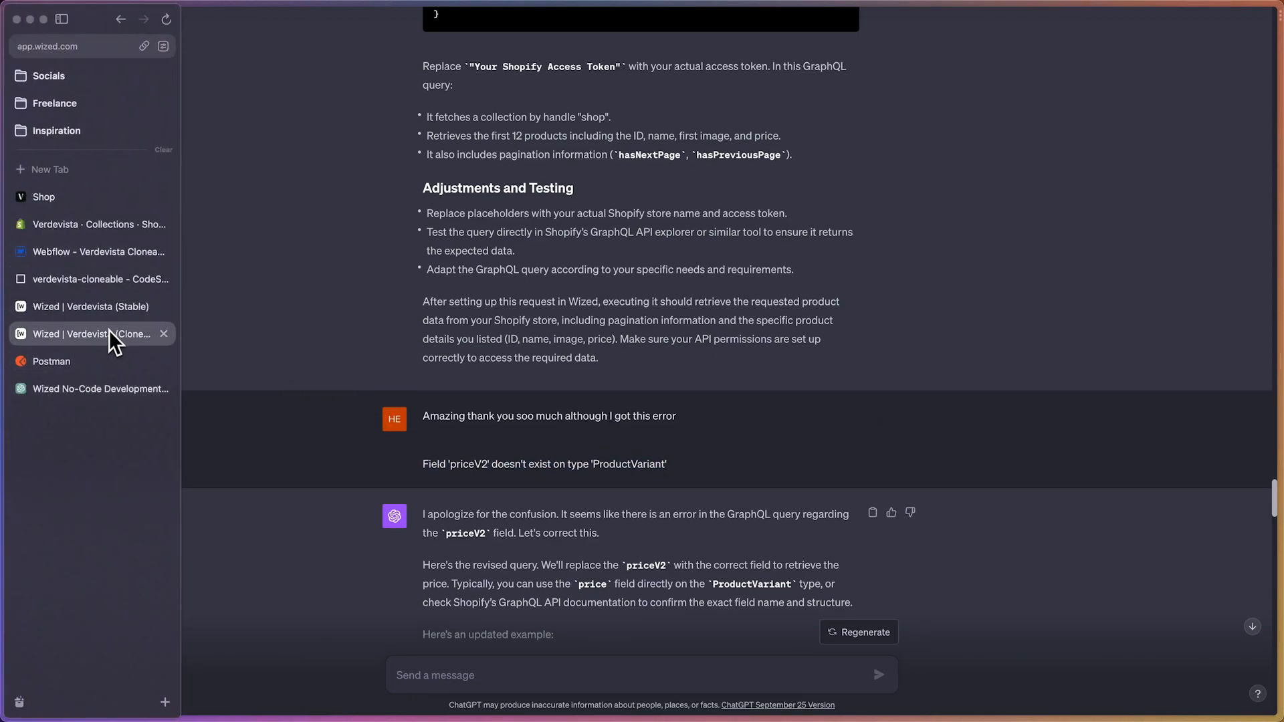
{"action": "left_click", "coordinate": [111, 336]}
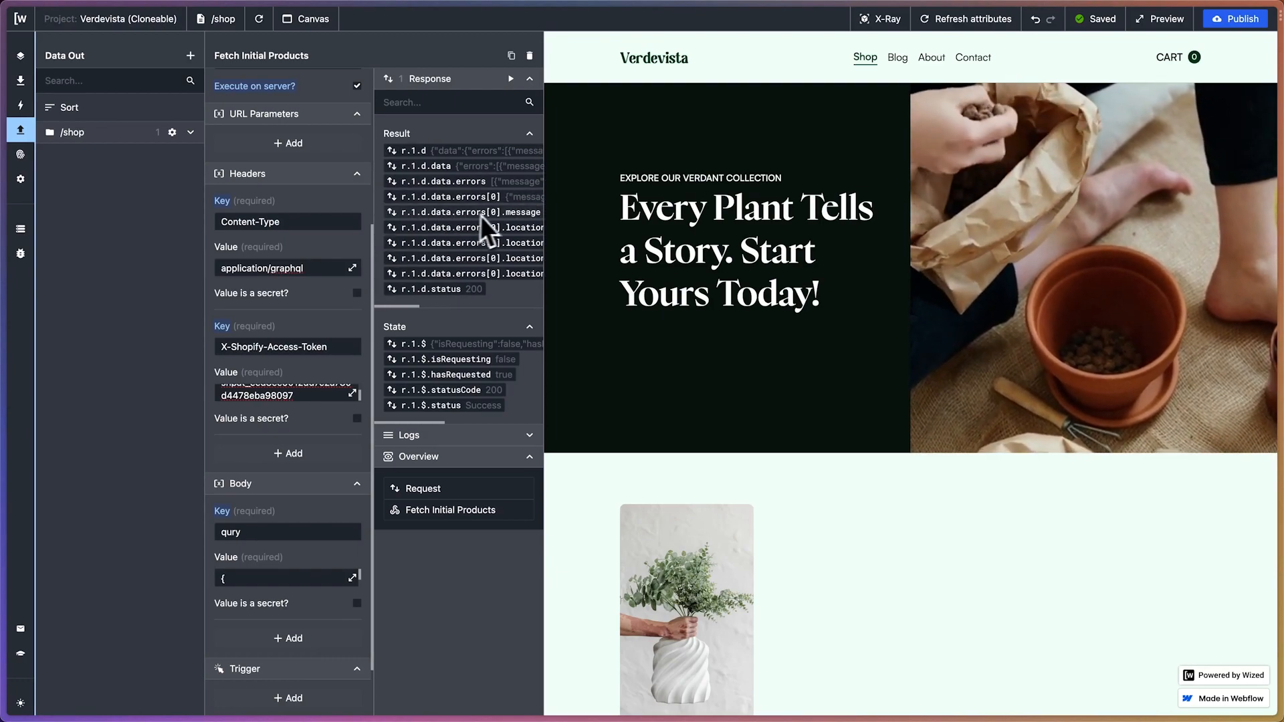
{"action": "scroll", "coordinate": [477, 215], "scroll_direction": "right", "scroll_amount": 2}
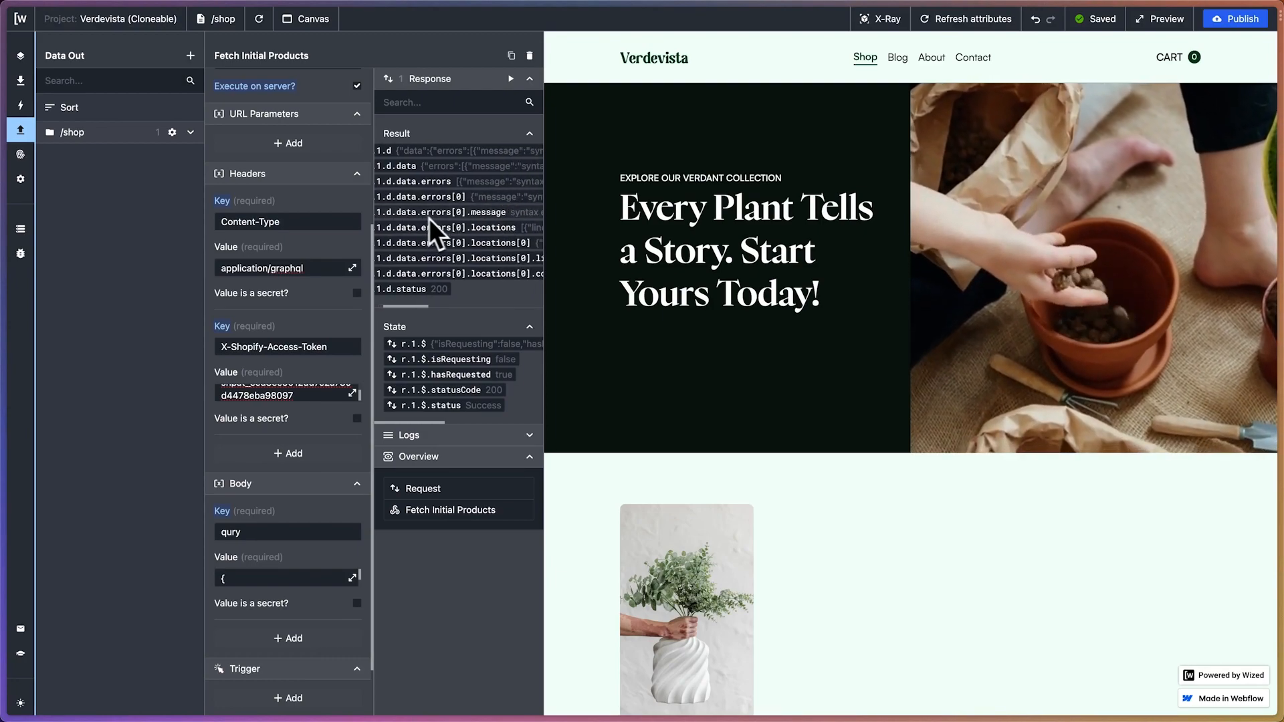
{"action": "scroll", "coordinate": [489, 219], "scroll_direction": "right", "scroll_amount": 3}
{"action": "scroll", "coordinate": [491, 220], "scroll_direction": "right", "scroll_amount": 3}
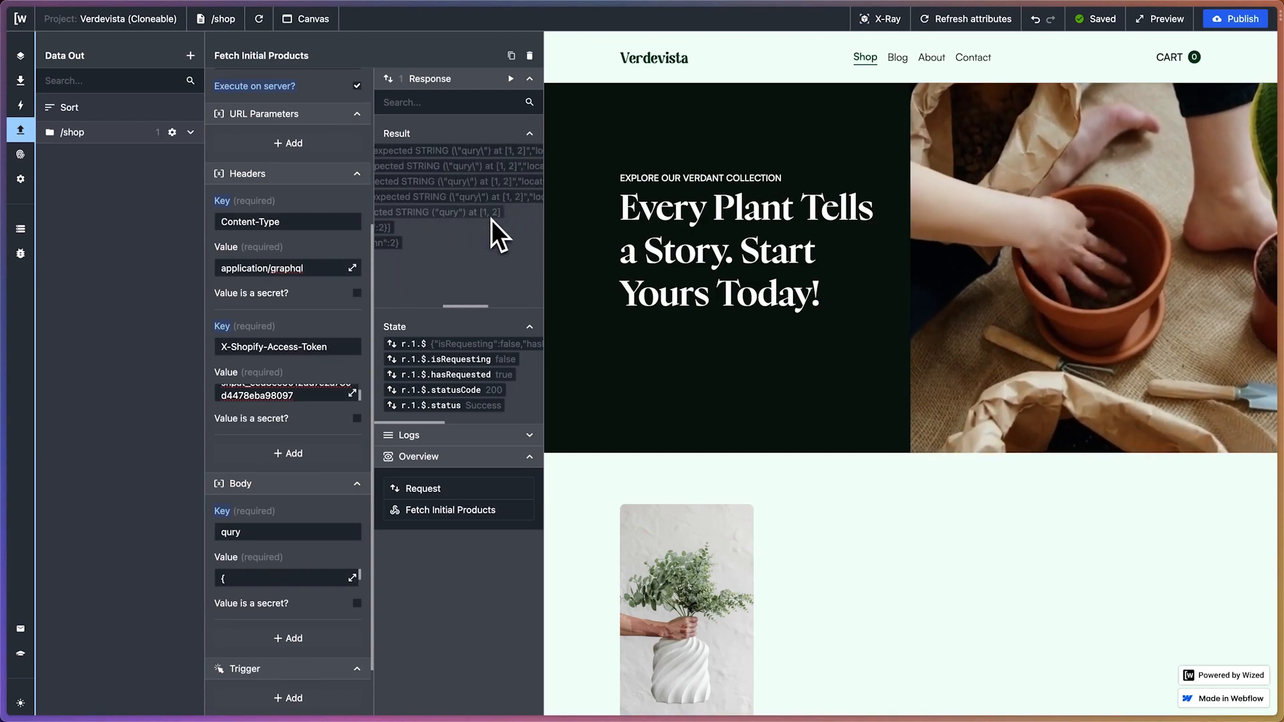
{"action": "scroll", "coordinate": [488, 220], "scroll_direction": "left", "scroll_amount": 8}
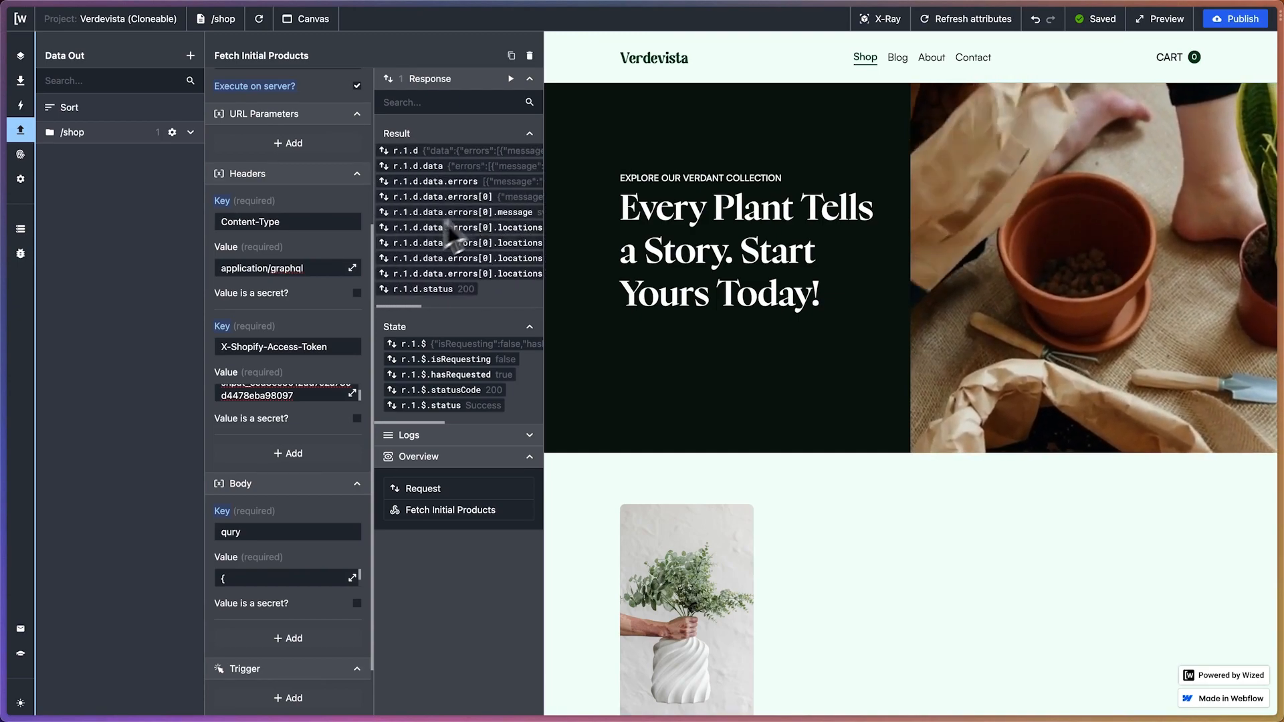
{"action": "scroll", "coordinate": [355, 363], "scroll_direction": "up", "scroll_amount": 1}
{"action": "scroll", "coordinate": [356, 363], "scroll_direction": "up", "scroll_amount": 2}
{"action": "scroll", "coordinate": [499, 262], "scroll_direction": "right", "scroll_amount": 6}
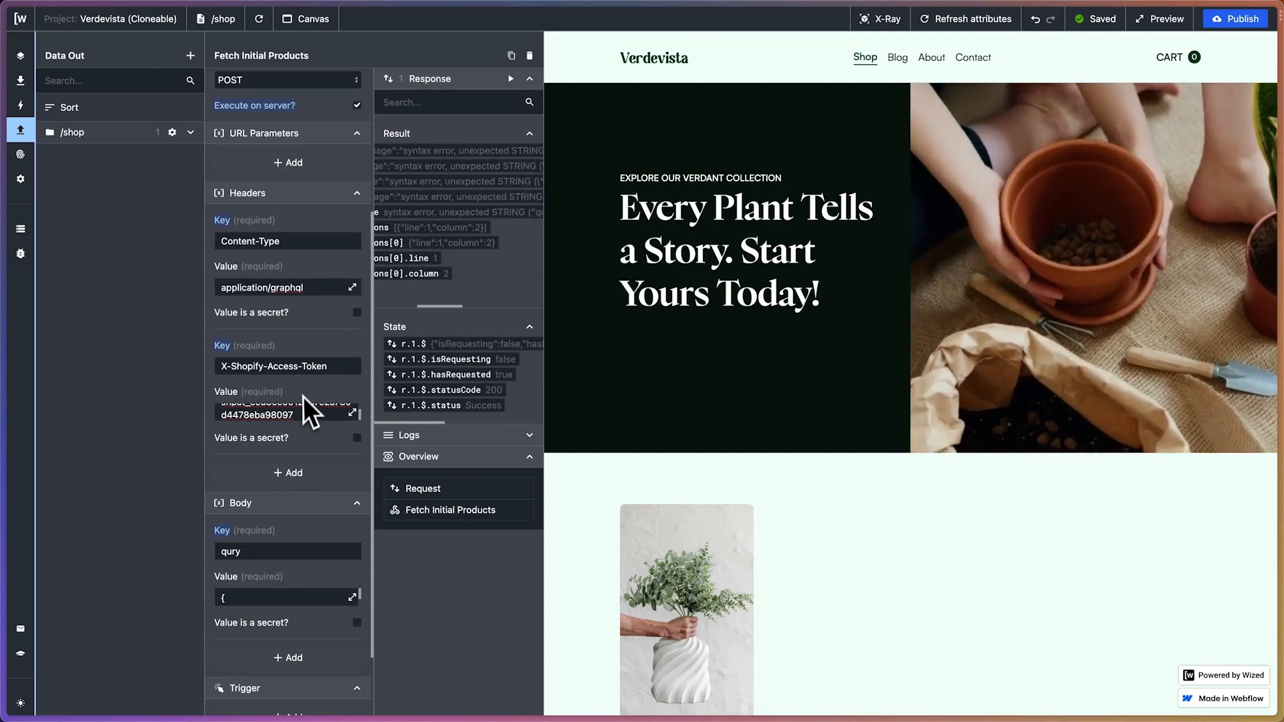
Switch to ChatGPT and copy the revised GraphQL query that uses price instead of priceV2
{"action": "mouse_move", "coordinate": [31, 287]}
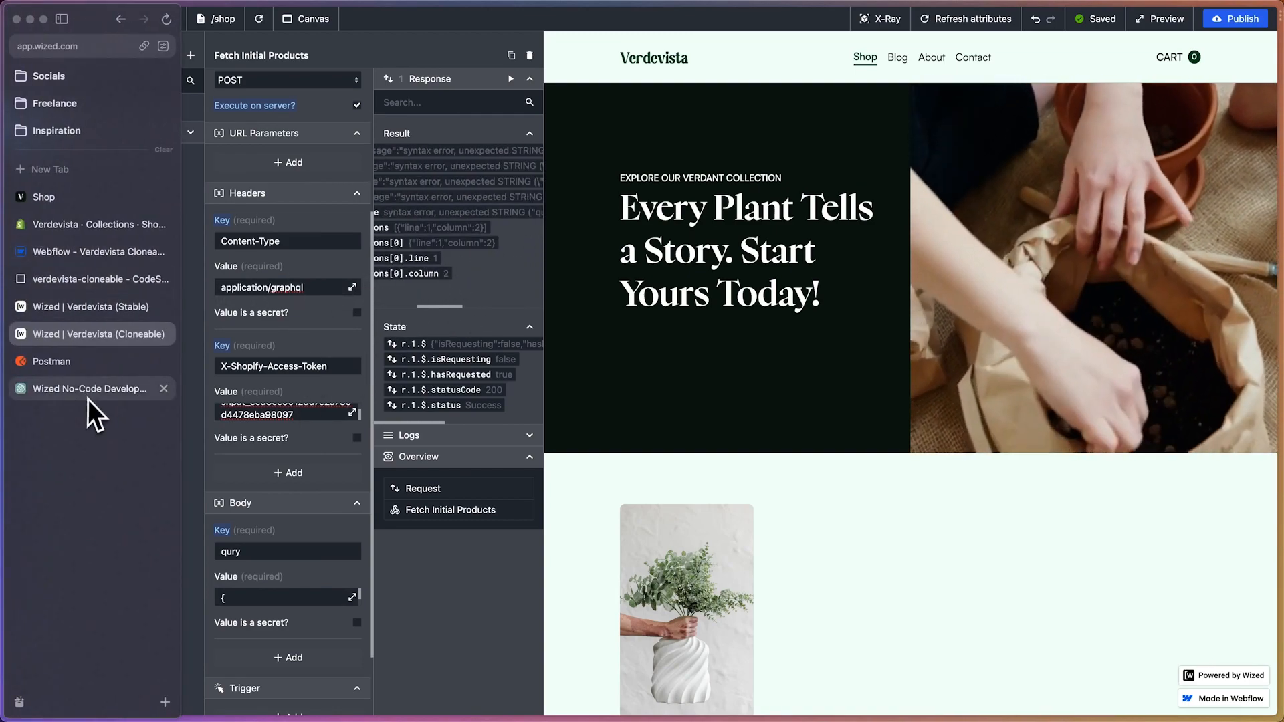
{"action": "left_click", "coordinate": [107, 390]}
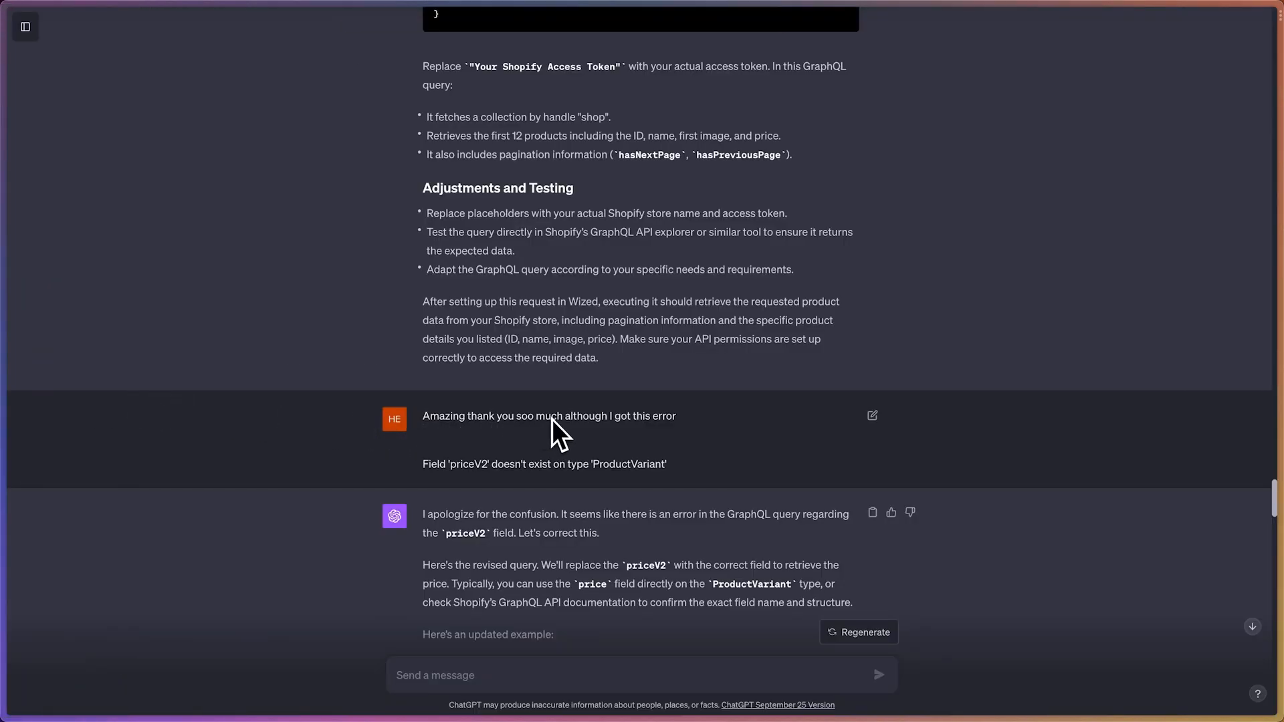
{"action": "scroll", "coordinate": [552, 419], "scroll_direction": "down", "scroll_amount": 5}
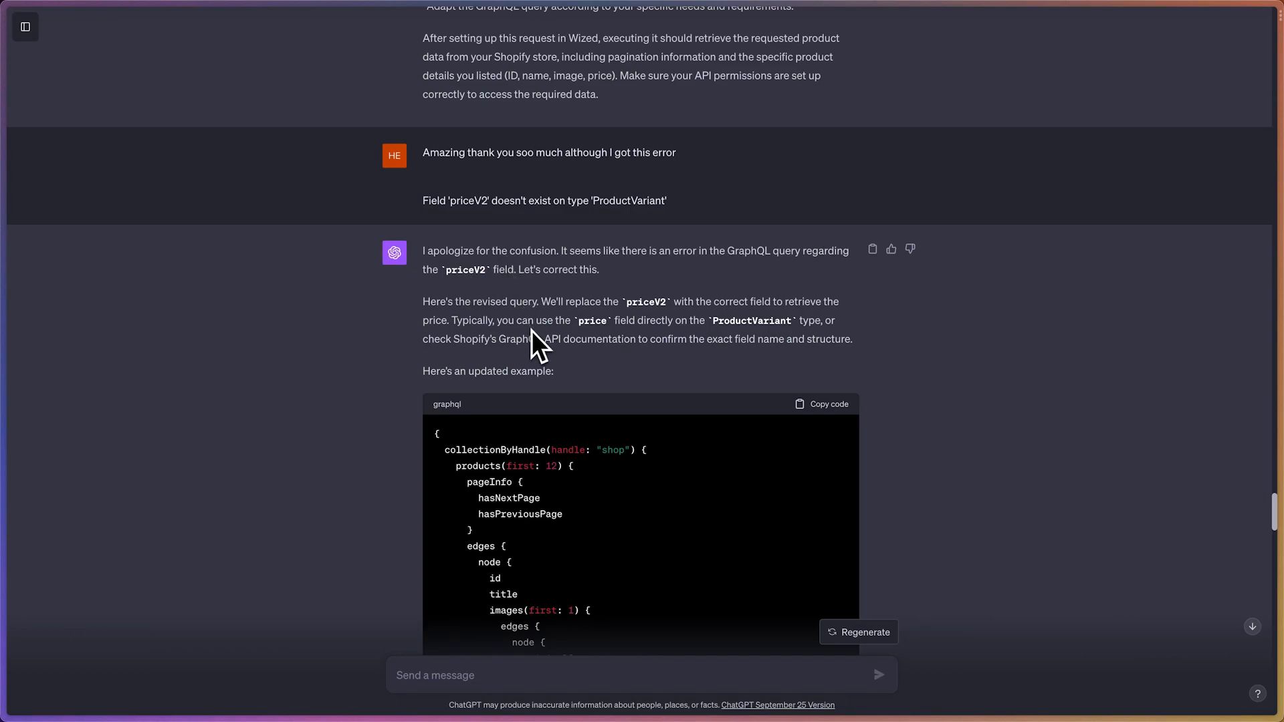
{"action": "scroll", "coordinate": [532, 331], "scroll_direction": "down", "scroll_amount": 2}
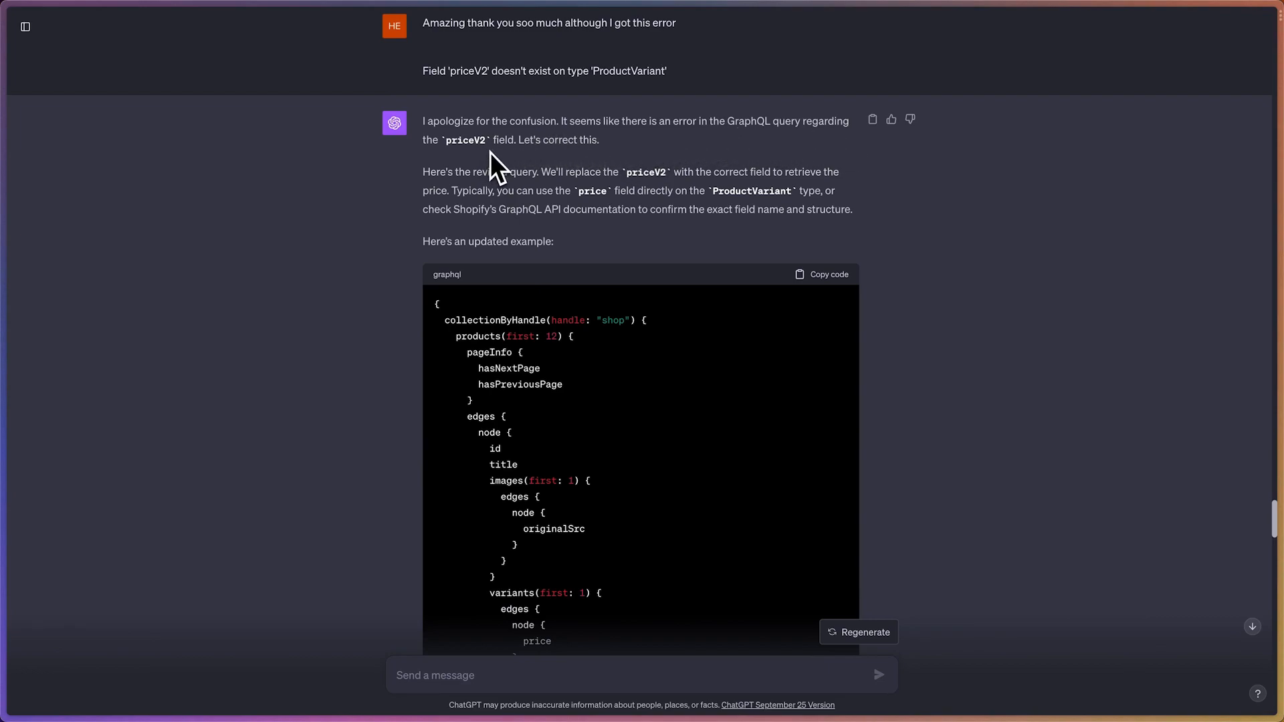
{"action": "scroll", "coordinate": [496, 167], "scroll_direction": "down", "scroll_amount": 3}
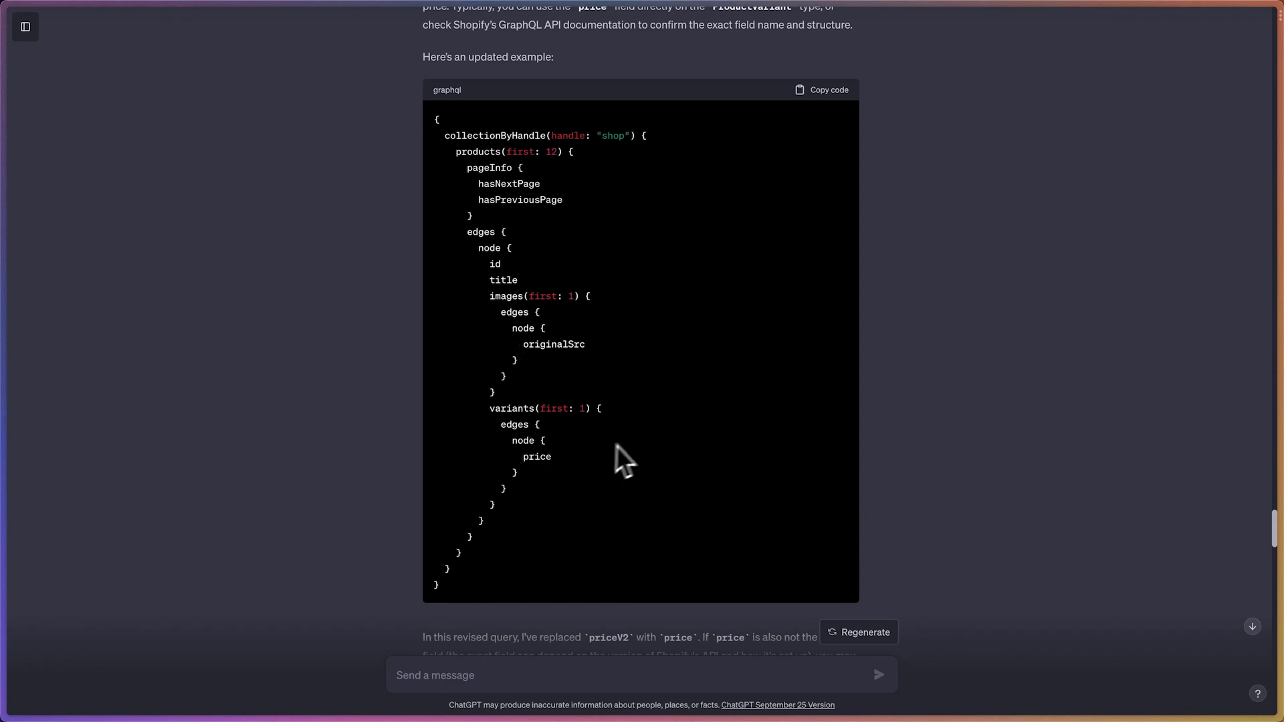
{"action": "left_click", "coordinate": [824, 91]}
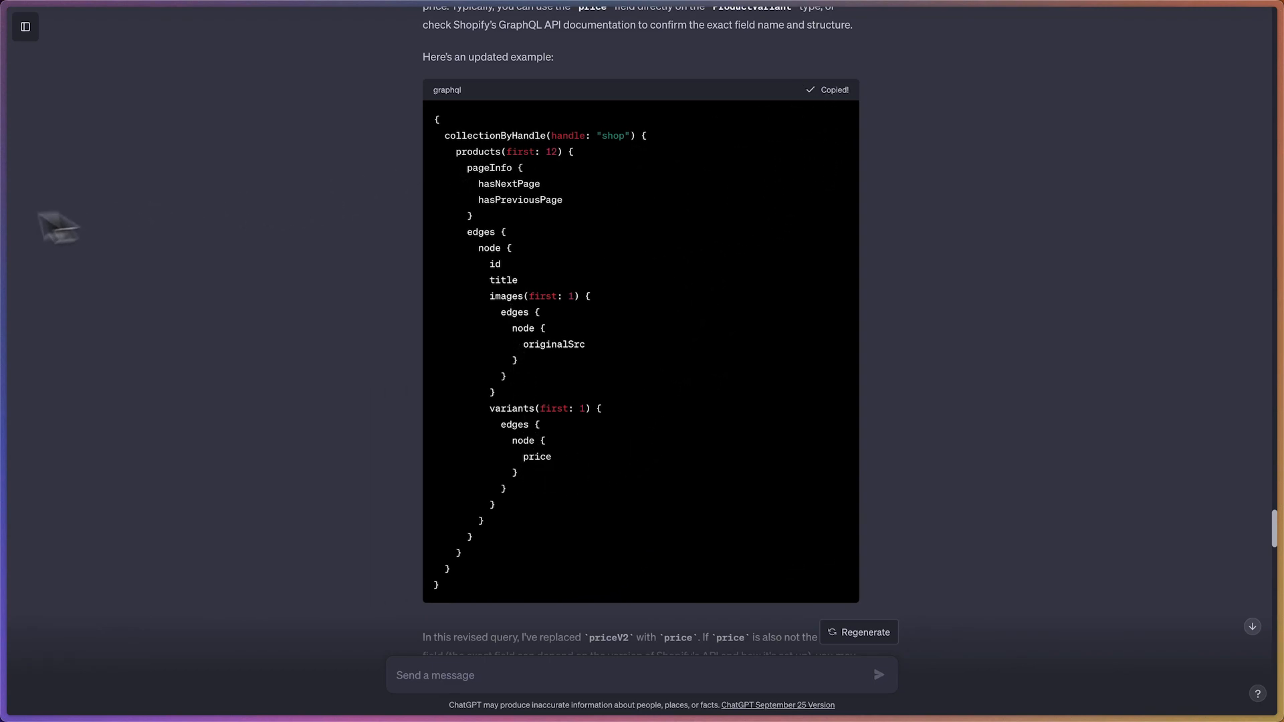
Return to Wized and replace the whole body value of Fetch Initial Products with the copied GraphQL query
{"action": "mouse_move", "coordinate": [5, 220]}
{"action": "left_click", "coordinate": [100, 336]}
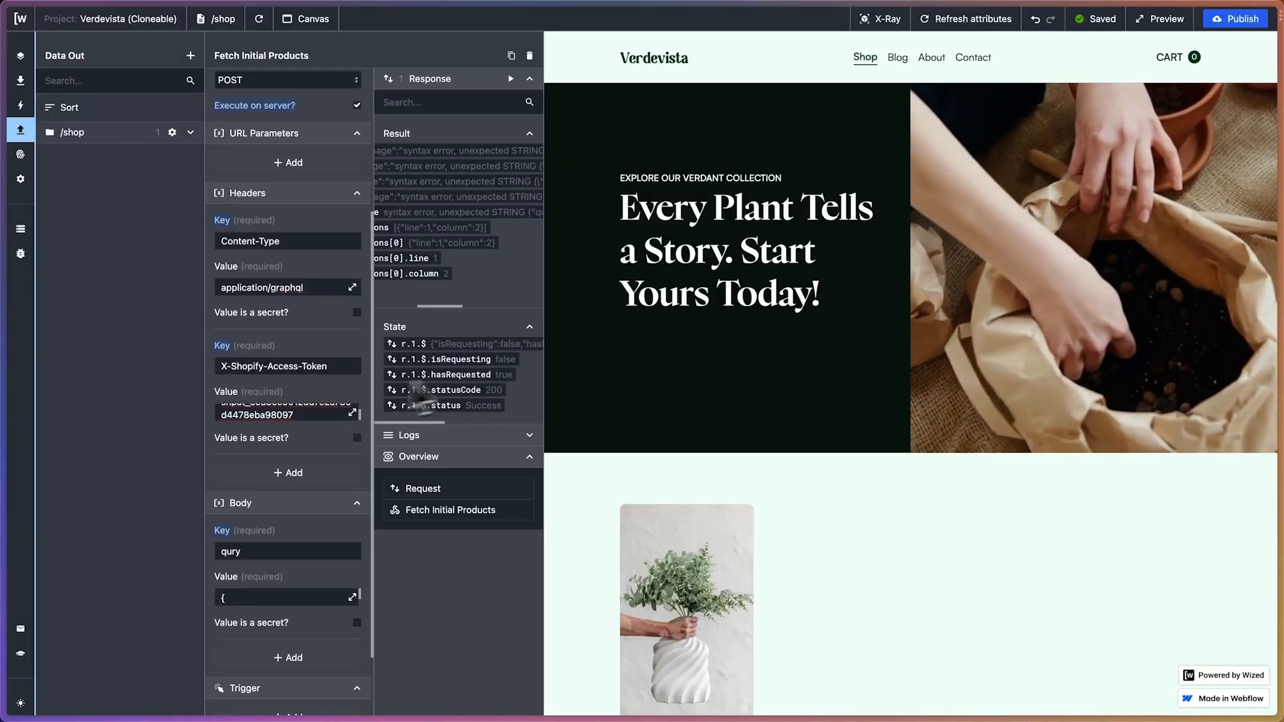
{"action": "left_click", "coordinate": [352, 597]}
{"action": "left_click_drag", "start_coordinate": [444, 102], "coordinate": [536, 324]}
{"action": "key", "text": "BackSpace"}
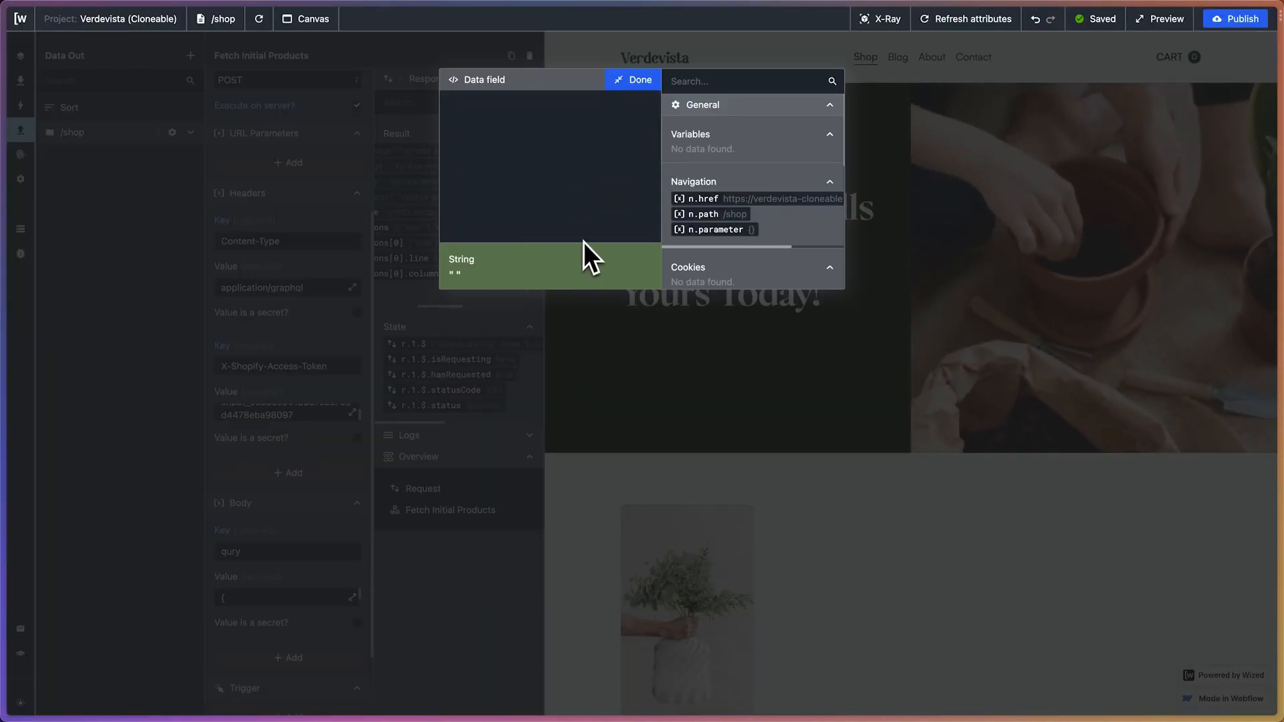
{"action": "key", "text": "ctrl+v"}
{"action": "left_click", "coordinate": [633, 80]}
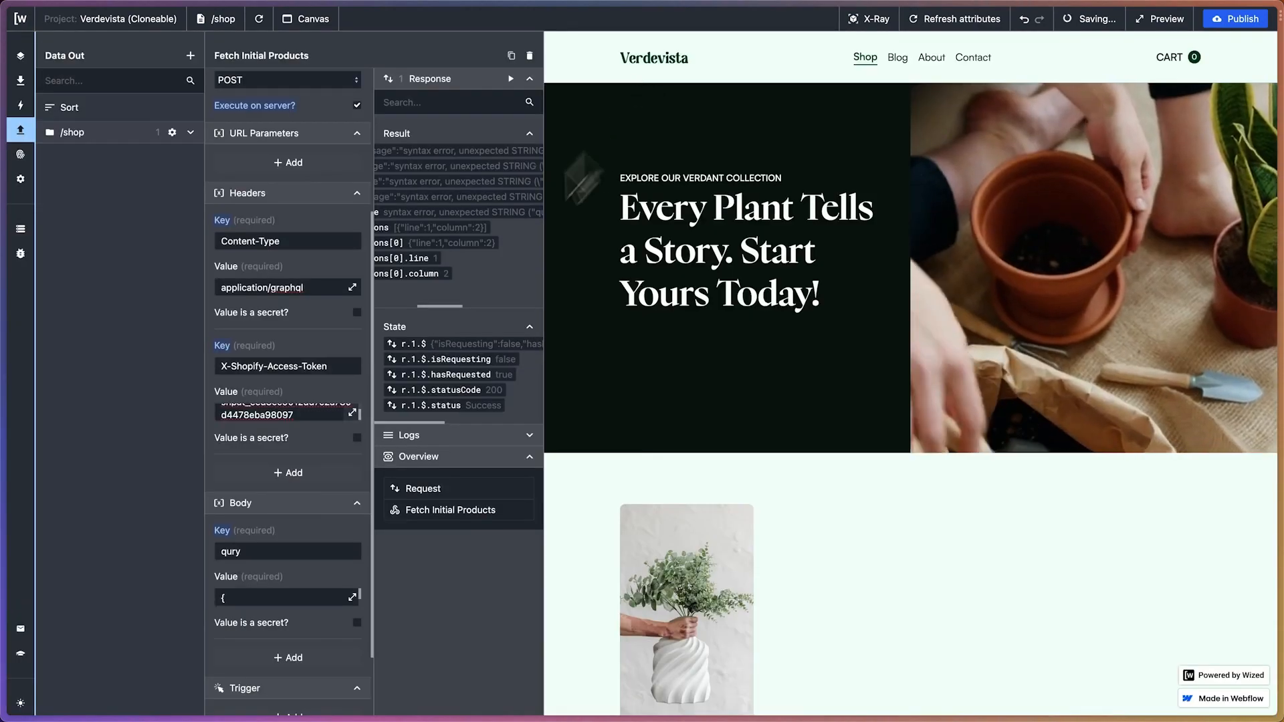
Correct the body key to query, run the Fetch Initial Products request and inspect its result
{"action": "left_click", "coordinate": [230, 552]}
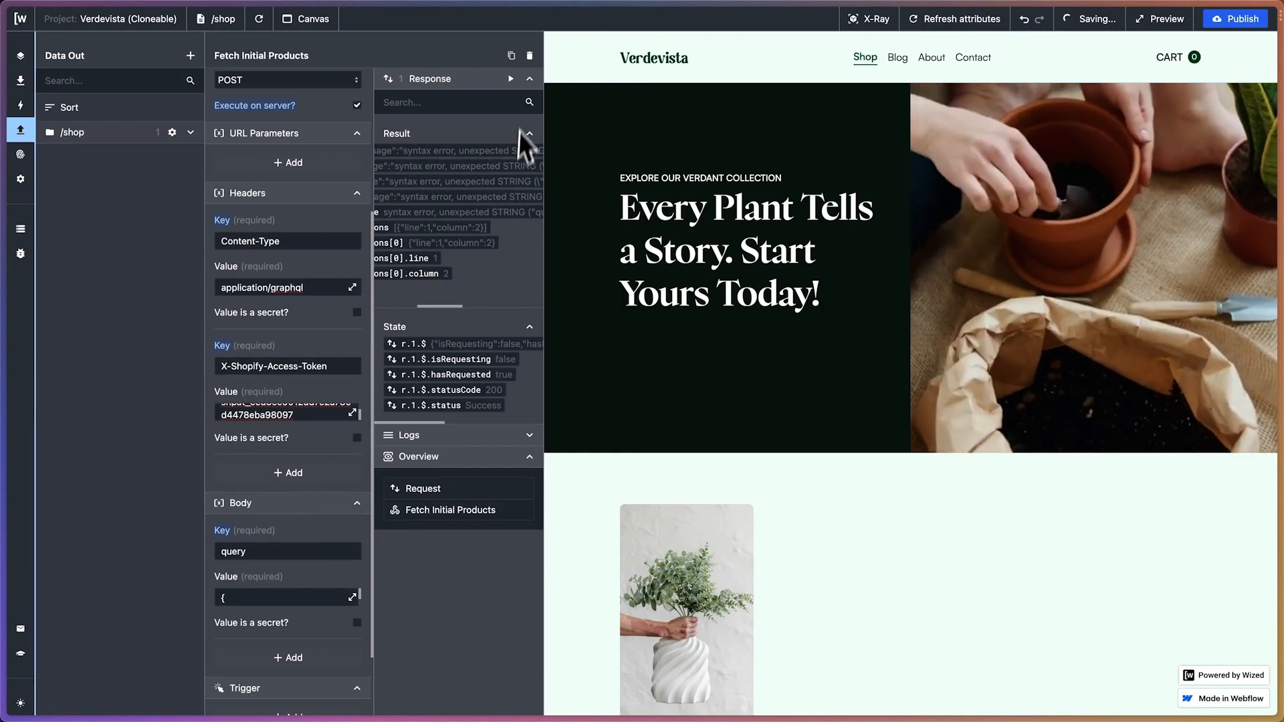
{"action": "left_click", "coordinate": [511, 79]}
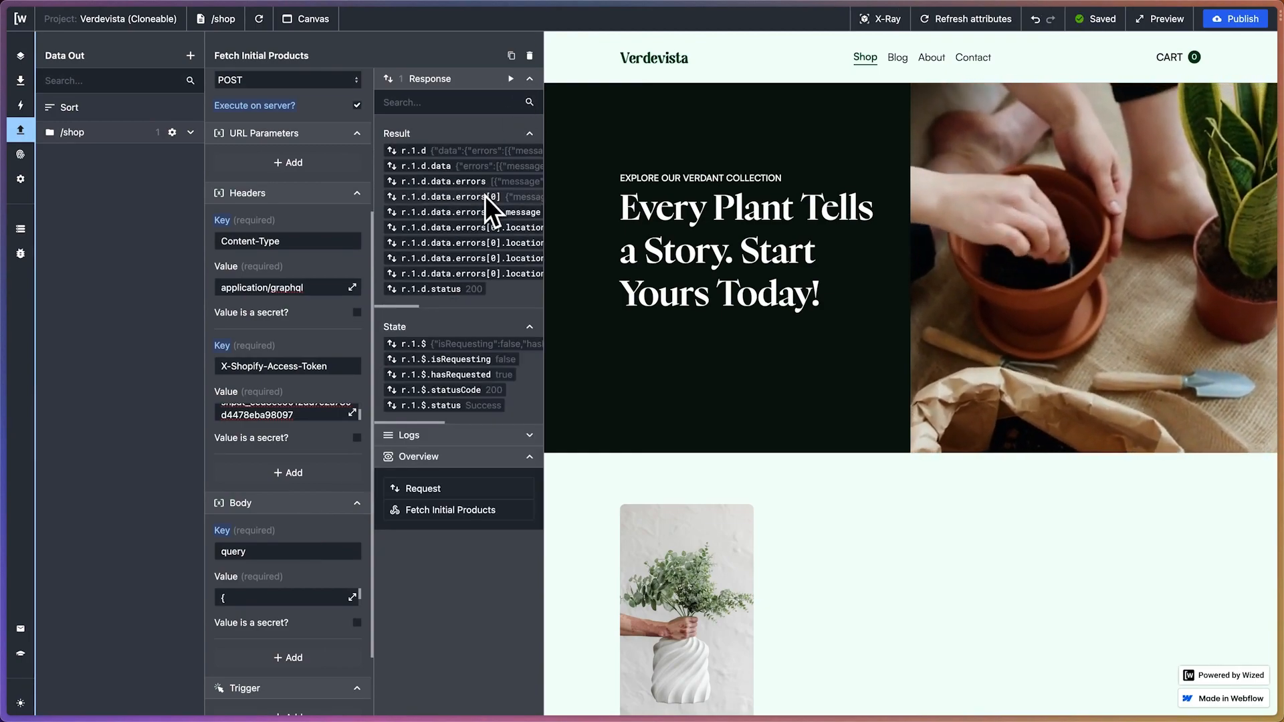
{"action": "scroll", "coordinate": [484, 195], "scroll_direction": "right", "scroll_amount": 3}
{"action": "scroll", "coordinate": [484, 196], "scroll_direction": "right", "scroll_amount": 5}
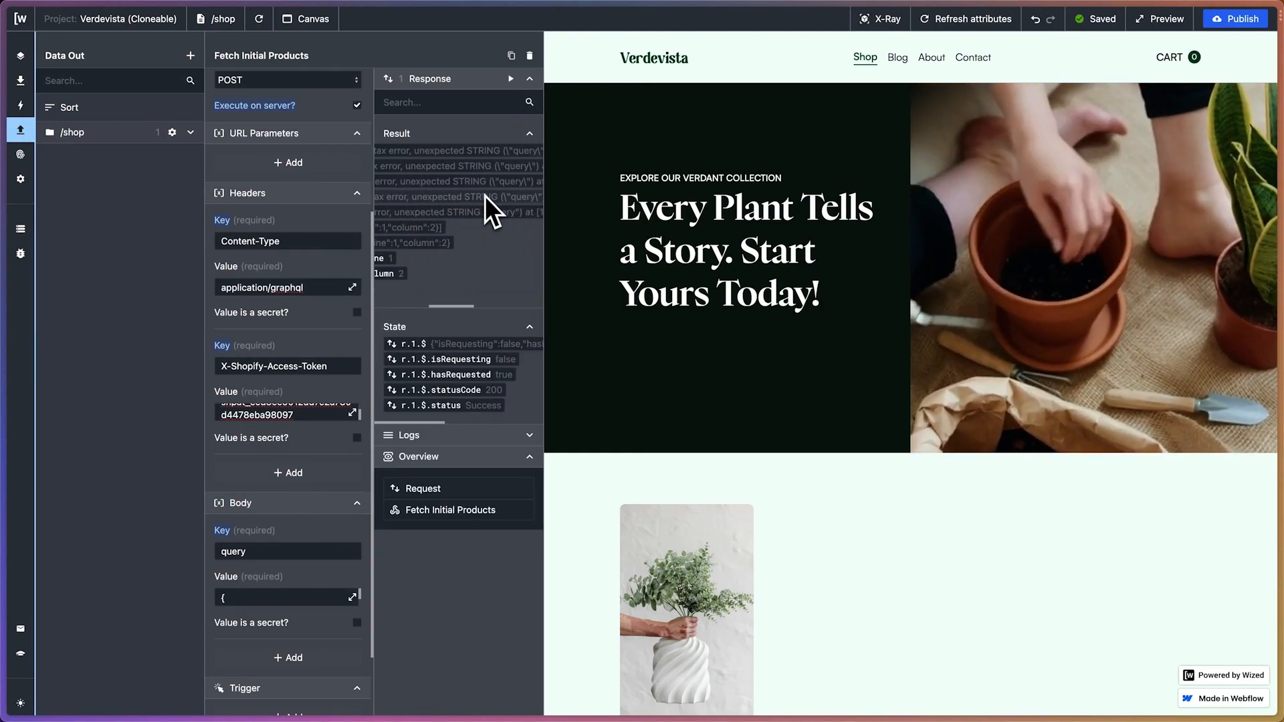
{"action": "scroll", "coordinate": [484, 195], "scroll_direction": "left", "scroll_amount": 3}
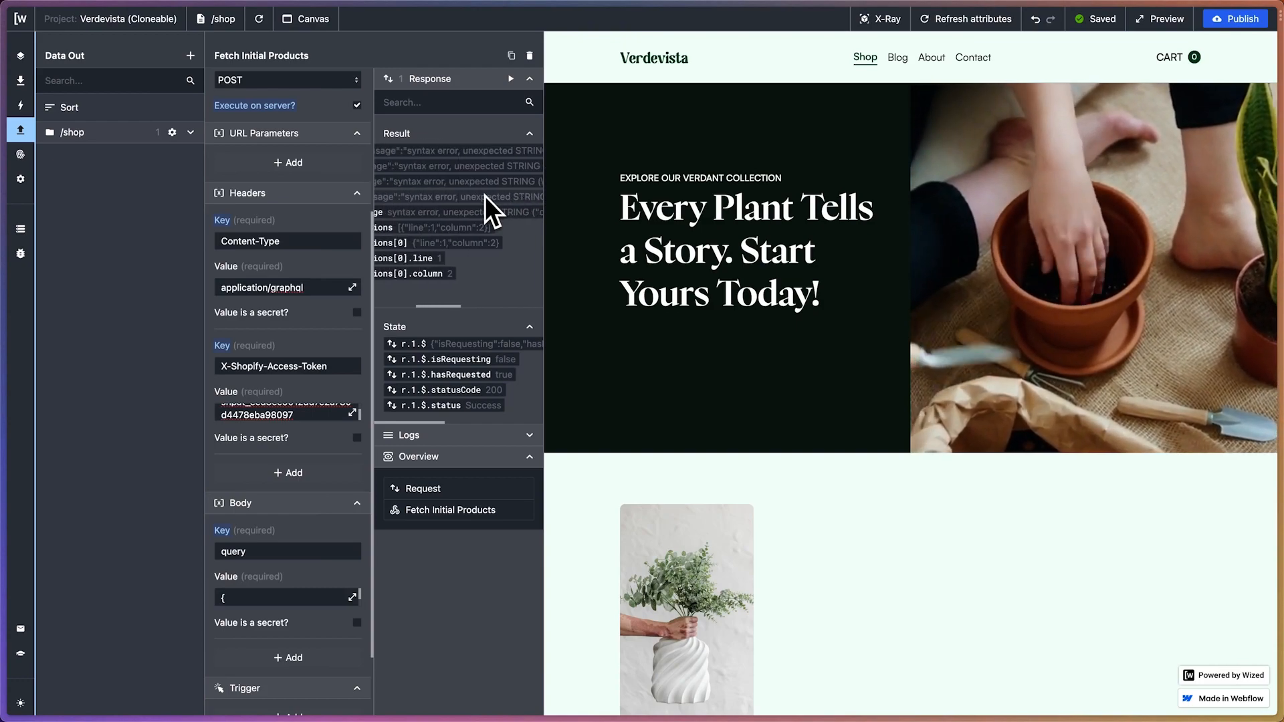
{"action": "scroll", "coordinate": [484, 212], "scroll_direction": "right", "scroll_amount": 3}
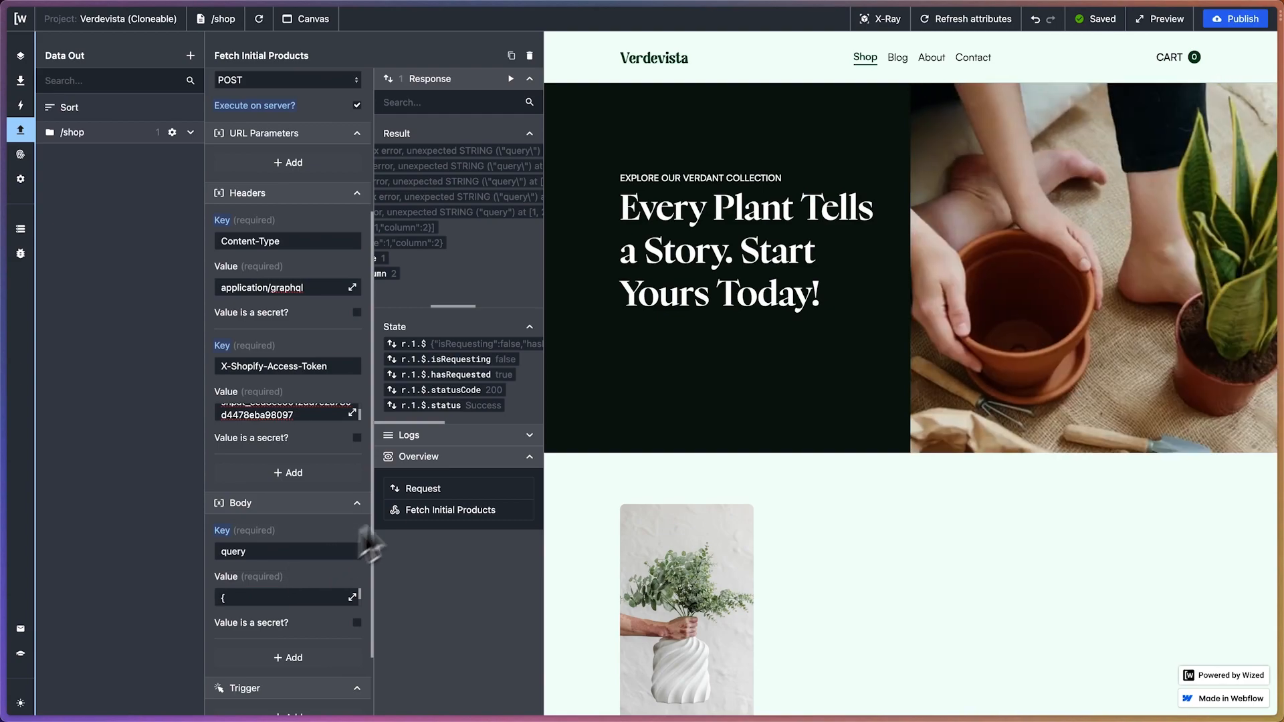
In ChatGPT, read the notes below the revised query and the follow-up message asking for the cursor value
{"action": "mouse_move", "coordinate": [2, 321]}
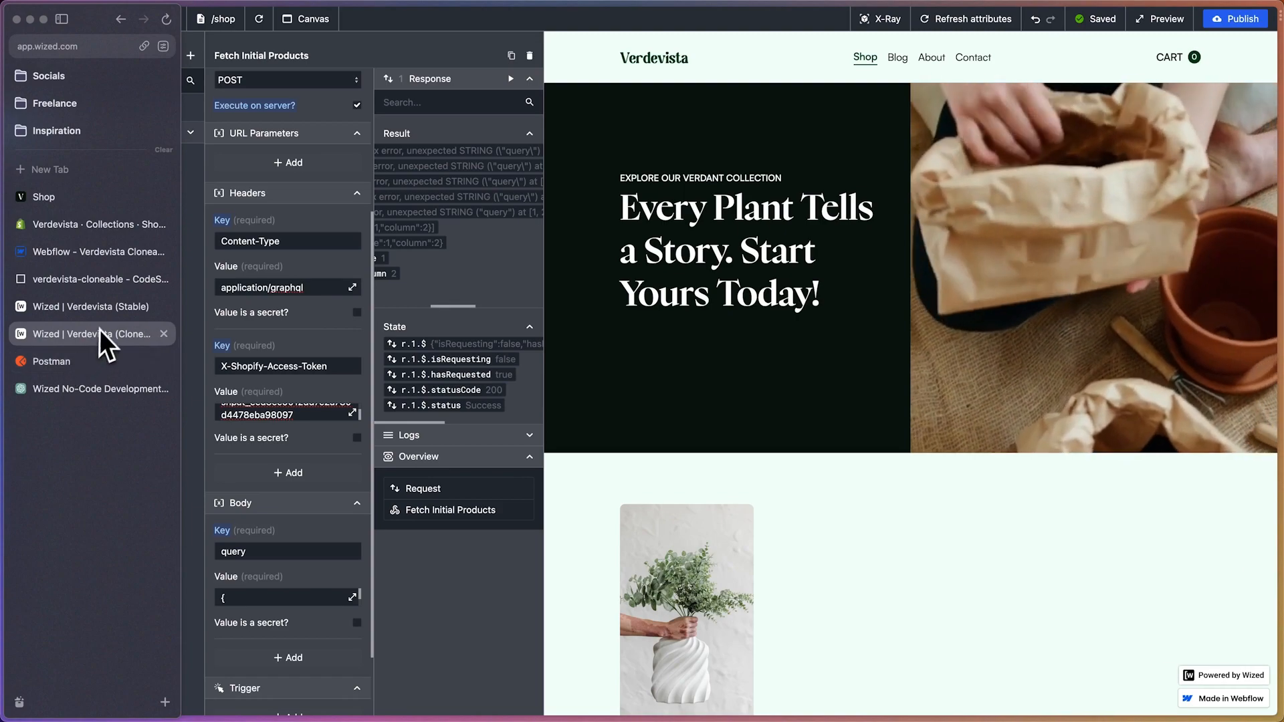
{"action": "left_click", "coordinate": [70, 389]}
{"action": "scroll", "coordinate": [533, 378], "scroll_direction": "down", "scroll_amount": 5}
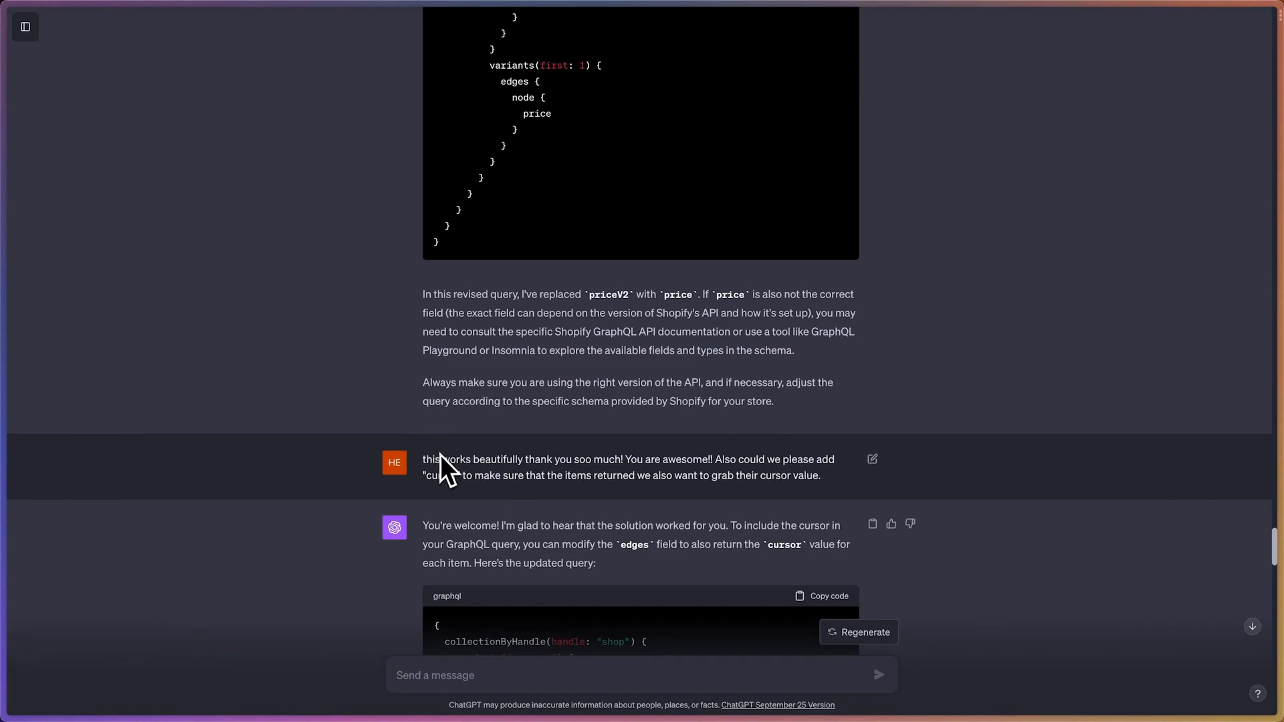
{"action": "scroll", "coordinate": [440, 459], "scroll_direction": "down", "scroll_amount": 1}
{"action": "left_click_drag", "start_coordinate": [444, 391], "coordinate": [761, 424]}
{"action": "left_click", "coordinate": [804, 415]}
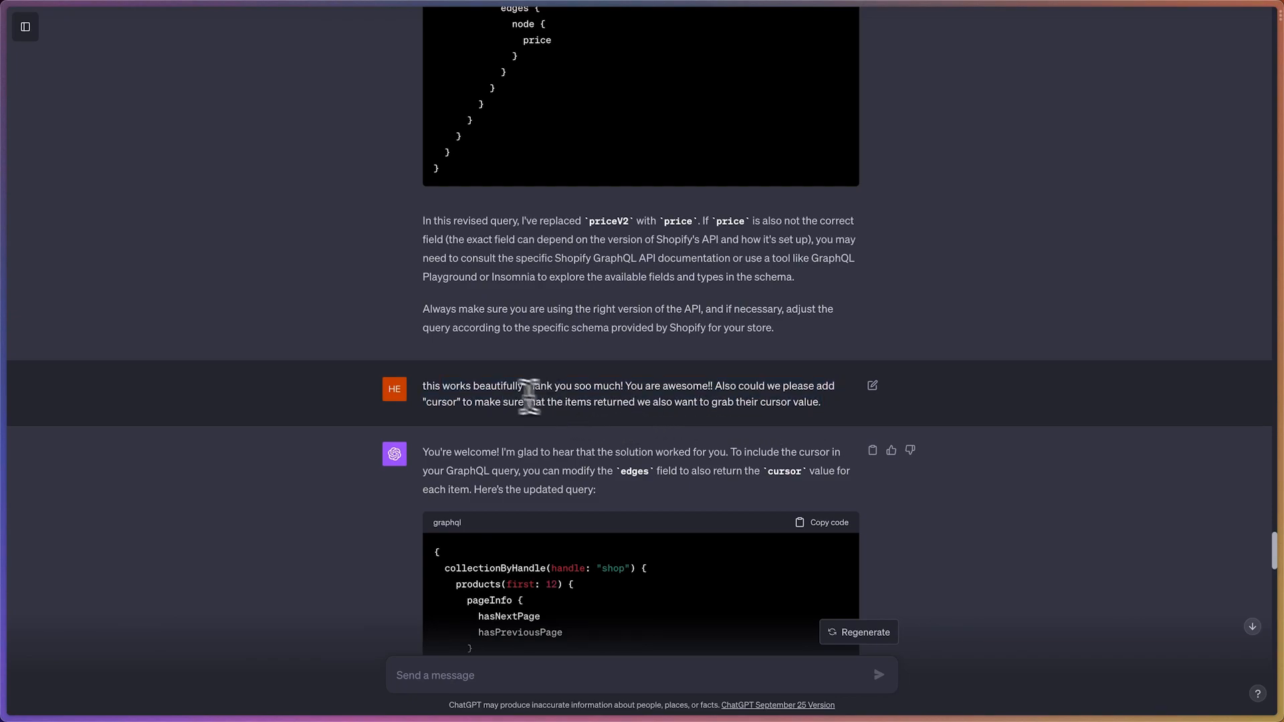
Return to Wized and set the Content-Type header's value to application/json
{"action": "mouse_move", "coordinate": [2, 323]}
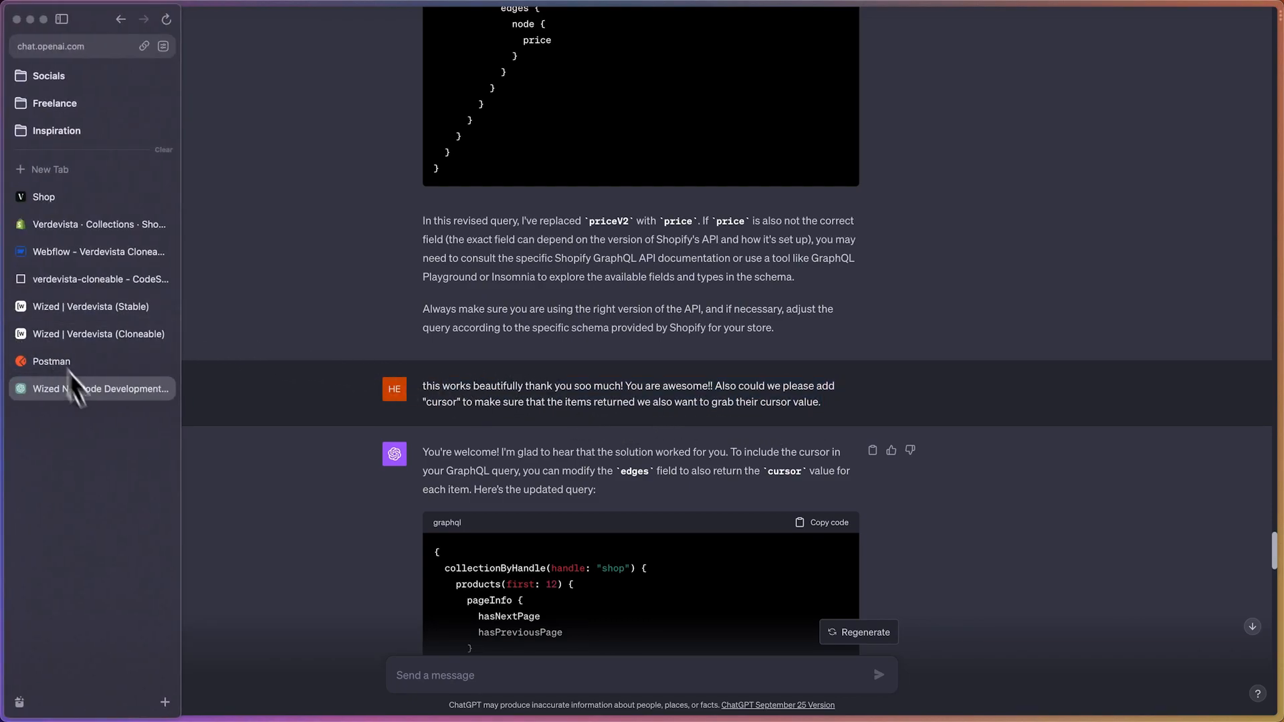
{"action": "left_click", "coordinate": [100, 335]}
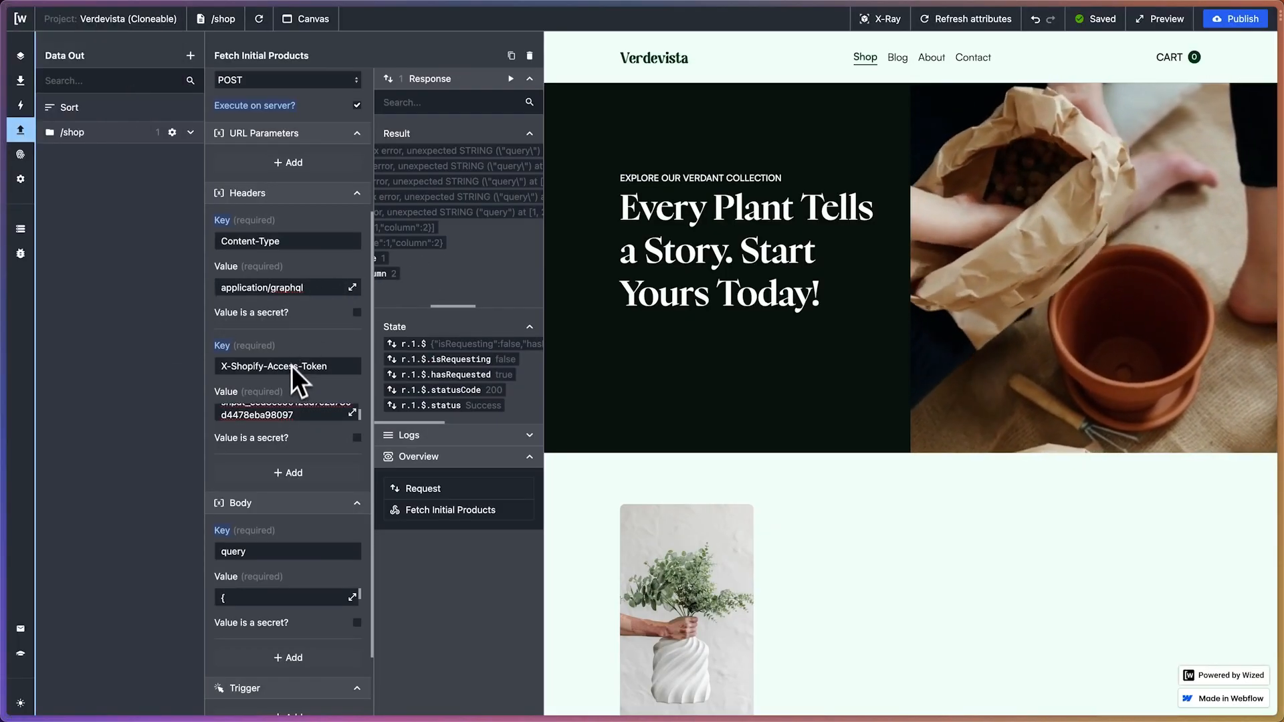
{"action": "scroll", "coordinate": [290, 375], "scroll_direction": "up", "scroll_amount": 5}
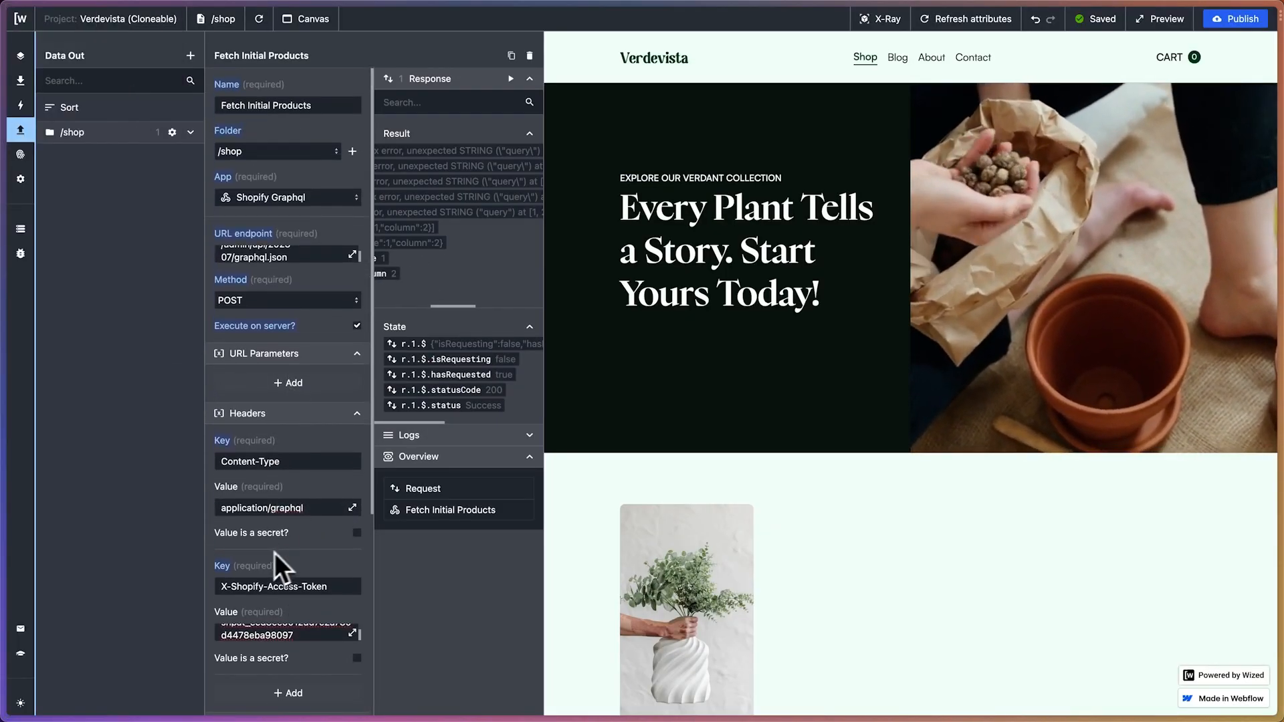
{"action": "left_click", "coordinate": [306, 510]}
{"action": "left_click_drag", "start_coordinate": [306, 510], "coordinate": [279, 510]}
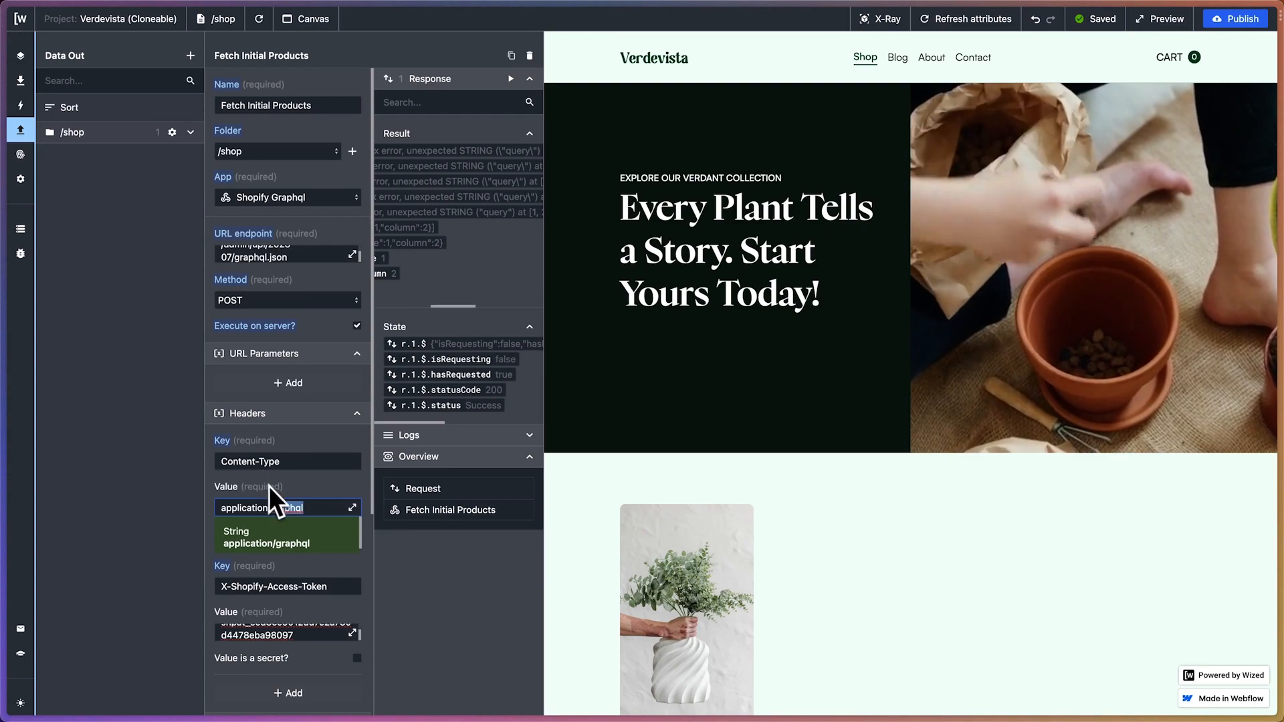
{"action": "left_click_drag", "start_coordinate": [301, 498], "coordinate": [273, 503]}
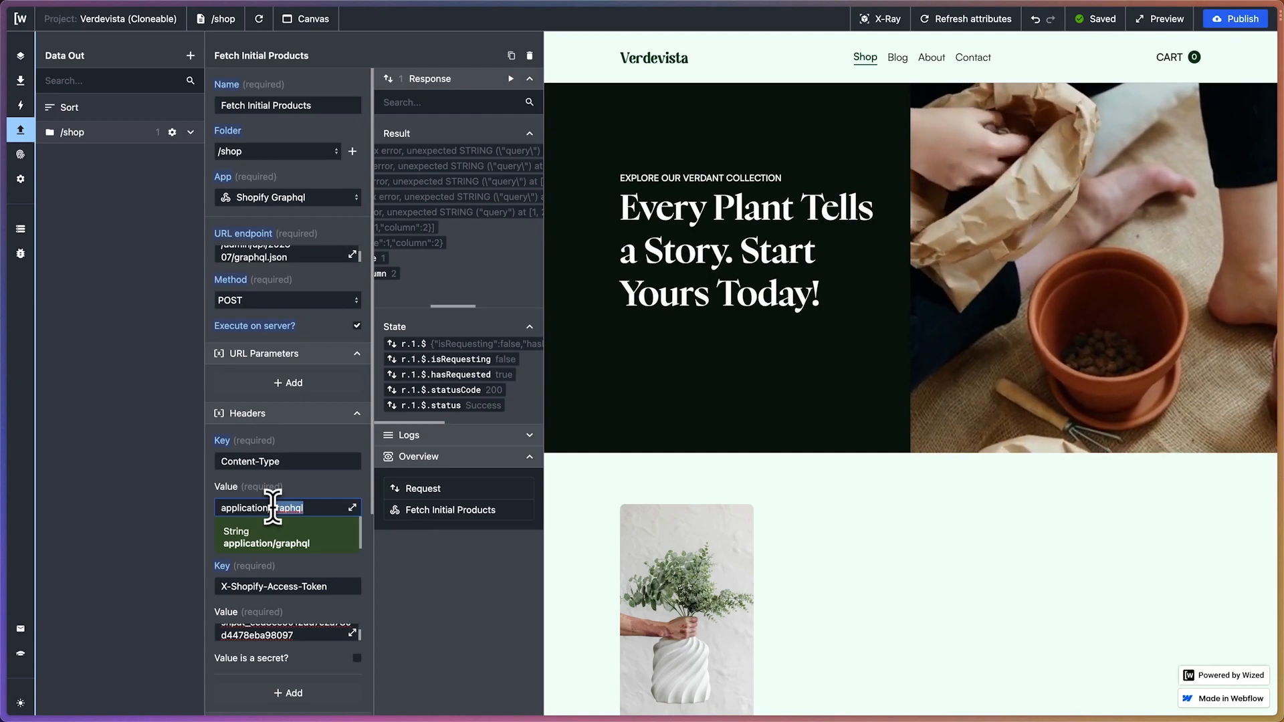
{"action": "type", "text": "json"}
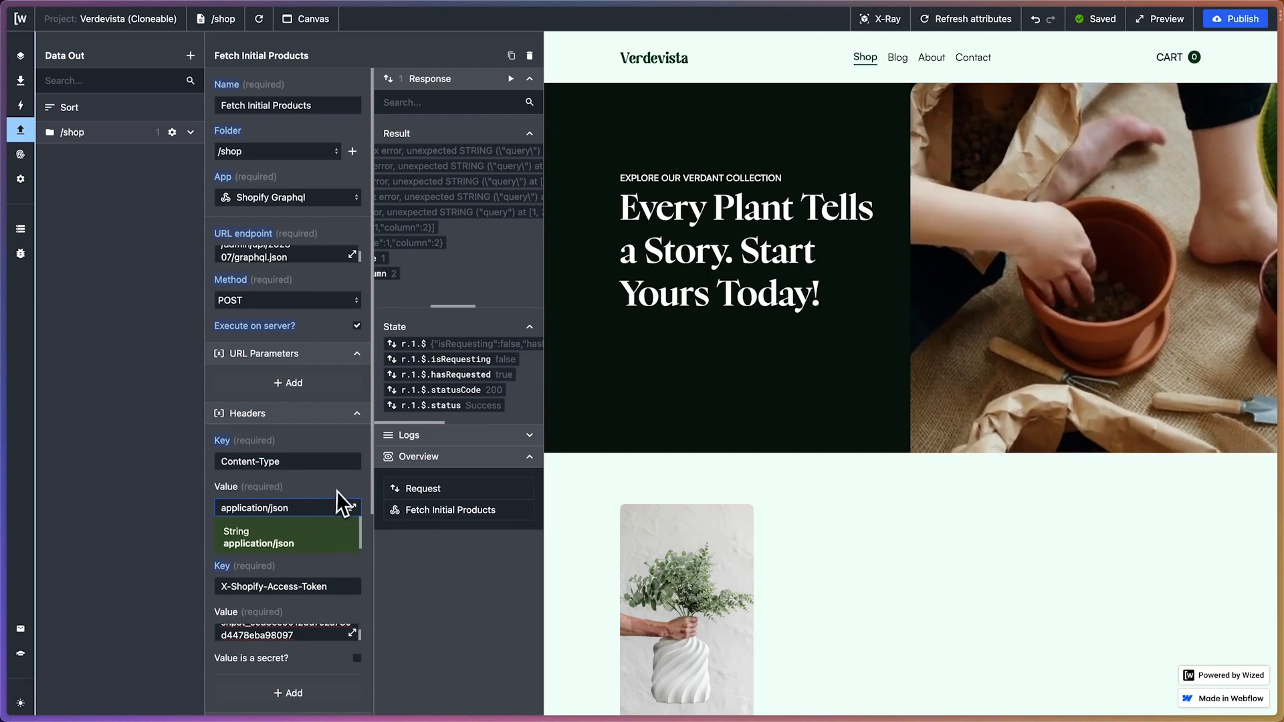
{"action": "key", "text": "Return"}
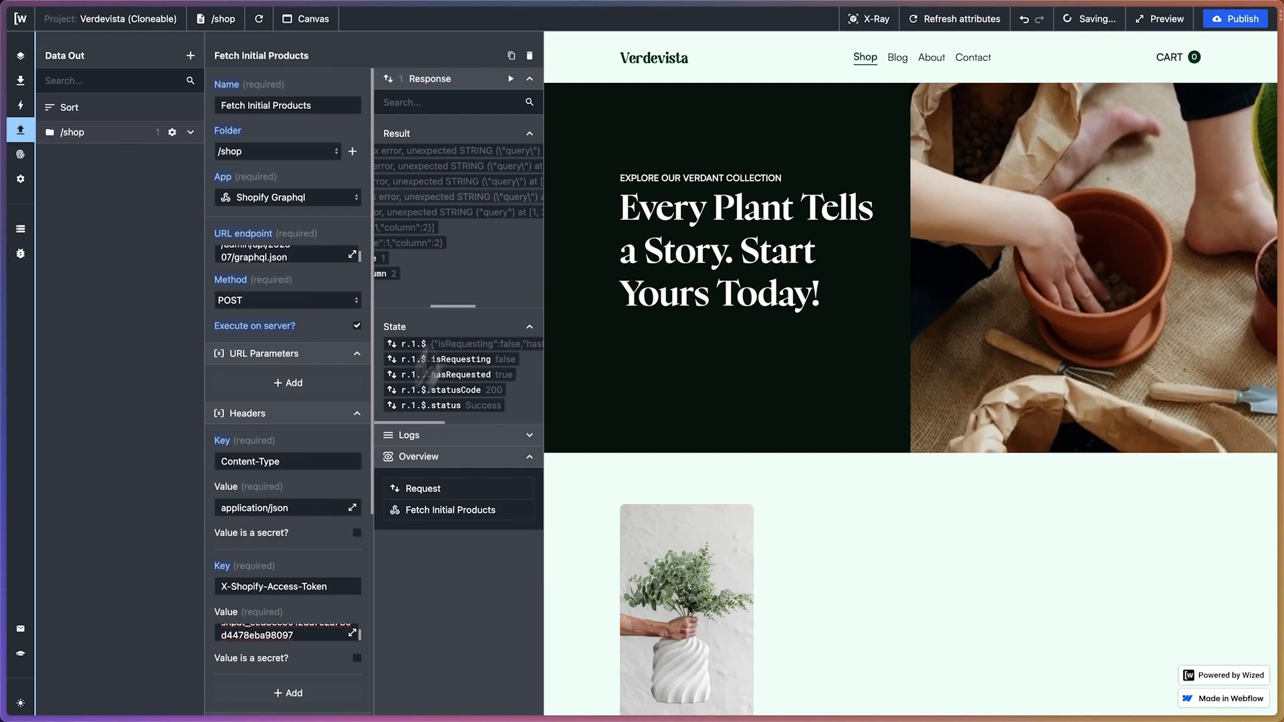
Run the request and look through the returned page info and product nodes in the response result
{"action": "left_click", "coordinate": [511, 79]}
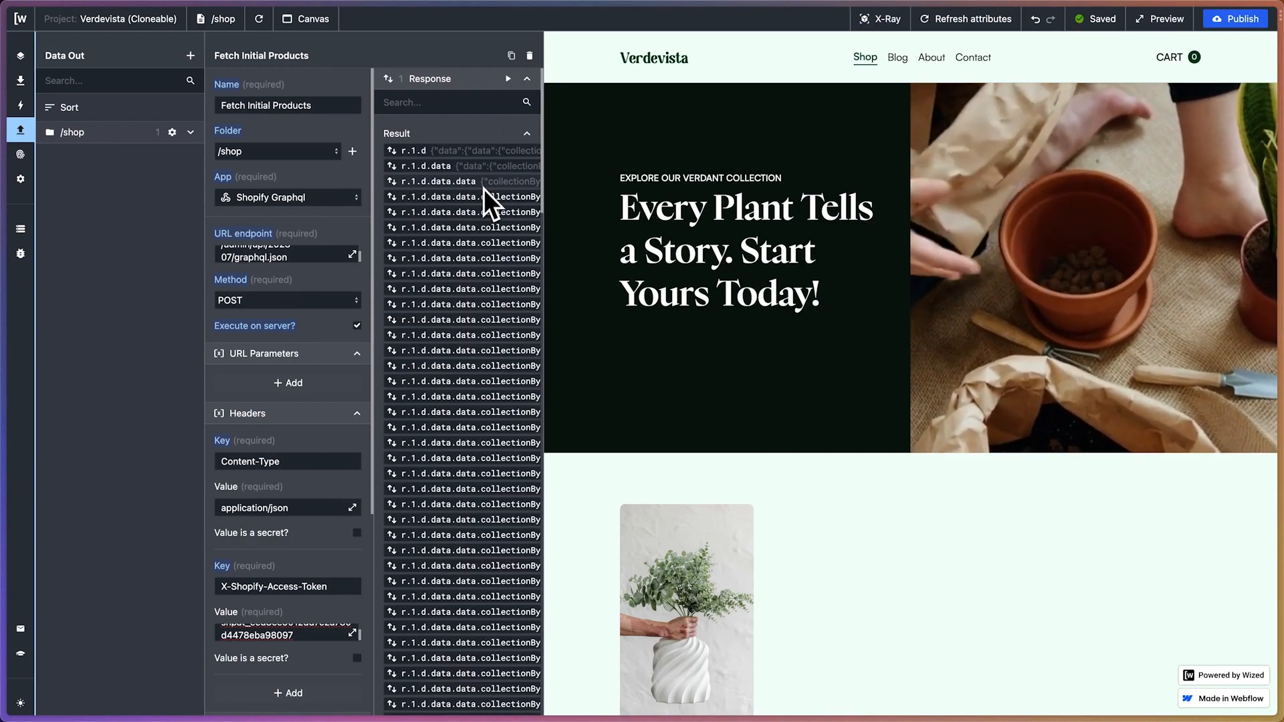
{"action": "scroll", "coordinate": [468, 268], "scroll_direction": "right", "scroll_amount": 3}
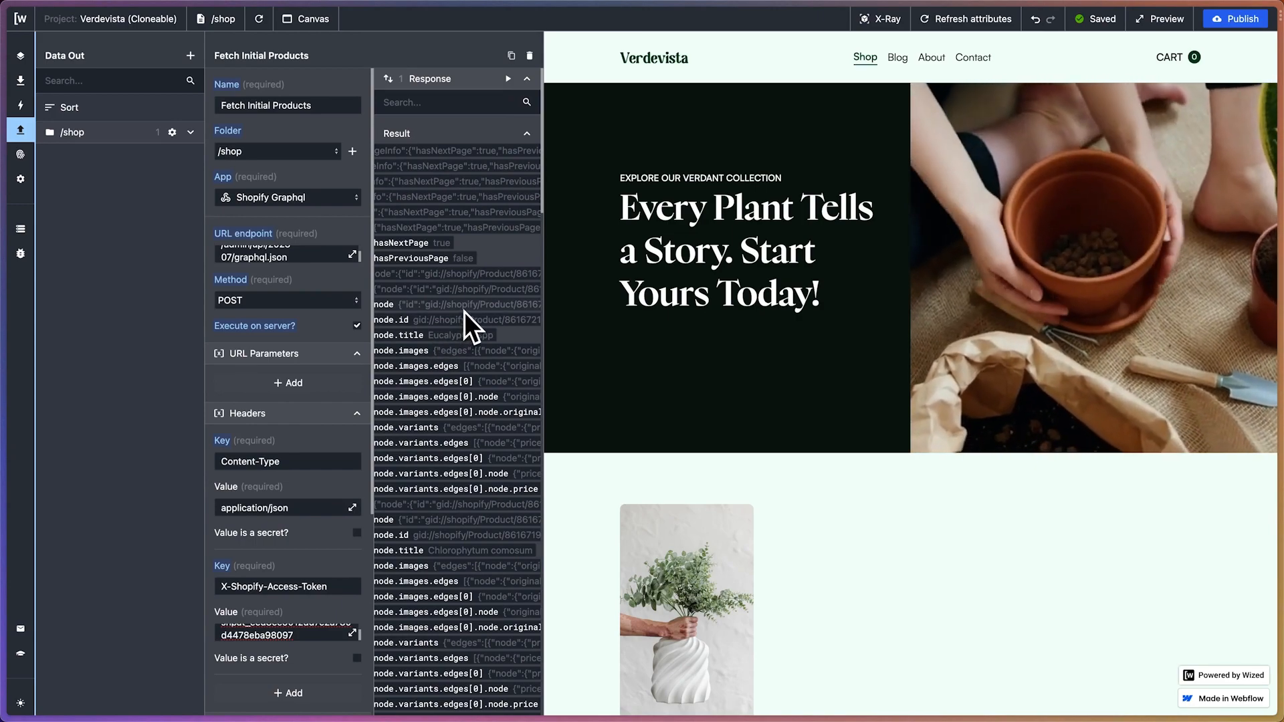
{"action": "scroll", "coordinate": [464, 312], "scroll_direction": "right", "scroll_amount": 5}
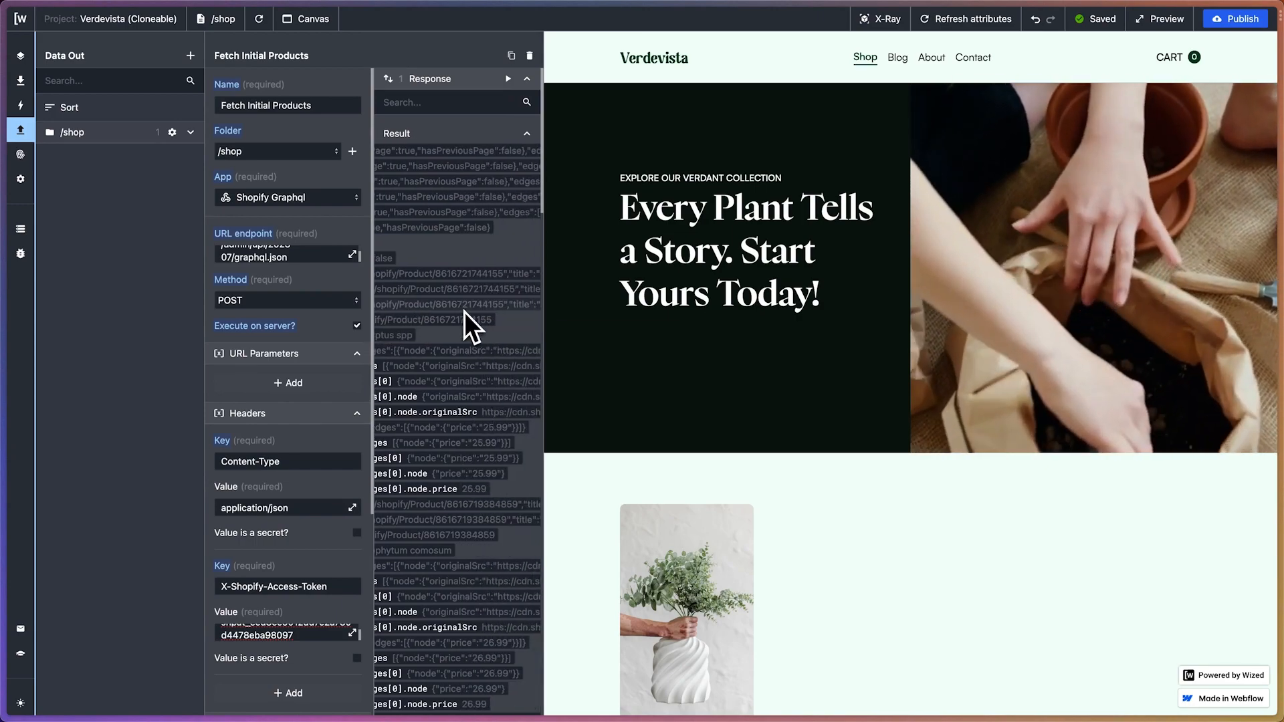
{"action": "scroll", "coordinate": [464, 311], "scroll_direction": "left", "scroll_amount": 8}
{"action": "scroll", "coordinate": [464, 312], "scroll_direction": "down", "scroll_amount": 10}
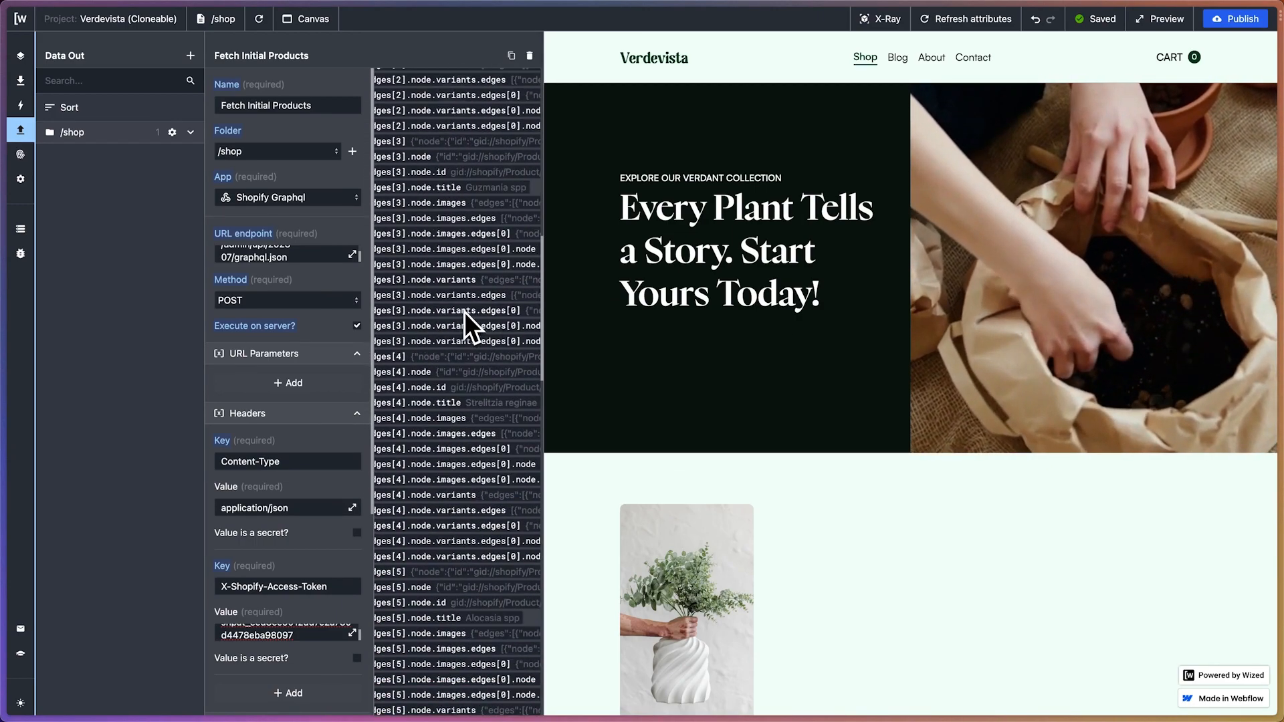
{"action": "scroll", "coordinate": [464, 312], "scroll_direction": "down", "scroll_amount": 20}
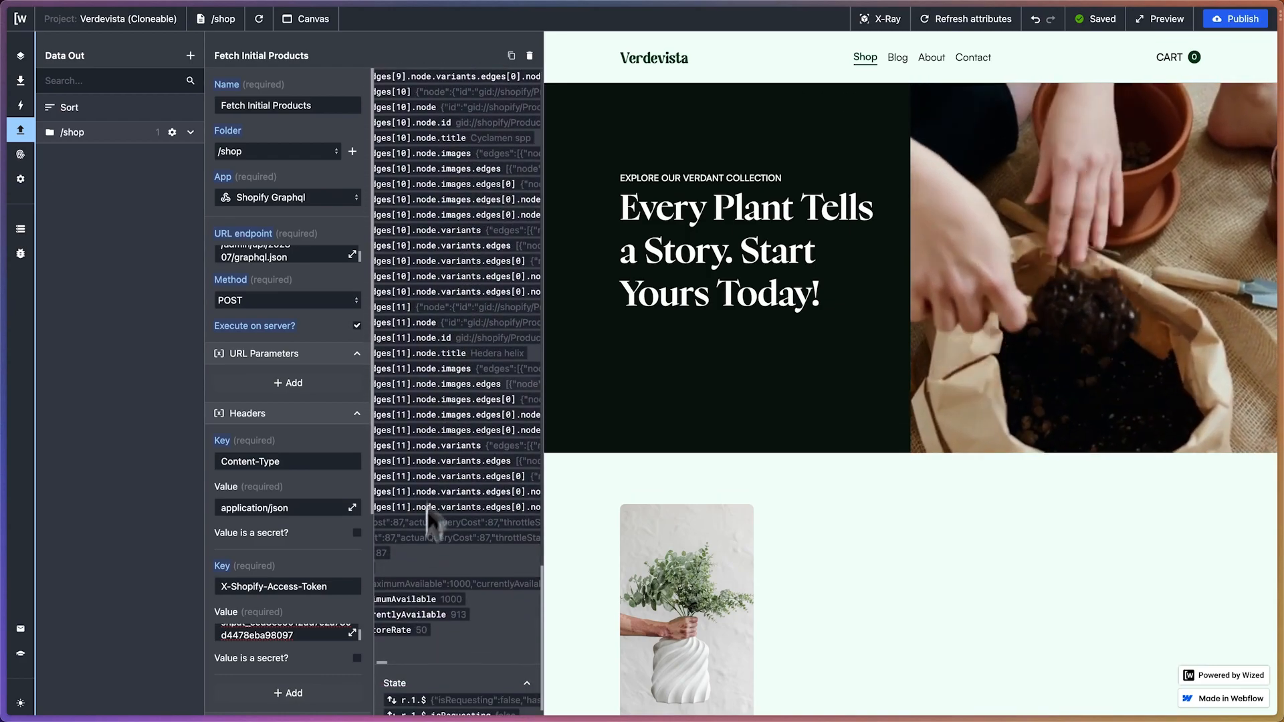
{"action": "scroll", "coordinate": [454, 378], "scroll_direction": "up", "scroll_amount": 20}
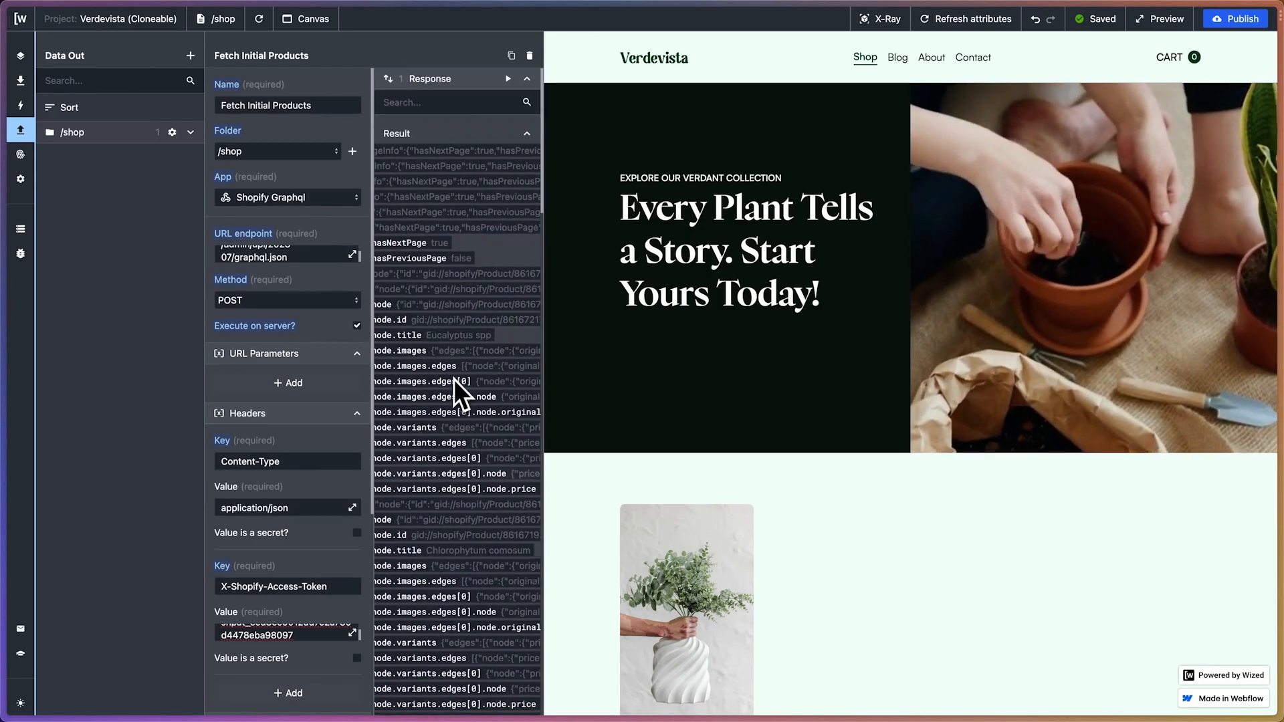
Set the Content-Type header's value back to application/graphql and rerun the request
{"action": "left_click_drag", "start_coordinate": [299, 503], "coordinate": [268, 506]}
{"action": "type", "text": "graph"}
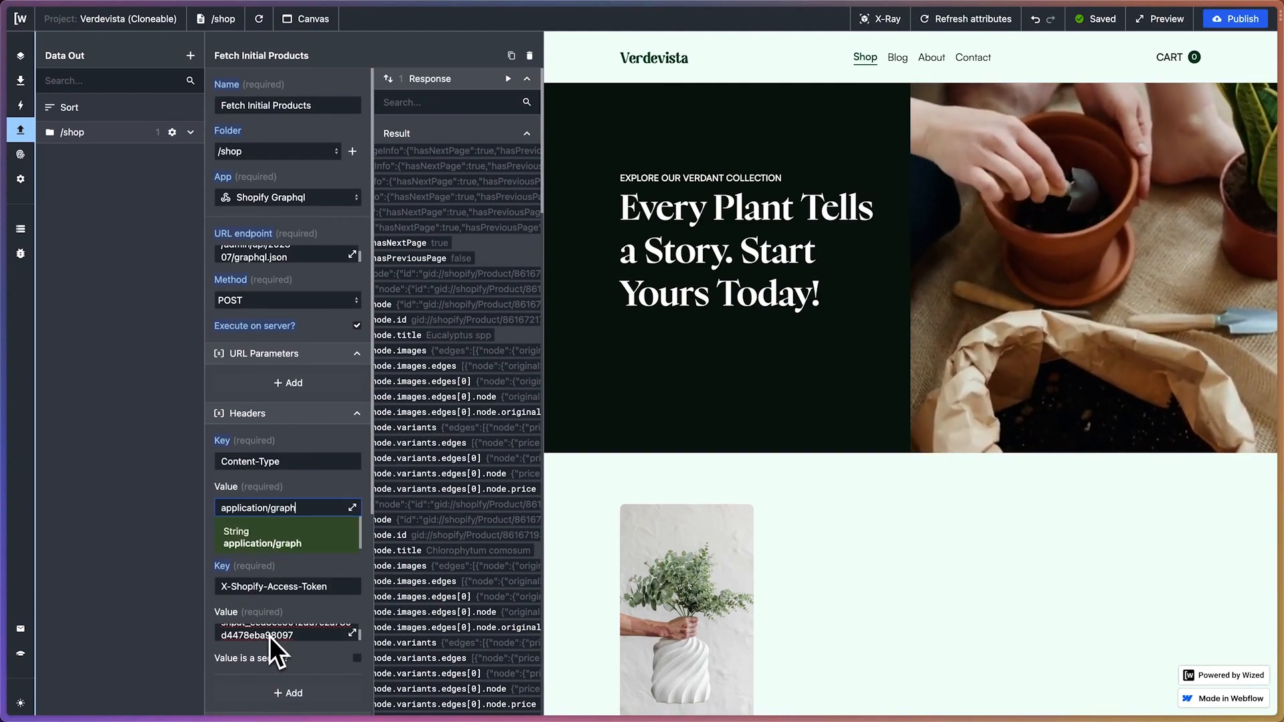
{"action": "type", "text": "ql"}
{"action": "left_click", "coordinate": [308, 492]}
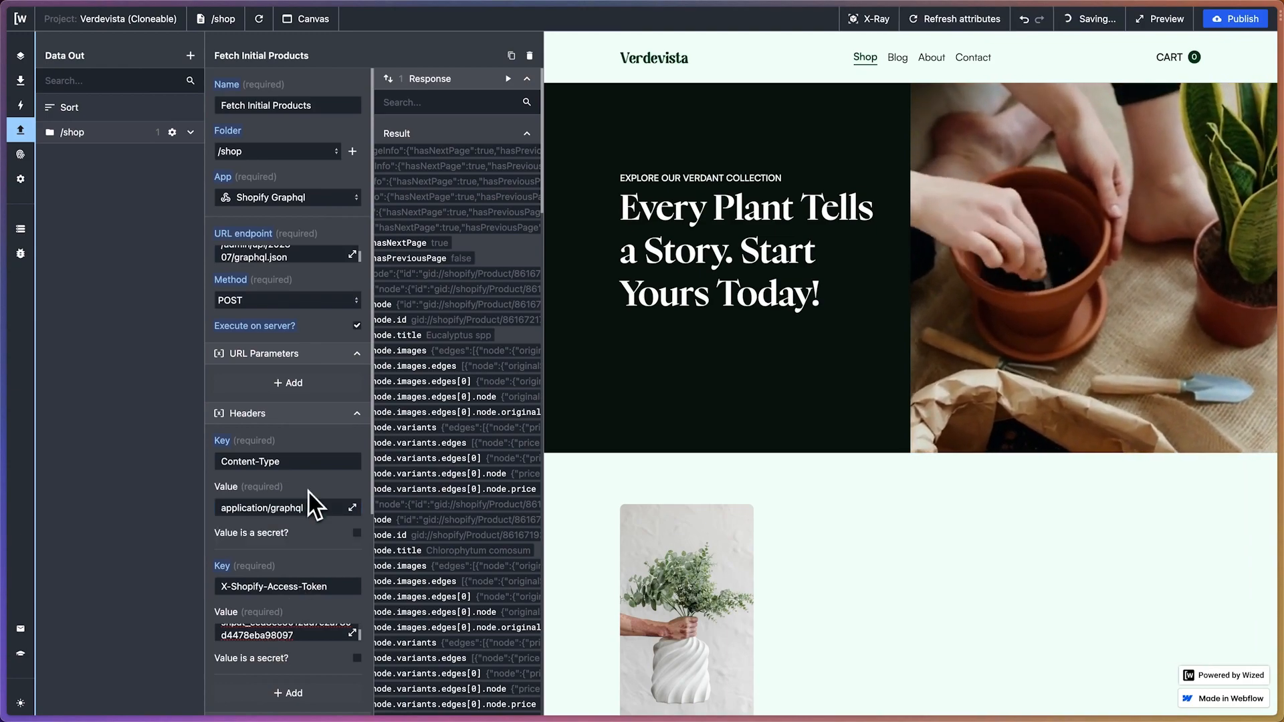
{"action": "left_click", "coordinate": [508, 79]}
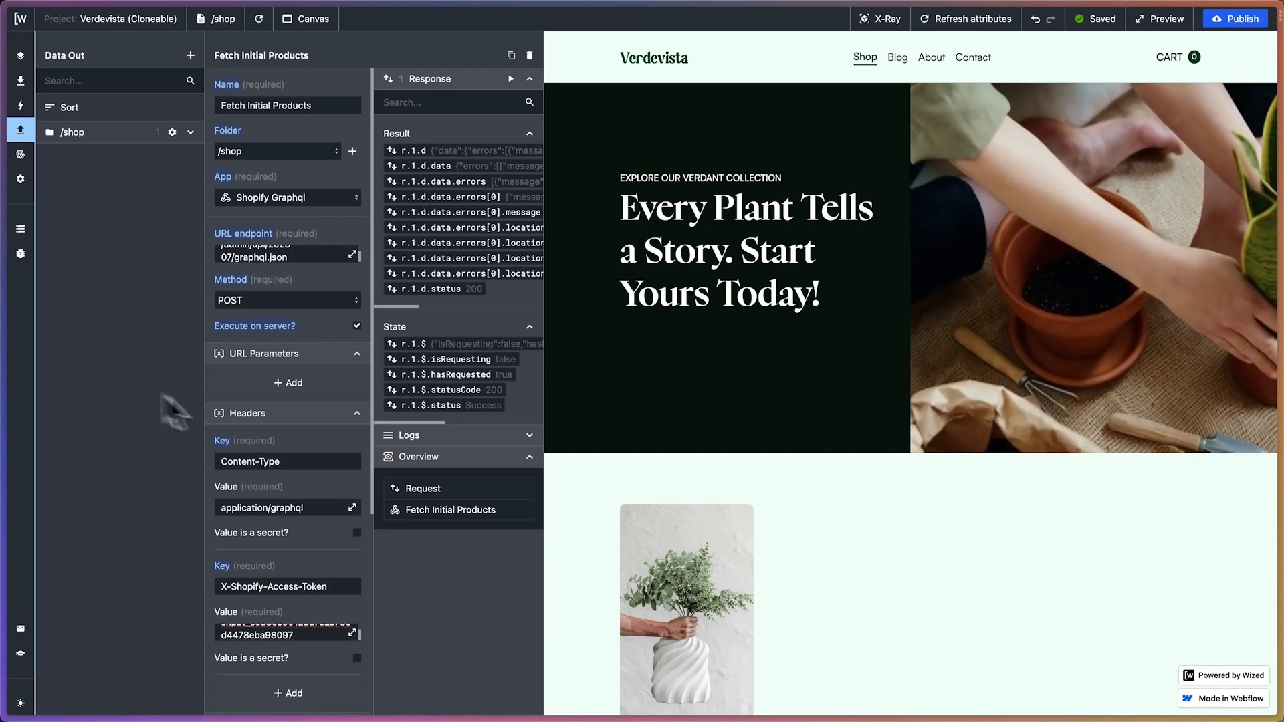
In ChatGPT, review the message requesting cursor and copy the updated GraphQL query with cursor inside edges
{"action": "mouse_move", "coordinate": [11, 363]}
{"action": "left_click", "coordinate": [73, 395]}
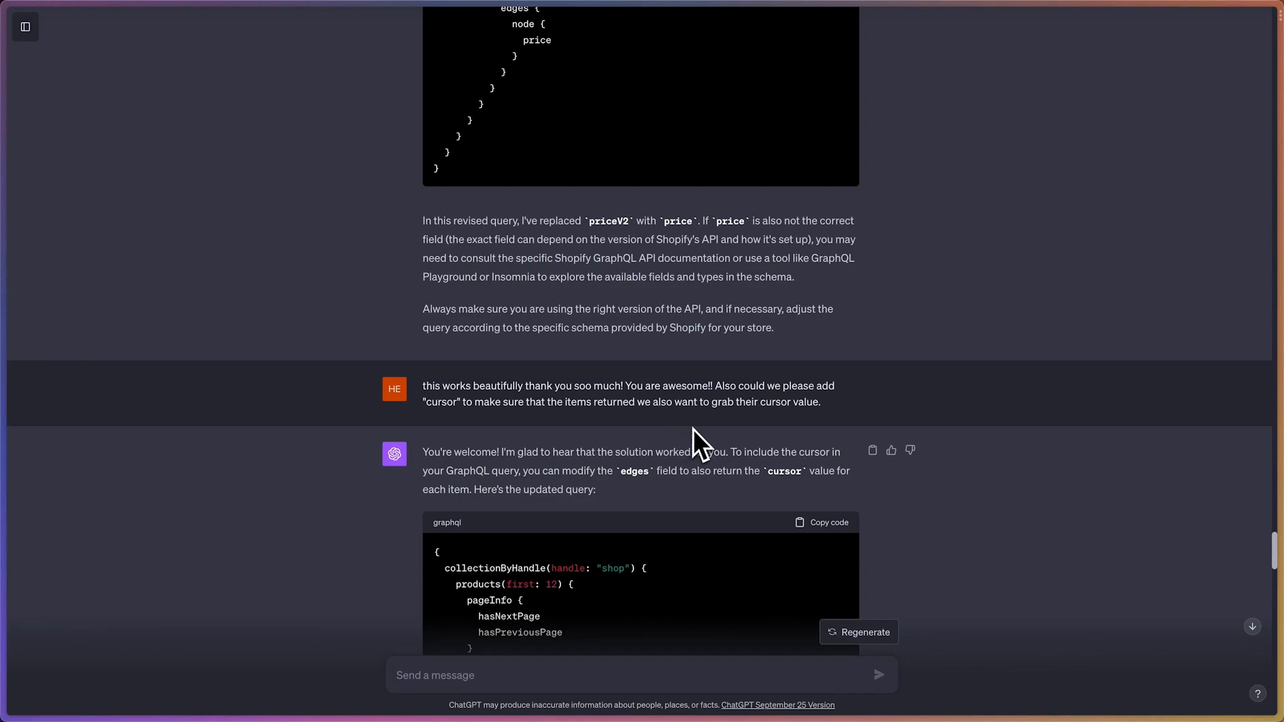
{"action": "left_click_drag", "start_coordinate": [428, 404], "coordinate": [472, 404]}
{"action": "left_click", "coordinate": [528, 424]}
{"action": "scroll", "coordinate": [555, 434], "scroll_direction": "down", "scroll_amount": 2}
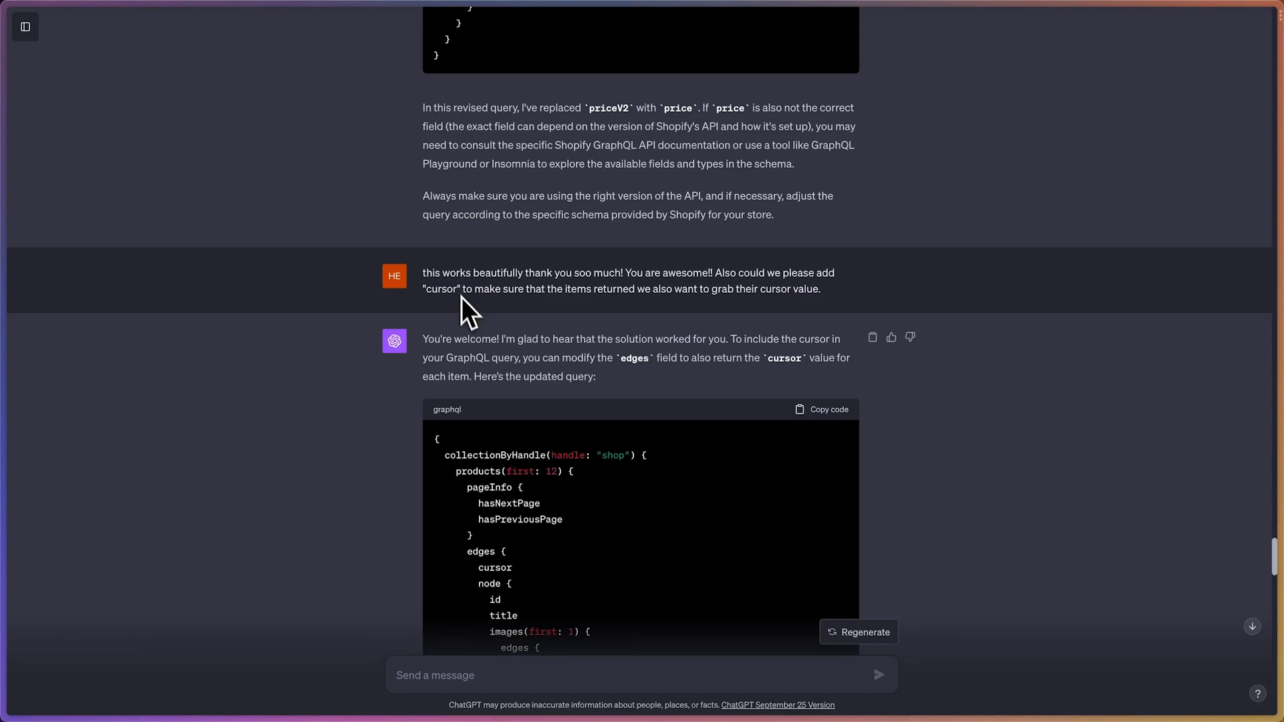
{"action": "scroll", "coordinate": [502, 372], "scroll_direction": "down", "scroll_amount": 5}
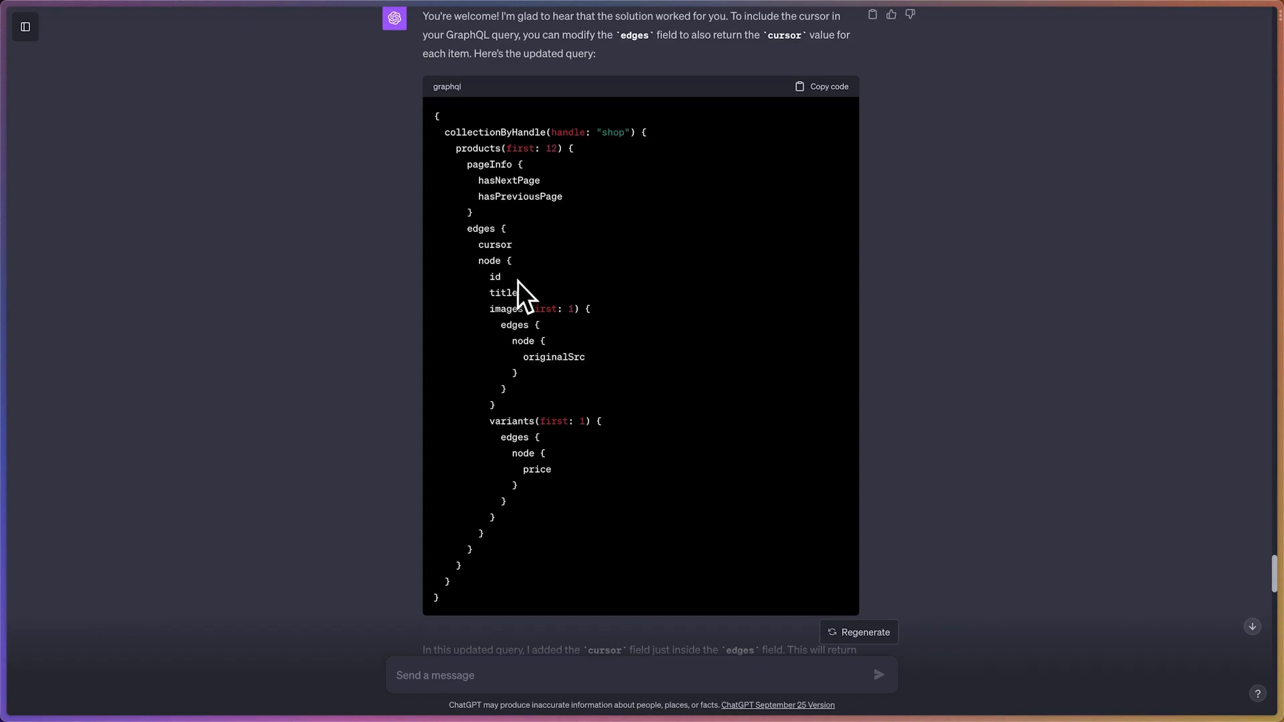
{"action": "left_click", "coordinate": [824, 87]}
Back in Wized, replace the query body value with the copied GraphQL query that includes cursor
{"action": "mouse_move", "coordinate": [14, 318]}
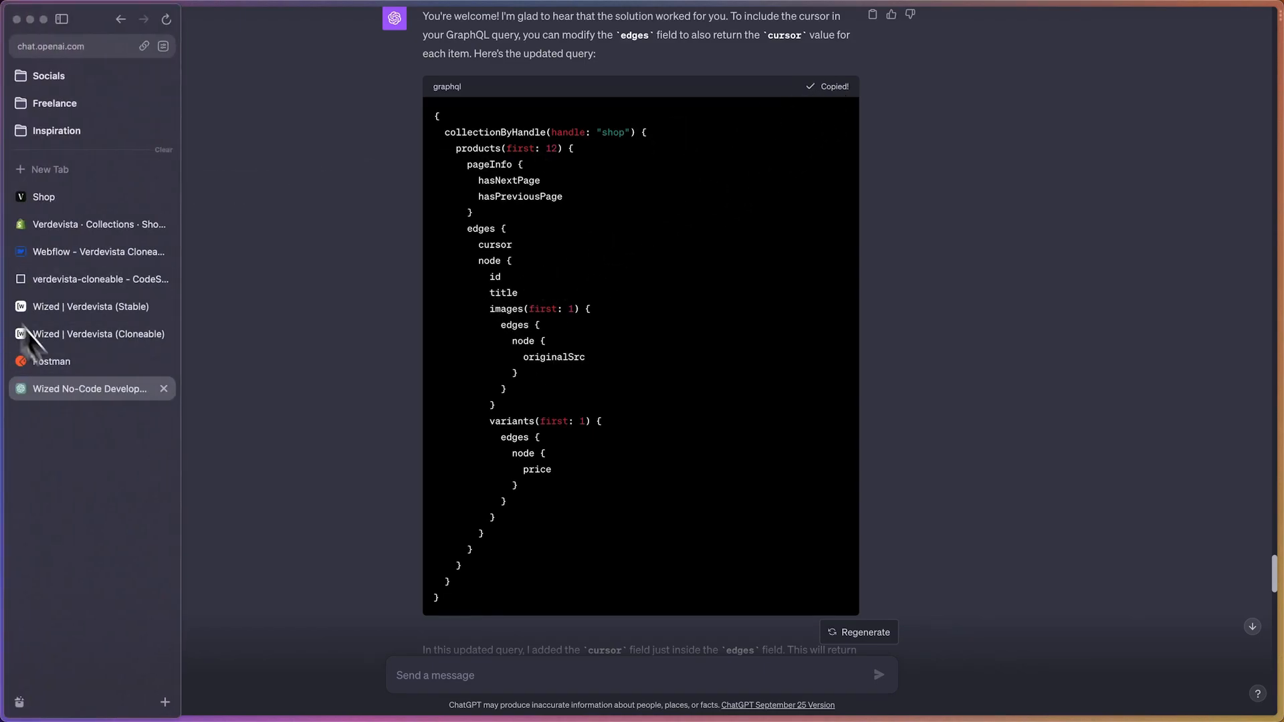
{"action": "left_click", "coordinate": [99, 333]}
{"action": "scroll", "coordinate": [347, 575], "scroll_direction": "down", "scroll_amount": 5}
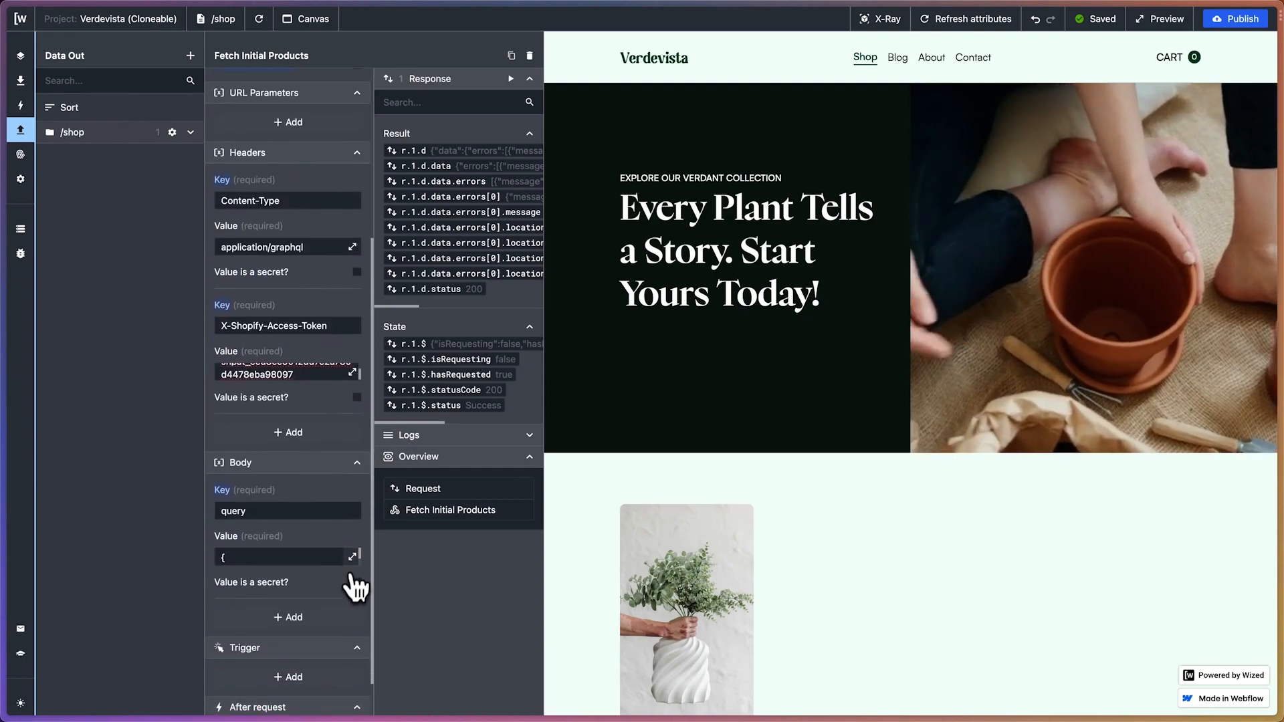
{"action": "left_click", "coordinate": [353, 556]}
{"action": "left_click_drag", "start_coordinate": [447, 102], "coordinate": [568, 278]}
{"action": "left_click", "coordinate": [575, 236]}
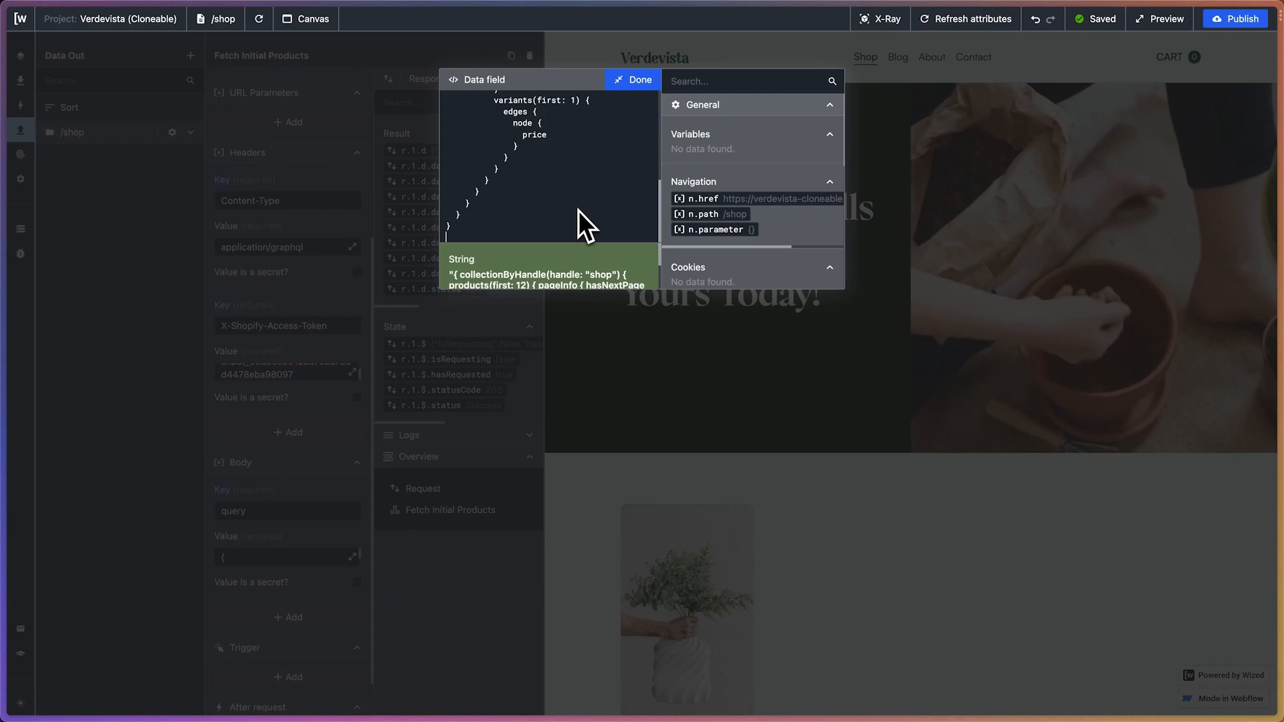
{"action": "left_click", "coordinate": [632, 80]}
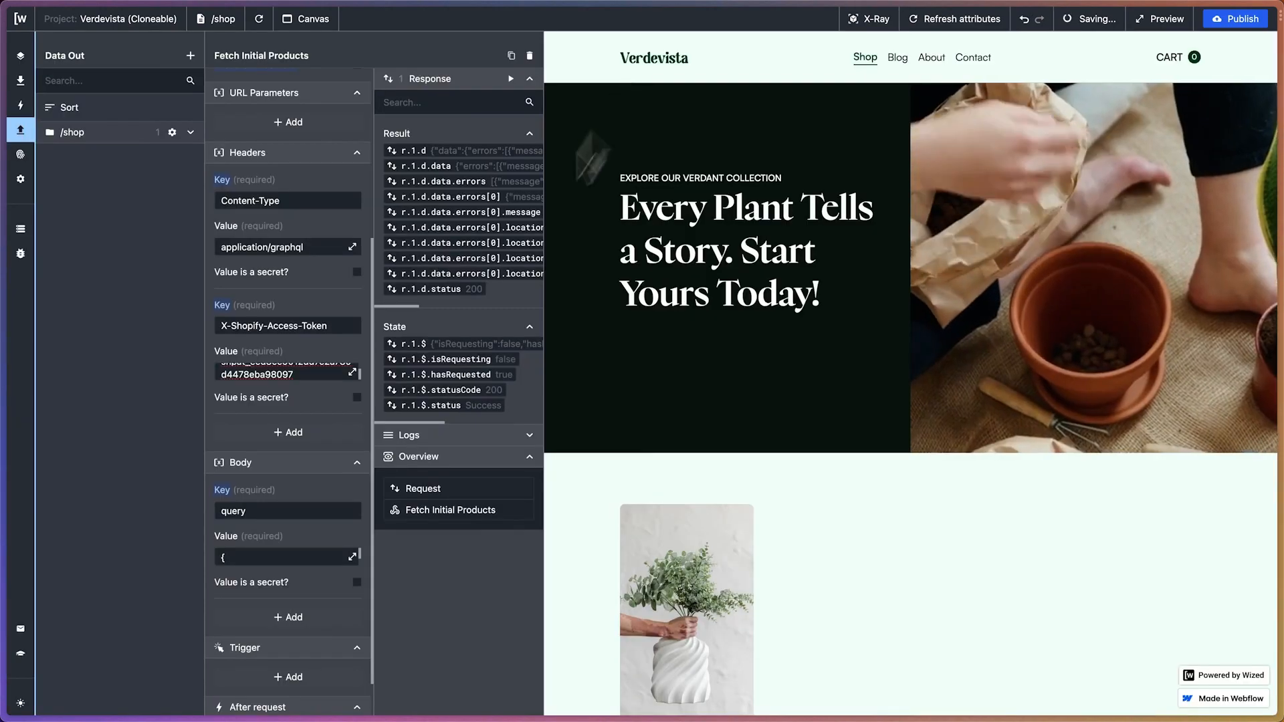
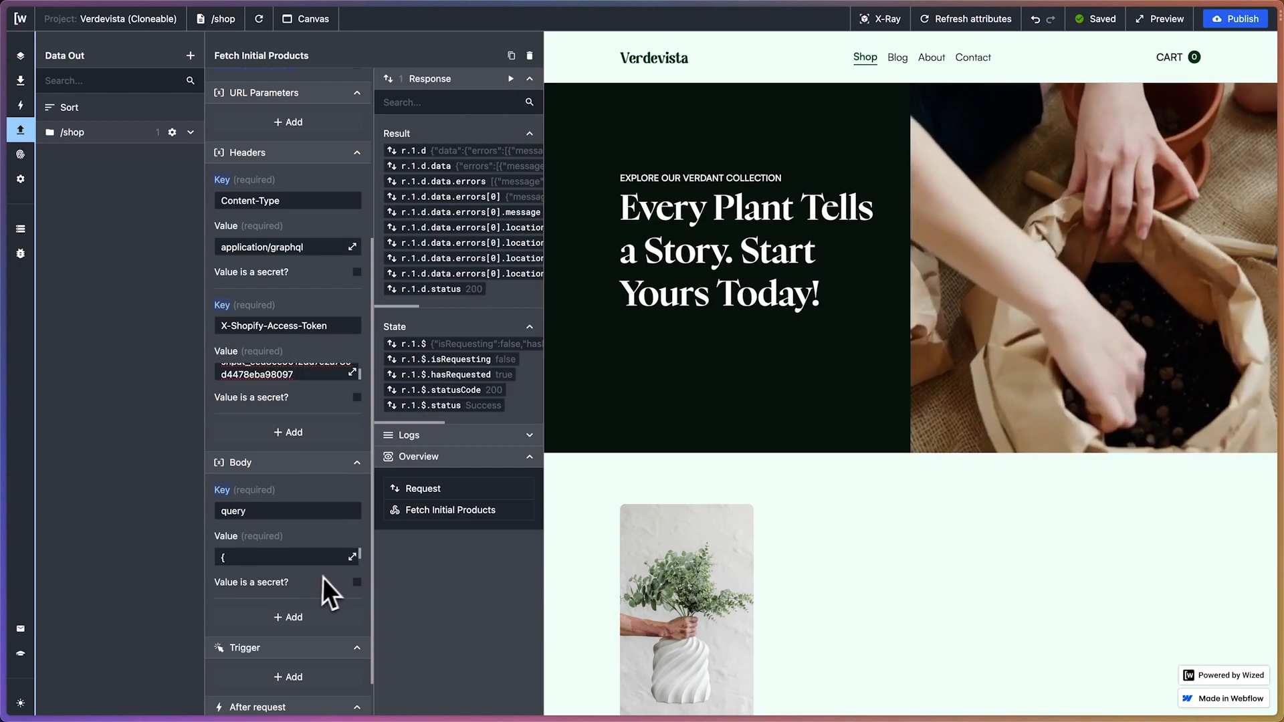
Rerun the Fetch Initial Products request and check its result and the Content-Type header value
{"action": "left_click", "coordinate": [520, 85]}
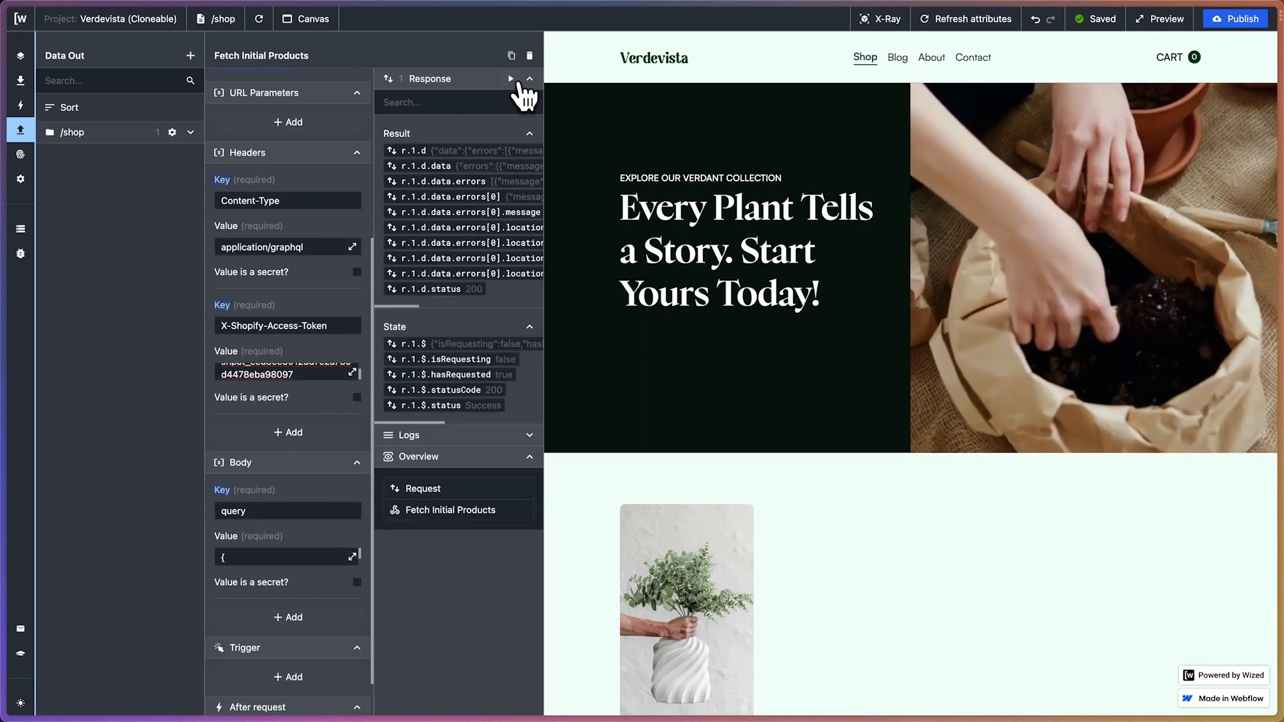
{"action": "scroll", "coordinate": [498, 190], "scroll_direction": "right", "scroll_amount": 3}
{"action": "scroll", "coordinate": [499, 190], "scroll_direction": "left", "scroll_amount": 5}
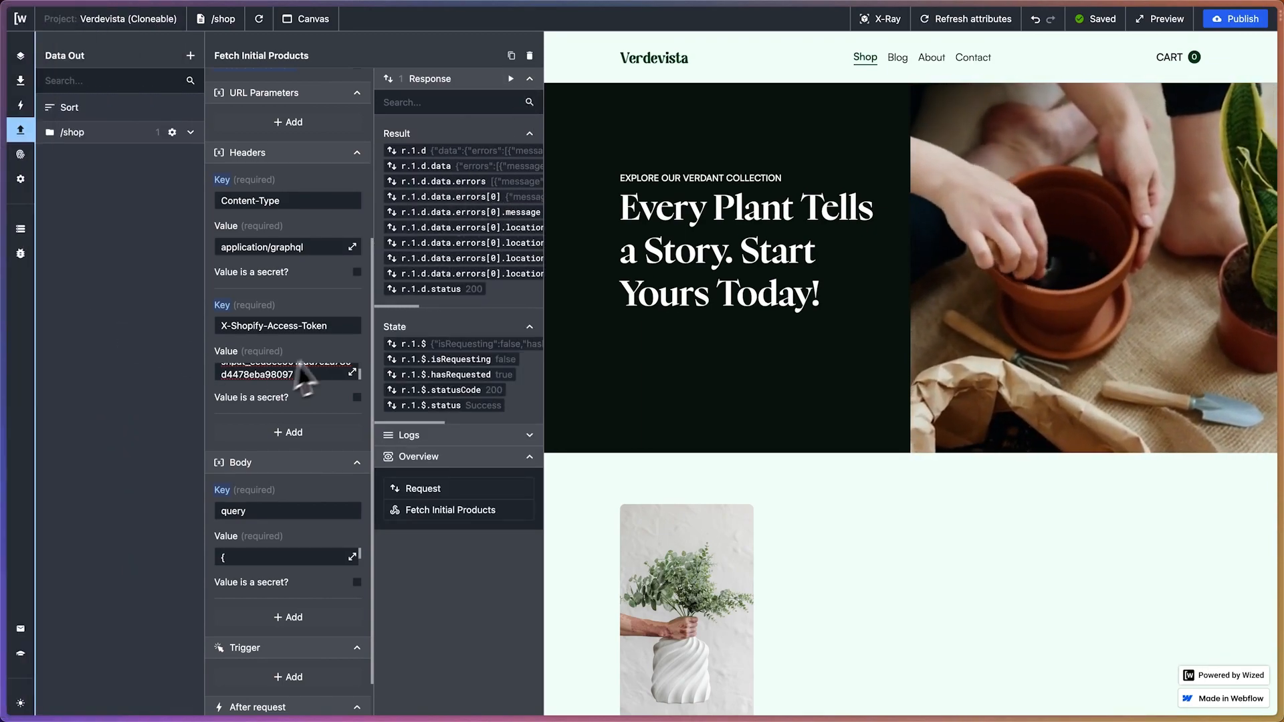
{"action": "left_click", "coordinate": [304, 247]}
{"action": "double_click", "coordinate": [304, 247]}
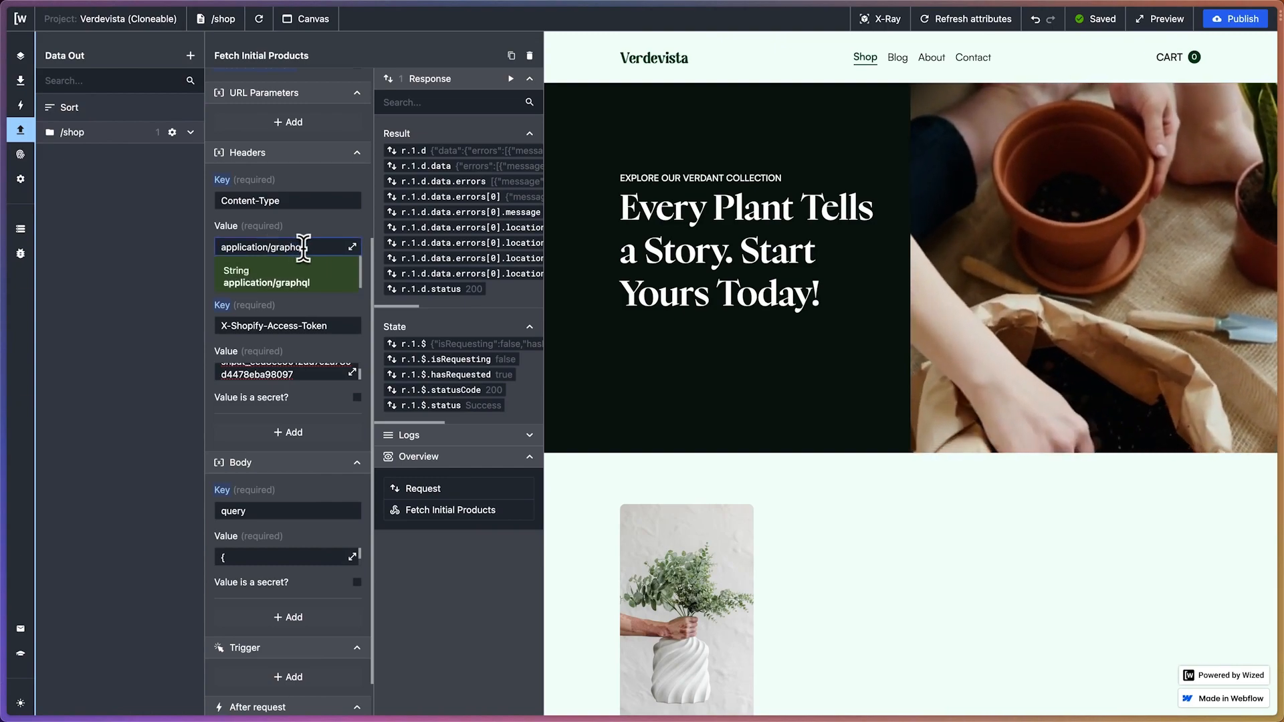
{"action": "left_click", "coordinate": [330, 234]}
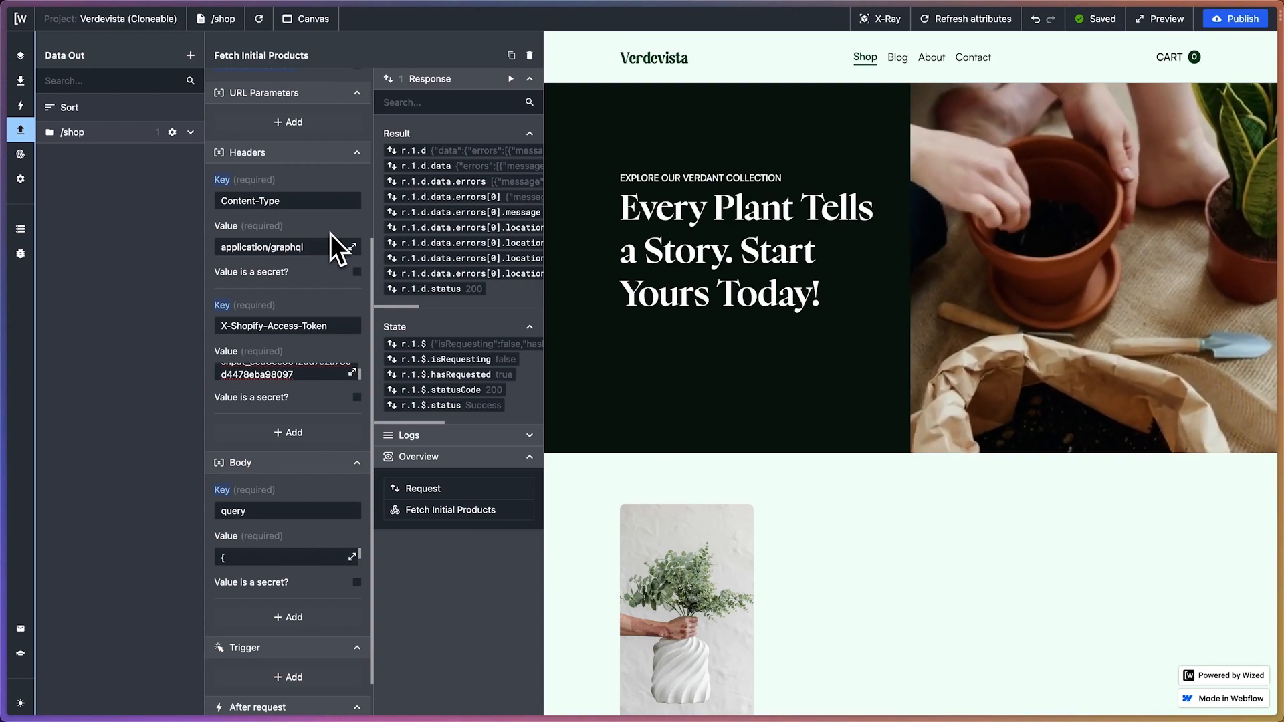
In ChatGPT, review the prompt asking for a Postman version of the request and the reply's method, URL, headers and body instructions
{"action": "mouse_move", "coordinate": [10, 267]}
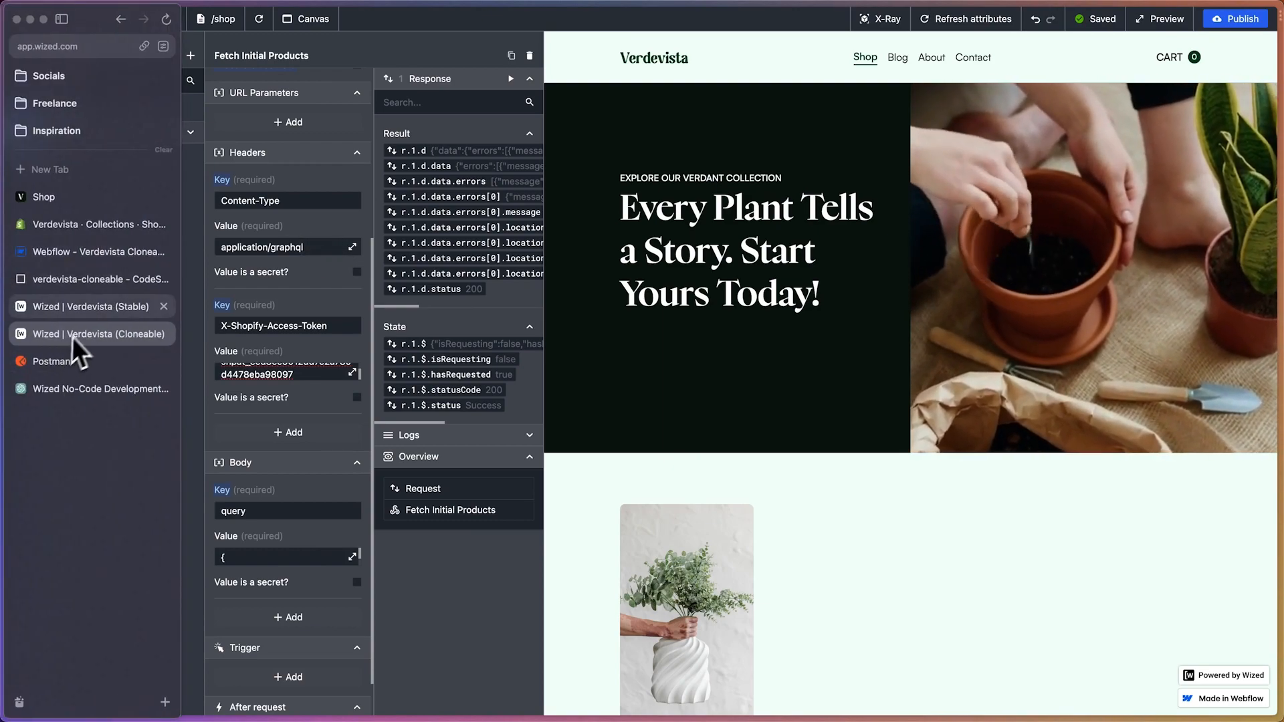
{"action": "left_click", "coordinate": [73, 390]}
{"action": "scroll", "coordinate": [511, 394], "scroll_direction": "down", "scroll_amount": 8}
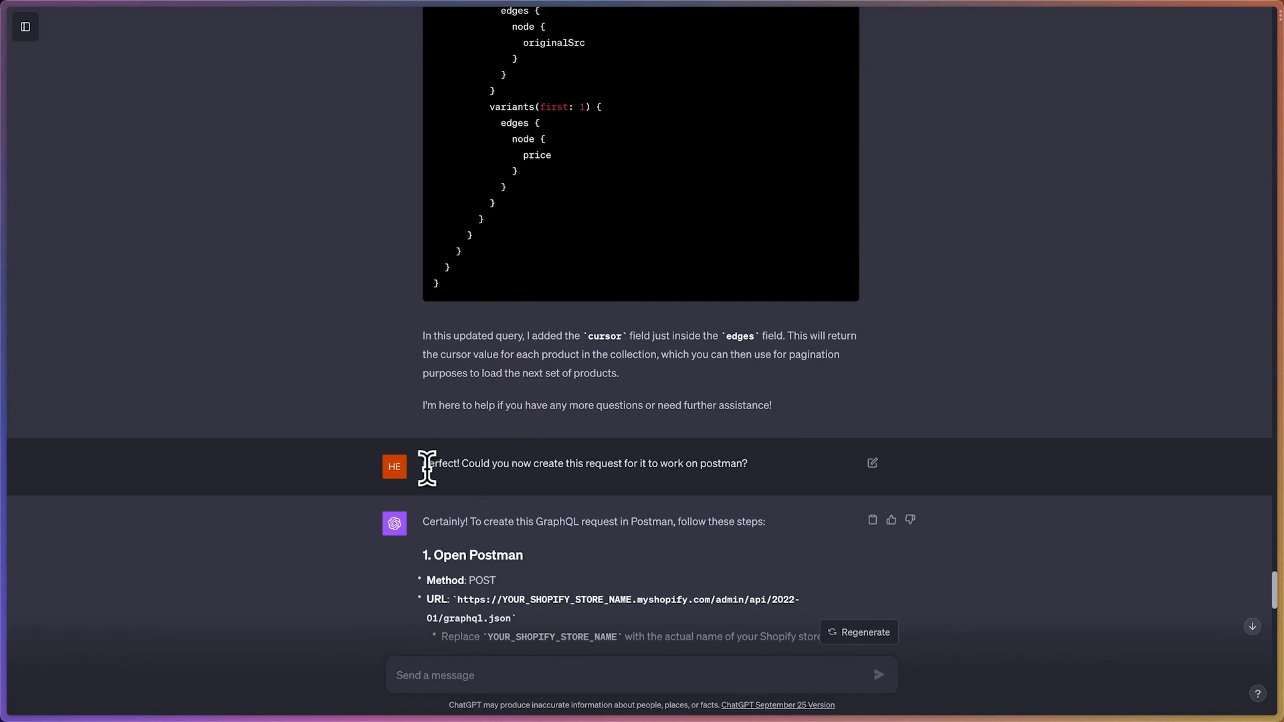
{"action": "left_click_drag", "start_coordinate": [424, 466], "coordinate": [755, 471]}
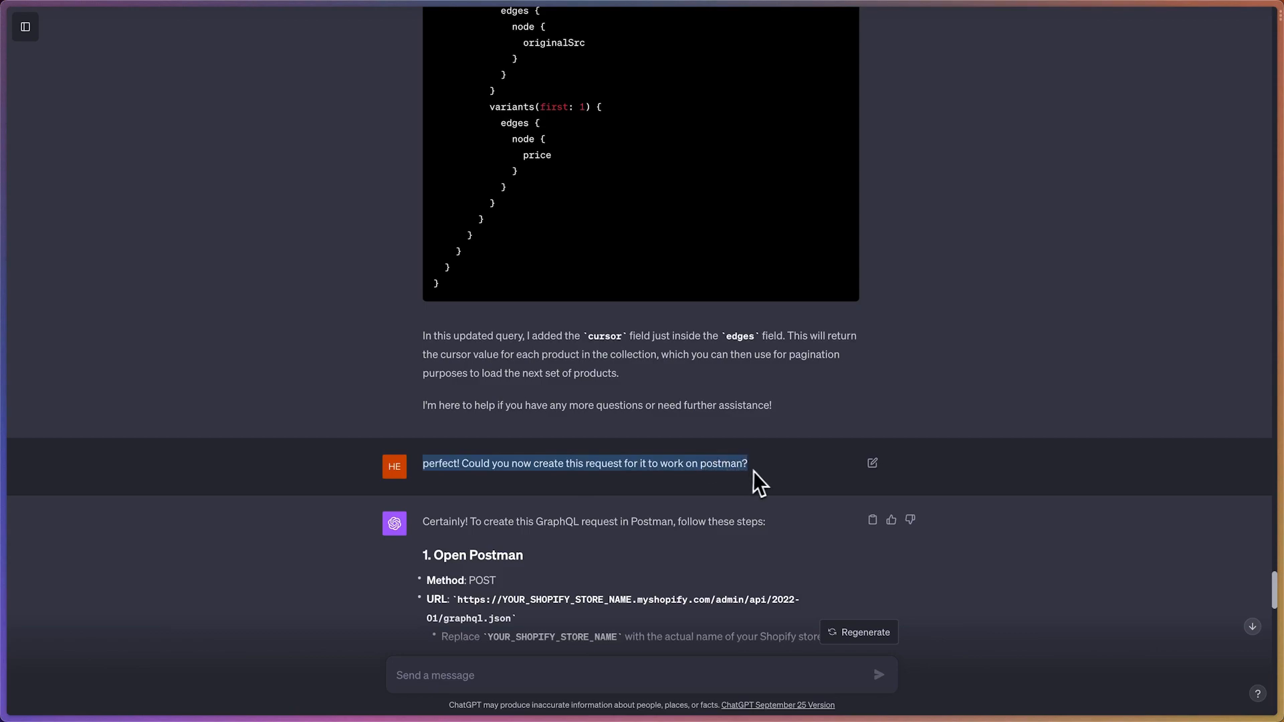
{"action": "left_click", "coordinate": [756, 470]}
{"action": "scroll", "coordinate": [757, 472], "scroll_direction": "down", "scroll_amount": 4}
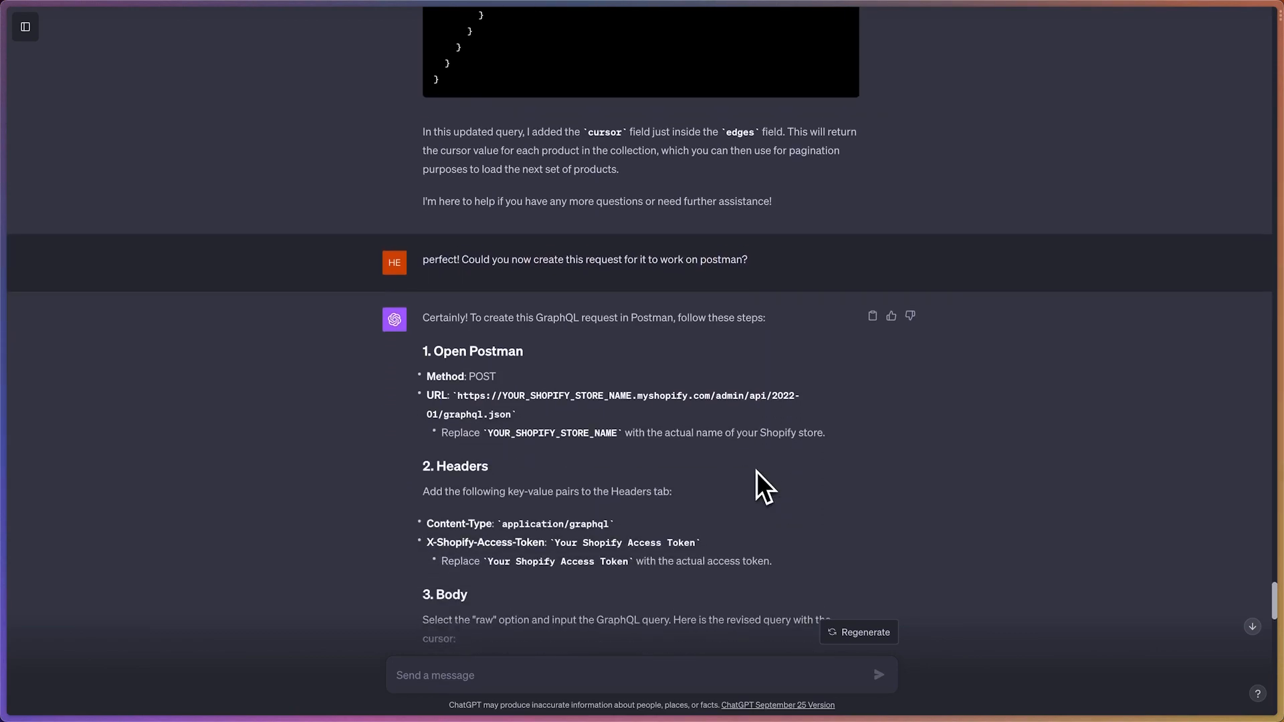
{"action": "scroll", "coordinate": [756, 471], "scroll_direction": "down", "scroll_amount": 2}
{"action": "scroll", "coordinate": [757, 472], "scroll_direction": "down", "scroll_amount": 2}
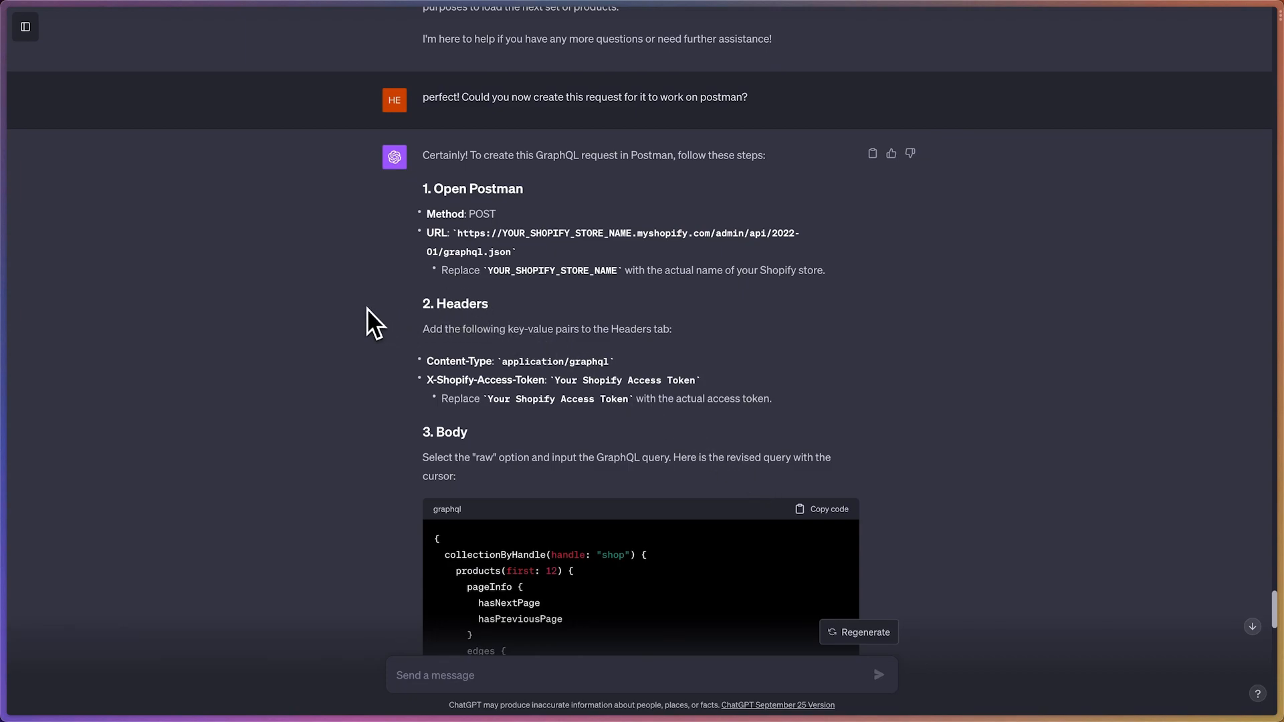
Switch to Postman and create a new HTTP request that uses the POST method
{"action": "mouse_move", "coordinate": [3, 254]}
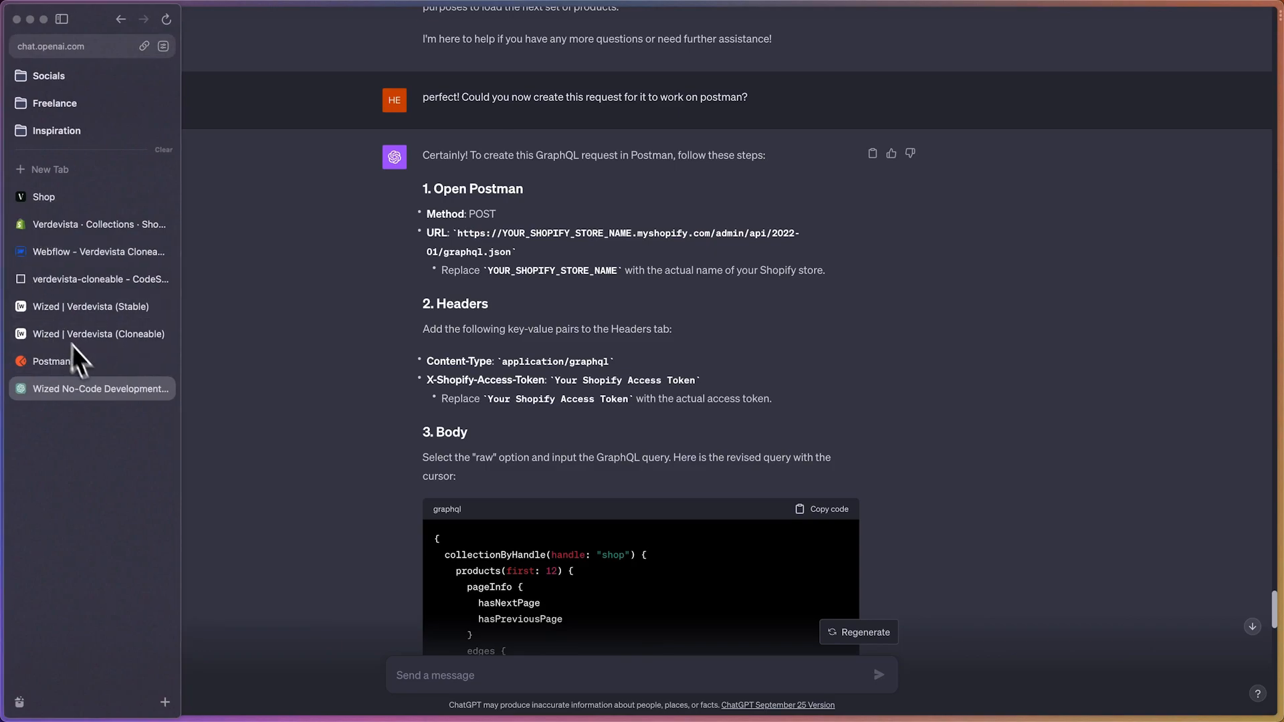
{"action": "left_click", "coordinate": [94, 365]}
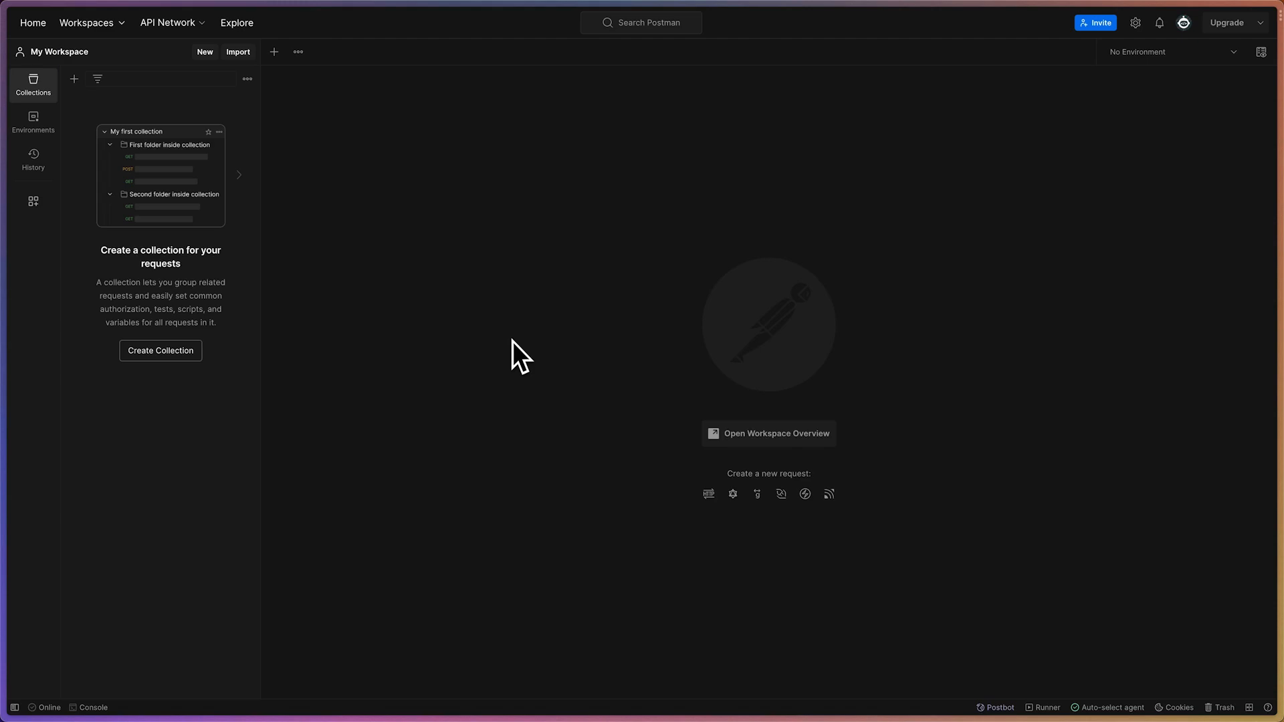
{"action": "left_click", "coordinate": [205, 54]}
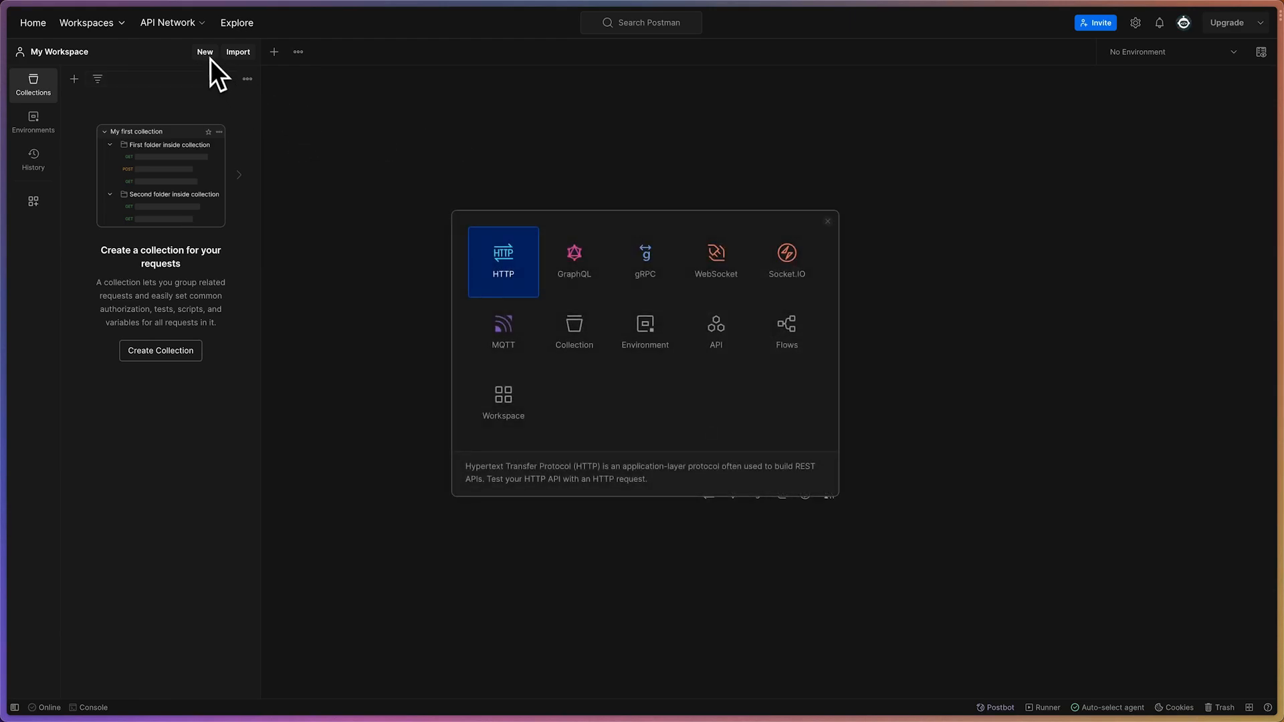
{"action": "left_click", "coordinate": [503, 288]}
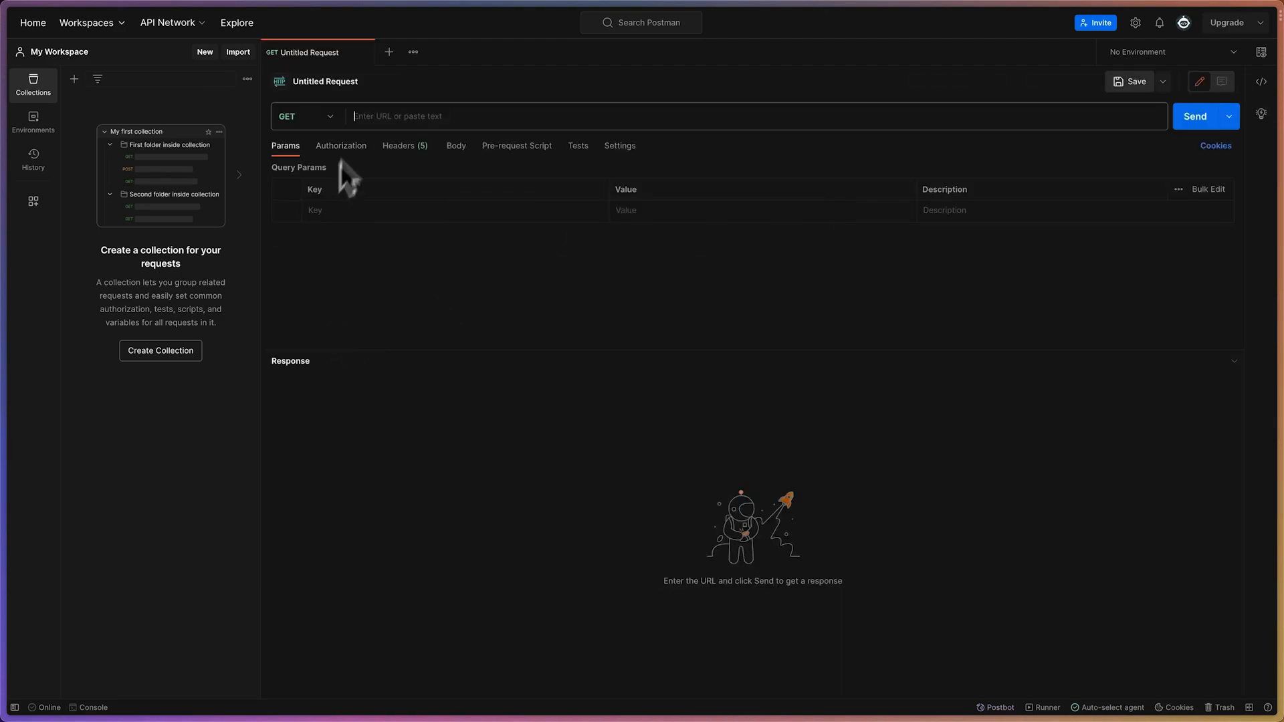
{"action": "left_click", "coordinate": [381, 115]}
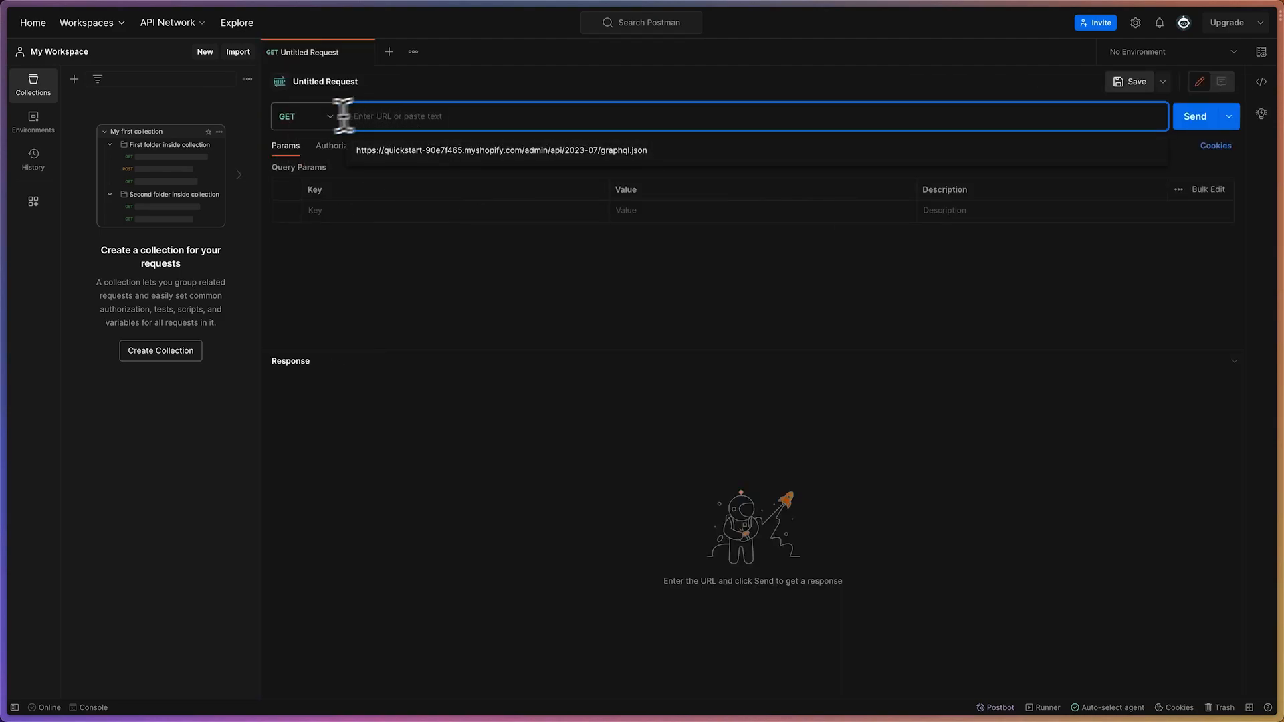
{"action": "left_click", "coordinate": [303, 117]}
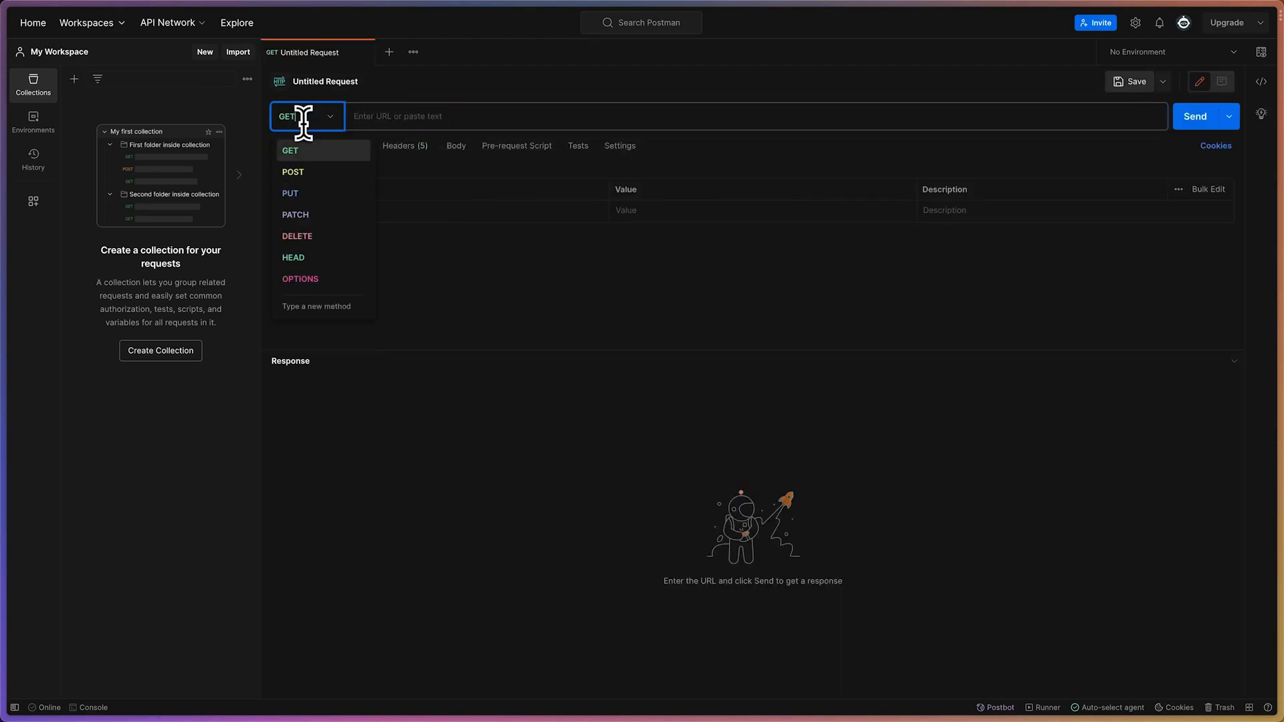
{"action": "left_click", "coordinate": [323, 175]}
Copy the template GraphQL URL from ChatGPT's instructions and enter it as the Postman request URL
{"action": "left_click", "coordinate": [422, 114]}
{"action": "mouse_move", "coordinate": [2, 181]}
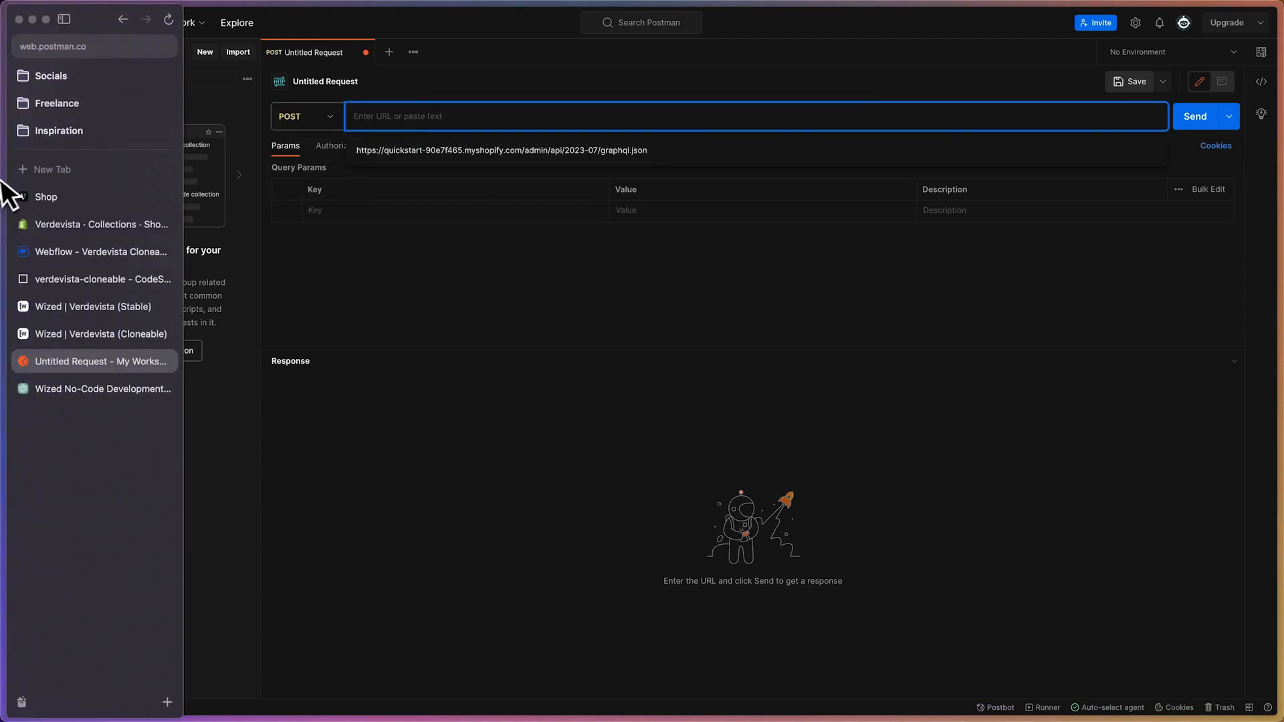
{"action": "left_click", "coordinate": [72, 389]}
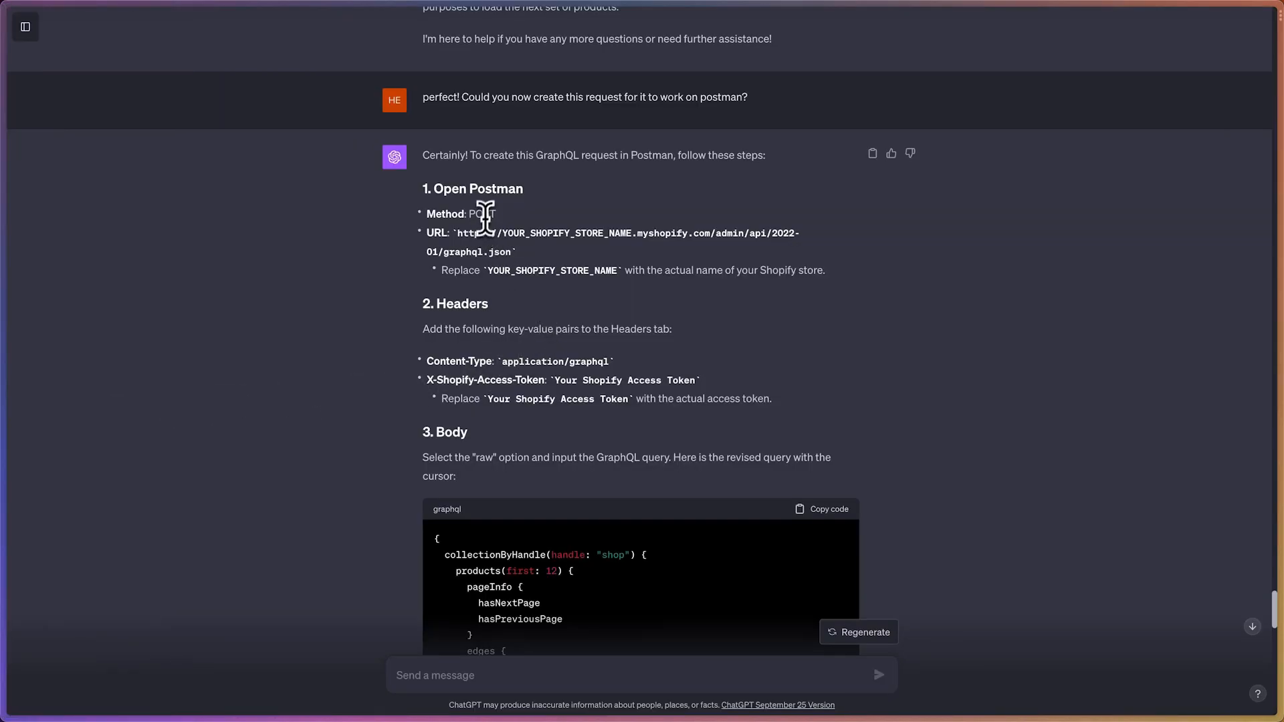
{"action": "left_click_drag", "start_coordinate": [457, 232], "coordinate": [511, 252]}
{"action": "key", "text": "ctrl+c"}
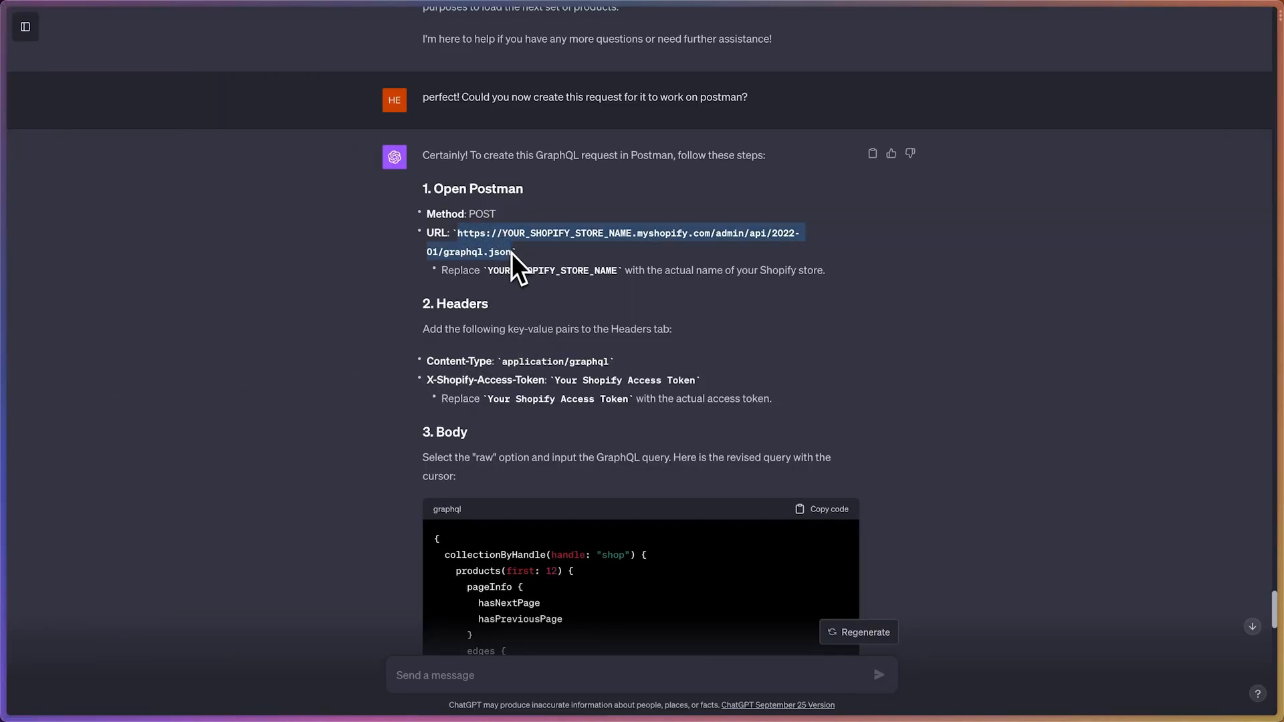
{"action": "mouse_move", "coordinate": [7, 301]}
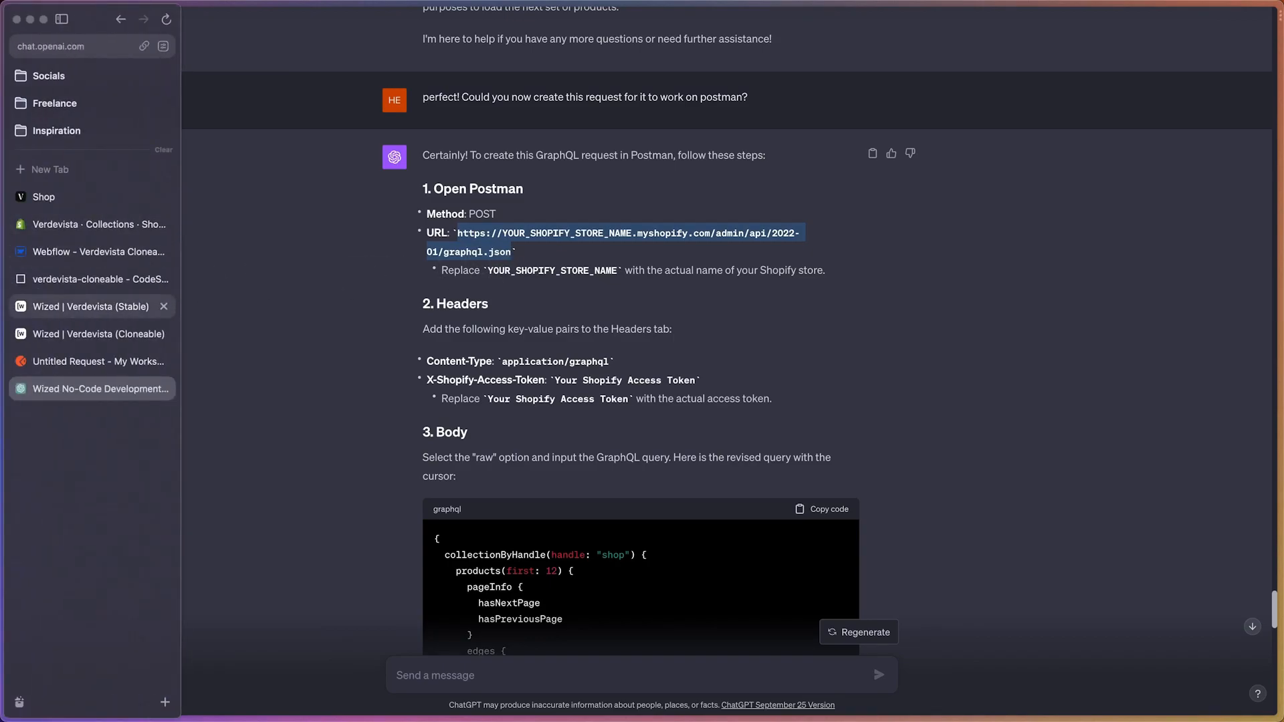
{"action": "left_click", "coordinate": [62, 364]}
{"action": "key", "text": "ctrl+v"}
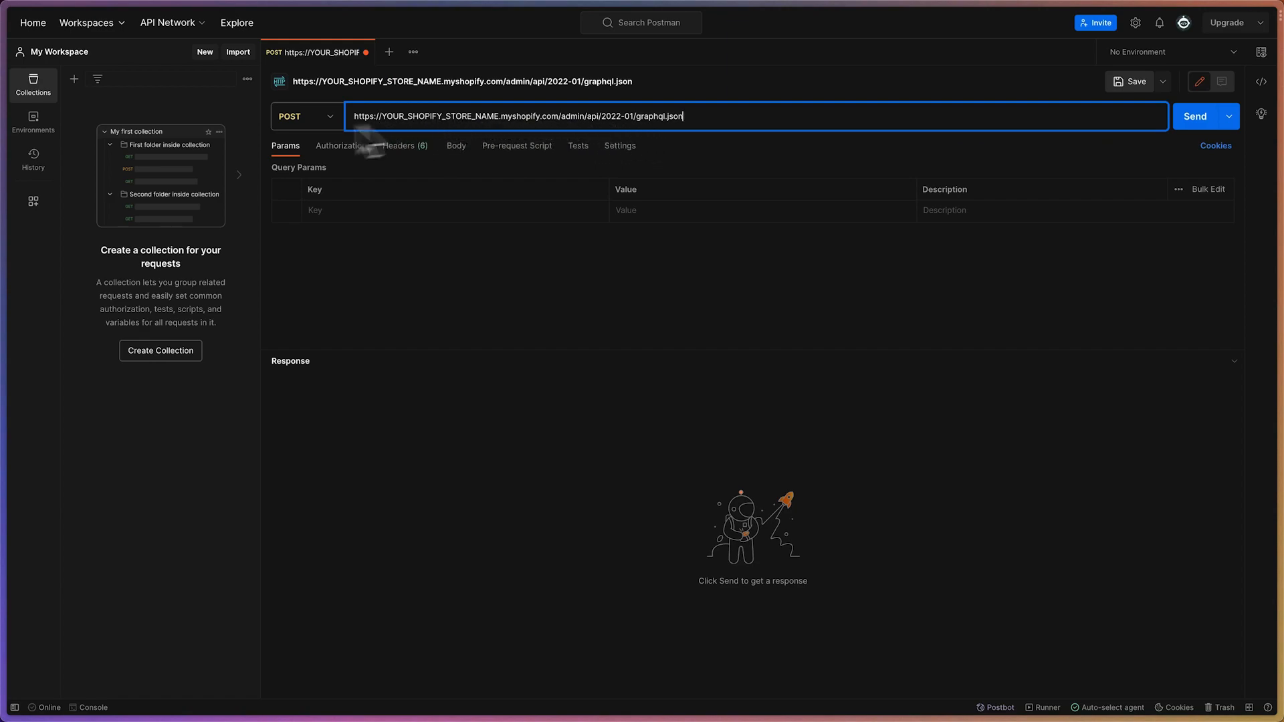
Copy the Shopify Graphql app's base URL from Wized and use it to replace the placeholder store domain in Postman's request URL
{"action": "mouse_move", "coordinate": [7, 381]}
{"action": "left_click", "coordinate": [61, 332]}
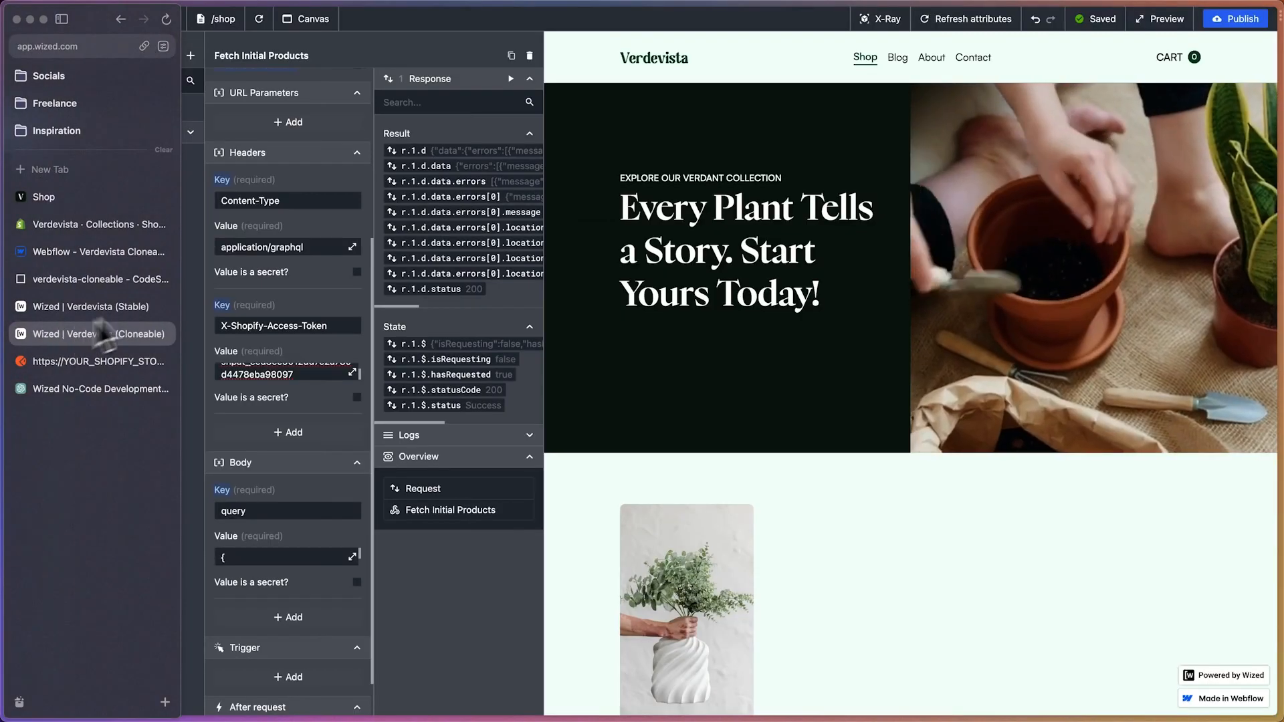
{"action": "left_click", "coordinate": [21, 57]}
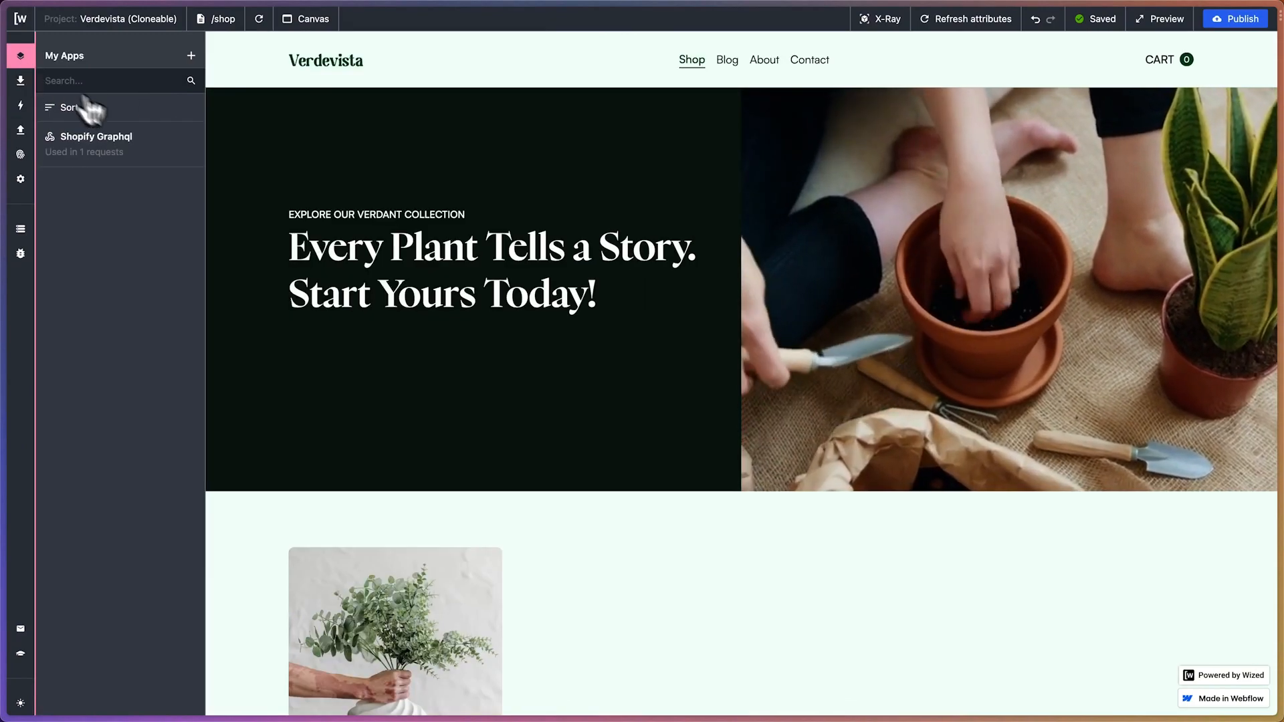
{"action": "left_click", "coordinate": [151, 137]}
{"action": "triple_click", "coordinate": [260, 208]}
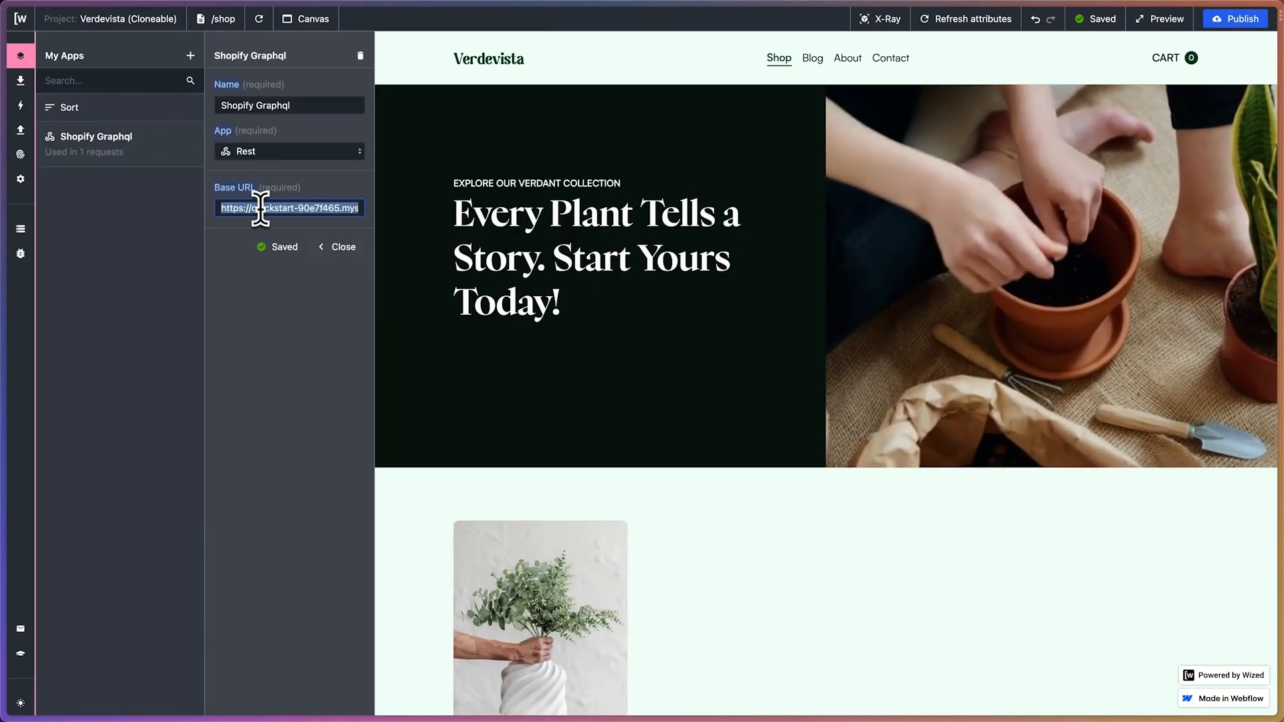
{"action": "mouse_move", "coordinate": [5, 348]}
{"action": "left_click", "coordinate": [75, 363]}
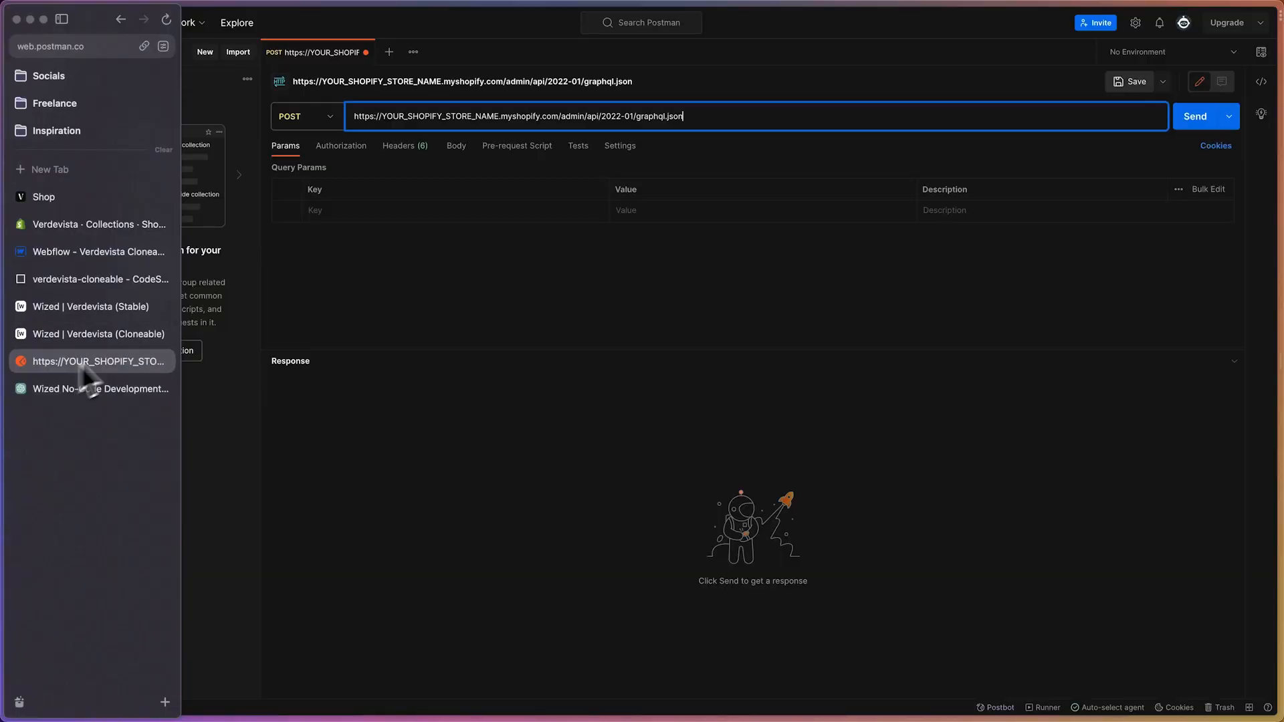
{"action": "left_click_drag", "start_coordinate": [354, 116], "coordinate": [558, 117]}
{"action": "type", "text": "https://quickstart-90e7f465.myshopify.com"}
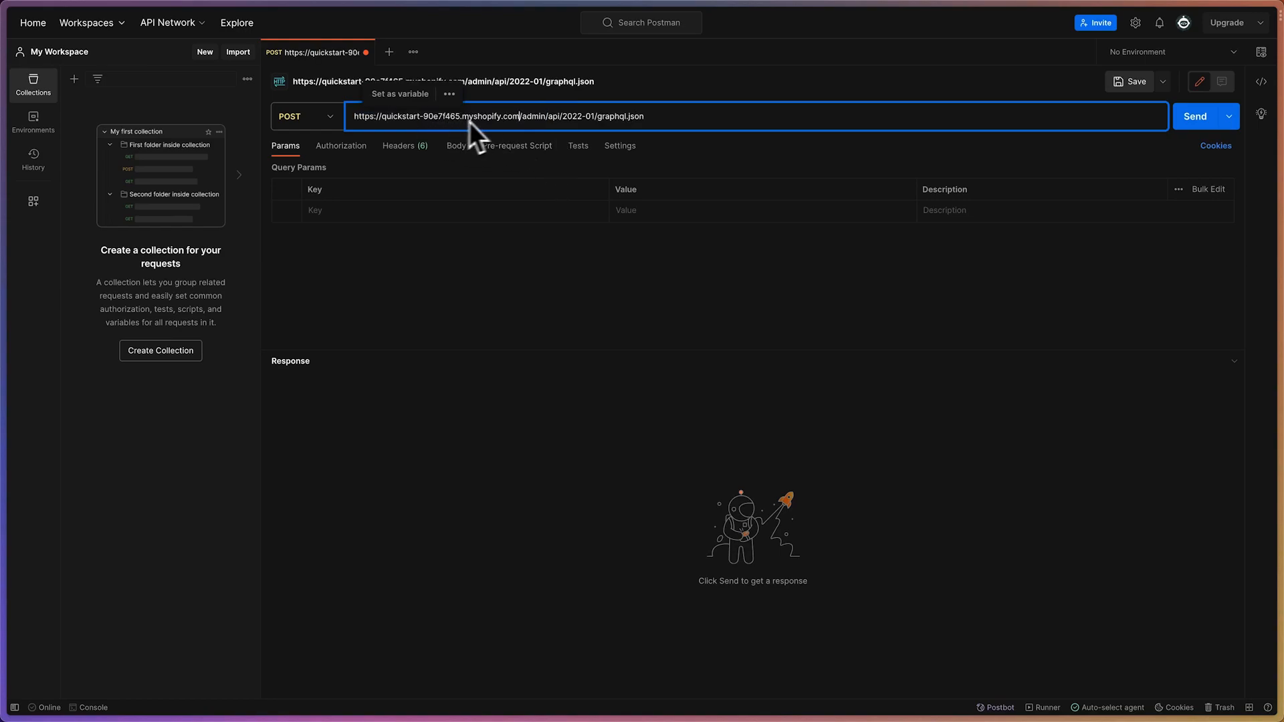
In Wized, open the Fetch Initial Products request and copy its URL endpoint, /admin/api/2023-07/graphql.json
{"action": "mouse_move", "coordinate": [2, 375]}
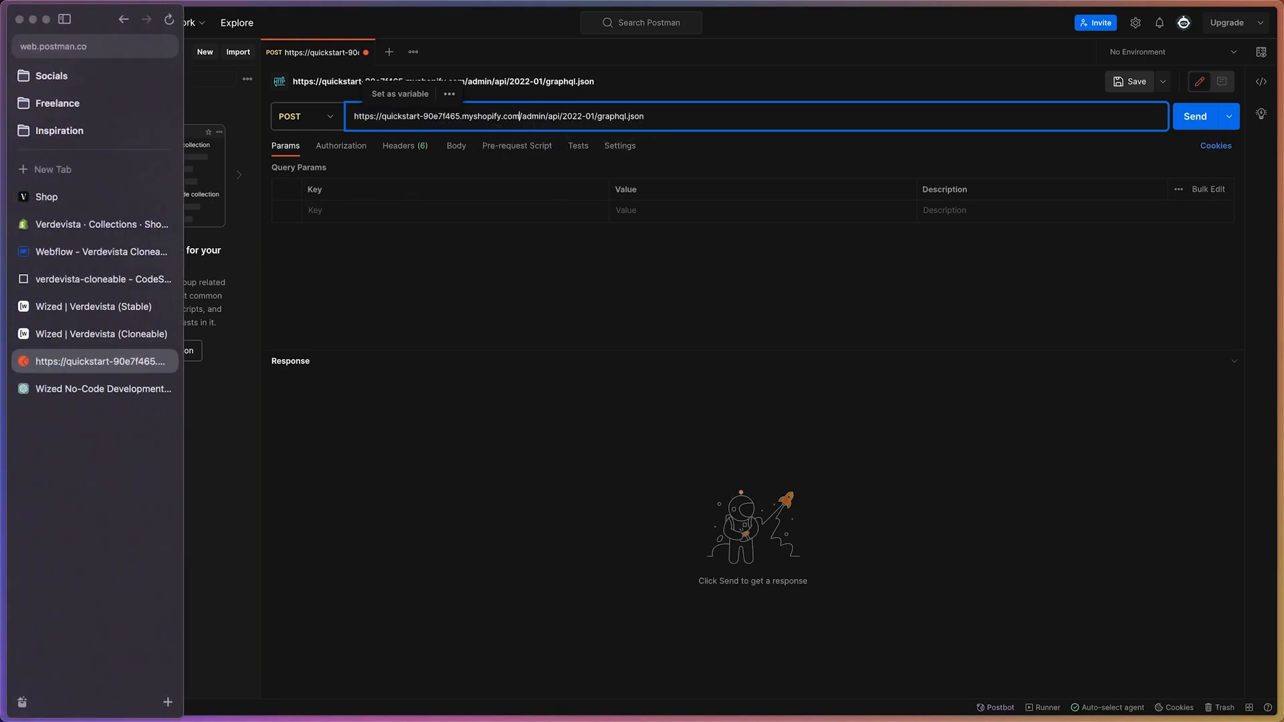
{"action": "left_click", "coordinate": [100, 334]}
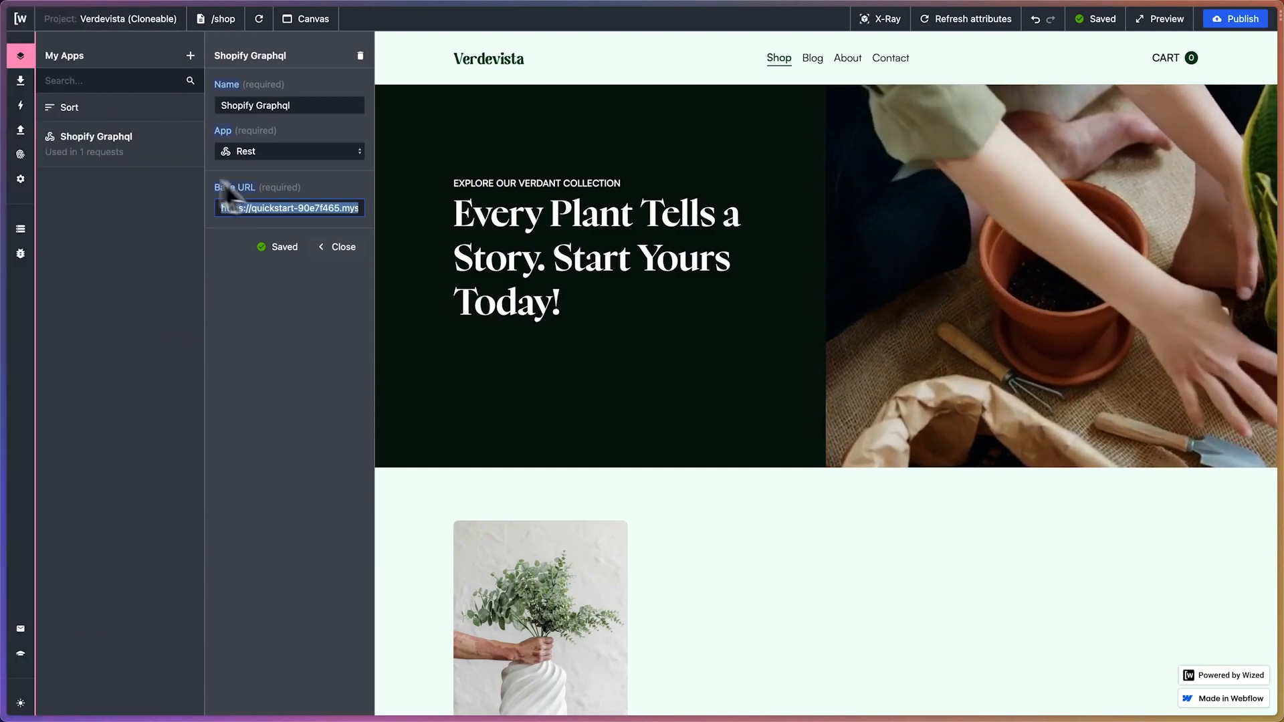
{"action": "left_click", "coordinate": [20, 129]}
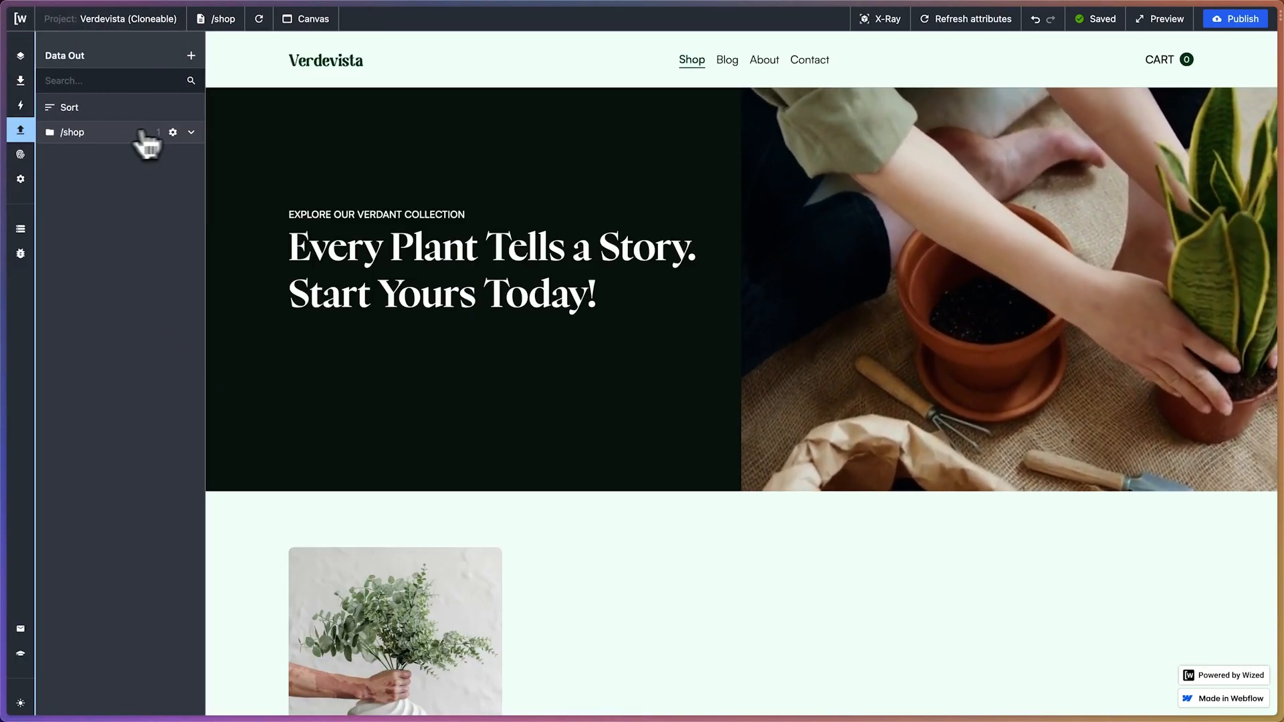
{"action": "left_click", "coordinate": [191, 132]}
{"action": "left_click", "coordinate": [123, 167]}
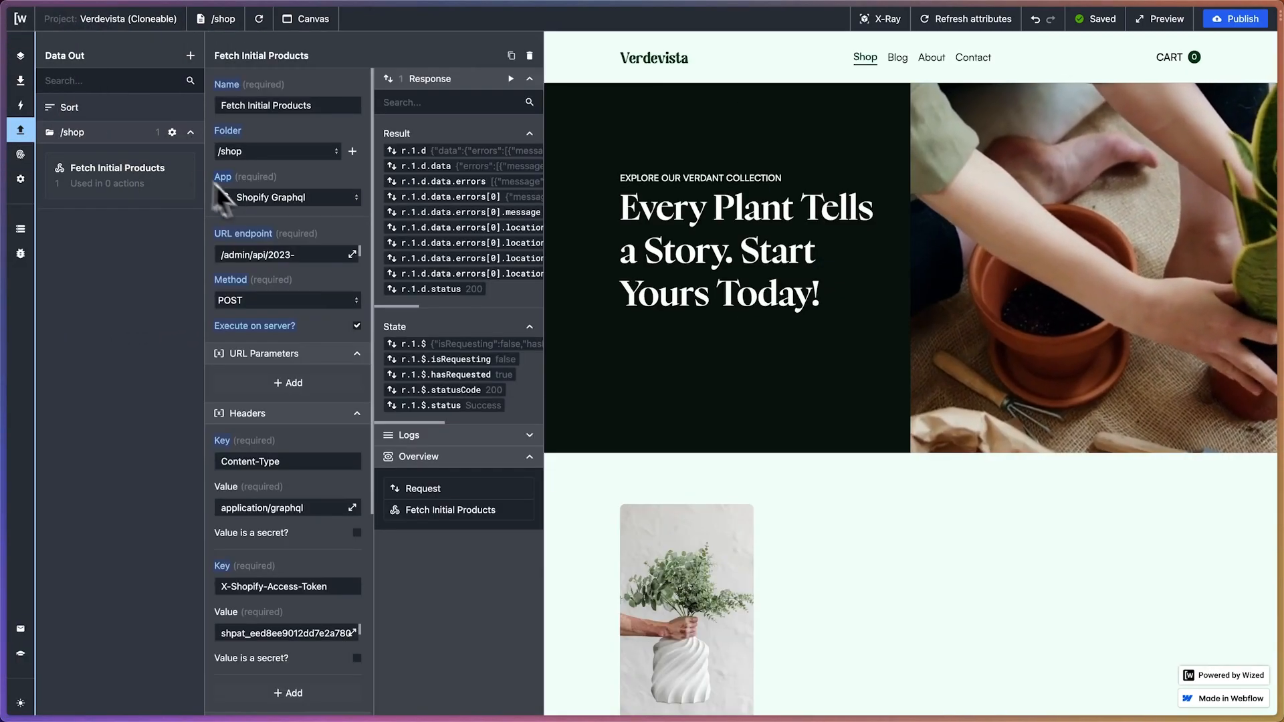
{"action": "left_click", "coordinate": [353, 254]}
{"action": "left_click_drag", "start_coordinate": [594, 102], "coordinate": [415, 120]}
{"action": "key", "text": "ctrl+c"}
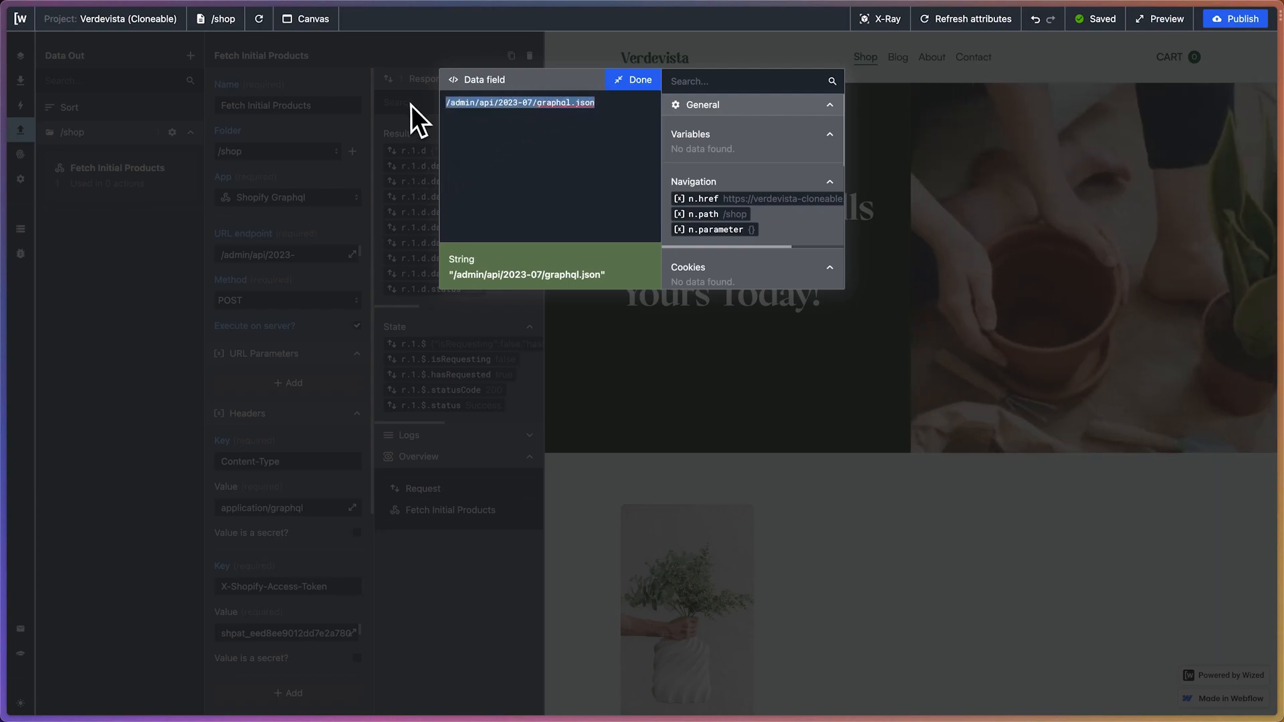
In Postman, replace the request URL's path with /admin/api/2023-07/graphql.json and remove the duplicate slash after the domain
{"action": "mouse_move", "coordinate": [3, 402]}
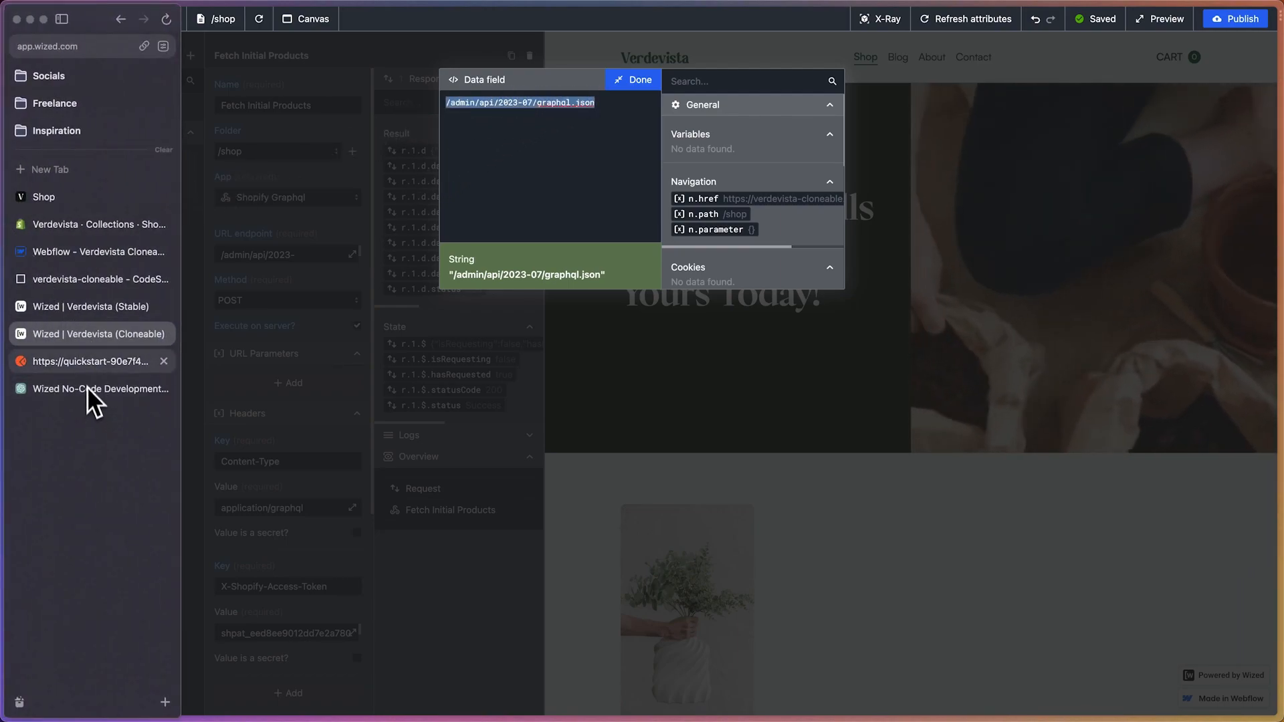
{"action": "left_click", "coordinate": [97, 361]}
{"action": "left_click_drag", "start_coordinate": [669, 116], "coordinate": [513, 118]}
{"action": "key", "text": "ctrl+v"}
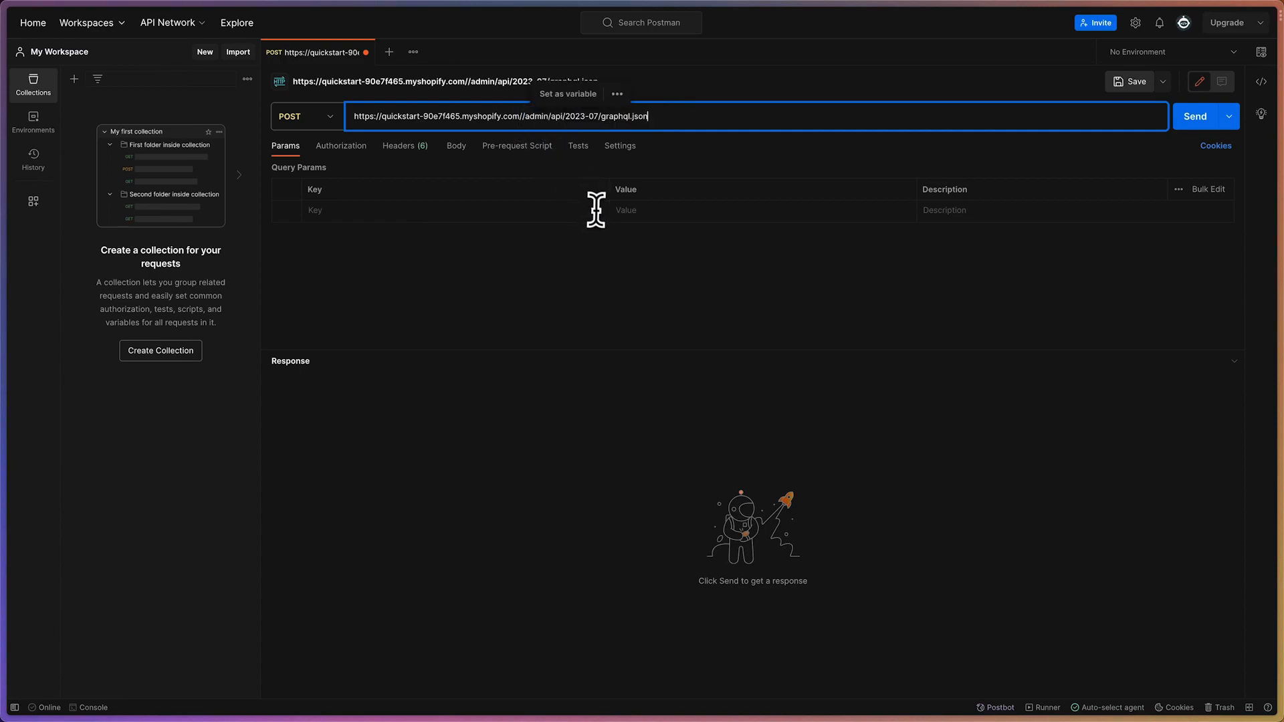
{"action": "left_click", "coordinate": [525, 116]}
{"action": "key", "text": "BackSpace"}
{"action": "left_click", "coordinate": [558, 278]}
Copy the Content-Type key from ChatGPT's header instructions and add it as a Postman request header with the value application/graphql
{"action": "mouse_move", "coordinate": [3, 254]}
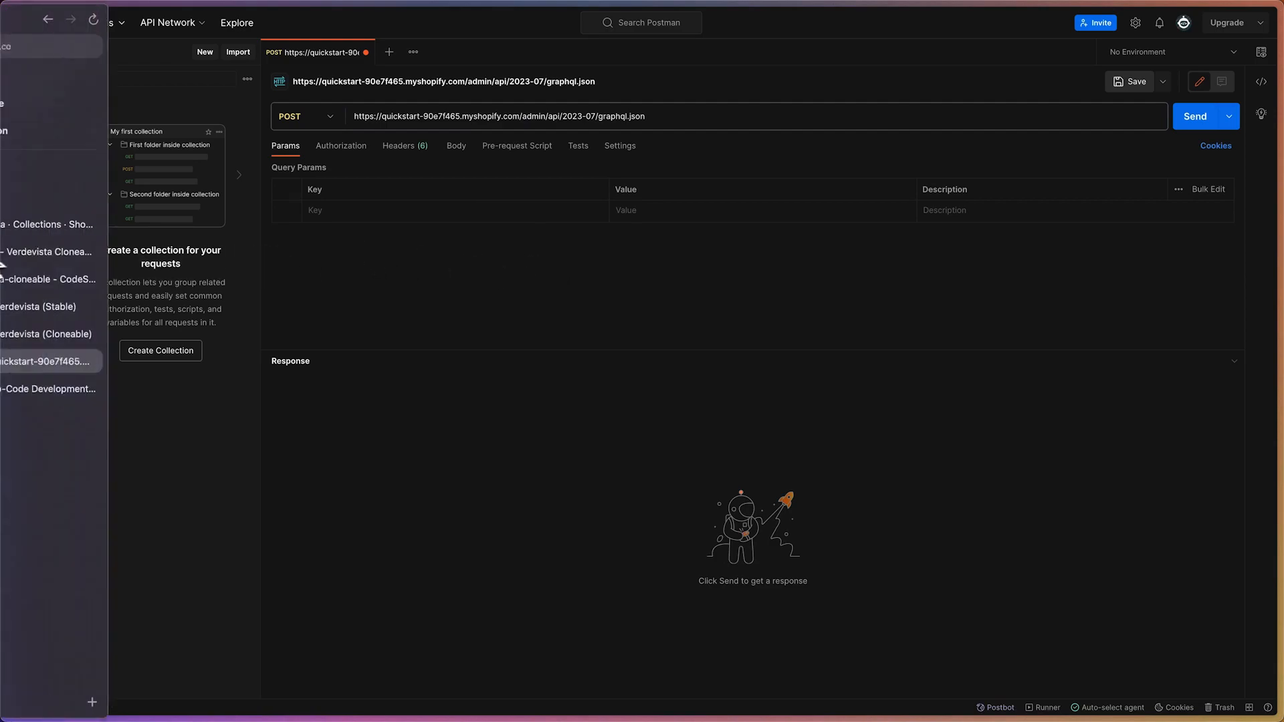
{"action": "left_click", "coordinate": [74, 395]}
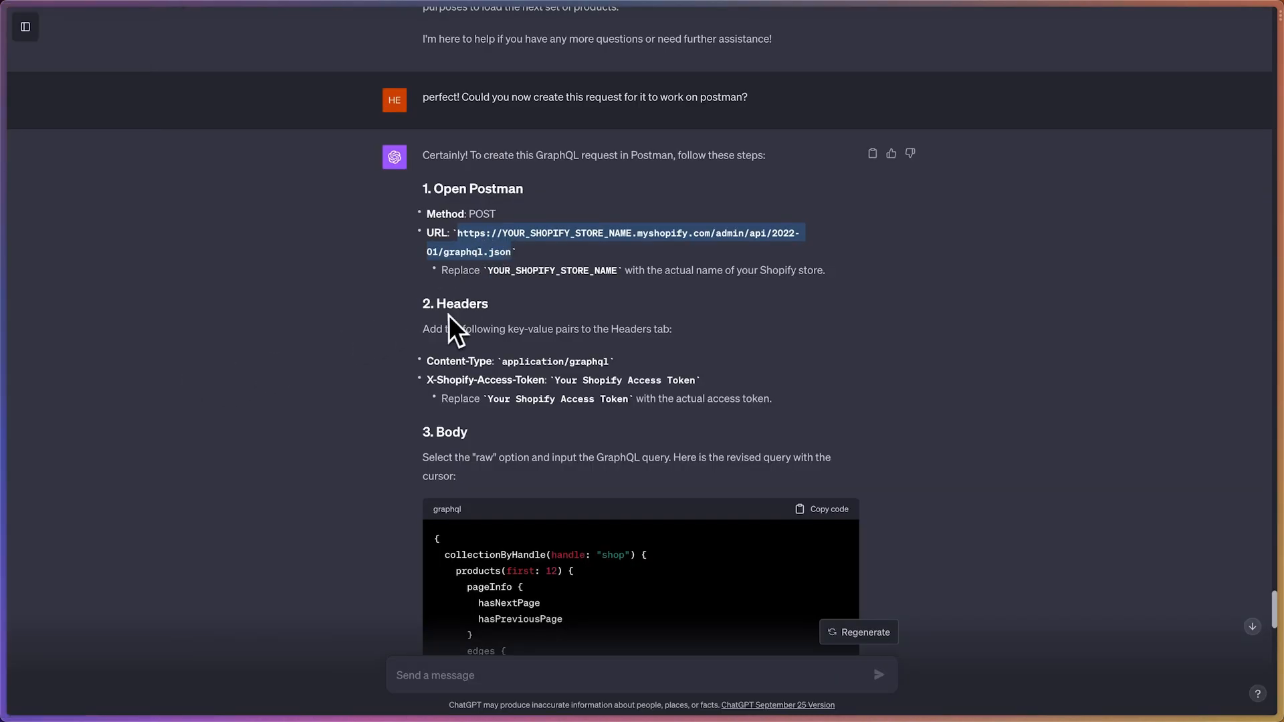
{"action": "left_click_drag", "start_coordinate": [426, 362], "coordinate": [493, 361]}
{"action": "mouse_move", "coordinate": [2, 361]}
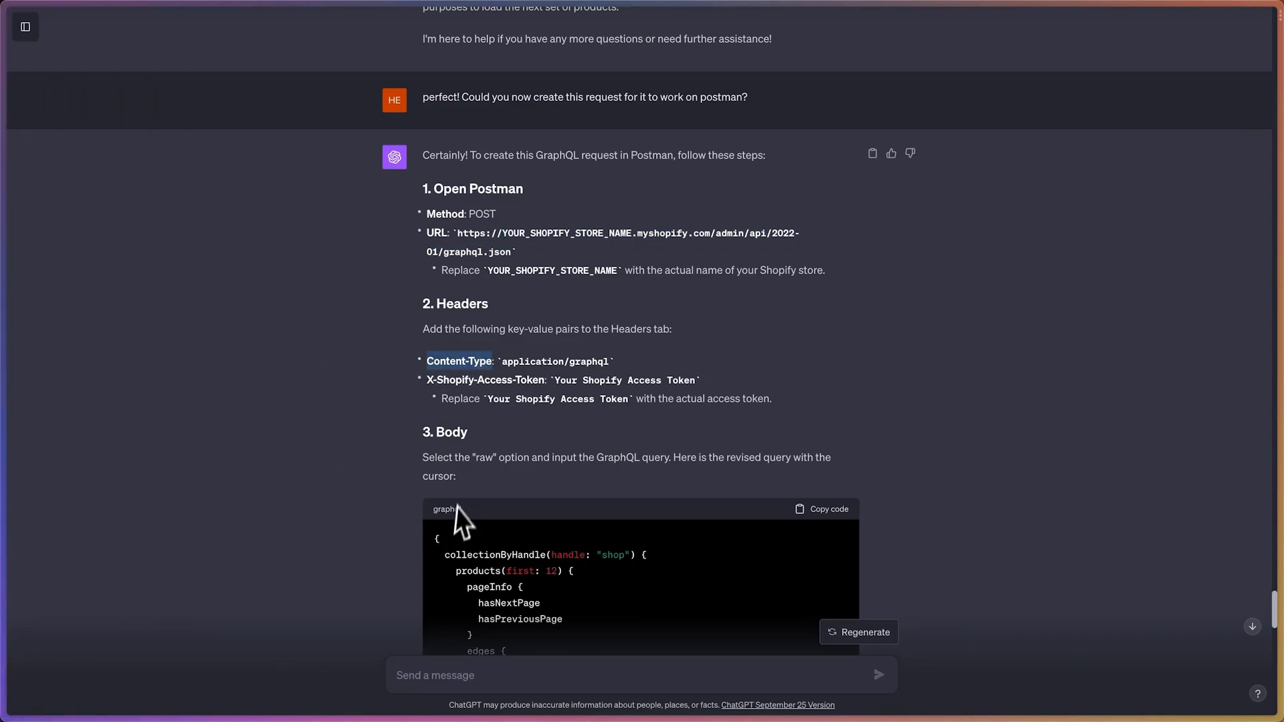
{"action": "mouse_move", "coordinate": [28, 297]}
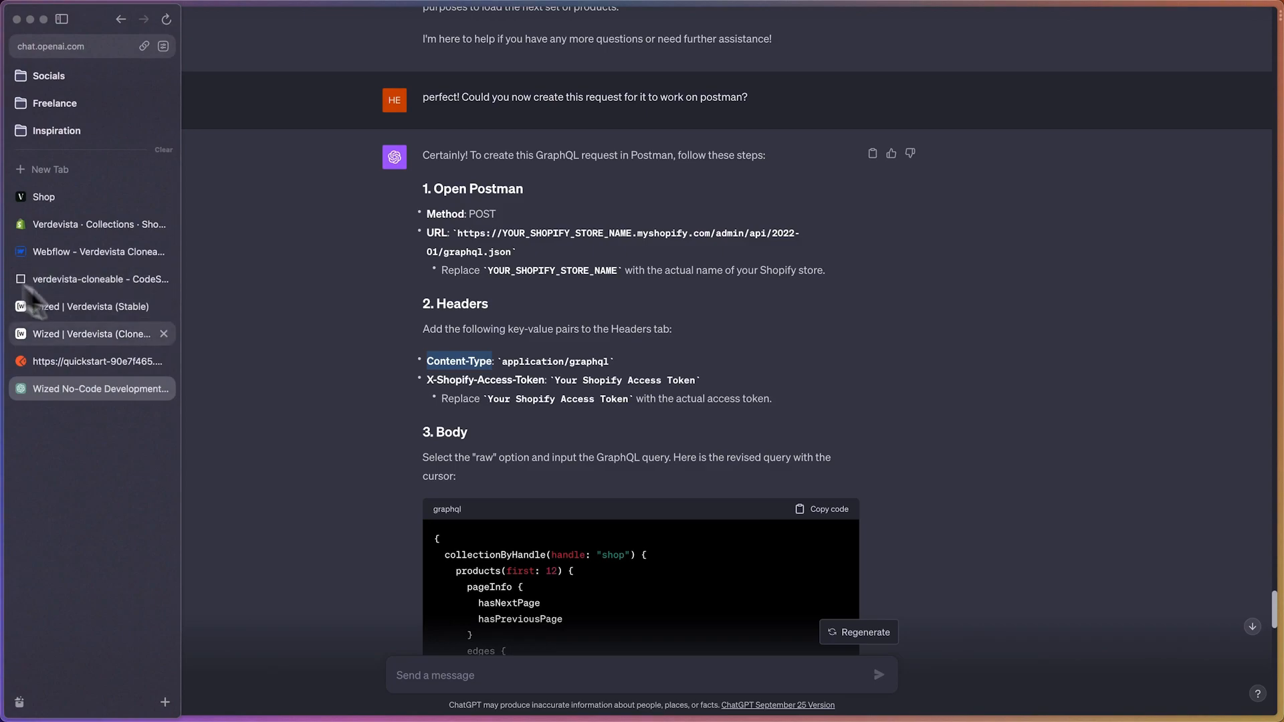
{"action": "left_click", "coordinate": [82, 361]}
{"action": "left_click", "coordinate": [404, 149]}
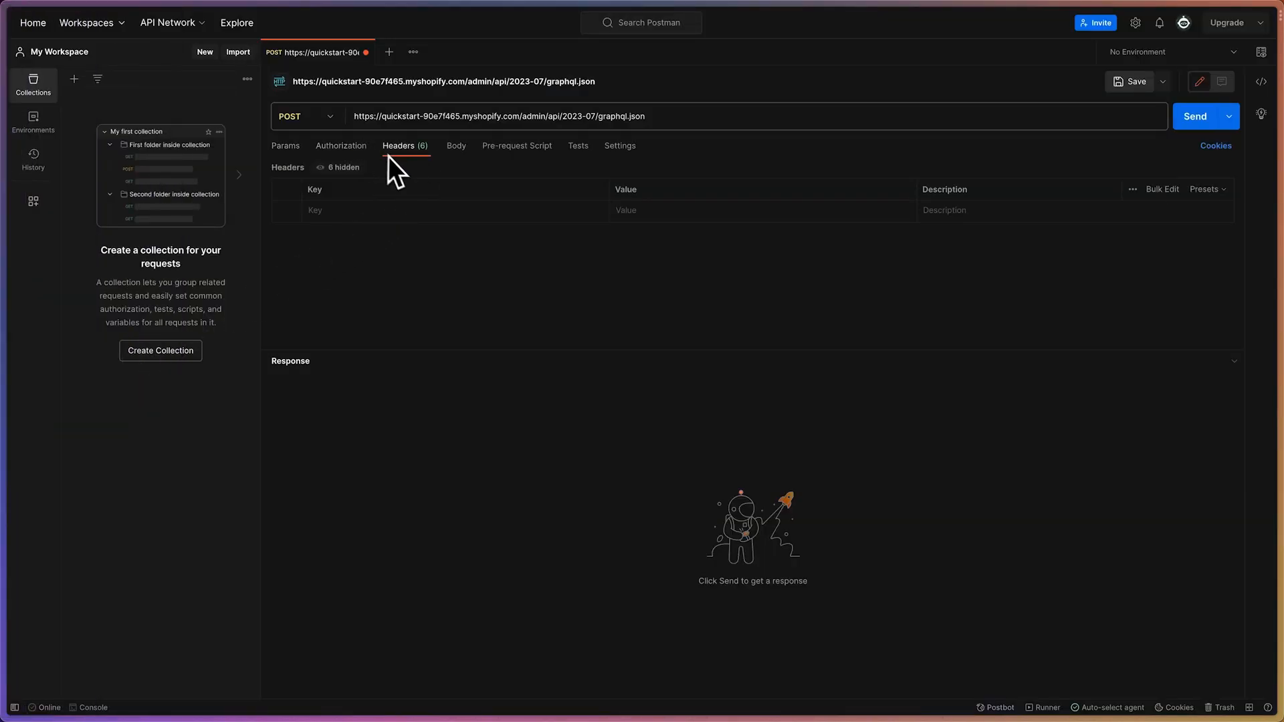
{"action": "left_click", "coordinate": [335, 210]}
{"action": "type", "text": "Content-Type"}
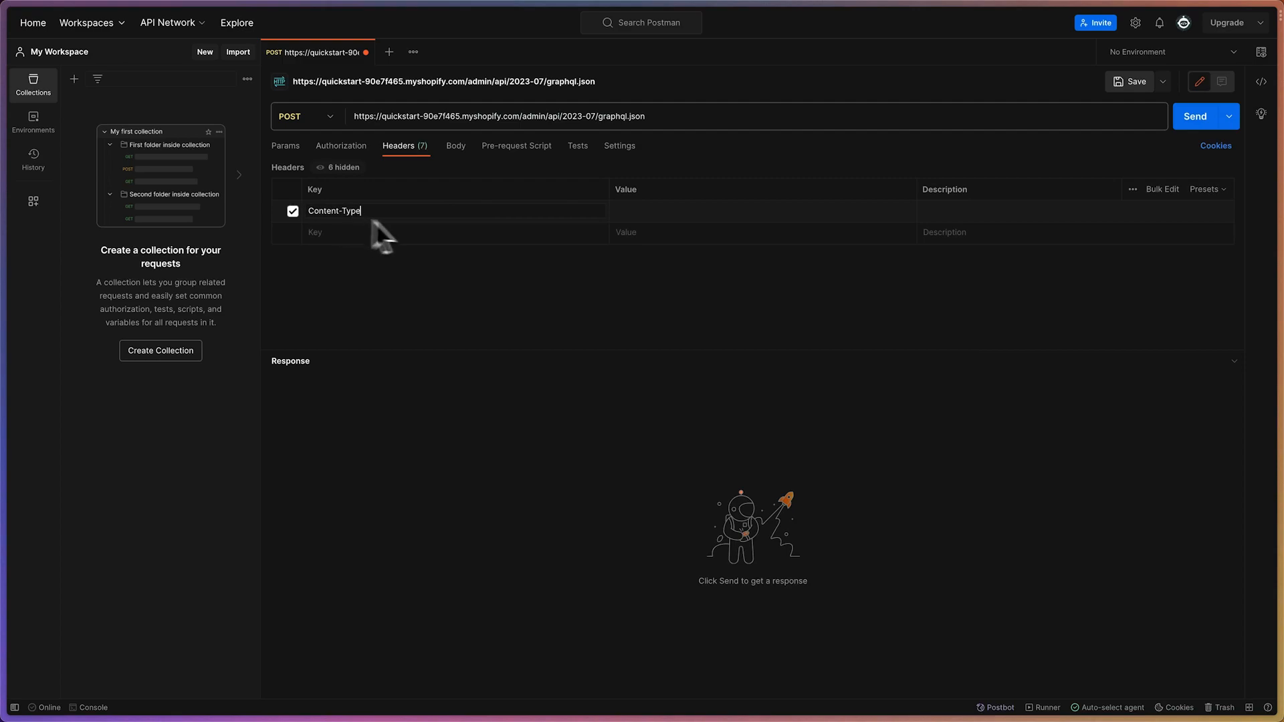
{"action": "left_click", "coordinate": [641, 207]}
{"action": "type", "text": "applic"}
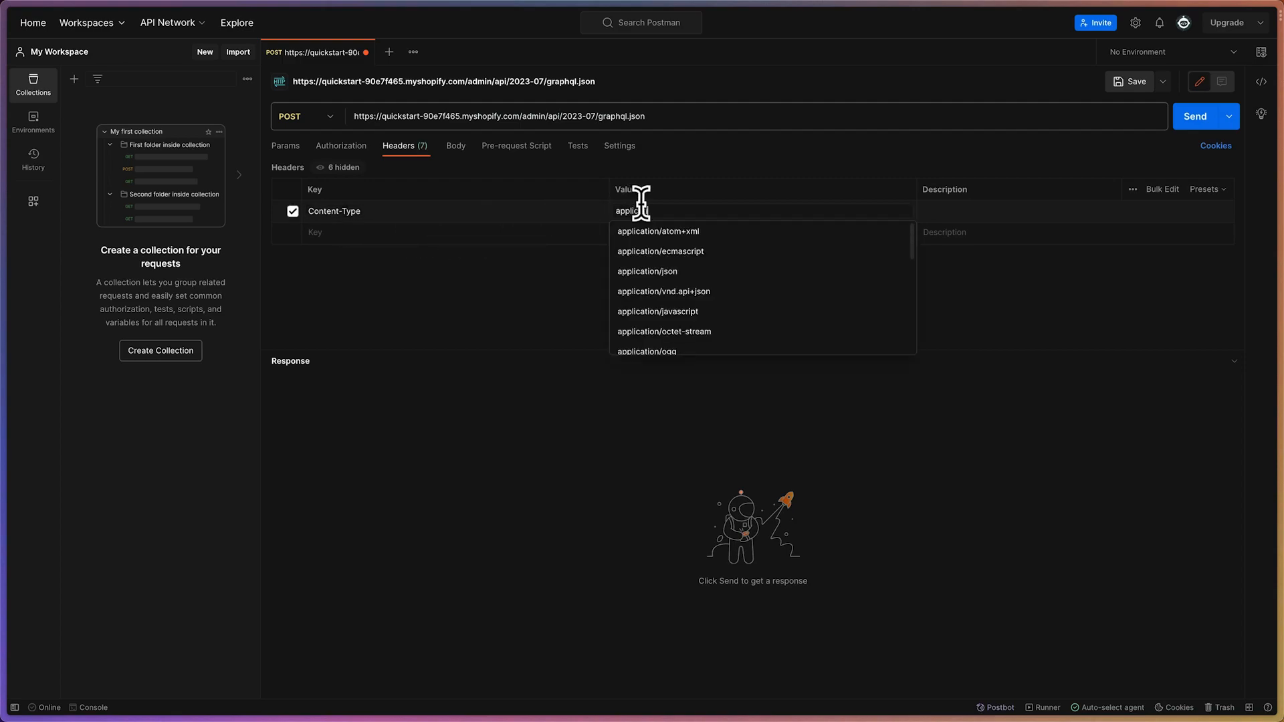
{"action": "type", "text": "ation/graphql"}
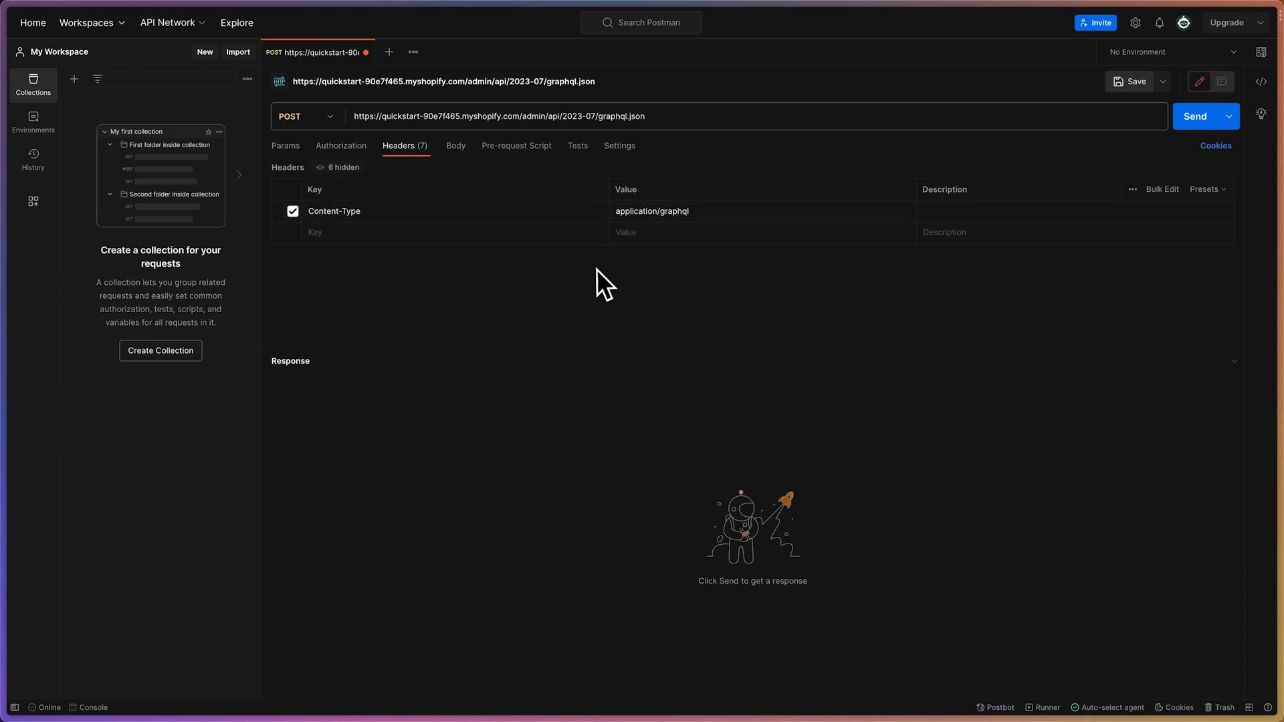
Copy the X-Shopify-Access-Token key from ChatGPT's instructions and add it as the second request header key in Postman
{"action": "mouse_move", "coordinate": [6, 288]}
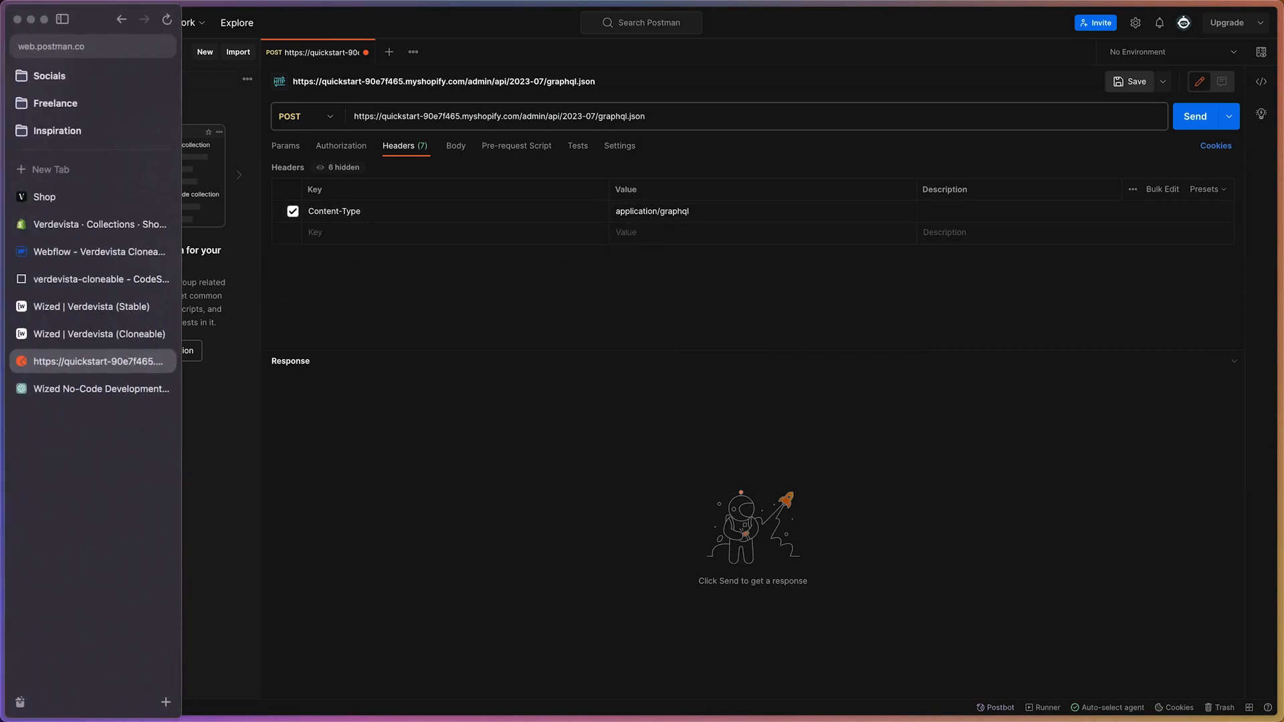
{"action": "left_click", "coordinate": [91, 392]}
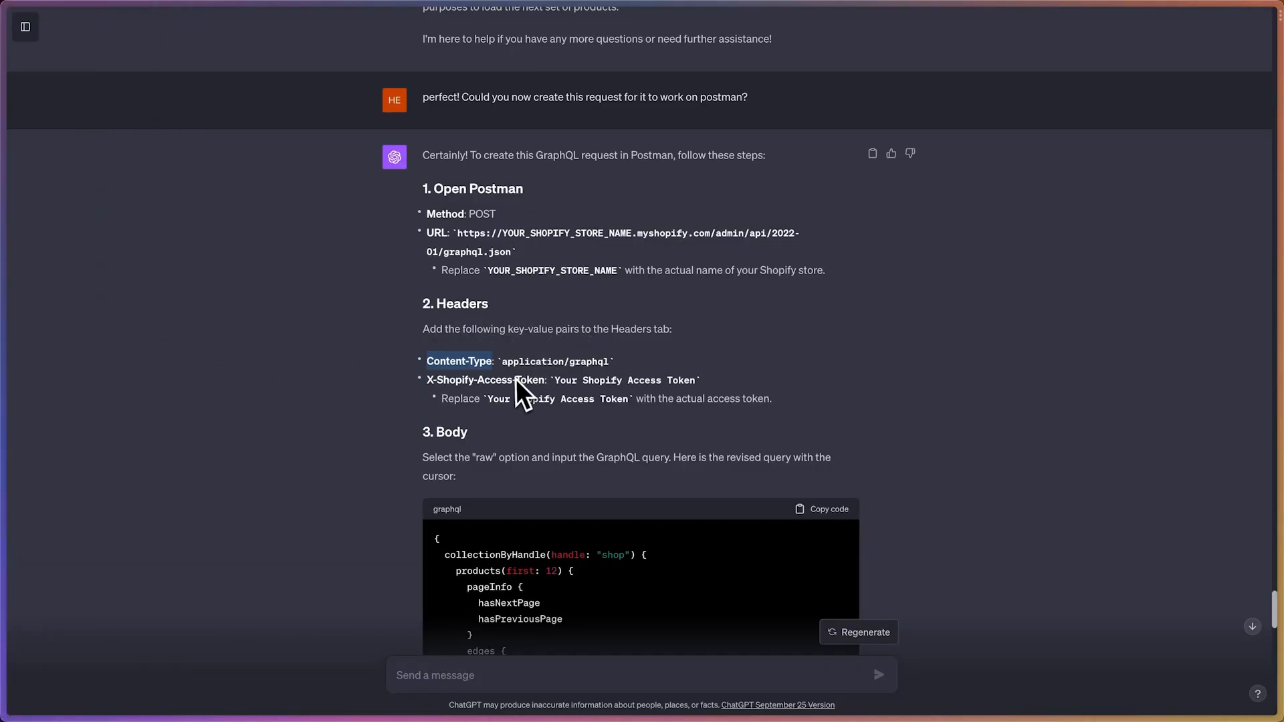
{"action": "left_click_drag", "start_coordinate": [426, 379], "coordinate": [538, 381]}
{"action": "mouse_move", "coordinate": [6, 375]}
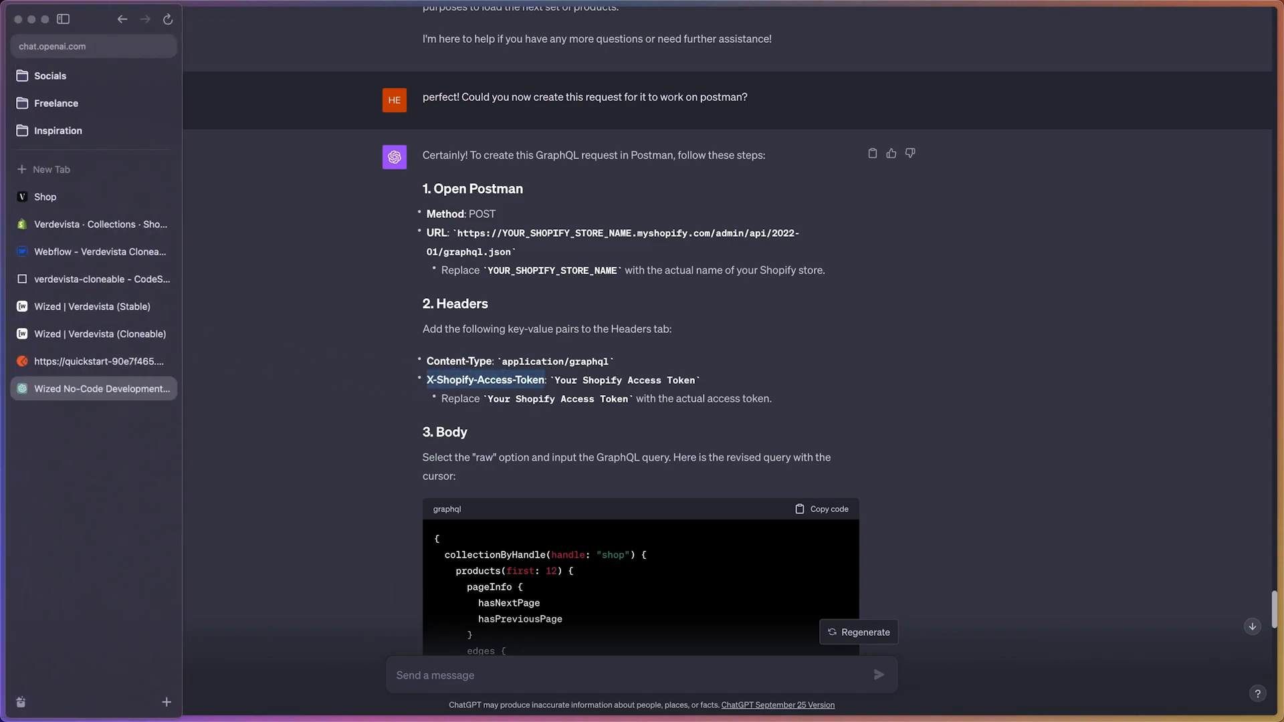
{"action": "left_click", "coordinate": [99, 361]}
{"action": "left_click", "coordinate": [408, 232]}
{"action": "key", "text": "super+v"}
Copy the access token from the Fetch Initial Products headers in Wized and paste it as Postman's X-Shopify-Access-Token value
{"action": "mouse_move", "coordinate": [8, 287]}
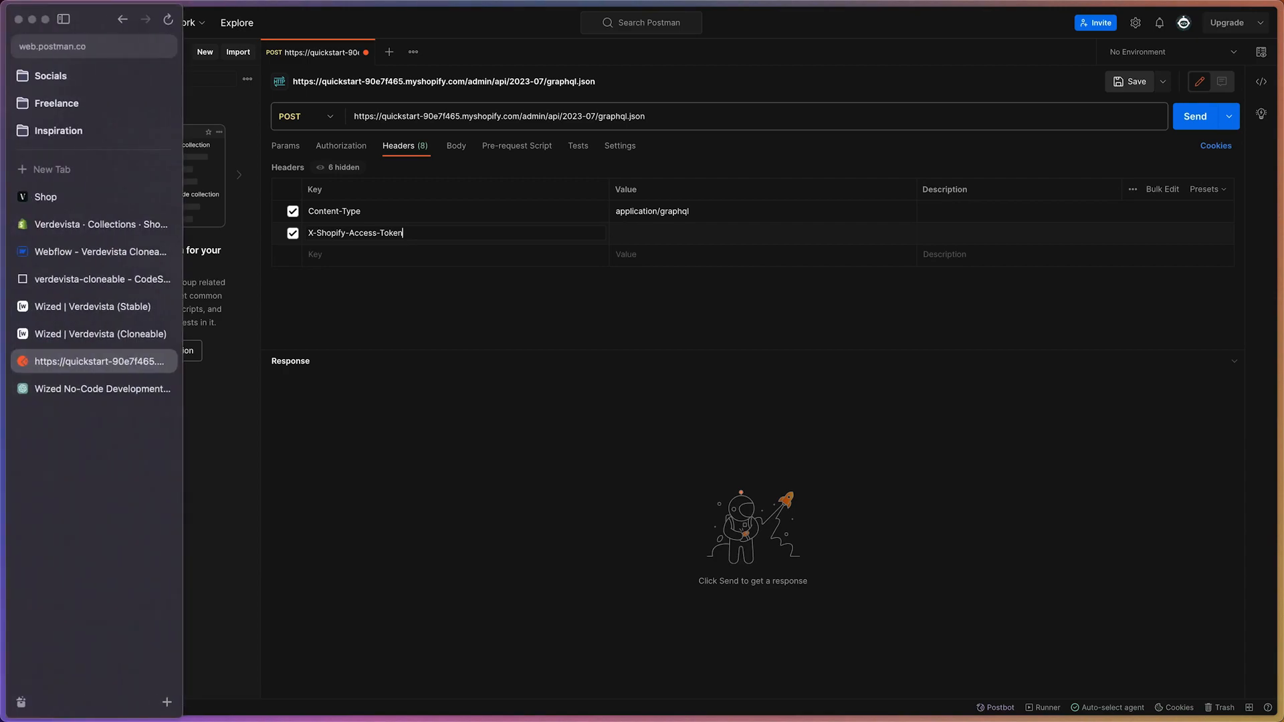
{"action": "left_click", "coordinate": [55, 390]}
{"action": "left_click", "coordinate": [69, 331]}
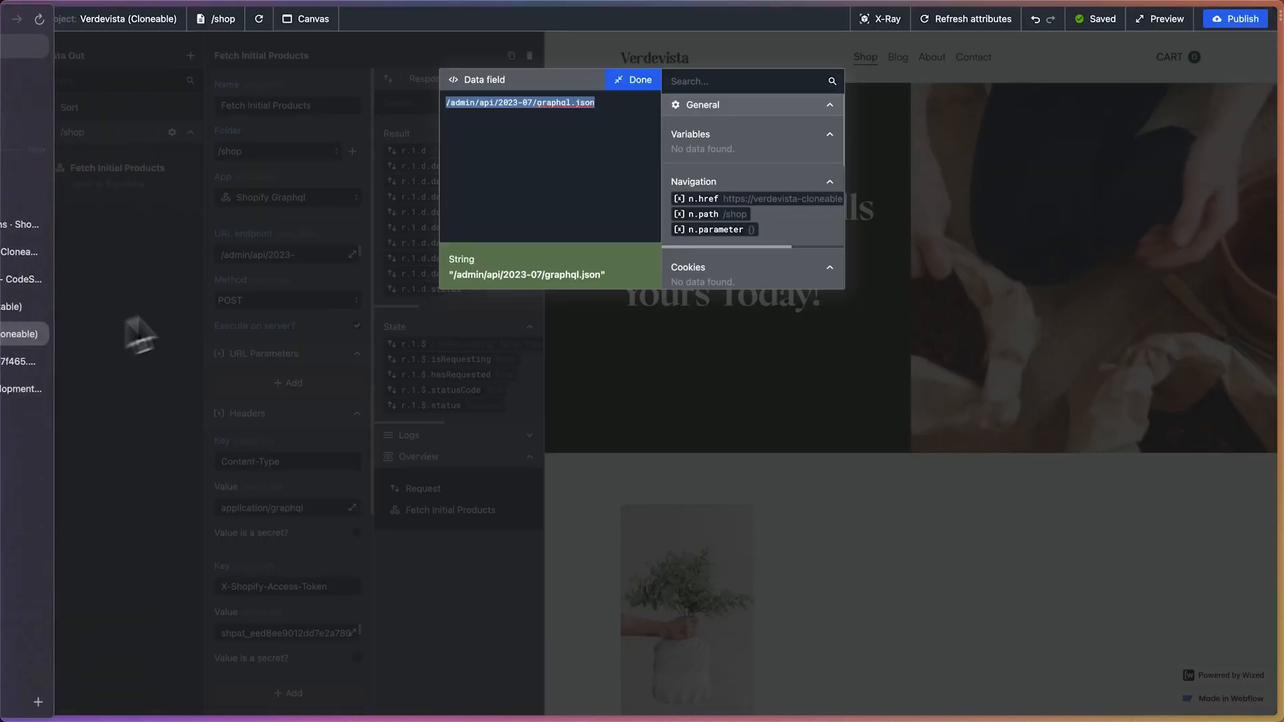
{"action": "left_click", "coordinate": [633, 81]}
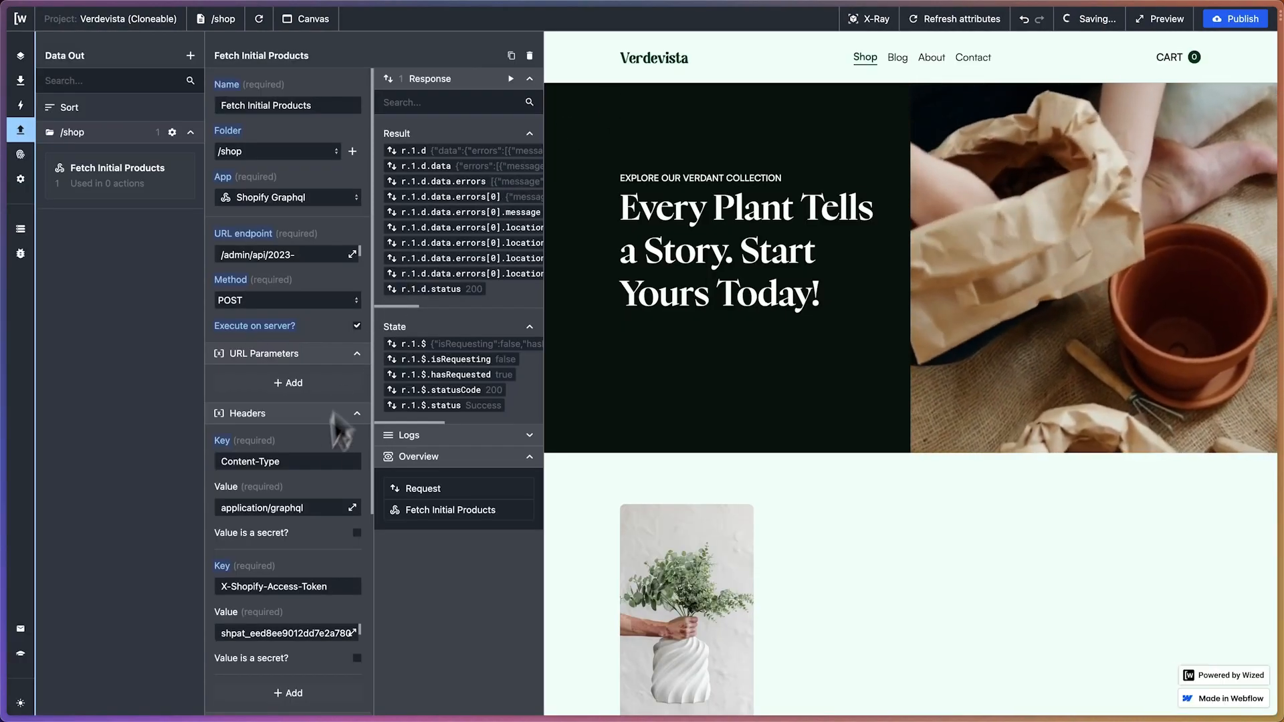
{"action": "left_click", "coordinate": [313, 630]}
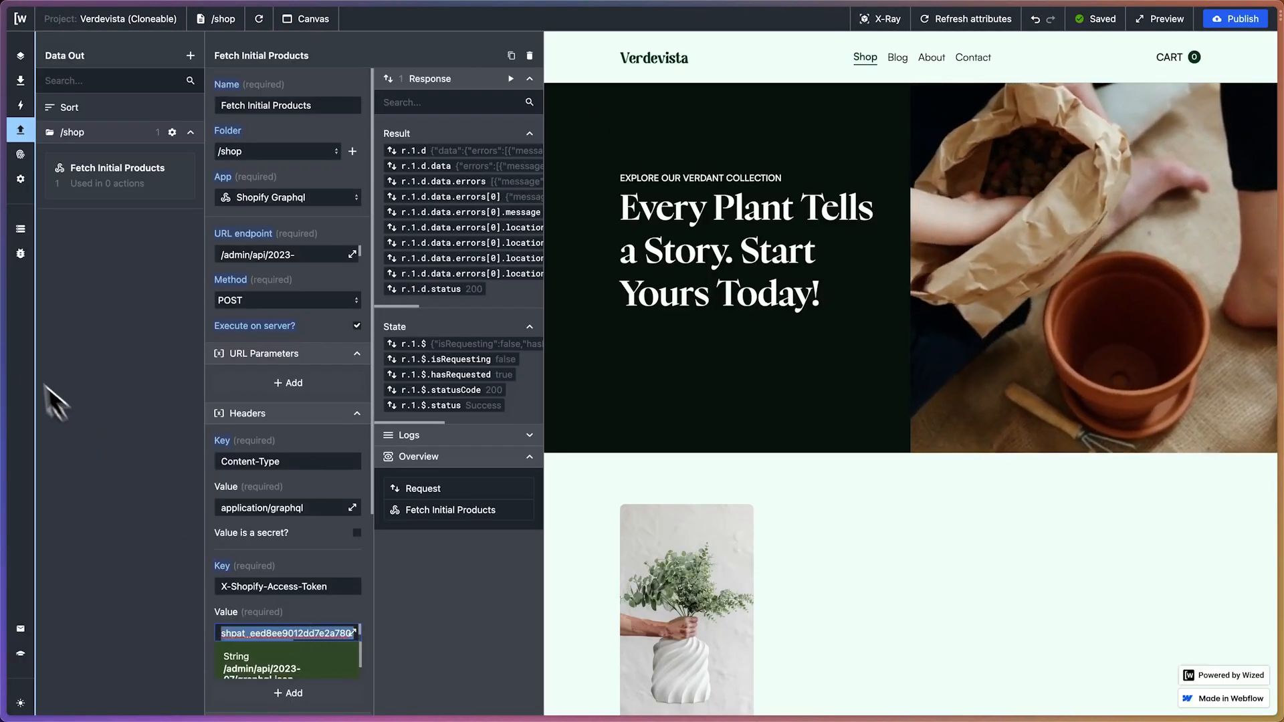
{"action": "mouse_move", "coordinate": [4, 394]}
{"action": "left_click", "coordinate": [60, 363]}
{"action": "left_click", "coordinate": [682, 233]}
{"action": "key", "text": "super+v"}
Copy the collectionByHandle GraphQL query from ChatGPT and paste it into Postman as a raw request body
{"action": "mouse_move", "coordinate": [4, 321]}
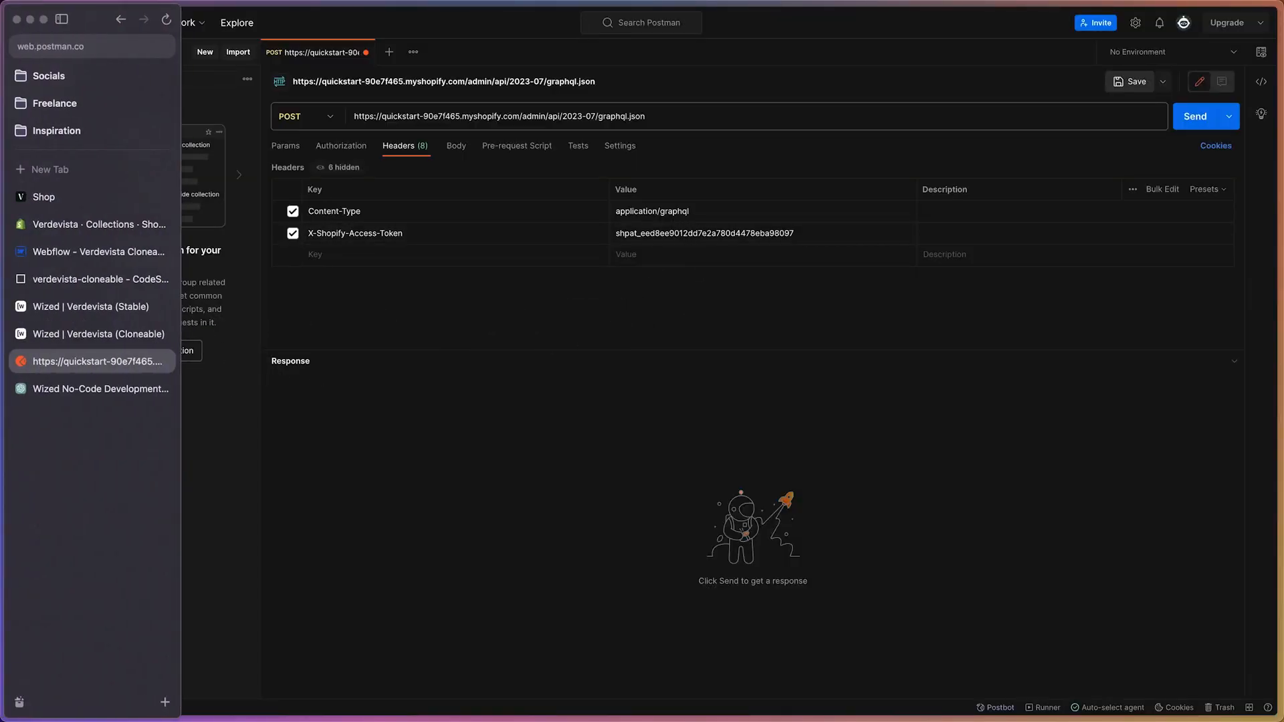
{"action": "left_click", "coordinate": [60, 391]}
{"action": "scroll", "coordinate": [567, 435], "scroll_direction": "down", "scroll_amount": 5}
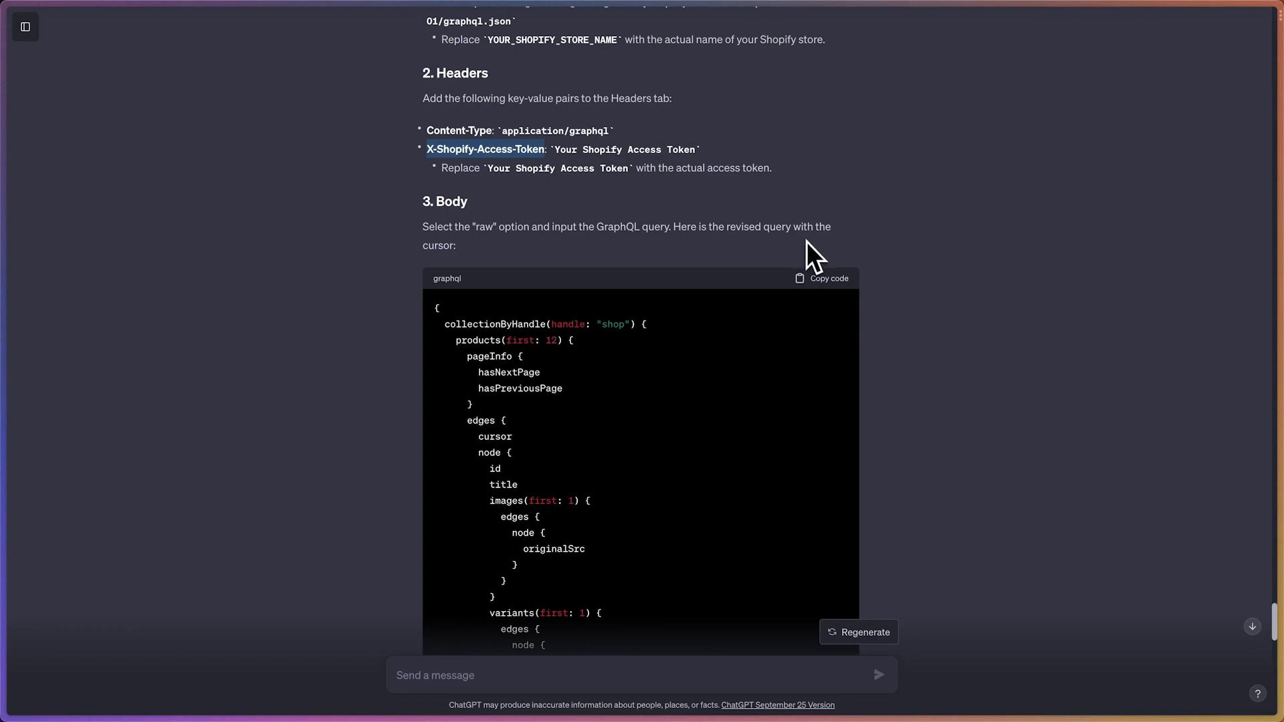
{"action": "left_click", "coordinate": [837, 279]}
{"action": "mouse_move", "coordinate": [8, 287]}
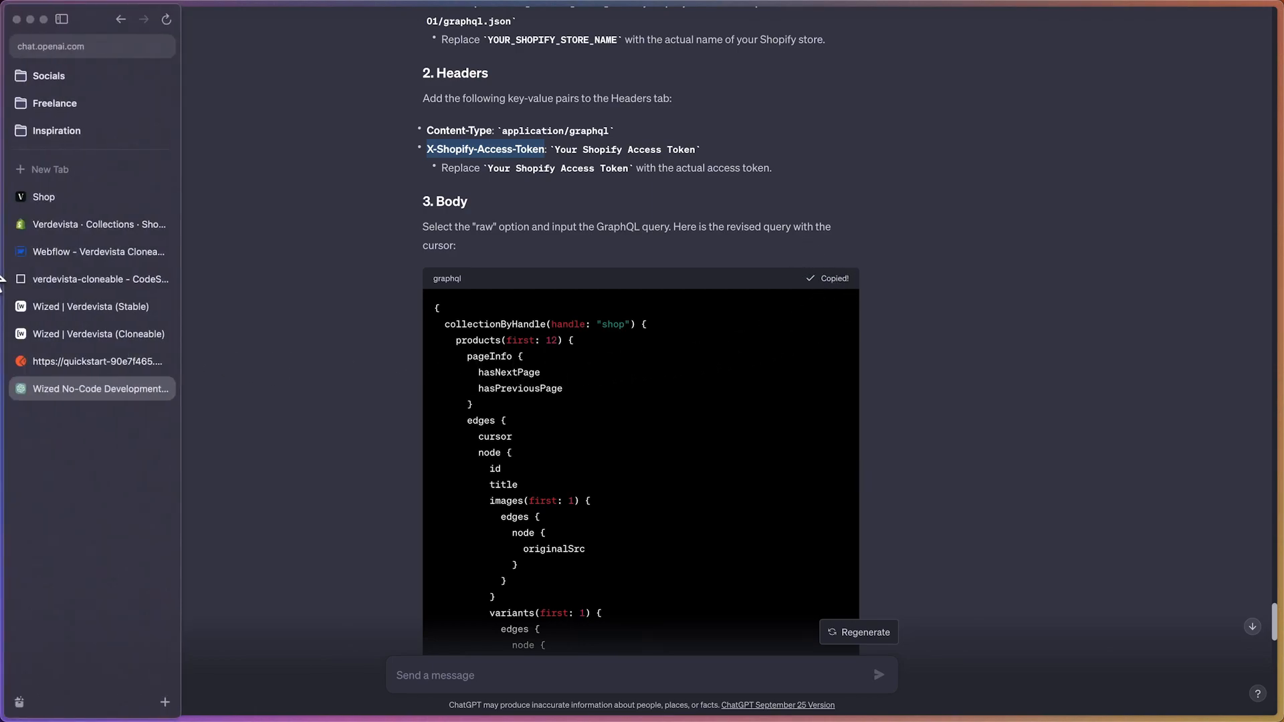
{"action": "left_click", "coordinate": [53, 360]}
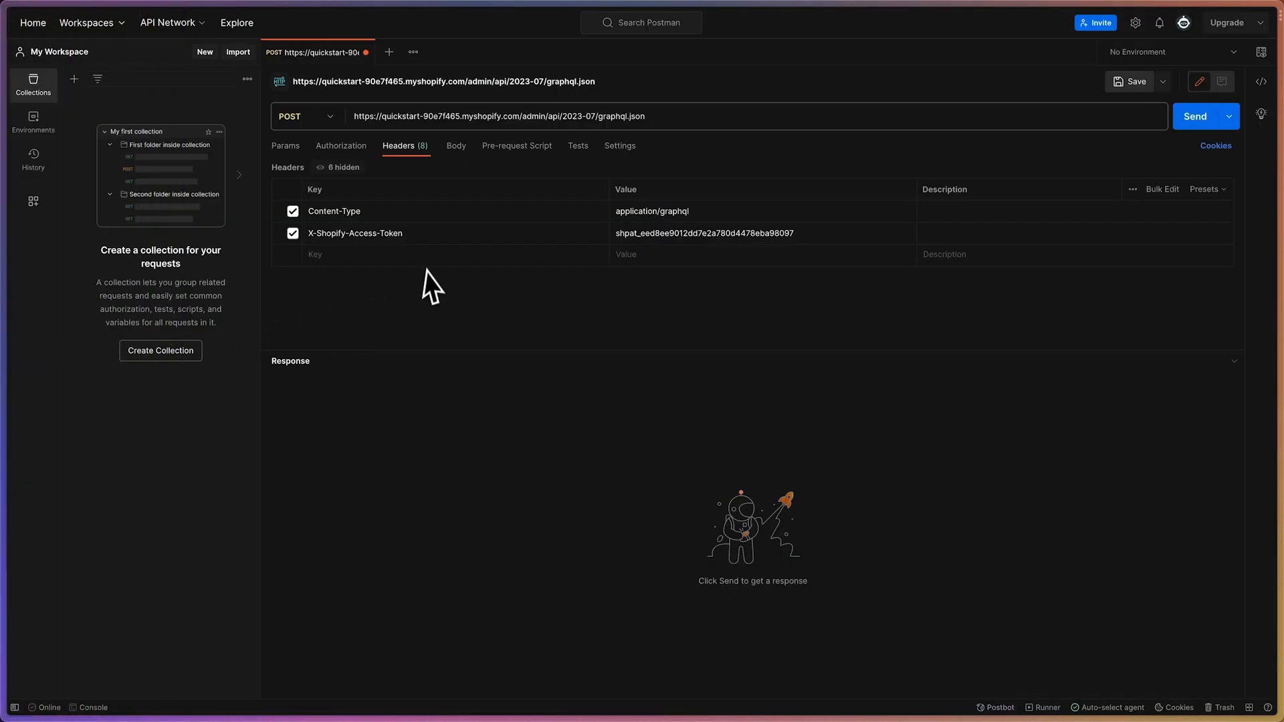
{"action": "left_click", "coordinate": [457, 146]}
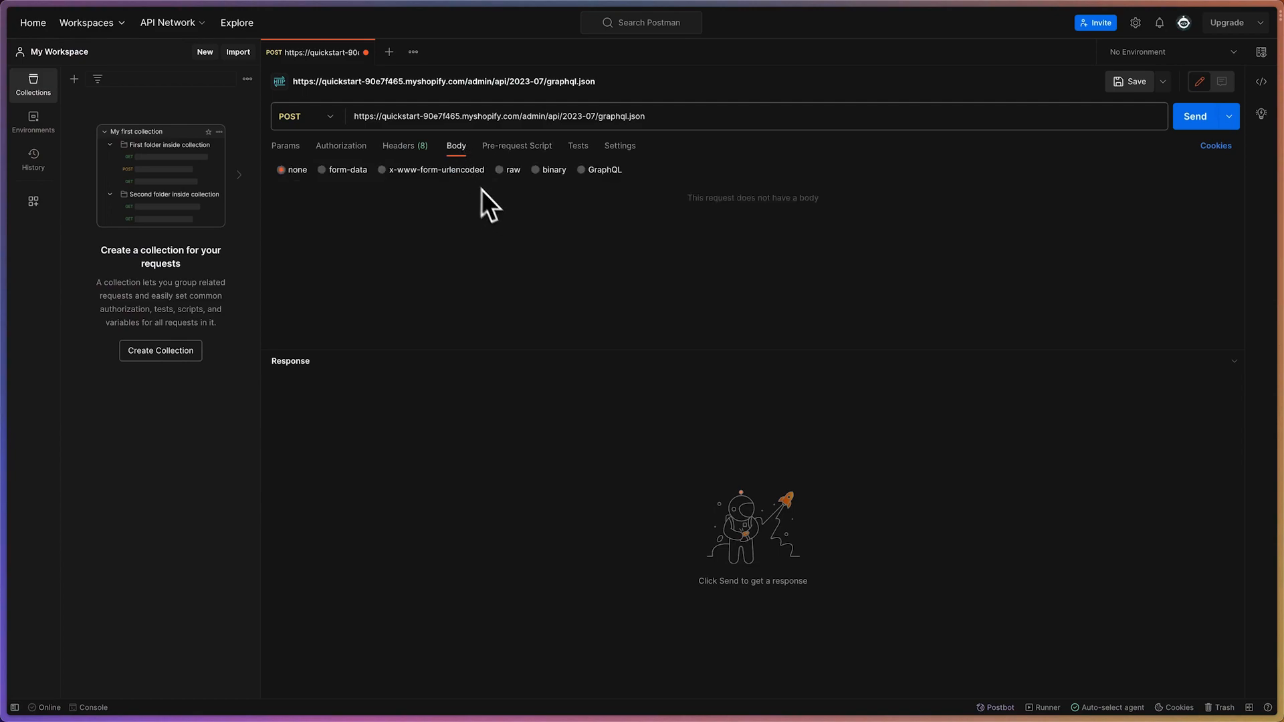
{"action": "left_click", "coordinate": [499, 171]}
{"action": "key", "text": "super+v"}
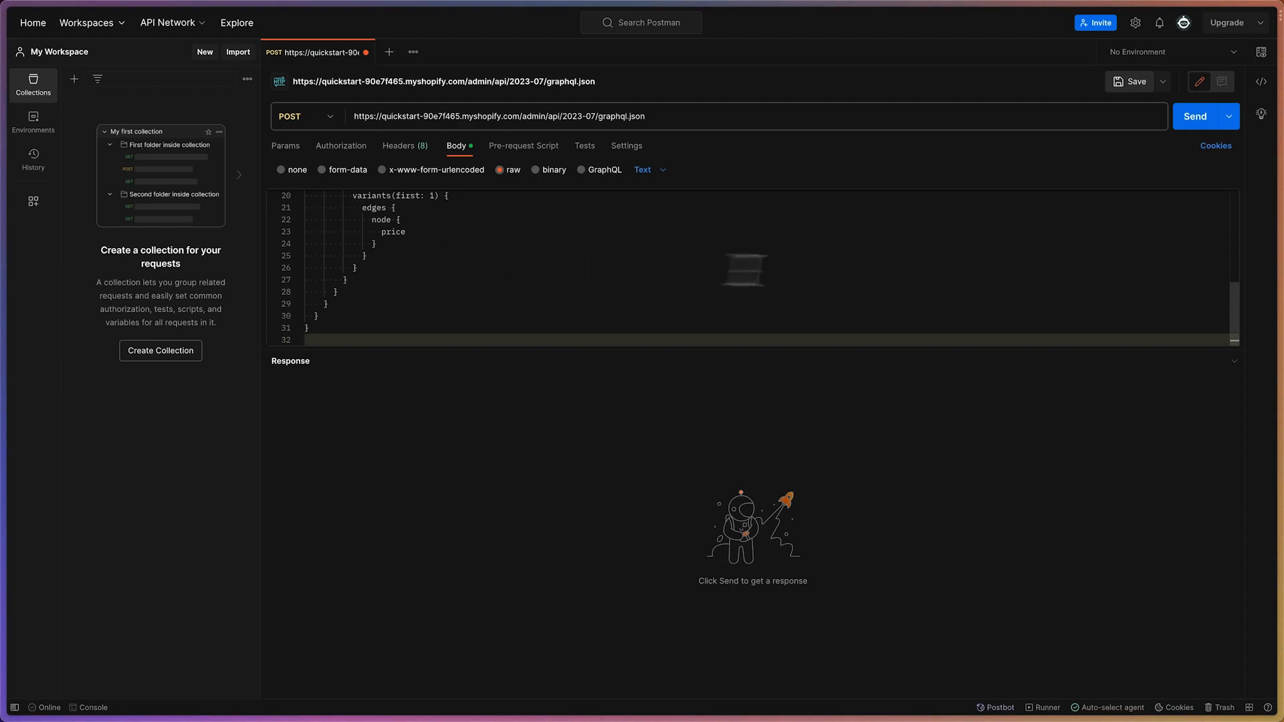
Send the POST request and review the cursors, titles, image URLs and prices of the products in the response
{"action": "left_click", "coordinate": [1181, 128]}
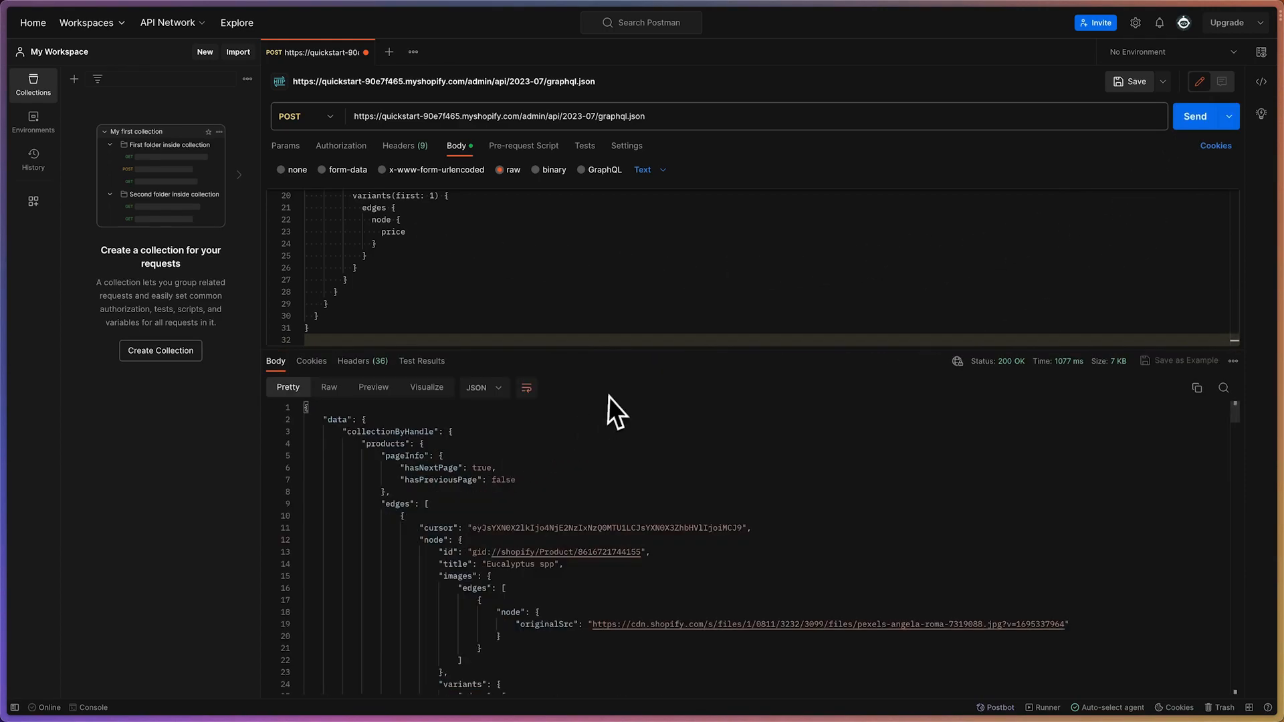
{"action": "scroll", "coordinate": [637, 472], "scroll_direction": "down", "scroll_amount": 5}
{"action": "scroll", "coordinate": [637, 471], "scroll_direction": "up", "scroll_amount": 5}
{"action": "scroll", "coordinate": [637, 472], "scroll_direction": "down", "scroll_amount": 15}
{"action": "scroll", "coordinate": [636, 471], "scroll_direction": "down", "scroll_amount": 5}
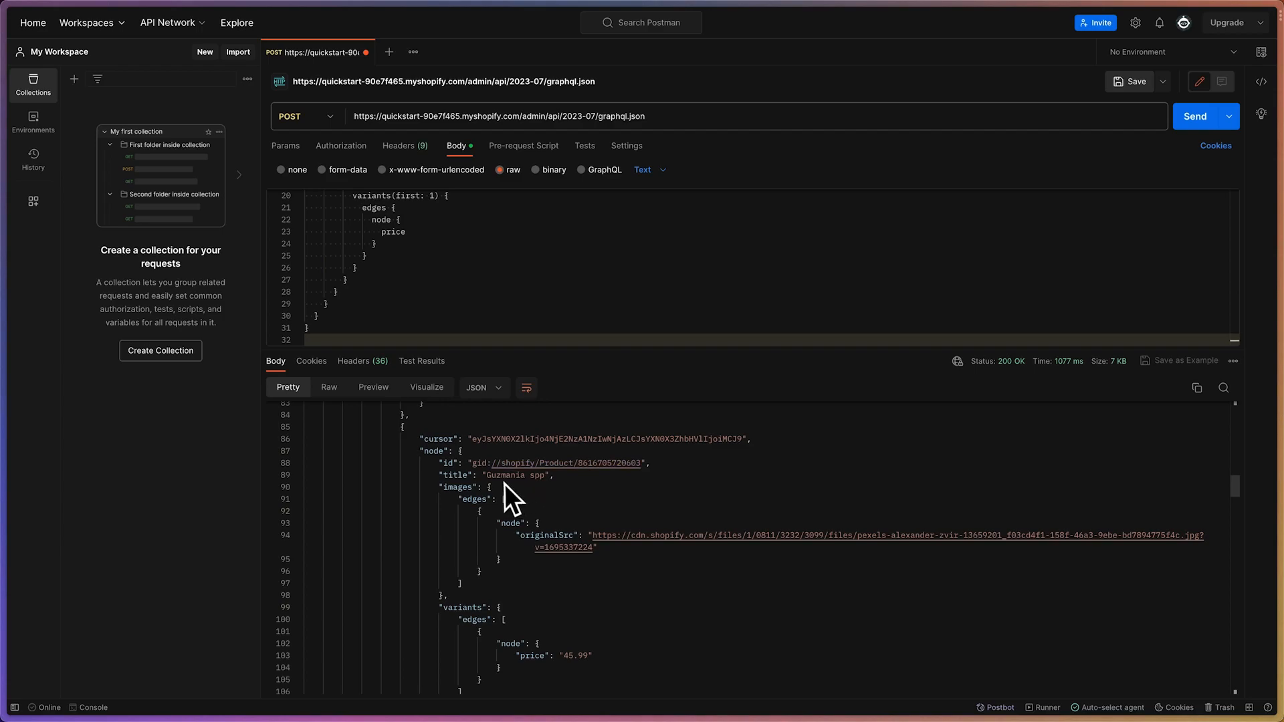
{"action": "scroll", "coordinate": [541, 508], "scroll_direction": "down", "scroll_amount": 2}
{"action": "scroll", "coordinate": [636, 511], "scroll_direction": "down", "scroll_amount": 2}
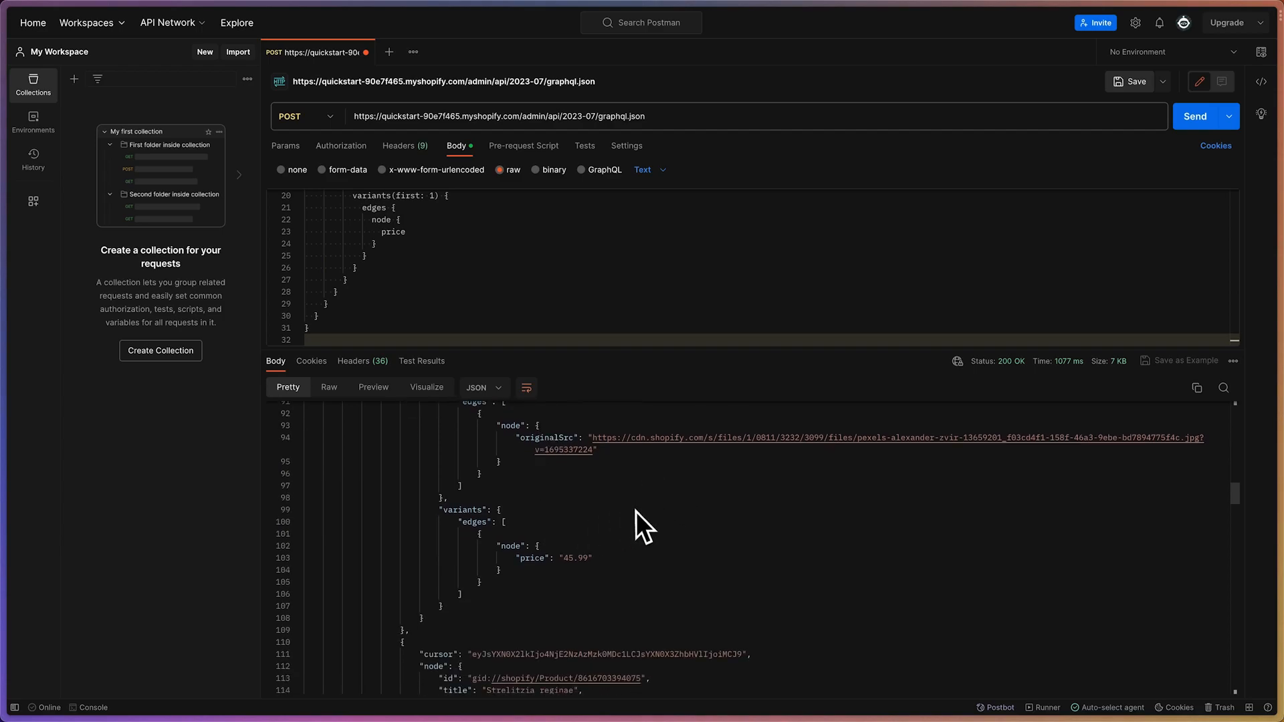
{"action": "scroll", "coordinate": [636, 512], "scroll_direction": "up", "scroll_amount": 4}
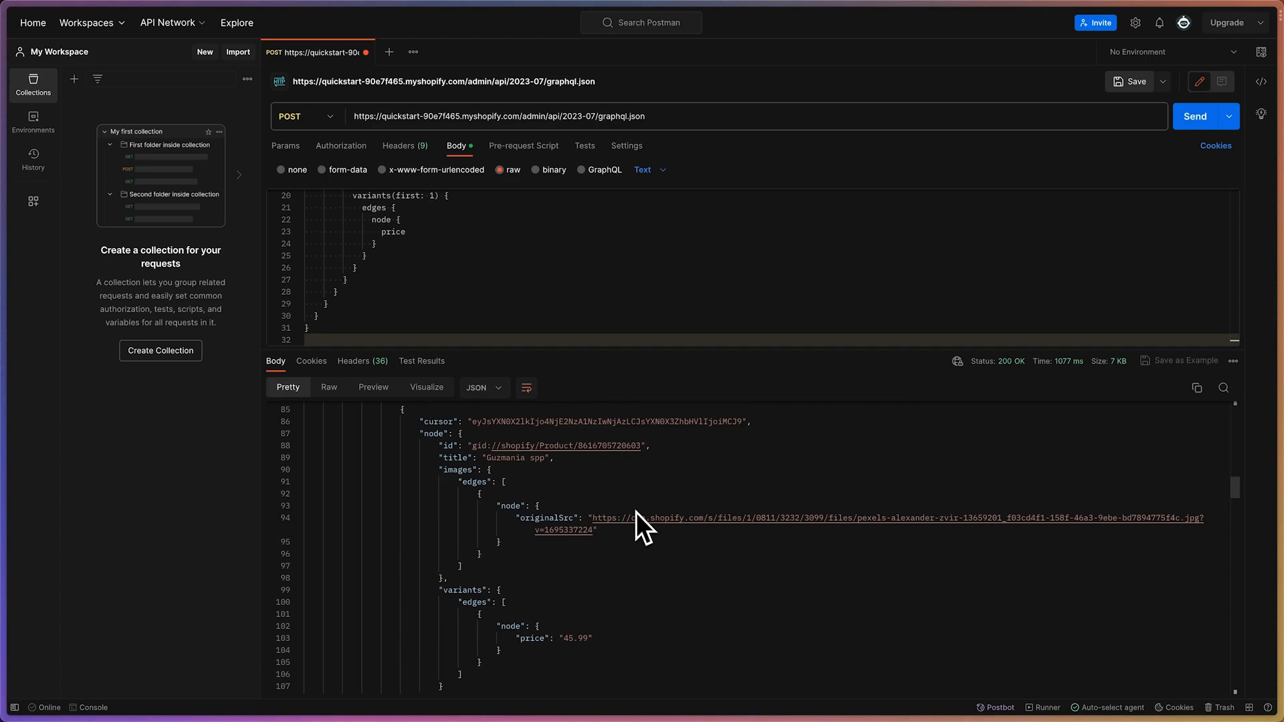
{"action": "scroll", "coordinate": [636, 512], "scroll_direction": "up", "scroll_amount": 1}
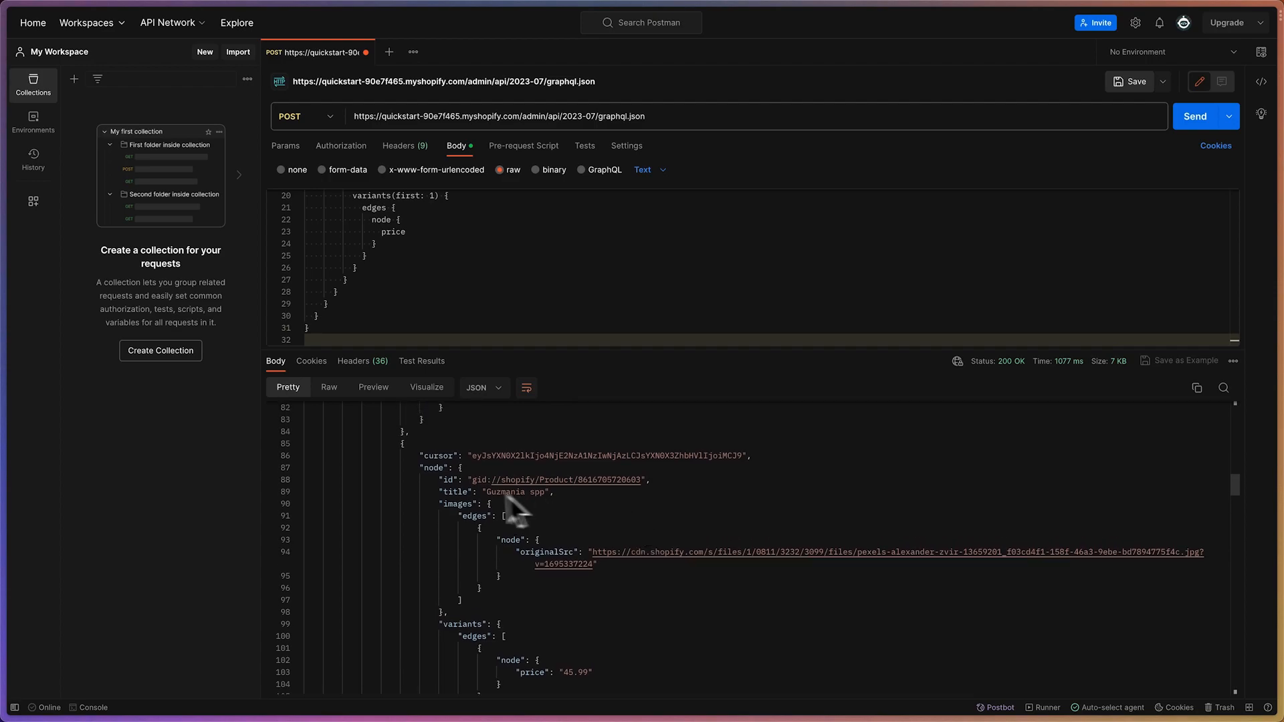
In the ChatGPT conversation, read the rest of the Postman instructions and the follow-up question about the syntax error in Wized
{"action": "mouse_move", "coordinate": [4, 408]}
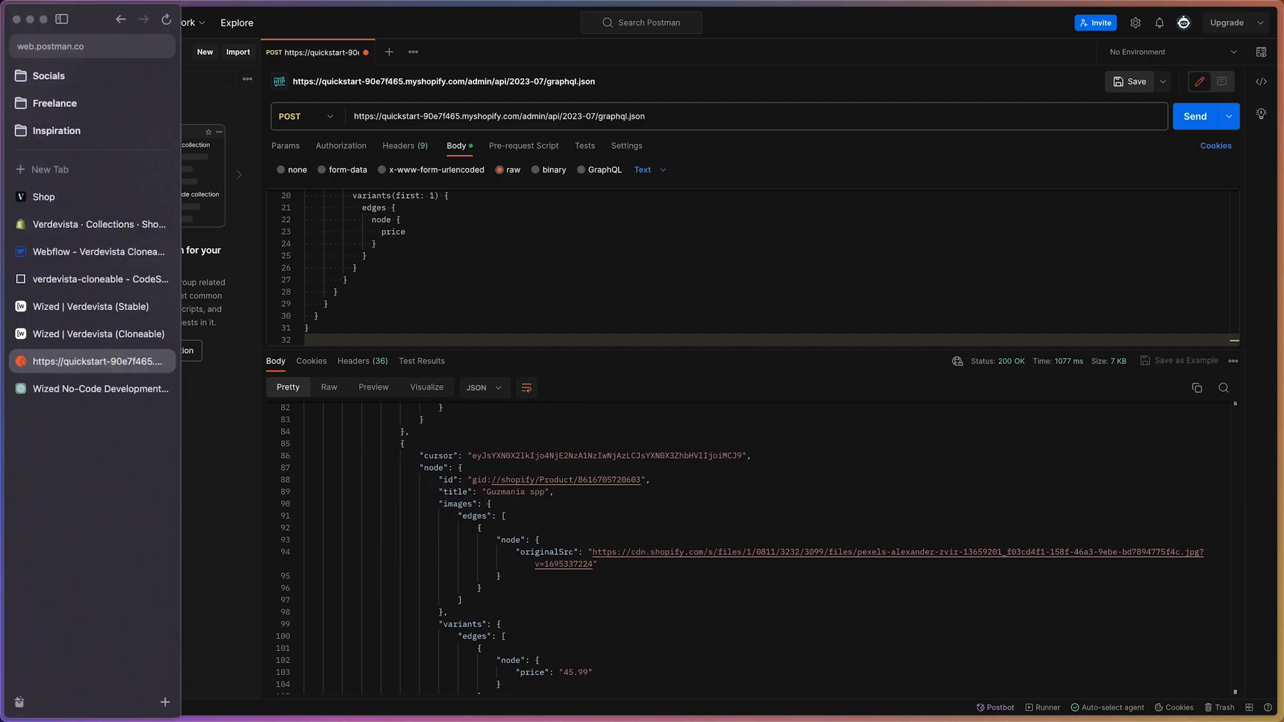
{"action": "left_click", "coordinate": [55, 380]}
{"action": "scroll", "coordinate": [466, 352], "scroll_direction": "down", "scroll_amount": 10}
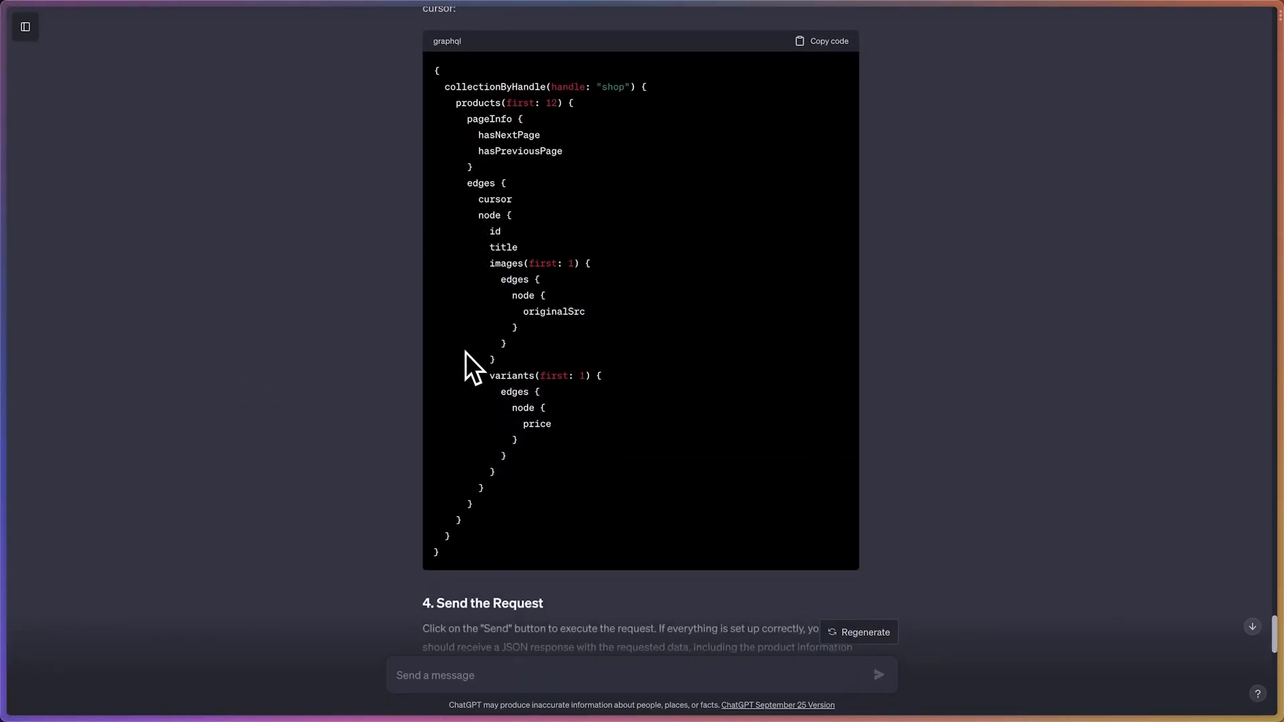
{"action": "scroll", "coordinate": [520, 291], "scroll_direction": "down", "scroll_amount": 5}
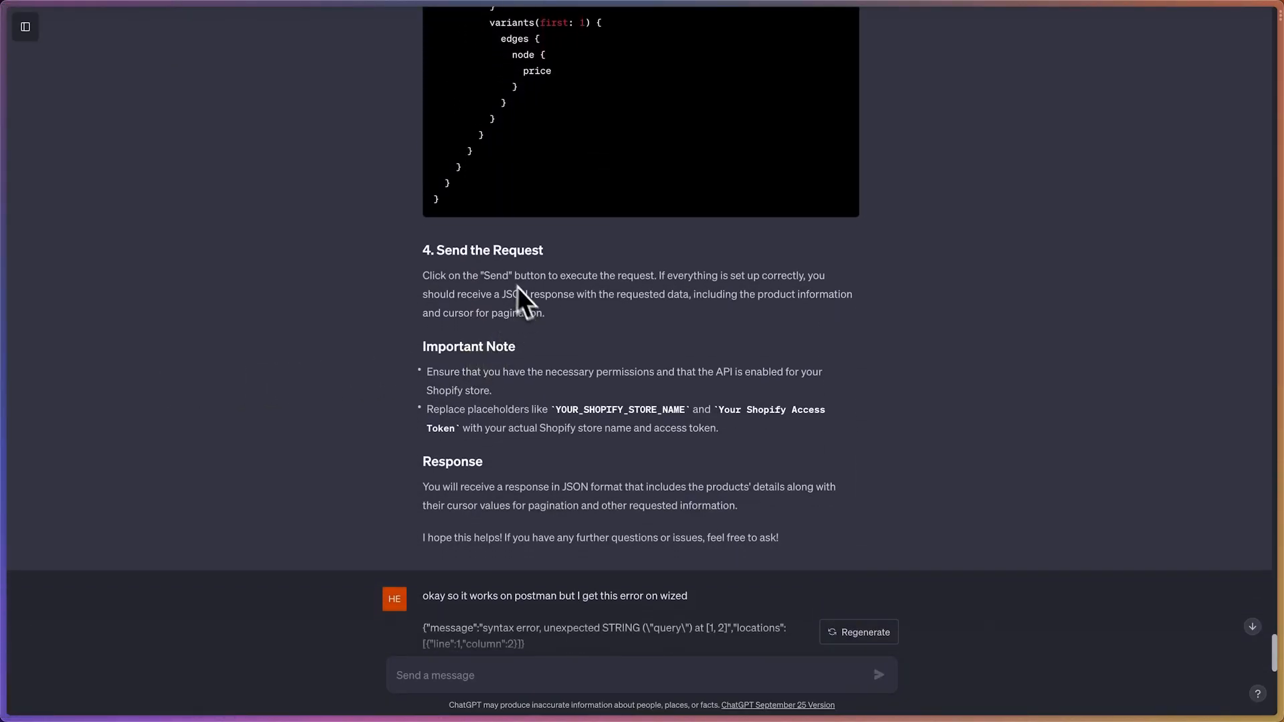
{"action": "left_click_drag", "start_coordinate": [461, 373], "coordinate": [674, 377]}
{"action": "left_click", "coordinate": [693, 384]}
{"action": "left_click_drag", "start_coordinate": [424, 406], "coordinate": [502, 419]}
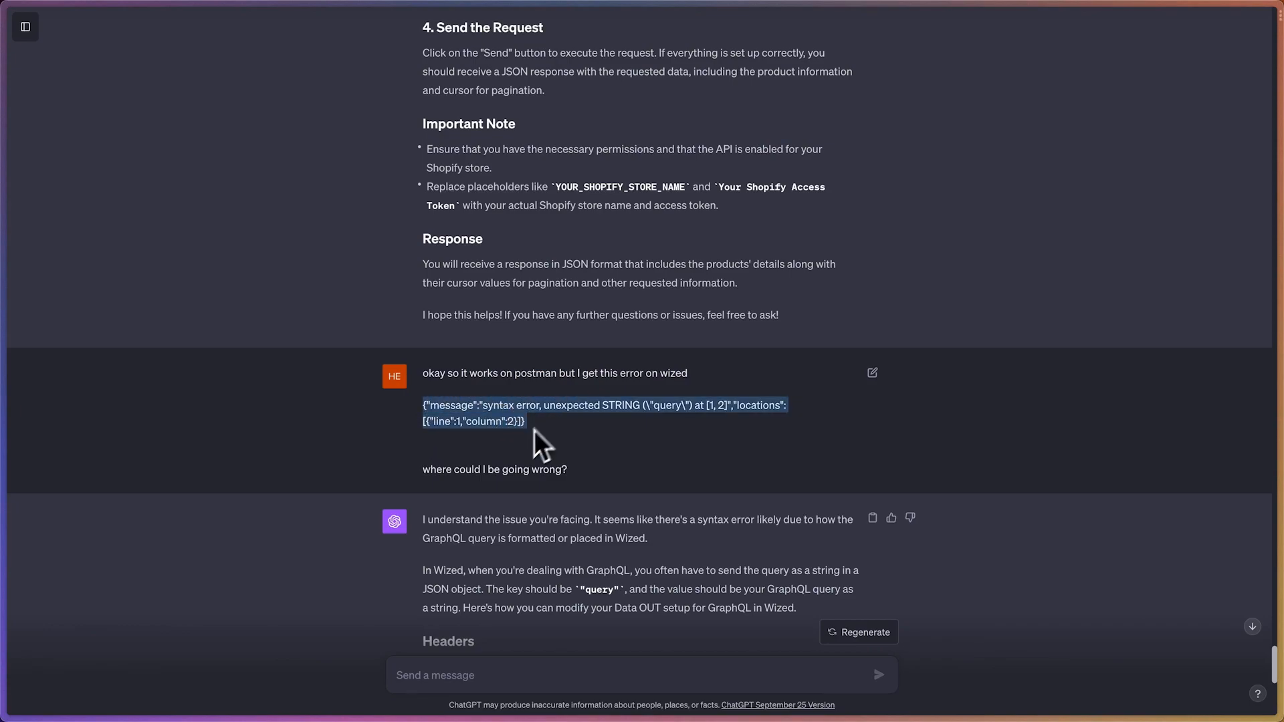
{"action": "left_click_drag", "start_coordinate": [421, 471], "coordinate": [582, 472]}
{"action": "left_click", "coordinate": [583, 472]}
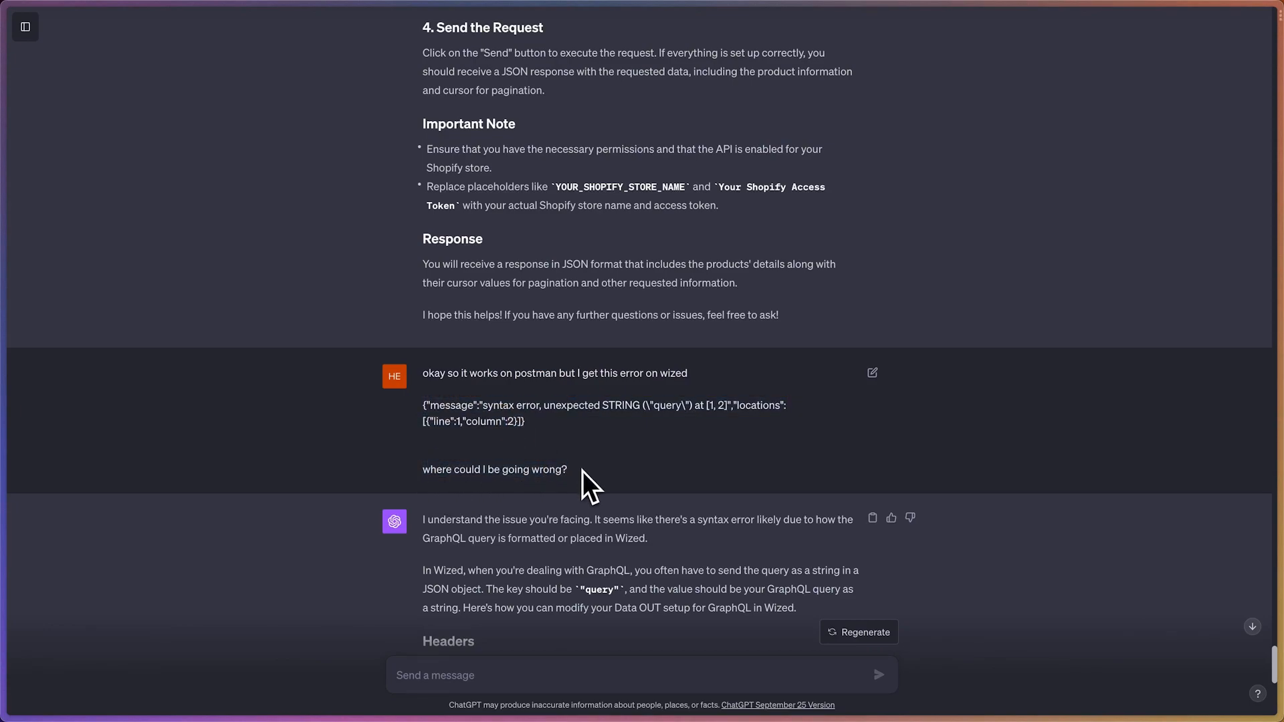
Read ChatGPT's explanation of the Wized syntax error and its recommended Content-Type header and JSON body format
{"action": "scroll", "coordinate": [583, 471], "scroll_direction": "down", "scroll_amount": 3}
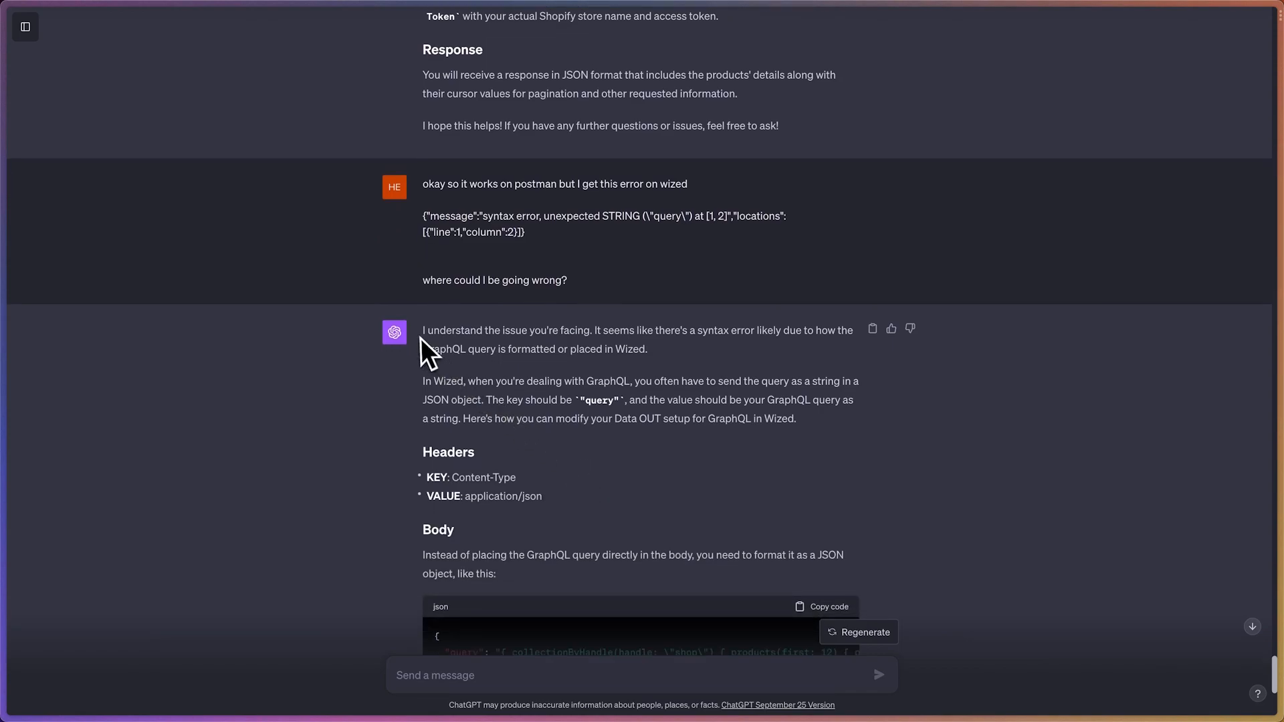
{"action": "left_click_drag", "start_coordinate": [422, 333], "coordinate": [597, 348]}
{"action": "left_click", "coordinate": [595, 348]}
{"action": "scroll", "coordinate": [594, 349], "scroll_direction": "down", "scroll_amount": 1}
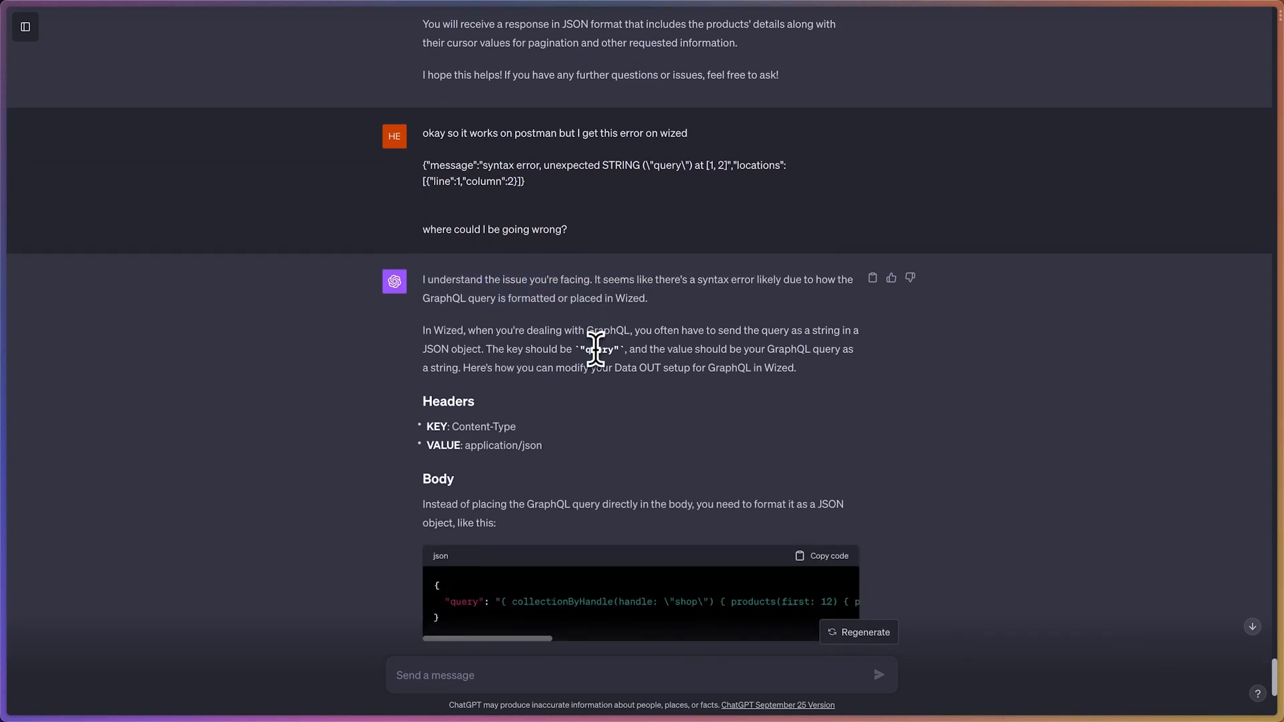
{"action": "left_click_drag", "start_coordinate": [439, 445], "coordinate": [550, 453]}
{"action": "left_click", "coordinate": [559, 459]}
Switch to the Wized Verdevista (Cloneable) project and set the Fetch Initial Products request's Content-Type header to application/json
{"action": "mouse_move", "coordinate": [4, 314]}
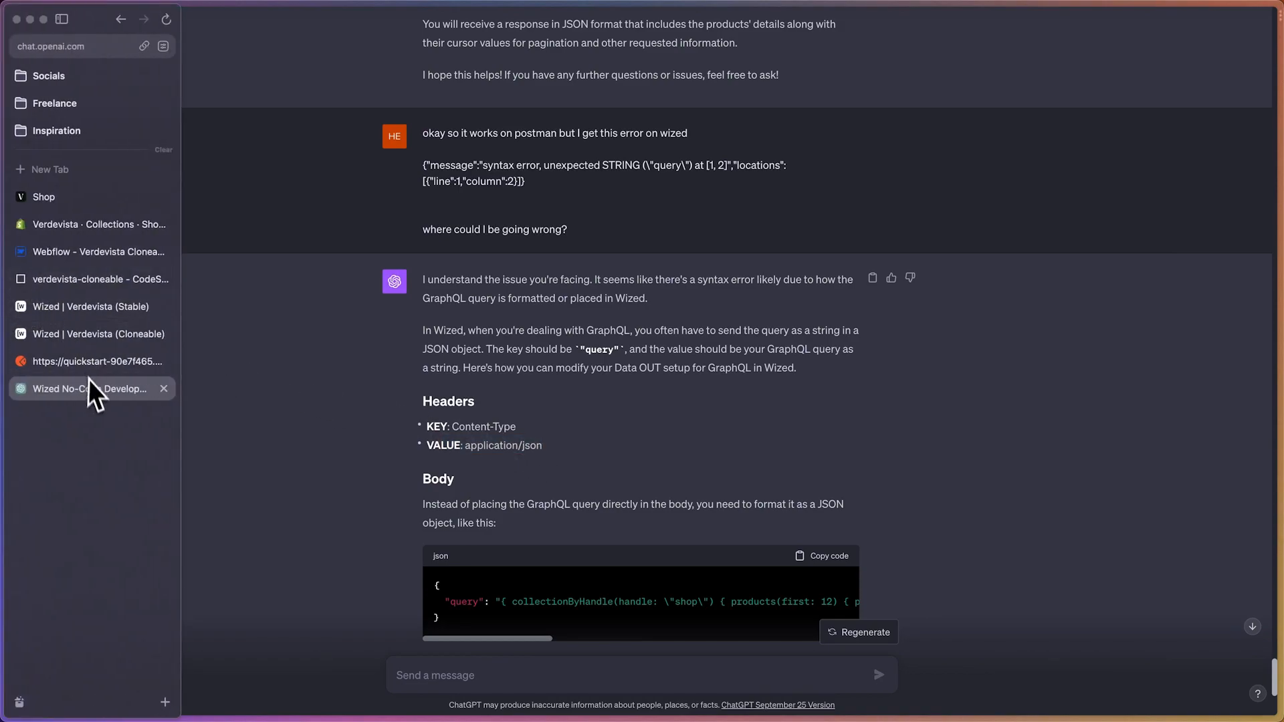
{"action": "left_click", "coordinate": [79, 366]}
{"action": "left_click", "coordinate": [79, 338]}
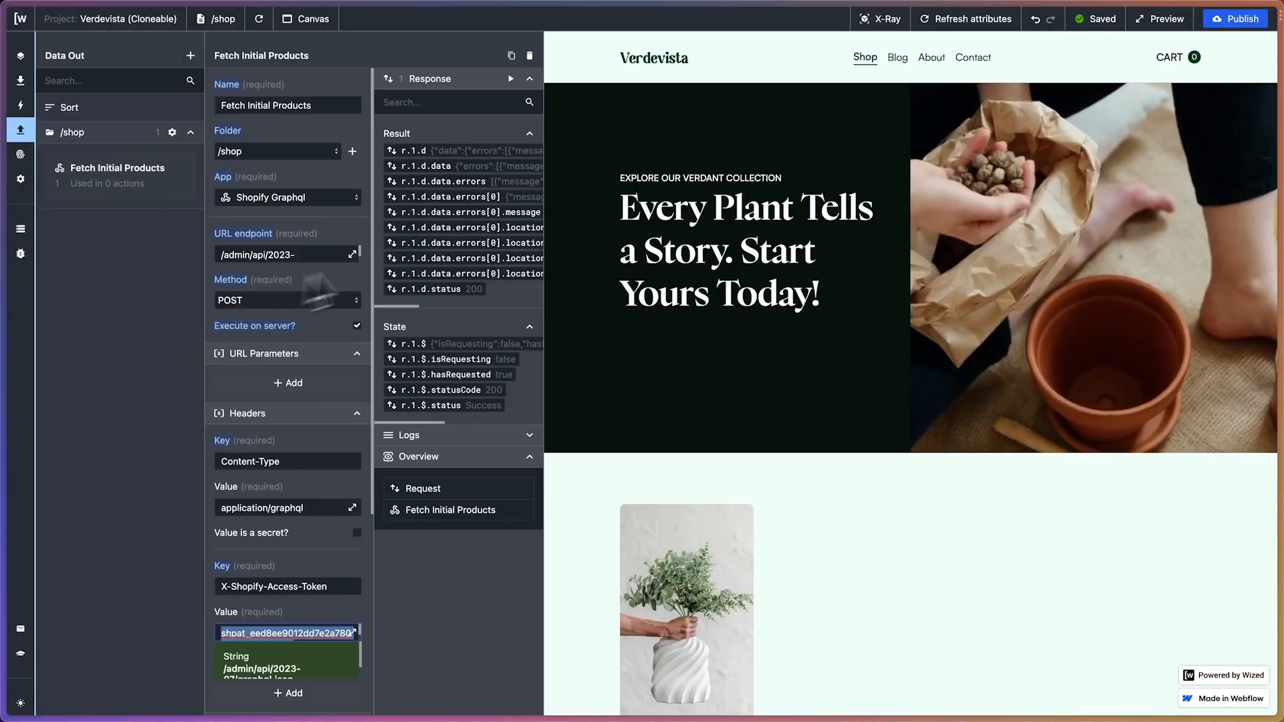
{"action": "left_click", "coordinate": [303, 508]}
{"action": "left_click_drag", "start_coordinate": [303, 508], "coordinate": [271, 508]}
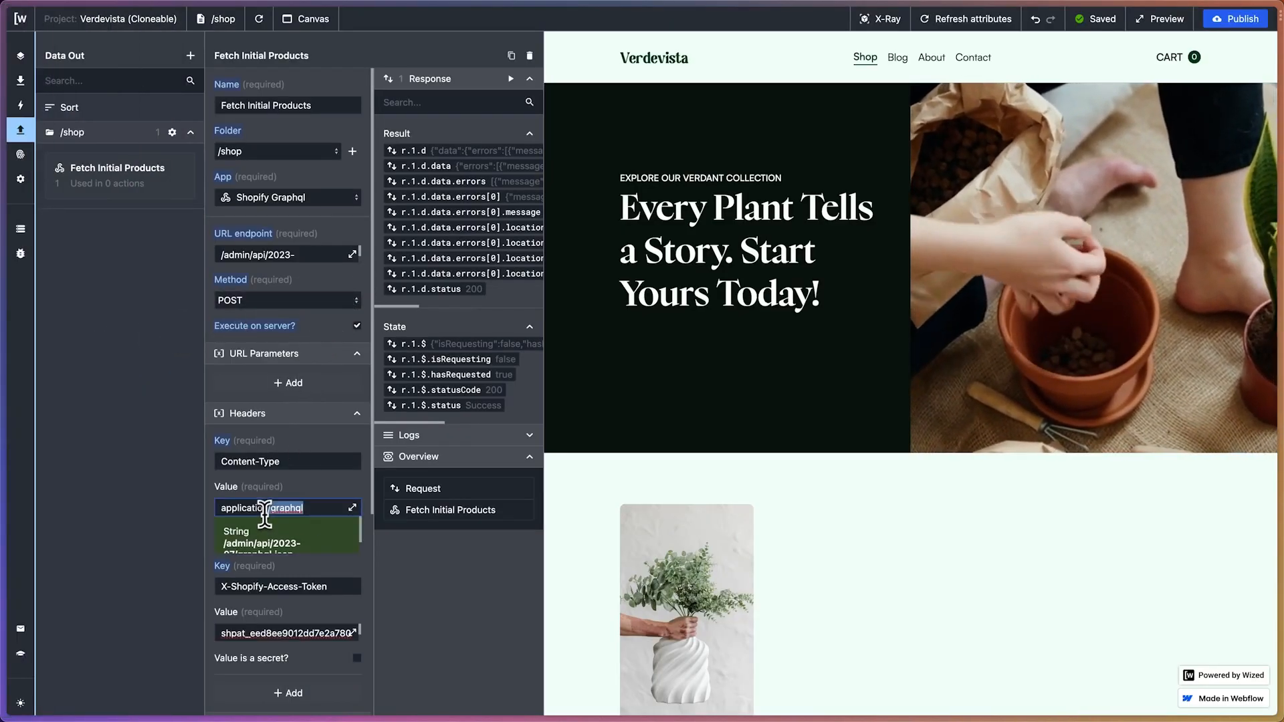
{"action": "type", "text": "json"}
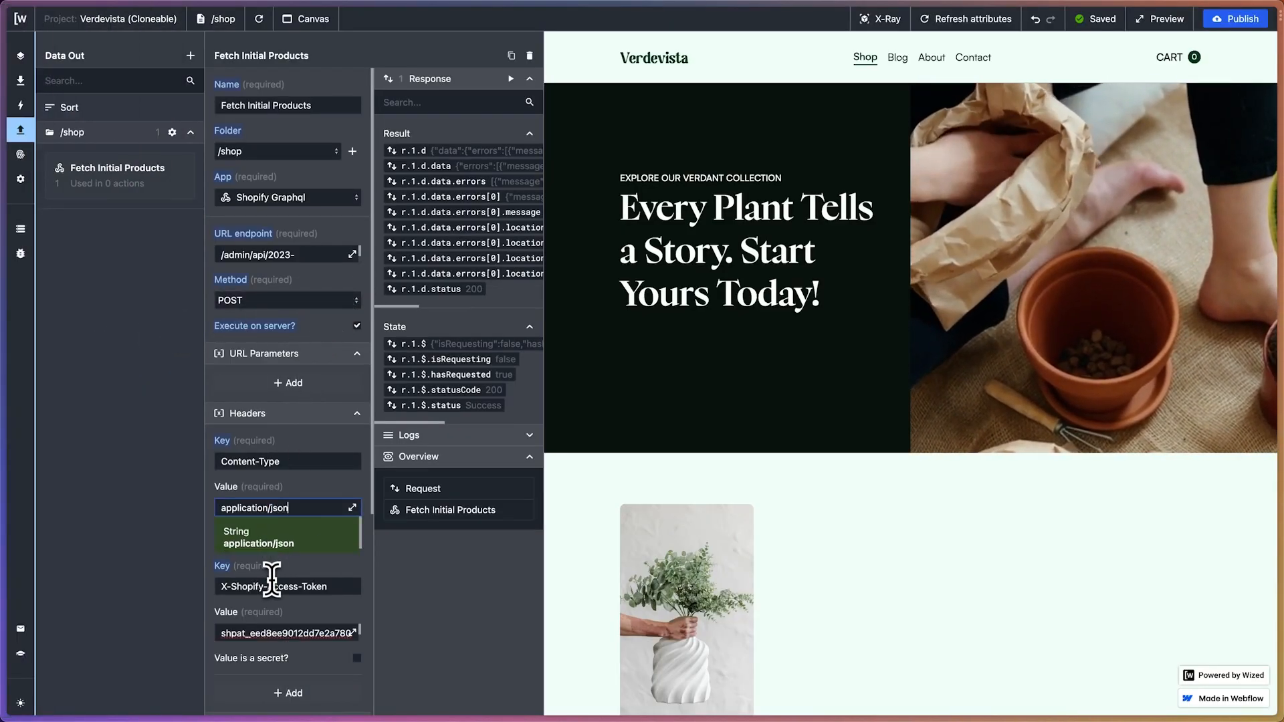
{"action": "left_click", "coordinate": [310, 525]}
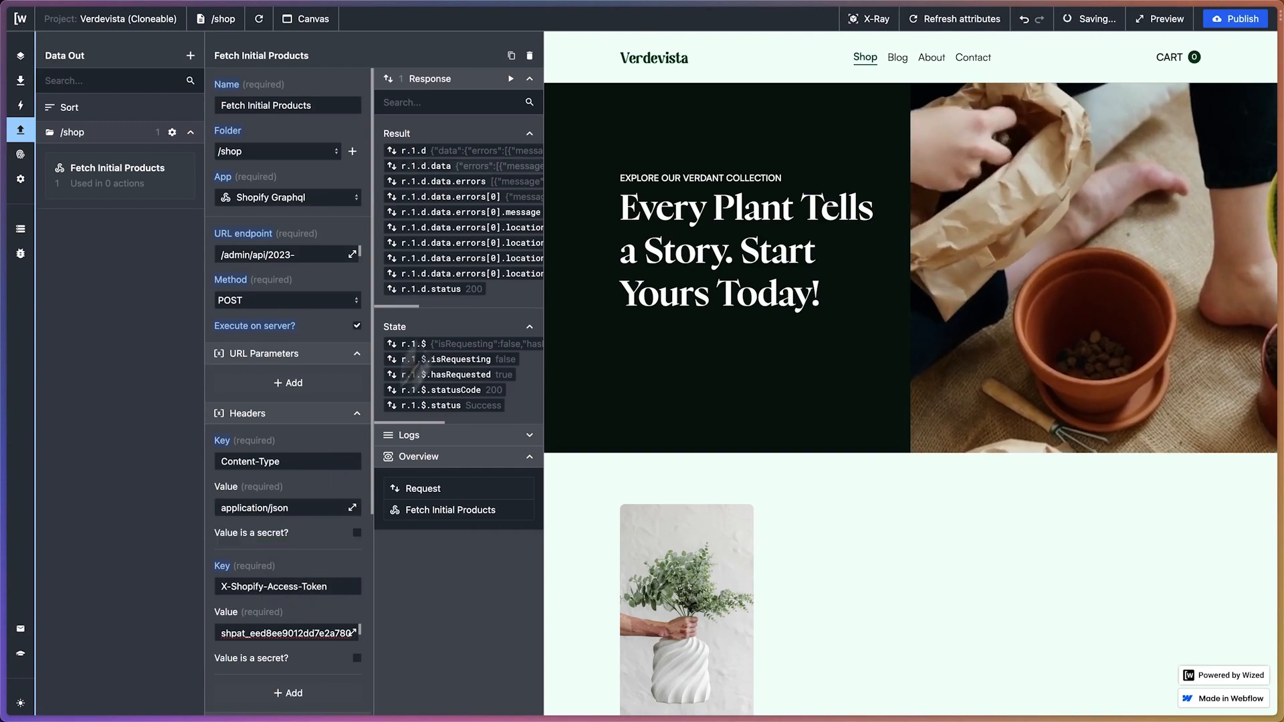
Run the Fetch Initial Products request and review the page info, cursors and product titles in its response
{"action": "left_click", "coordinate": [512, 80]}
{"action": "scroll", "coordinate": [463, 267], "scroll_direction": "right", "scroll_amount": 5}
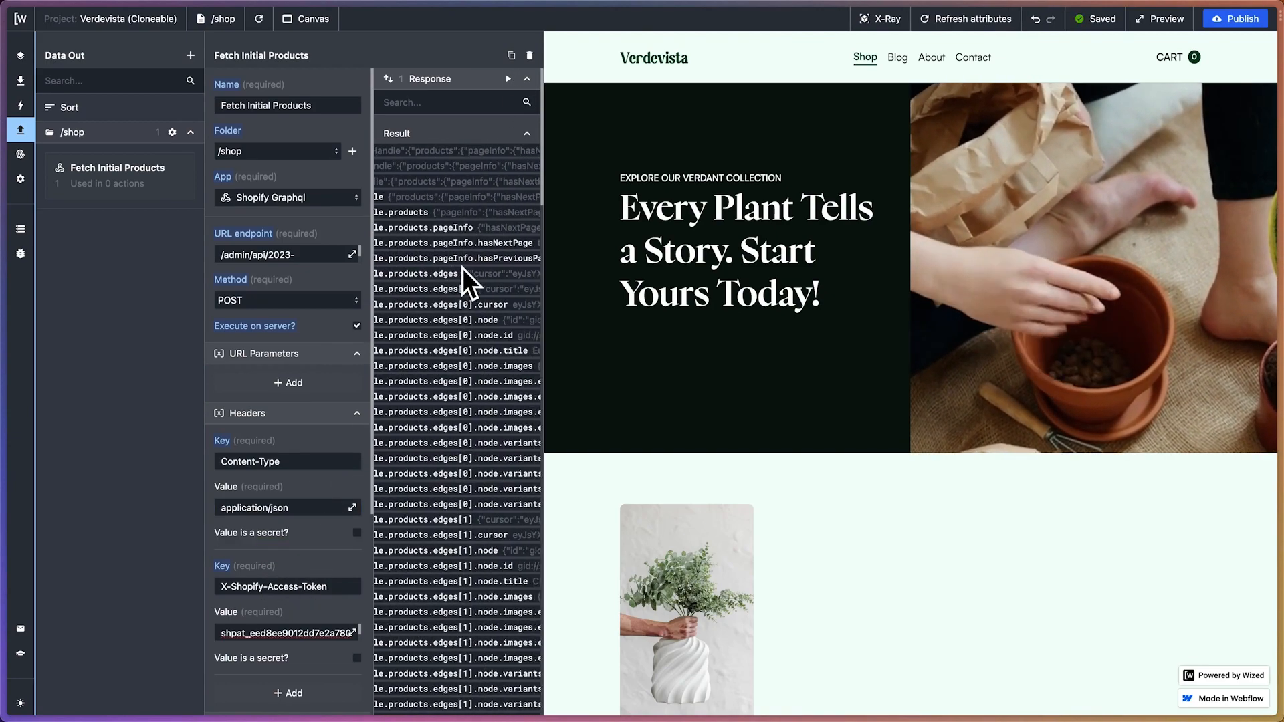
{"action": "scroll", "coordinate": [463, 267], "scroll_direction": "right", "scroll_amount": 5}
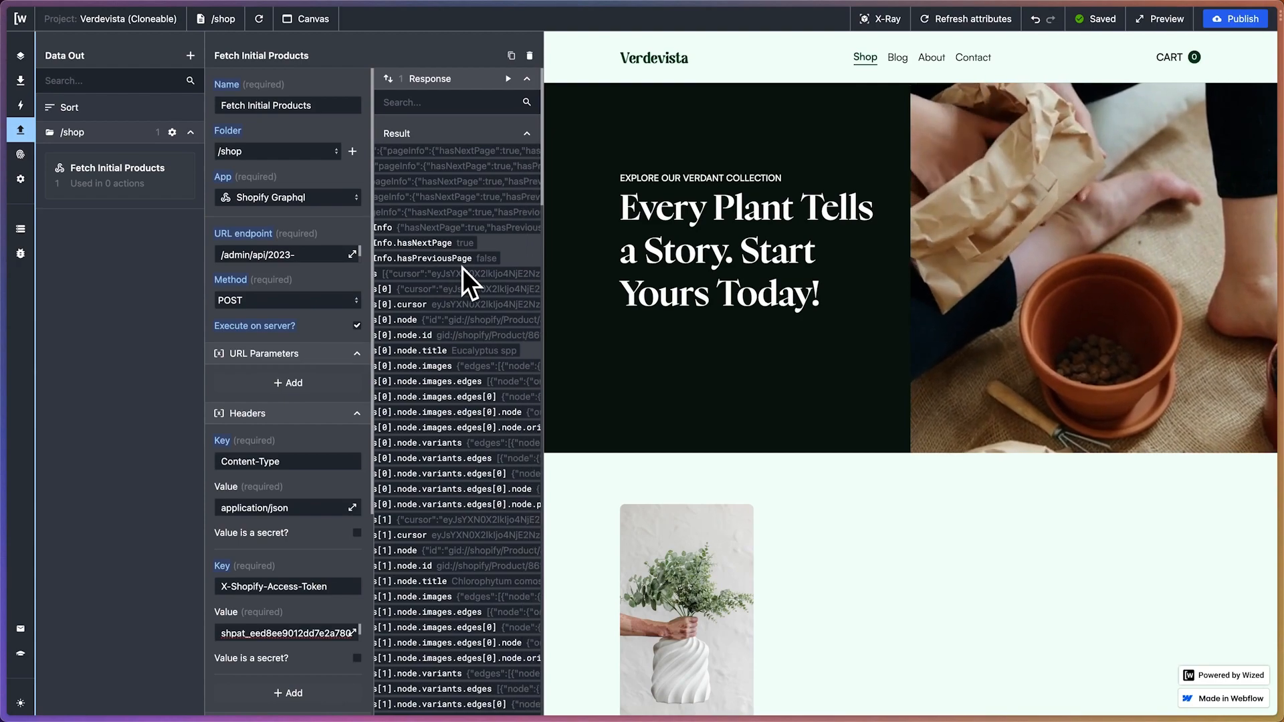
{"action": "scroll", "coordinate": [463, 267], "scroll_direction": "left", "scroll_amount": 2}
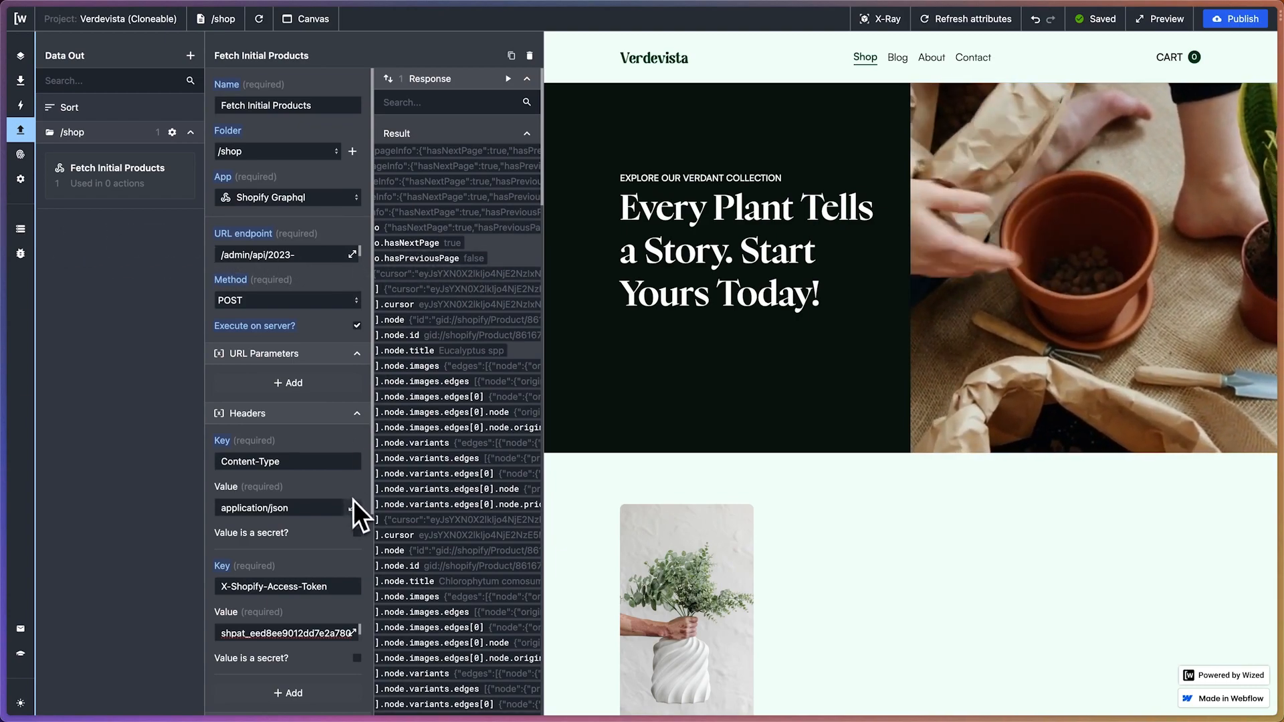
Read through the full collectionByHandle query stored in the request body's query value, and close it unchanged
{"action": "scroll", "coordinate": [354, 609], "scroll_direction": "down", "scroll_amount": 4}
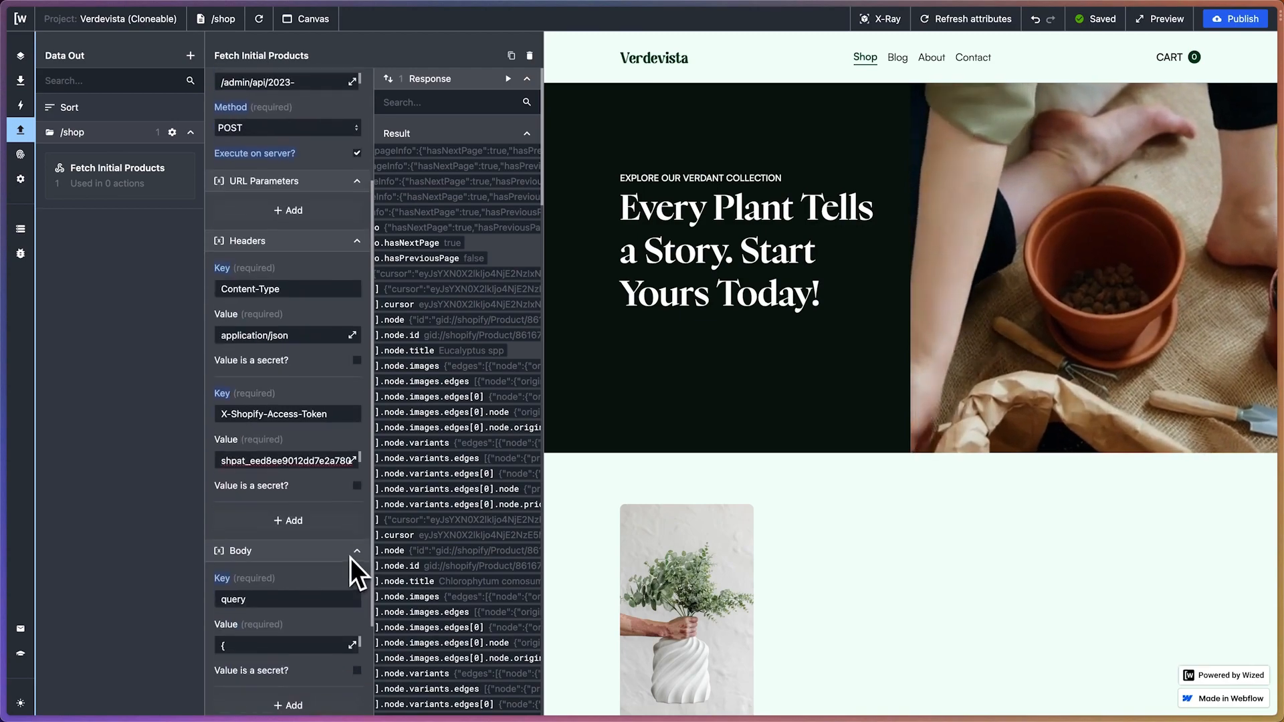
{"action": "left_click", "coordinate": [352, 560]}
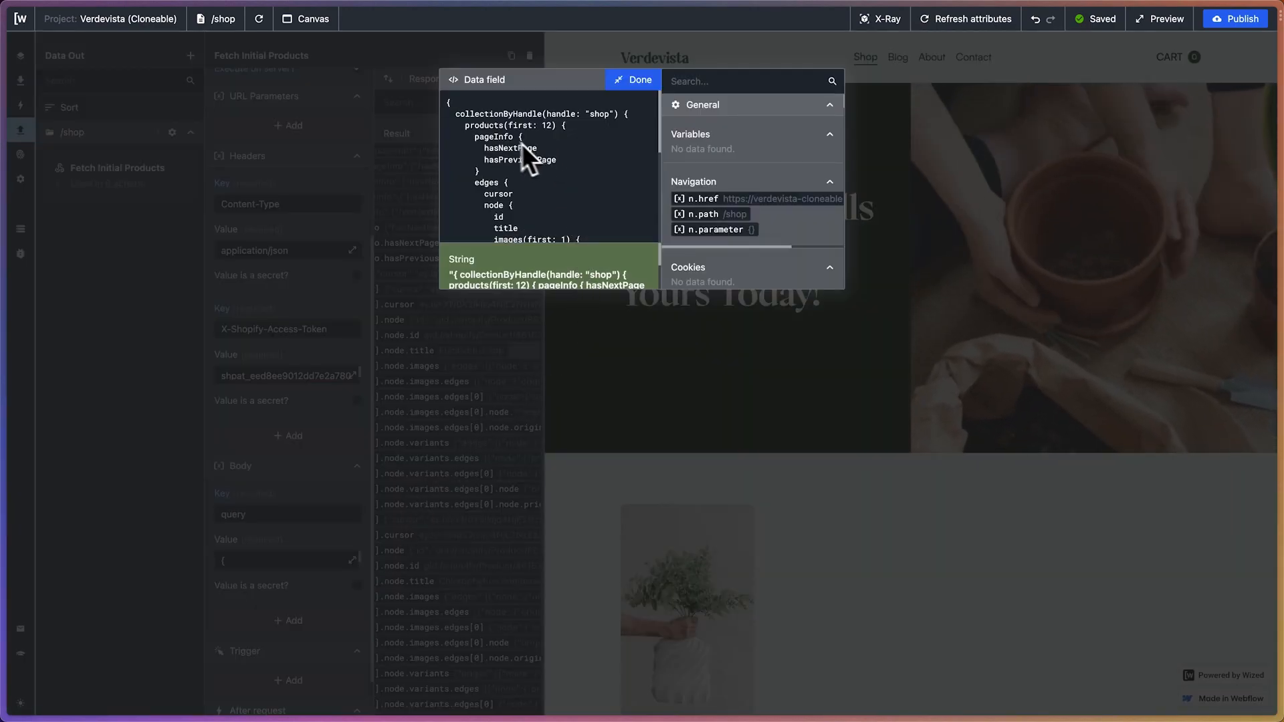
{"action": "scroll", "coordinate": [524, 186], "scroll_direction": "down", "scroll_amount": 3}
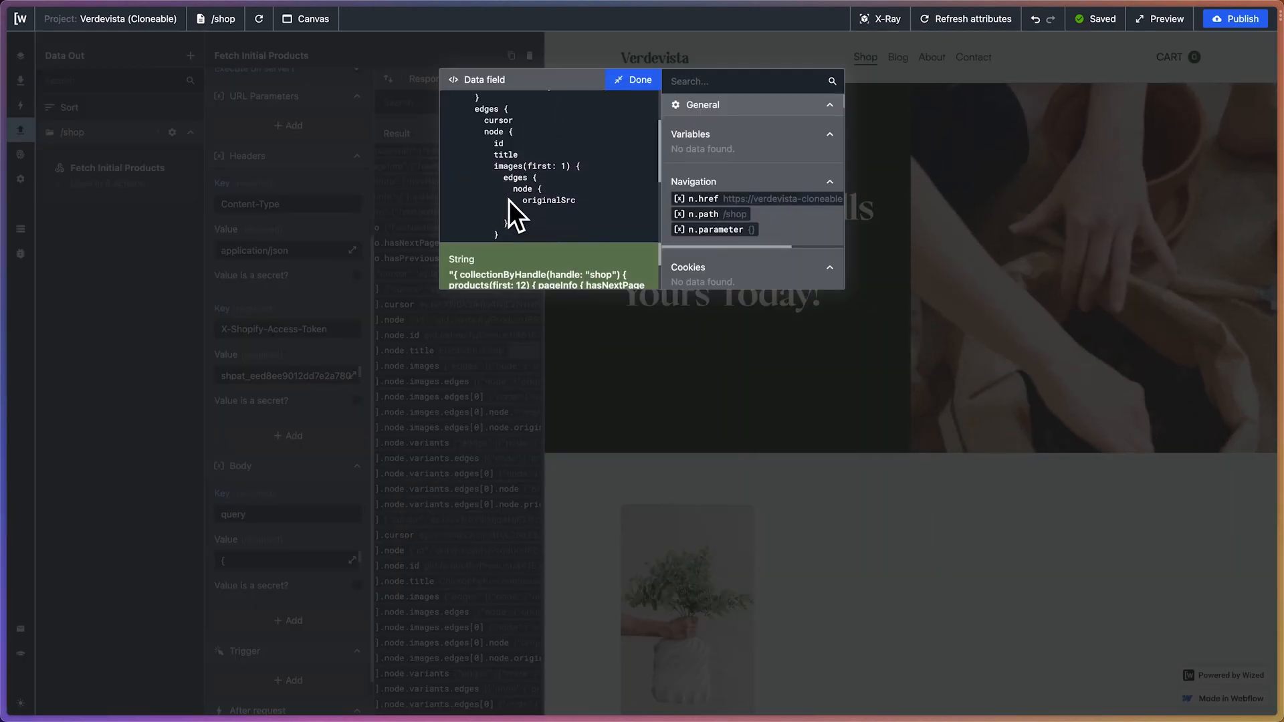
{"action": "scroll", "coordinate": [508, 199], "scroll_direction": "down", "scroll_amount": 5}
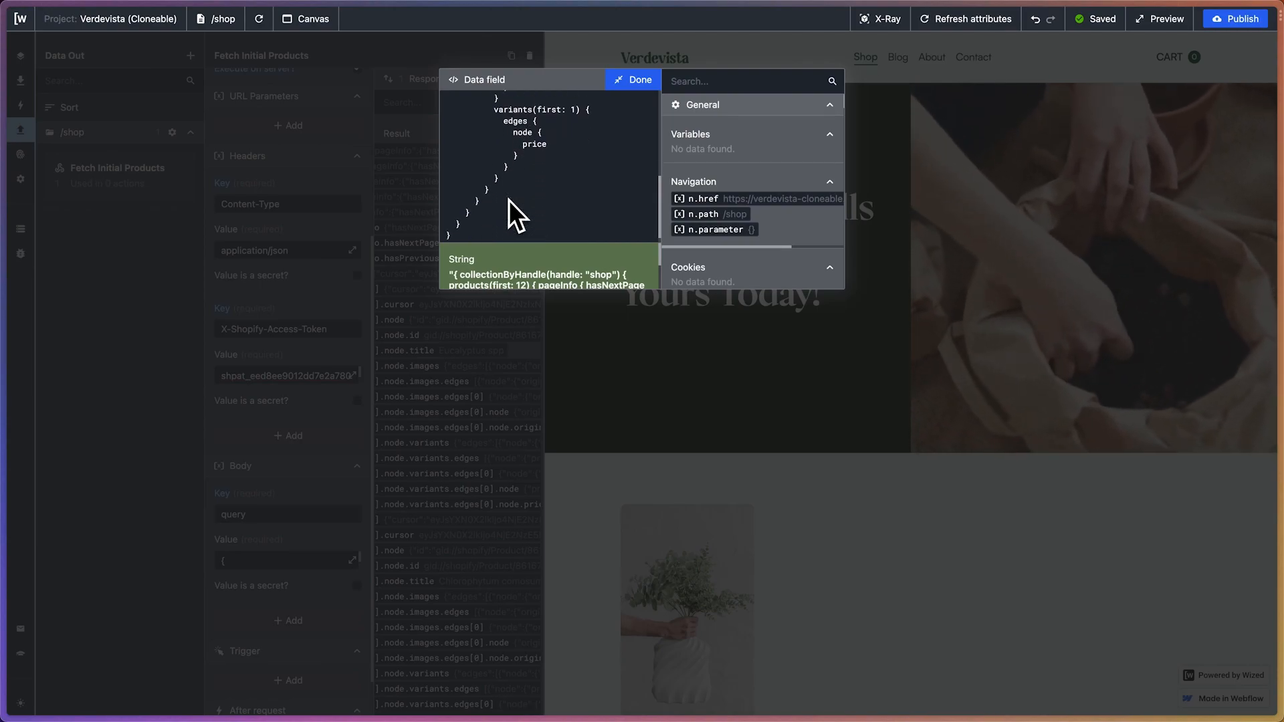
{"action": "scroll", "coordinate": [509, 200], "scroll_direction": "up", "scroll_amount": 8}
{"action": "left_click", "coordinate": [626, 81]}
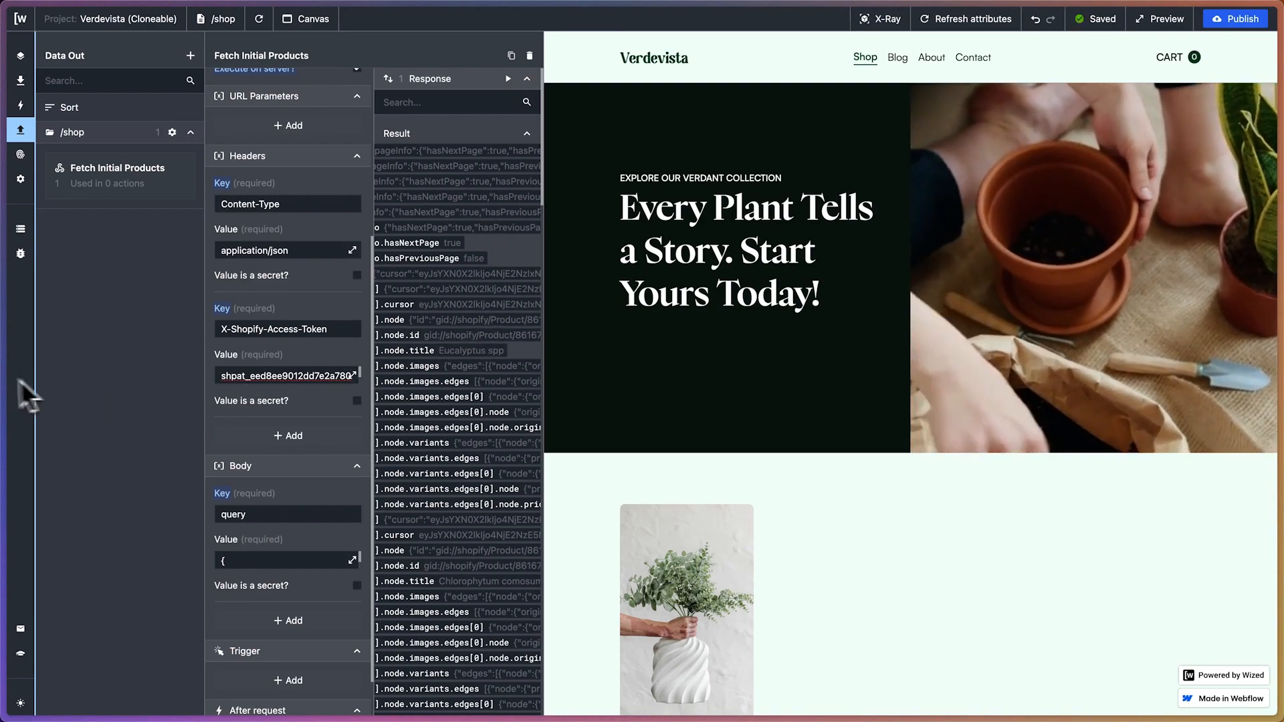
Return to ChatGPT, thank it for the working solution and ask it to add the product handle to the body
{"action": "mouse_move", "coordinate": [5, 388]}
{"action": "left_click", "coordinate": [75, 392]}
{"action": "scroll", "coordinate": [816, 402], "scroll_direction": "down", "scroll_amount": 5}
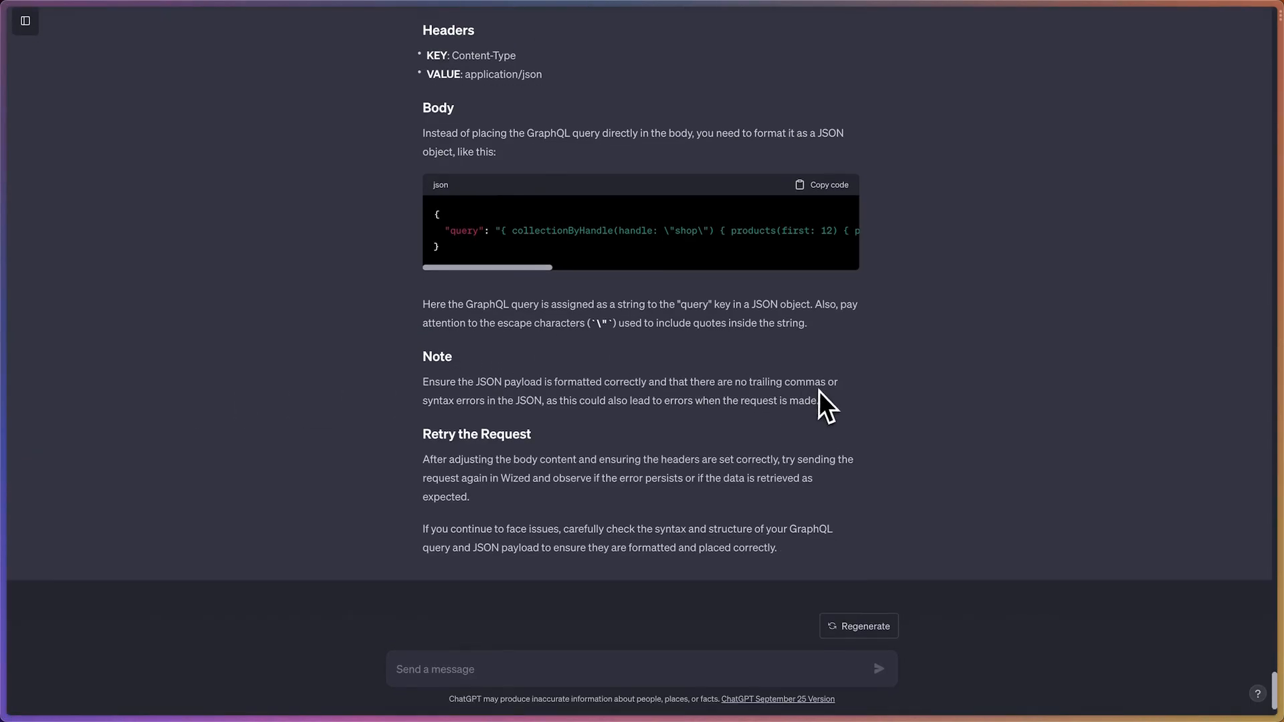
{"action": "type", "text": "hey thank you soo much for this! It works beautifully! could you please add the prod"}
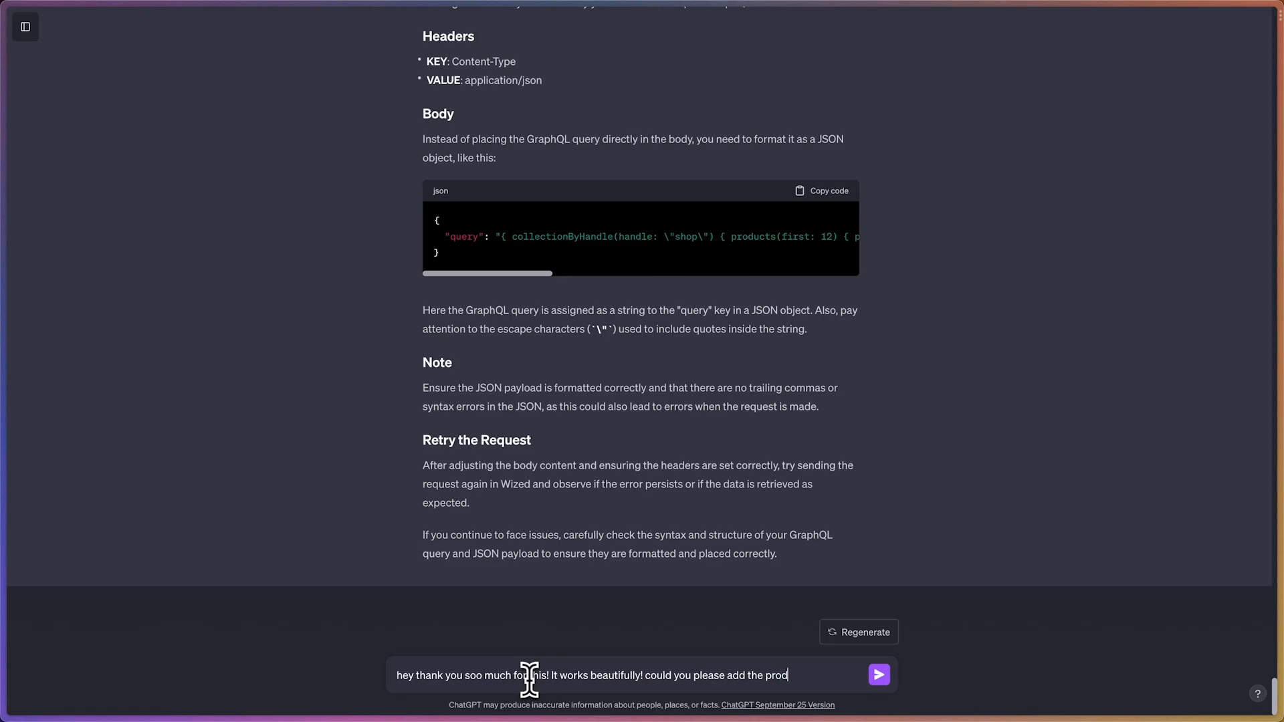
{"action": "type", "text": "the "}
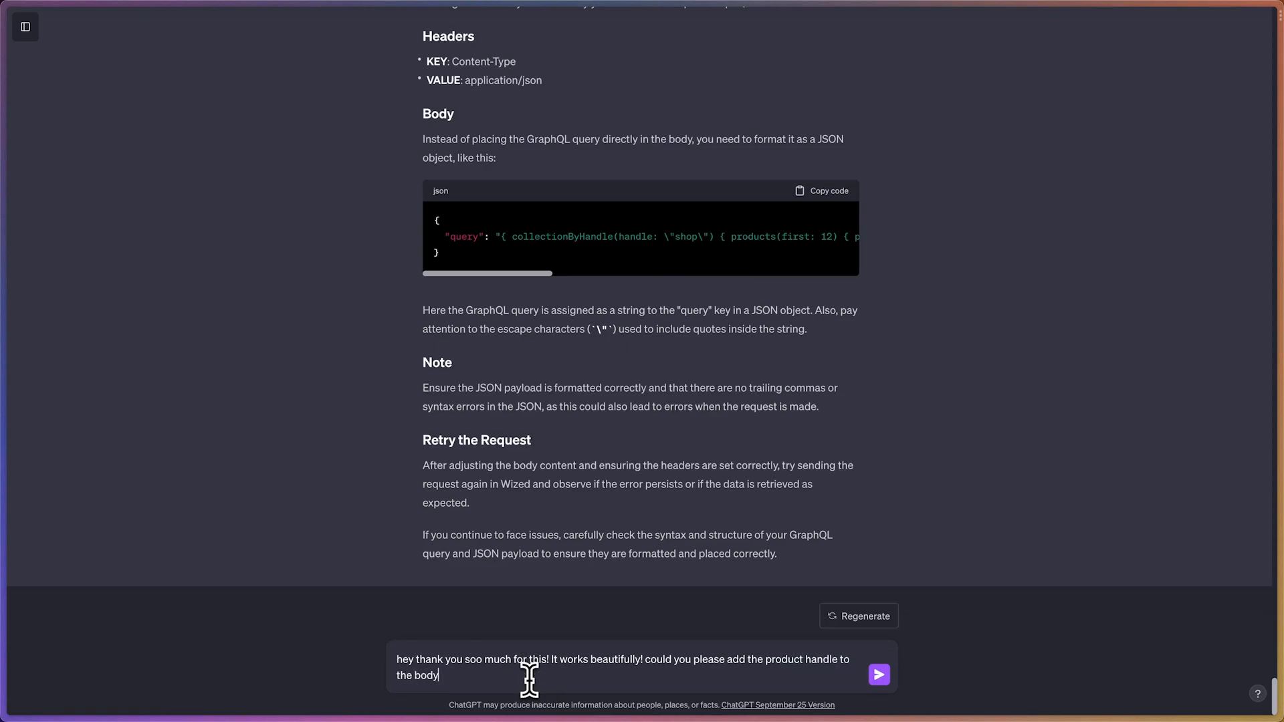
{"action": "type", "text": "body"}
{"action": "key", "text": "Return"}
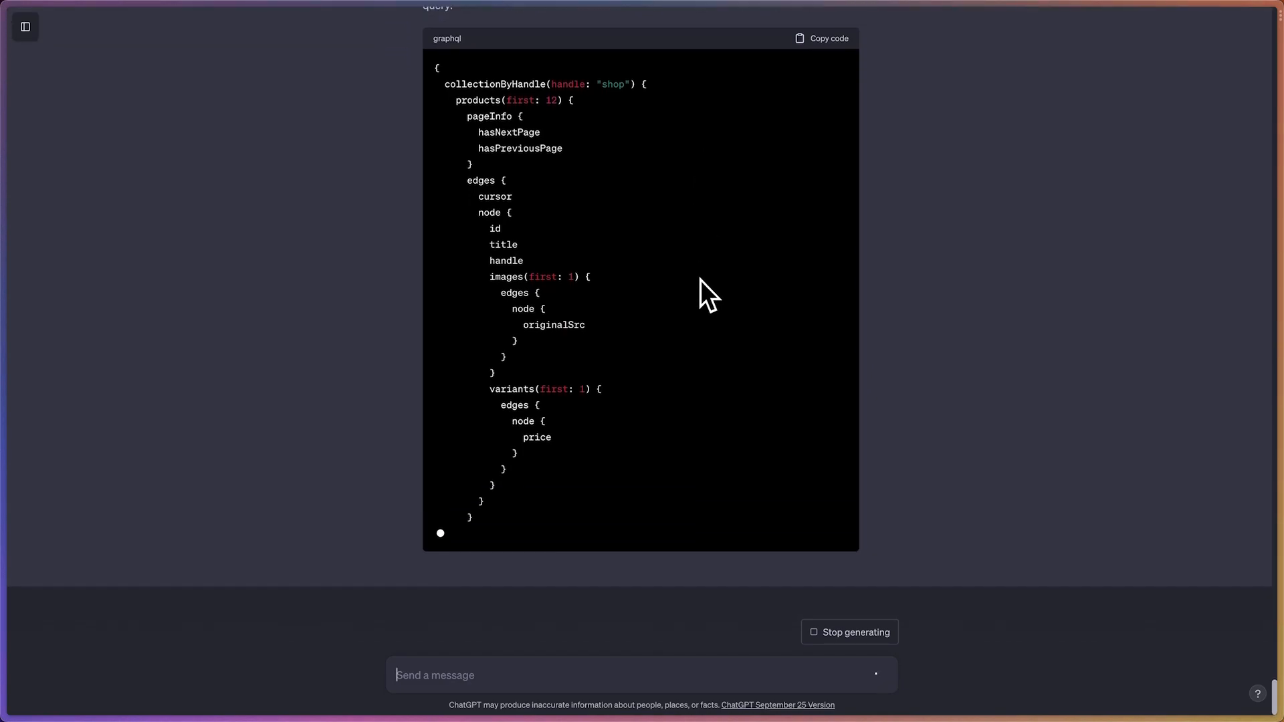
Copy ChatGPT's updated GraphQL query with the handle field and replace the query value in the Wized request body with it
{"action": "scroll", "coordinate": [700, 279], "scroll_direction": "up", "scroll_amount": 3}
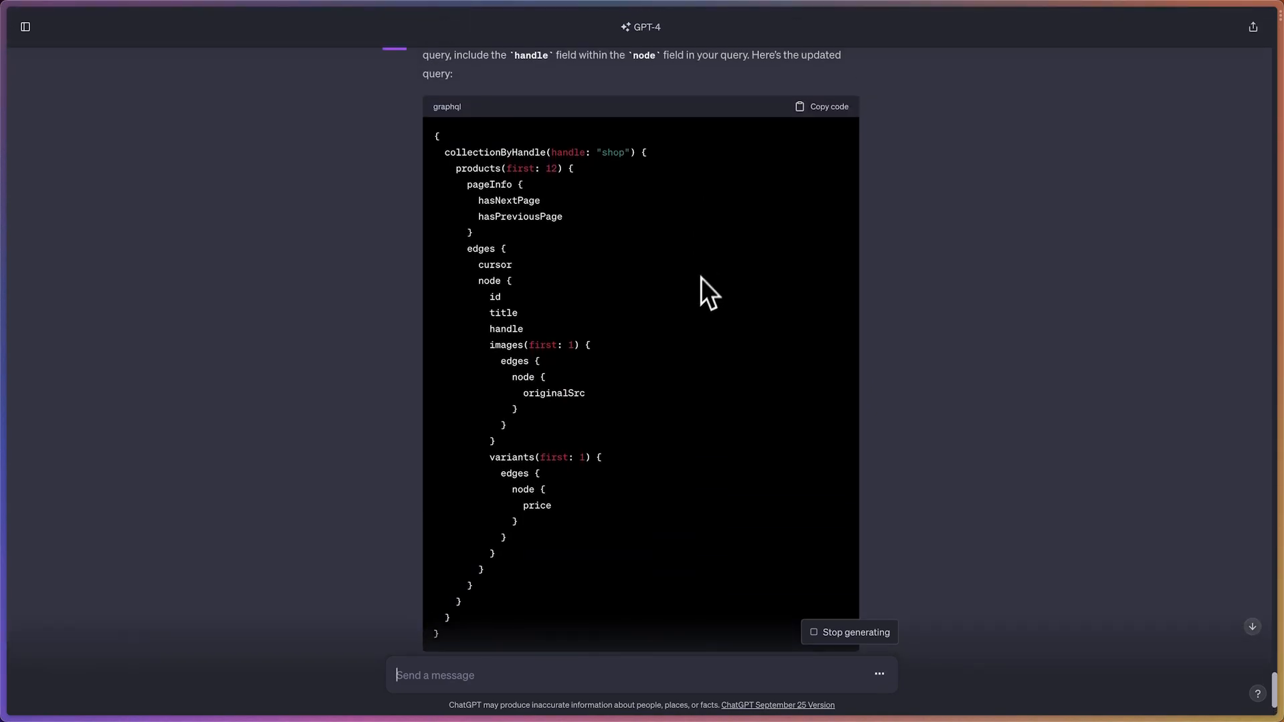
{"action": "left_click", "coordinate": [825, 107]}
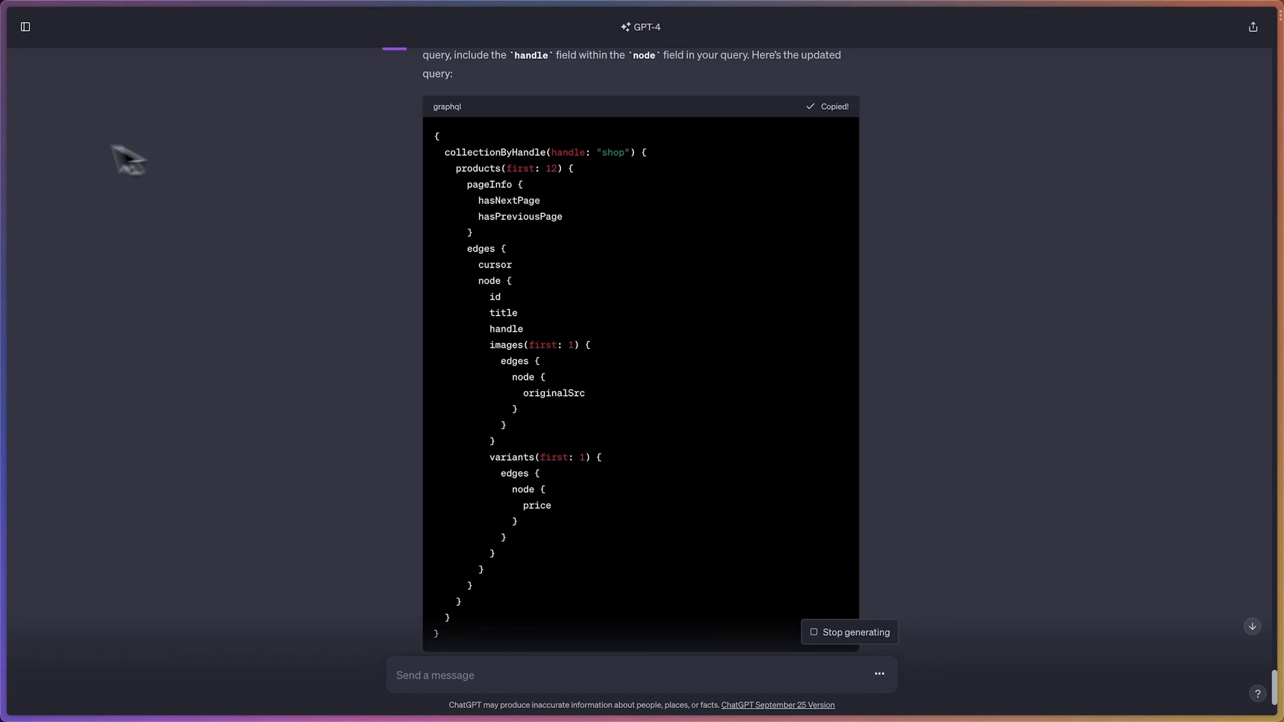
{"action": "mouse_move", "coordinate": [7, 143]}
{"action": "left_click", "coordinate": [50, 341]}
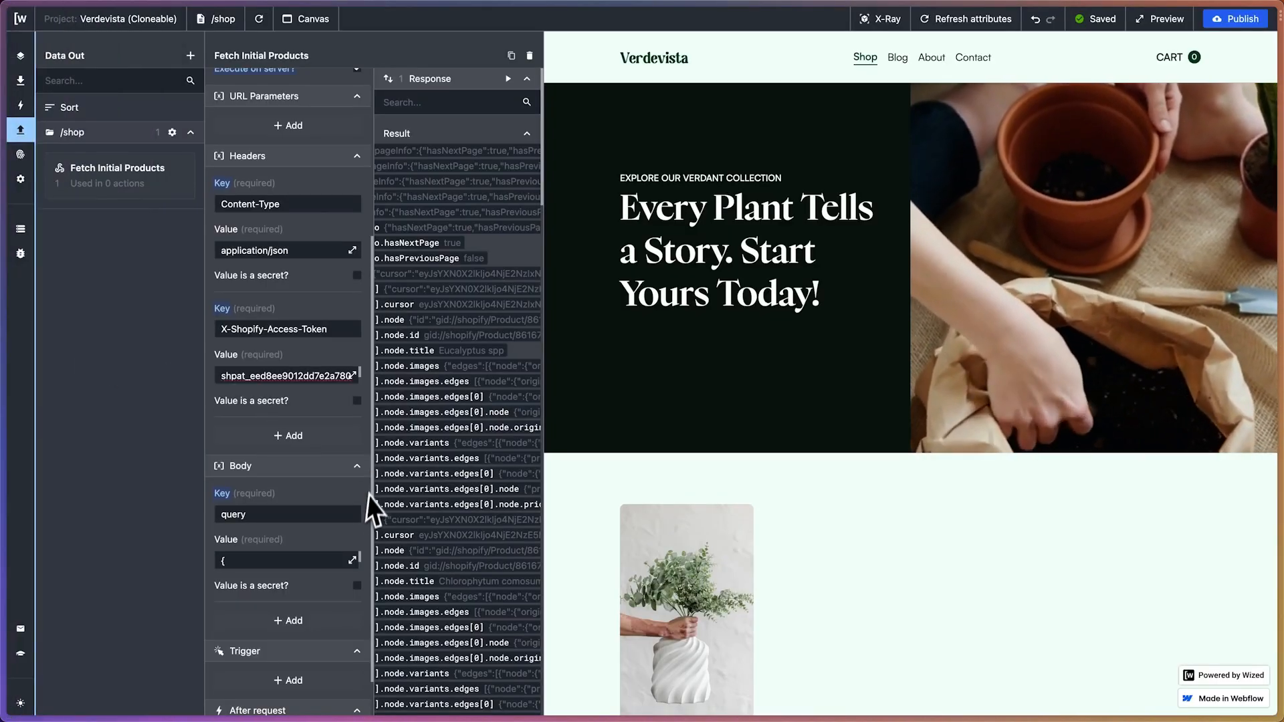
{"action": "left_click", "coordinate": [351, 450]}
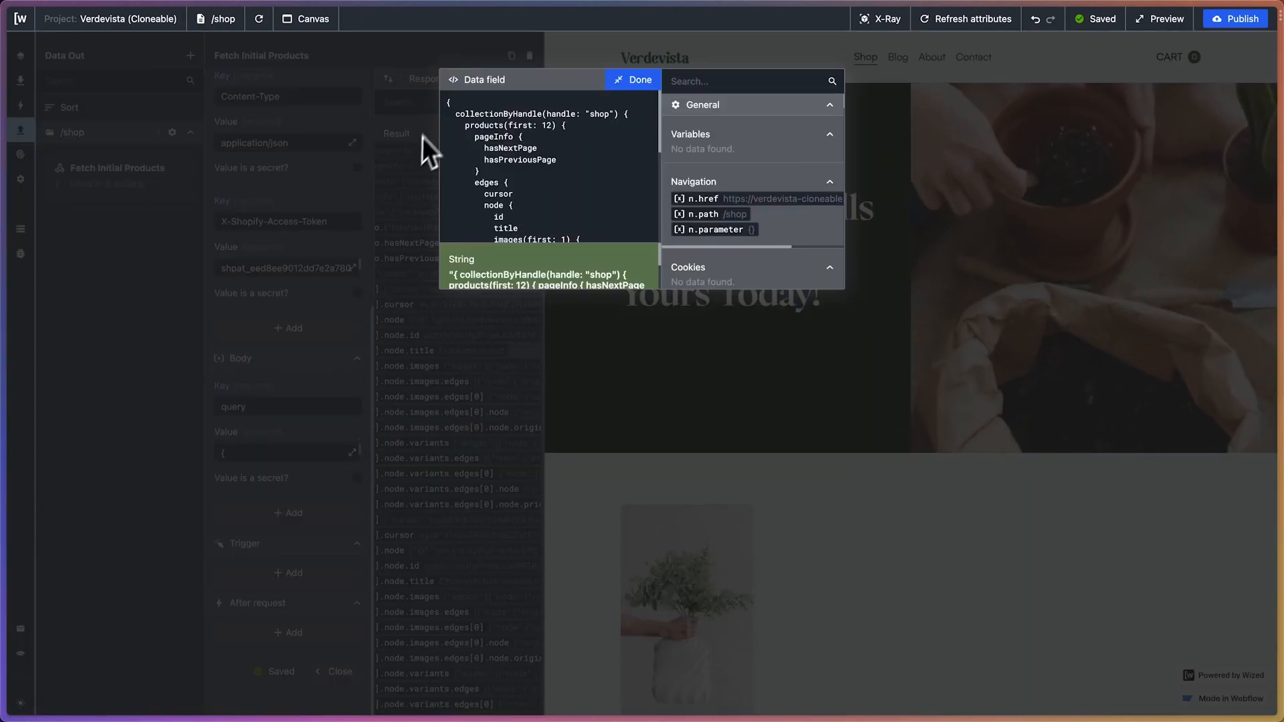
{"action": "left_click_drag", "start_coordinate": [441, 105], "coordinate": [544, 288]}
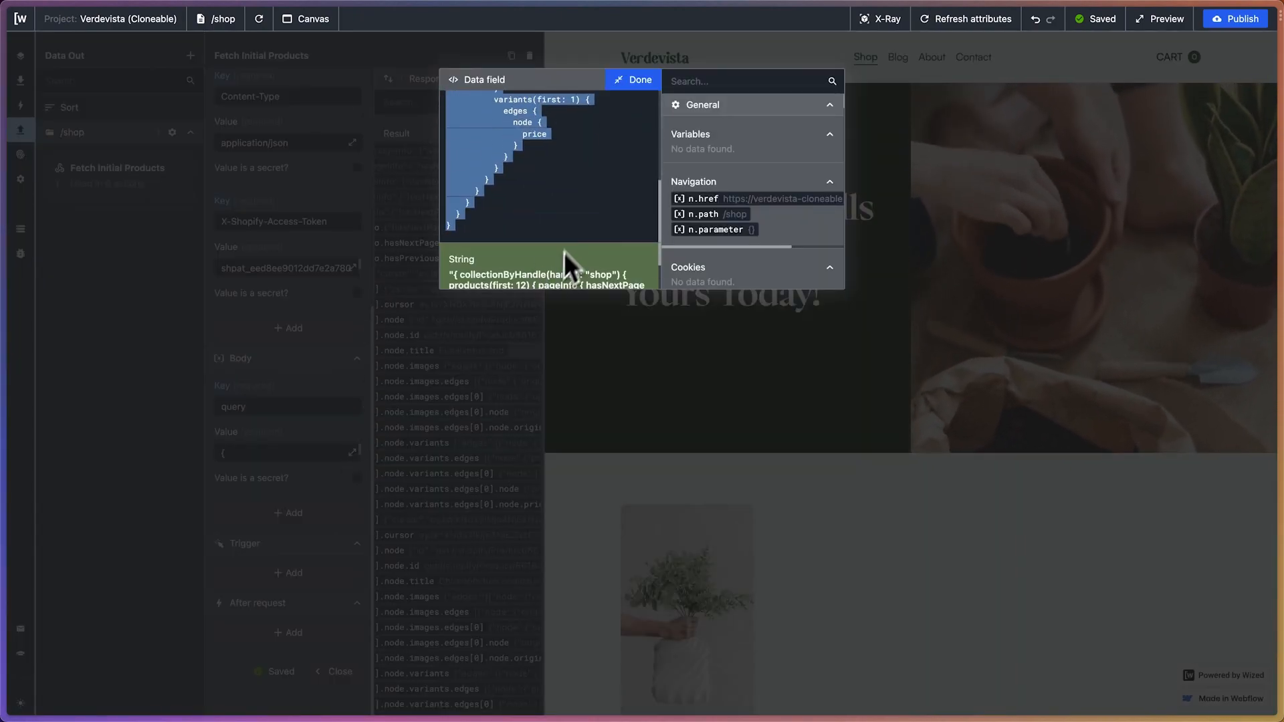
{"action": "key", "text": "super+v"}
{"action": "left_click", "coordinate": [632, 80]}
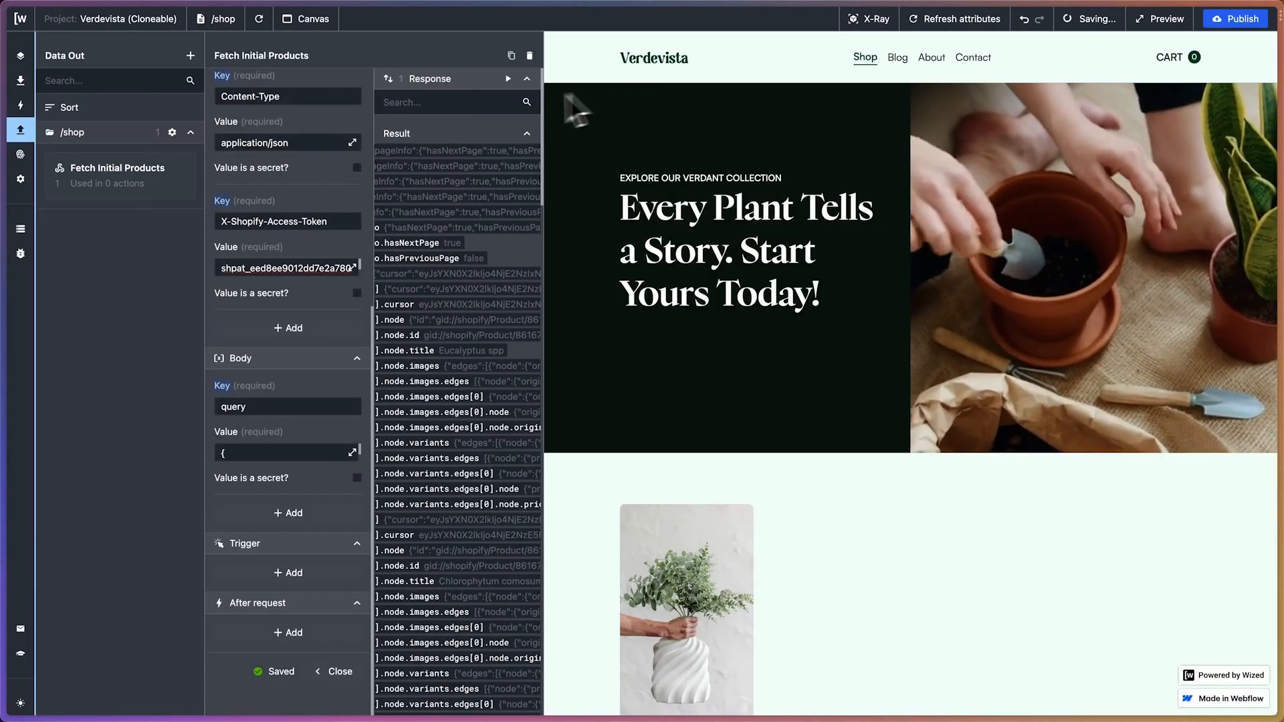
Rerun the Fetch Initial Products request and check the response for each product's node.handle value
{"action": "left_click", "coordinate": [509, 79]}
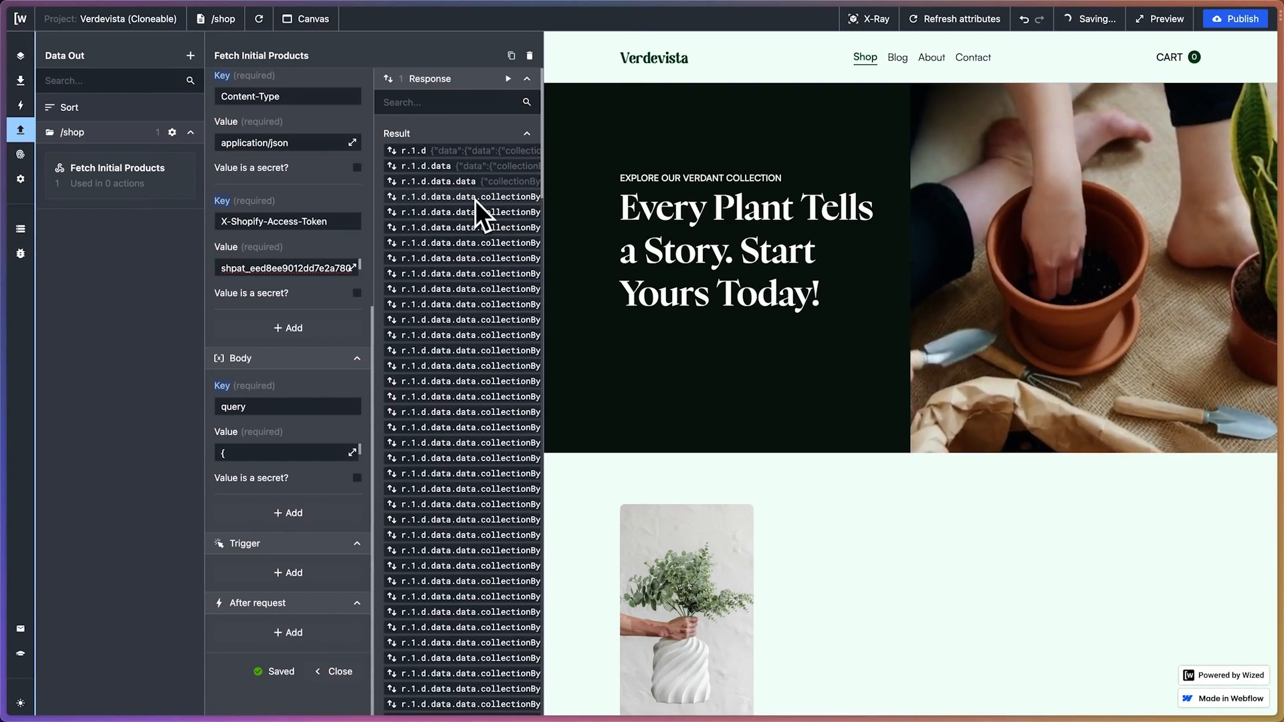
{"action": "scroll", "coordinate": [476, 309], "scroll_direction": "right", "scroll_amount": 3}
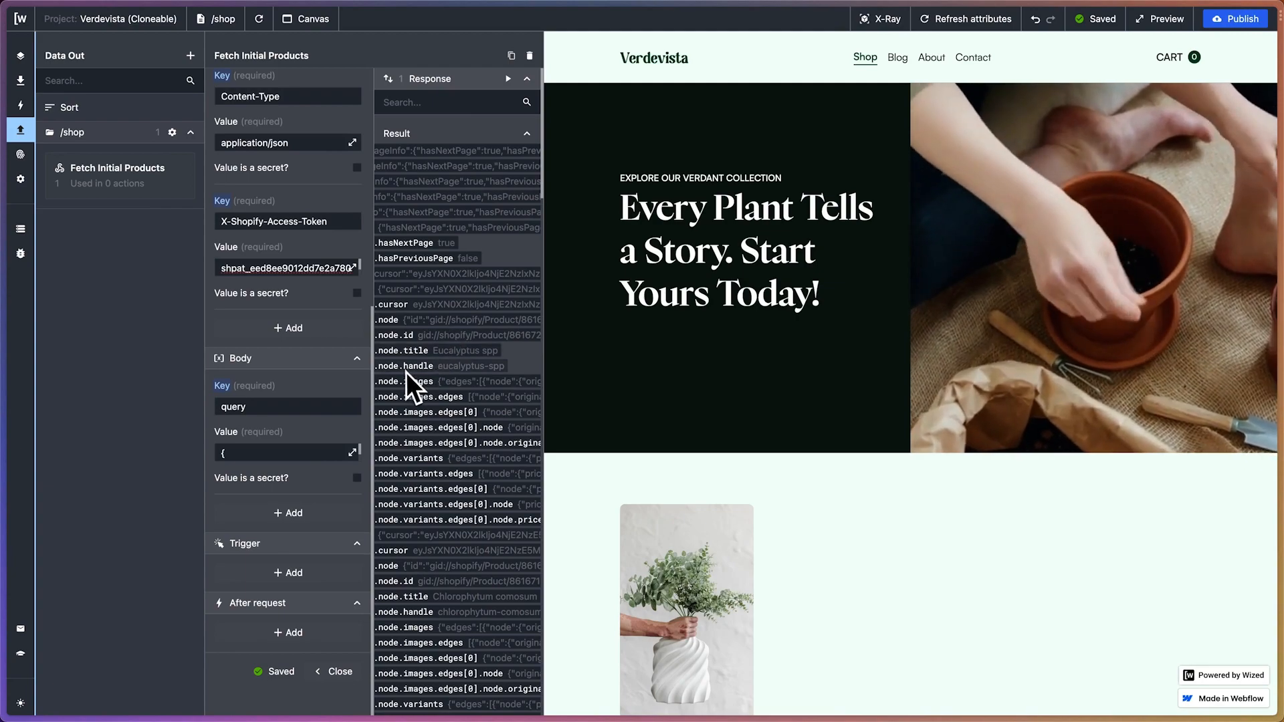
{"action": "scroll", "coordinate": [436, 372], "scroll_direction": "left", "scroll_amount": 5}
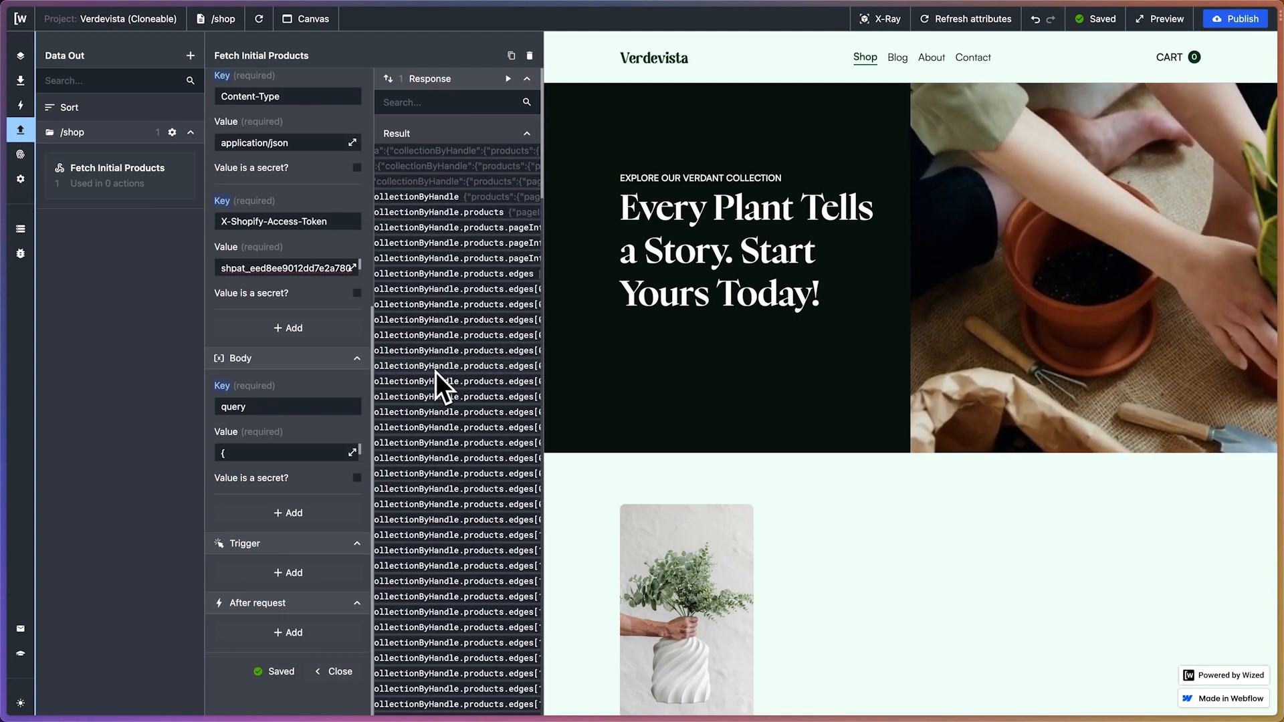
{"action": "scroll", "coordinate": [435, 371], "scroll_direction": "right", "scroll_amount": 10}
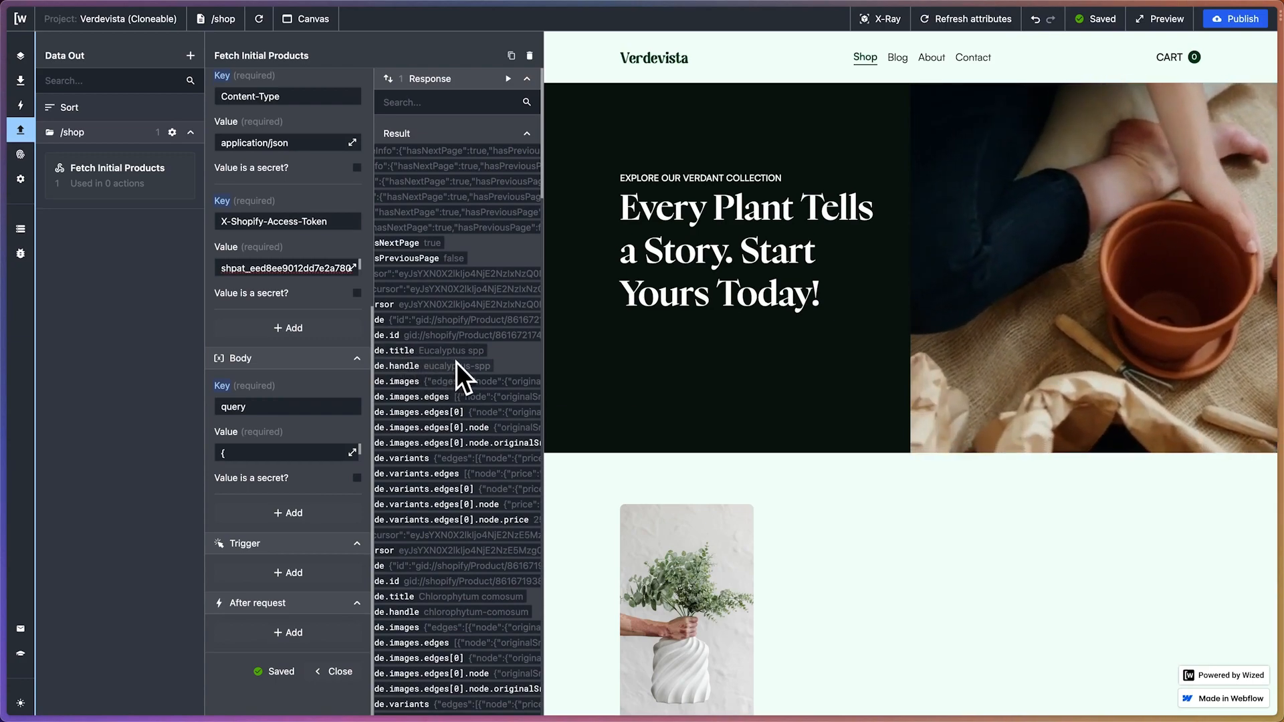
Switch to the published Verdevista shop page and open the Eucalyptus spp product from the product grid
{"action": "scroll", "coordinate": [769, 623], "scroll_direction": "down", "scroll_amount": 3}
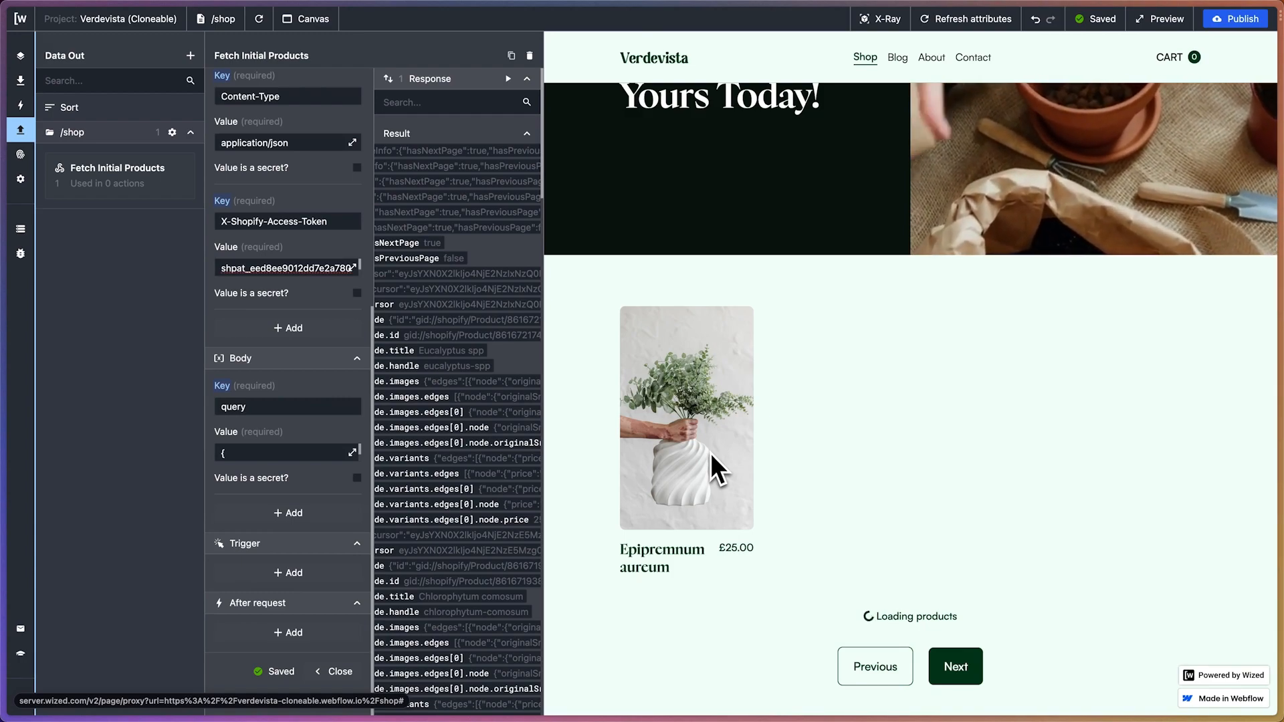
{"action": "mouse_move", "coordinate": [2, 167]}
{"action": "left_click", "coordinate": [65, 197]}
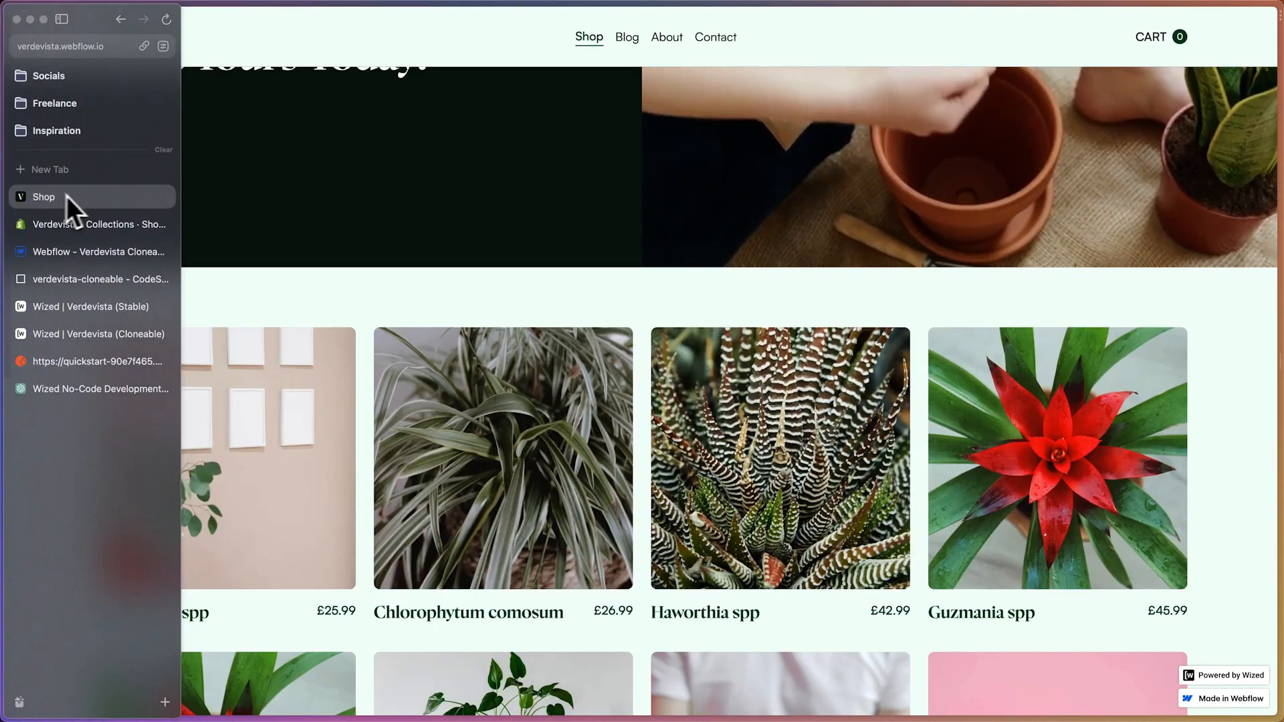
{"action": "left_click", "coordinate": [231, 506]}
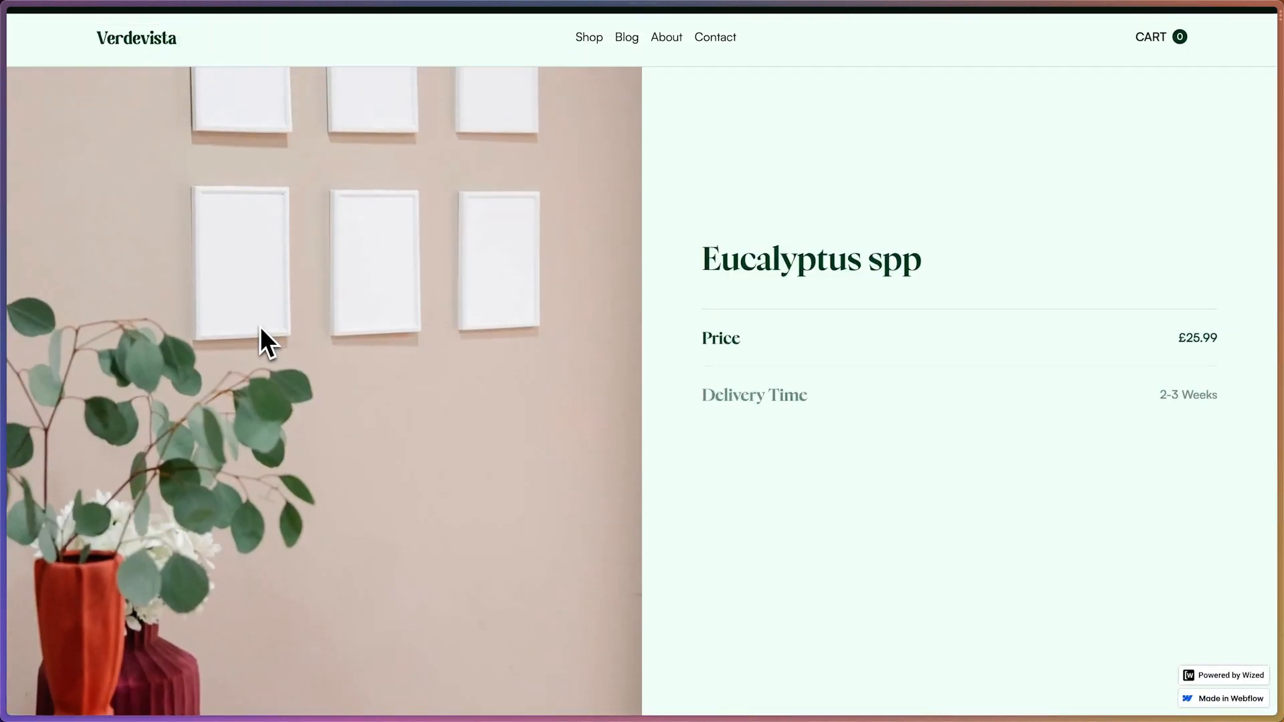
Examine the Eucalyptus spp page's full URL, especially its product parameter, and leave the address unchanged
{"action": "mouse_move", "coordinate": [3, 221]}
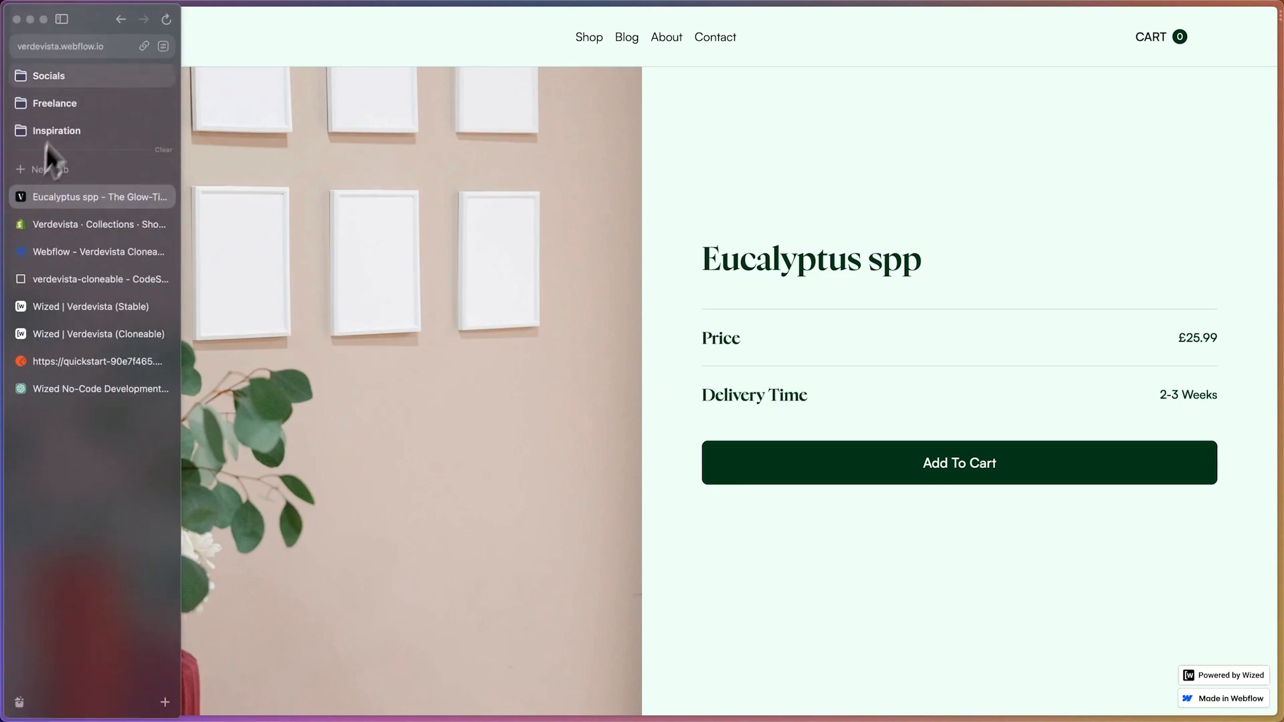
{"action": "left_click", "coordinate": [69, 50]}
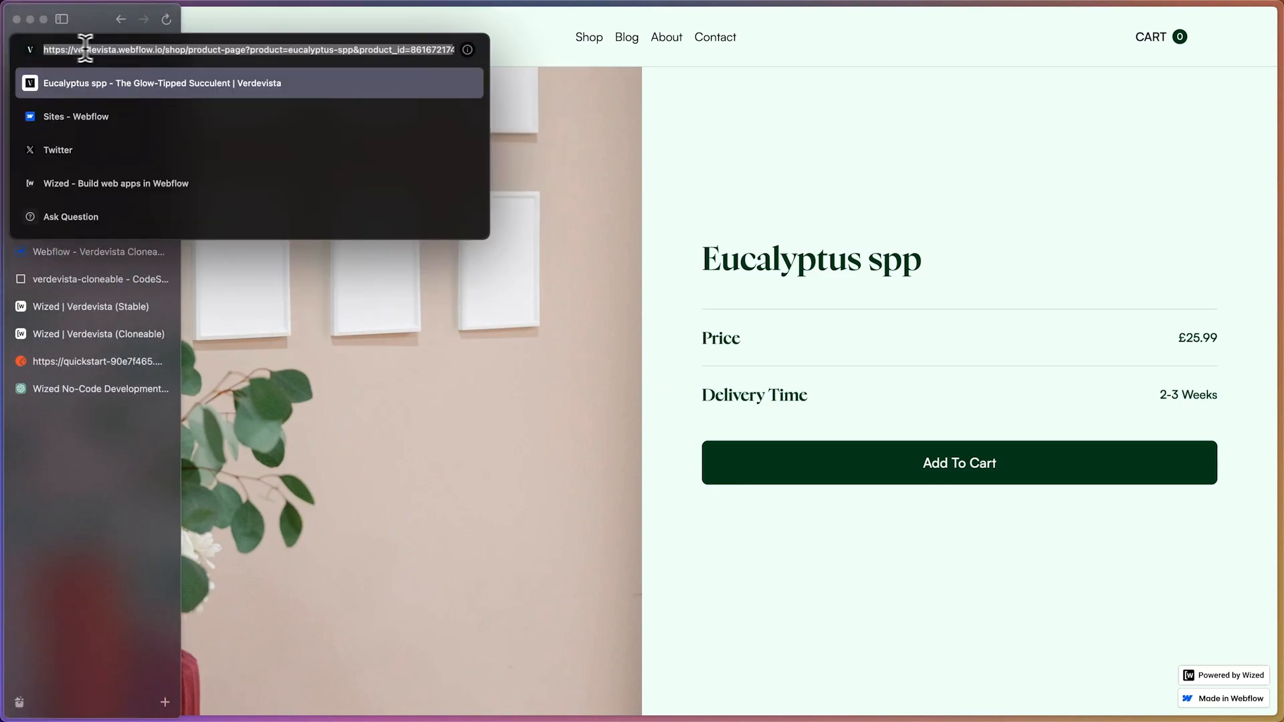
{"action": "left_click", "coordinate": [108, 50]}
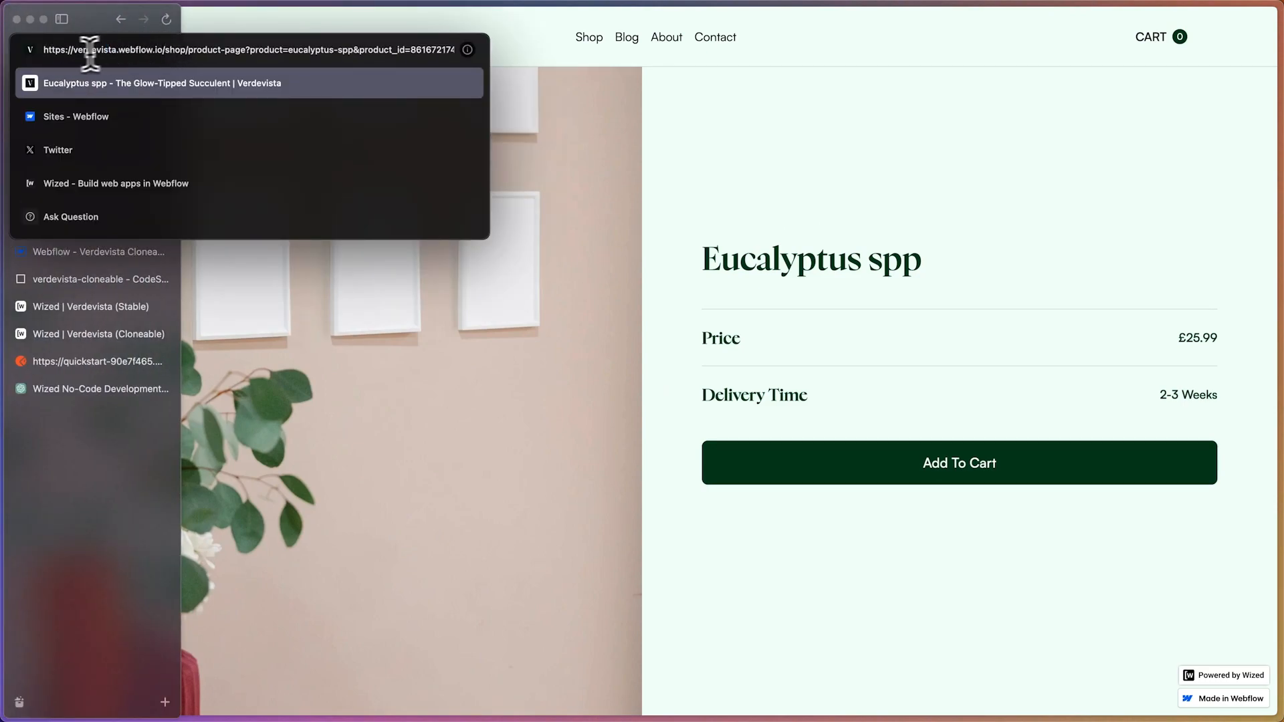
{"action": "left_click_drag", "start_coordinate": [74, 51], "coordinate": [218, 55]}
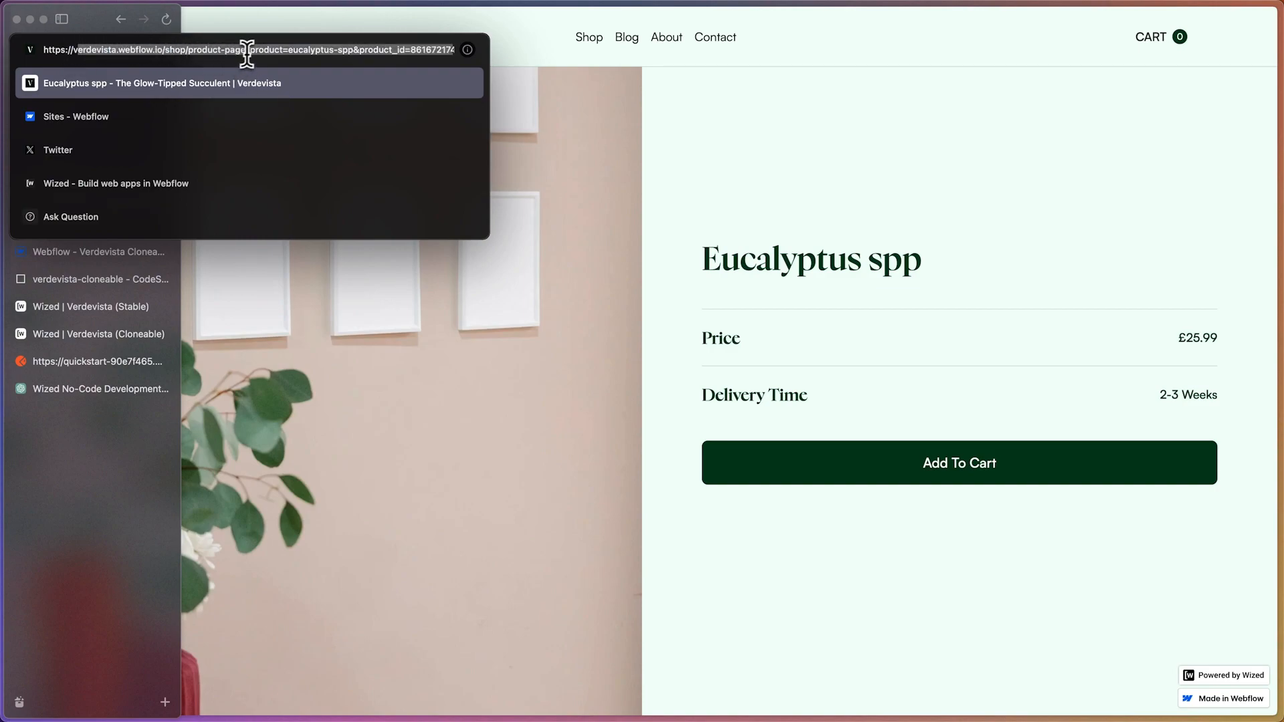
{"action": "left_click", "coordinate": [246, 53]}
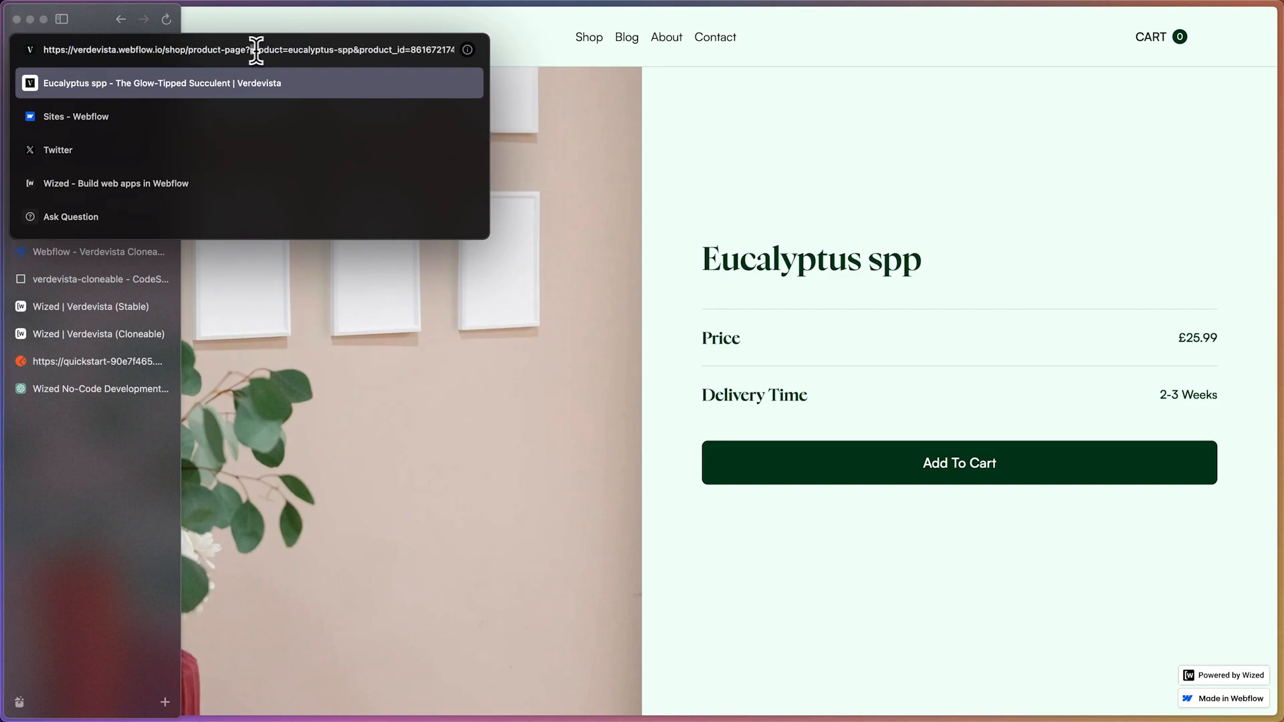
{"action": "left_click_drag", "start_coordinate": [288, 50], "coordinate": [314, 50]}
{"action": "left_click", "coordinate": [111, 408]}
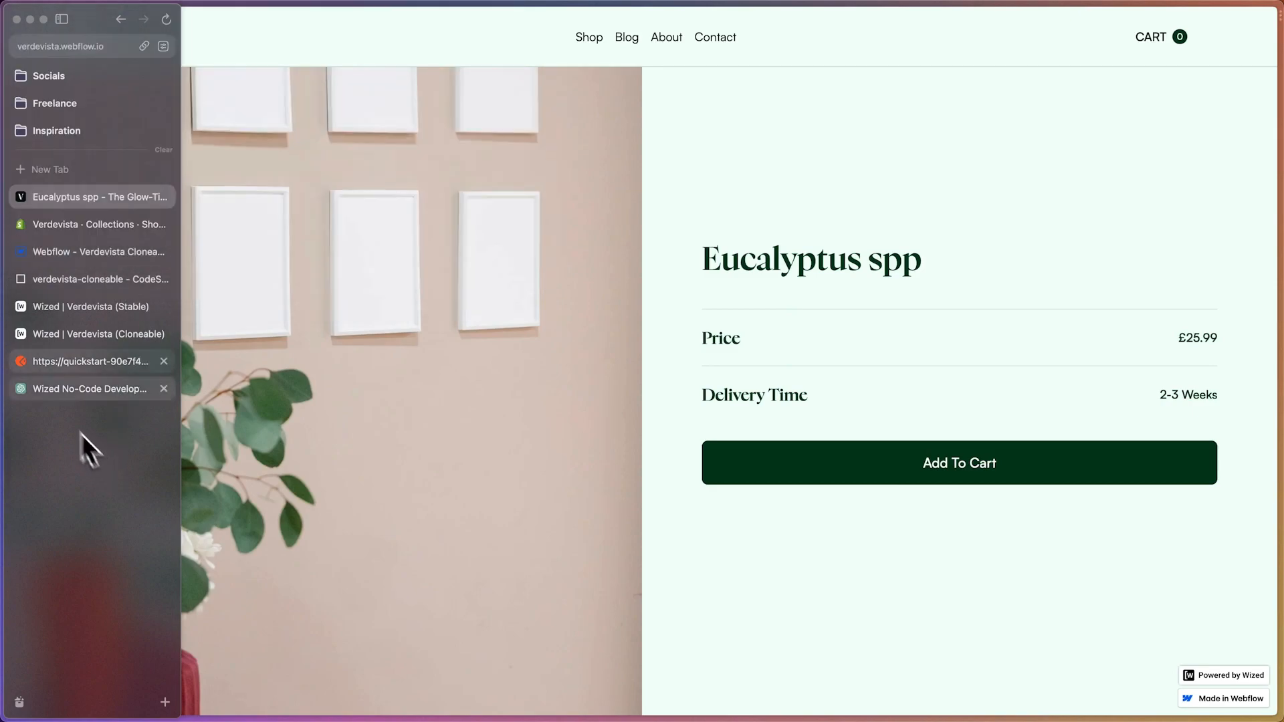
Return to the Wized Verdevista (Cloneable) project and add an Attribute Present trigger to the Fetch Initial Products request
{"action": "left_click", "coordinate": [102, 336]}
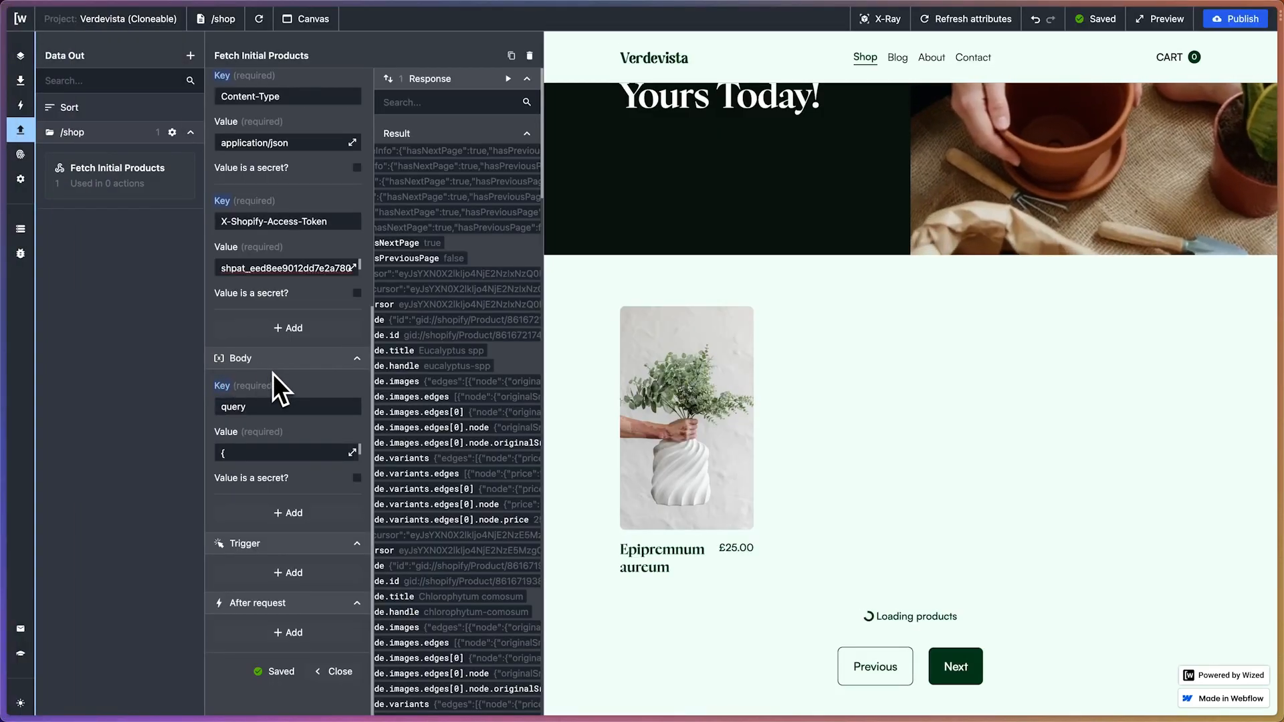
{"action": "scroll", "coordinate": [272, 375], "scroll_direction": "up", "scroll_amount": 2}
{"action": "scroll", "coordinate": [273, 374], "scroll_direction": "up", "scroll_amount": 7}
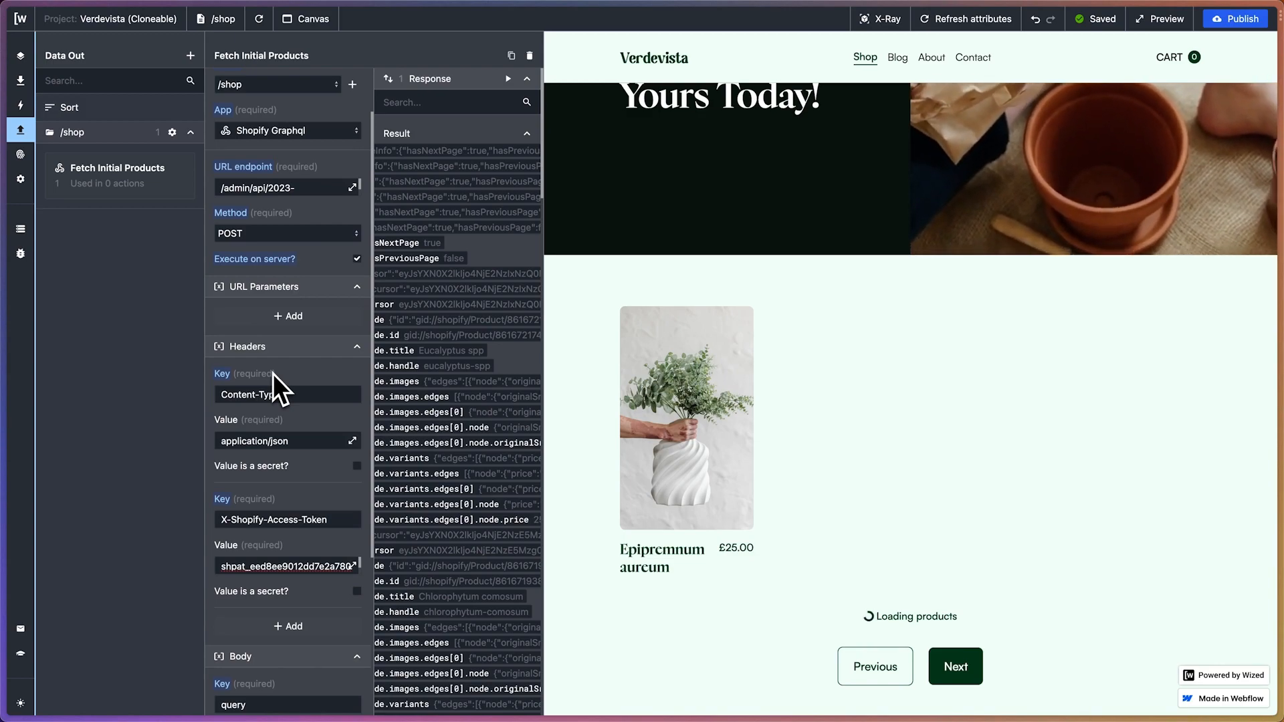
{"action": "scroll", "coordinate": [273, 374], "scroll_direction": "down", "scroll_amount": 9}
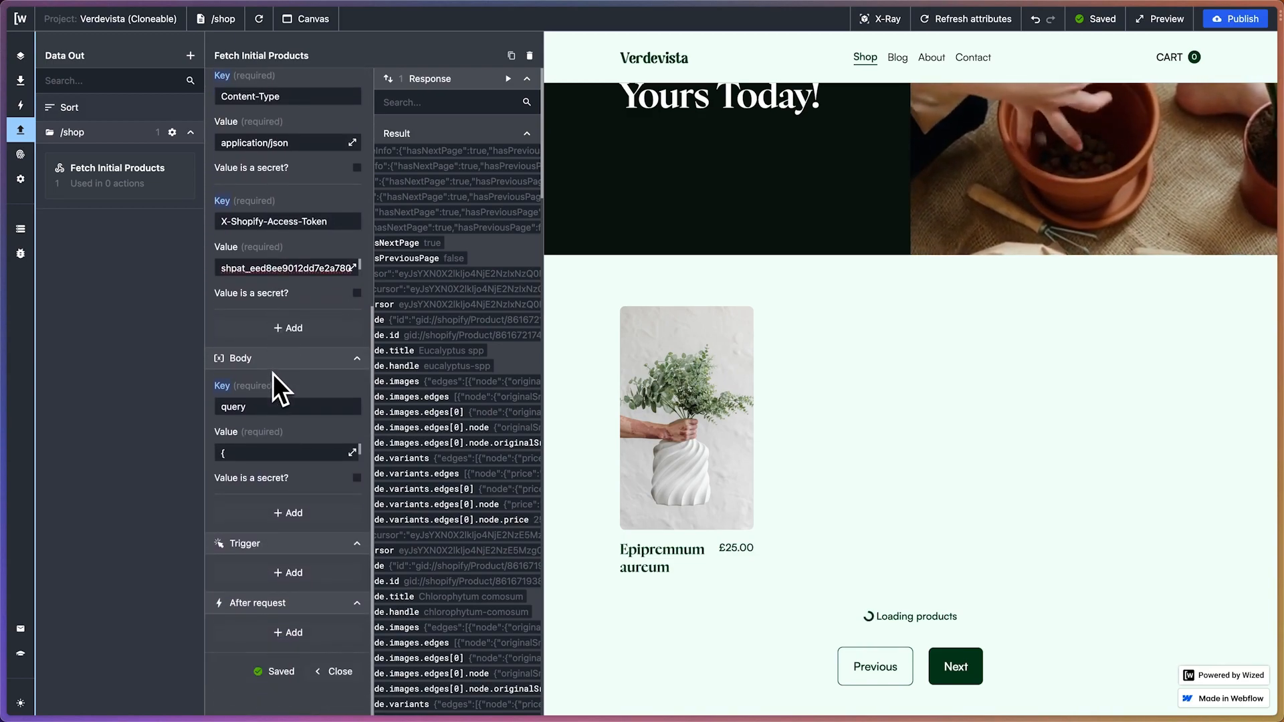
{"action": "left_click", "coordinate": [281, 572]}
{"action": "scroll", "coordinate": [263, 444], "scroll_direction": "down", "scroll_amount": 2}
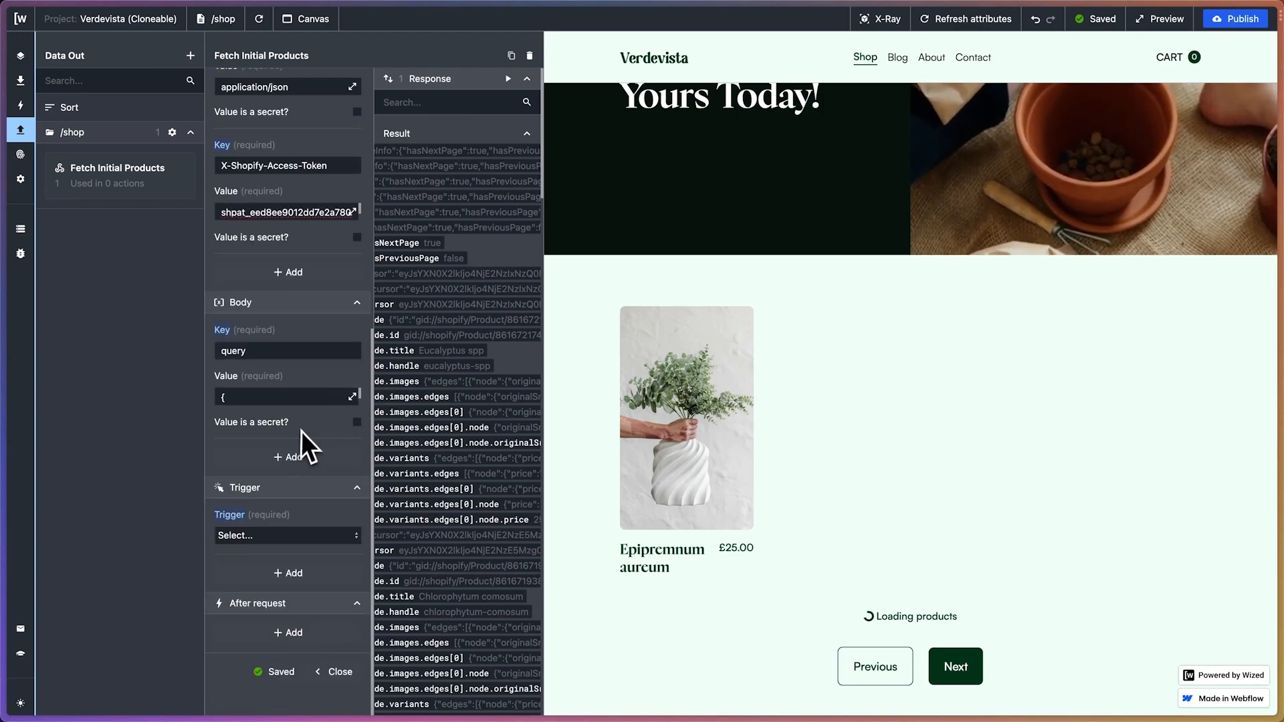
{"action": "left_click", "coordinate": [283, 535]}
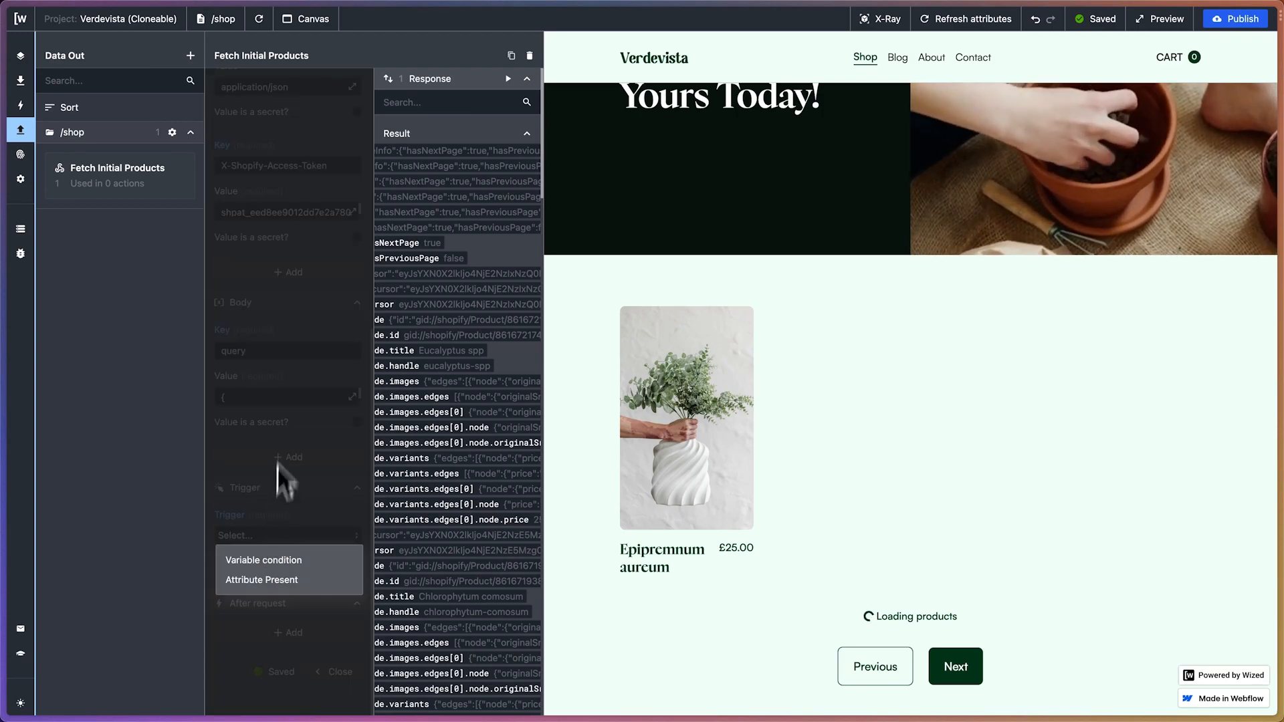
{"action": "left_click", "coordinate": [280, 582]}
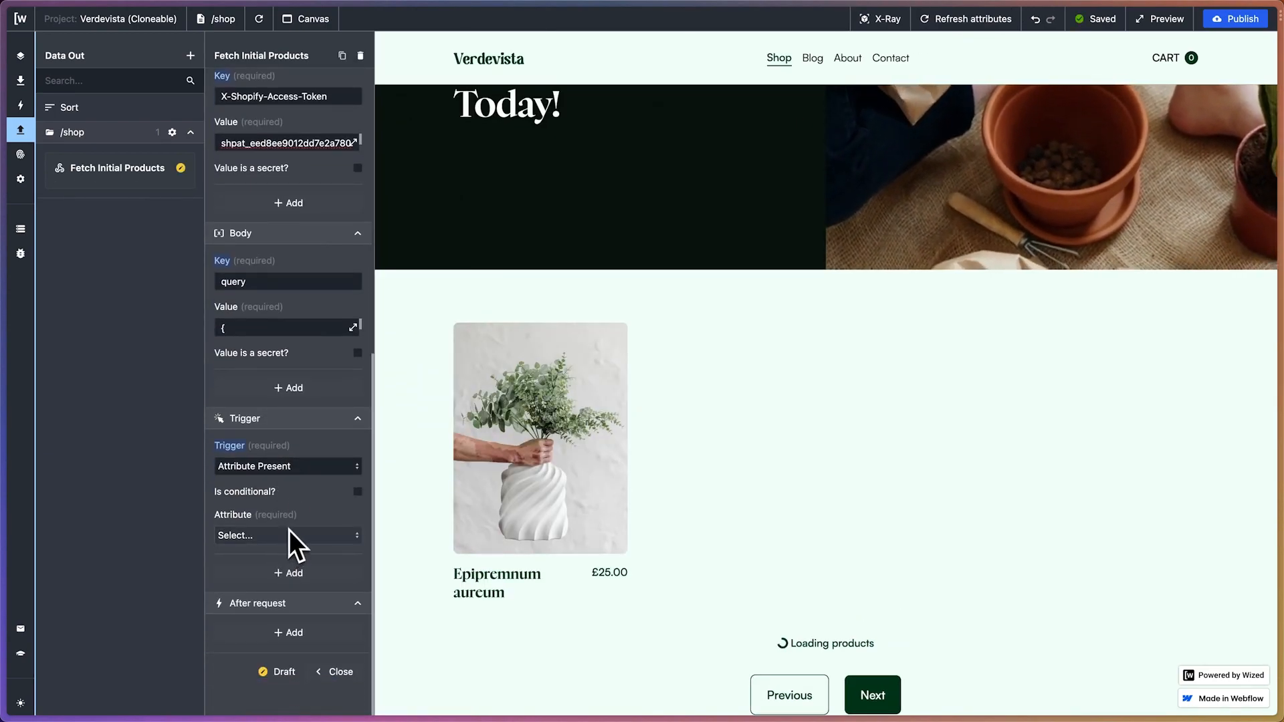
Switch to the Webflow Shop page and check the custom attribute in the products_item element's settings
{"action": "mouse_move", "coordinate": [6, 278]}
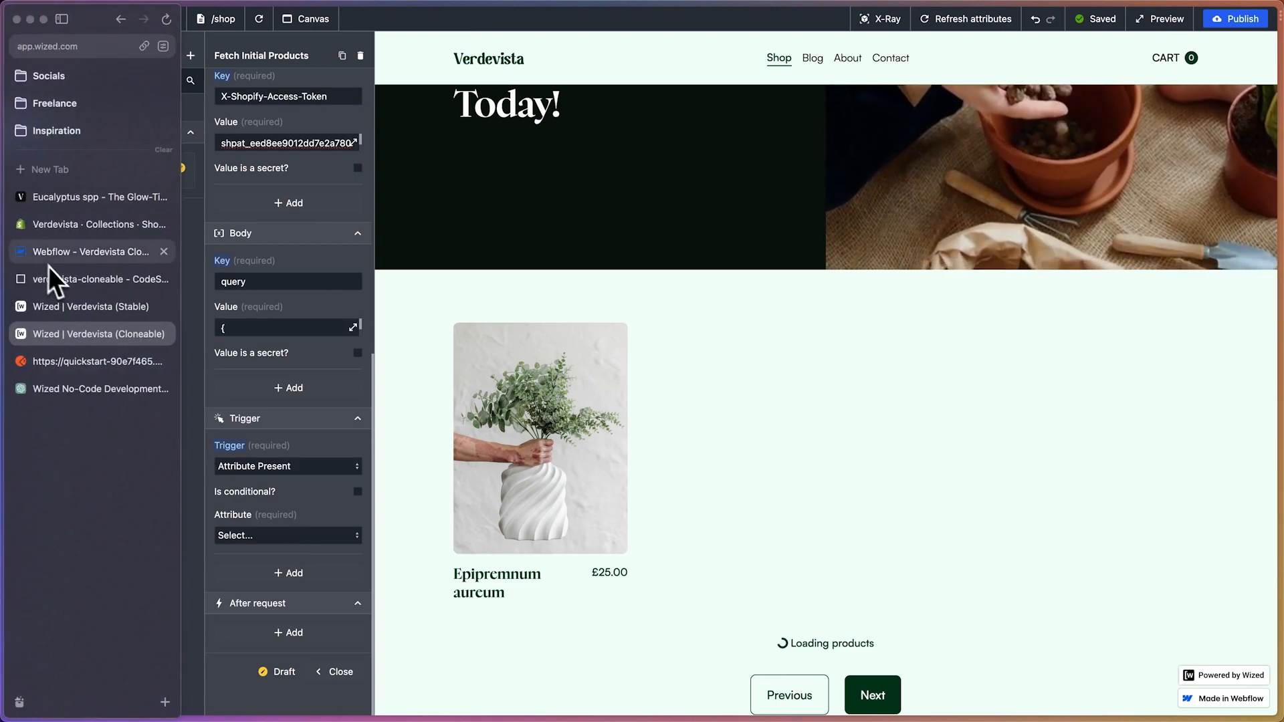
{"action": "left_click", "coordinate": [89, 254]}
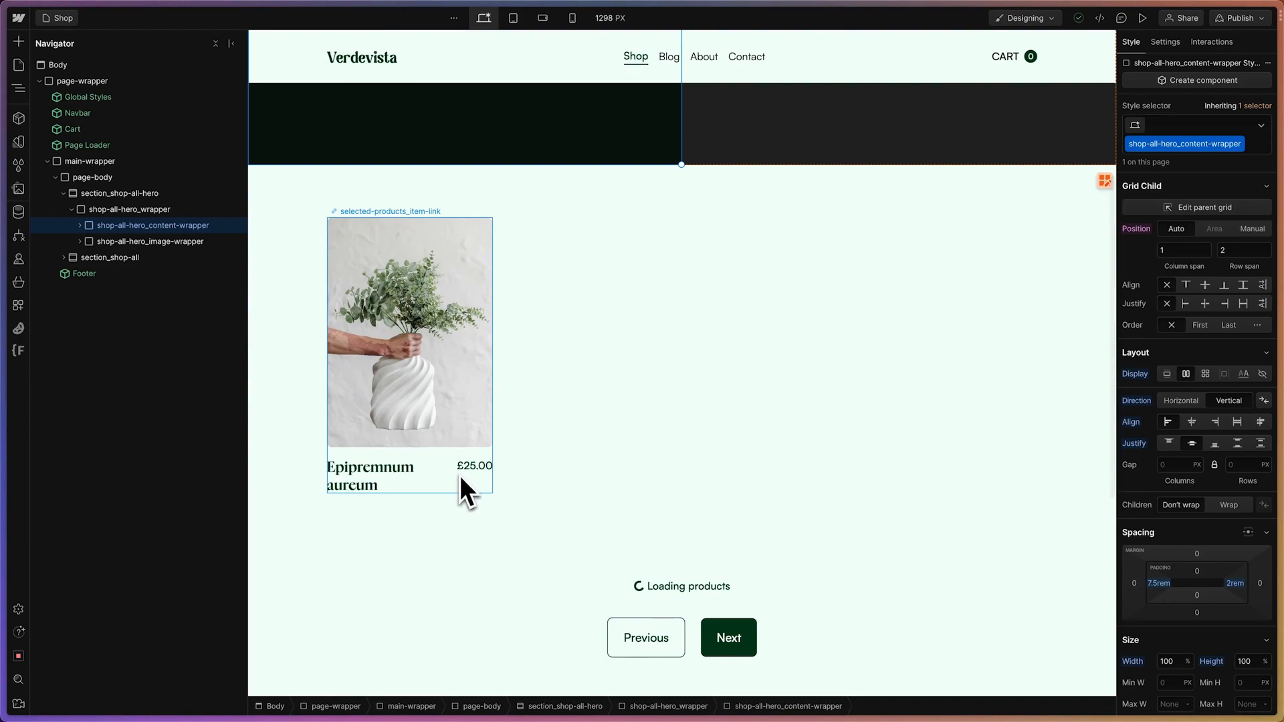
{"action": "left_click", "coordinate": [461, 487]}
{"action": "left_click", "coordinate": [105, 357]}
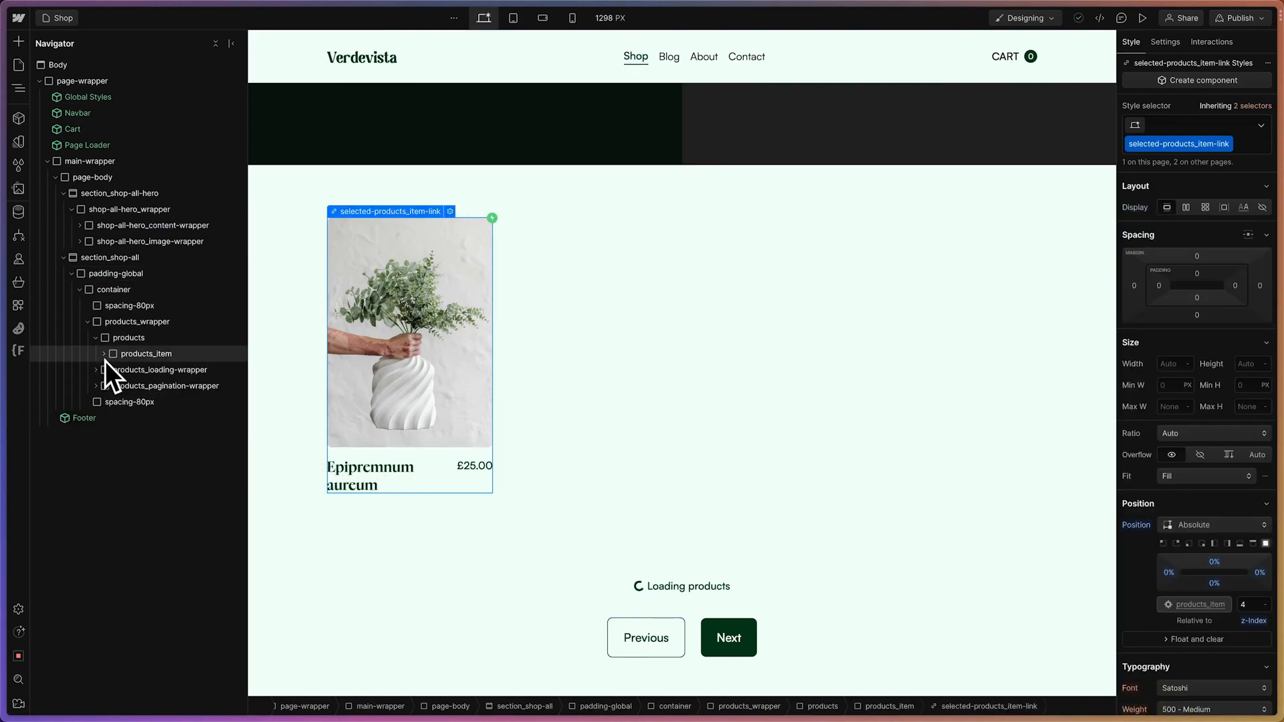
{"action": "left_click", "coordinate": [150, 353]}
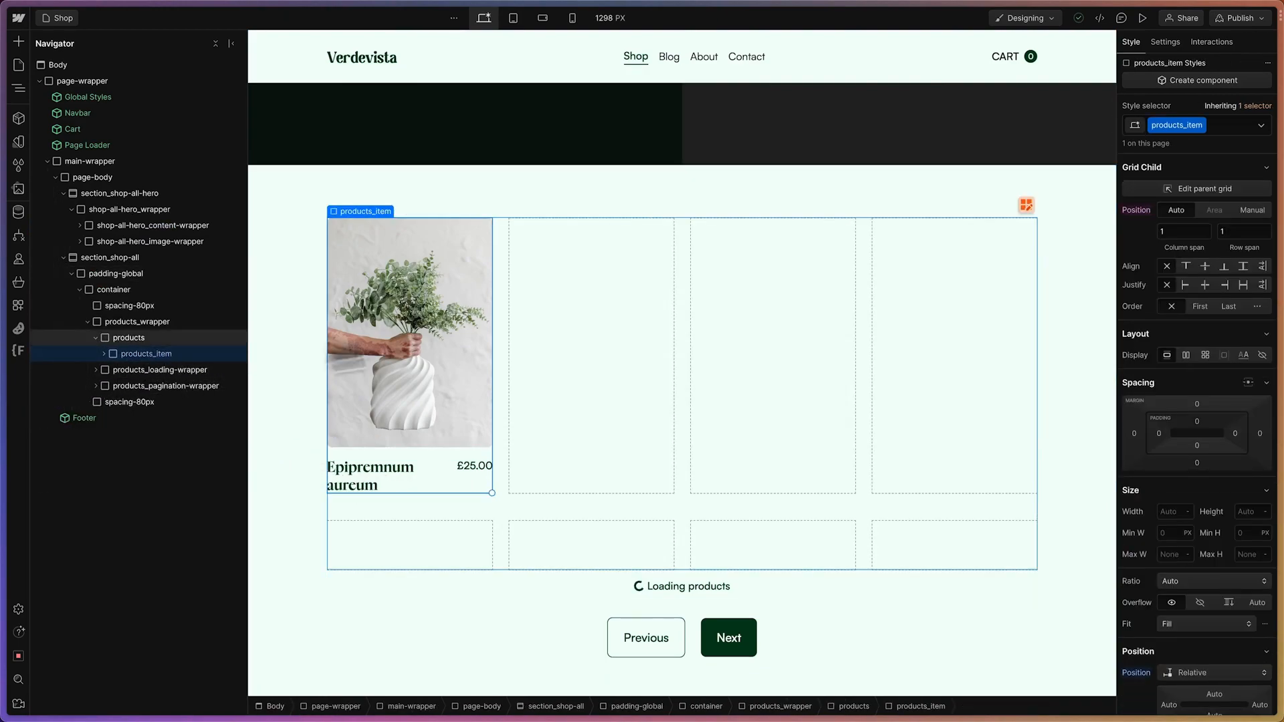
{"action": "left_click", "coordinate": [1167, 43]}
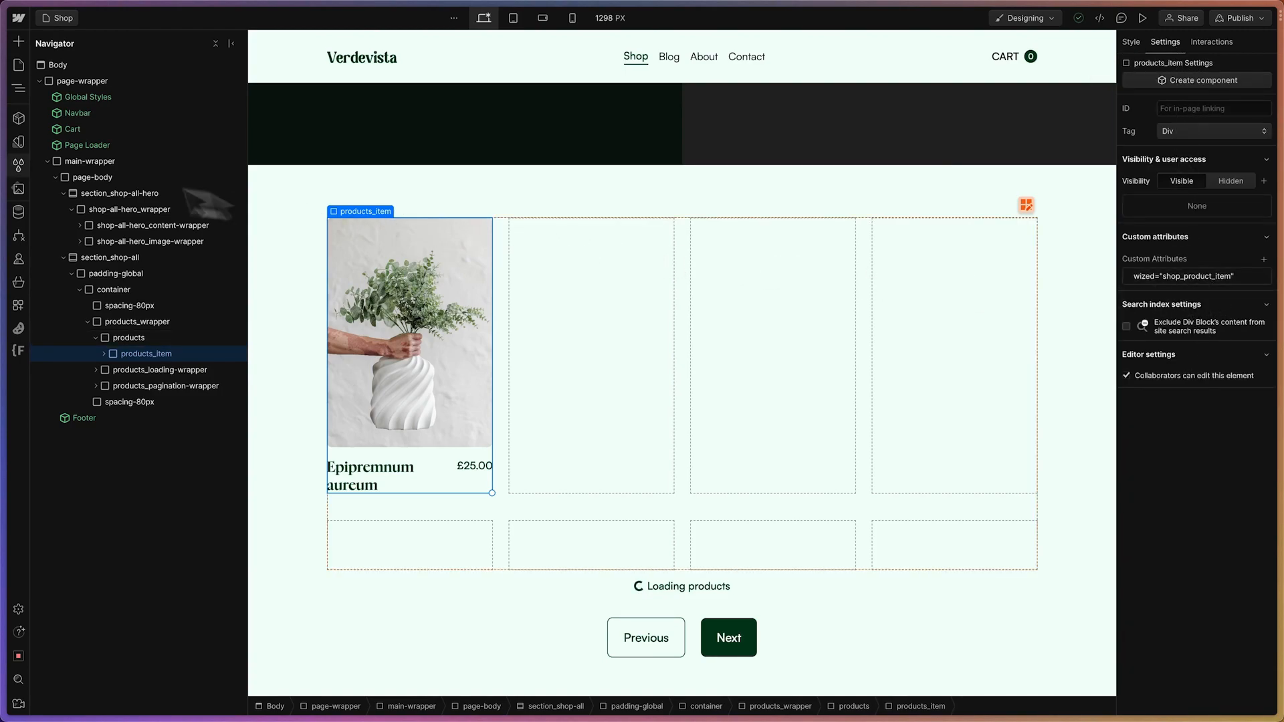
Back in Wized, set the Attribute Present trigger's attribute to shop_product_item and reload the /shop page
{"action": "mouse_move", "coordinate": [4, 187]}
{"action": "left_click", "coordinate": [87, 332]}
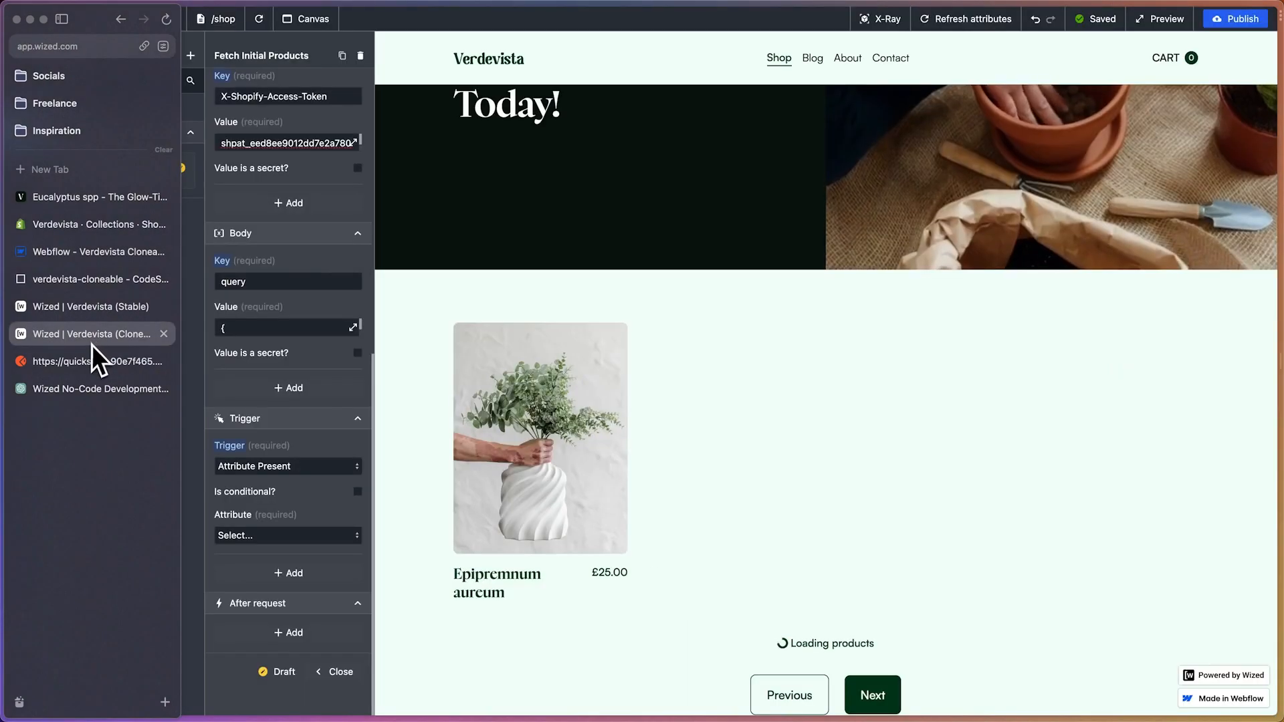
{"action": "left_click", "coordinate": [264, 535]}
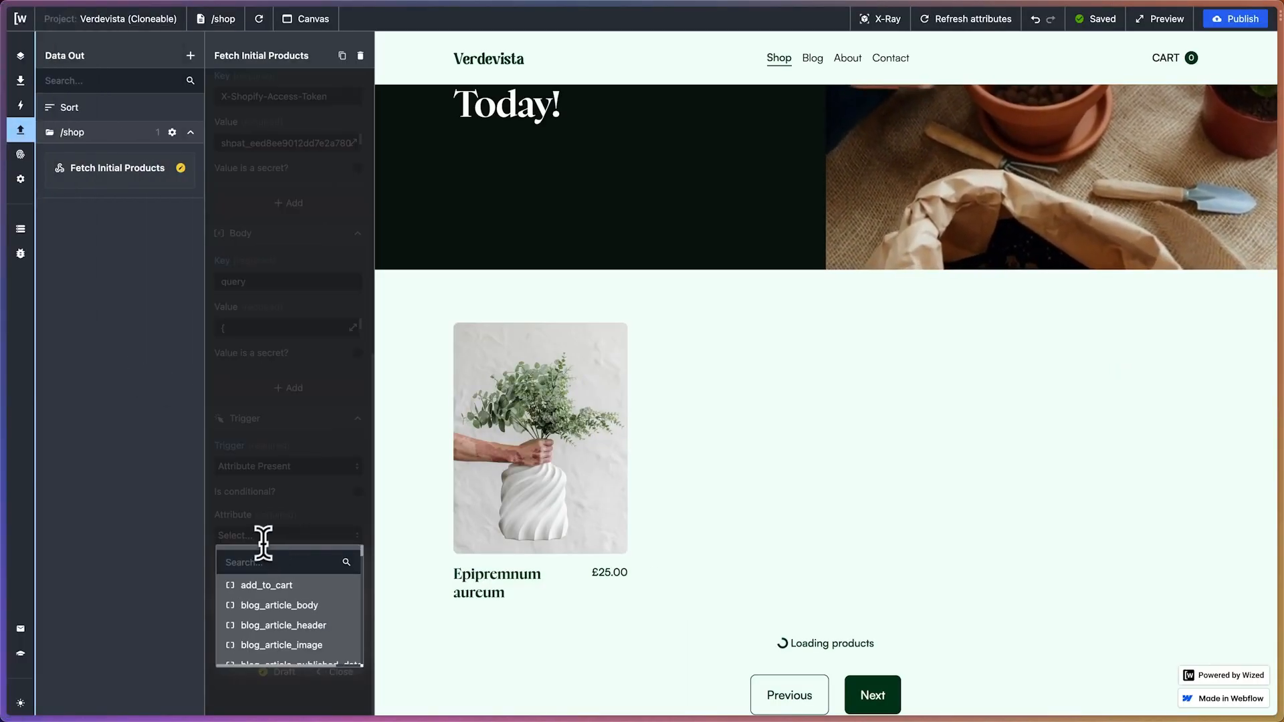
{"action": "type", "text": "shop_"}
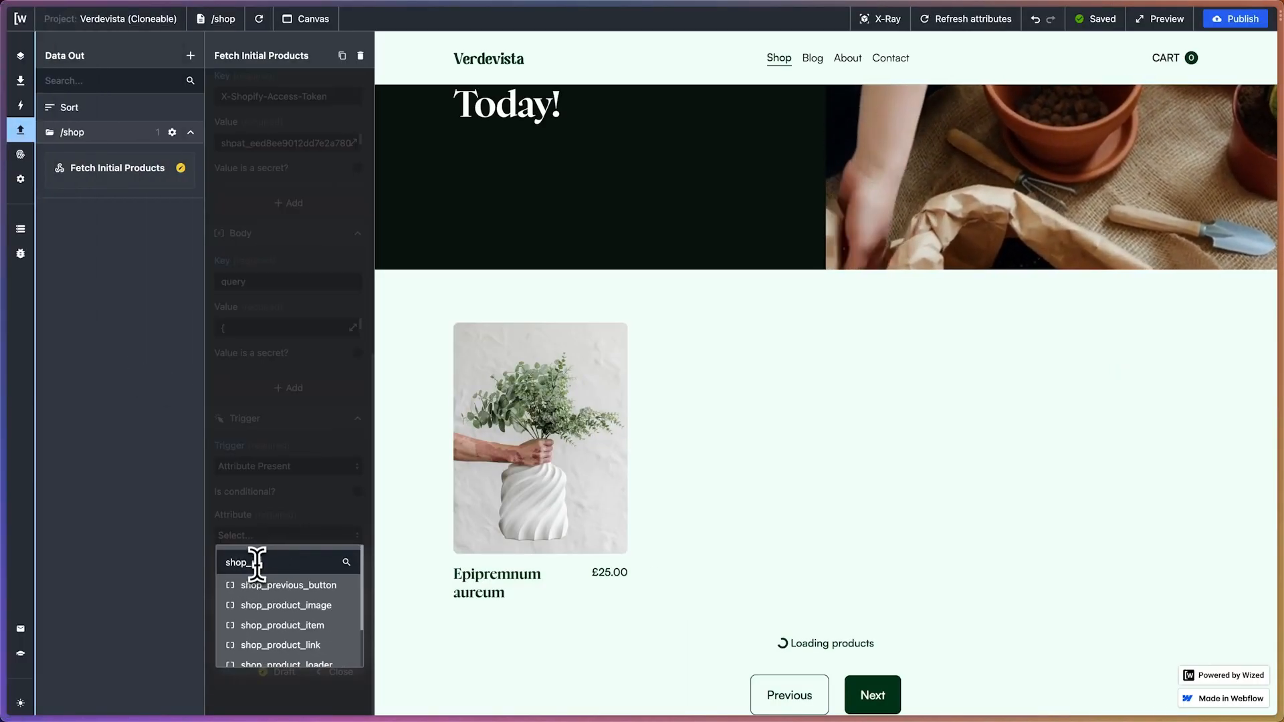
{"action": "type", "text": "product"}
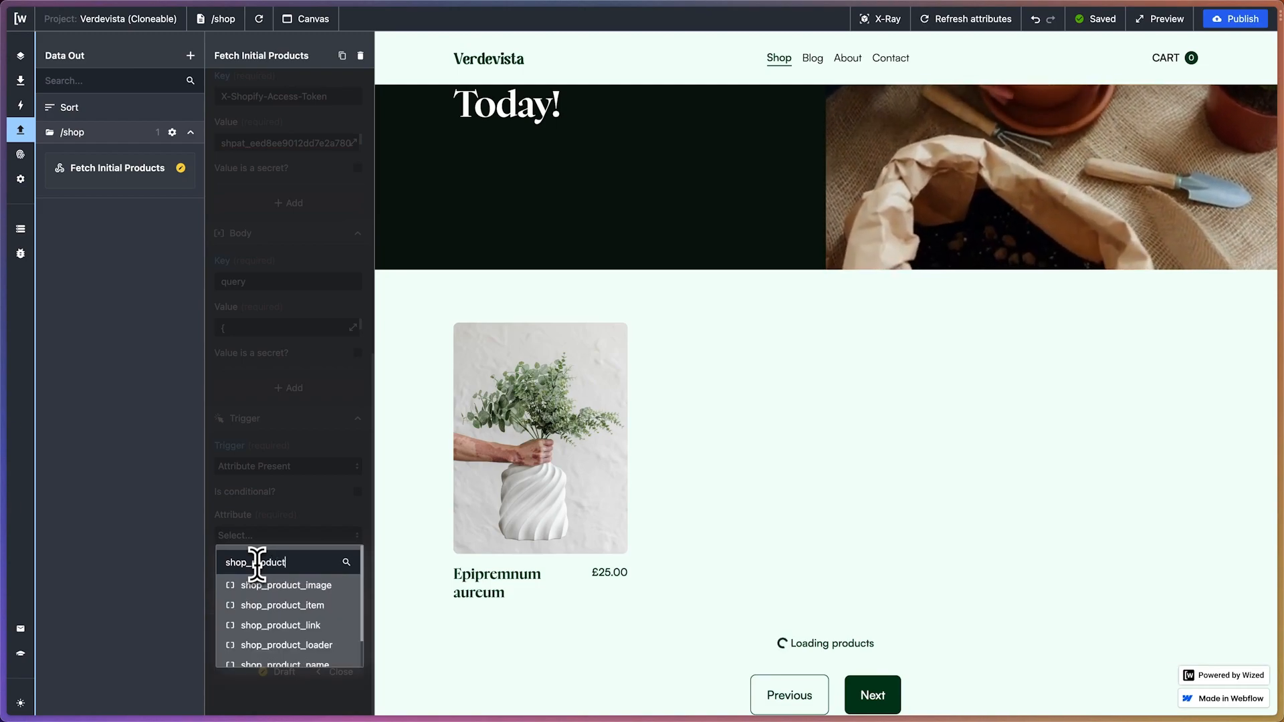
{"action": "left_click", "coordinate": [279, 606]}
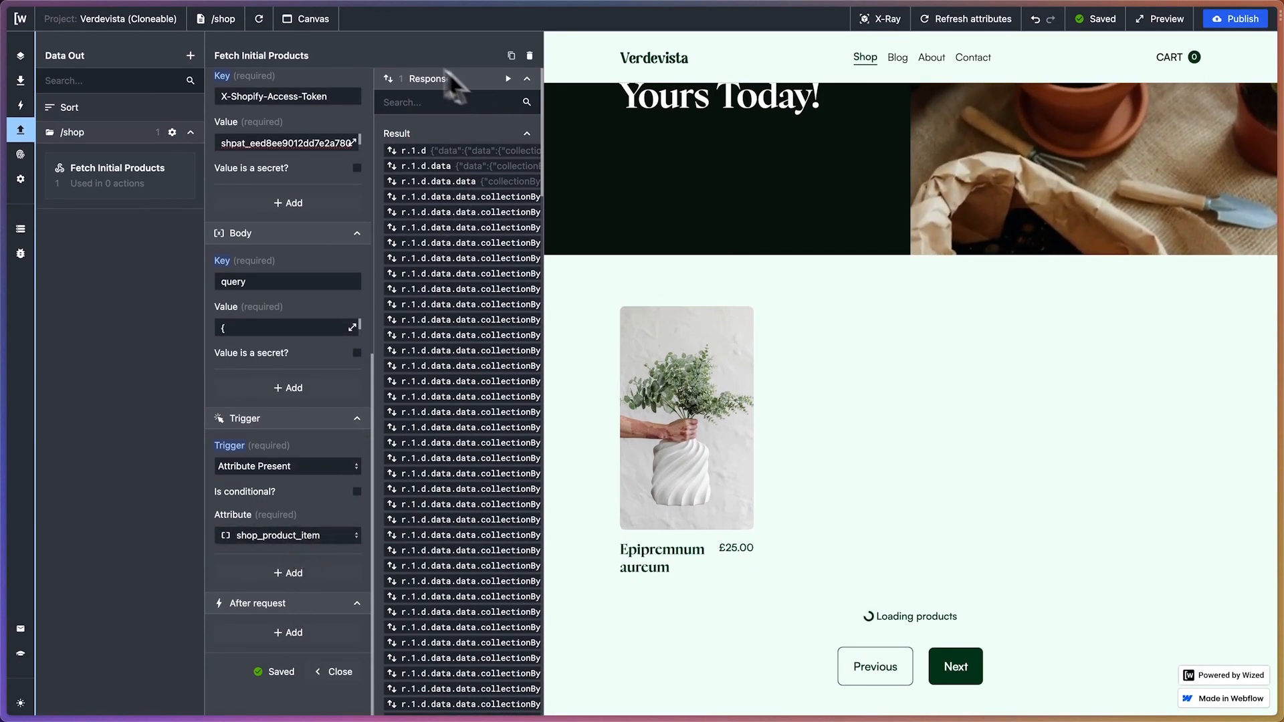
{"action": "left_click", "coordinate": [271, 22]}
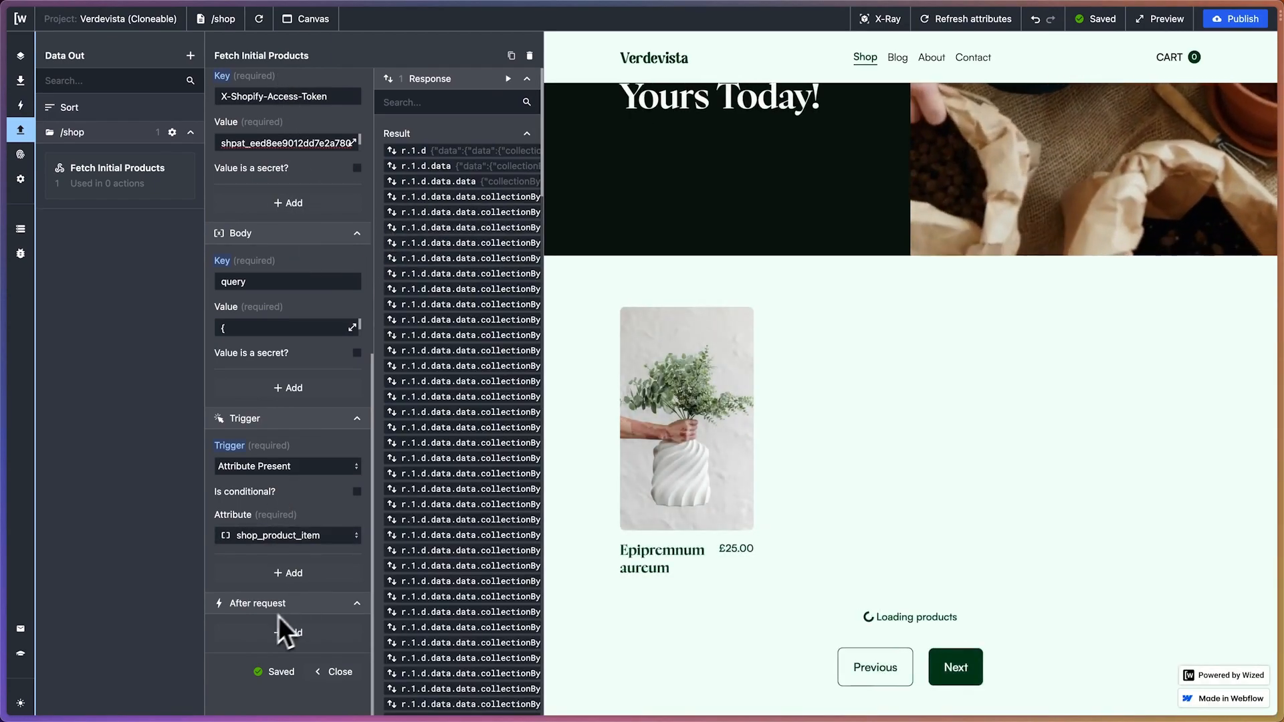
Add a Set variable action to run after the Fetch Initial Products request
{"action": "left_click", "coordinate": [254, 642]}
{"action": "scroll", "coordinate": [279, 469], "scroll_direction": "down", "scroll_amount": 1}
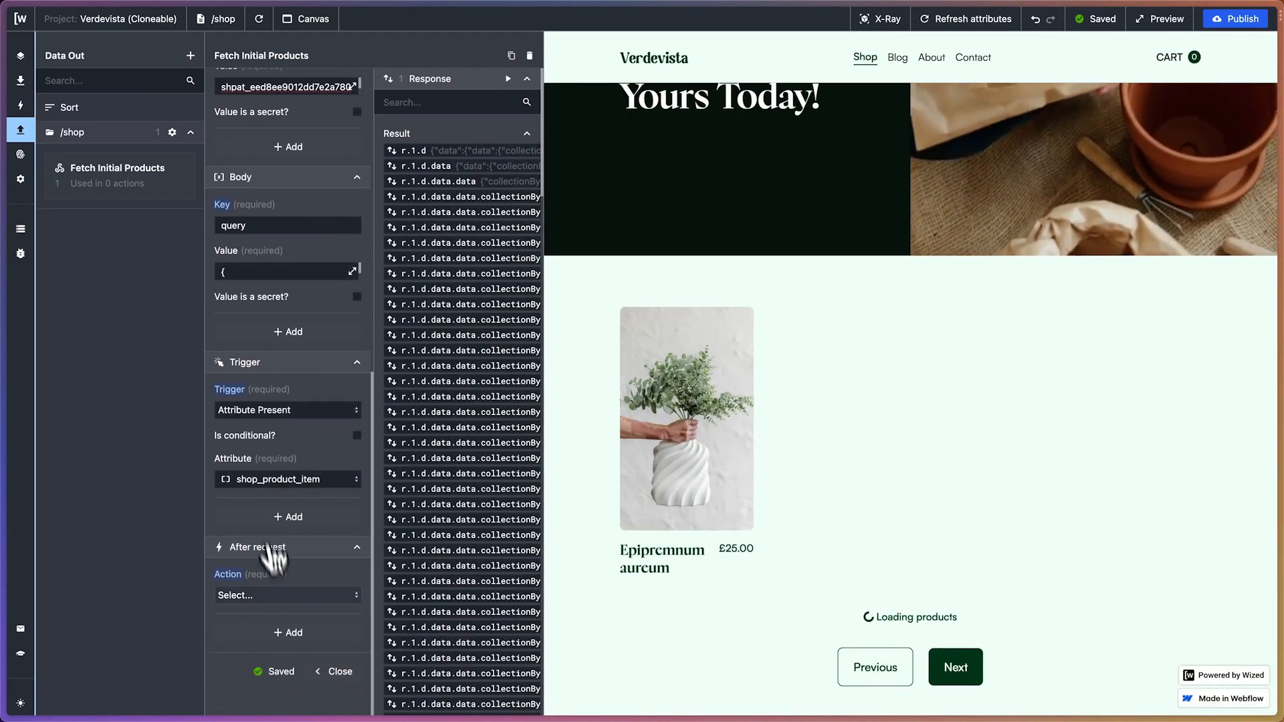
{"action": "left_click", "coordinate": [294, 596]}
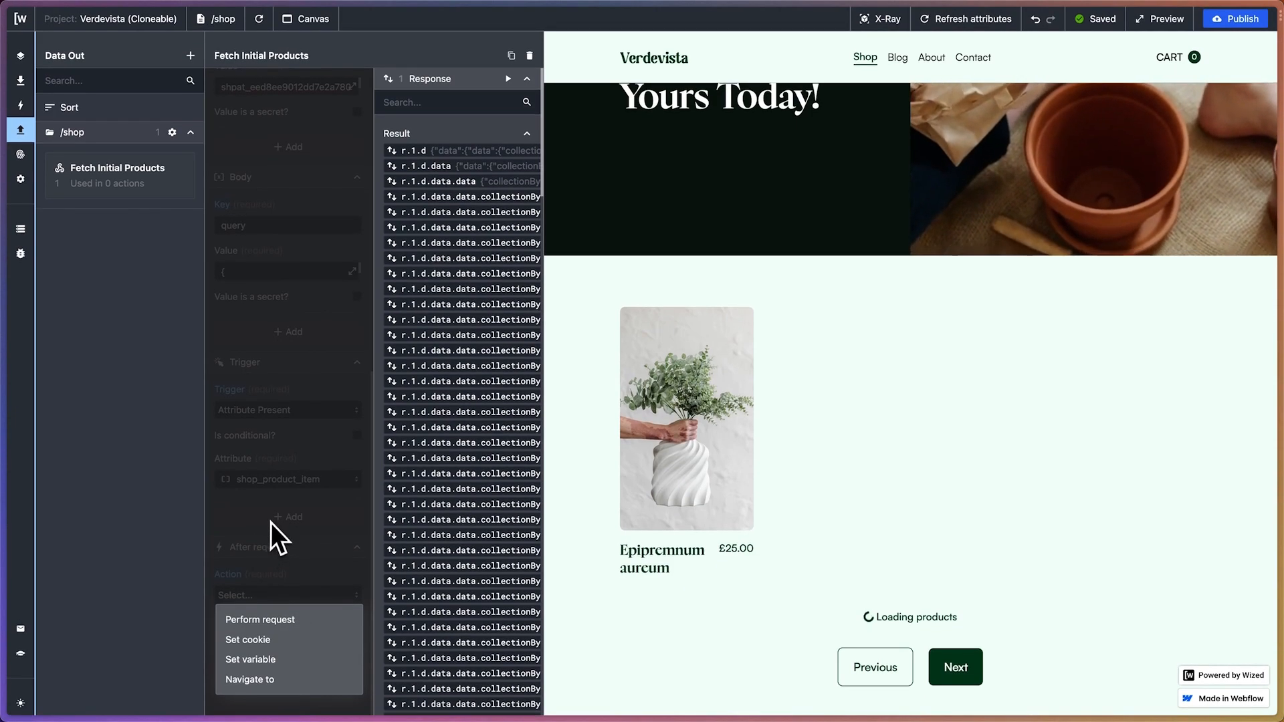
{"action": "left_click", "coordinate": [275, 660]}
{"action": "scroll", "coordinate": [309, 490], "scroll_direction": "down", "scroll_amount": 2}
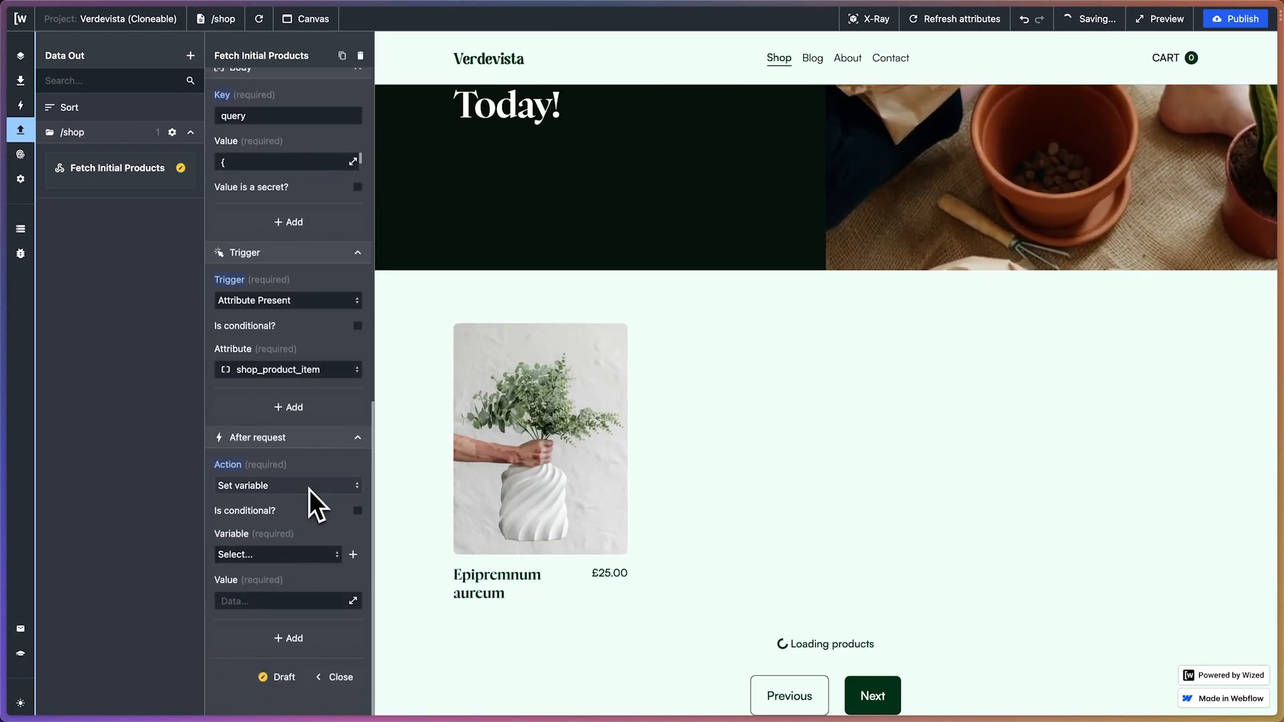
Create a variable named shopProducts with no initial value and select it as the Set variable action's variable
{"action": "left_click", "coordinate": [353, 550]}
{"action": "left_click", "coordinate": [438, 106]}
{"action": "type", "text": "shopProdu"}
{"action": "left_click", "coordinate": [452, 137]}
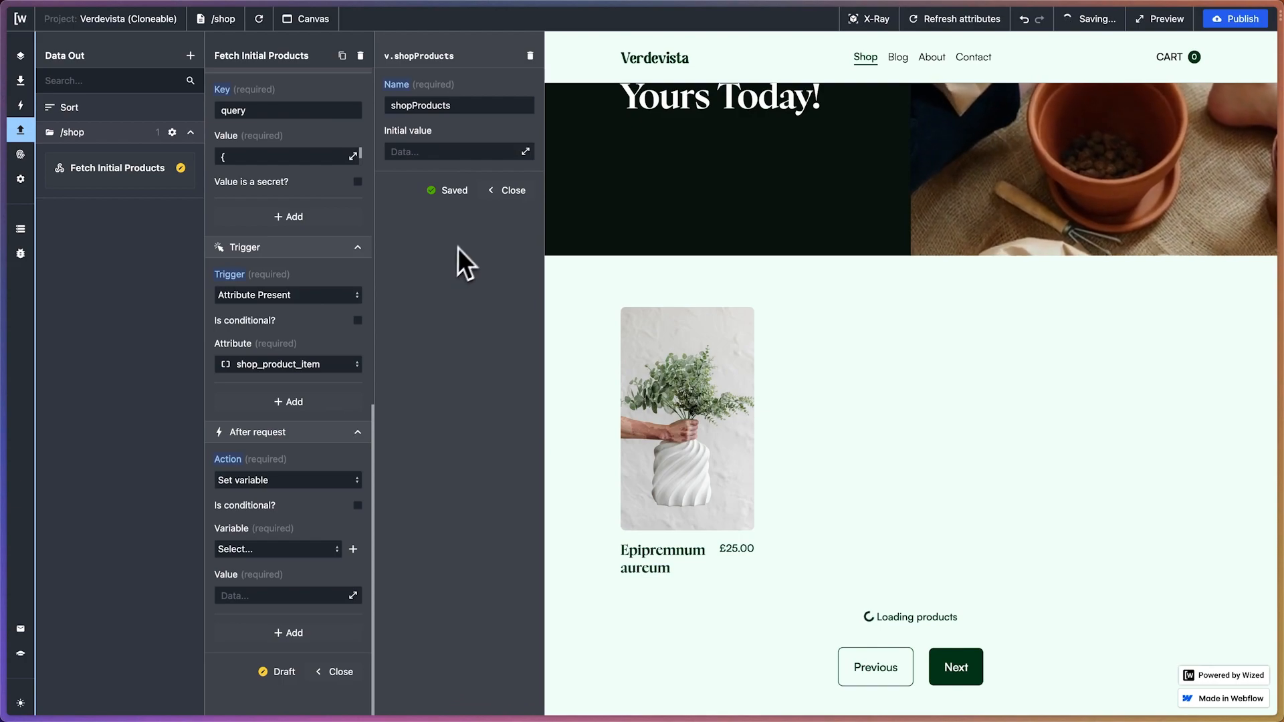
{"action": "left_click", "coordinate": [495, 194]}
{"action": "left_click", "coordinate": [281, 552]}
{"action": "left_click", "coordinate": [270, 576]}
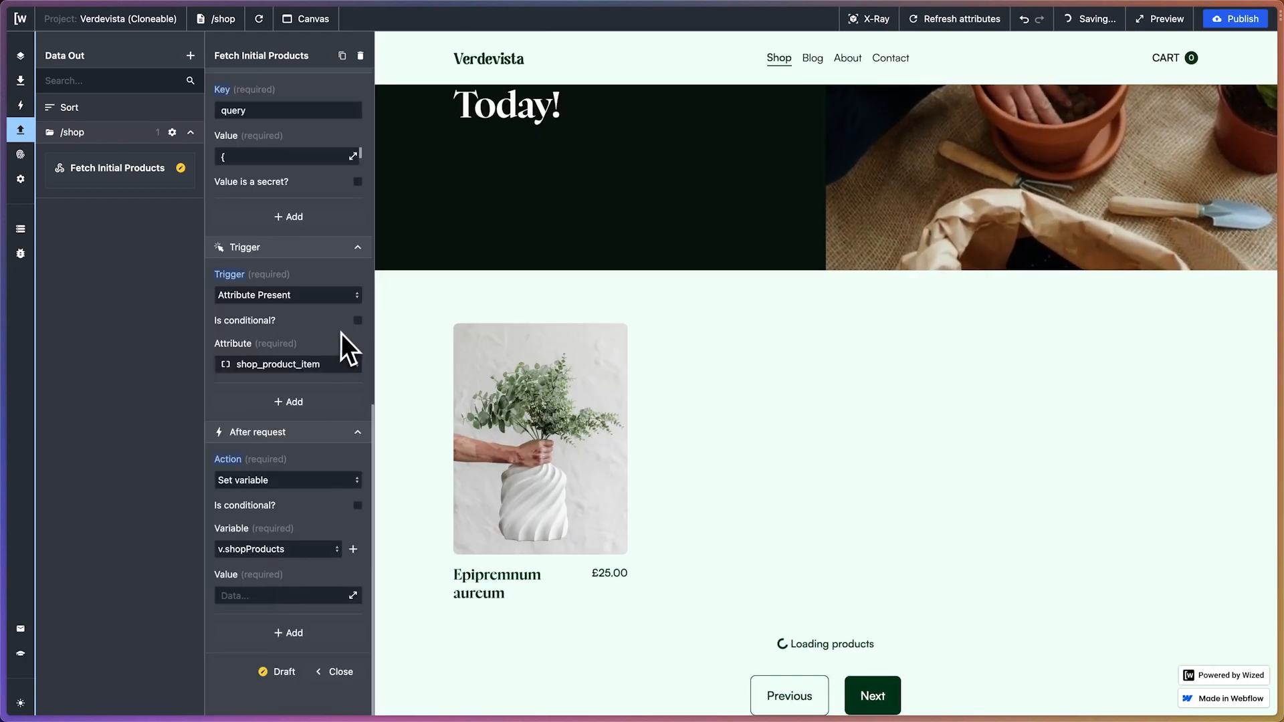
Look through the data available for the Set variable action's value, then leave the value empty
{"action": "left_click", "coordinate": [344, 600]}
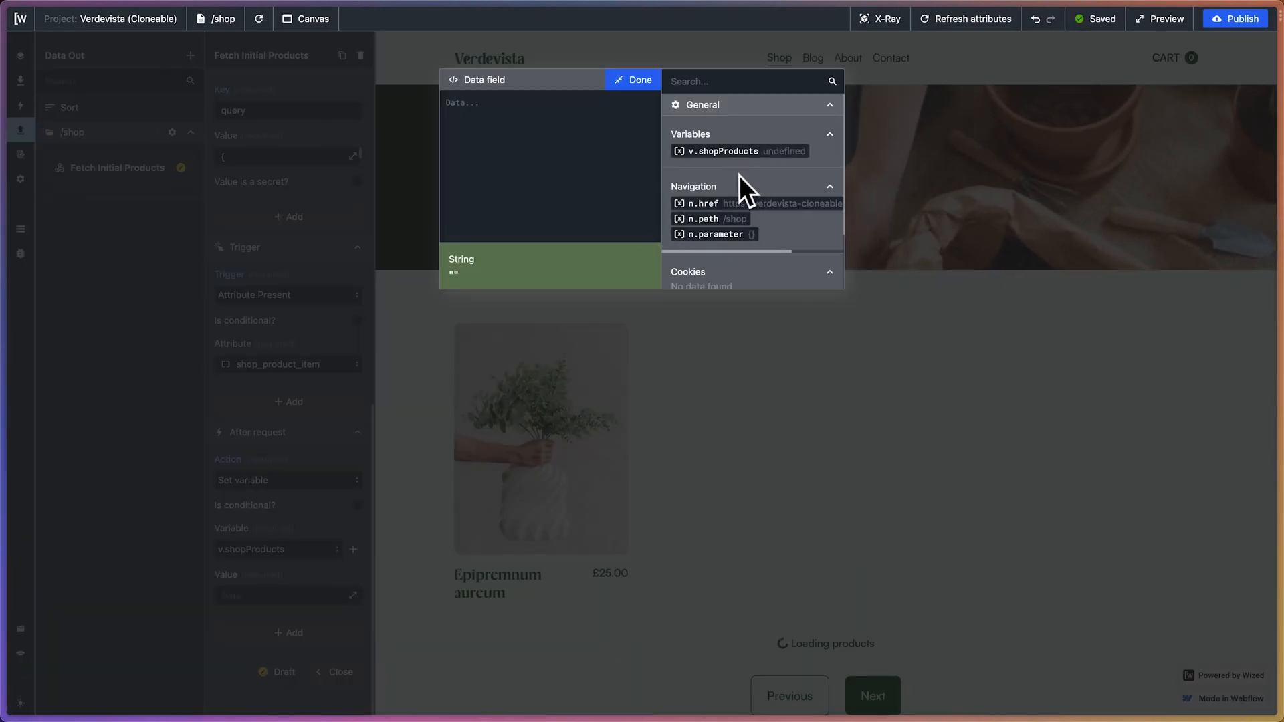
{"action": "scroll", "coordinate": [731, 178], "scroll_direction": "down", "scroll_amount": 3}
{"action": "scroll", "coordinate": [725, 174], "scroll_direction": "up", "scroll_amount": 3}
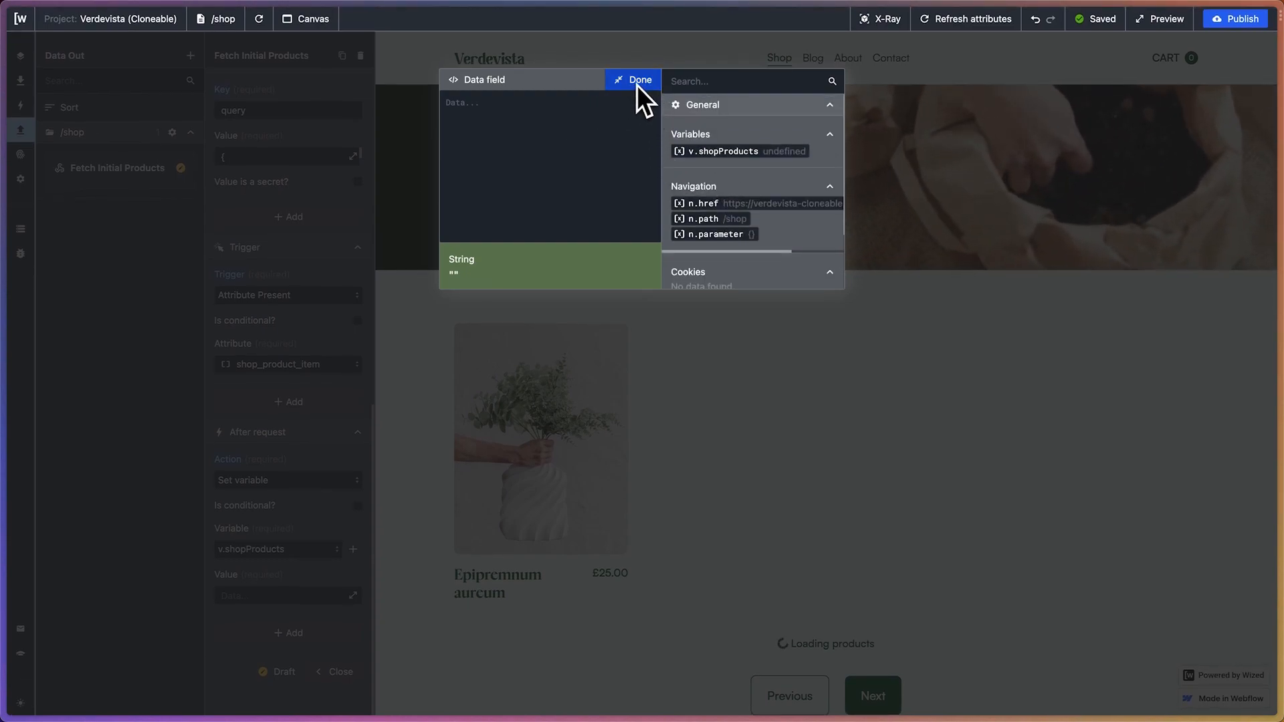
{"action": "scroll", "coordinate": [753, 241], "scroll_direction": "down", "scroll_amount": 1}
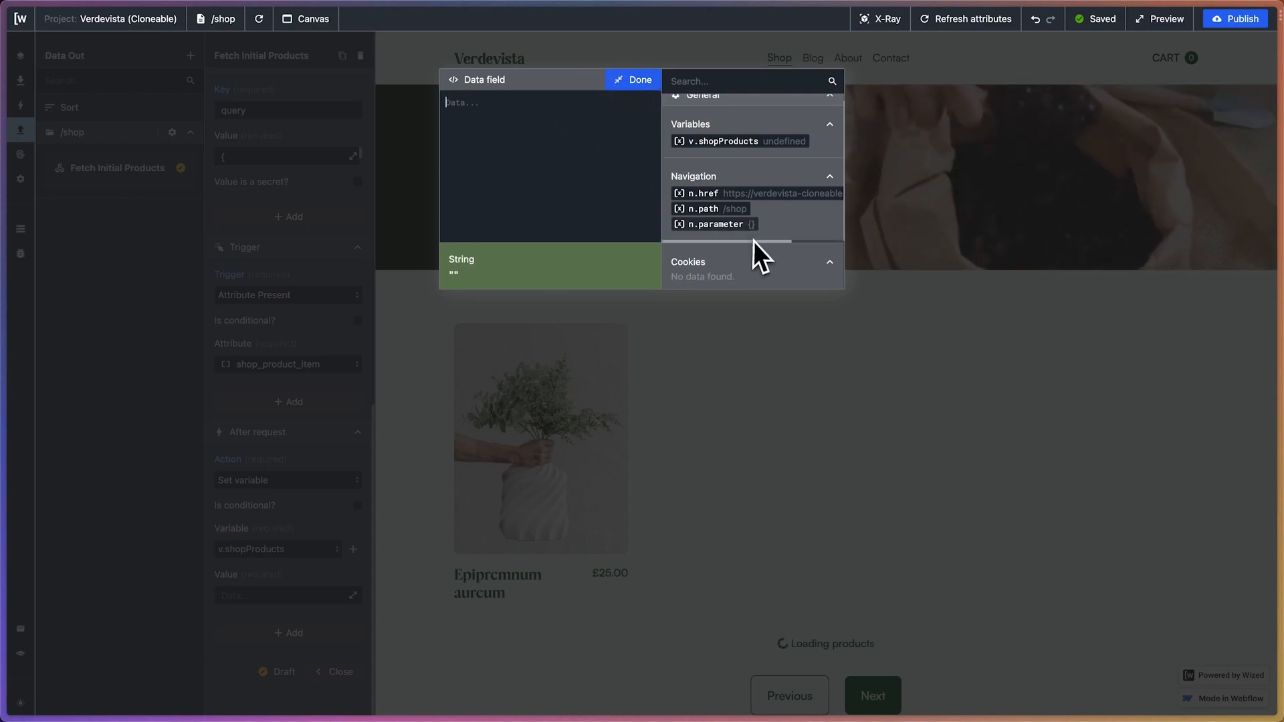
{"action": "scroll", "coordinate": [753, 240], "scroll_direction": "down", "scroll_amount": 2}
{"action": "scroll", "coordinate": [765, 155], "scroll_direction": "up", "scroll_amount": 3}
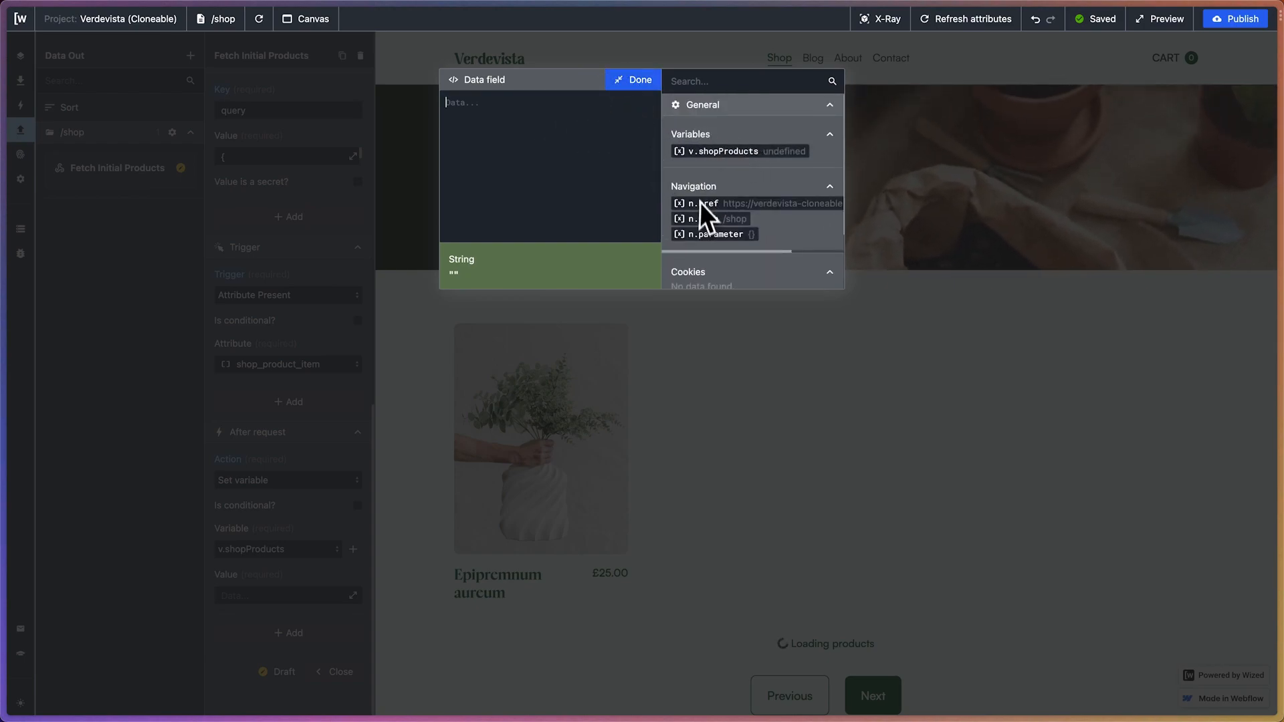
{"action": "left_click", "coordinate": [626, 81]}
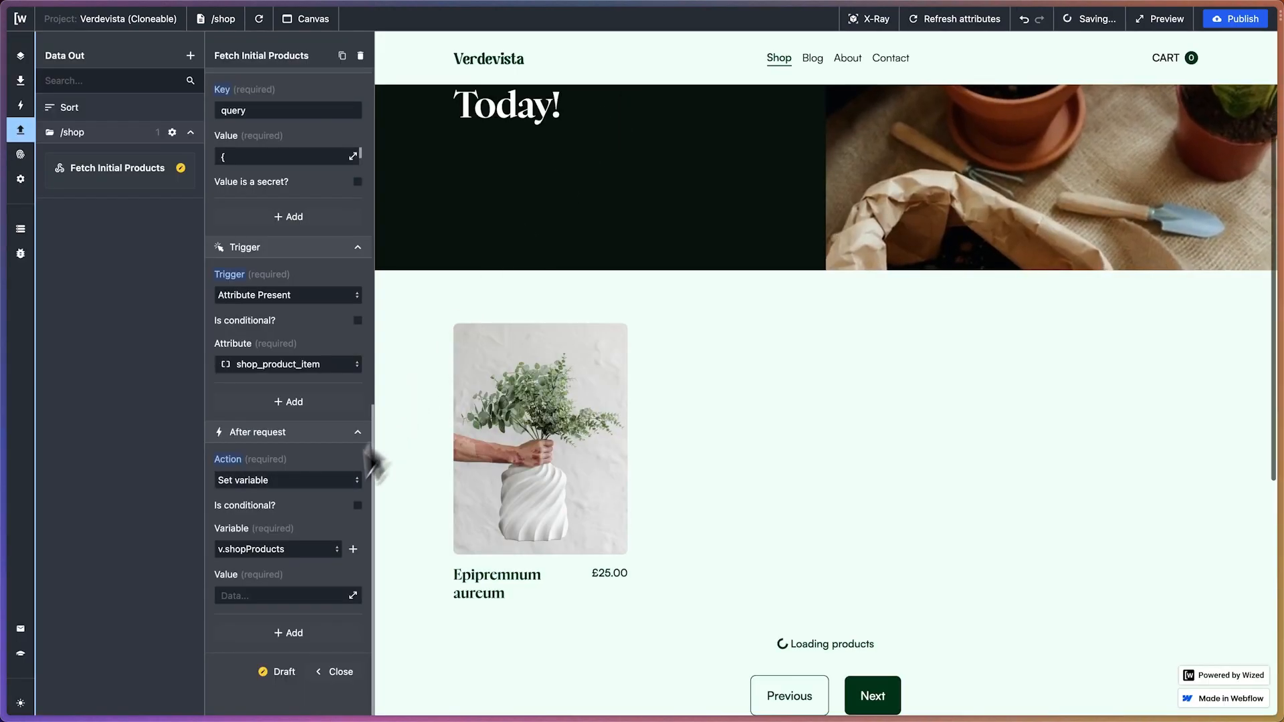
Remove the Set variable action from the after-request actions and examine the r.1.d and r.1.d.data paths in the response
{"action": "left_click", "coordinate": [236, 463]}
{"action": "left_click", "coordinate": [257, 482]}
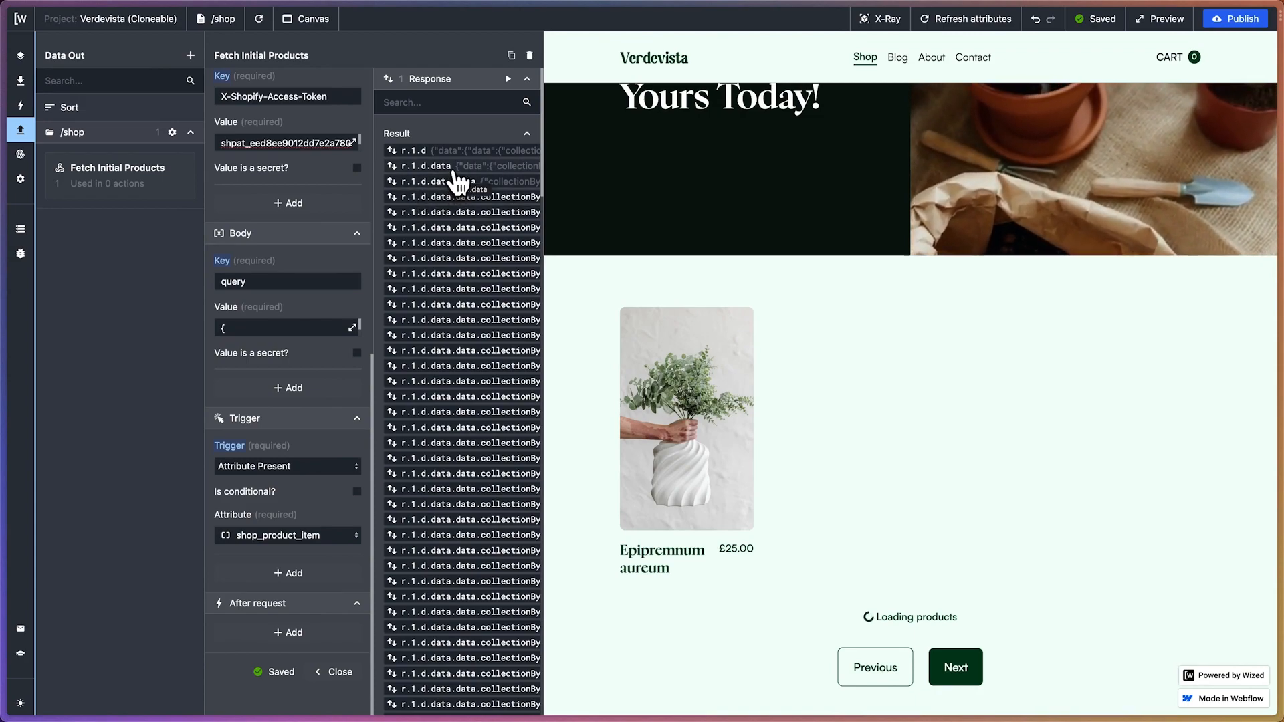
{"action": "left_click_drag", "start_coordinate": [441, 172], "coordinate": [406, 172]}
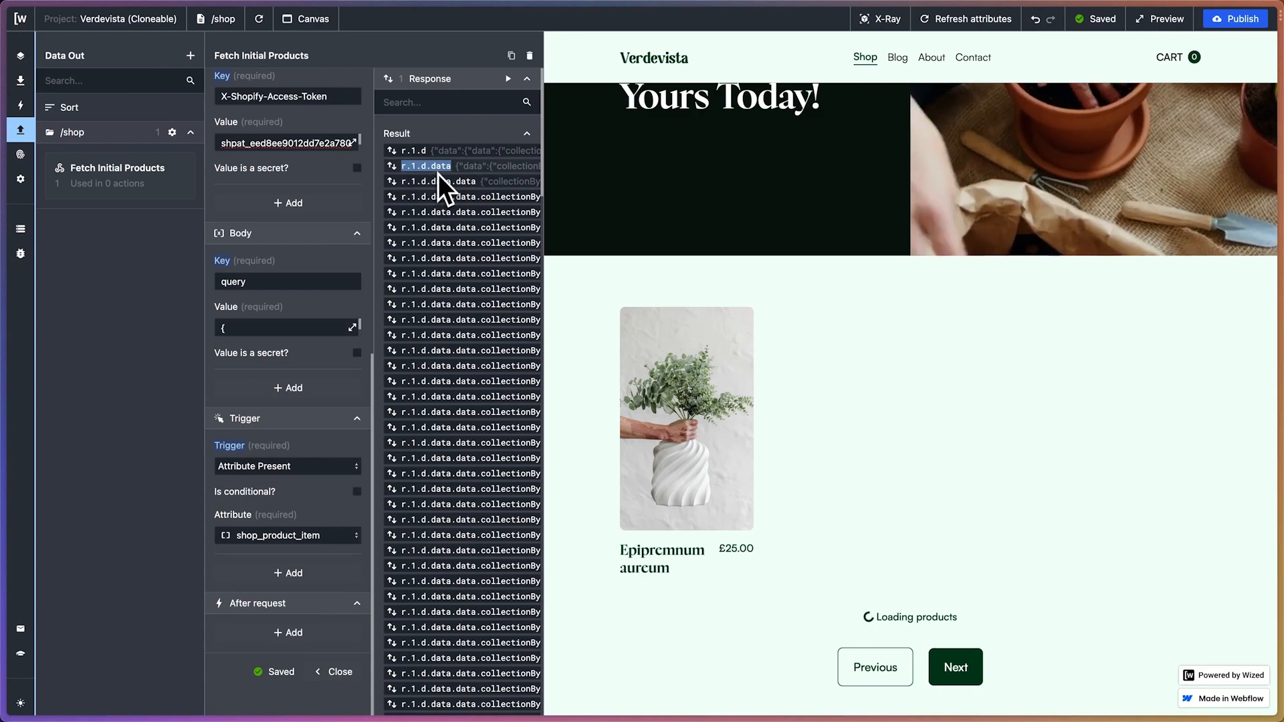
{"action": "left_click_drag", "start_coordinate": [427, 151], "coordinate": [415, 152]}
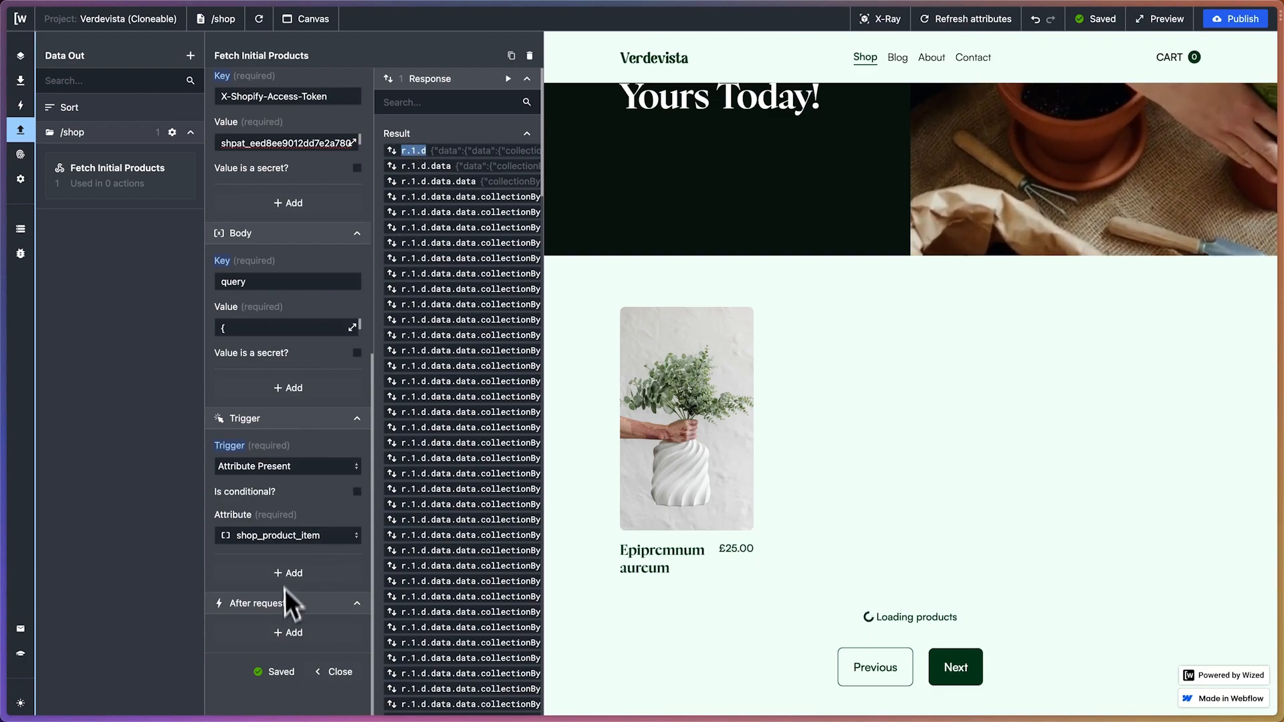
Add a Set variable action after the request again, with v.shopProducts as its variable
{"action": "left_click", "coordinate": [289, 642]}
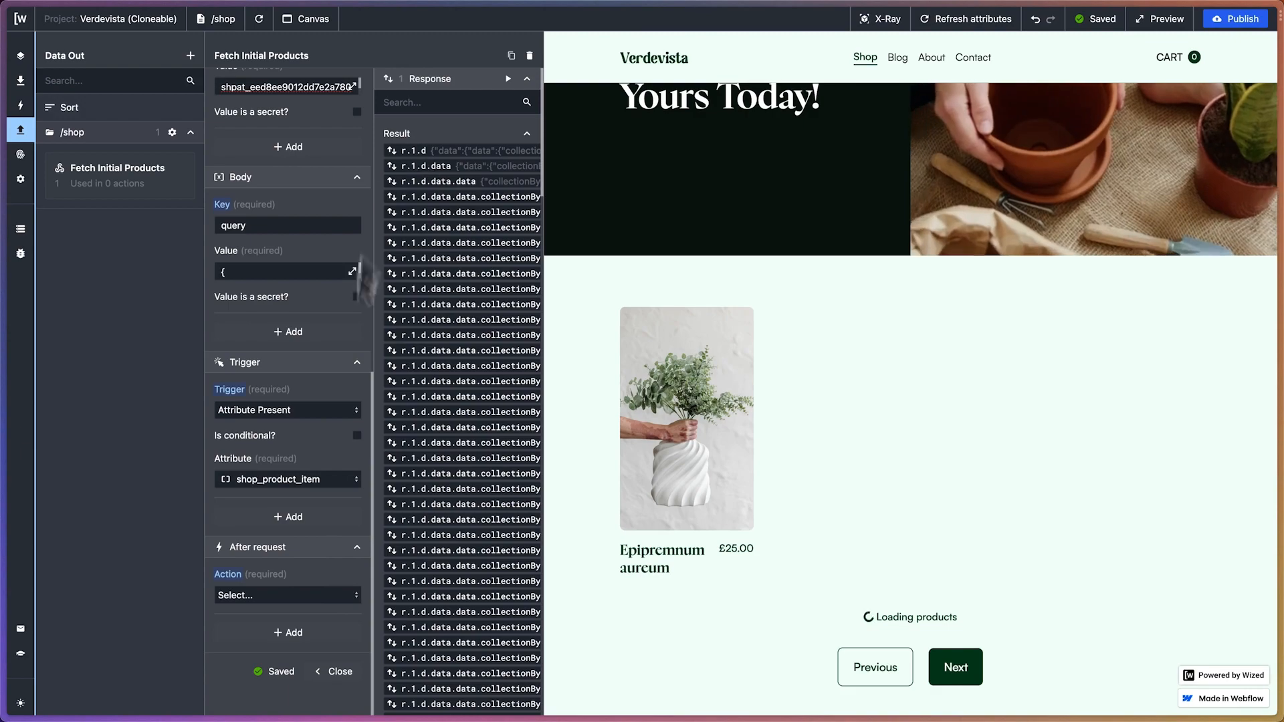
{"action": "left_click", "coordinate": [292, 597]}
{"action": "left_click", "coordinate": [250, 659]}
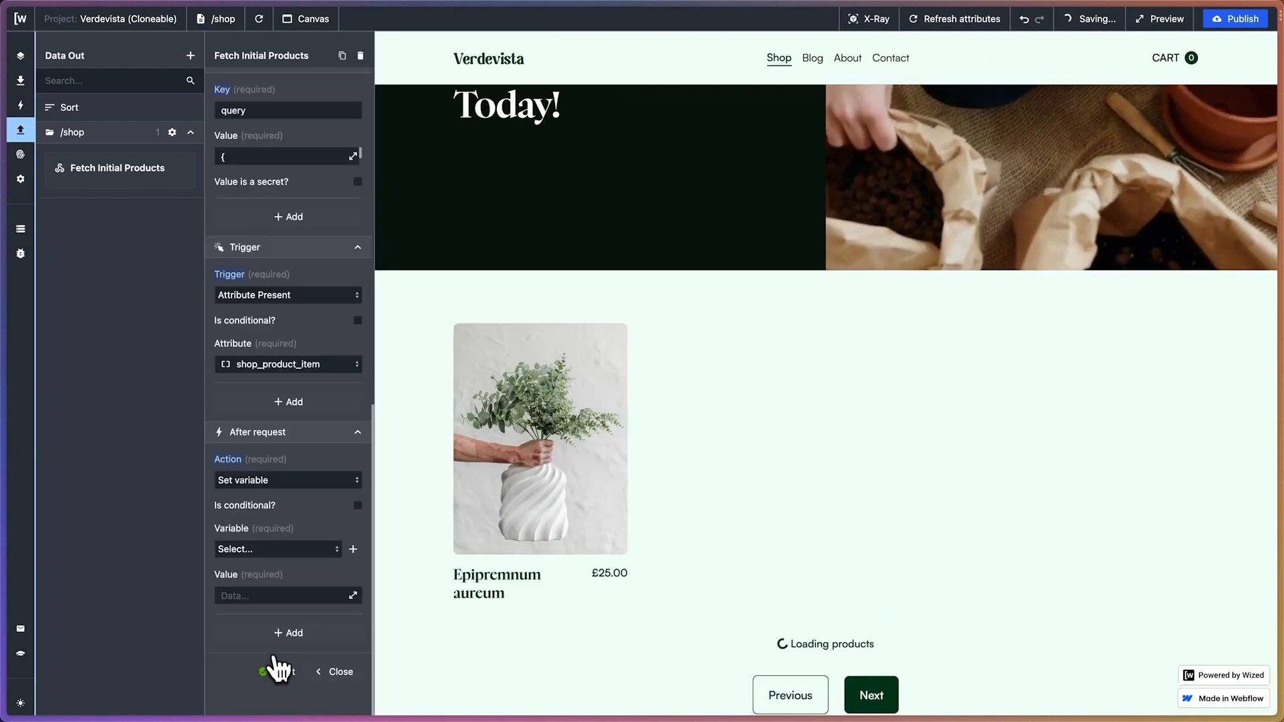
{"action": "left_click", "coordinate": [268, 551]}
{"action": "left_click", "coordinate": [265, 576]}
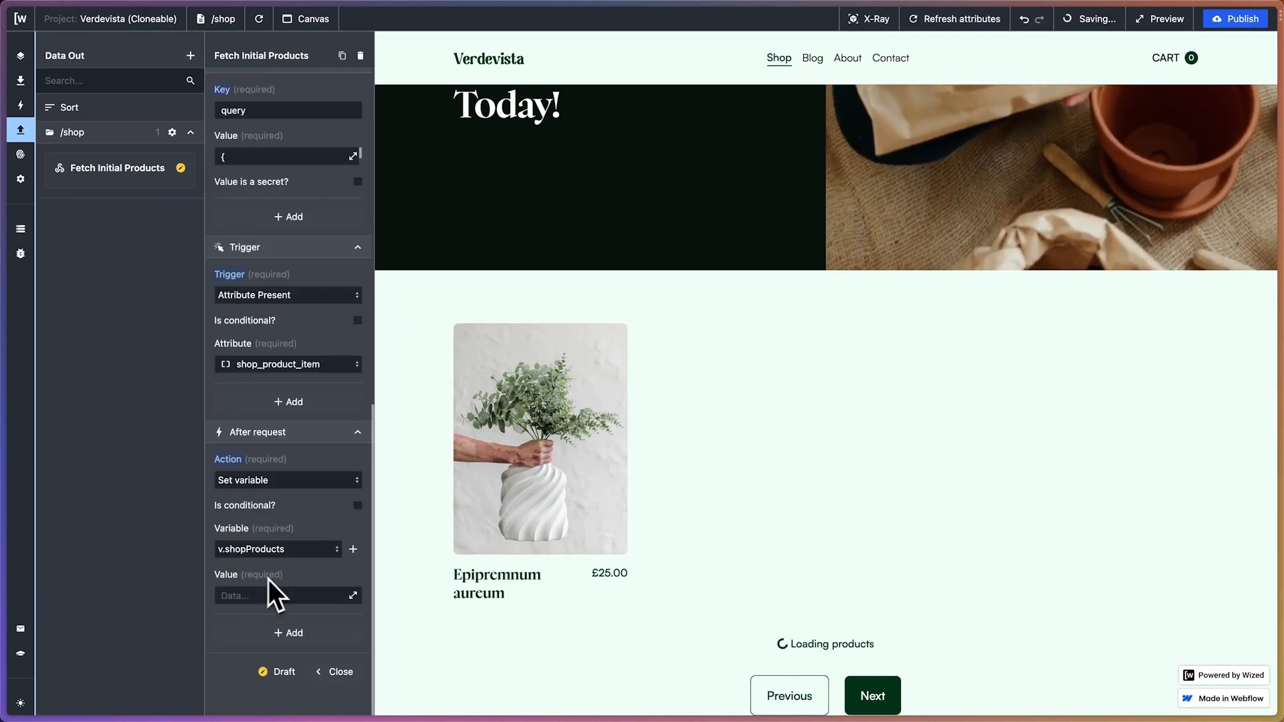
Set the value of the shopProducts Set variable action to {{r.1.d}}
{"action": "left_click", "coordinate": [332, 597]}
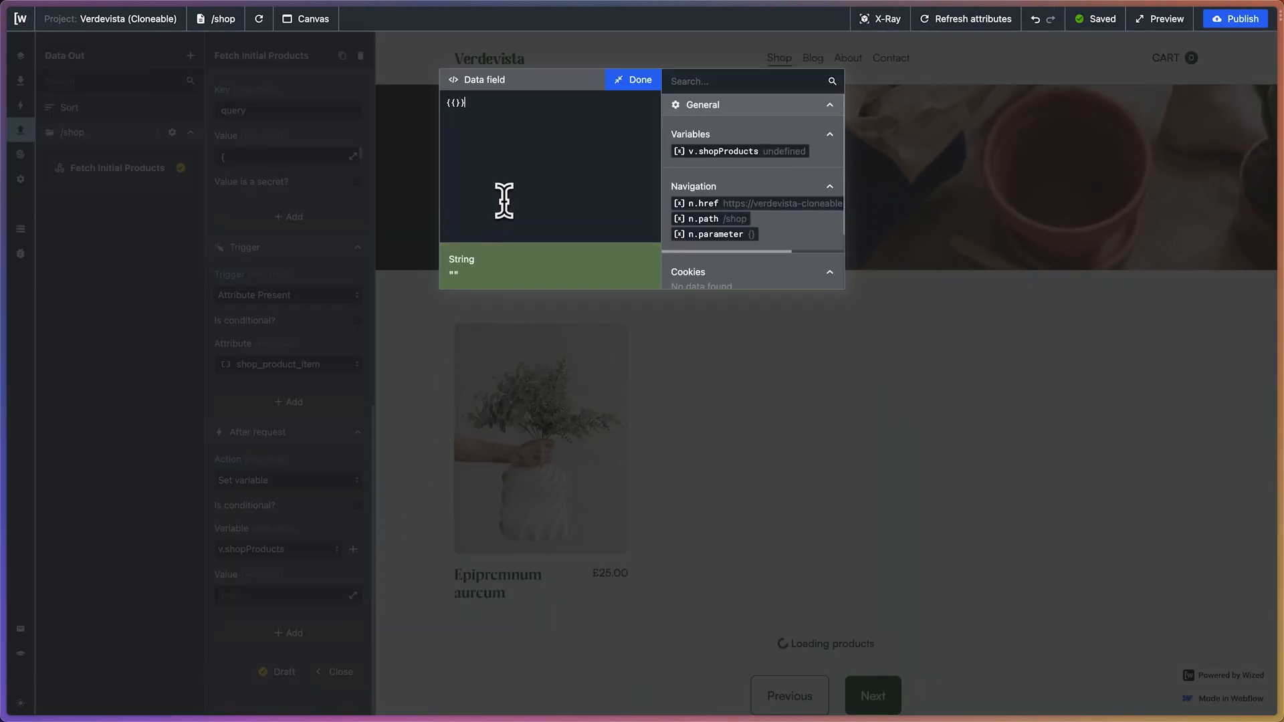
{"action": "type", "text": "{{r.1.d"}
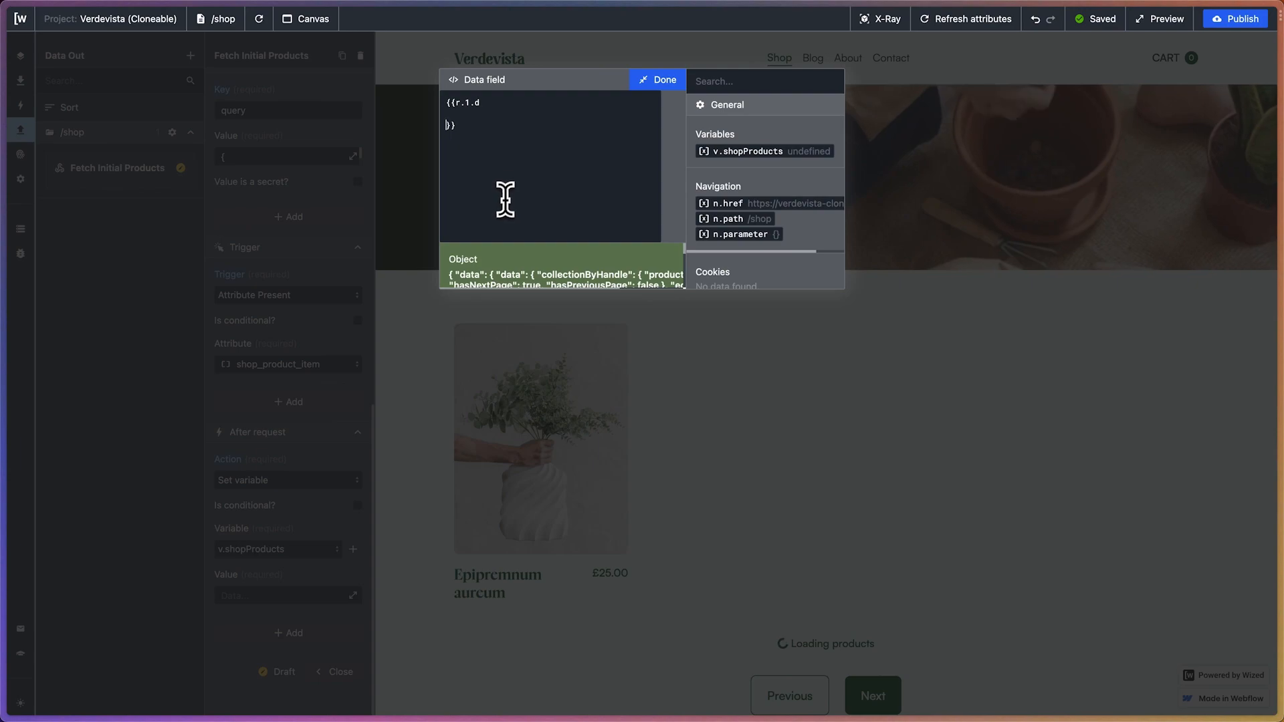
{"action": "key", "text": "BackSpace"}
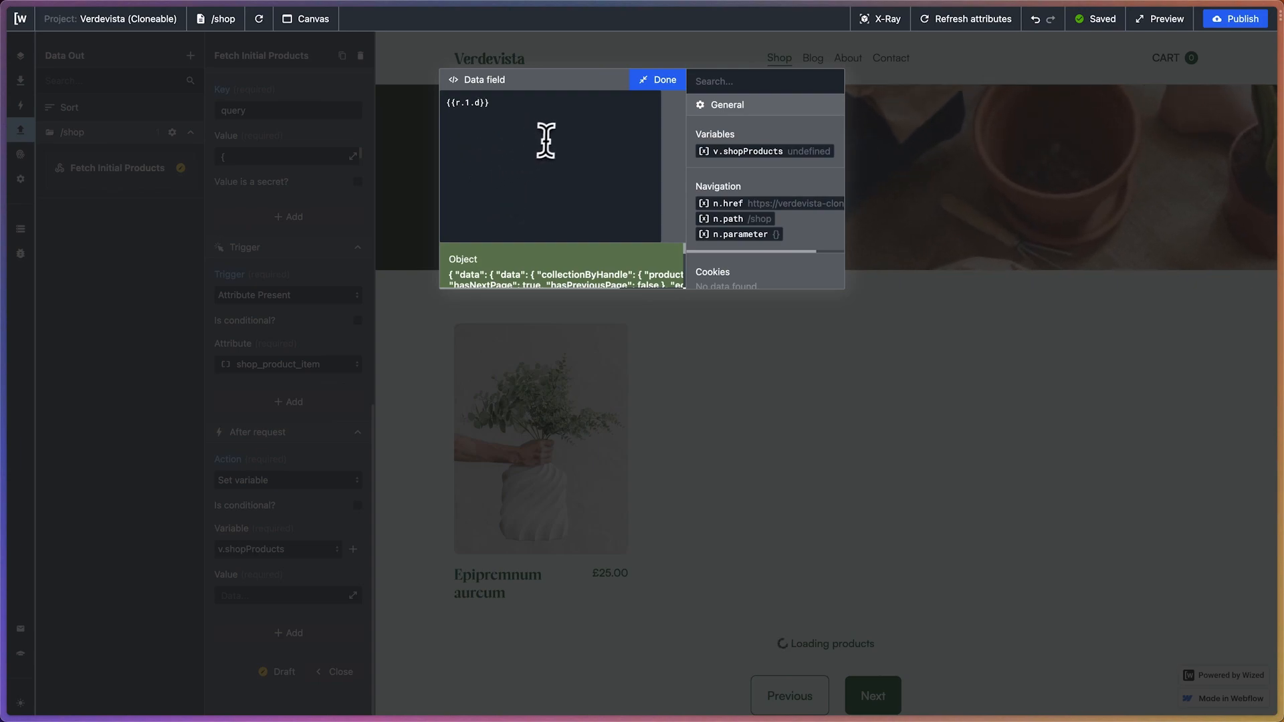
{"action": "left_click", "coordinate": [658, 81]}
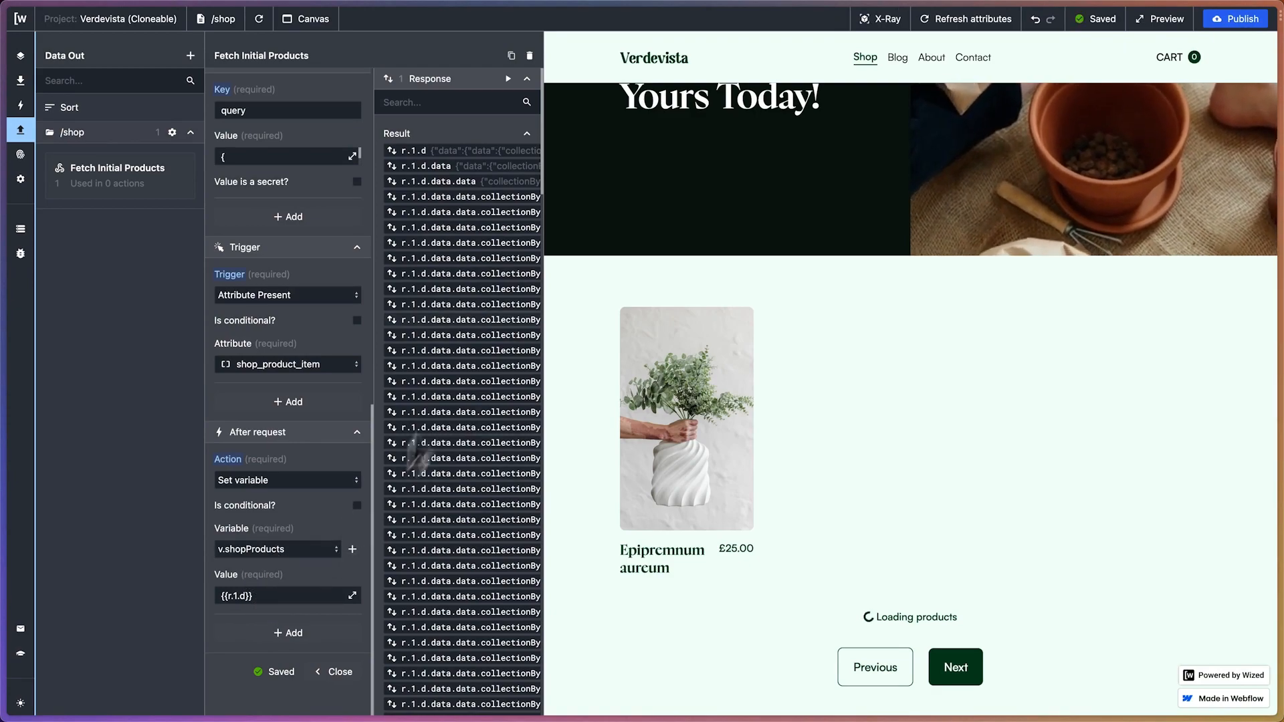
Add a second, still unspecified action to the after-request actions of Fetch Initial Products
{"action": "scroll", "coordinate": [482, 175], "scroll_direction": "down", "scroll_amount": 3}
{"action": "scroll", "coordinate": [481, 175], "scroll_direction": "down", "scroll_amount": 5}
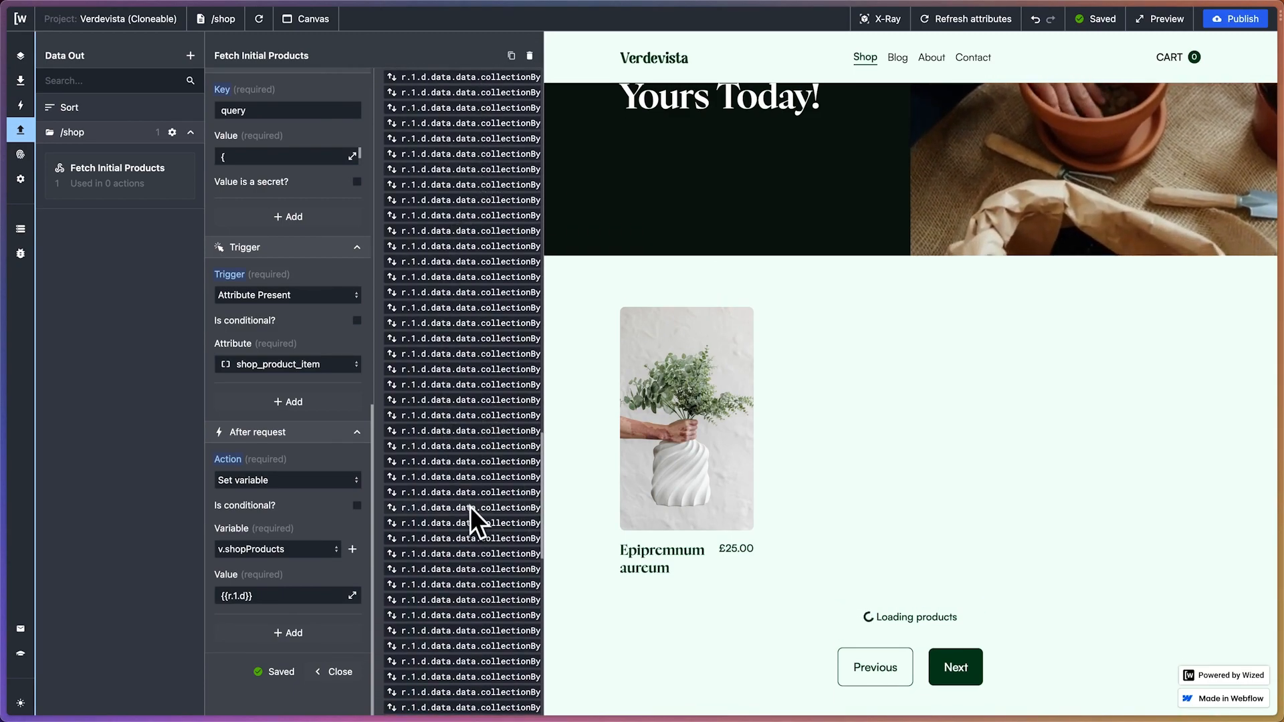
{"action": "scroll", "coordinate": [470, 508], "scroll_direction": "down", "scroll_amount": 2}
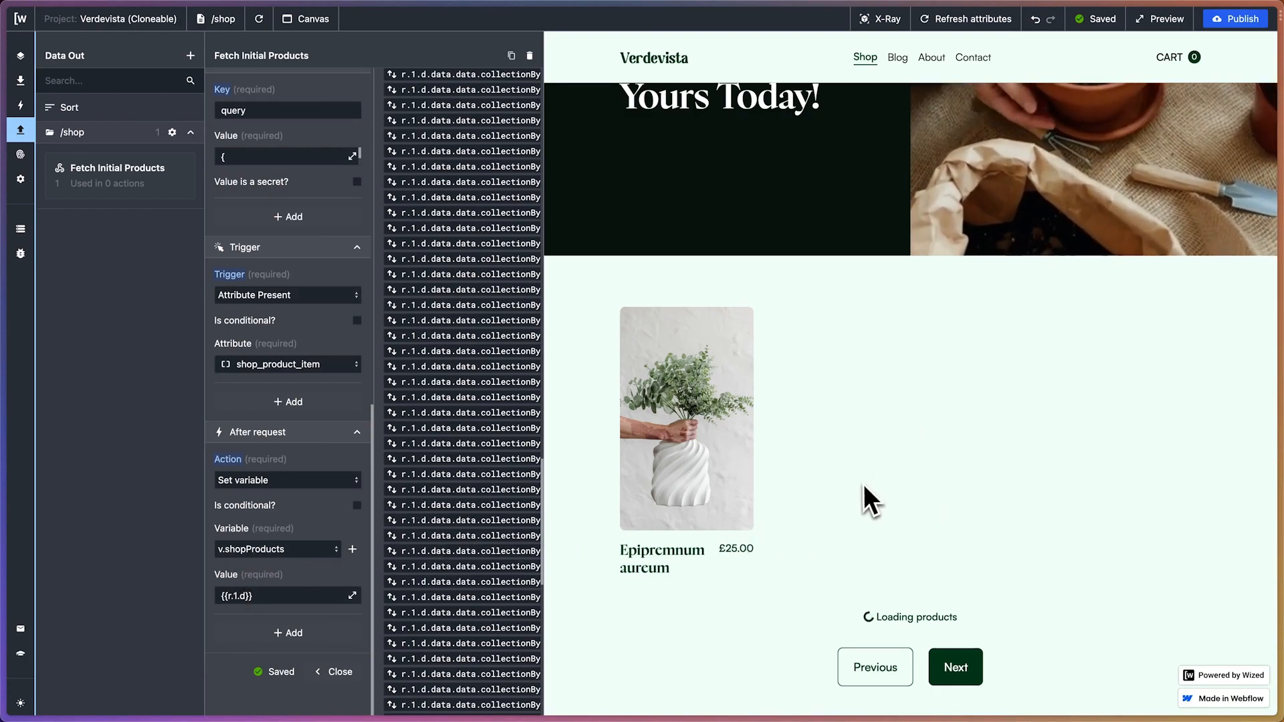
{"action": "left_click", "coordinate": [315, 635]}
Examine the request's response results, from the product entries to the products' pageInfo.hasNextPage path
{"action": "scroll", "coordinate": [314, 520], "scroll_direction": "down", "scroll_amount": 2}
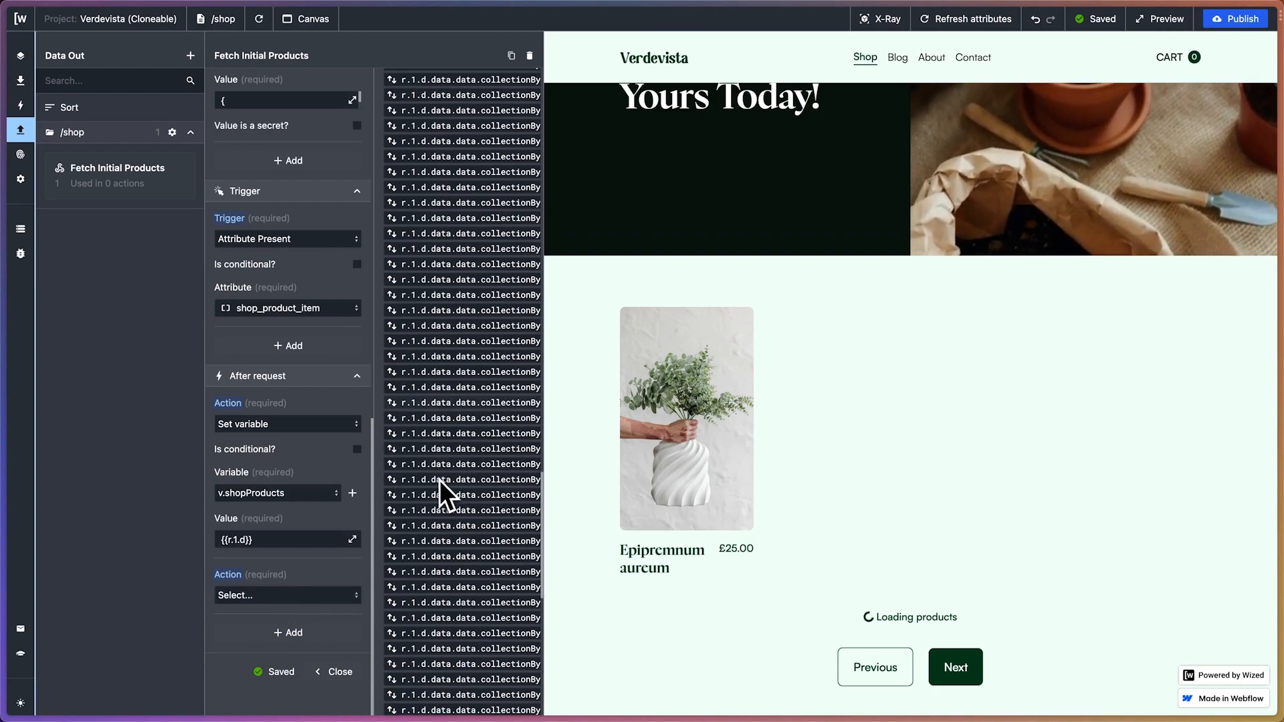
{"action": "scroll", "coordinate": [439, 481], "scroll_direction": "down", "scroll_amount": 10}
{"action": "scroll", "coordinate": [439, 480], "scroll_direction": "down", "scroll_amount": 5}
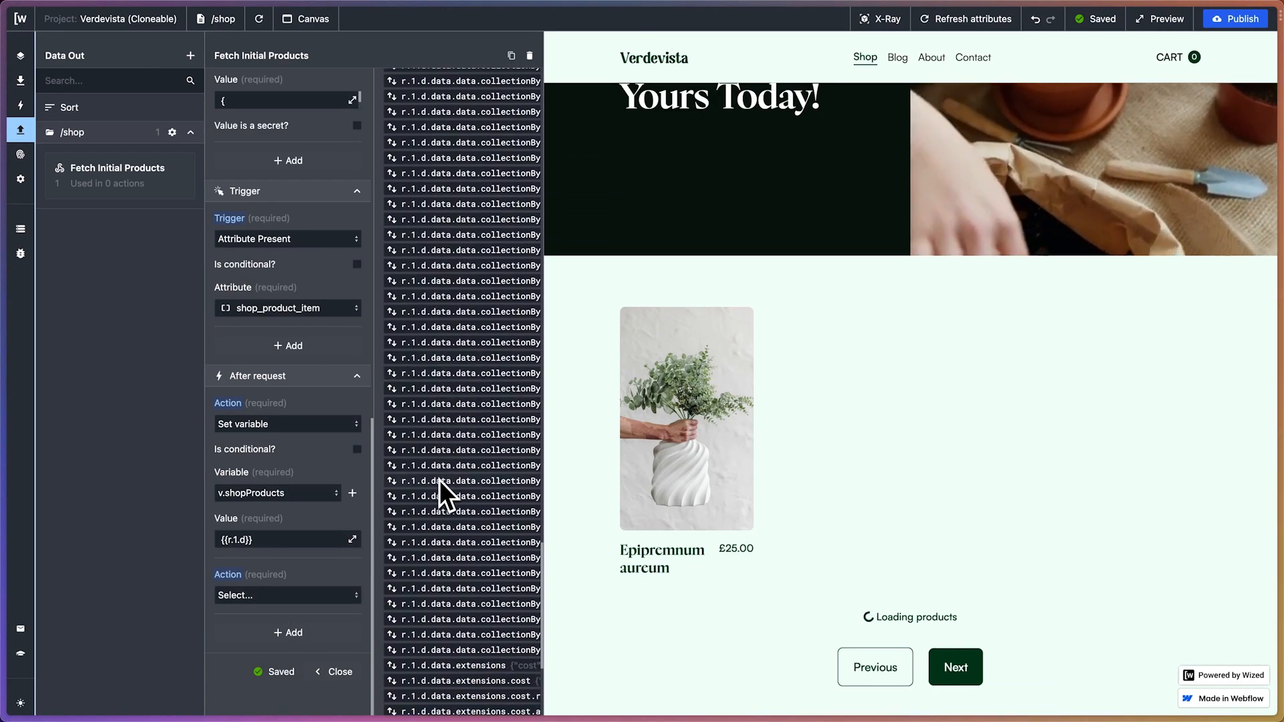
{"action": "scroll", "coordinate": [440, 480], "scroll_direction": "right", "scroll_amount": 1}
{"action": "scroll", "coordinate": [439, 480], "scroll_direction": "right", "scroll_amount": 10}
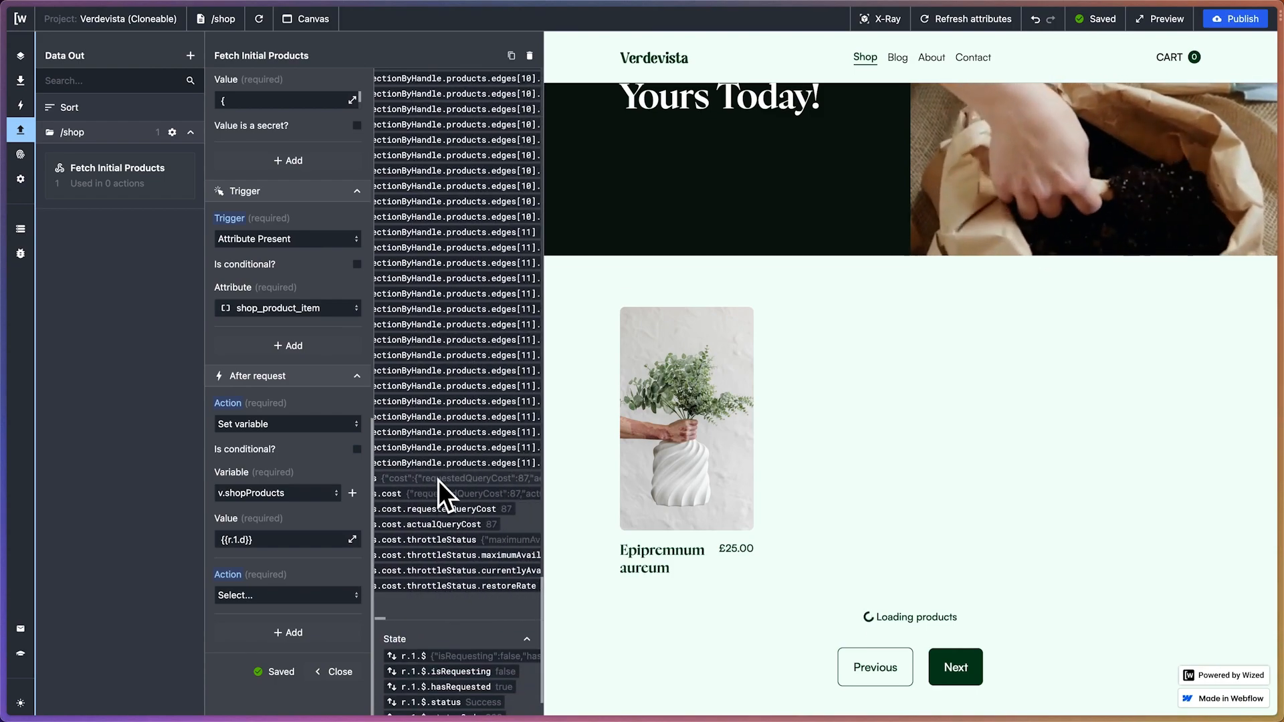
{"action": "scroll", "coordinate": [439, 480], "scroll_direction": "right", "scroll_amount": 3}
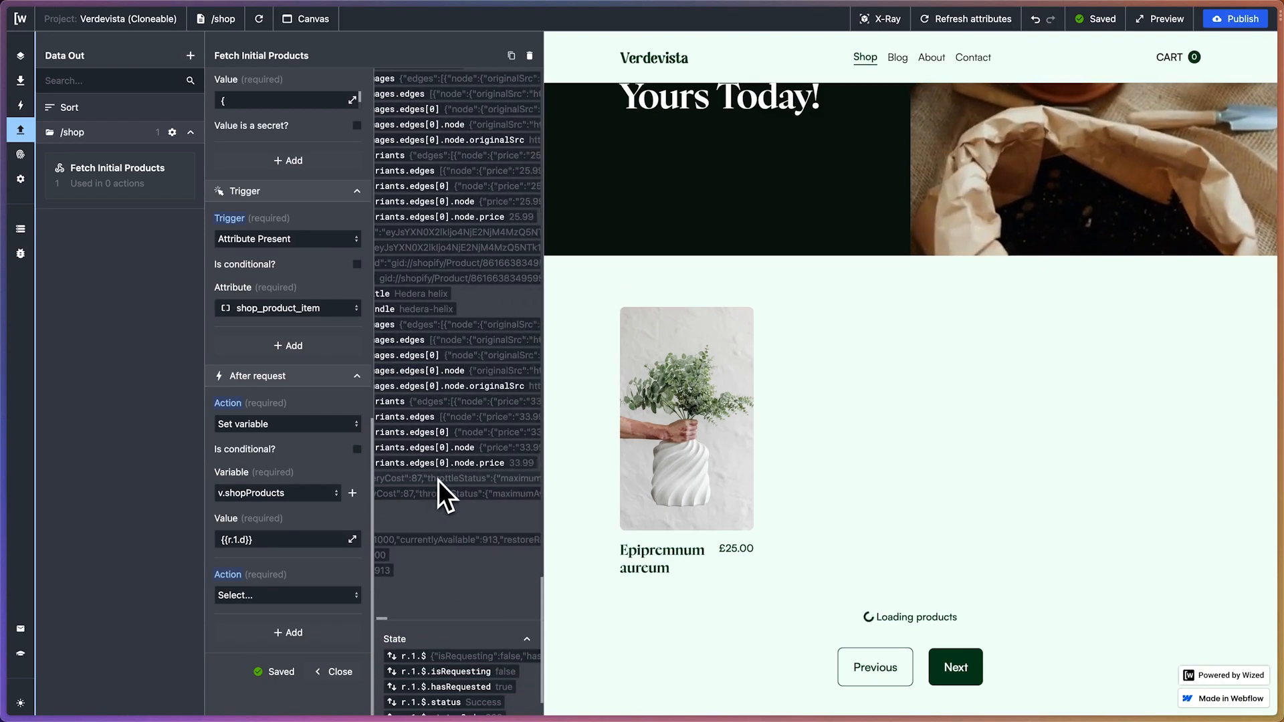
{"action": "scroll", "coordinate": [439, 480], "scroll_direction": "up", "scroll_amount": 1}
{"action": "scroll", "coordinate": [470, 473], "scroll_direction": "left", "scroll_amount": 3}
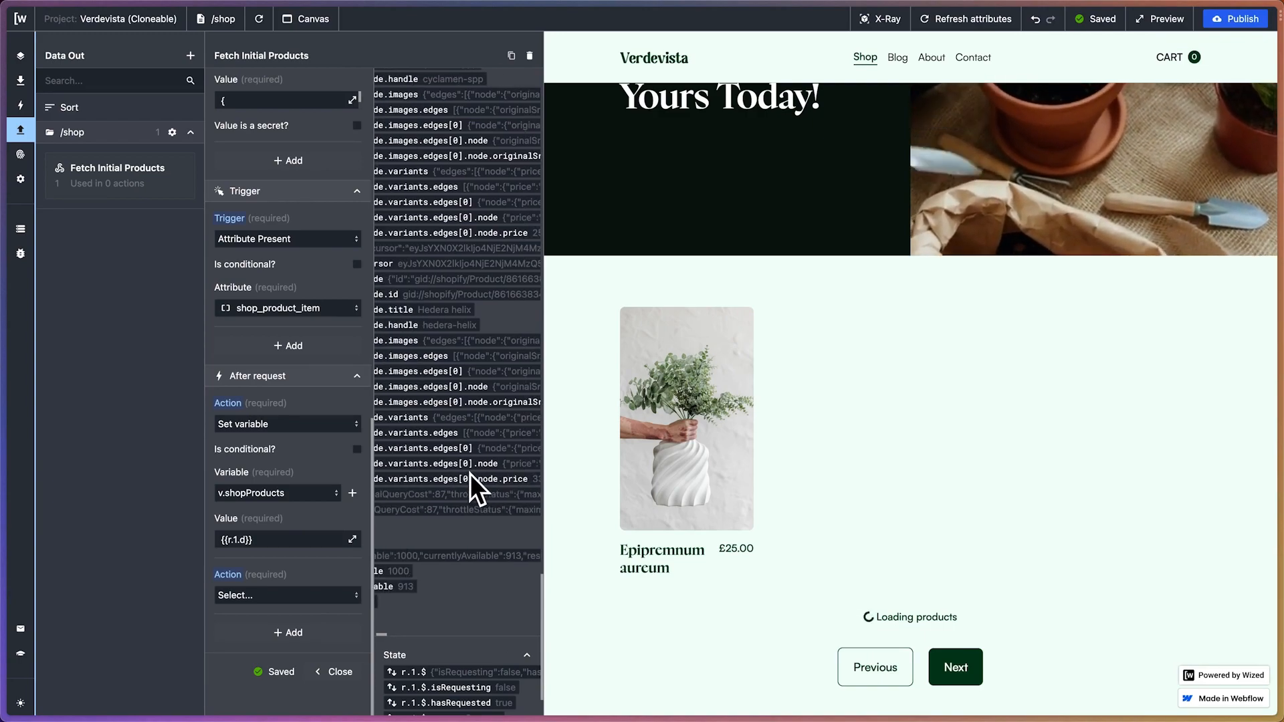
{"action": "scroll", "coordinate": [470, 473], "scroll_direction": "left", "scroll_amount": 3}
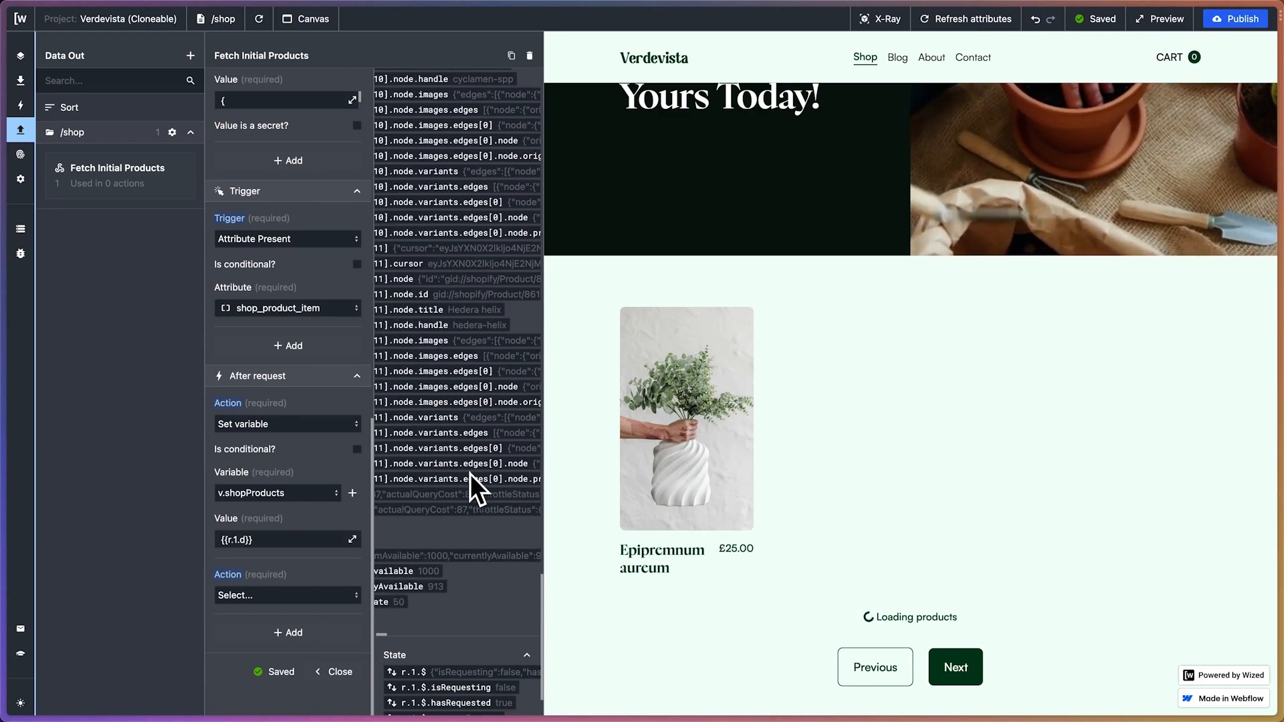
{"action": "scroll", "coordinate": [470, 473], "scroll_direction": "down", "scroll_amount": 15}
{"action": "scroll", "coordinate": [469, 474], "scroll_direction": "right", "scroll_amount": 1}
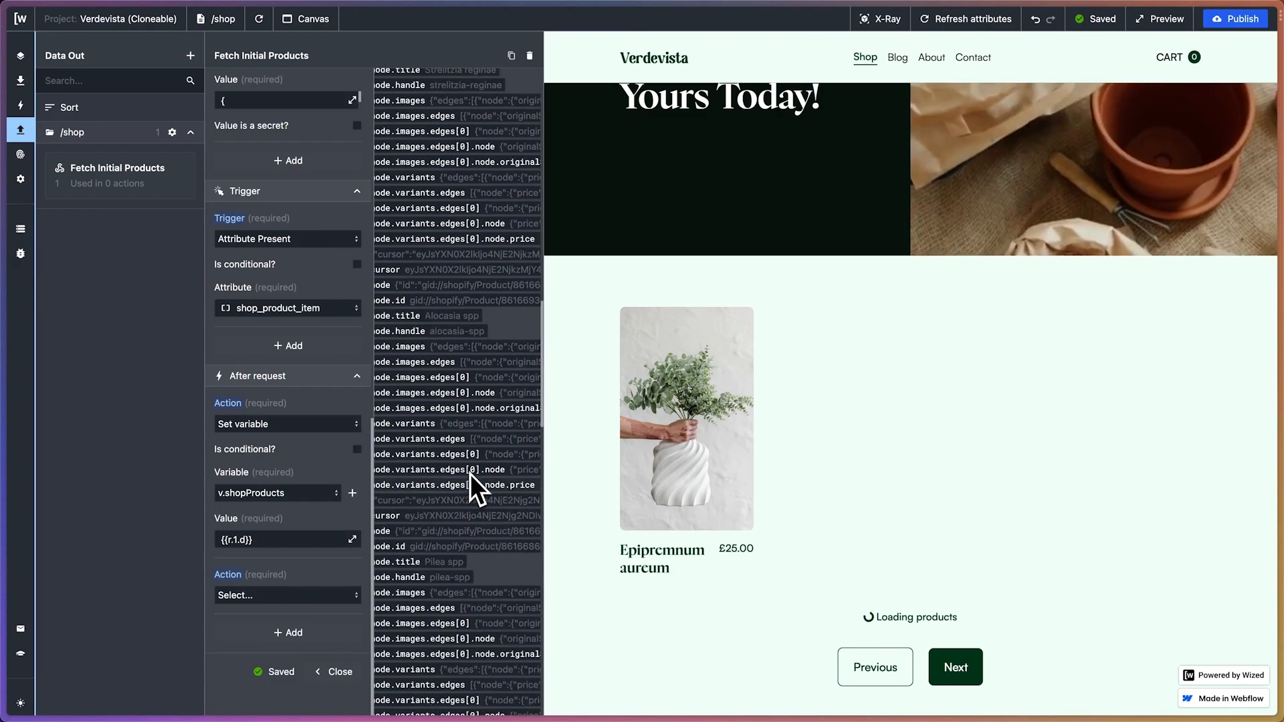
{"action": "scroll", "coordinate": [469, 473], "scroll_direction": "up", "scroll_amount": 15}
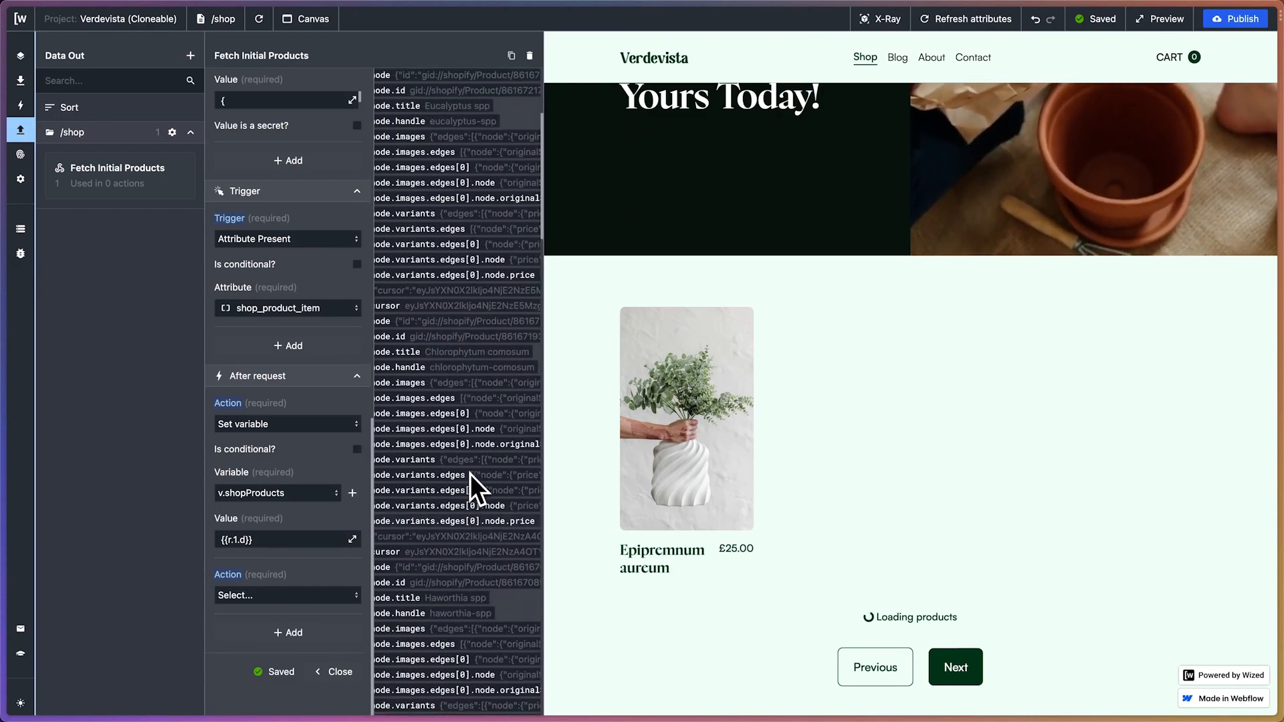
{"action": "scroll", "coordinate": [491, 184], "scroll_direction": "left", "scroll_amount": 5}
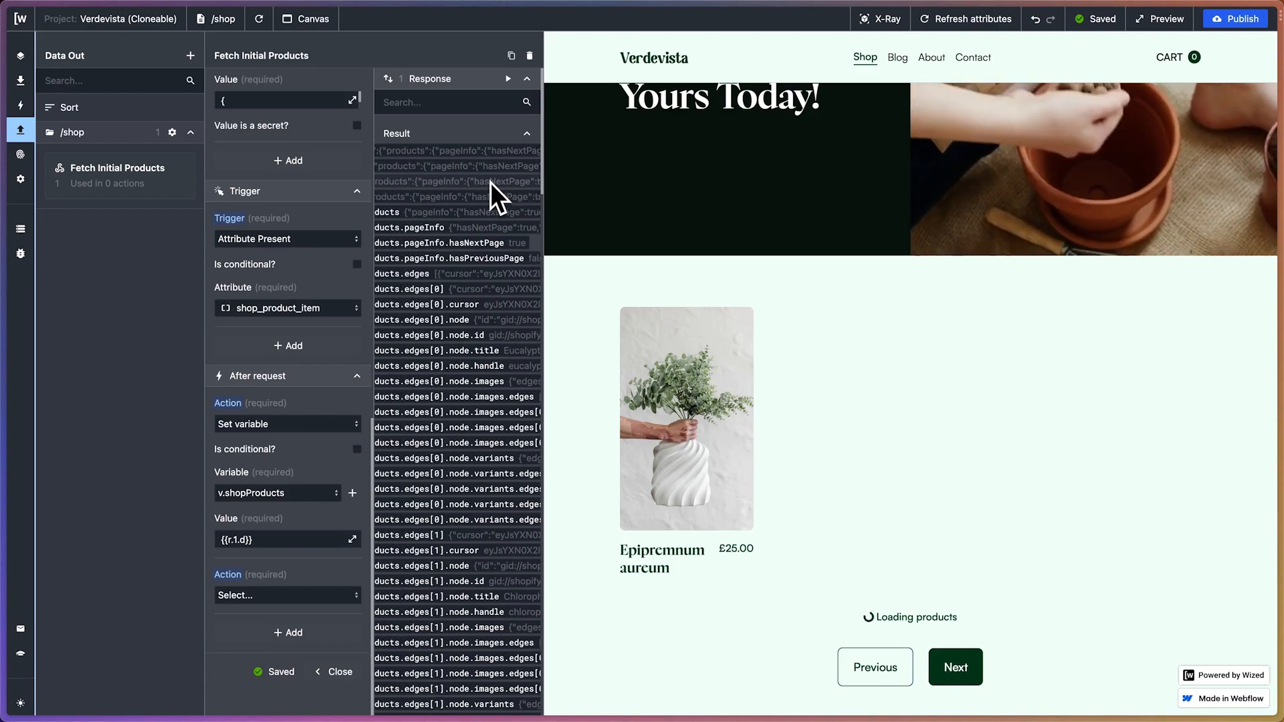
{"action": "left_click_drag", "start_coordinate": [517, 245], "coordinate": [412, 246]}
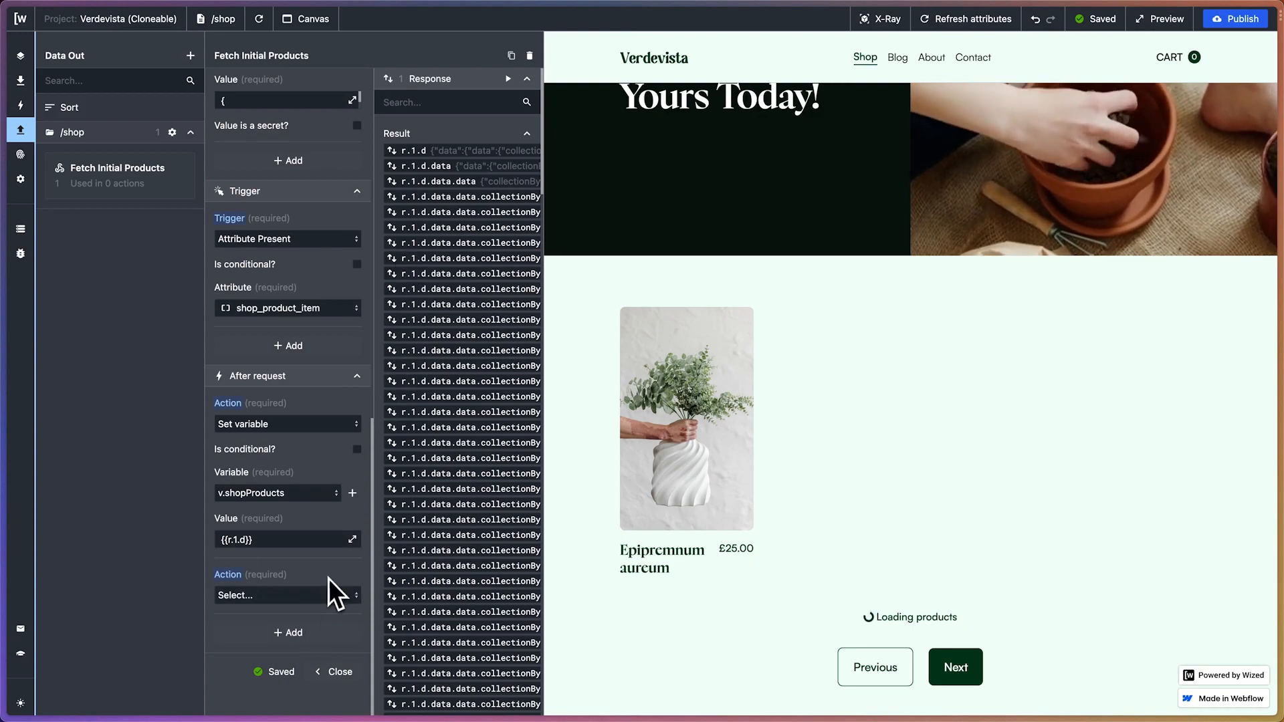
Make the second after-request action a Set variable action and check which variables it offers
{"action": "left_click", "coordinate": [324, 595]}
{"action": "left_click", "coordinate": [292, 660]}
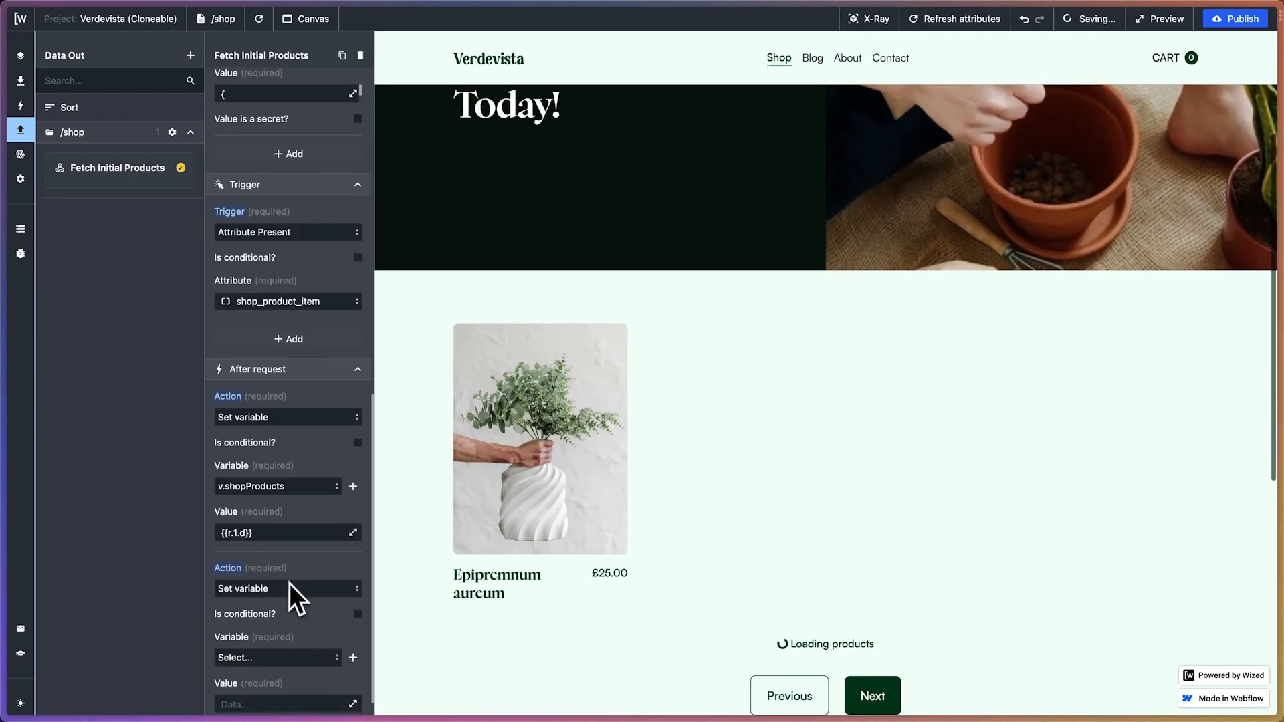
{"action": "left_click", "coordinate": [314, 550]}
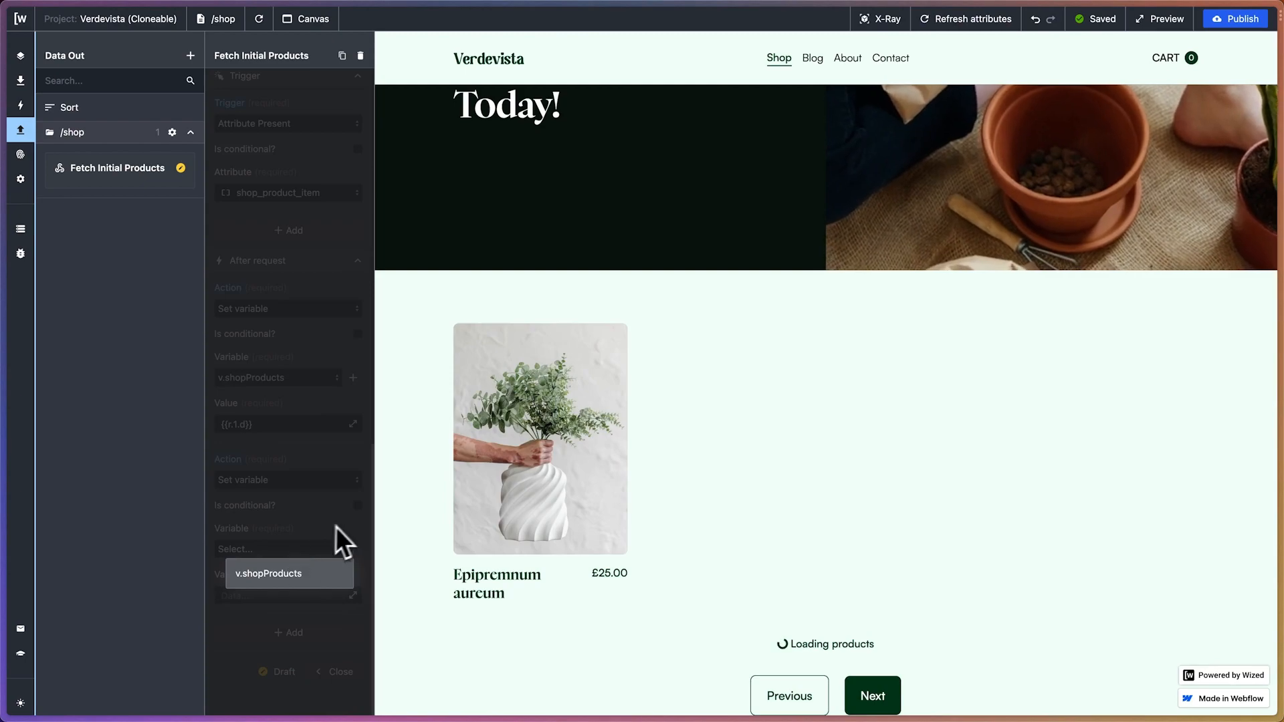
{"action": "left_click", "coordinate": [324, 543]}
Create a new variable named nextItemsAvailable with no initial value
{"action": "left_click", "coordinate": [353, 549]}
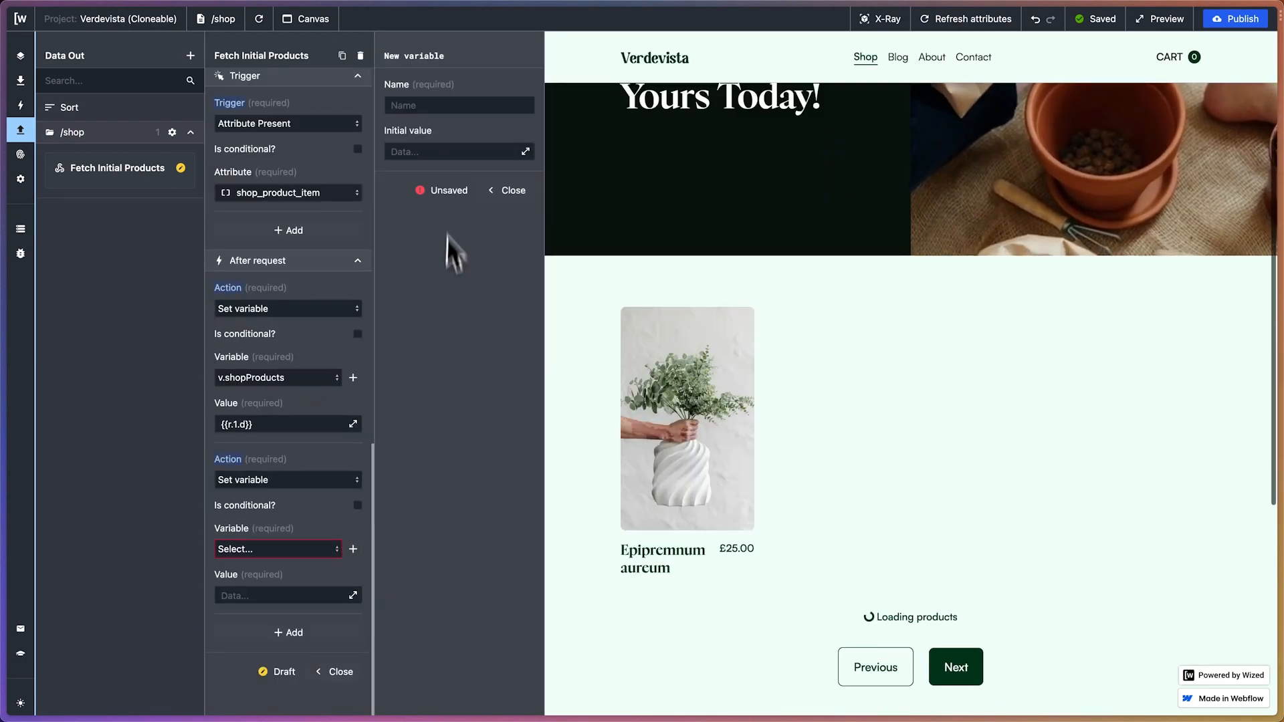
{"action": "left_click", "coordinate": [421, 105]}
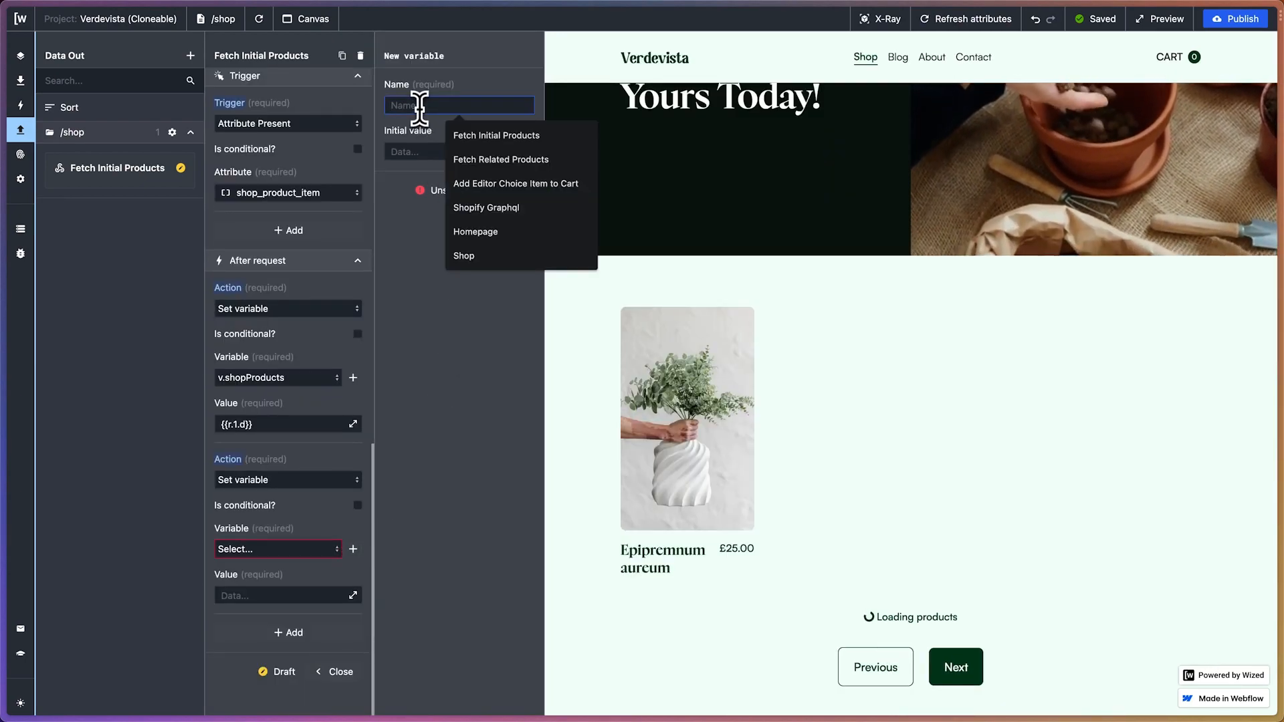
{"action": "type", "text": "next"}
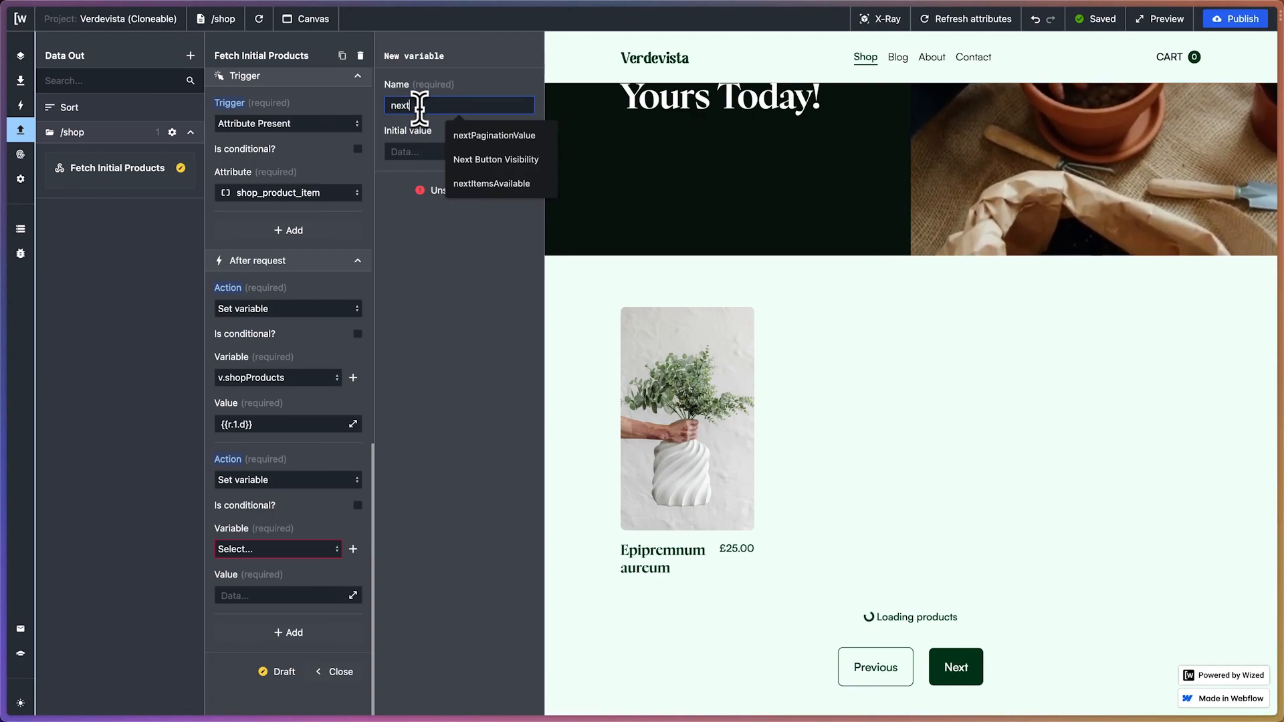
{"action": "type", "text": "ItemsAvailable"}
{"action": "left_click", "coordinate": [455, 271]}
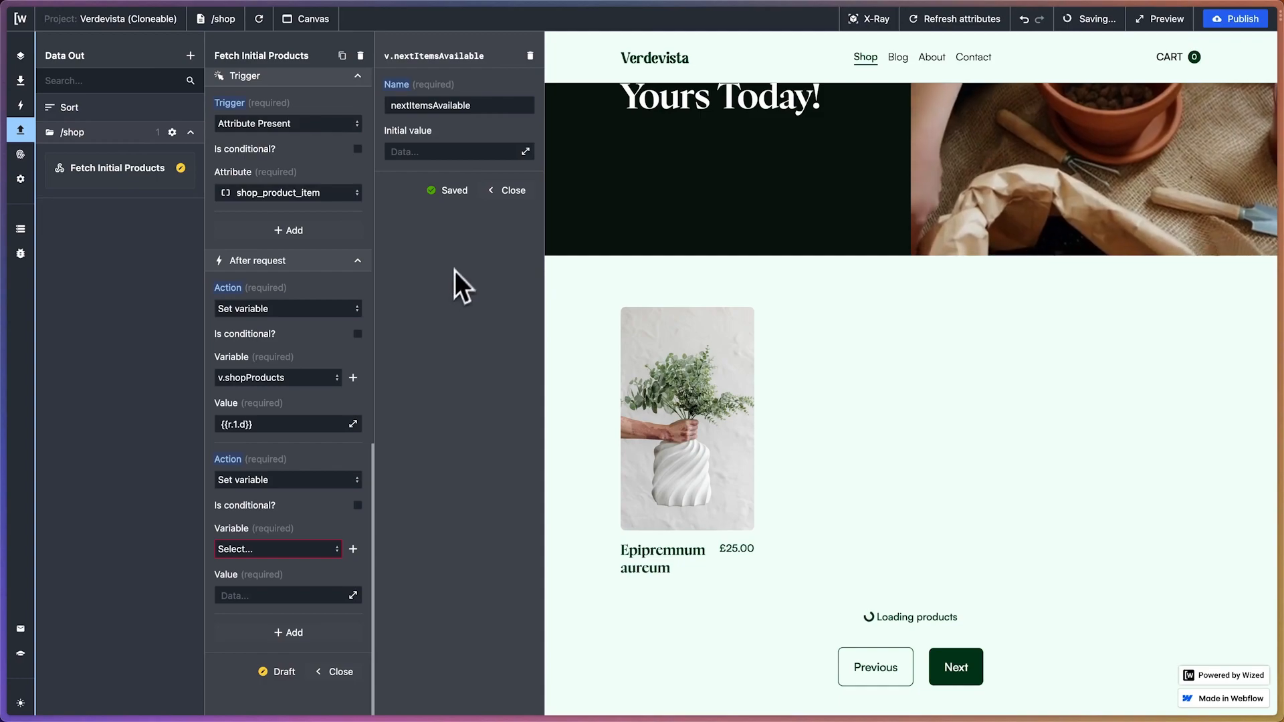
{"action": "left_click", "coordinate": [506, 192]}
Have the second after-request action set v.nextItemsAvailable to {{r.1.d.data.data.collectionByHandle.products.pageInfo.hasNextPage}}
{"action": "left_click", "coordinate": [315, 550]}
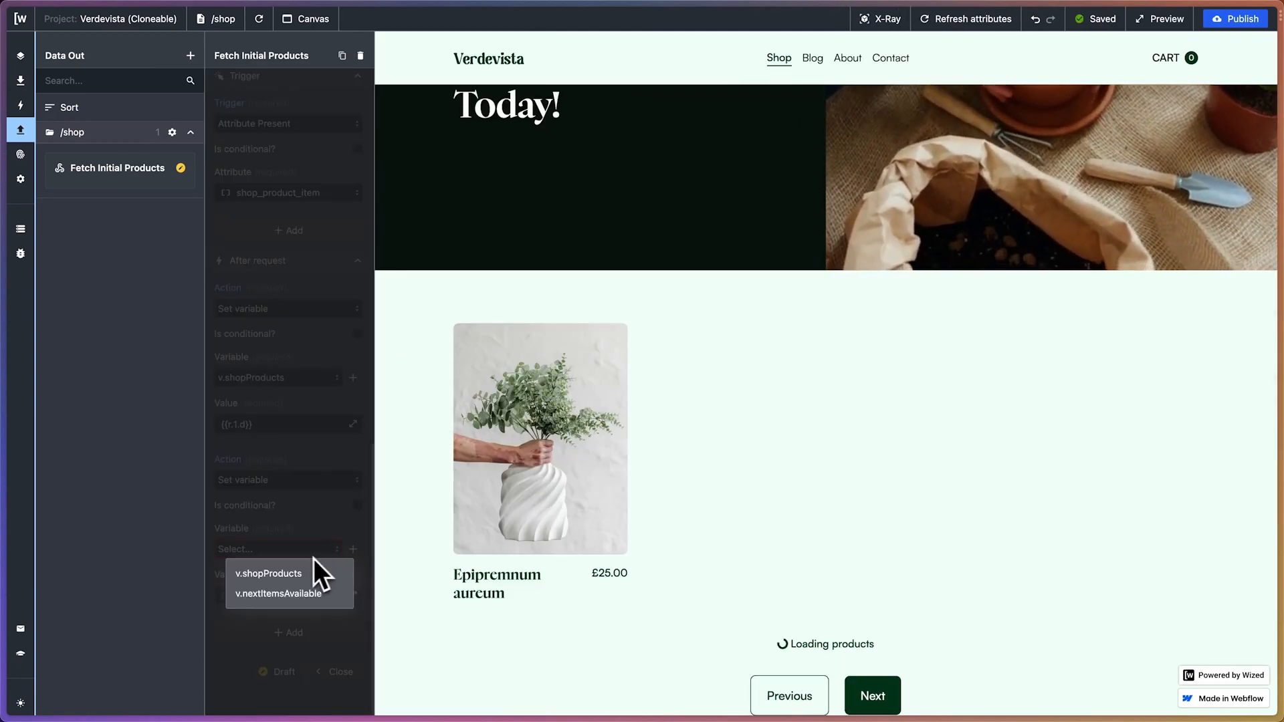
{"action": "left_click", "coordinate": [281, 594]}
{"action": "left_click", "coordinate": [353, 596]}
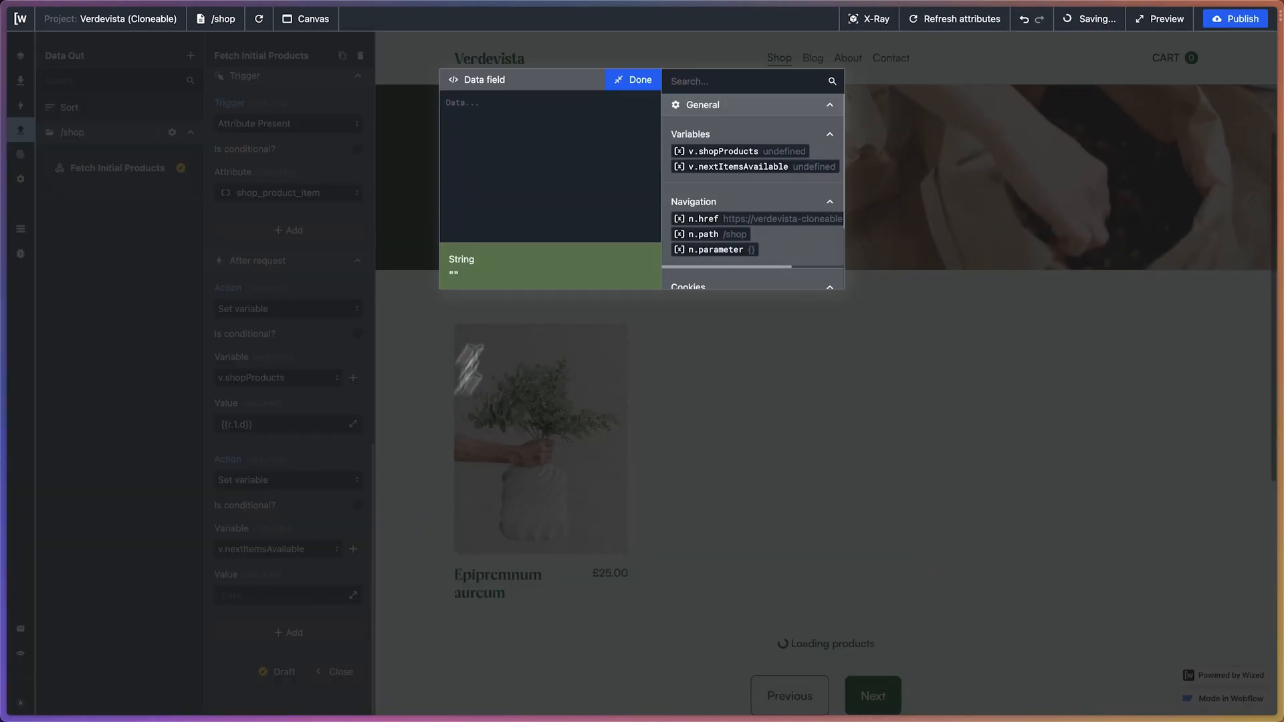
{"action": "type", "text": "r.1.d.data.data.collectionByHandle.products.pageInfo.hasNextPage"}
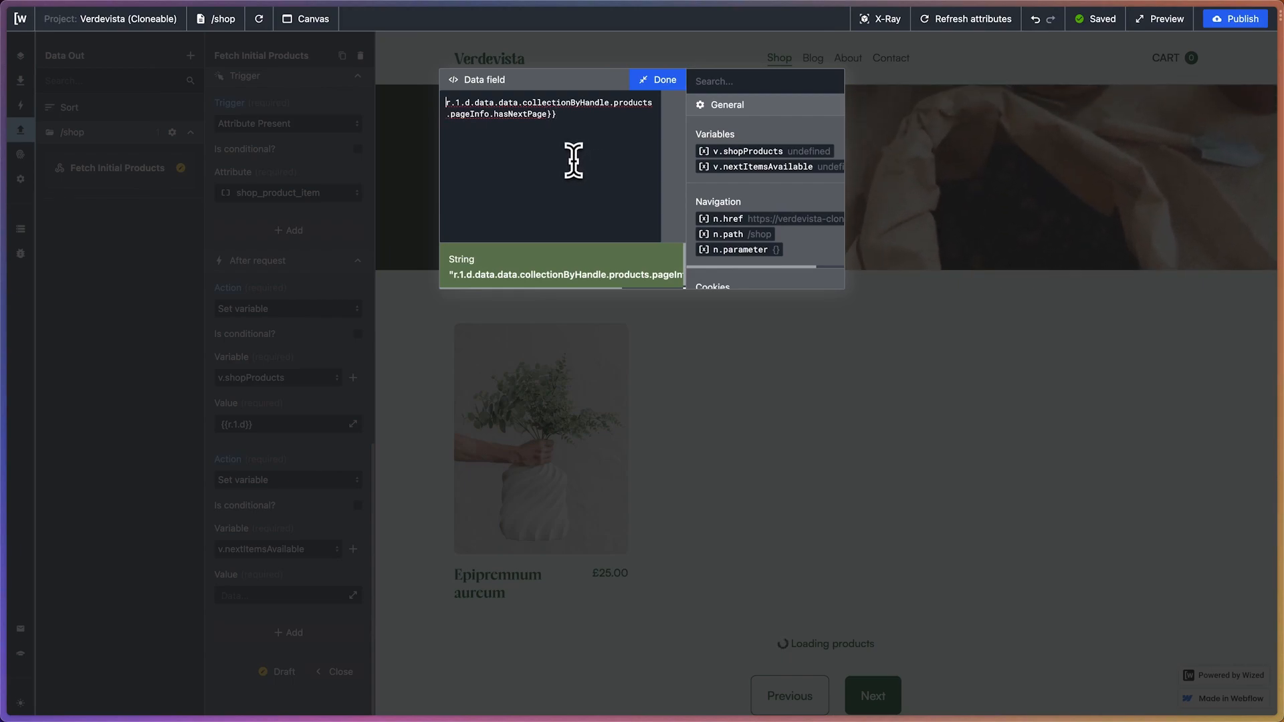
{"action": "type", "text": "{{"}
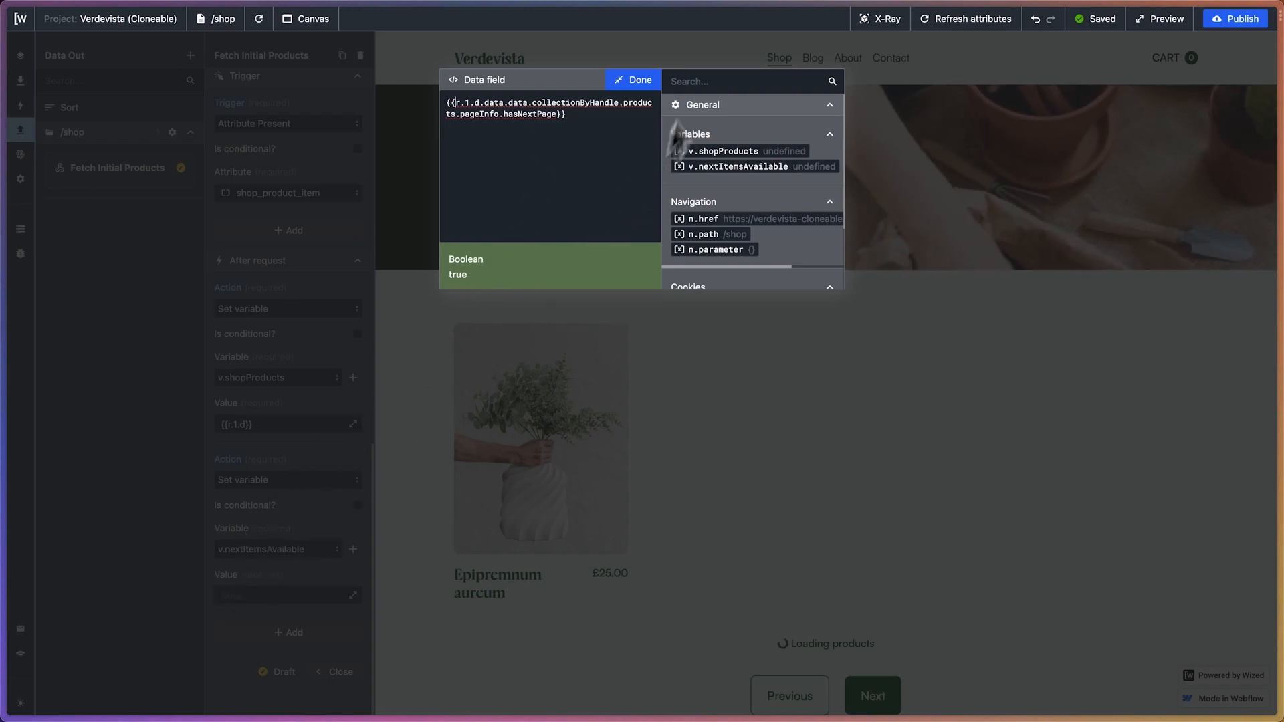
{"action": "left_click", "coordinate": [632, 80]}
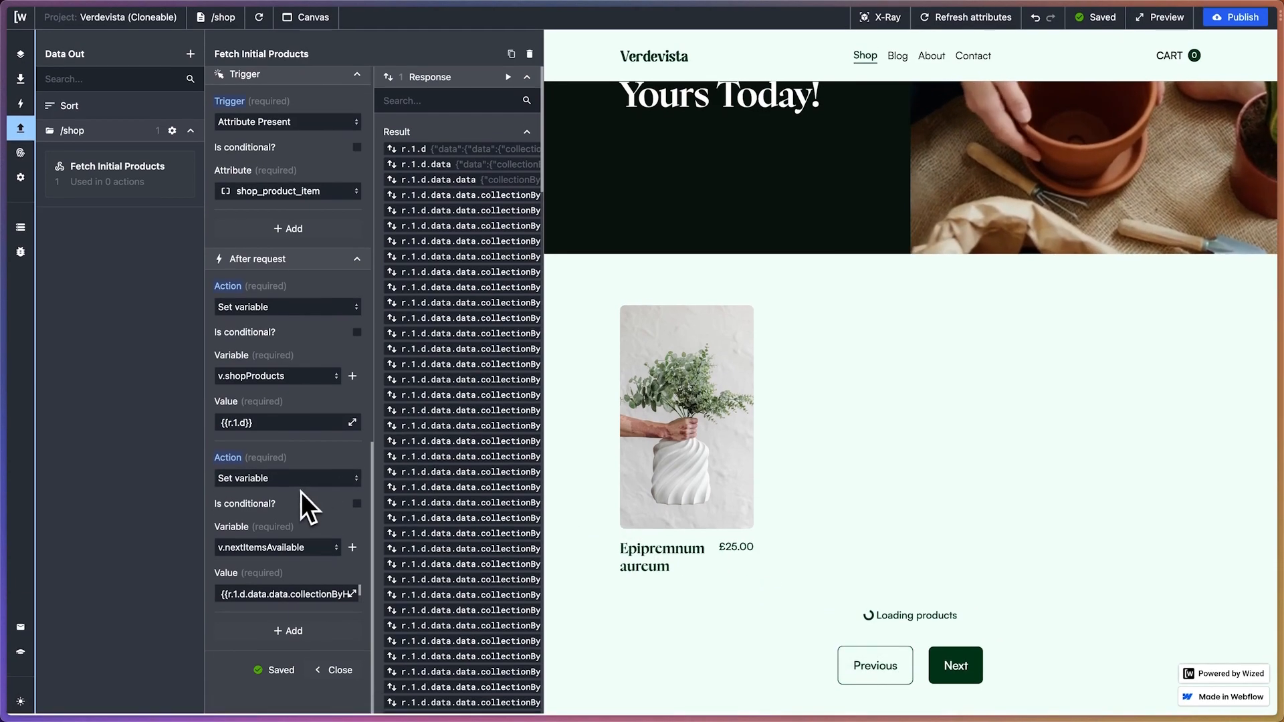
Add a third after-request action and copy the products' pageInfo.hasPreviousPage path from the response results
{"action": "left_click", "coordinate": [306, 634]}
{"action": "scroll", "coordinate": [274, 591], "scroll_direction": "down", "scroll_amount": 1}
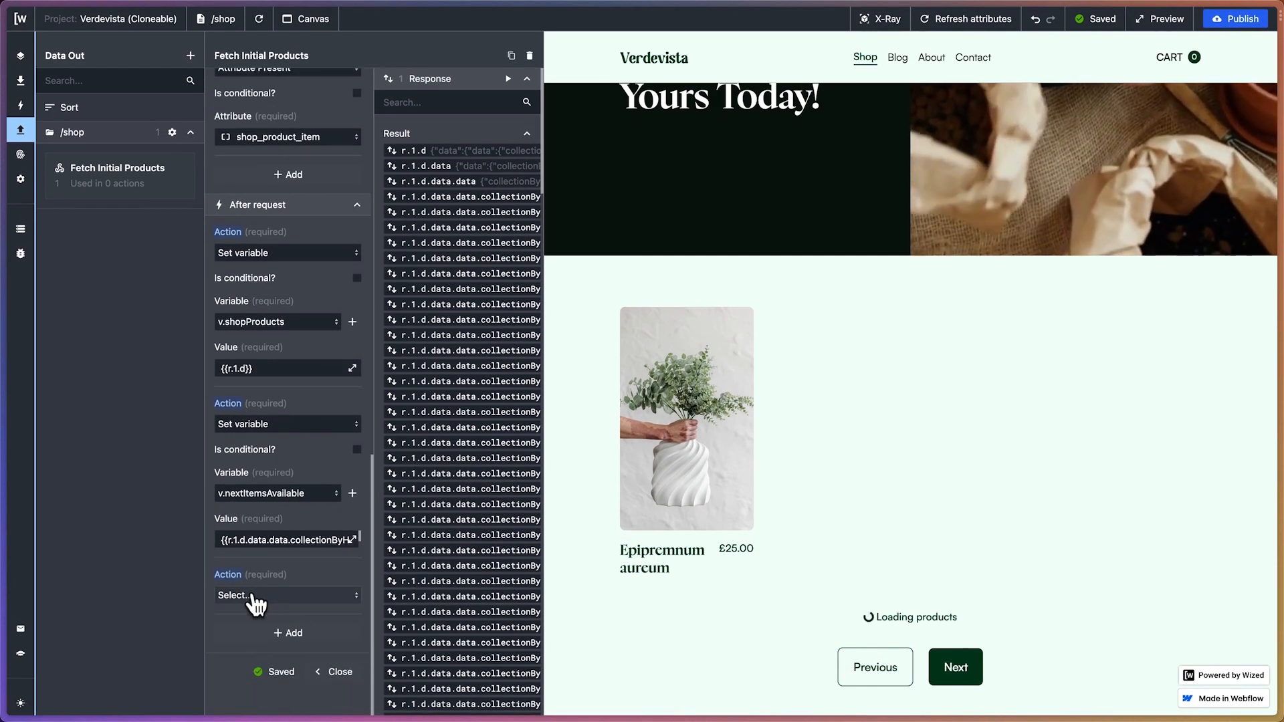
{"action": "left_click", "coordinate": [254, 597]}
{"action": "left_click", "coordinate": [307, 583]}
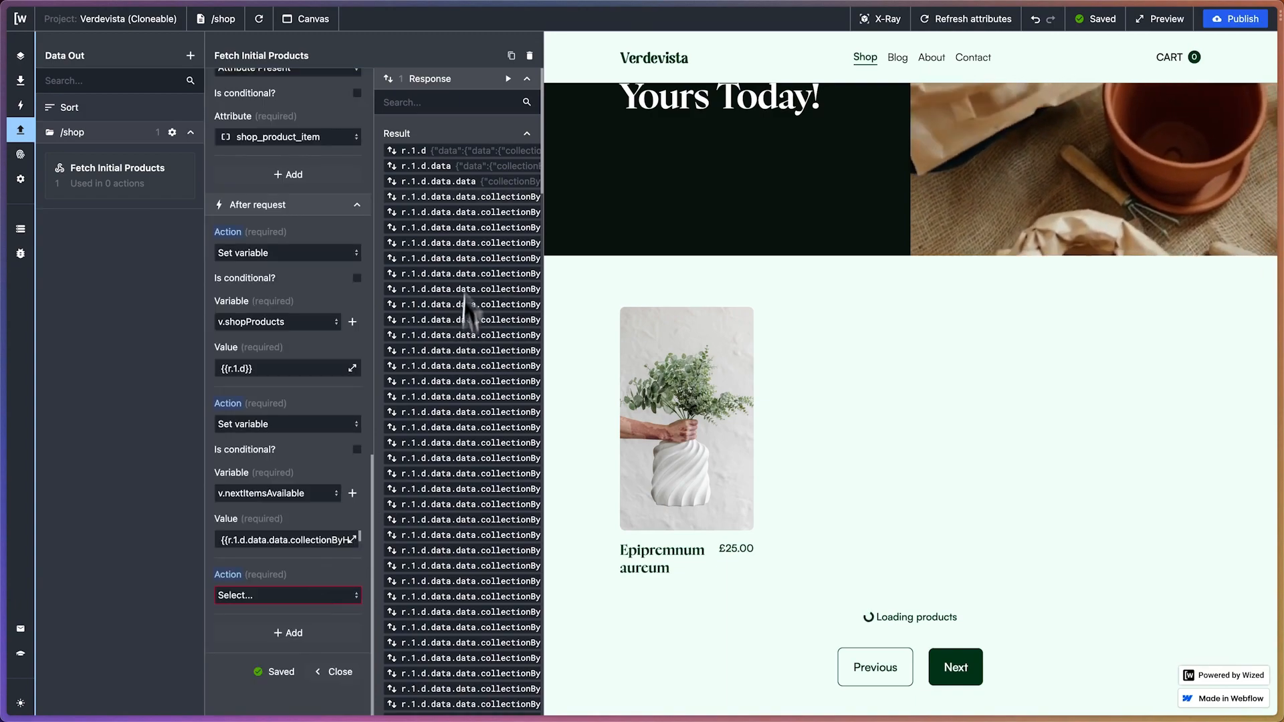
{"action": "scroll", "coordinate": [457, 189], "scroll_direction": "right", "scroll_amount": 5}
{"action": "scroll", "coordinate": [457, 189], "scroll_direction": "right", "scroll_amount": 1}
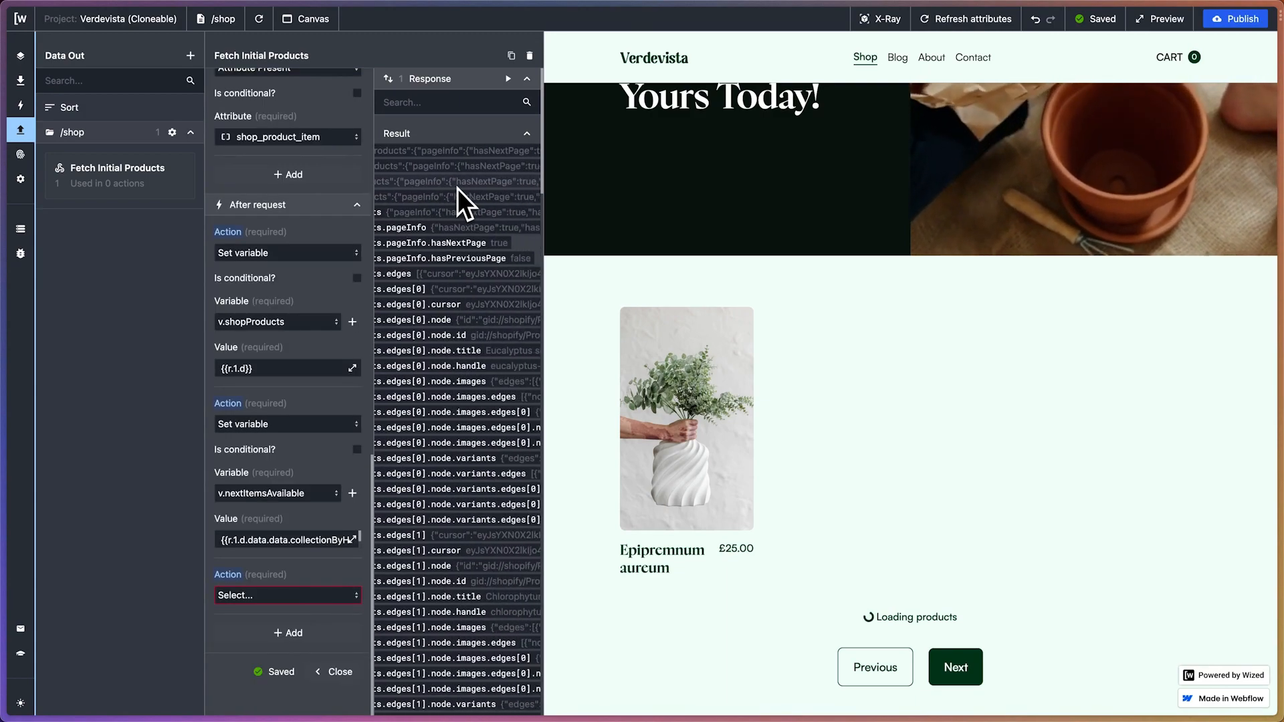
{"action": "left_click_drag", "start_coordinate": [499, 259], "coordinate": [418, 270]}
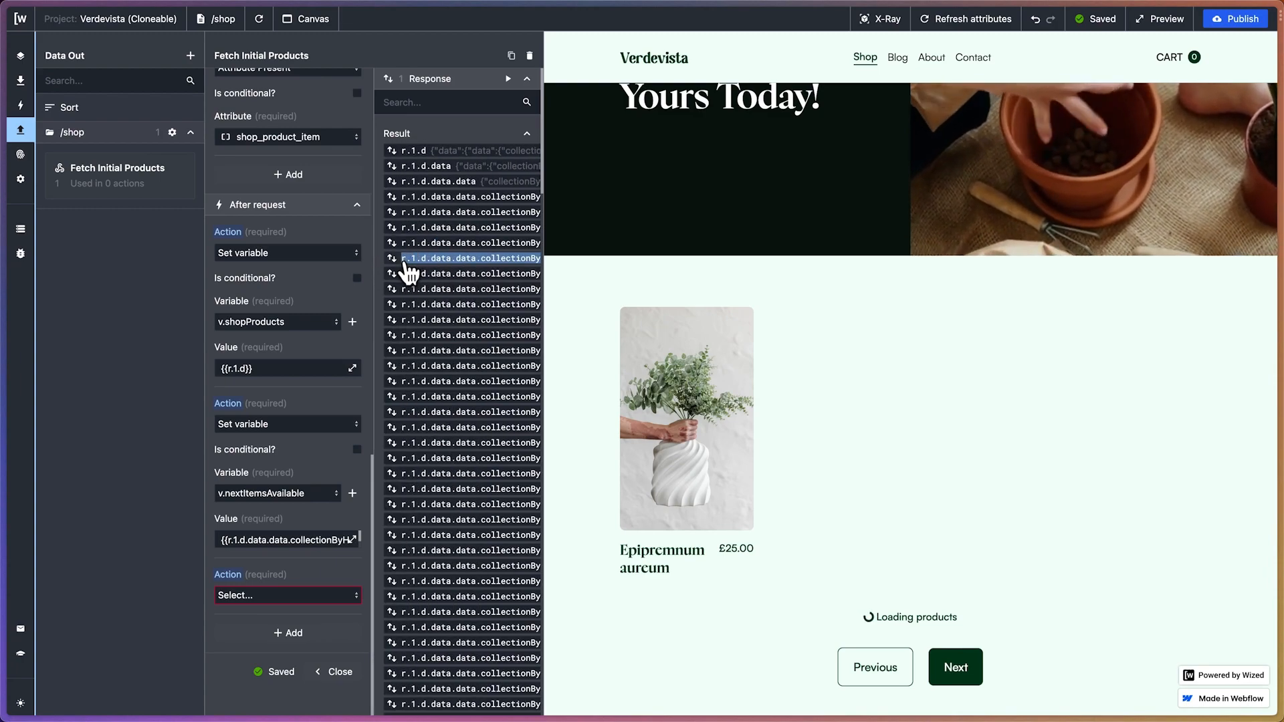
Make the third after-request action a Set variable action and create a variable named prevItemsAvailable without an initial value
{"action": "left_click", "coordinate": [327, 596]}
{"action": "left_click", "coordinate": [267, 659]}
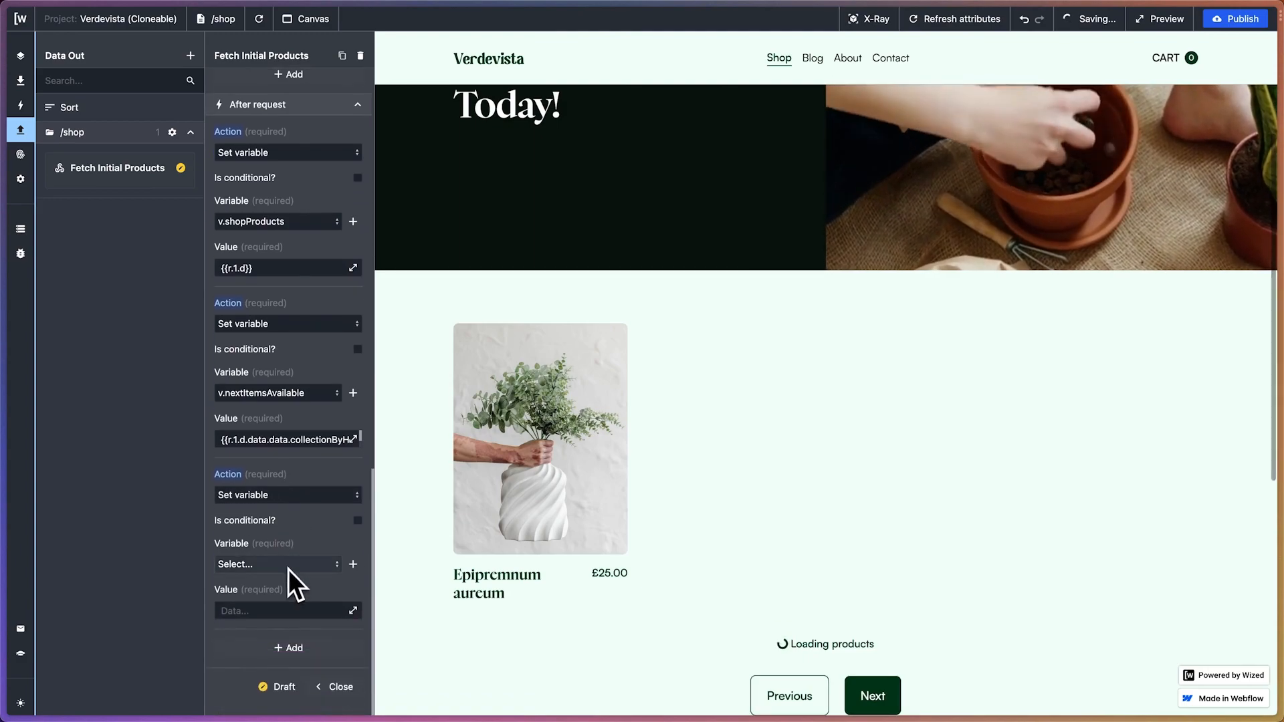
{"action": "left_click", "coordinate": [347, 564]}
{"action": "left_click", "coordinate": [334, 560]}
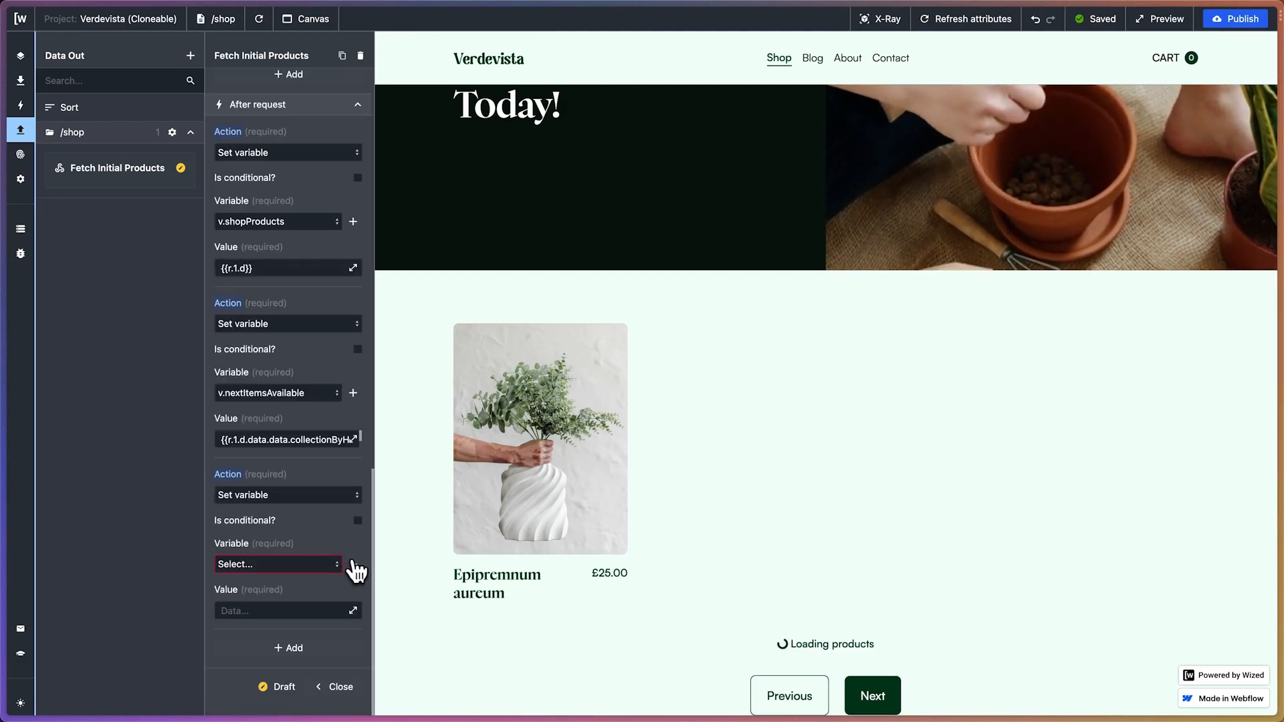
{"action": "left_click", "coordinate": [353, 563]}
{"action": "left_click", "coordinate": [424, 107]}
{"action": "type", "text": "p"}
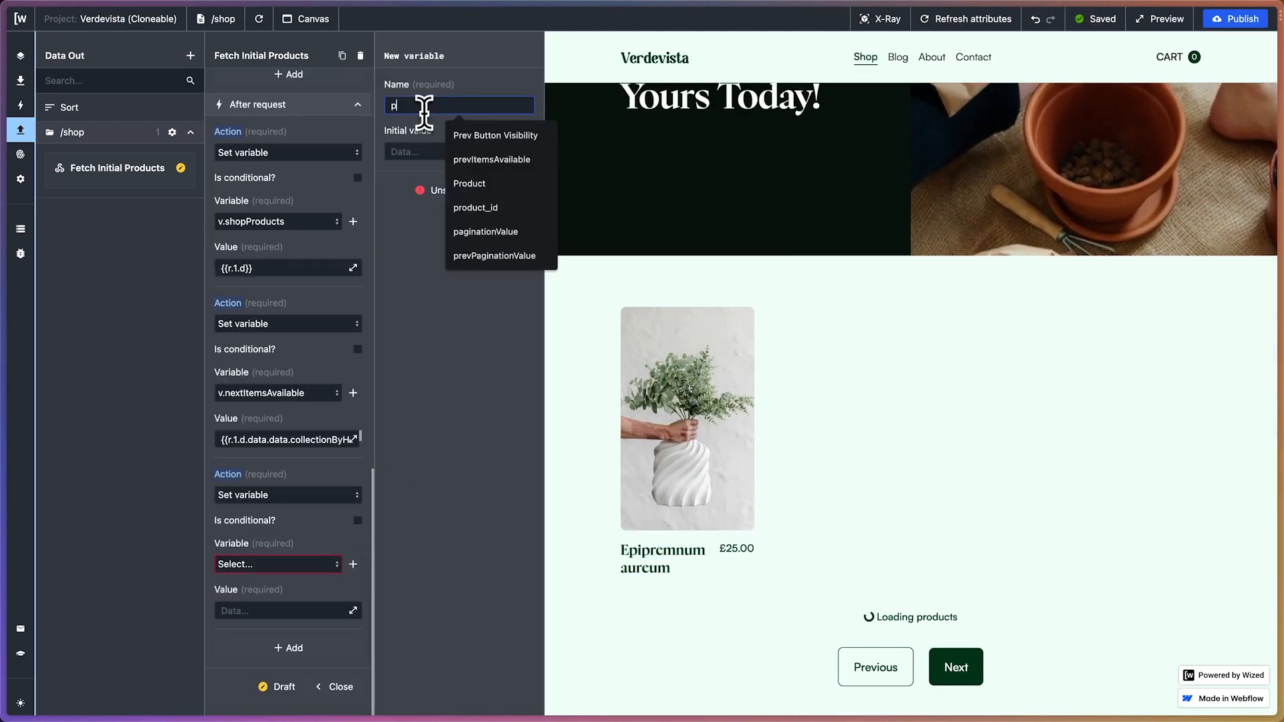
{"action": "type", "text": "revItems"}
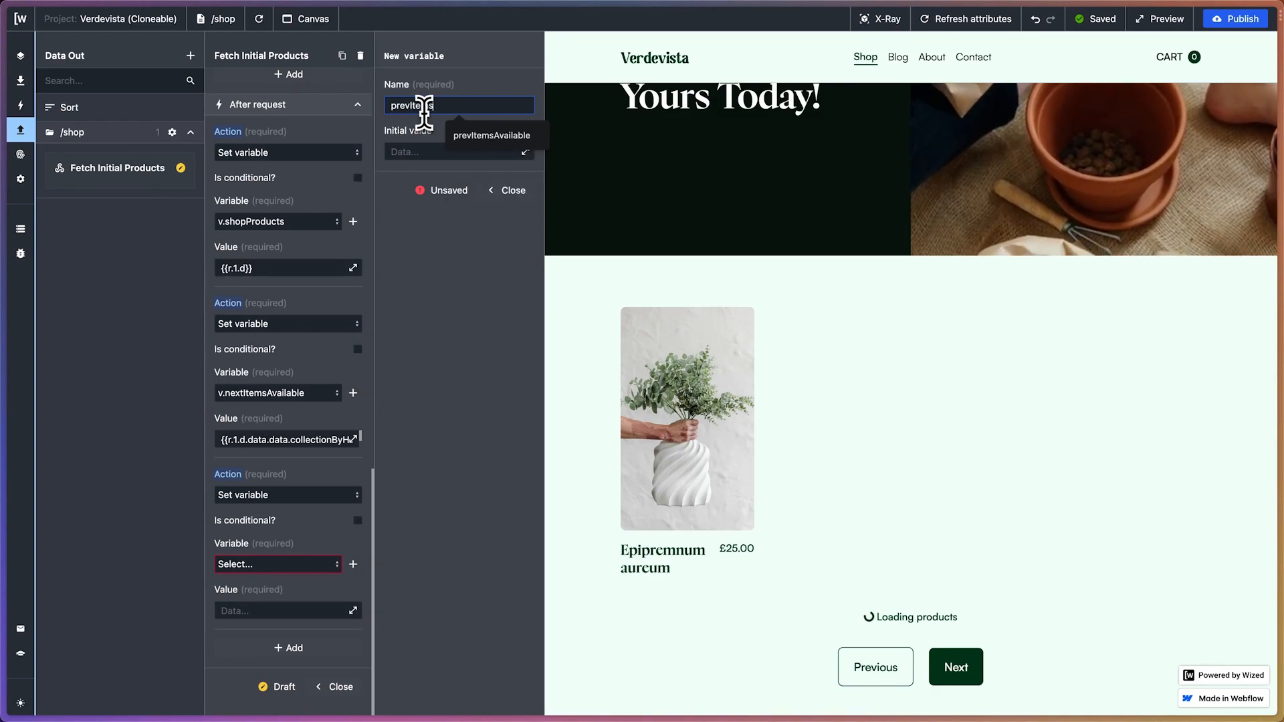
{"action": "type", "text": "Available"}
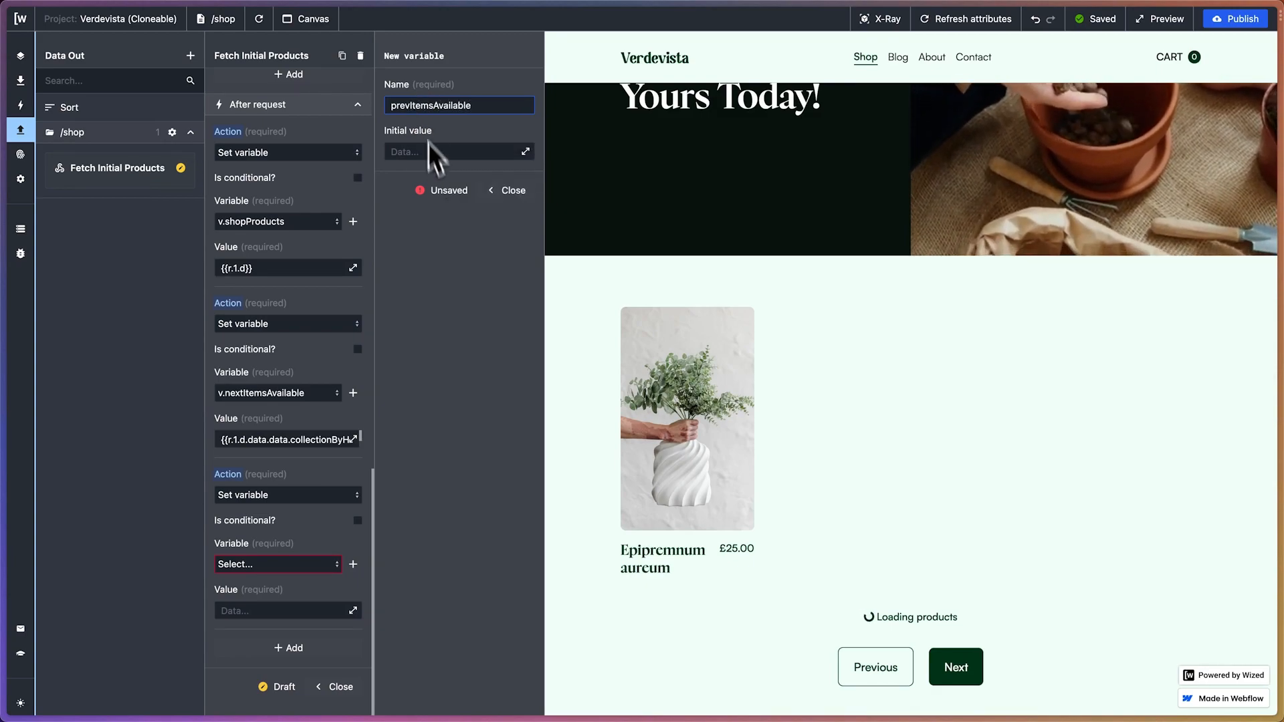
{"action": "key", "text": "Return"}
{"action": "left_click", "coordinate": [518, 192]}
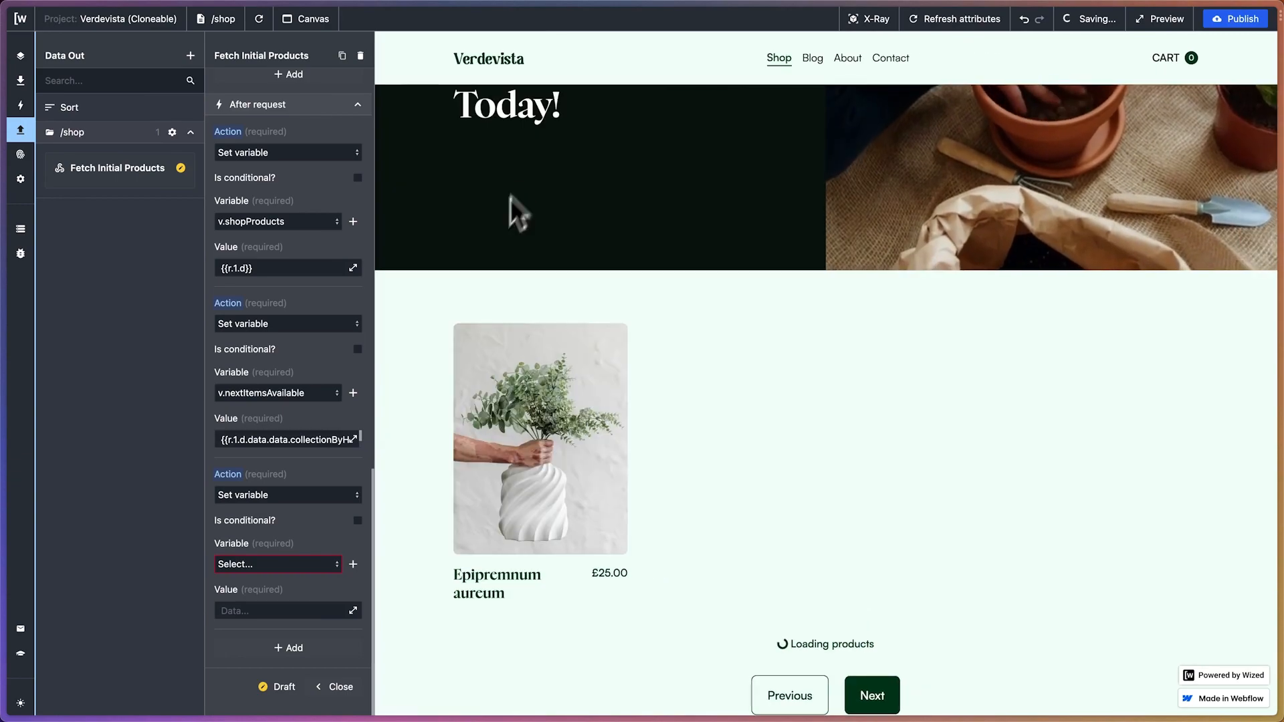
Have the third after-request action set v.prevItemsAvailable to {{r.1.d.data.data.collectionByHandle.products.pageInfo.hasPreviousPage}}
{"action": "left_click", "coordinate": [321, 566]}
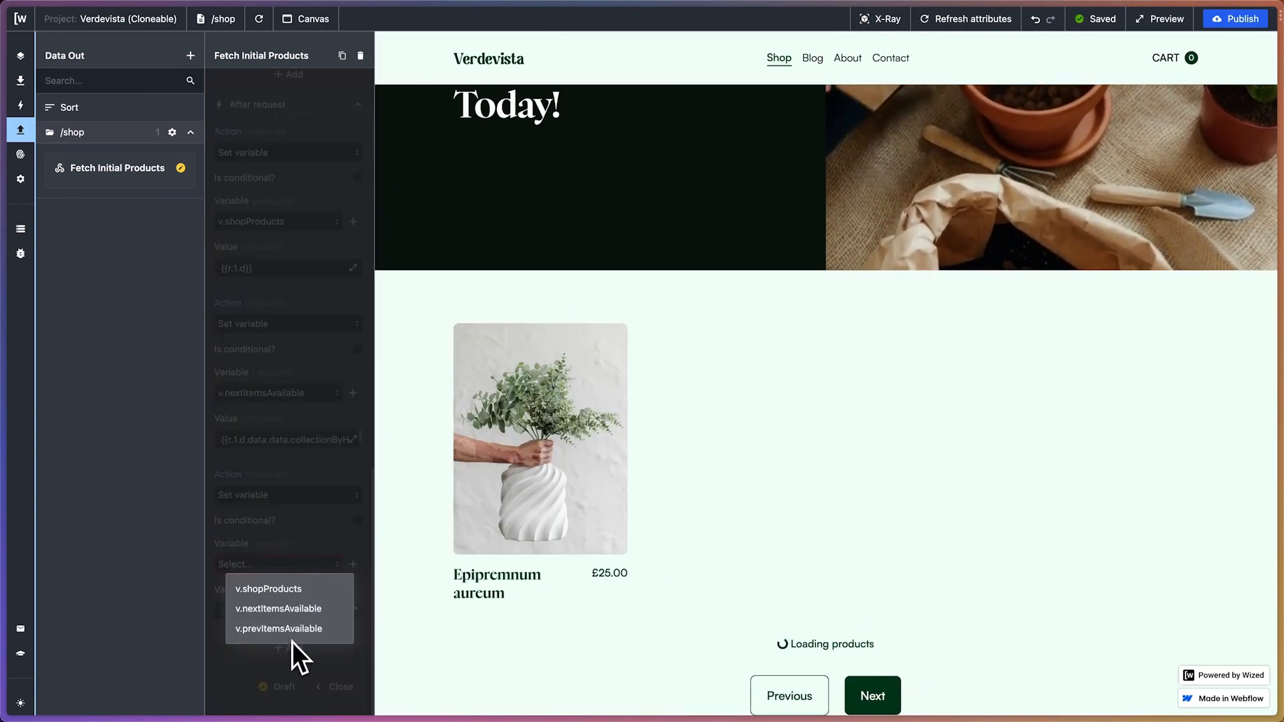
{"action": "left_click", "coordinate": [293, 629]}
{"action": "left_click", "coordinate": [344, 611]}
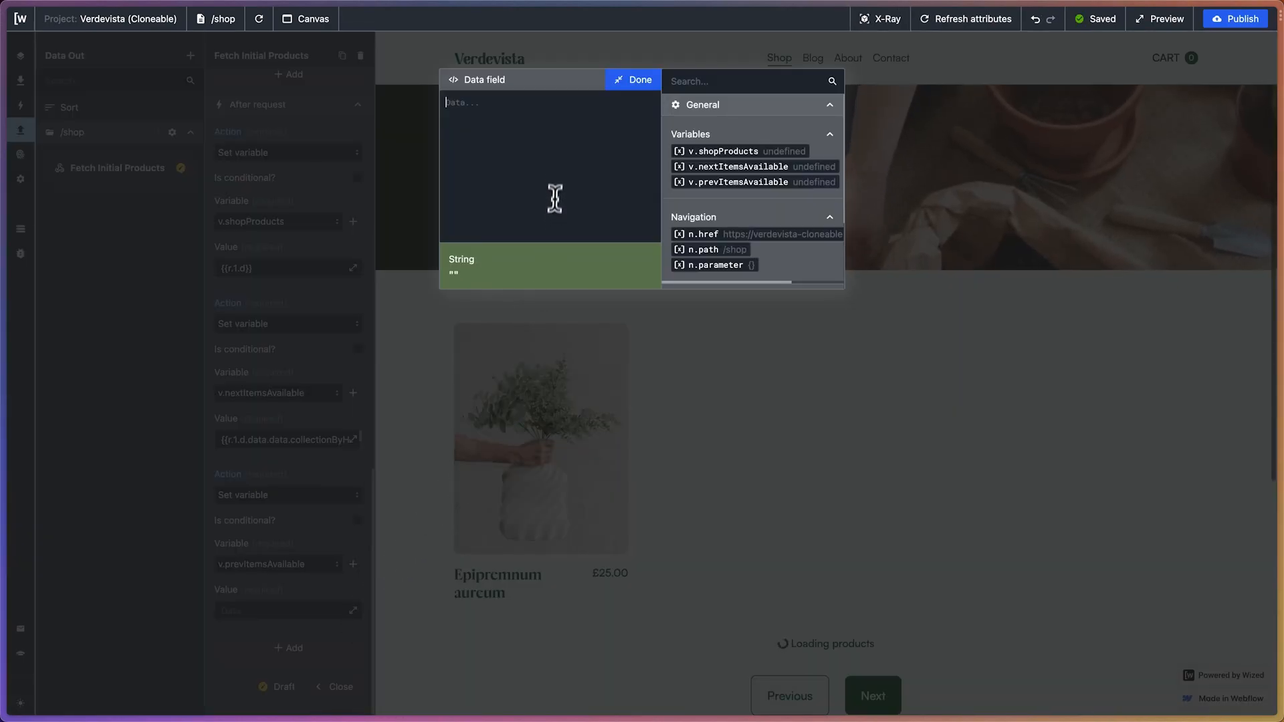
{"action": "type", "text": "{{}}"}
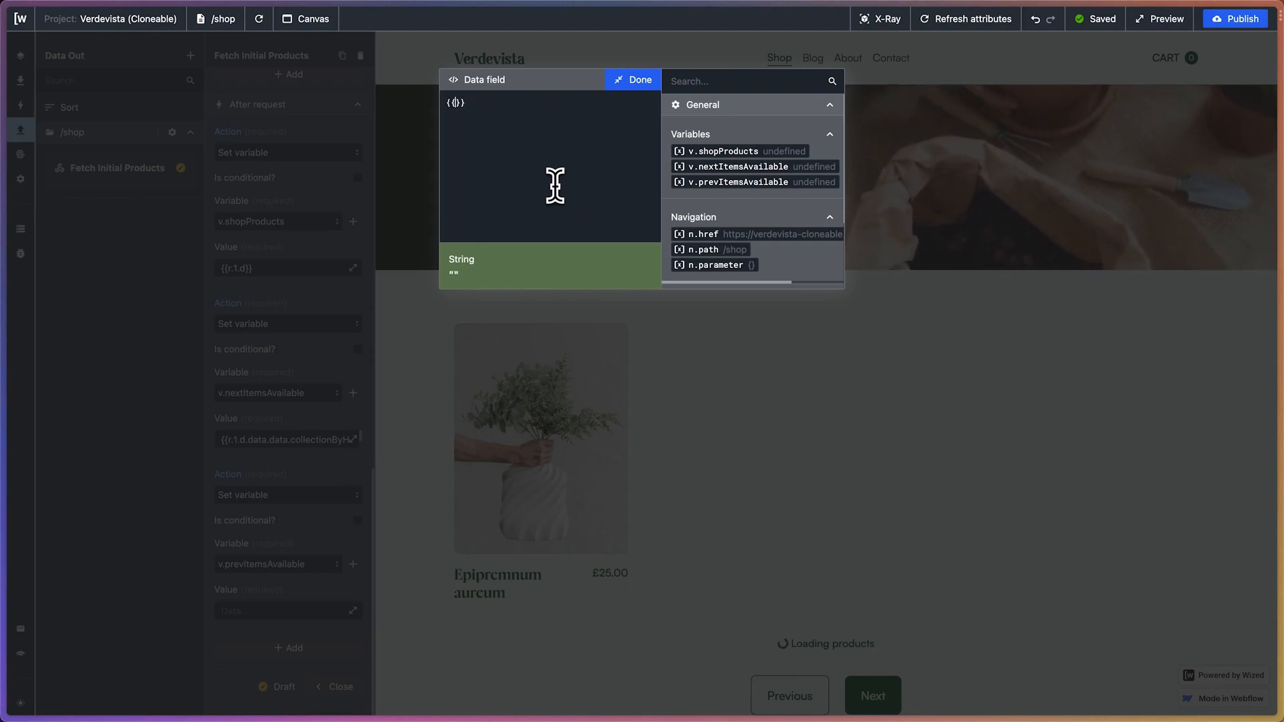
{"action": "type", "text": "r.1.d.data.data.collectionByHandle.products.pageInfo.hasPreviousPage"}
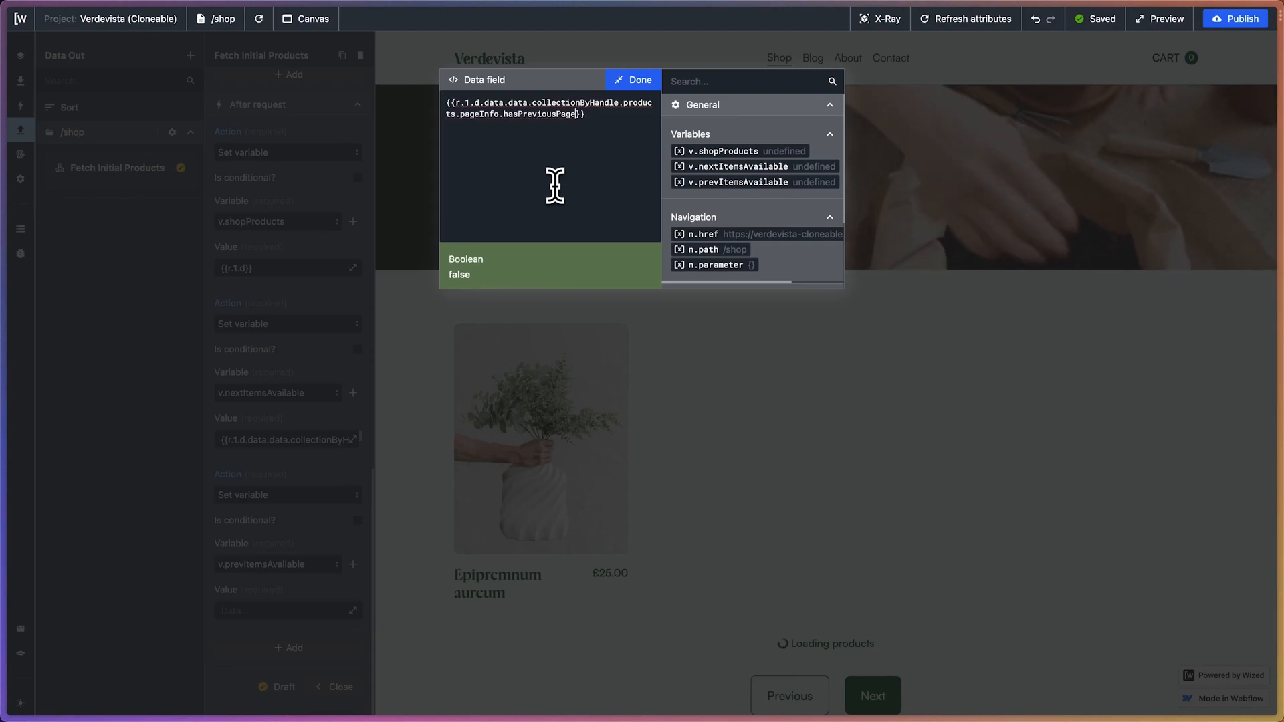
{"action": "left_click", "coordinate": [640, 79]}
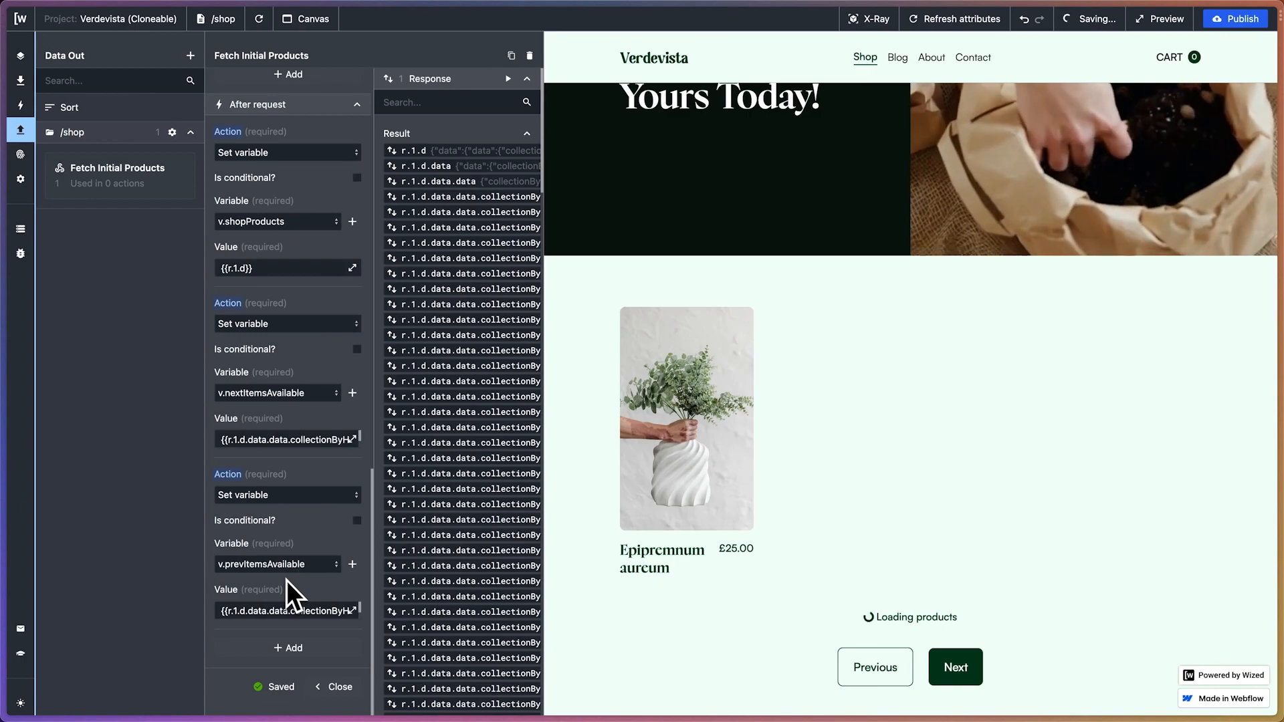
{"action": "scroll", "coordinate": [286, 580], "scroll_direction": "down", "scroll_amount": 1}
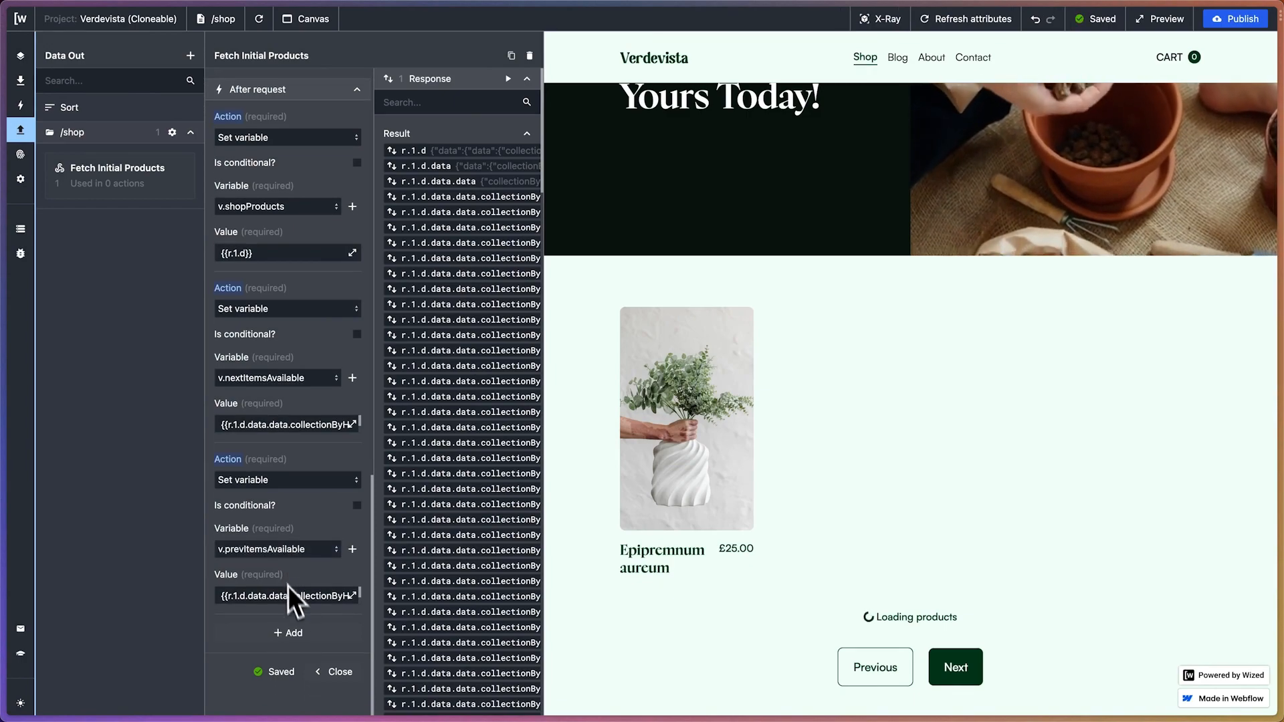
{"action": "left_click", "coordinate": [290, 634]}
{"action": "scroll", "coordinate": [293, 575], "scroll_direction": "down", "scroll_amount": 2}
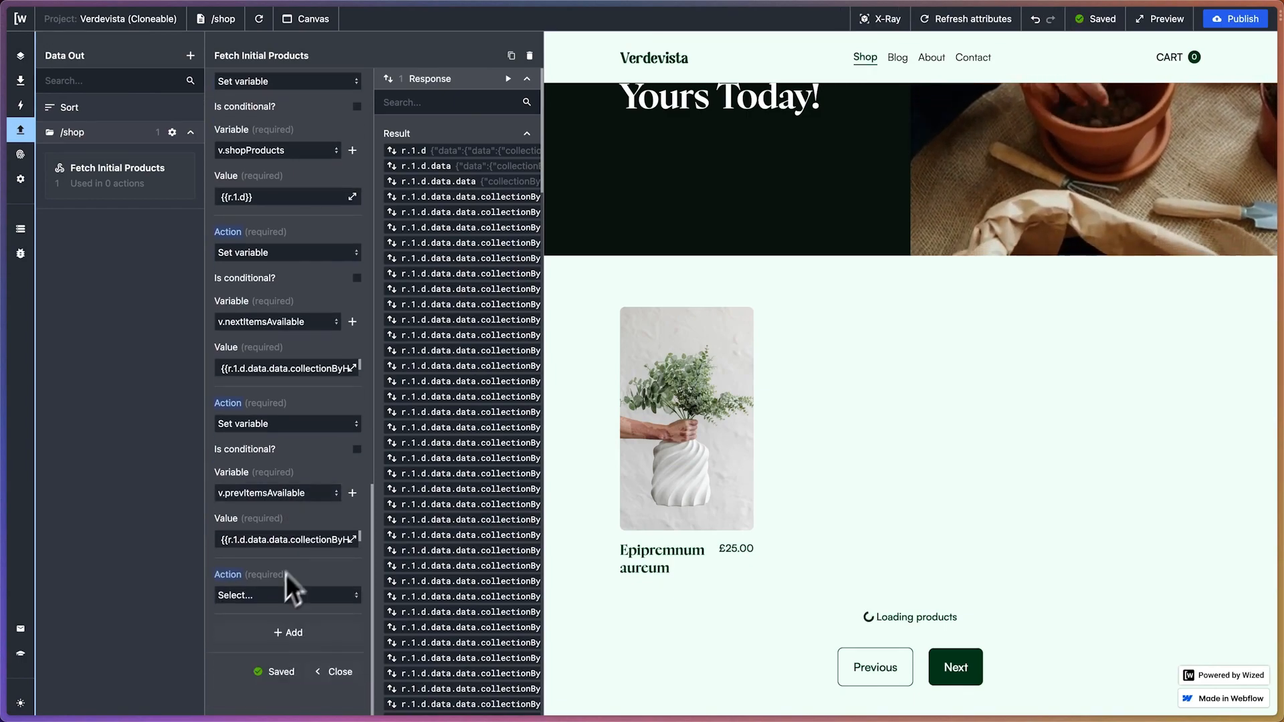
{"action": "left_click", "coordinate": [291, 593]}
{"action": "left_click", "coordinate": [277, 659]}
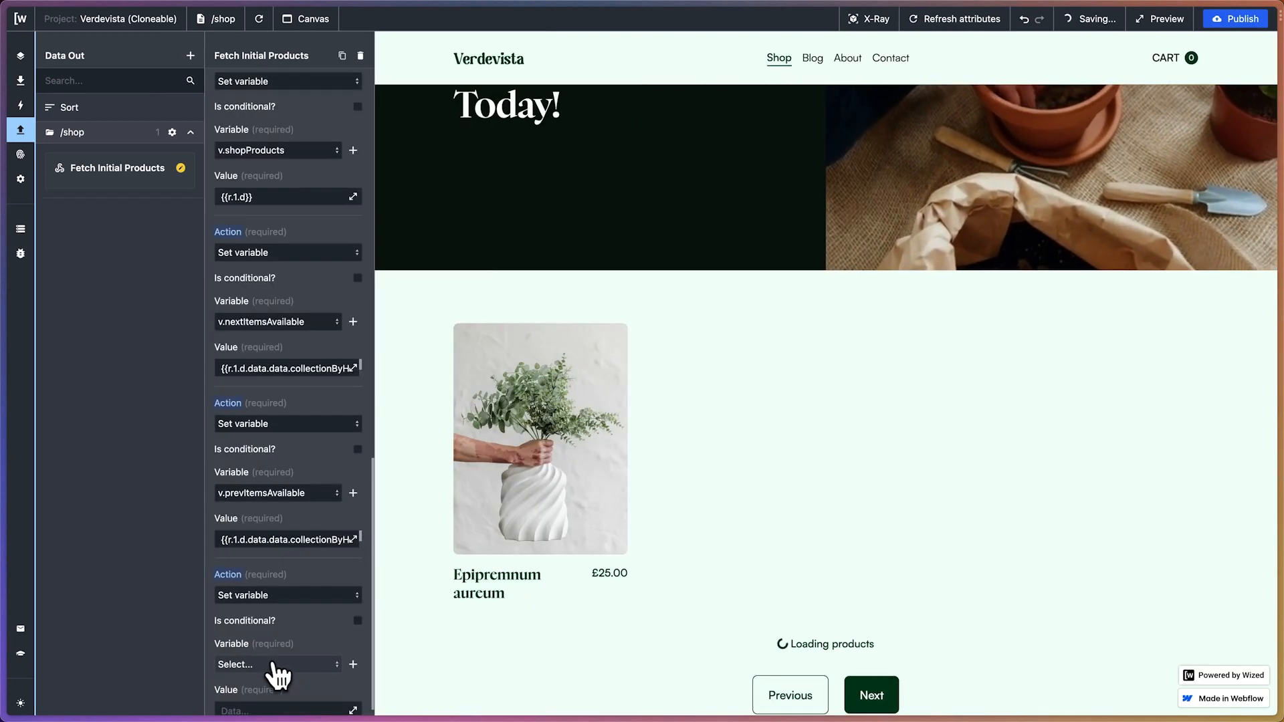
{"action": "left_click", "coordinate": [258, 596]}
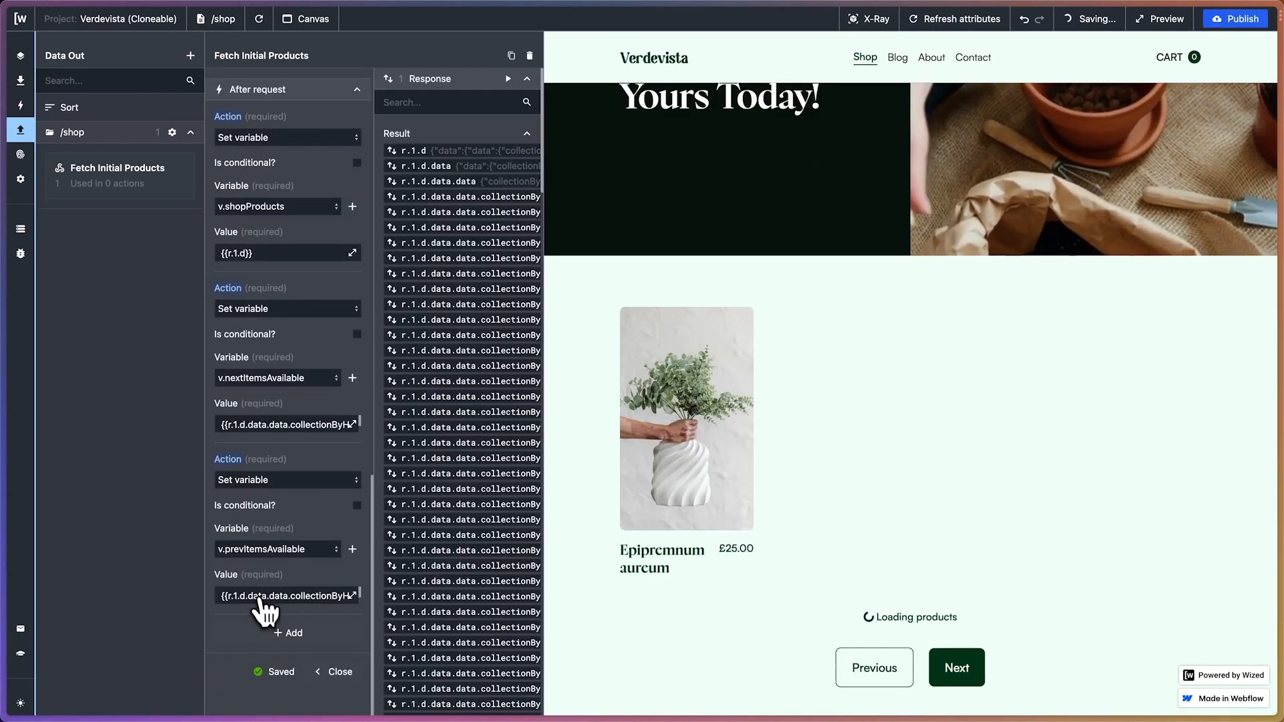
Examine the product edges and their cursor entries in the request's response results
{"action": "scroll", "coordinate": [459, 194], "scroll_direction": "right", "scroll_amount": 2}
{"action": "scroll", "coordinate": [459, 194], "scroll_direction": "right", "scroll_amount": 3}
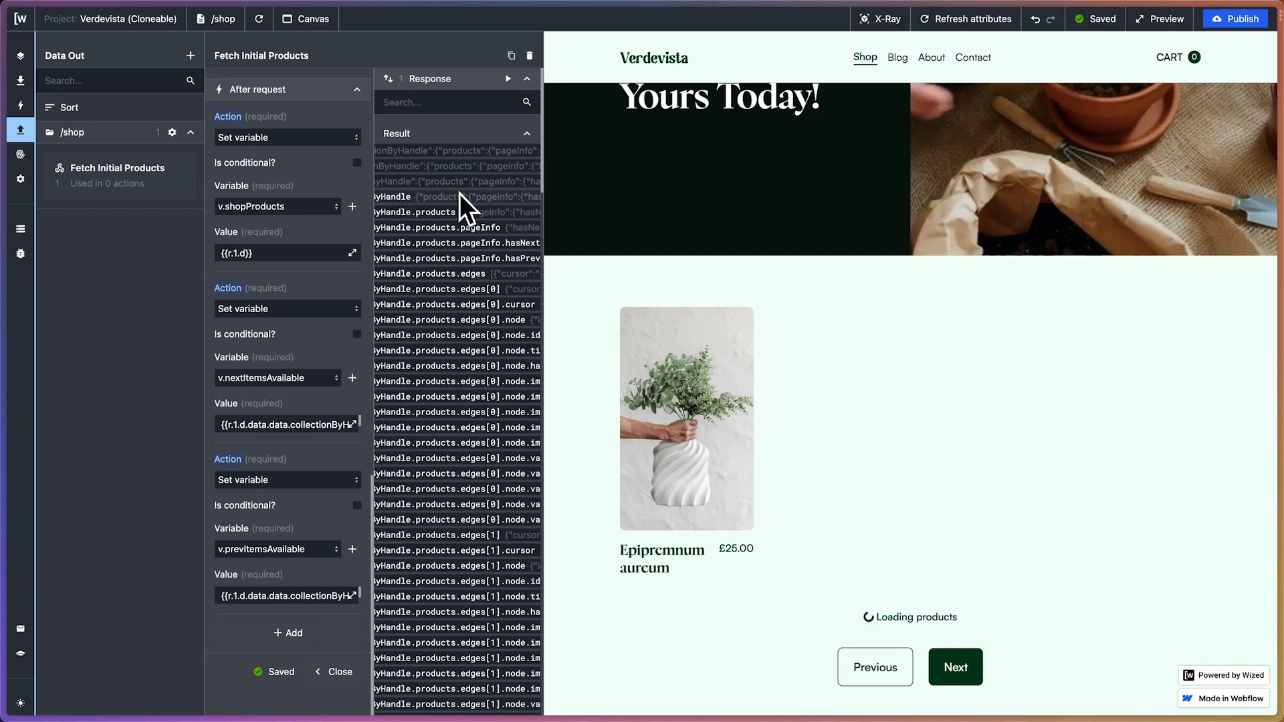
{"action": "scroll", "coordinate": [439, 311], "scroll_direction": "right", "scroll_amount": 10}
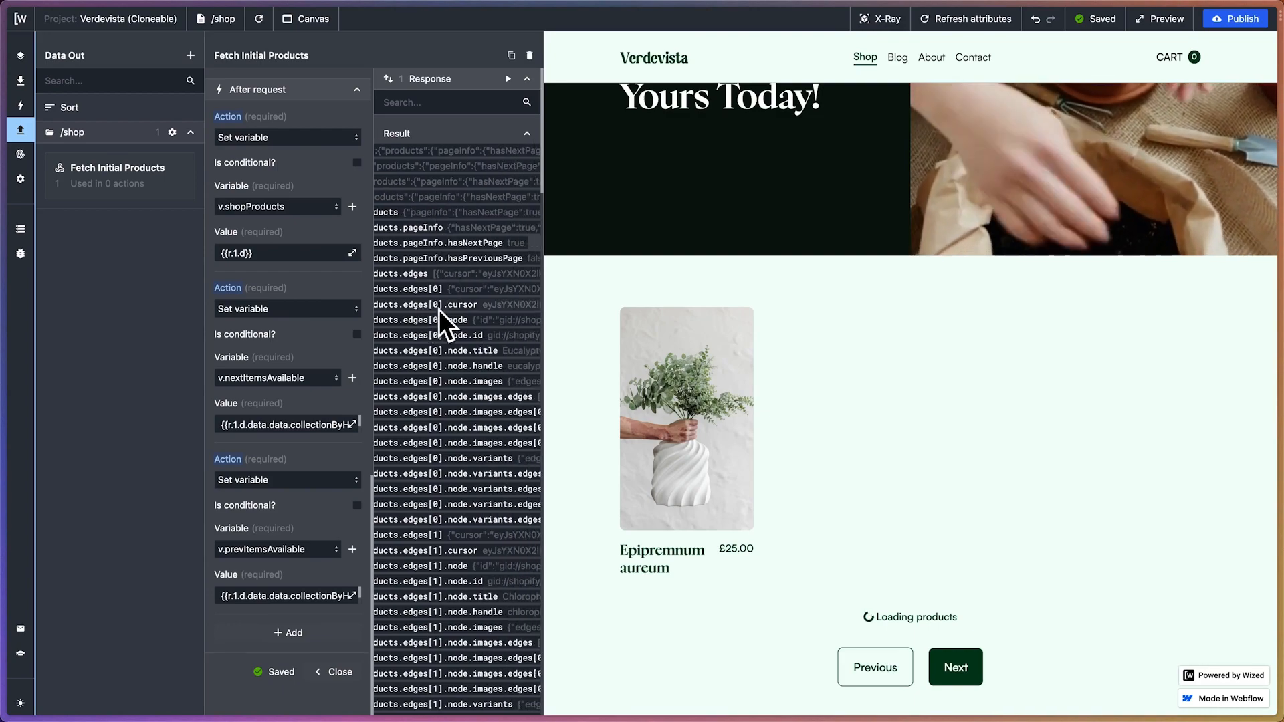
{"action": "scroll", "coordinate": [438, 311], "scroll_direction": "right", "scroll_amount": 5}
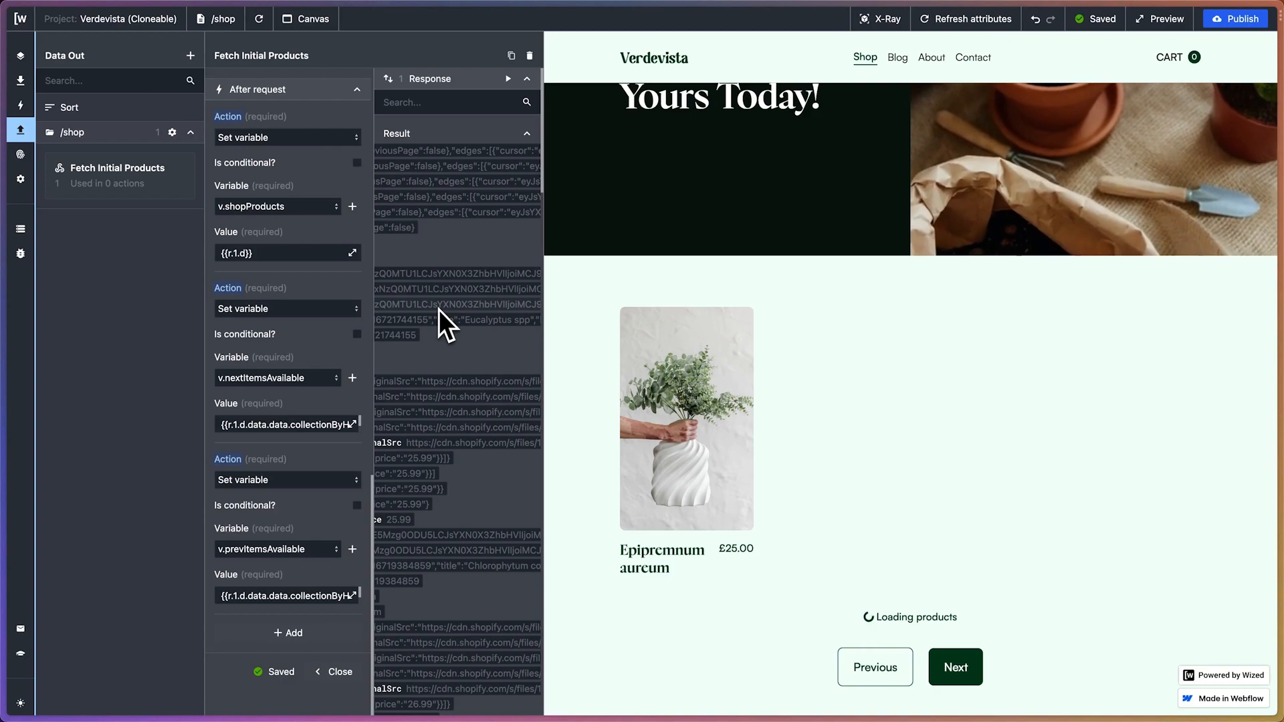
{"action": "scroll", "coordinate": [455, 278], "scroll_direction": "left", "scroll_amount": 15}
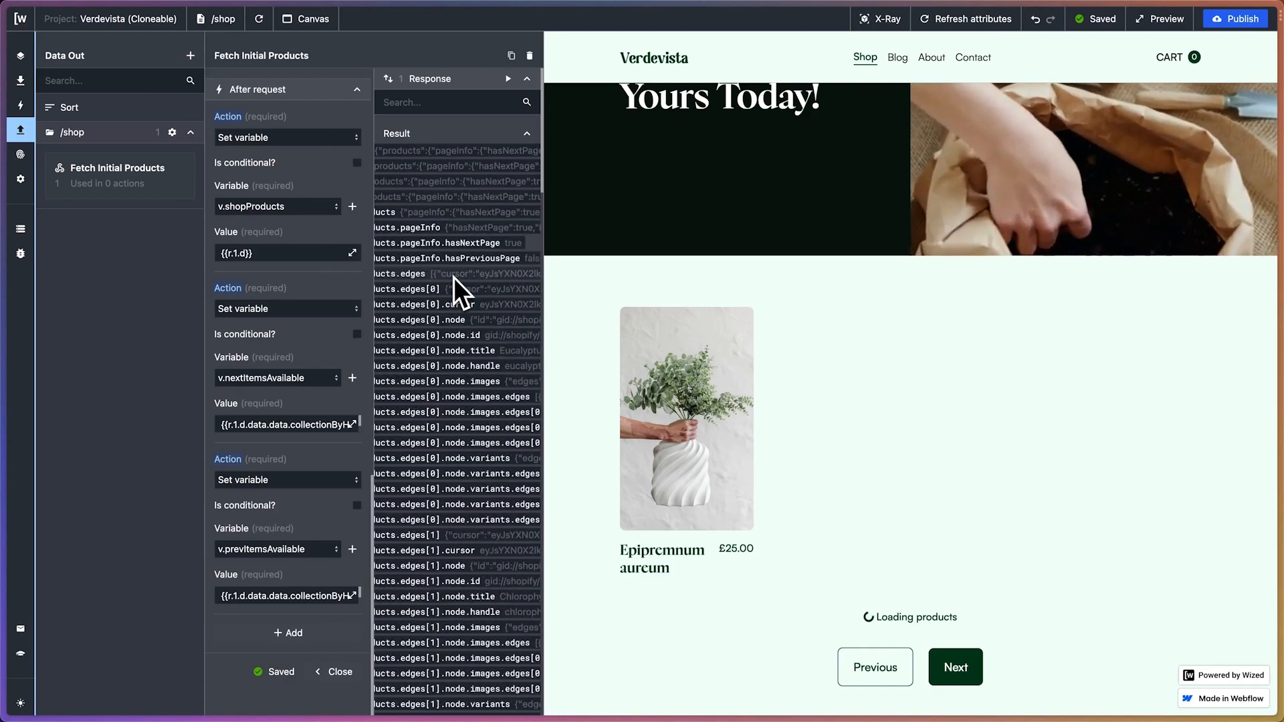
Switch to the published Verdevista site, open its Shop page and look through the first page of products
{"action": "mouse_move", "coordinate": [28, 172]}
{"action": "left_click", "coordinate": [62, 195]}
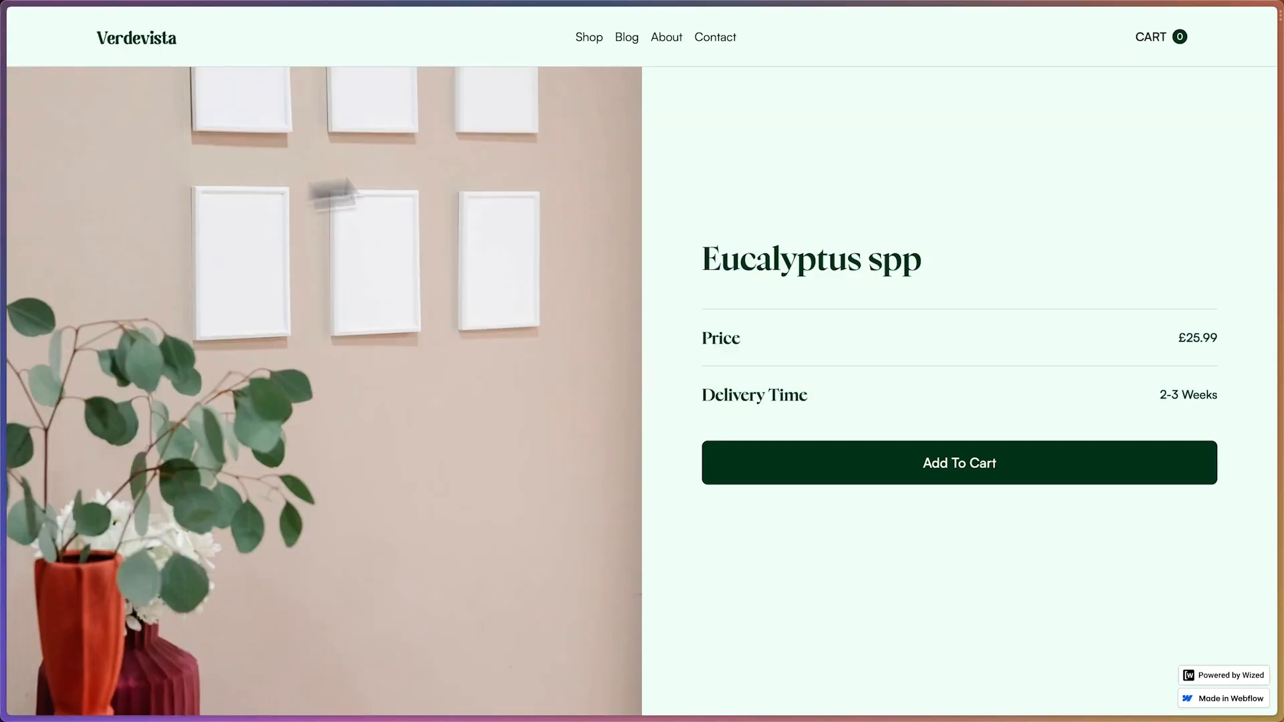
{"action": "left_click", "coordinate": [593, 38]}
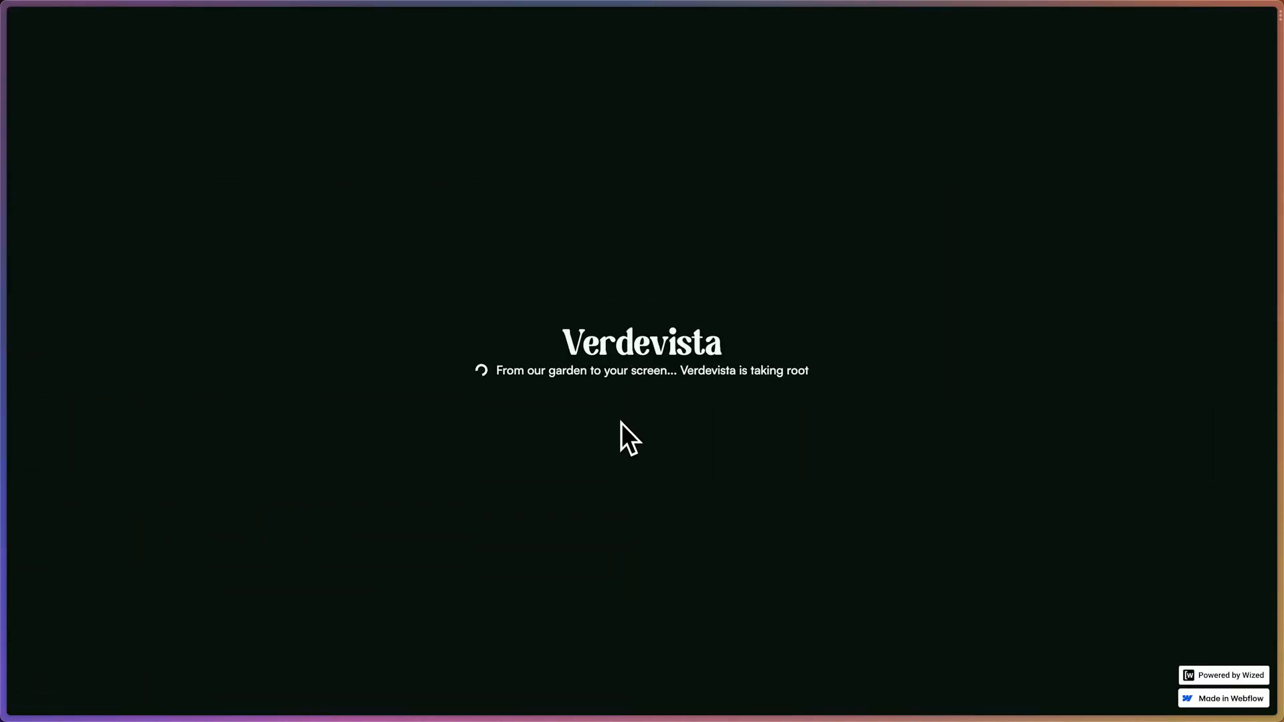
{"action": "scroll", "coordinate": [660, 424], "scroll_direction": "down", "scroll_amount": 4}
{"action": "scroll", "coordinate": [661, 423], "scroll_direction": "down", "scroll_amount": 5}
{"action": "scroll", "coordinate": [660, 424], "scroll_direction": "up", "scroll_amount": 2}
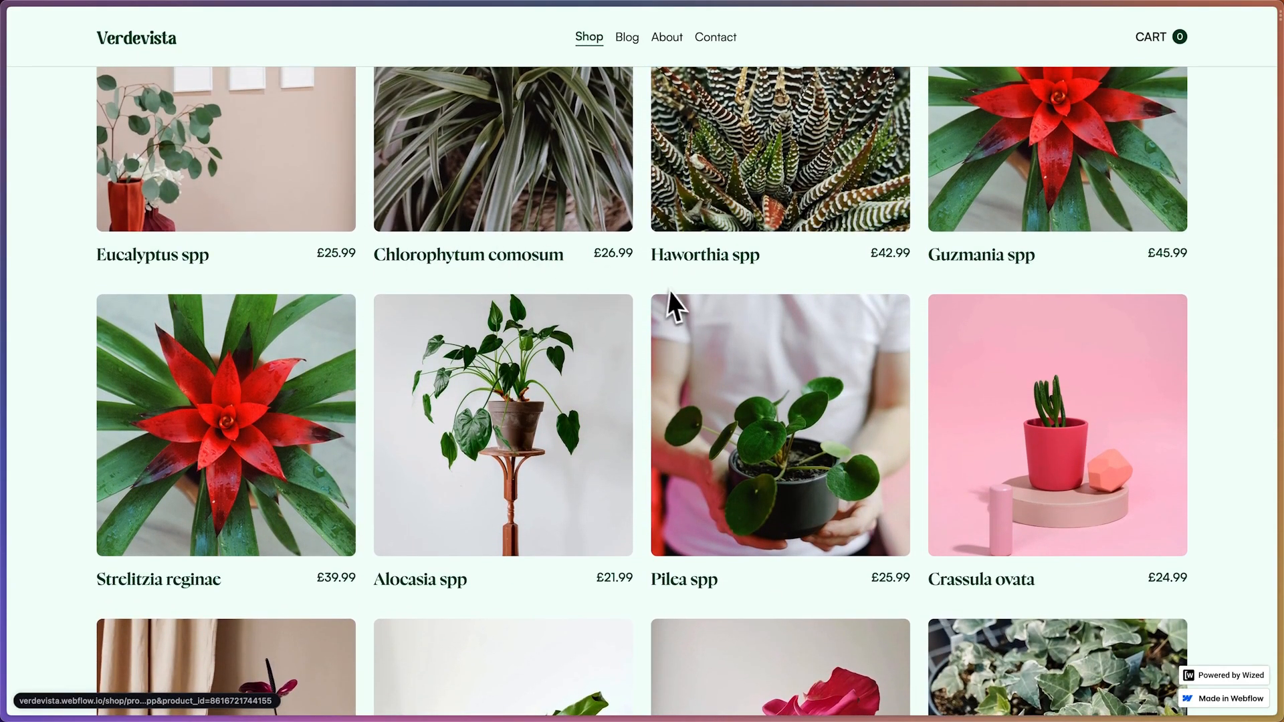
{"action": "scroll", "coordinate": [672, 301], "scroll_direction": "down", "scroll_amount": 3}
{"action": "scroll", "coordinate": [675, 292], "scroll_direction": "down", "scroll_amount": 6}
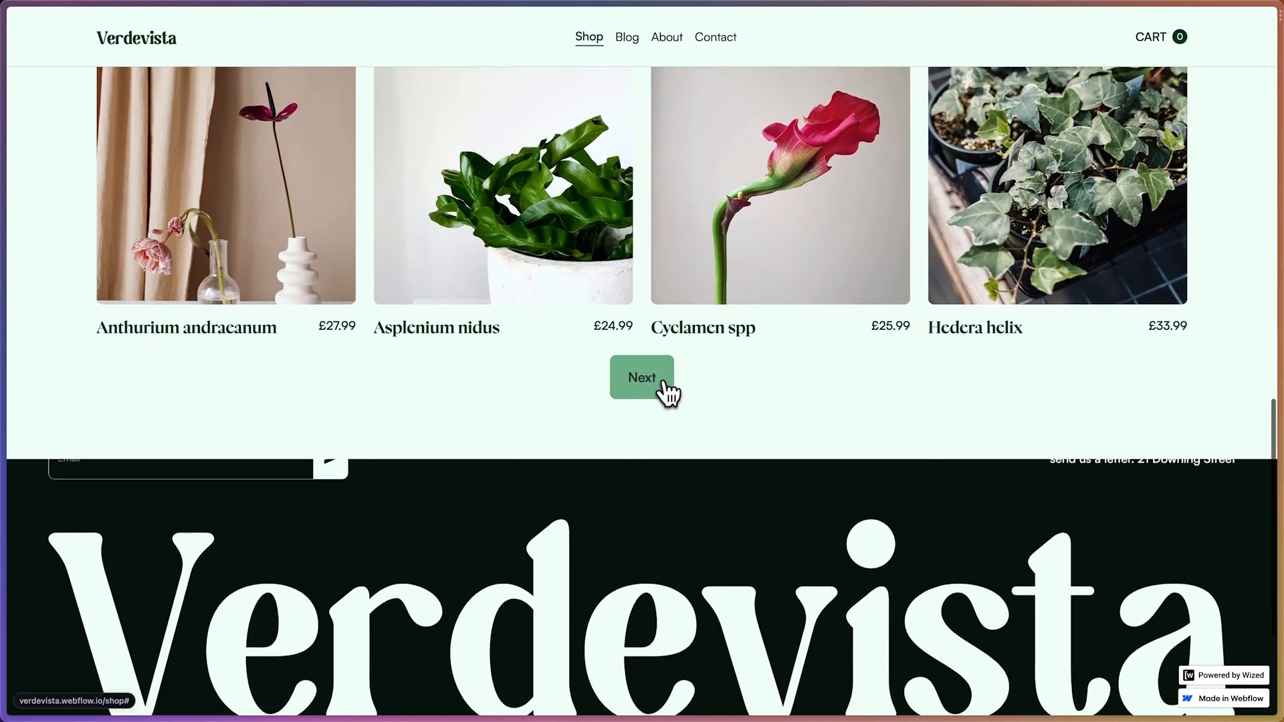
Go to the shop's next page of products and look through the plants and pagination buttons
{"action": "left_click", "coordinate": [660, 381]}
{"action": "scroll", "coordinate": [665, 399], "scroll_direction": "up", "scroll_amount": 5}
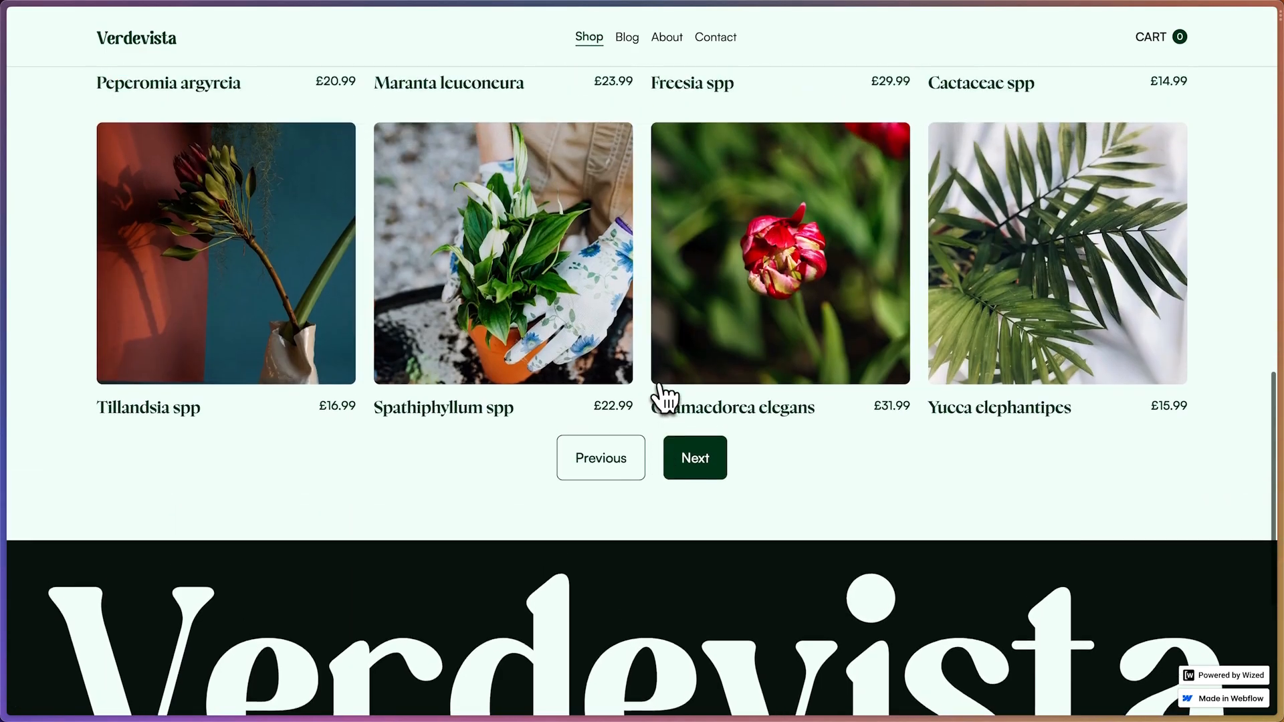
{"action": "scroll", "coordinate": [665, 399], "scroll_direction": "up", "scroll_amount": 8}
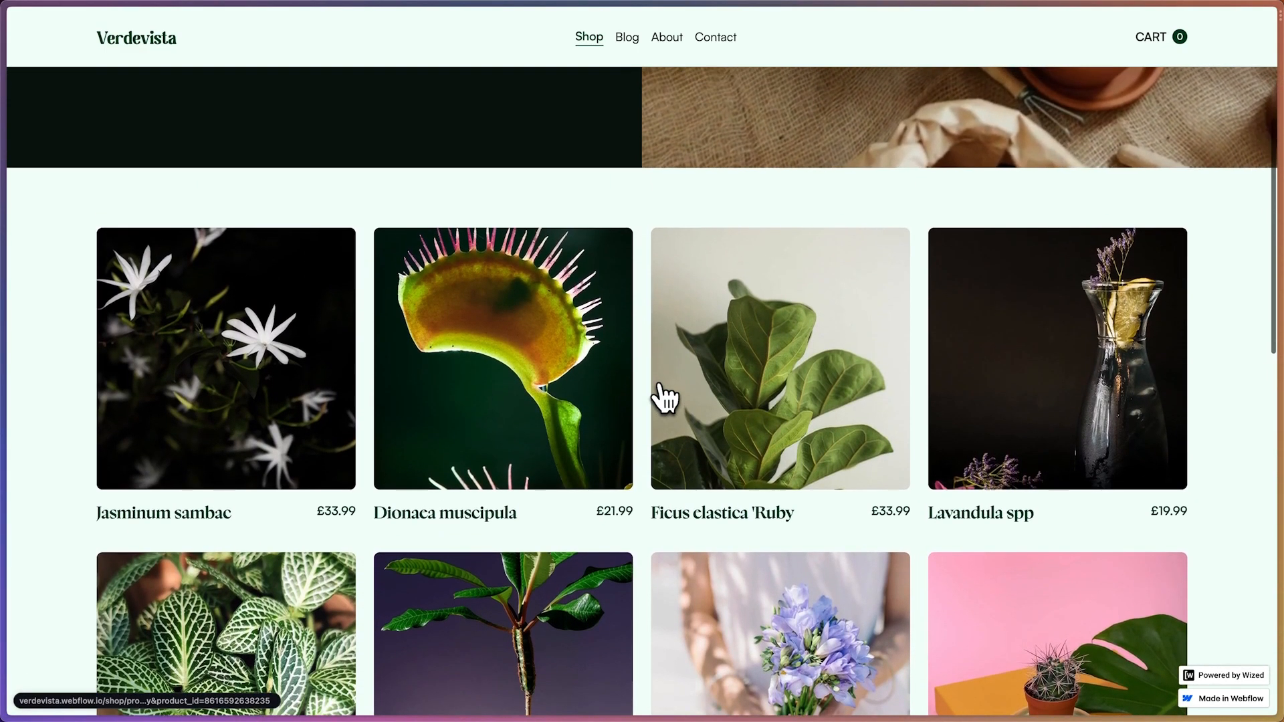
{"action": "scroll", "coordinate": [662, 395], "scroll_direction": "down", "scroll_amount": 8}
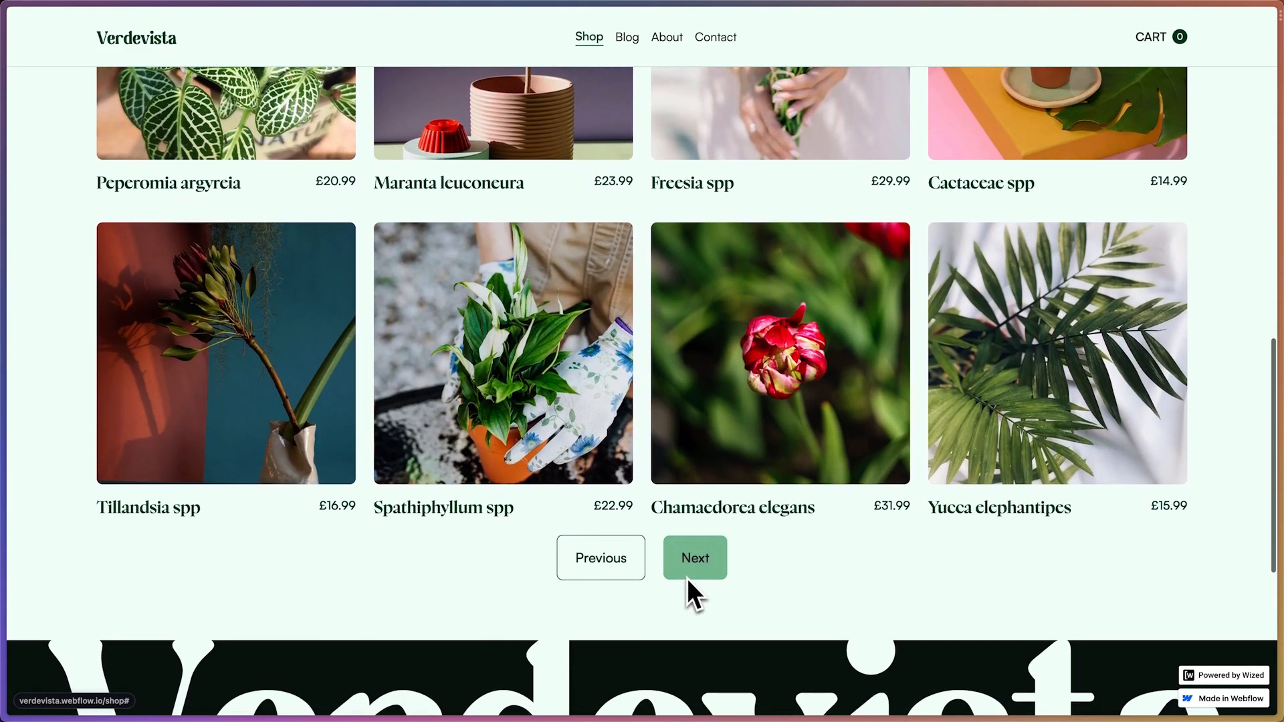
Switch back and forth between the shop's first and second product pages and compare the plants and pagination buttons
{"action": "left_click", "coordinate": [602, 567]}
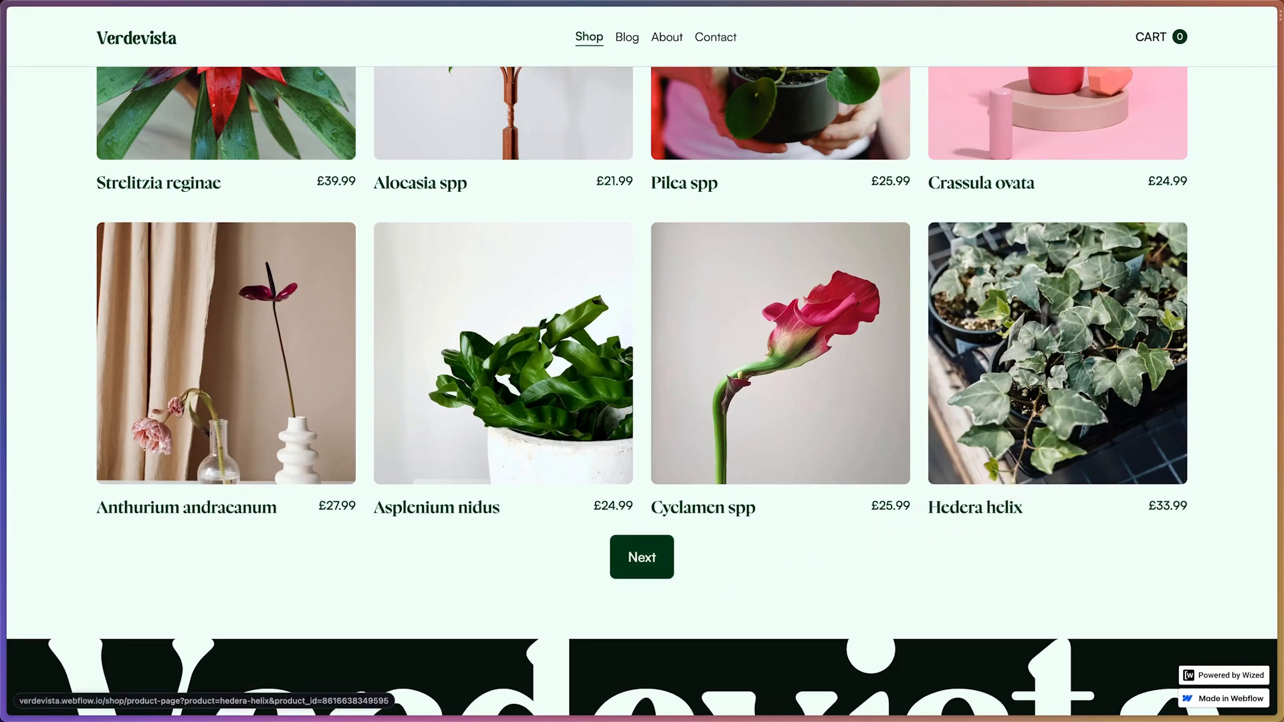
{"action": "scroll", "coordinate": [1019, 372], "scroll_direction": "up", "scroll_amount": 1}
{"action": "scroll", "coordinate": [1019, 371], "scroll_direction": "up", "scroll_amount": 1}
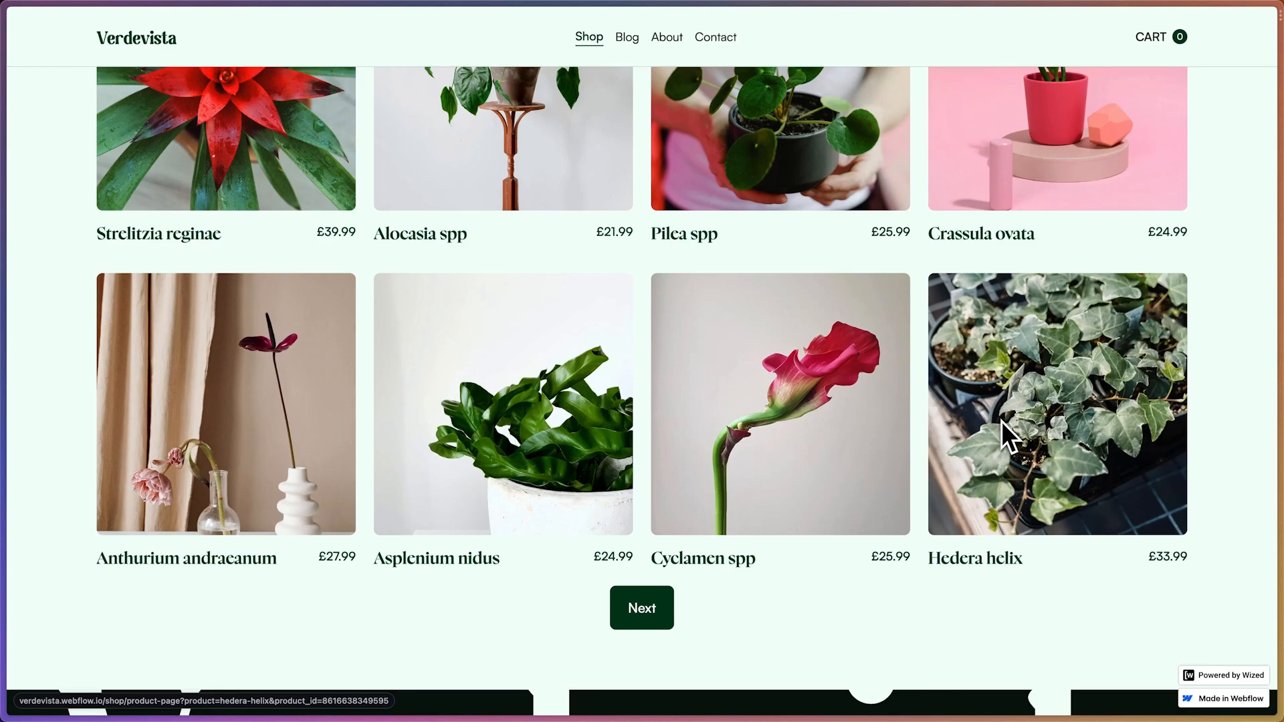
{"action": "left_click", "coordinate": [618, 608]}
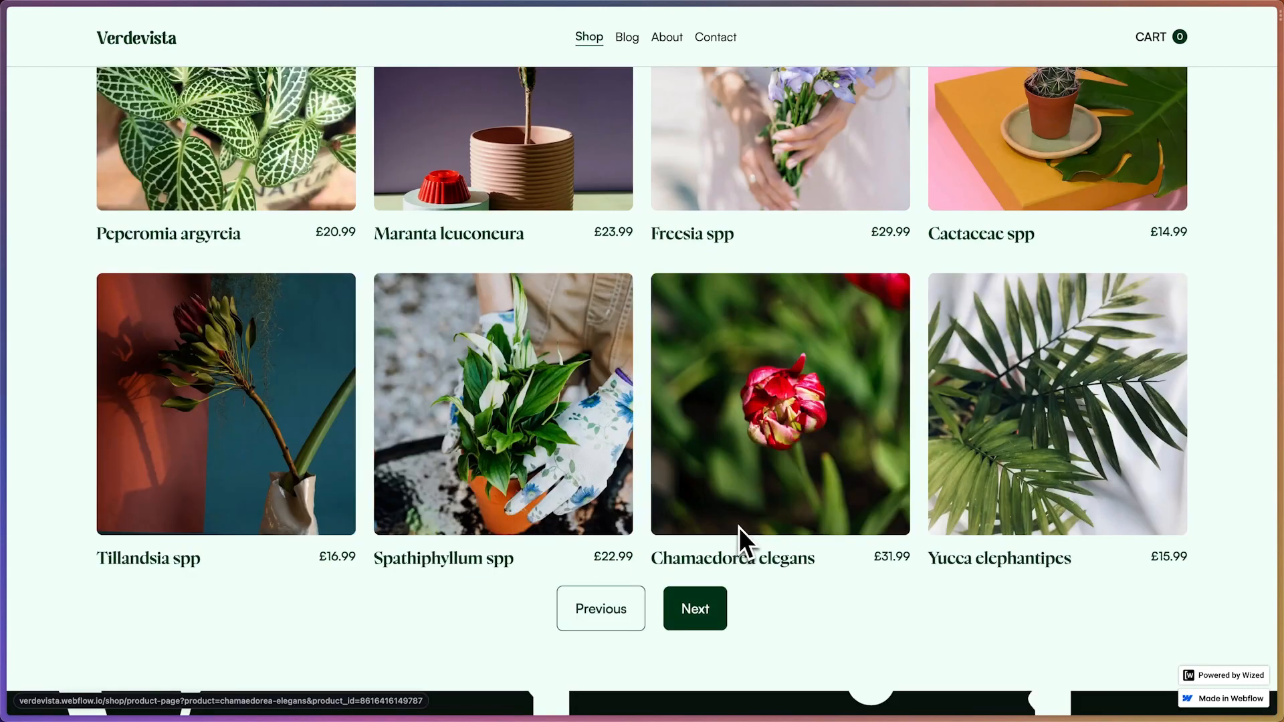
{"action": "left_click", "coordinate": [627, 611]}
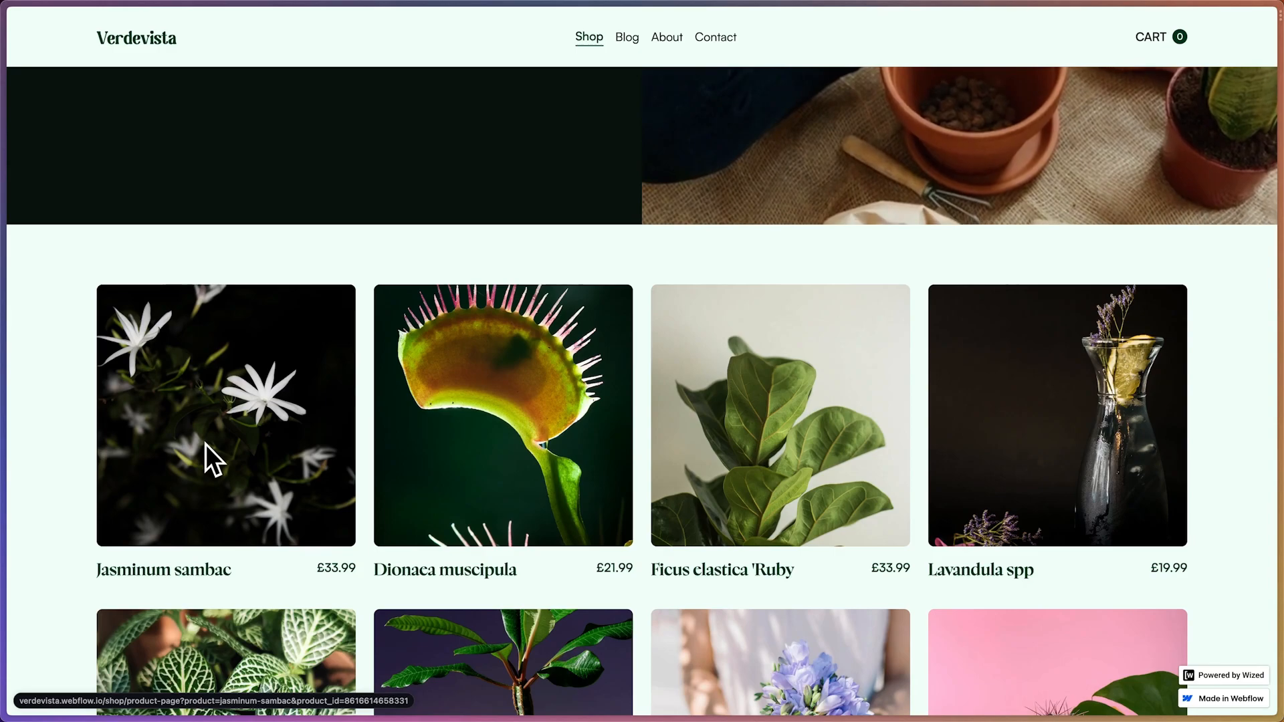
{"action": "scroll", "coordinate": [206, 444], "scroll_direction": "down", "scroll_amount": 10}
Switch back to the Verdevista (Cloneable) project in Wized and add a fourth after-request action to Fetch Initial Products
{"action": "mouse_move", "coordinate": [6, 395]}
{"action": "left_click", "coordinate": [82, 338]}
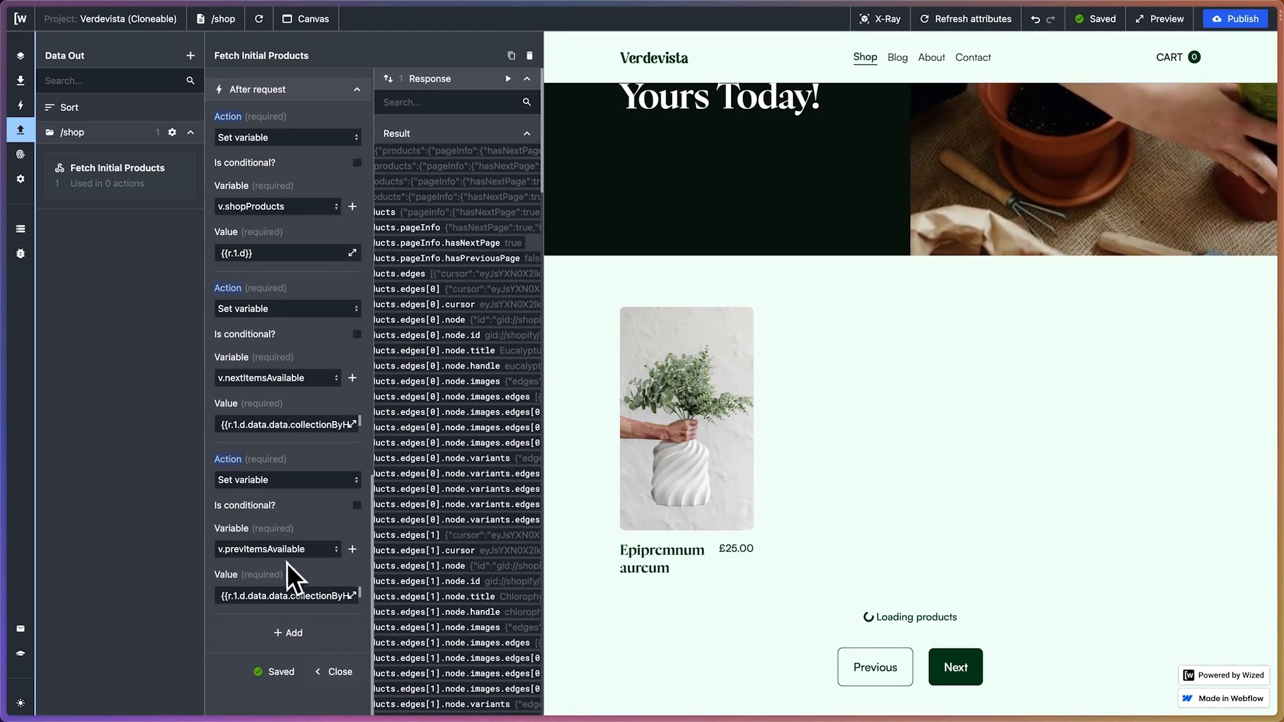
{"action": "left_click", "coordinate": [286, 641]}
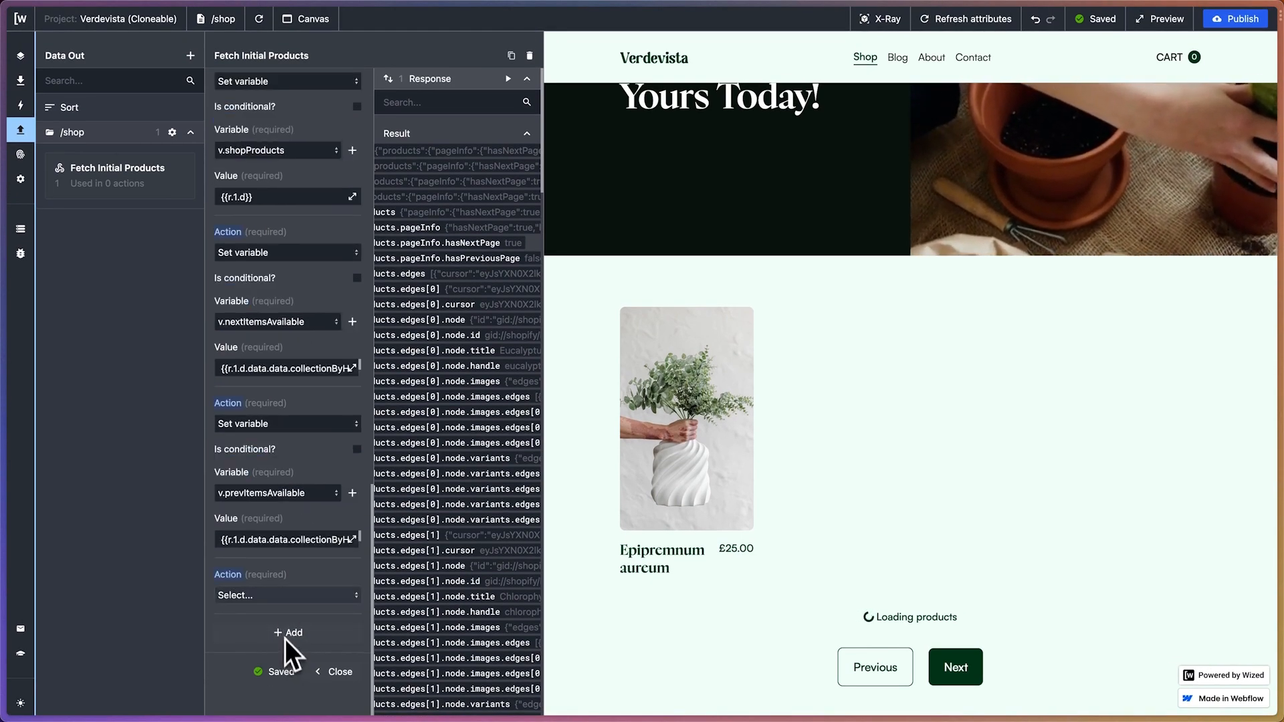
Find the last product edge's cursor in the response results and copy its path, r.1.d.data.data.collectionByHandle.products.edges[11].cursor
{"action": "scroll", "coordinate": [436, 220], "scroll_direction": "left", "scroll_amount": 3}
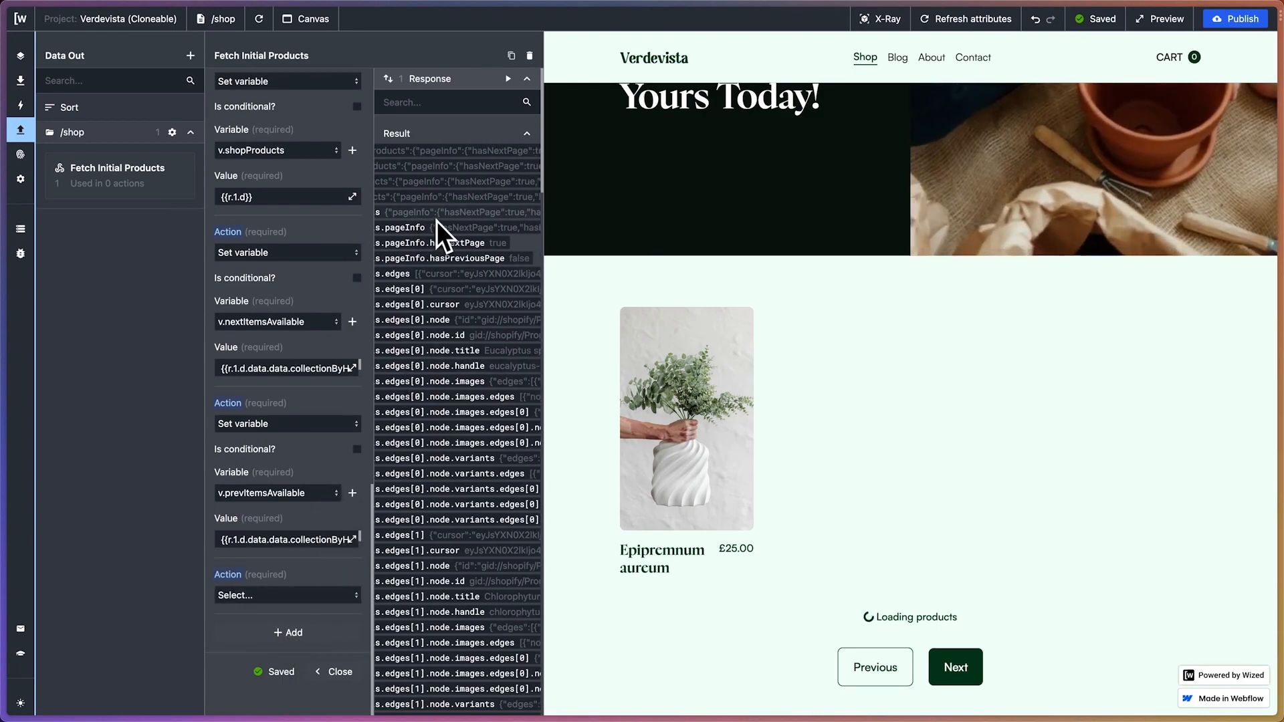
{"action": "scroll", "coordinate": [436, 219], "scroll_direction": "down", "scroll_amount": 15}
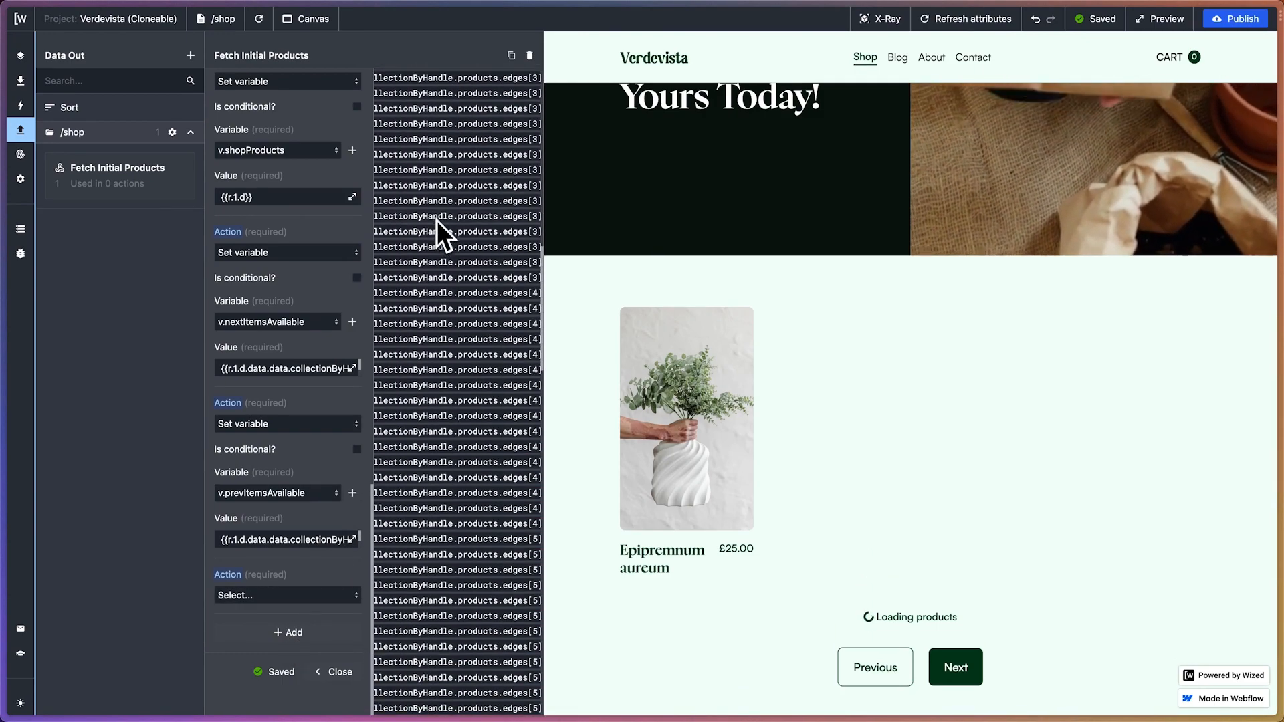
{"action": "scroll", "coordinate": [436, 219], "scroll_direction": "down", "scroll_amount": 10}
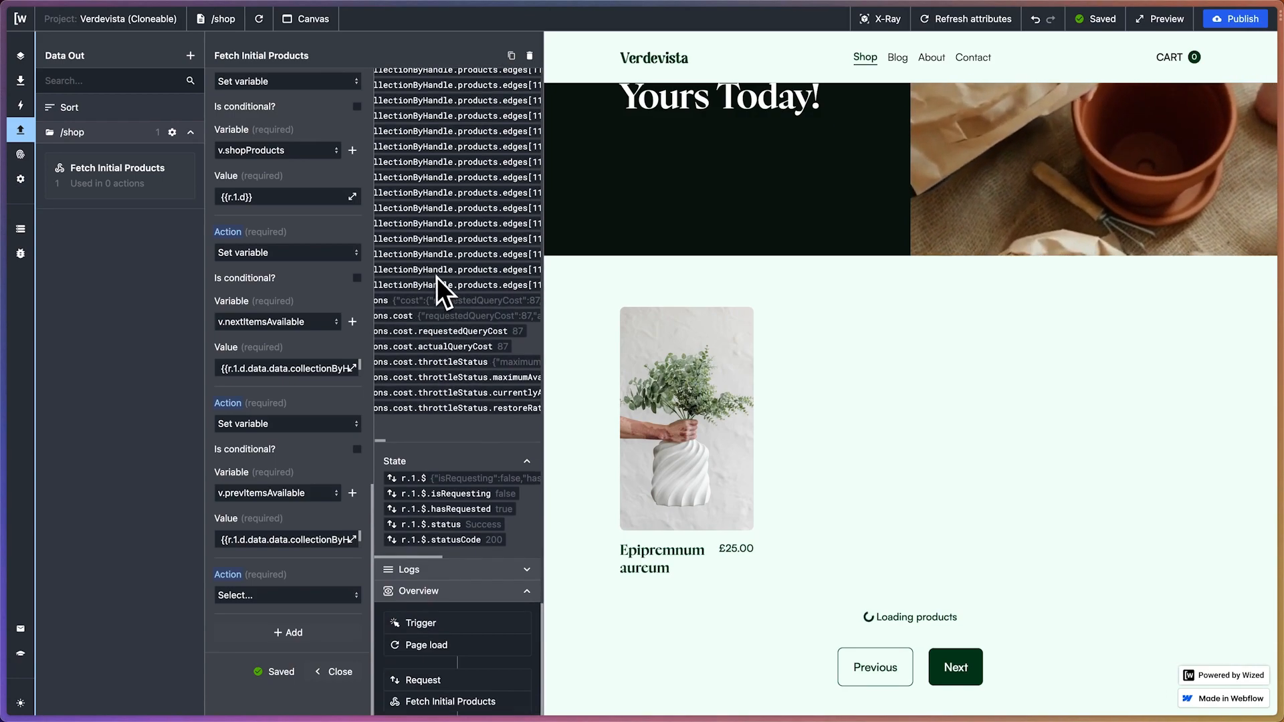
{"action": "scroll", "coordinate": [436, 278], "scroll_direction": "right", "scroll_amount": 5}
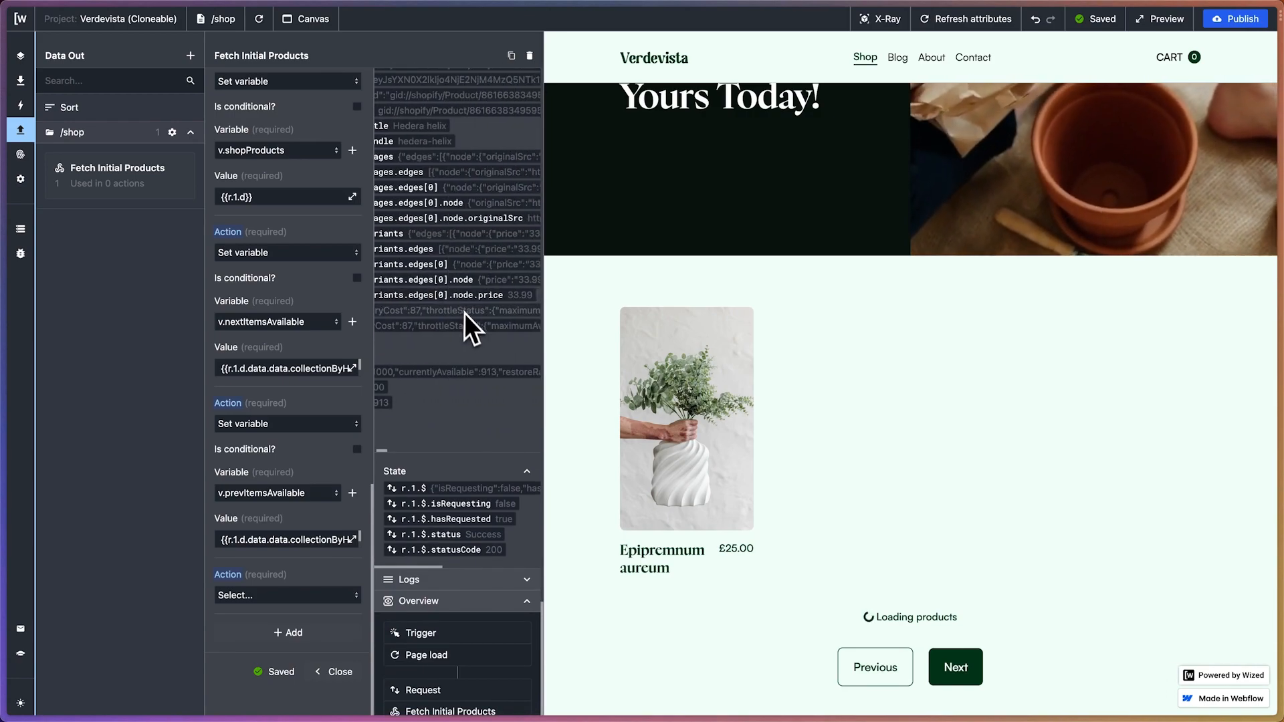
{"action": "scroll", "coordinate": [464, 312], "scroll_direction": "up", "scroll_amount": 2}
{"action": "scroll", "coordinate": [468, 318], "scroll_direction": "up", "scroll_amount": 3}
{"action": "scroll", "coordinate": [468, 319], "scroll_direction": "left", "scroll_amount": 4}
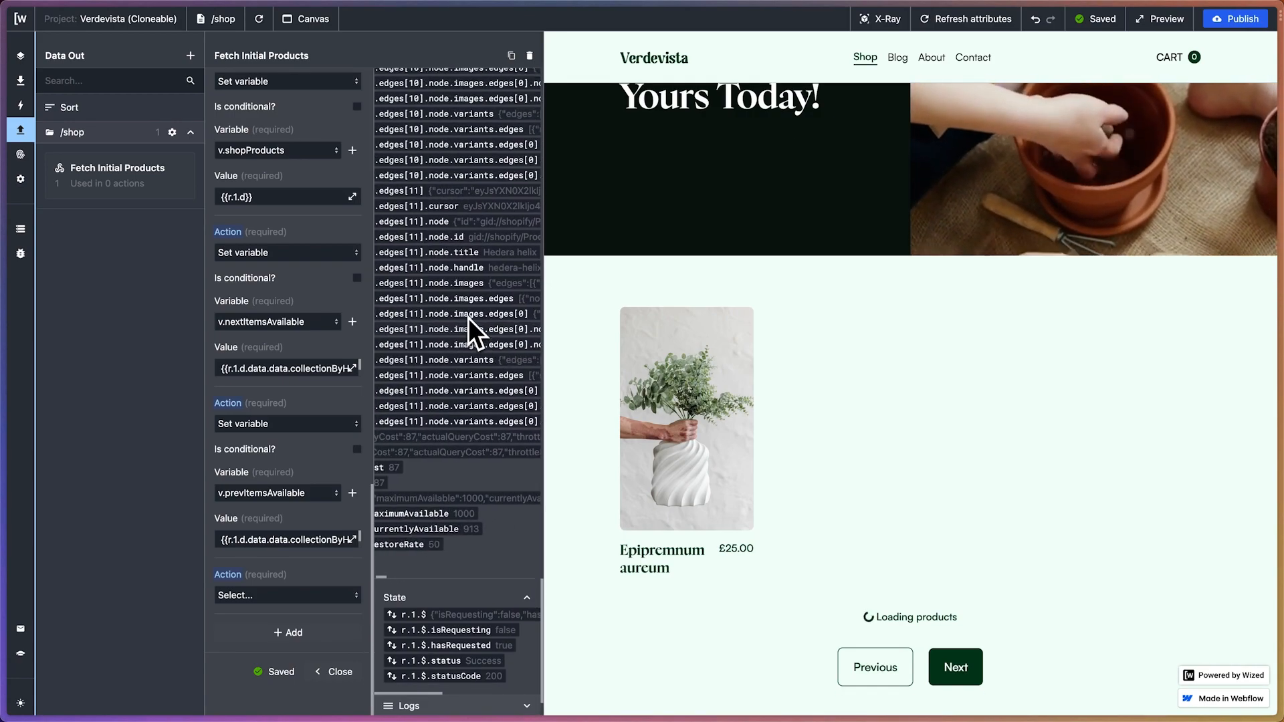
{"action": "scroll", "coordinate": [468, 273], "scroll_direction": "up", "scroll_amount": 1}
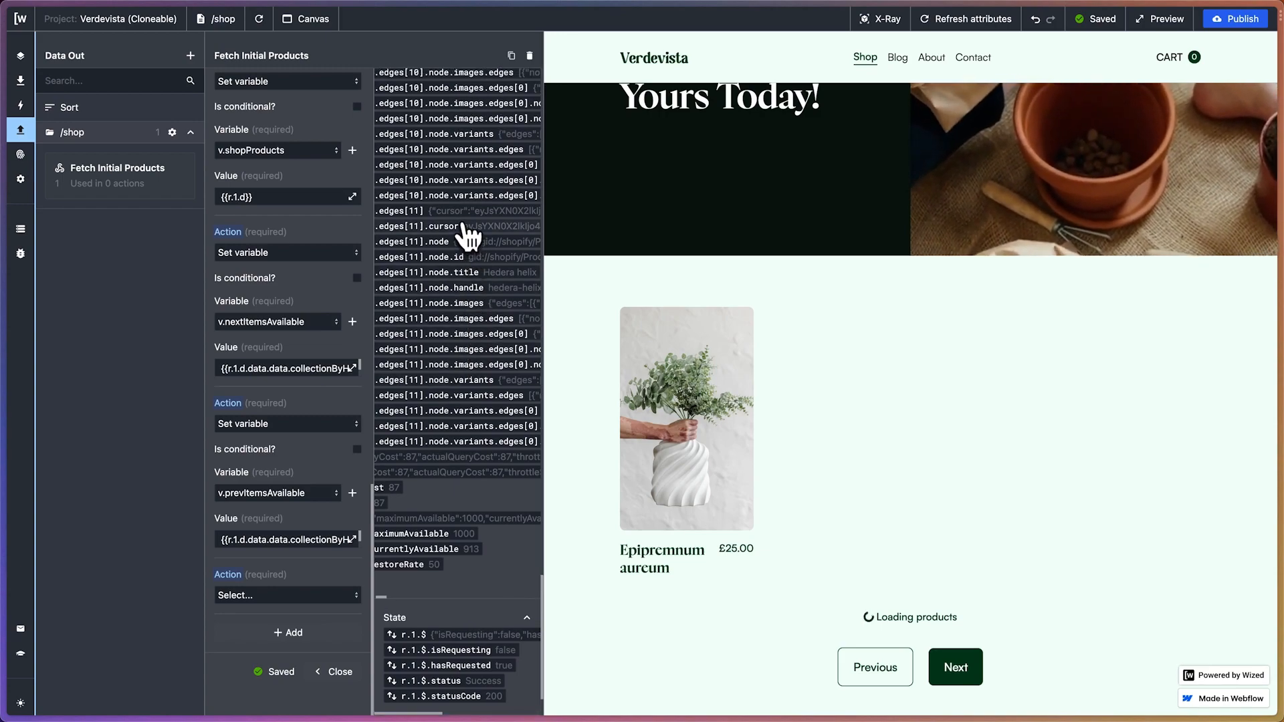
{"action": "scroll", "coordinate": [401, 234], "scroll_direction": "left", "scroll_amount": 4}
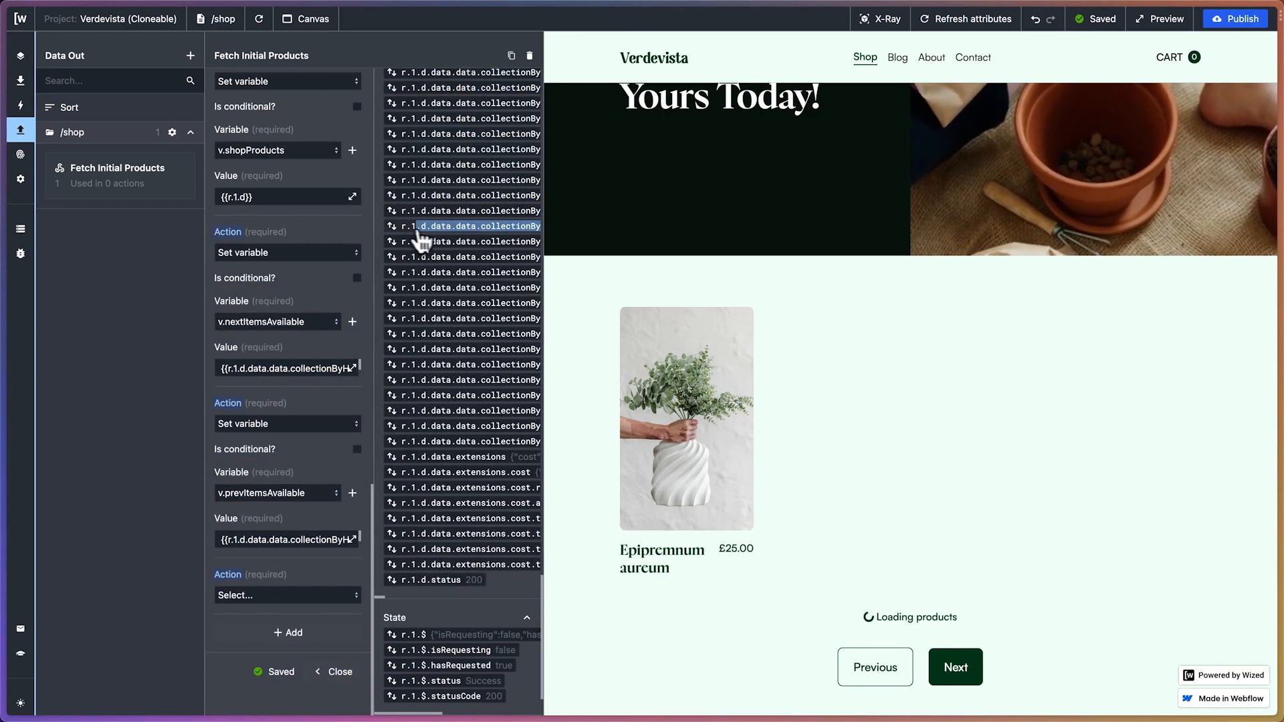
{"action": "left_click_drag", "start_coordinate": [405, 230], "coordinate": [401, 231]}
{"action": "scroll", "coordinate": [452, 286], "scroll_direction": "right", "scroll_amount": 5}
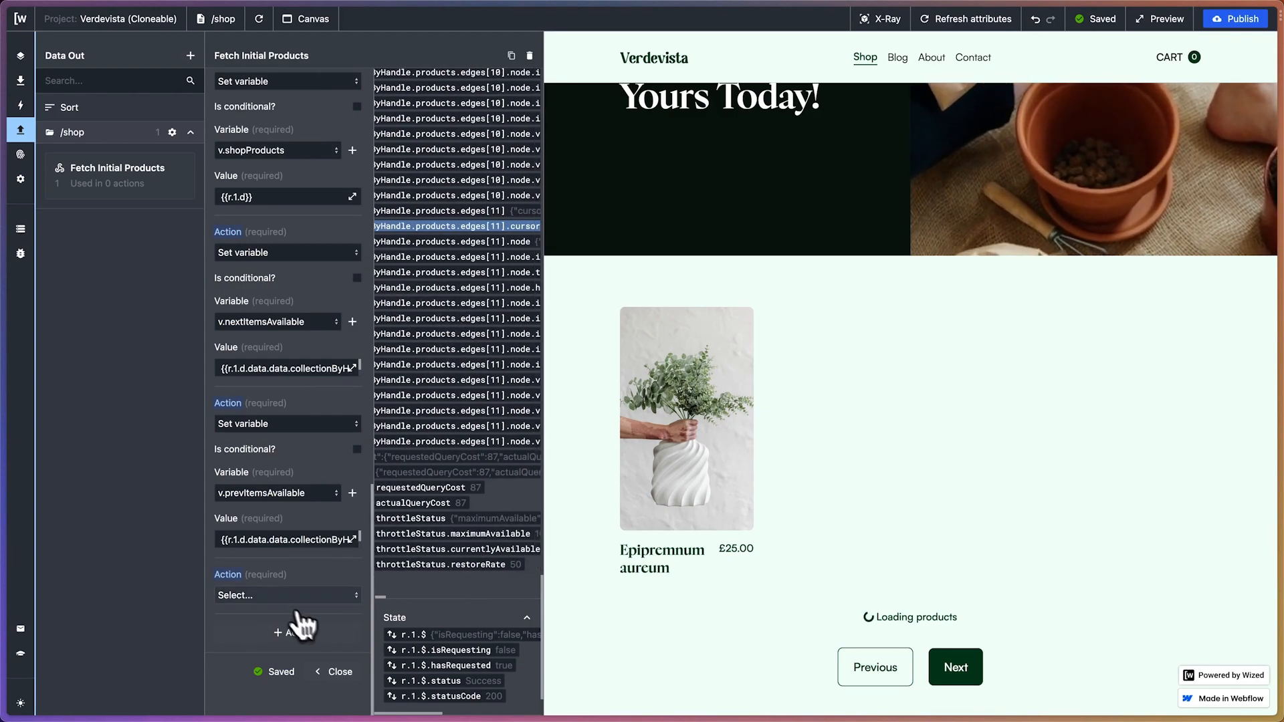
Make the fourth after-request action a Set variable action and create a new variable named nextPaginationValue without an initial value
{"action": "left_click", "coordinate": [274, 596]}
{"action": "left_click", "coordinate": [275, 661]}
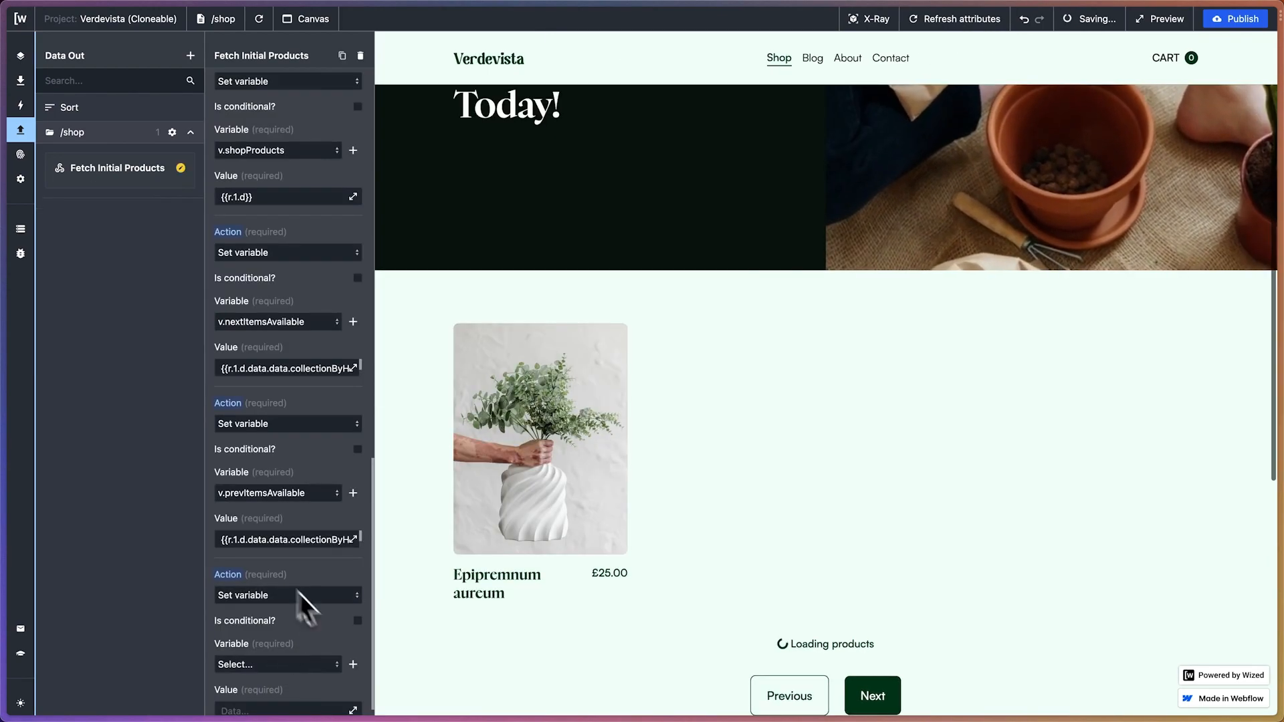
{"action": "left_click", "coordinate": [353, 559]}
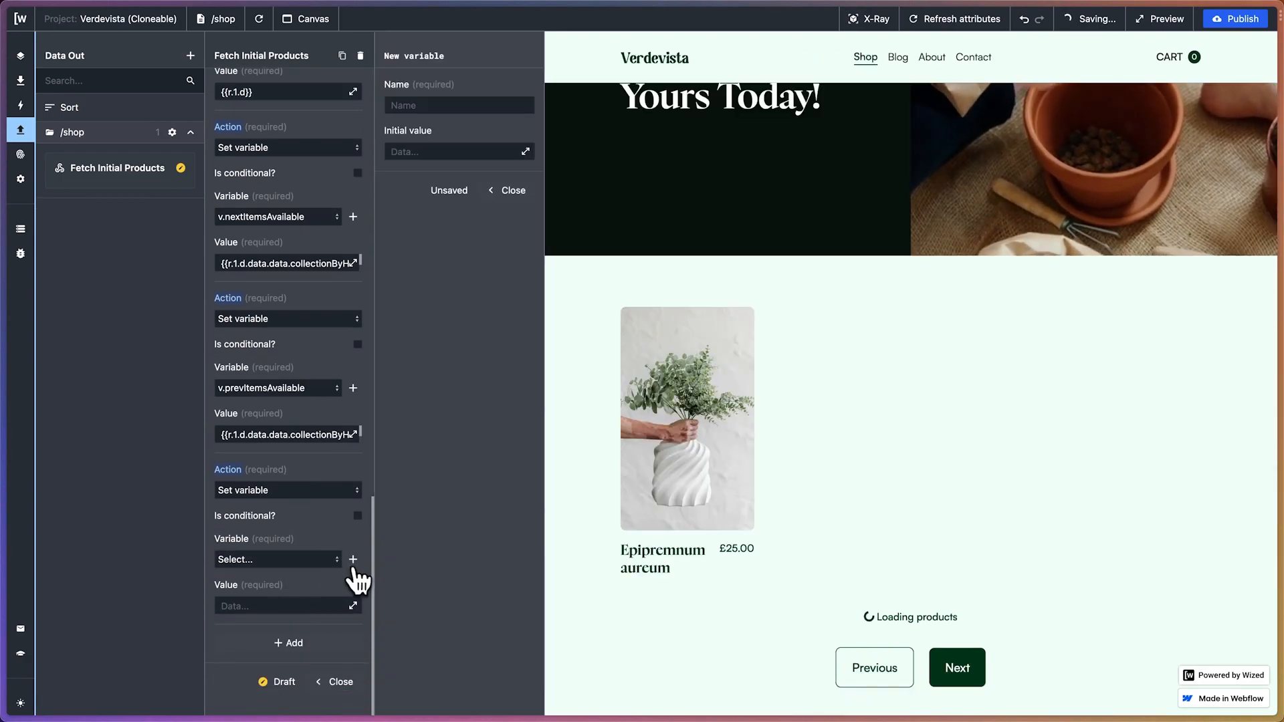
{"action": "left_click", "coordinate": [408, 105]}
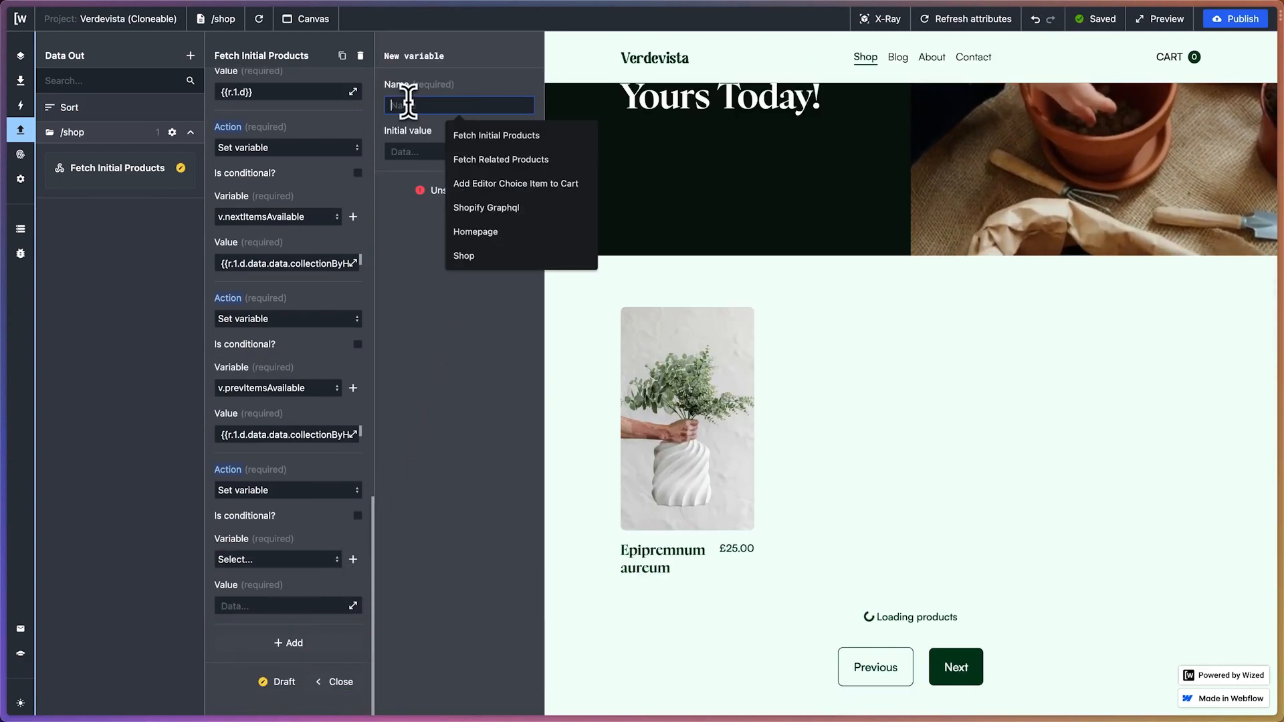
{"action": "type", "text": "nextPagination"}
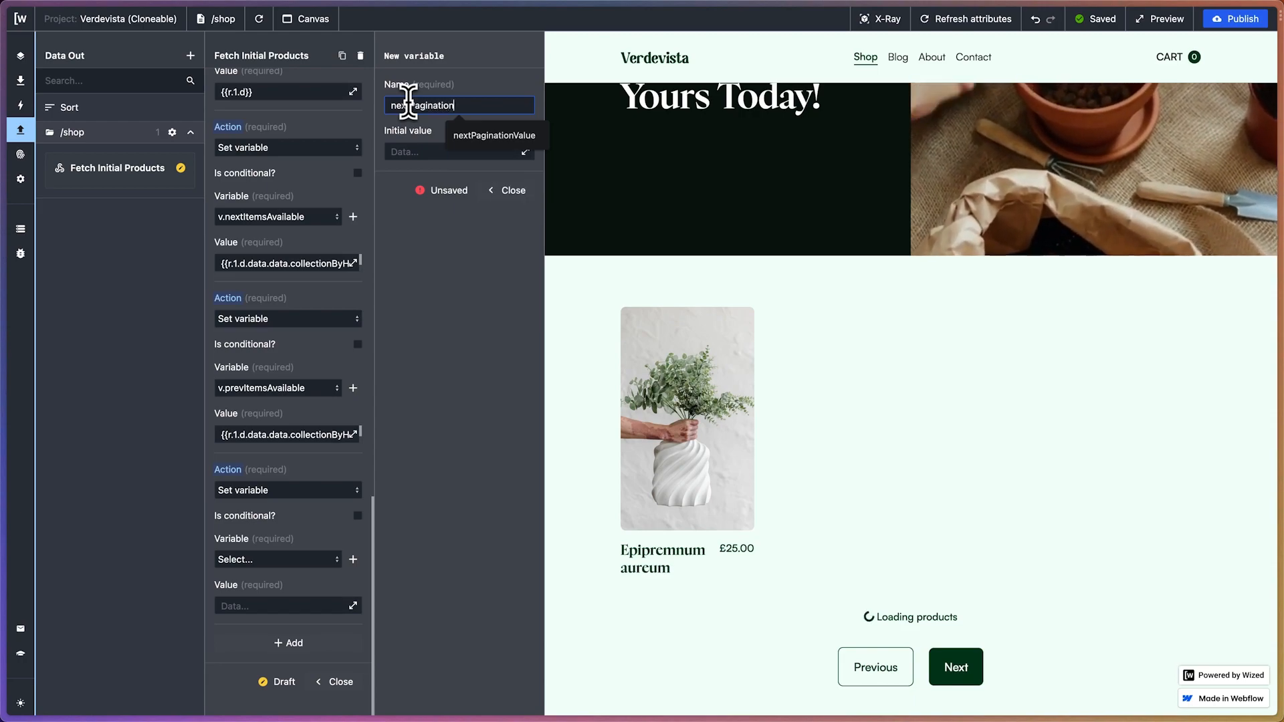
{"action": "type", "text": "Value"}
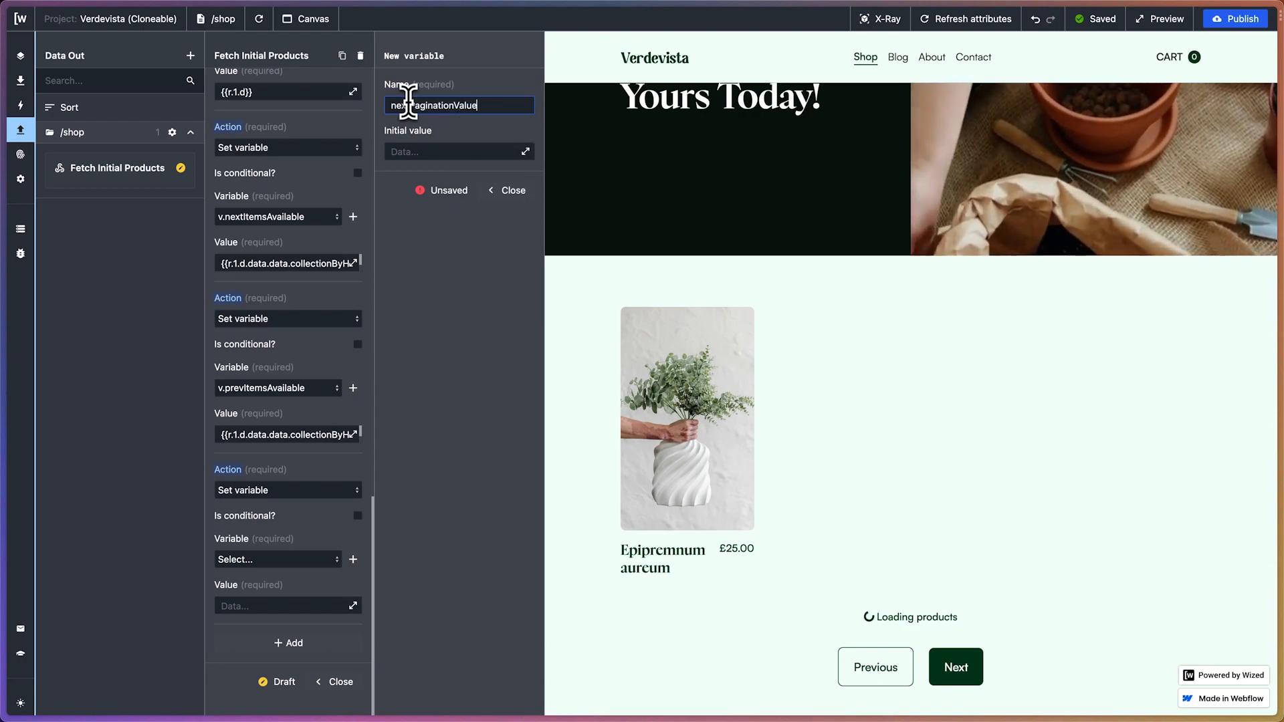
{"action": "left_click", "coordinate": [428, 189]}
{"action": "left_click", "coordinate": [509, 194]}
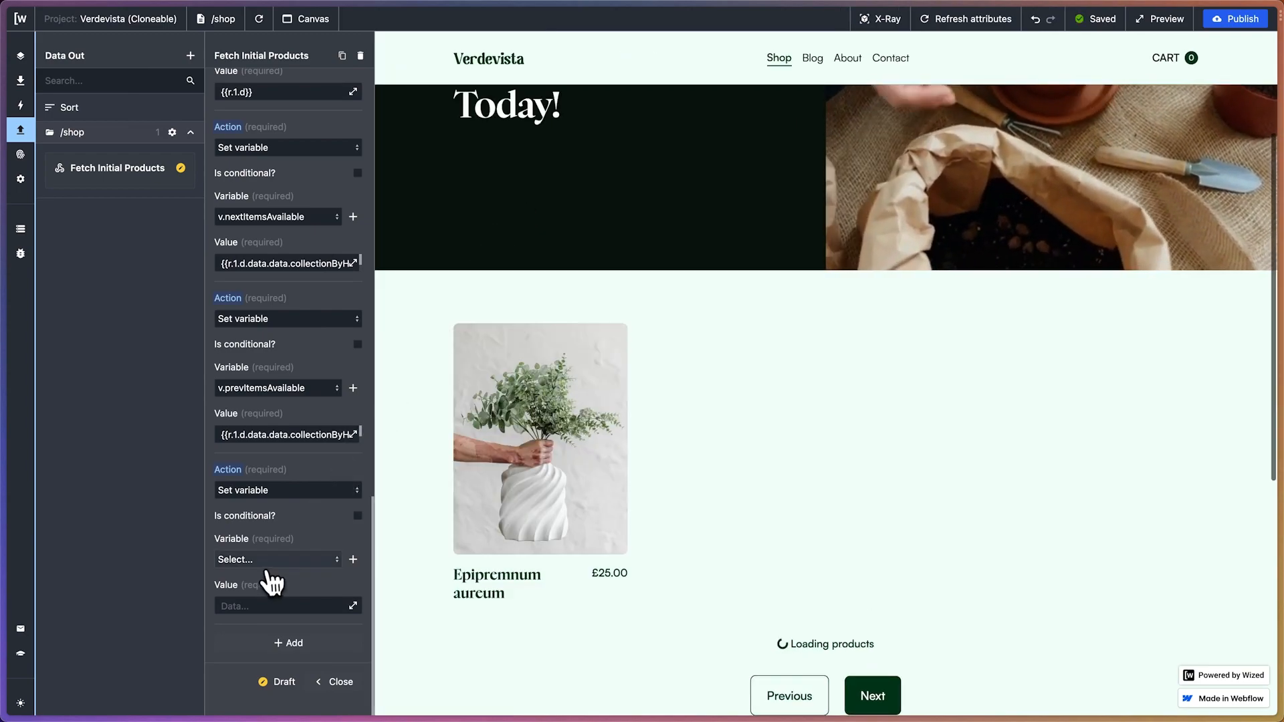
Assign v.nextPaginationValue to the fourth after-request action and open the expanded editor for its value
{"action": "left_click", "coordinate": [270, 559]}
{"action": "left_click", "coordinate": [271, 650]}
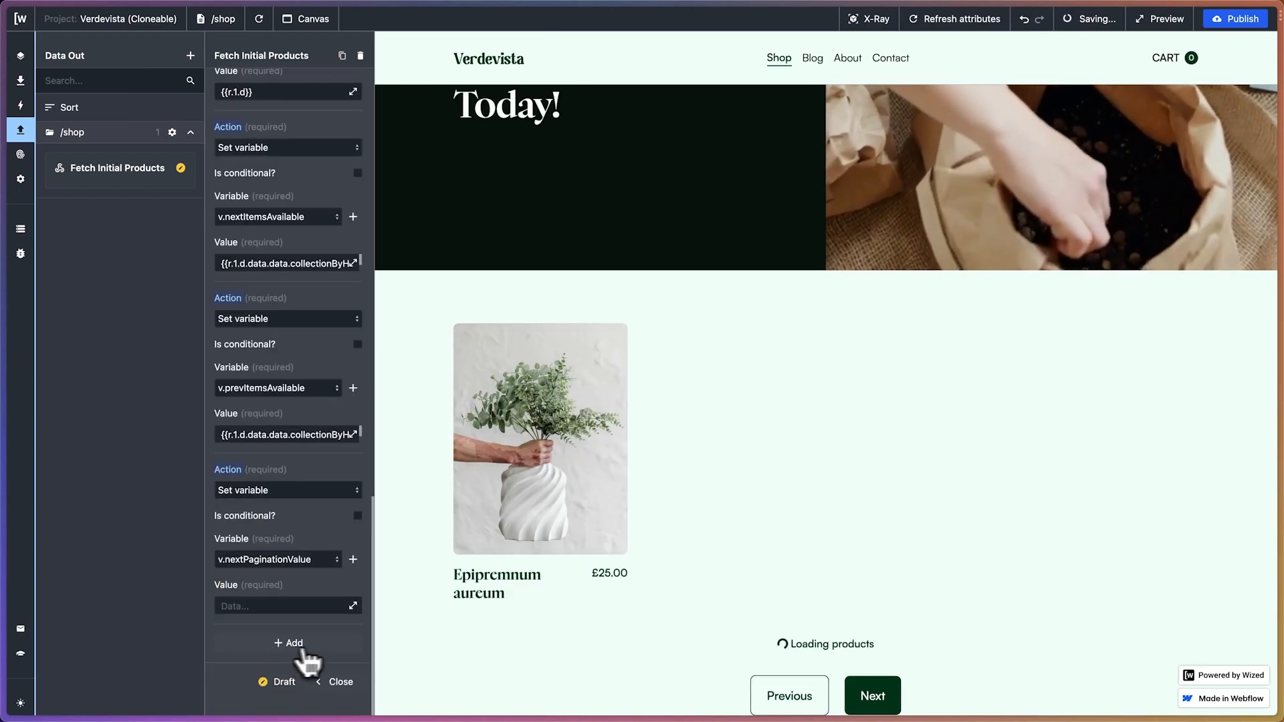
{"action": "left_click", "coordinate": [353, 606]}
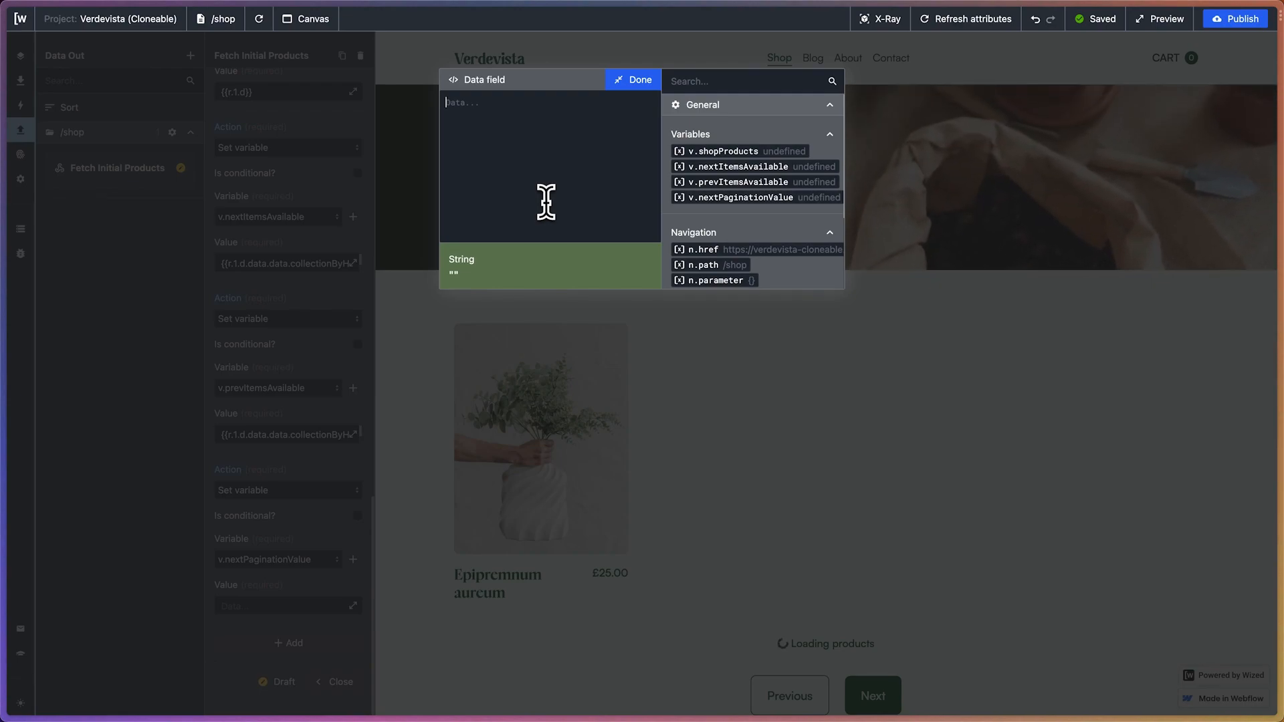
Switch to the ChatGPT conversation and write "hey I would like you to create a wized formula where I can obtain the cursor value of the last index item in this datapath"
{"action": "mouse_move", "coordinate": [21, 243]}
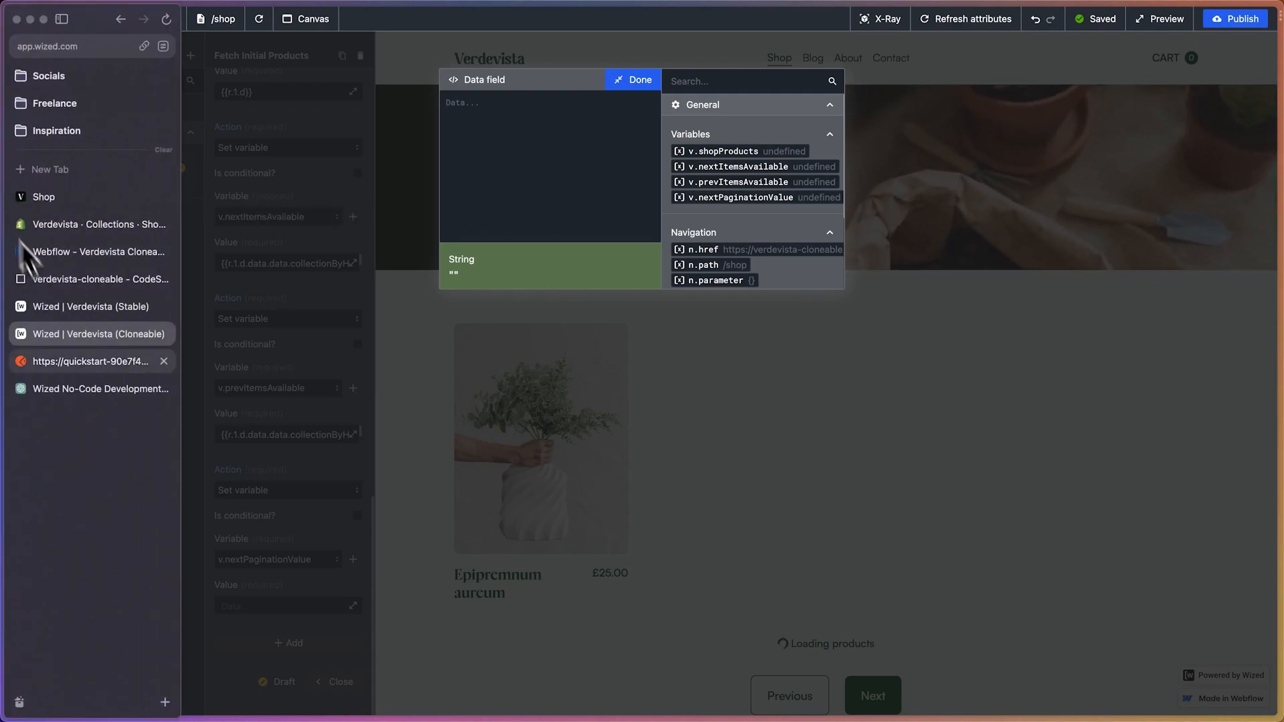
{"action": "left_click", "coordinate": [72, 402]}
{"action": "scroll", "coordinate": [491, 468], "scroll_direction": "down", "scroll_amount": 6}
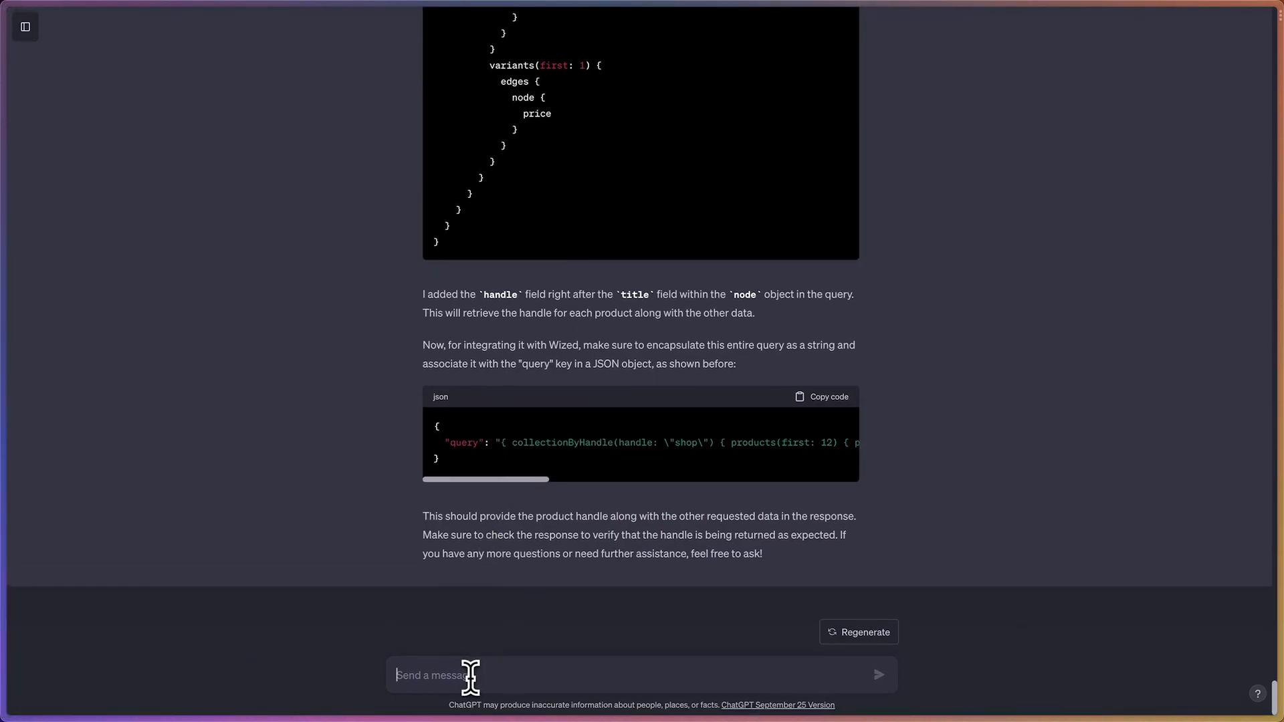
{"action": "left_click", "coordinate": [470, 676]}
{"action": "type", "text": "hey I w"}
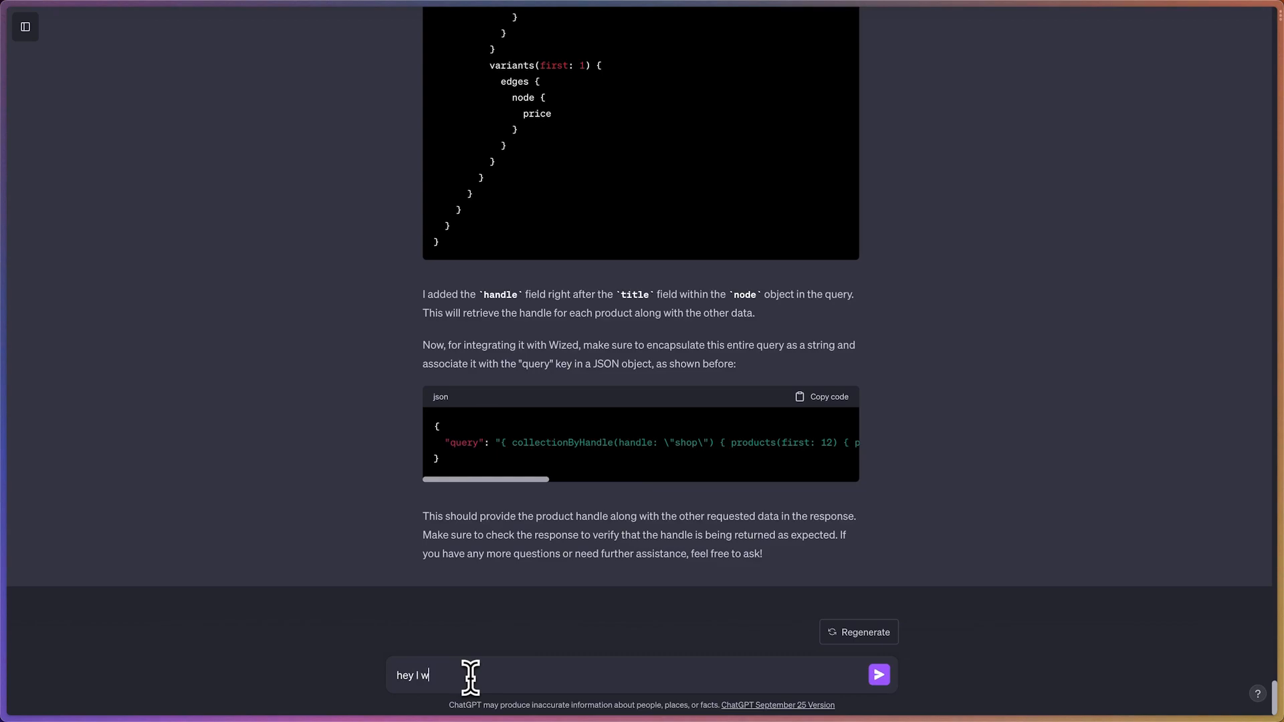
{"action": "type", "text": "ould like you to create a wized formula where I can obtai"}
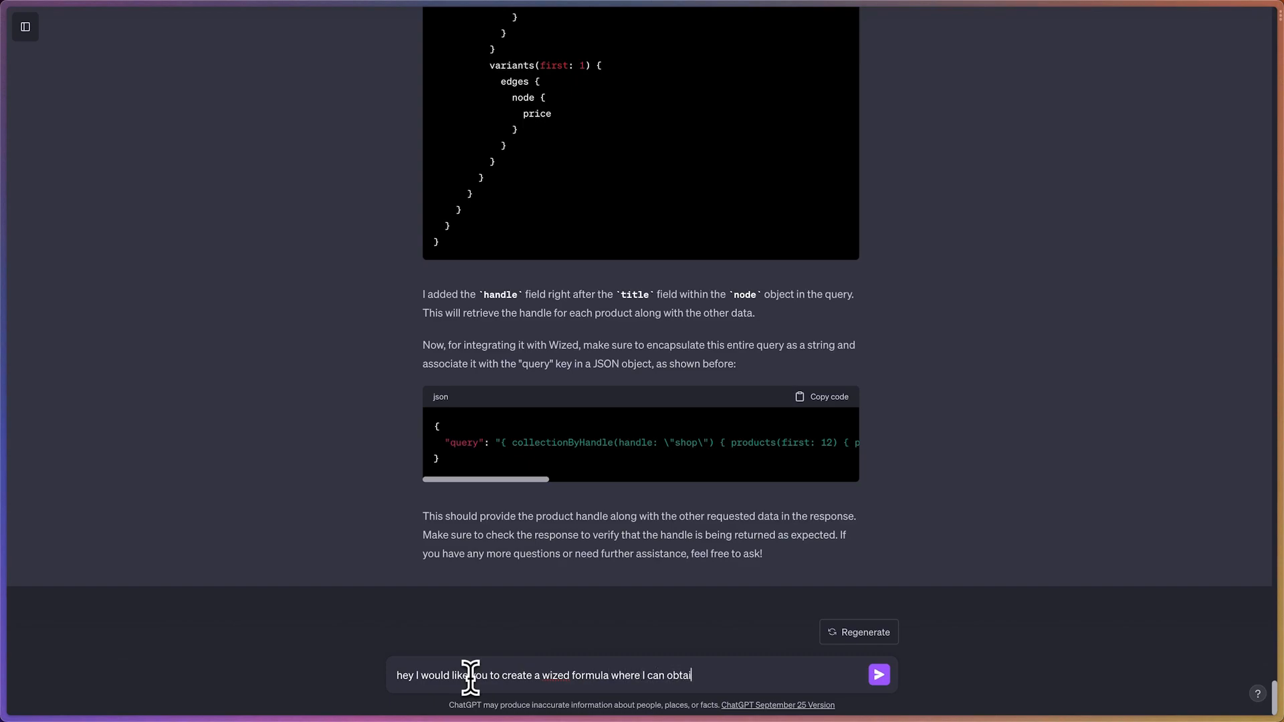
{"action": "type", "text": "n the value of the last cusor value in"}
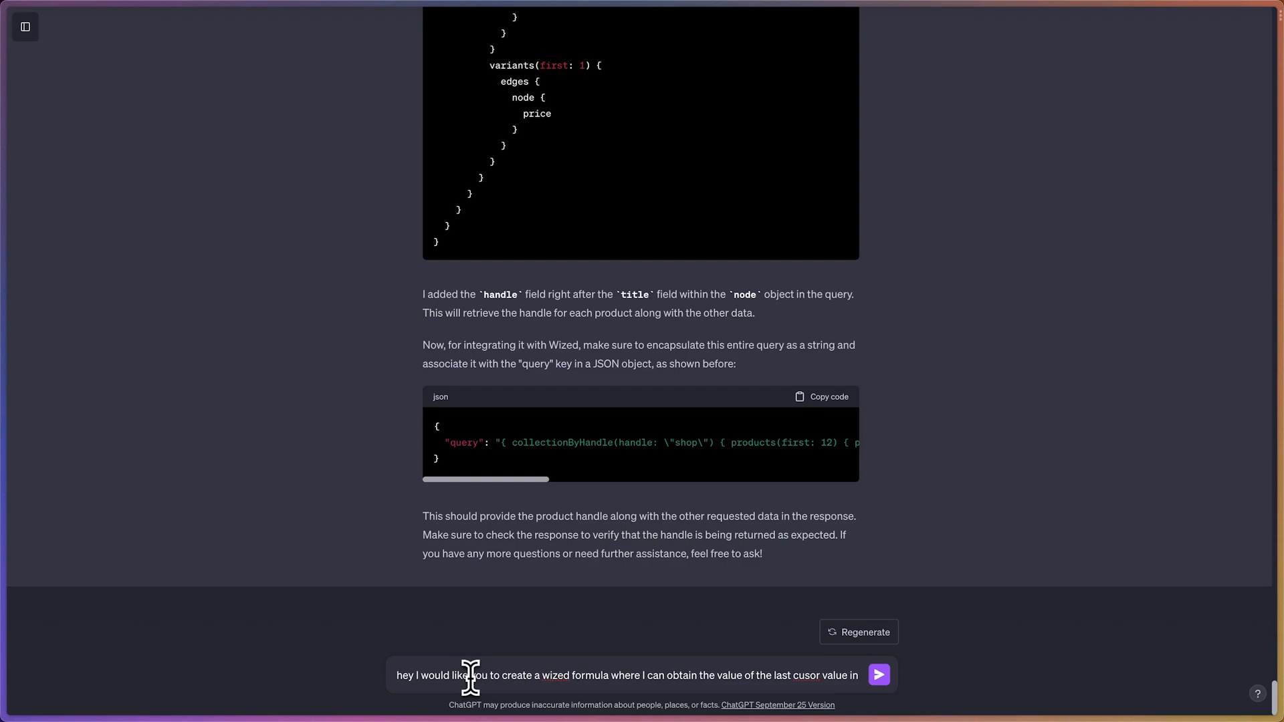
{"action": "key", "text": "BackSpace"}
{"action": "key", "text": "BackSpace"}
{"action": "key", "text": "BackSpace"}
{"action": "key", "text": "BackSpace"}
{"action": "key", "text": "BackSpace"}
{"action": "key", "text": "BackSpace"}
{"action": "key", "text": "BackSpace"}
{"action": "key", "text": "BackSpace"}
{"action": "key", "text": "BackSpace"}
{"action": "key", "text": "BackSpace"}
{"action": "key", "text": "BackSpace"}
{"action": "key", "text": "BackSpace"}
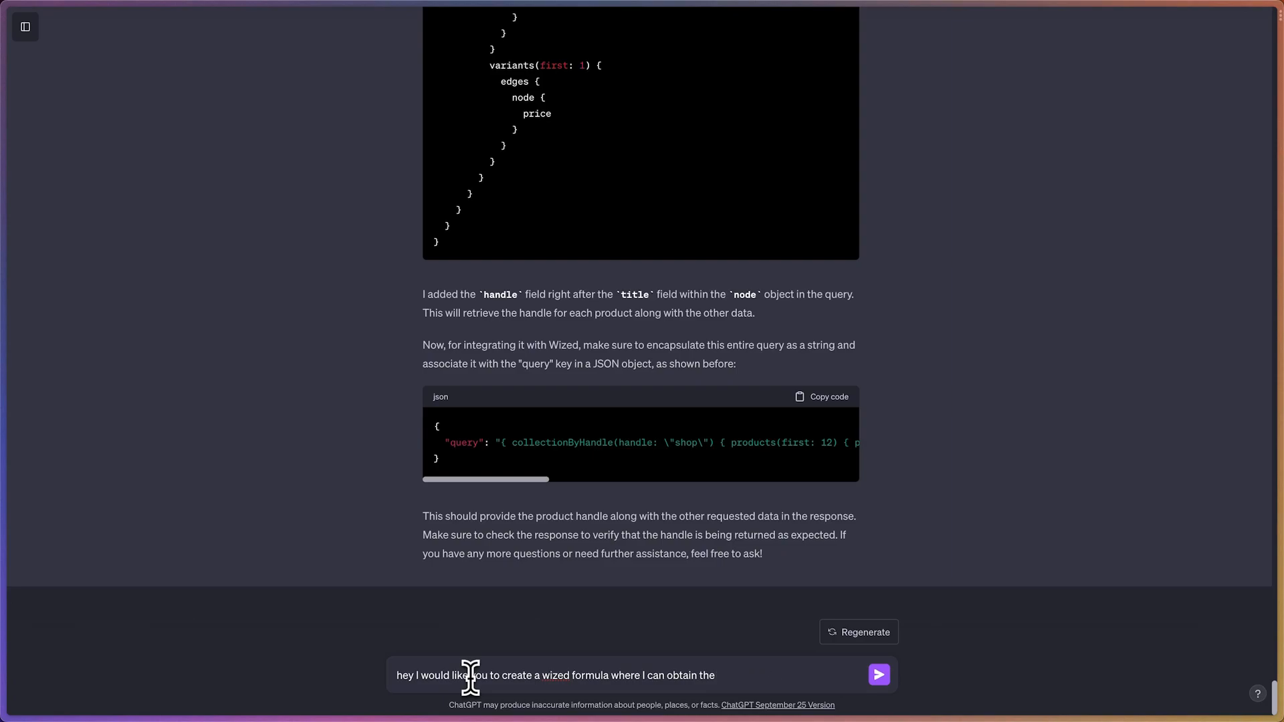
{"action": "type", "text": "sor va"}
{"action": "type", "text": "lue of the"}
{"action": "type", "text": " last ite"}
{"action": "type", "text": "dex item in th"}
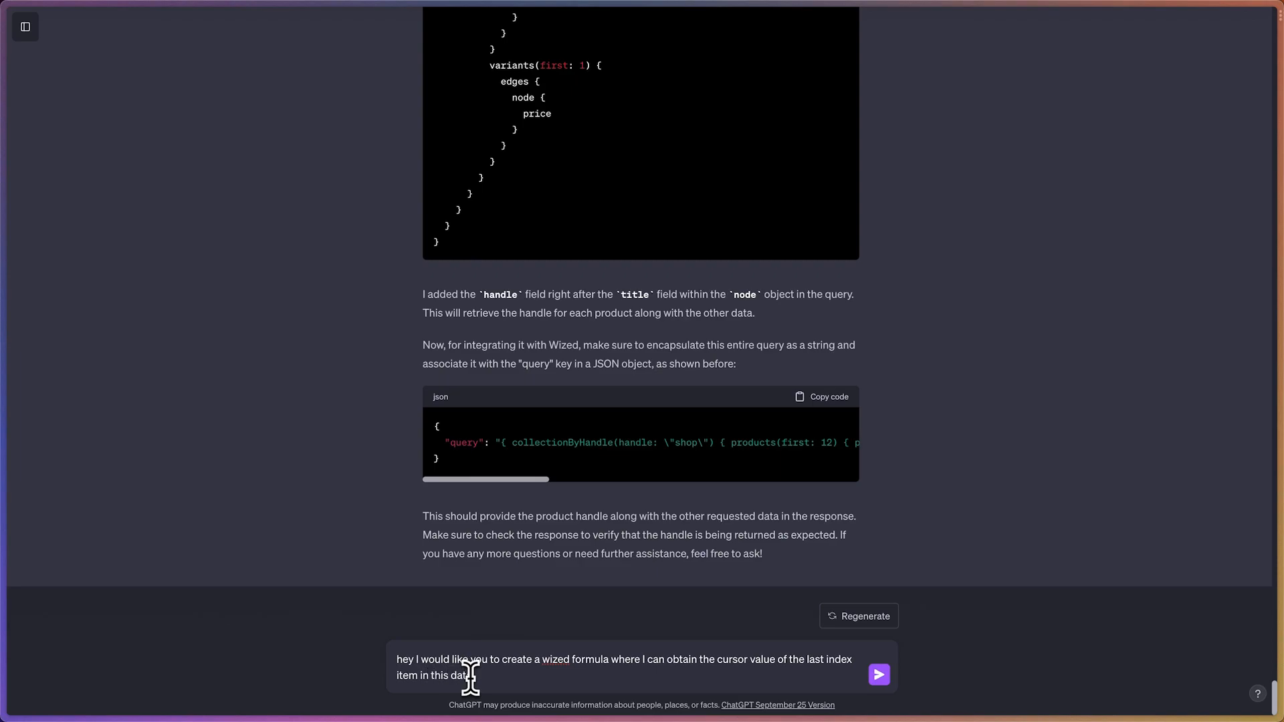
{"action": "type", "text": "is datapath"}
{"action": "key", "text": "shift+Return"}
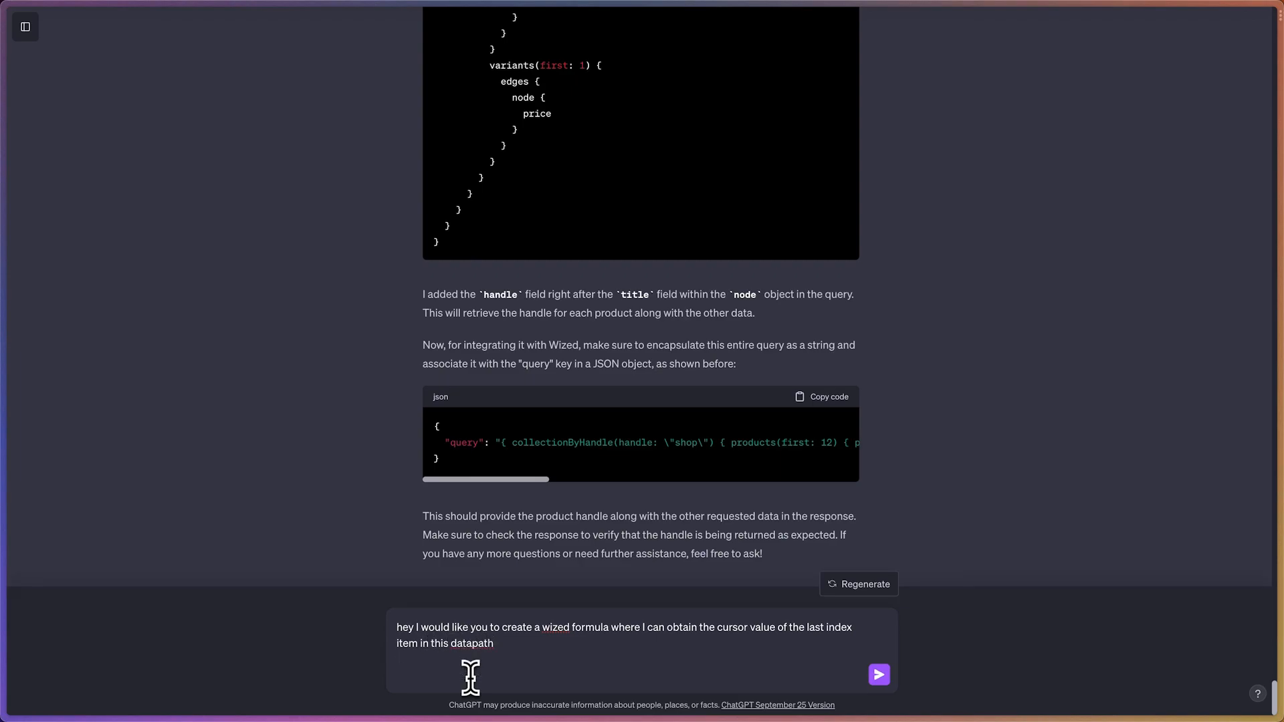
Add the copied path r.1.d.data.data.collectionByHandle.products.edges[11].cursor below the question and send the message
{"action": "type", "text": "r.1.d.data.data.collectionByHandle.products.edges[11].cursor"}
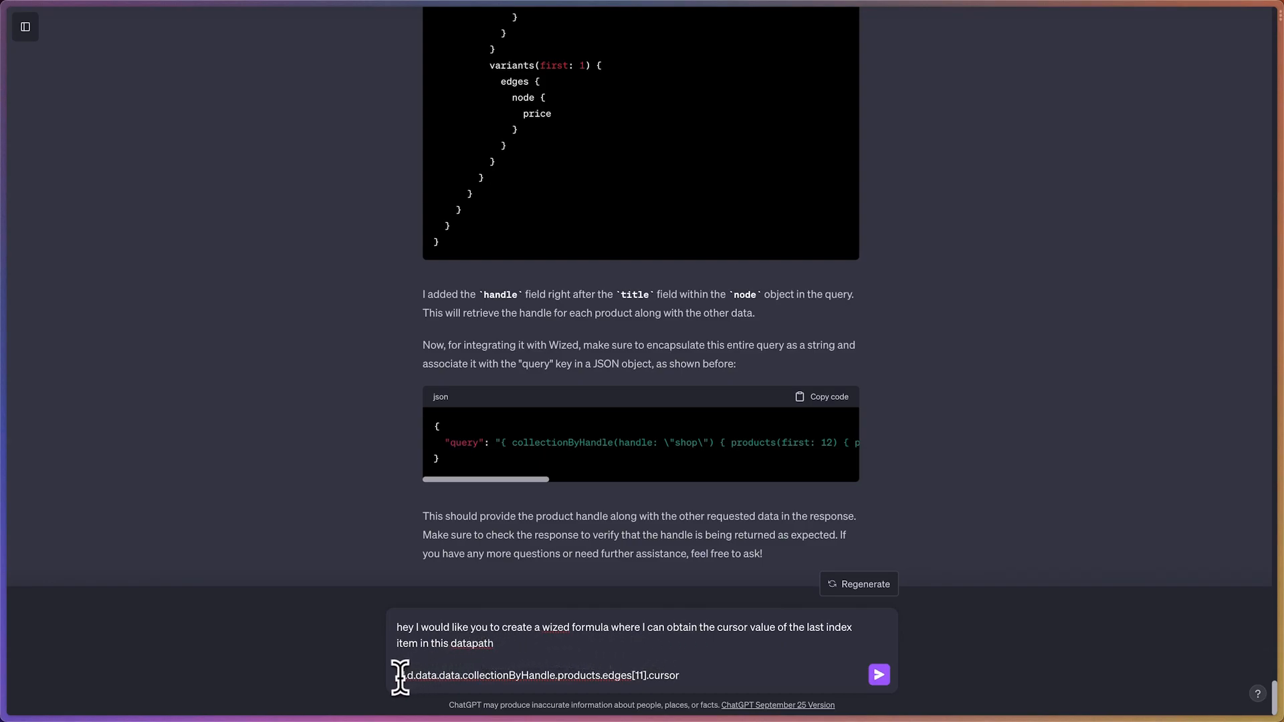
{"action": "left_click_drag", "start_coordinate": [397, 675], "coordinate": [699, 672]}
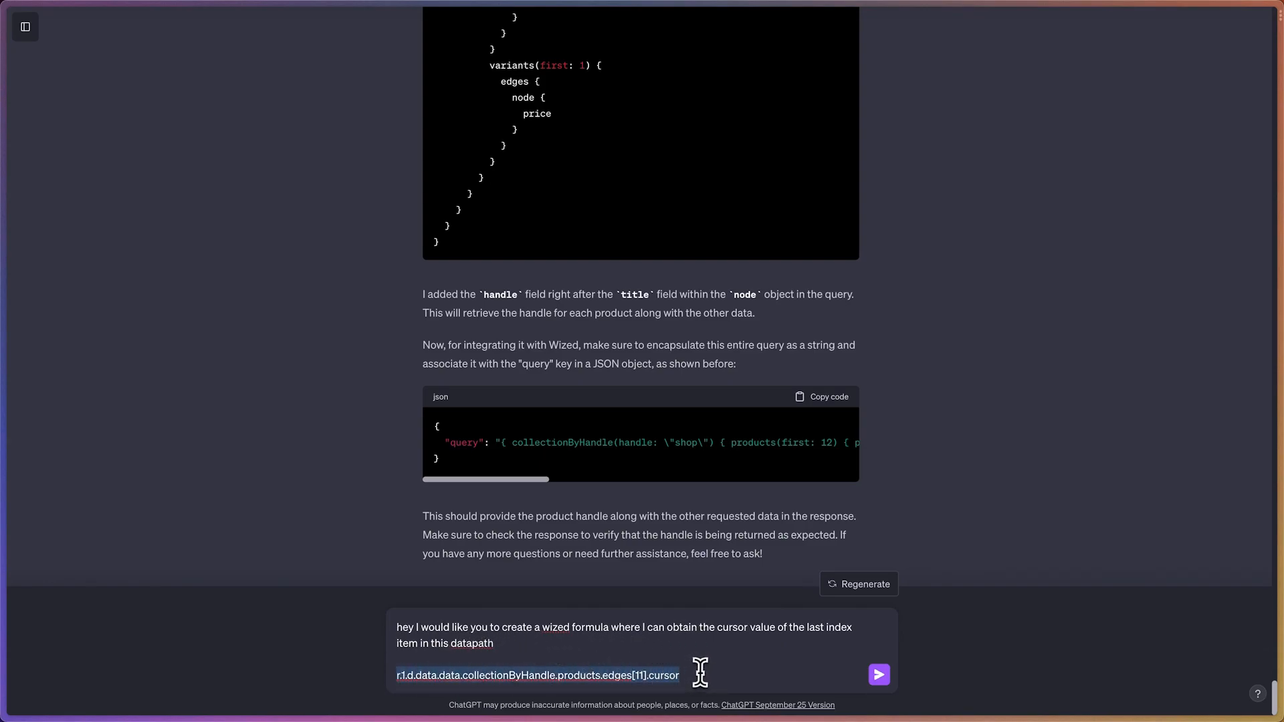
{"action": "left_click", "coordinate": [878, 675]}
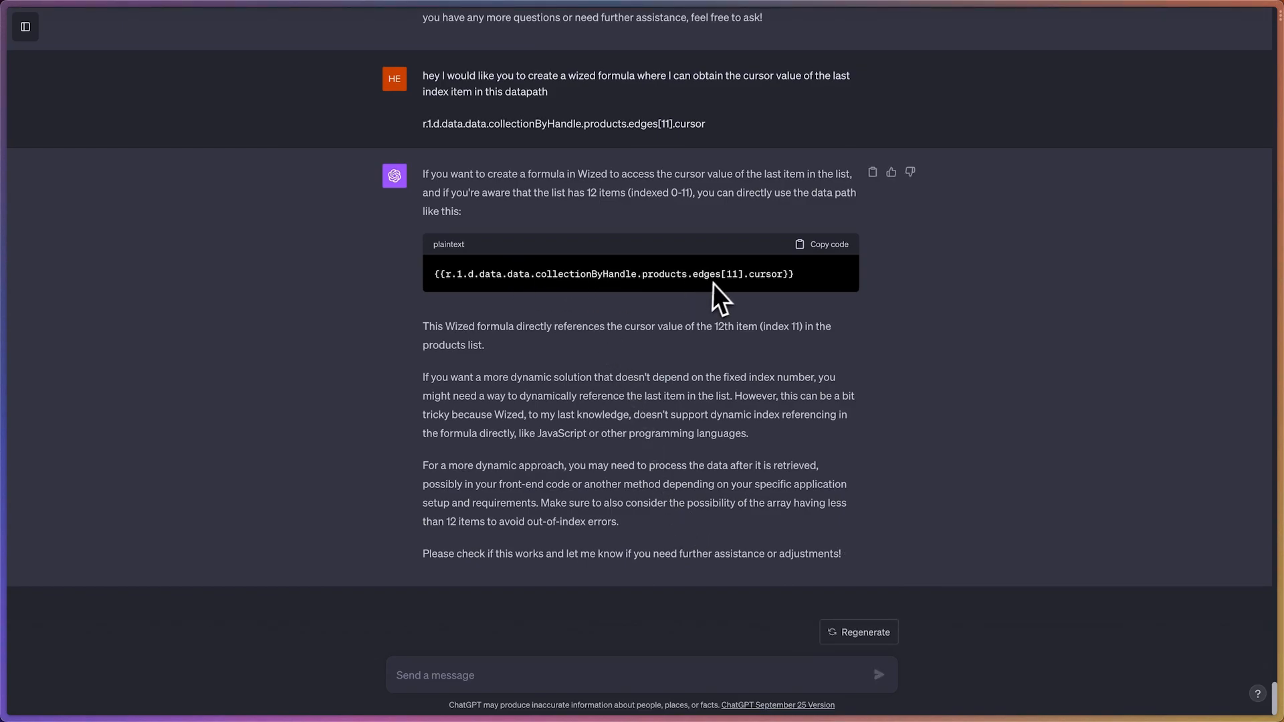
Check the fixed index in the suggested formula and send the follow-up "could you please provide a dynamic solution to this?"
{"action": "double_click", "coordinate": [729, 275]}
{"action": "left_click", "coordinate": [729, 280]}
{"action": "left_click", "coordinate": [450, 676]}
{"action": "type", "text": "uld y"}
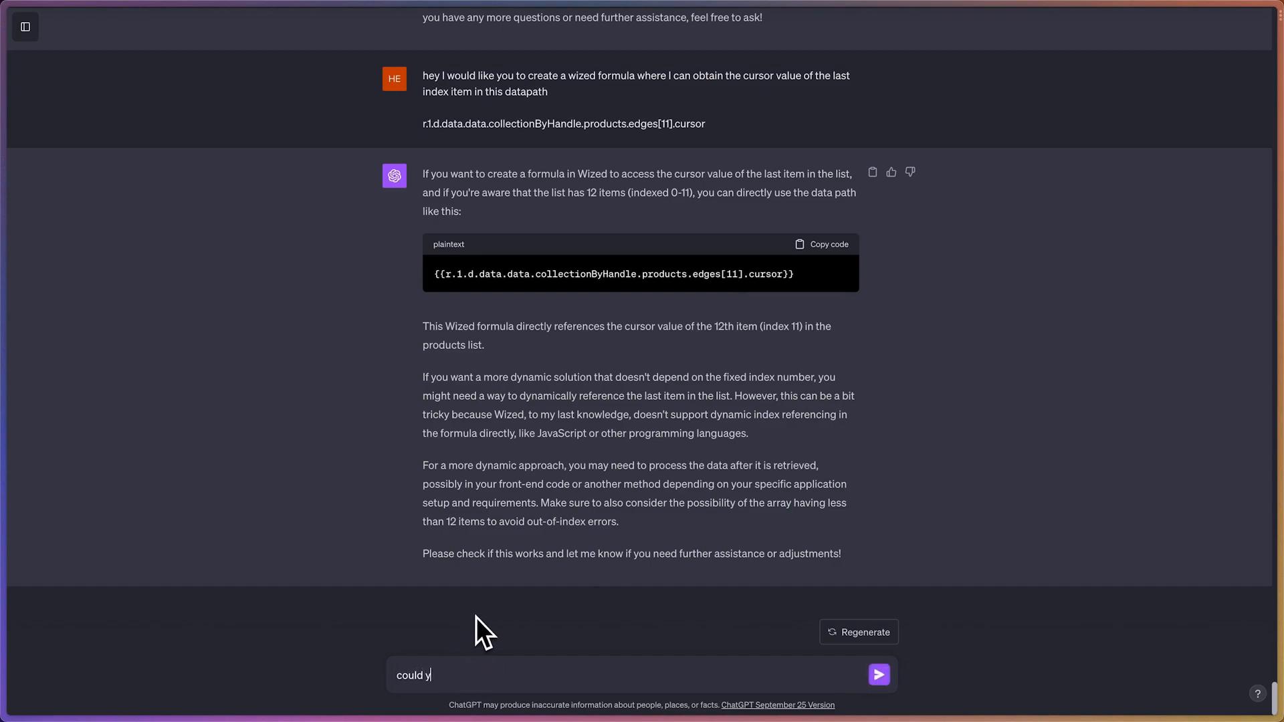
{"action": "type", "text": "ou please provide a dynamic "}
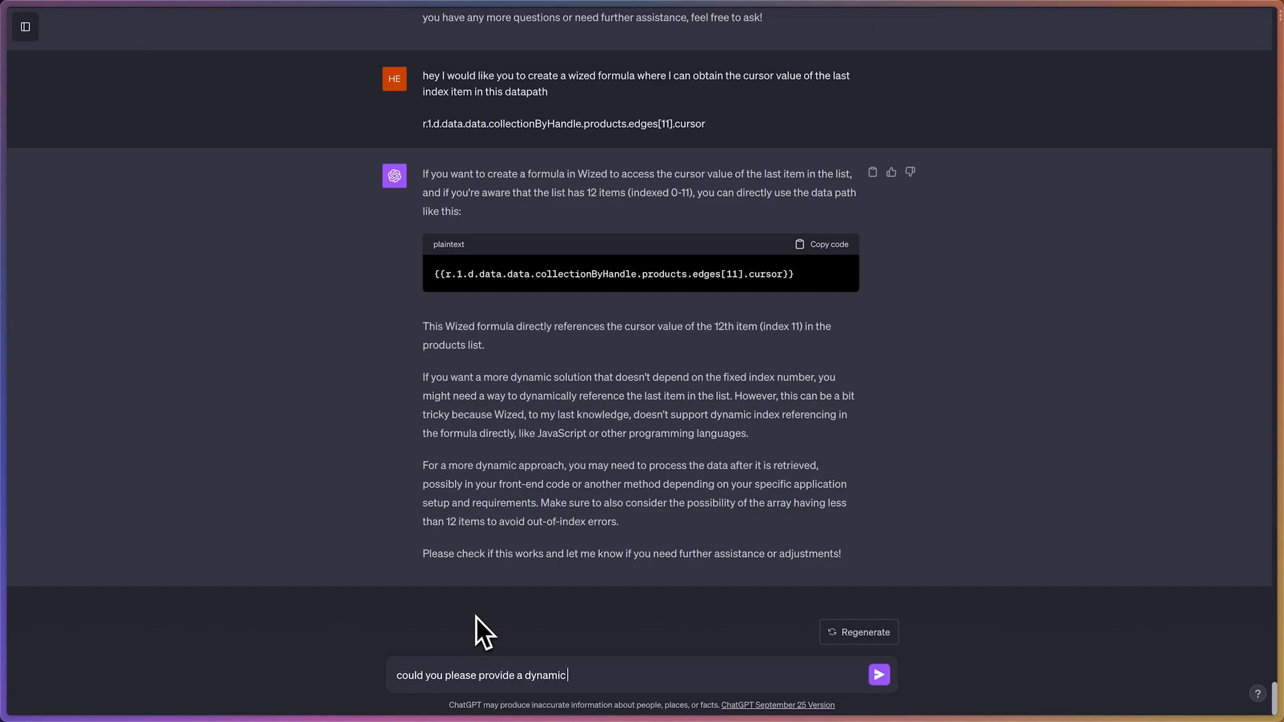
{"action": "type", "text": "solution to this?"}
{"action": "key", "text": "Return"}
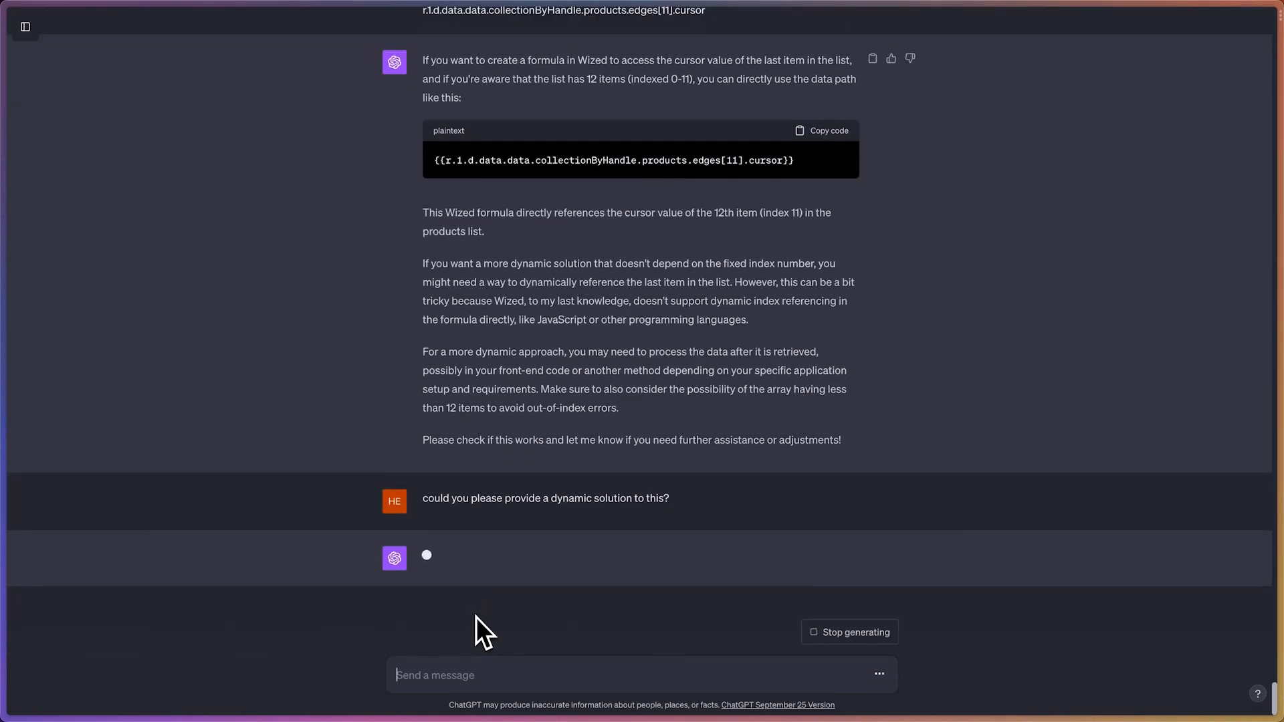
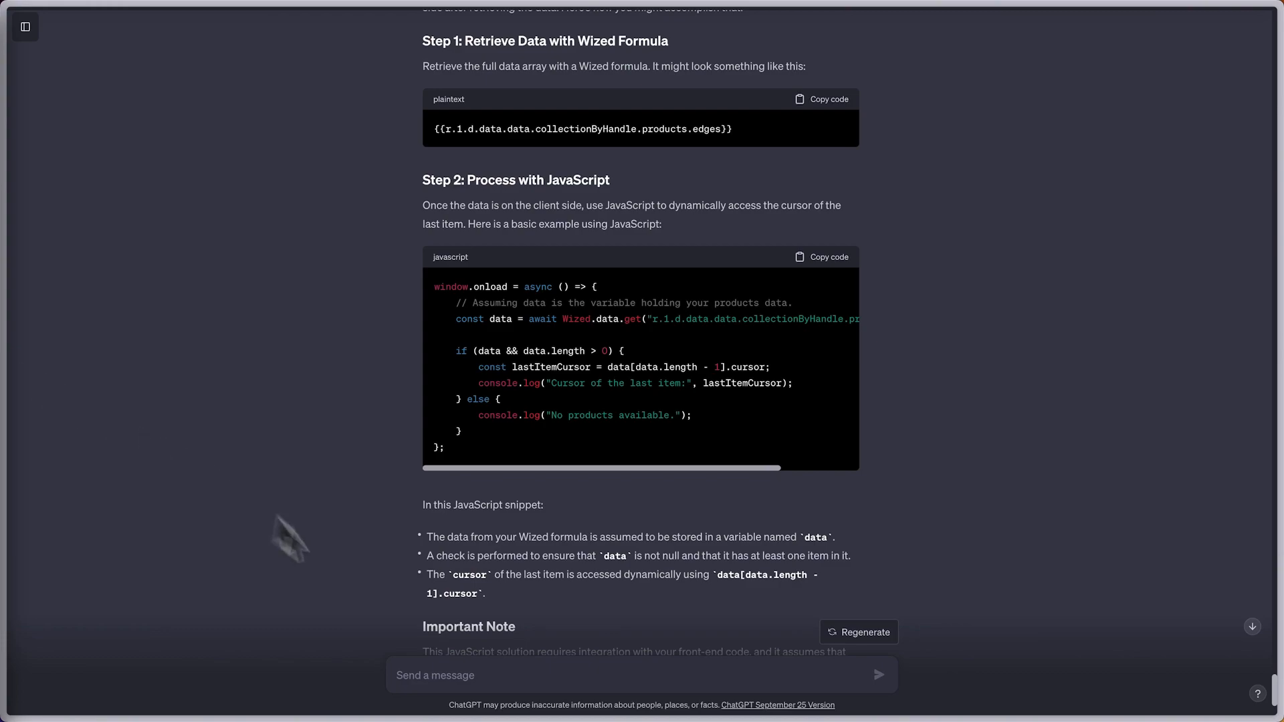
Send ChatGPT the reminder "okay just to remind you here is how you can create wized formula" followed by the copied Wized formula examples
{"action": "scroll", "coordinate": [435, 594], "scroll_direction": "down", "scroll_amount": 3}
{"action": "left_click", "coordinate": [502, 686]}
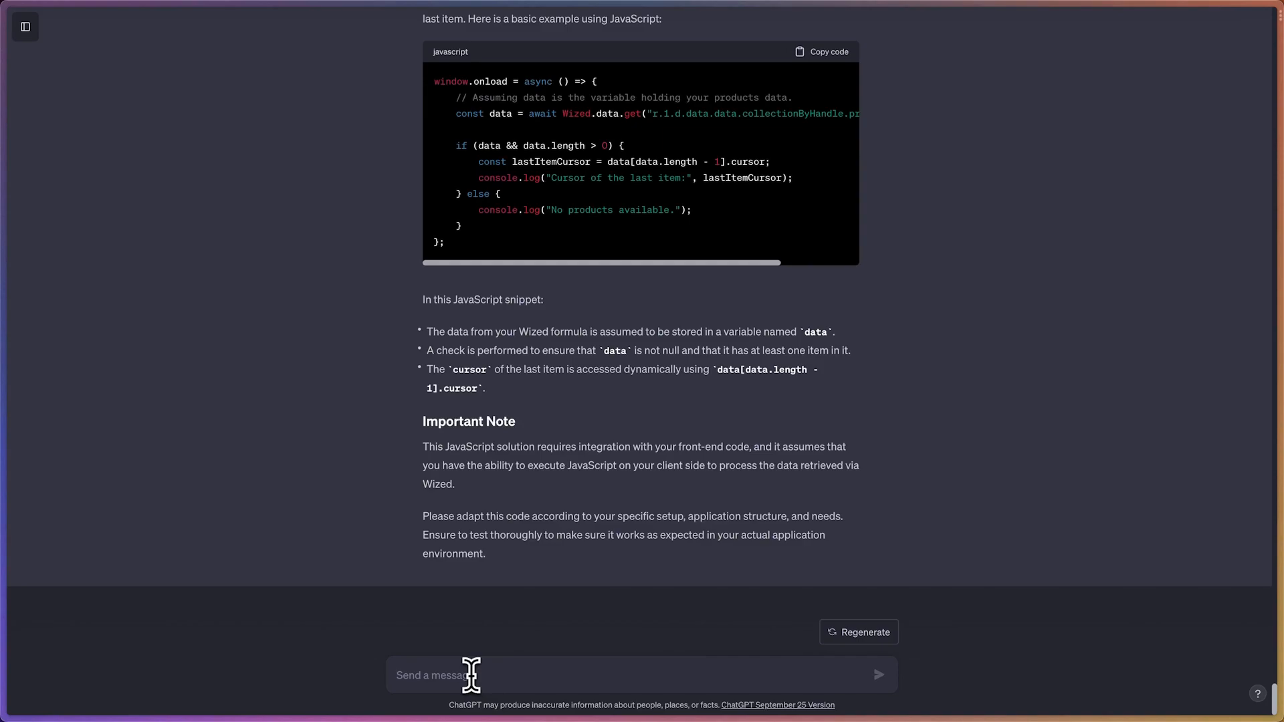
{"action": "type", "text": "ok"}
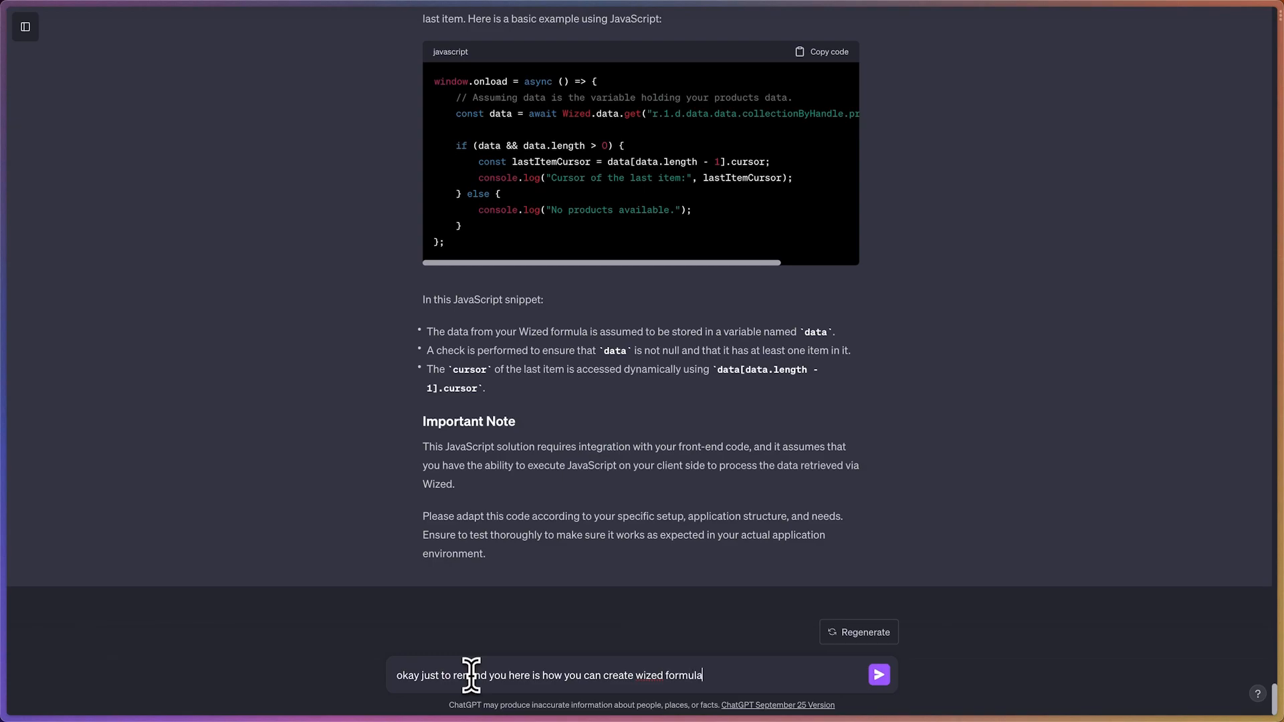
{"action": "key", "text": "shift+Return"}
{"action": "key", "text": "super+v"}
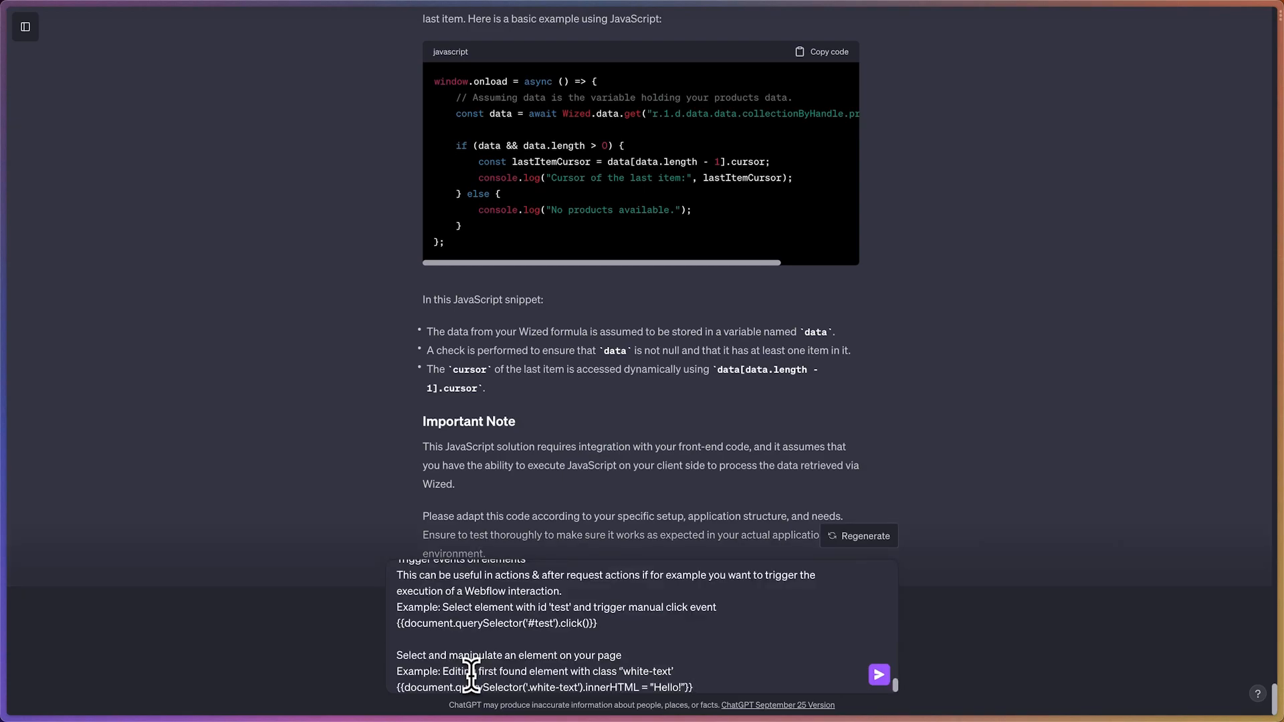
{"action": "key", "text": "Return"}
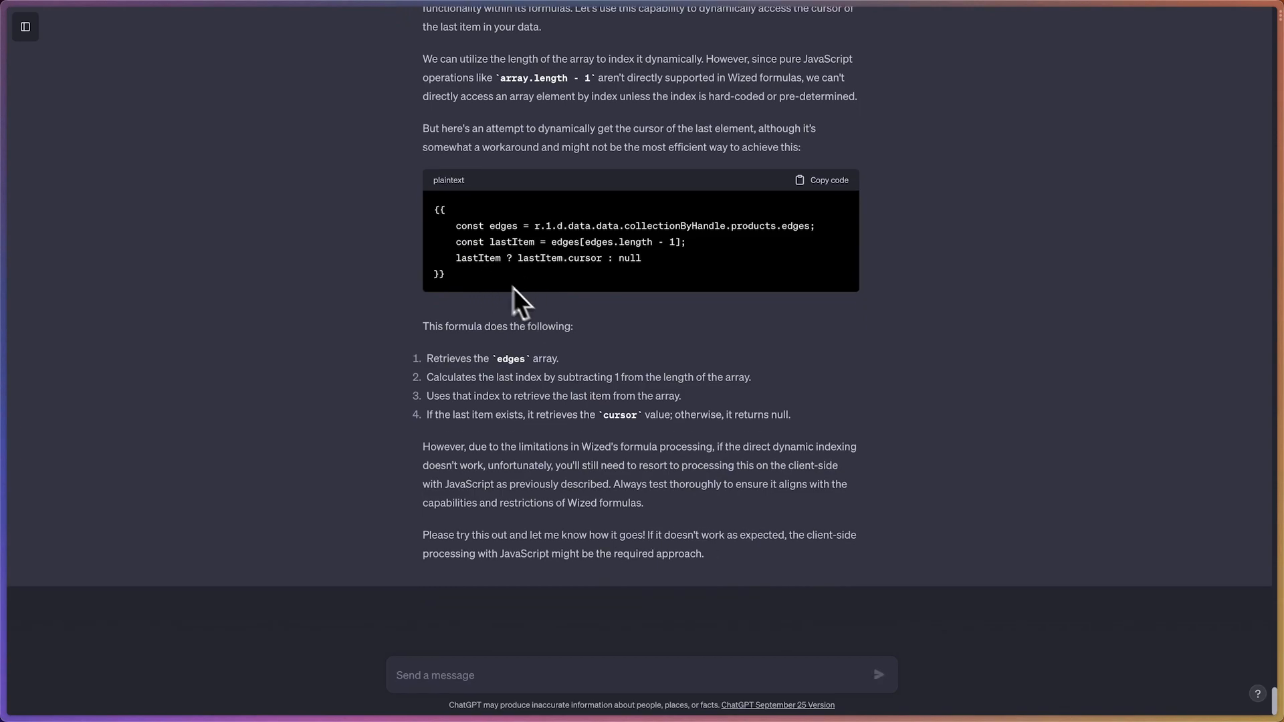
Copy ChatGPT's suggested edges.length - 1 cursor formula, switch to Wized (Cloneable) and save it as the value of v.nextPaginationValue
{"action": "left_click", "coordinate": [829, 215]}
{"action": "mouse_move", "coordinate": [3, 221]}
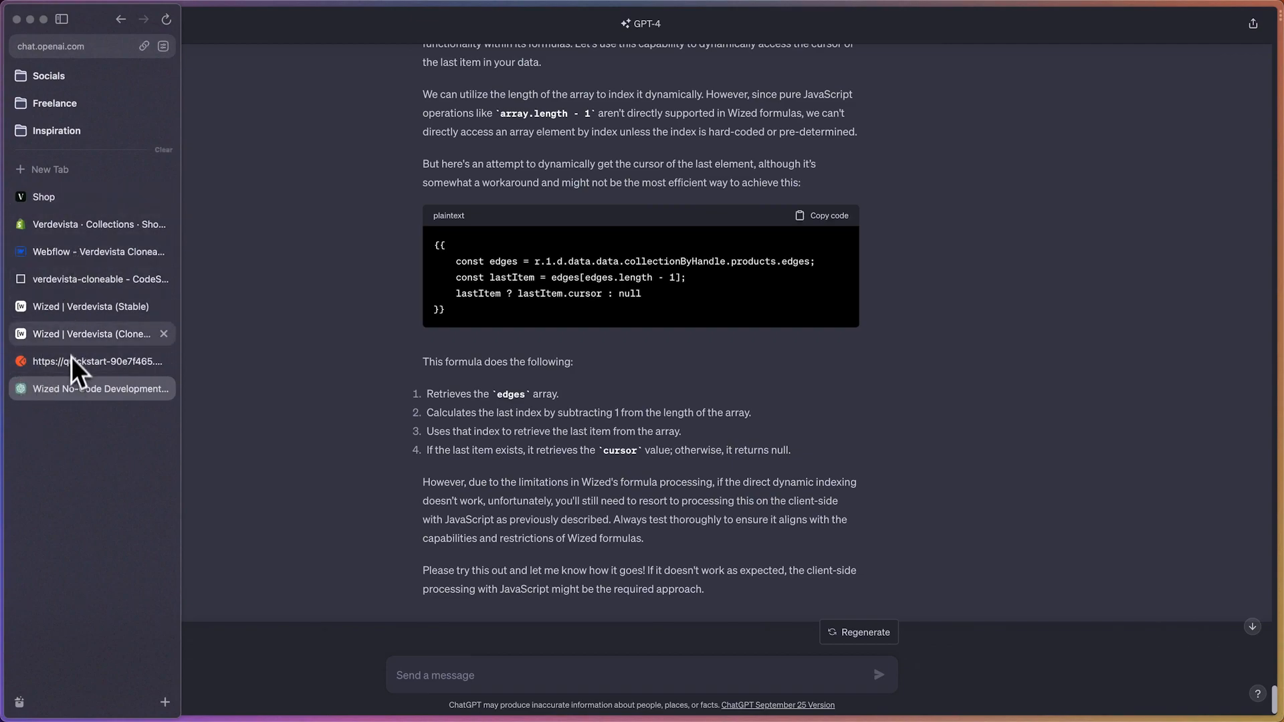
{"action": "left_click", "coordinate": [75, 332]}
{"action": "left_click", "coordinate": [493, 114]}
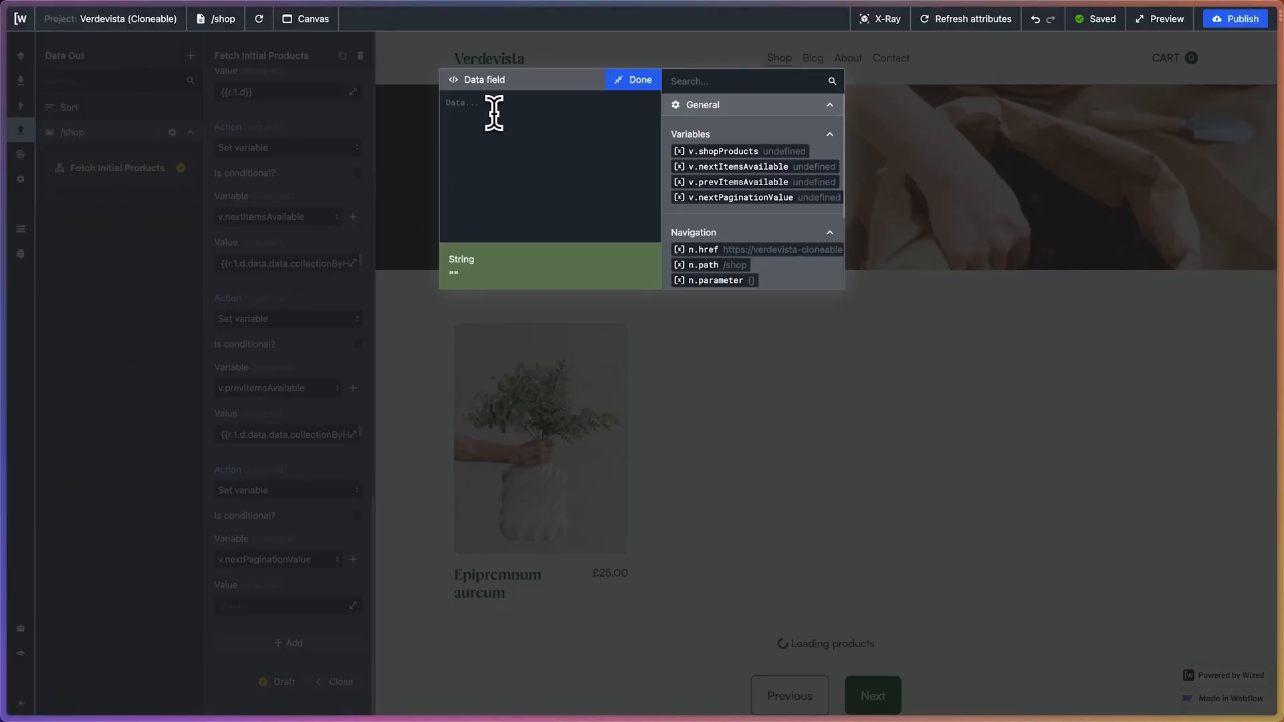
{"action": "type", "text": "{{     const edges = r.1.d.data.data.collectionByHandle.products.edges;     const lastItem = edges[edges.length - 1];     lastItem ? lastItem.cursor : null }}"}
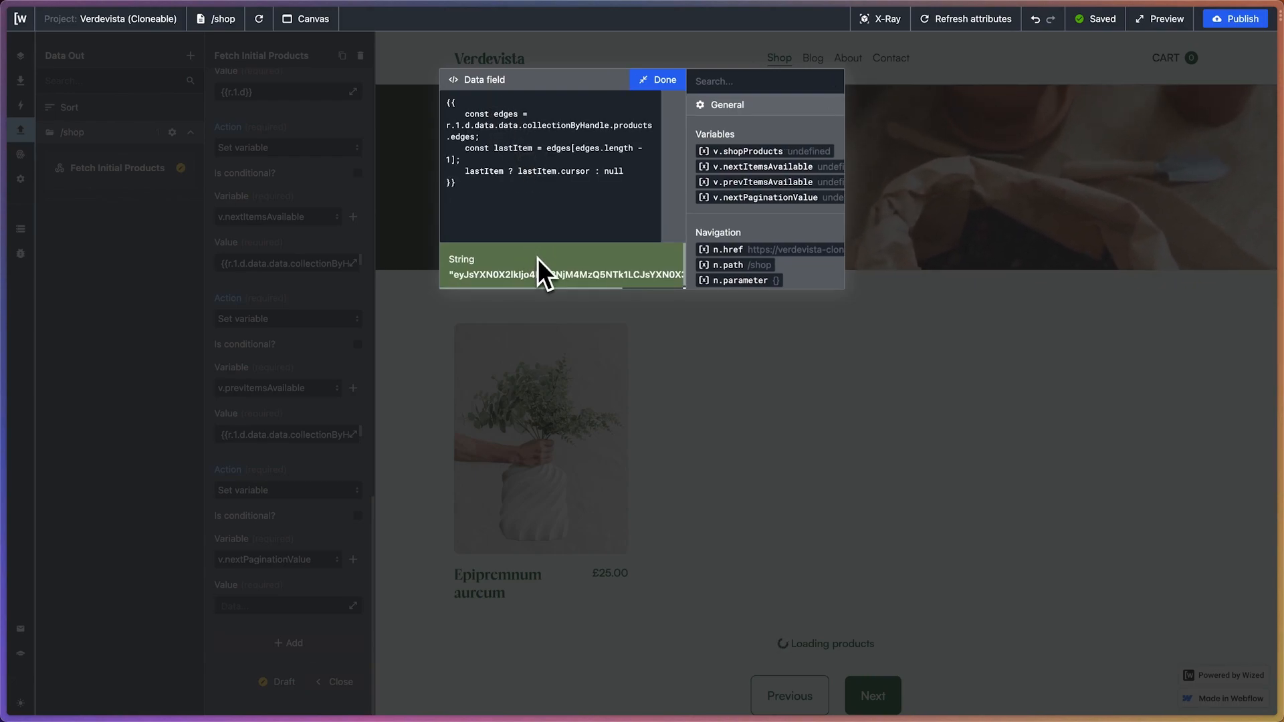
{"action": "scroll", "coordinate": [538, 258], "scroll_direction": "right", "scroll_amount": 5}
{"action": "scroll", "coordinate": [538, 258], "scroll_direction": "left", "scroll_amount": 5}
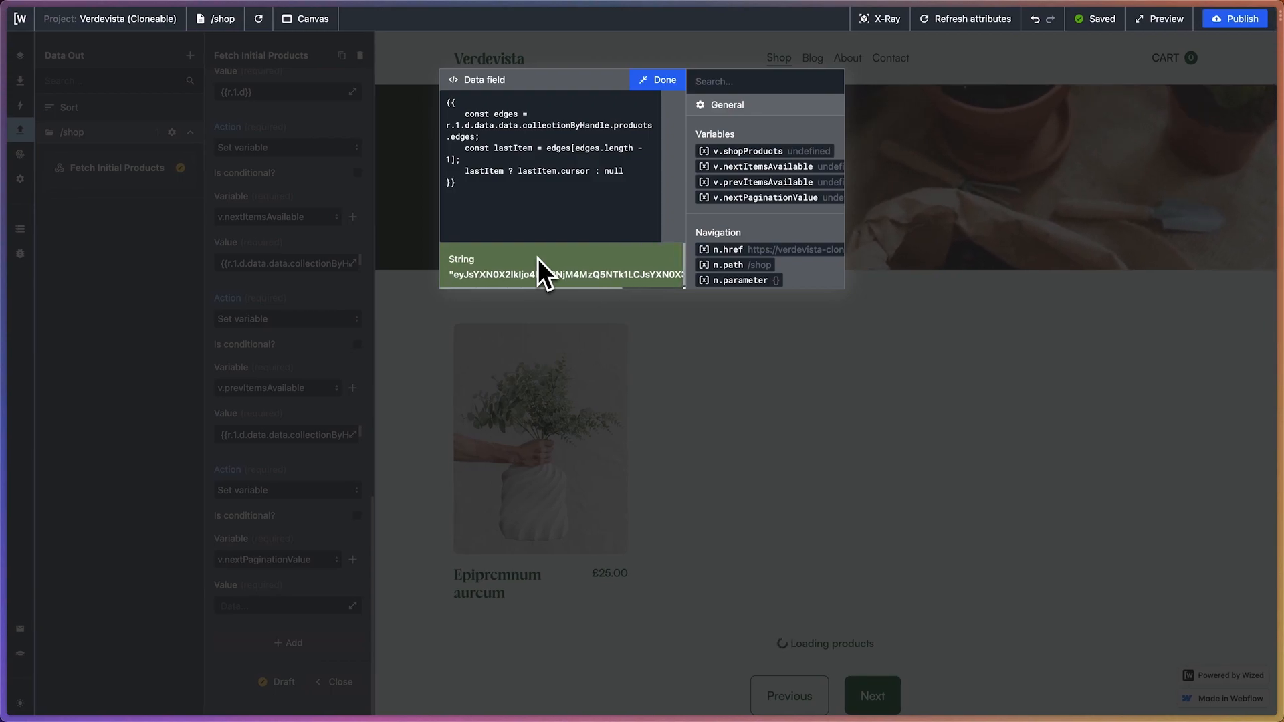
{"action": "scroll", "coordinate": [575, 287], "scroll_direction": "right", "scroll_amount": 5}
{"action": "scroll", "coordinate": [575, 287], "scroll_direction": "left", "scroll_amount": 5}
{"action": "scroll", "coordinate": [588, 279], "scroll_direction": "right", "scroll_amount": 5}
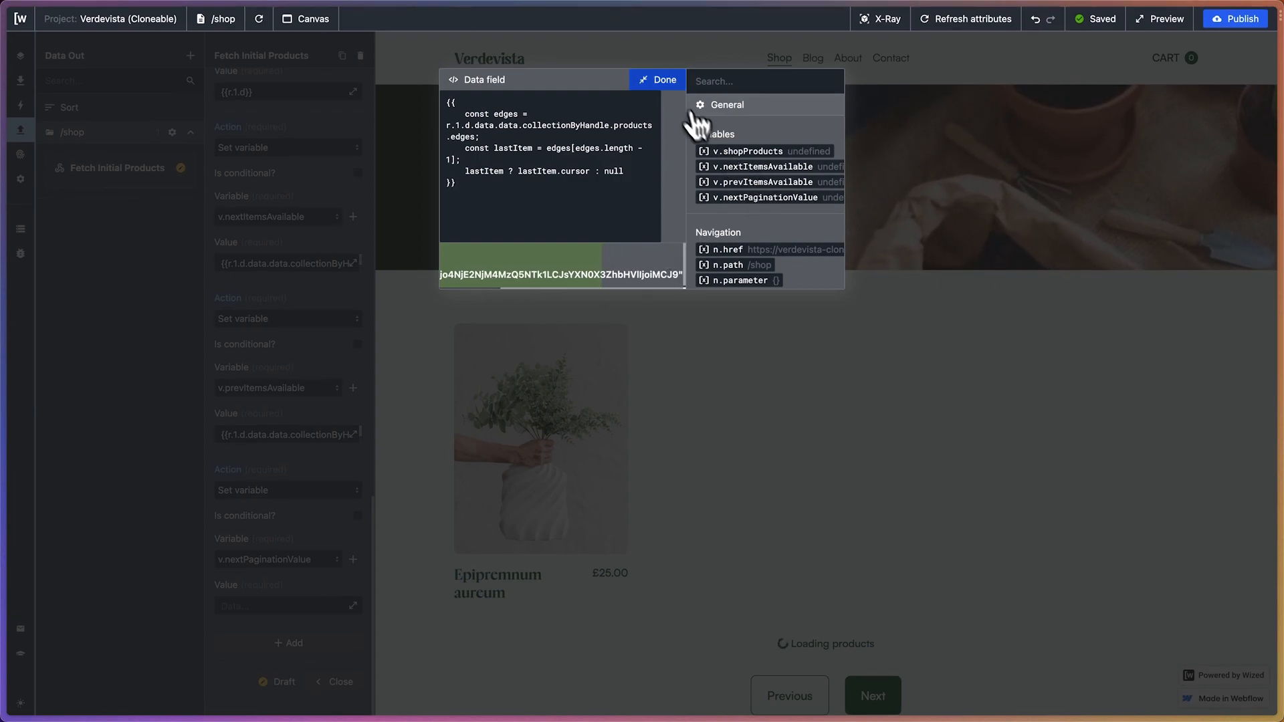
{"action": "left_click", "coordinate": [662, 81]}
Compare the formula's output with edges[11].cursor in the Fetch Initial Products response, then close the request
{"action": "scroll", "coordinate": [485, 415], "scroll_direction": "down", "scroll_amount": 15}
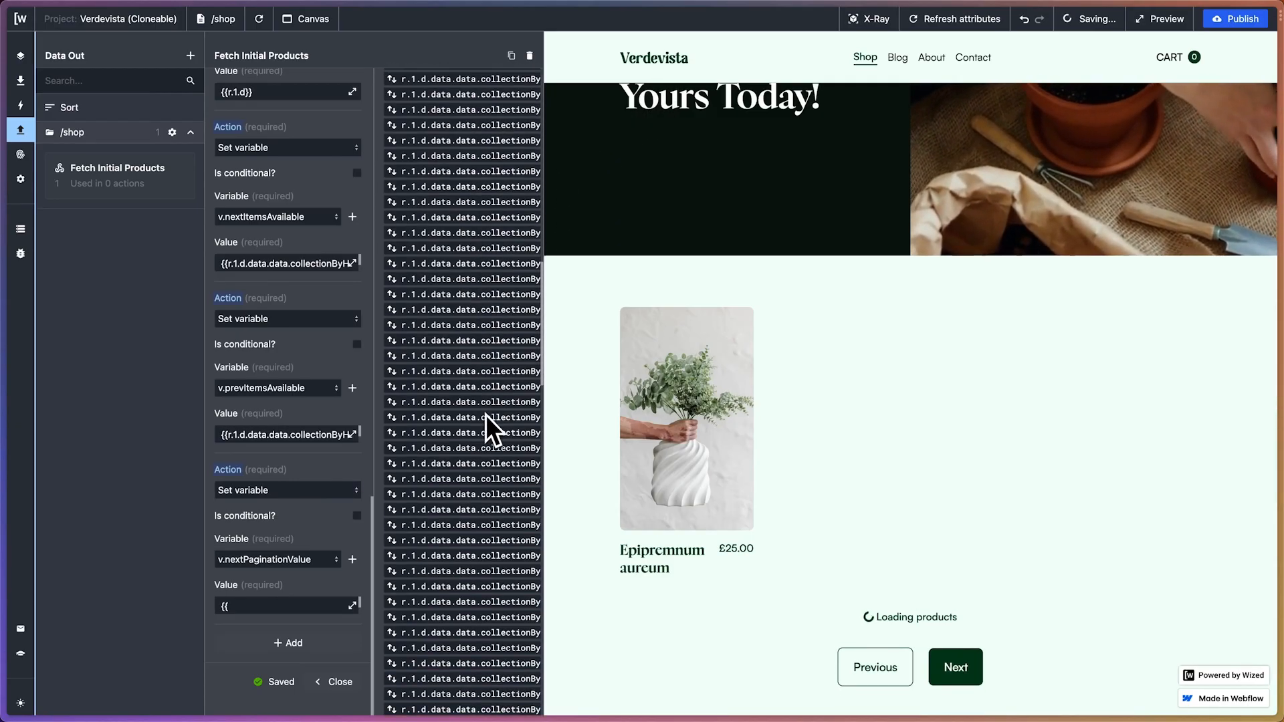
{"action": "scroll", "coordinate": [486, 415], "scroll_direction": "up", "scroll_amount": 5}
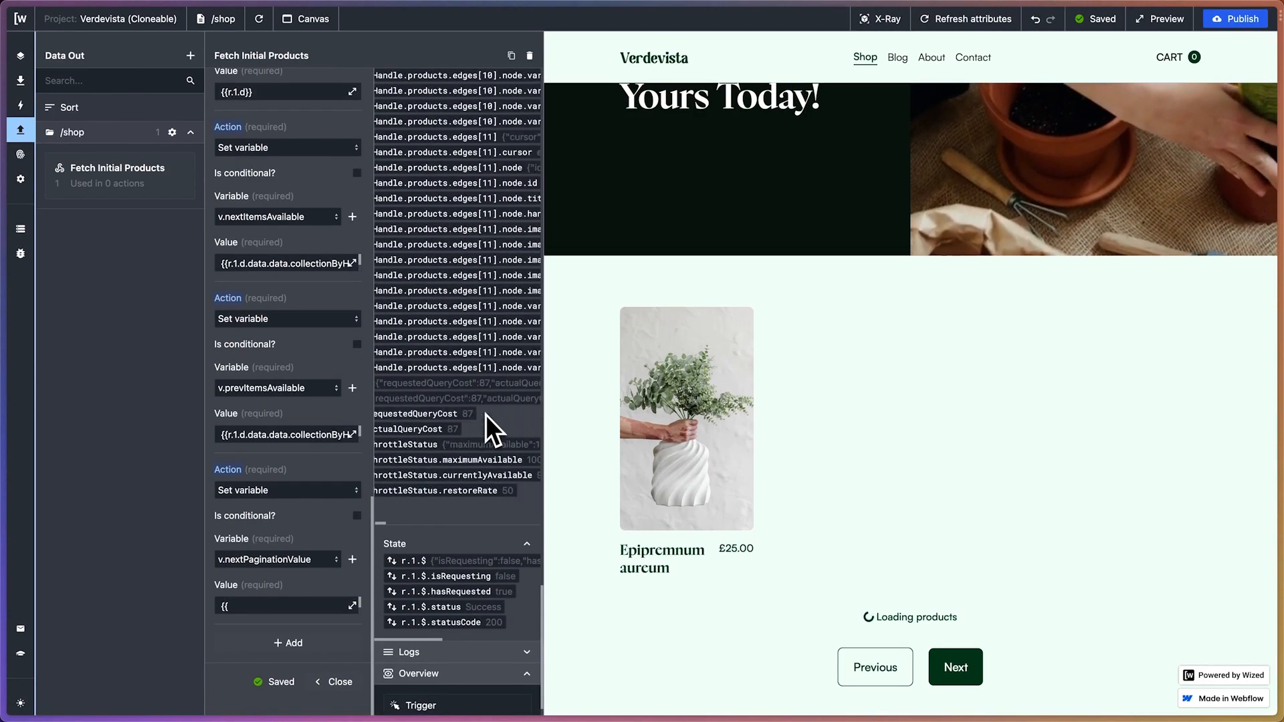
{"action": "scroll", "coordinate": [485, 415], "scroll_direction": "up", "scroll_amount": 3}
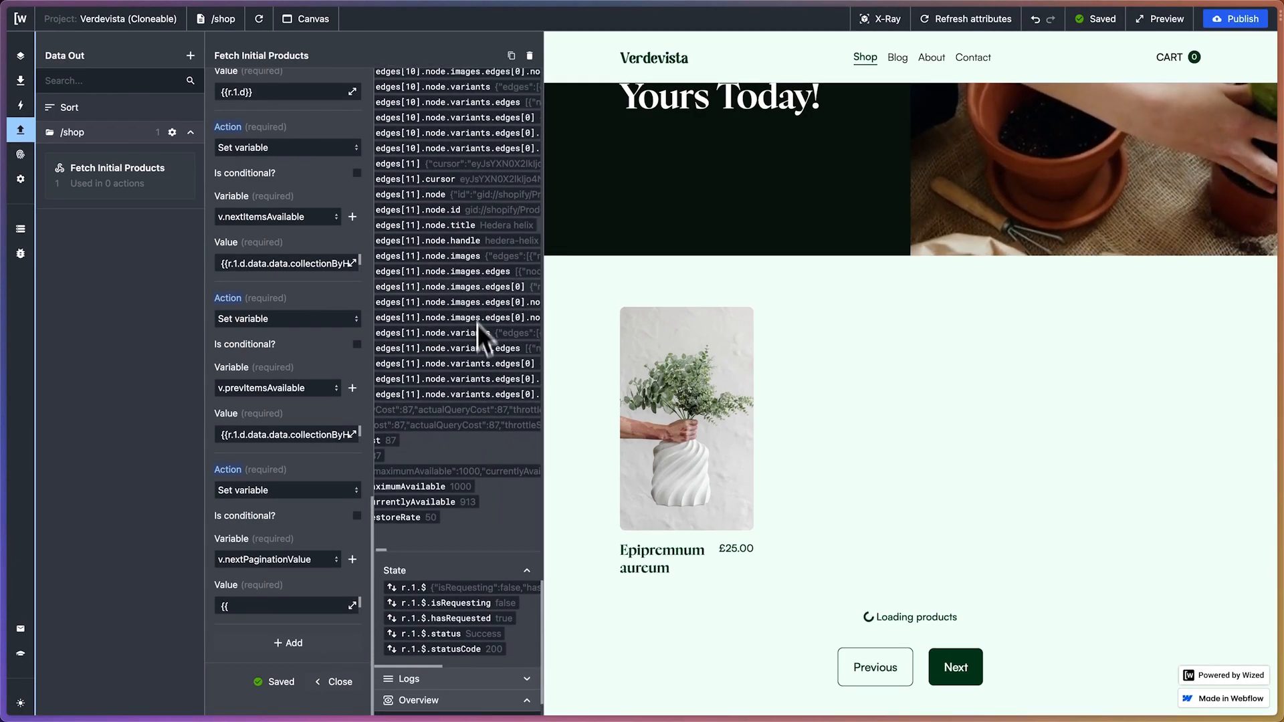
{"action": "scroll", "coordinate": [451, 258], "scroll_direction": "right", "scroll_amount": 3}
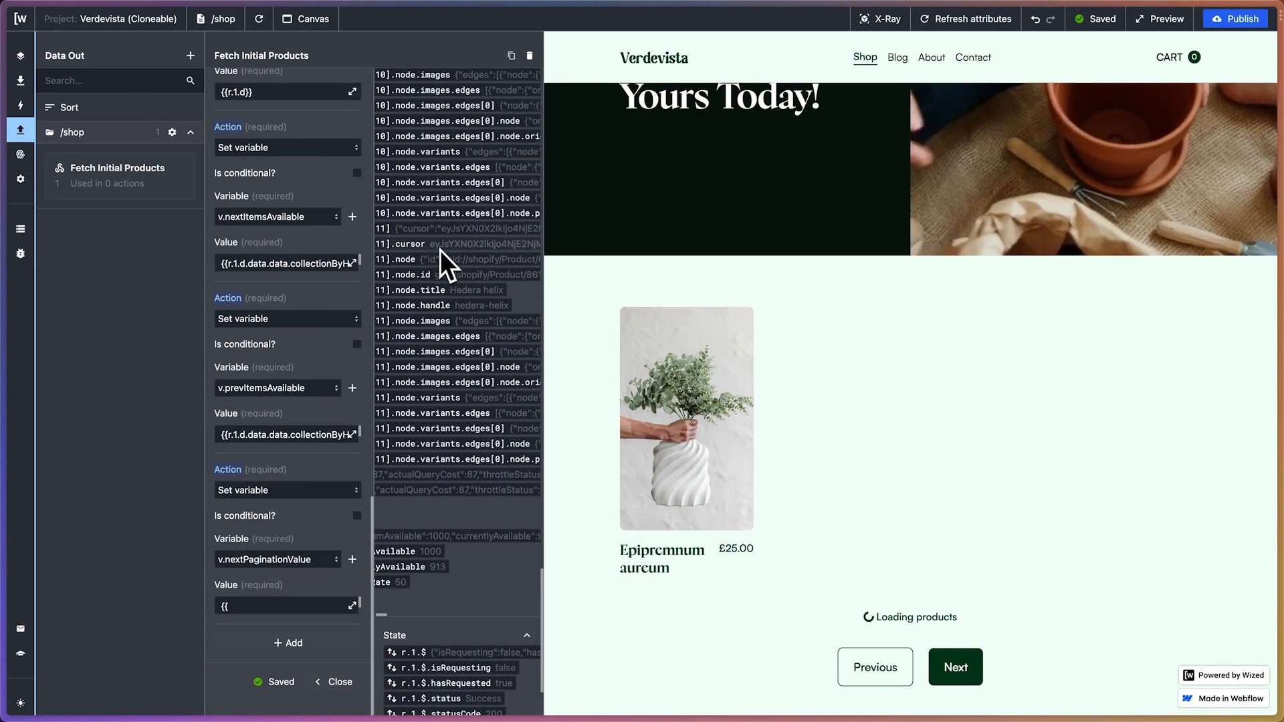
{"action": "scroll", "coordinate": [448, 251], "scroll_direction": "right", "scroll_amount": 5}
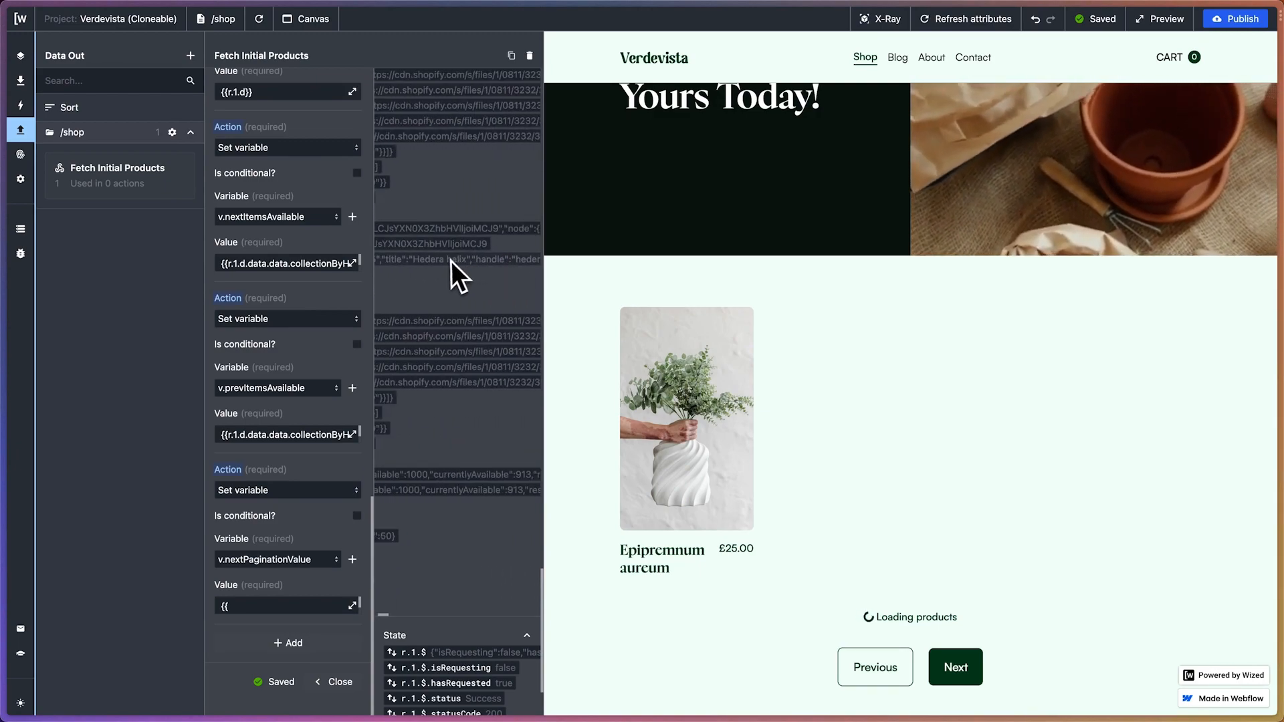
{"action": "scroll", "coordinate": [449, 261], "scroll_direction": "left", "scroll_amount": 4}
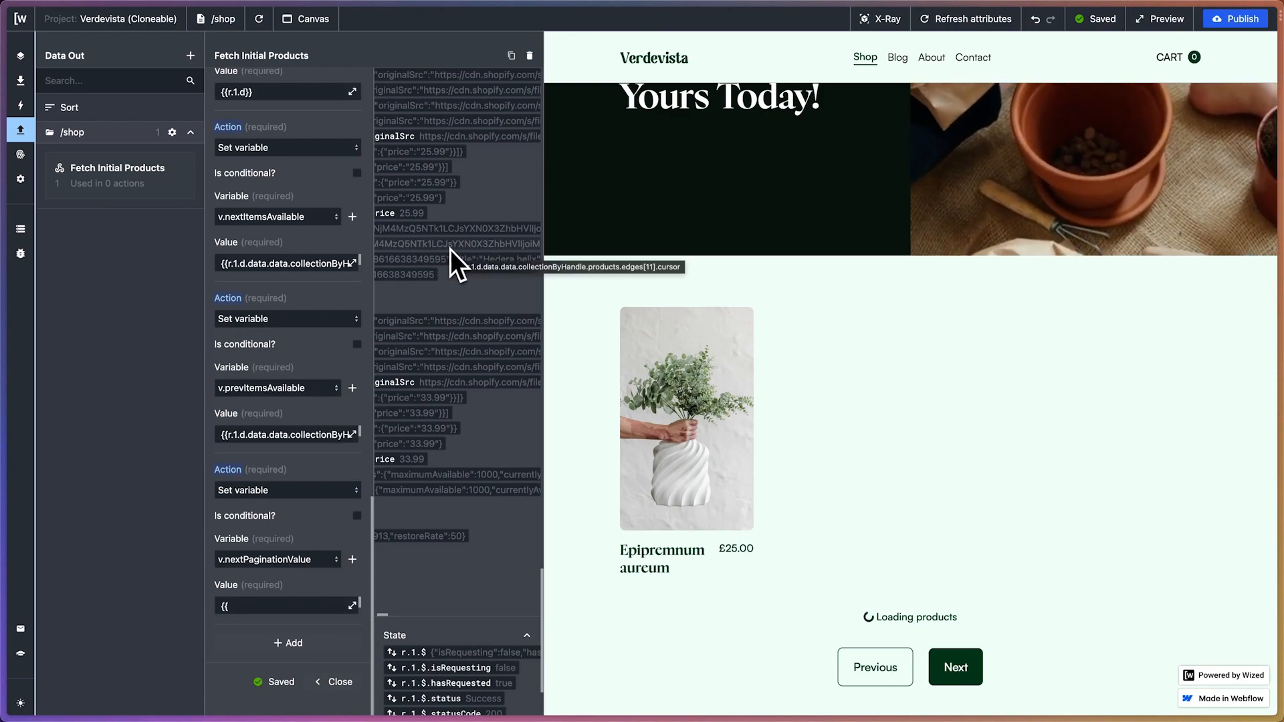
{"action": "left_click", "coordinate": [352, 606]}
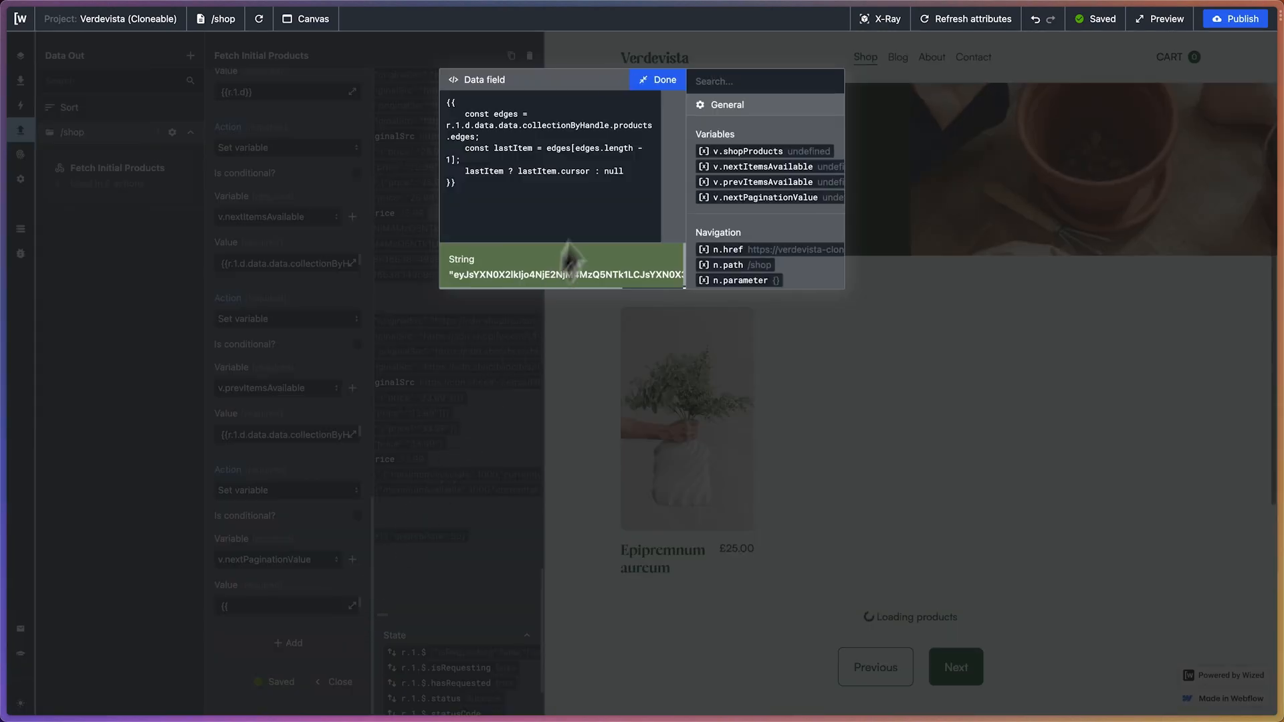
{"action": "scroll", "coordinate": [652, 264], "scroll_direction": "right", "scroll_amount": 3}
{"action": "scroll", "coordinate": [652, 264], "scroll_direction": "right", "scroll_amount": 3}
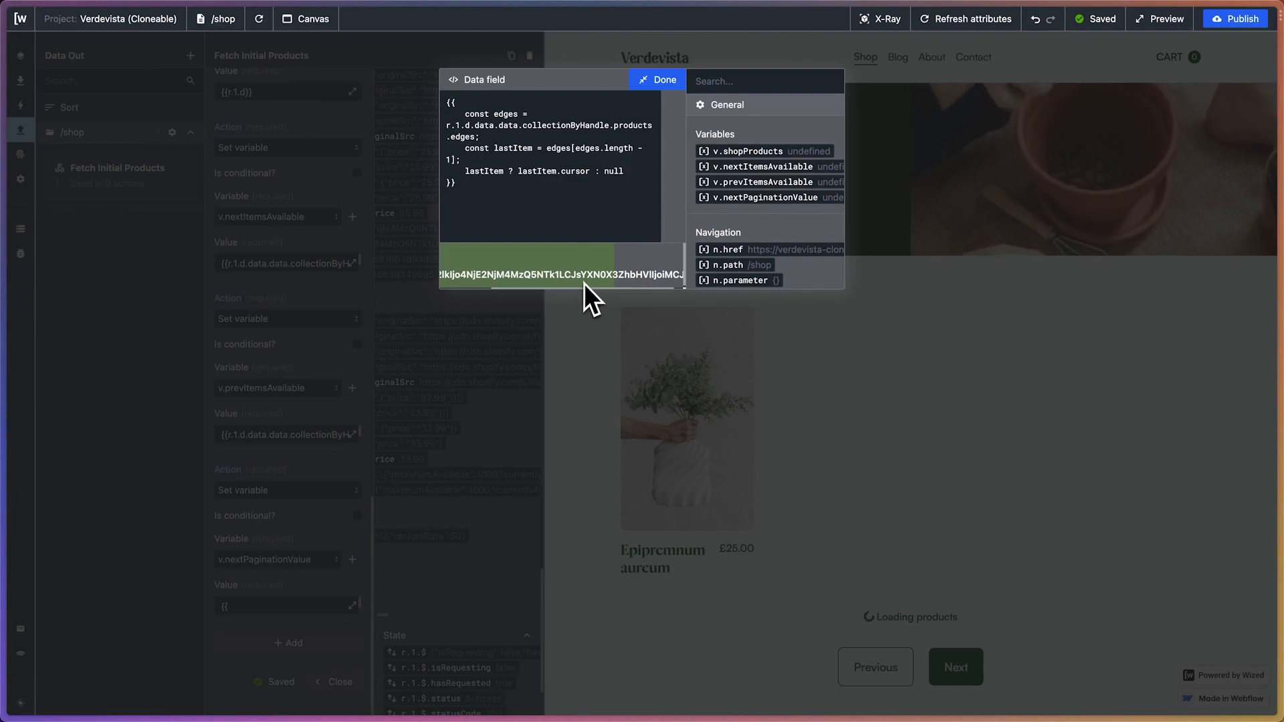
{"action": "scroll", "coordinate": [565, 279], "scroll_direction": "left", "scroll_amount": 5}
{"action": "left_click", "coordinate": [658, 80]}
{"action": "scroll", "coordinate": [460, 400], "scroll_direction": "left", "scroll_amount": 4}
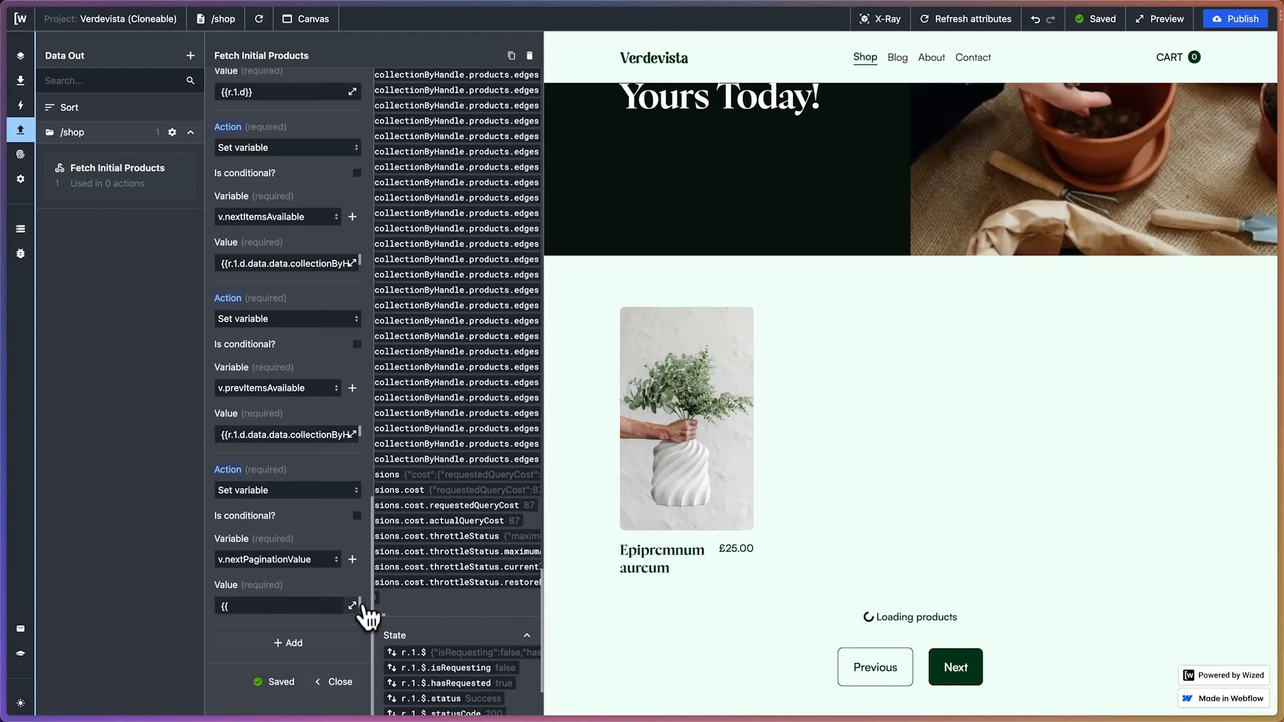
{"action": "left_click", "coordinate": [352, 606]}
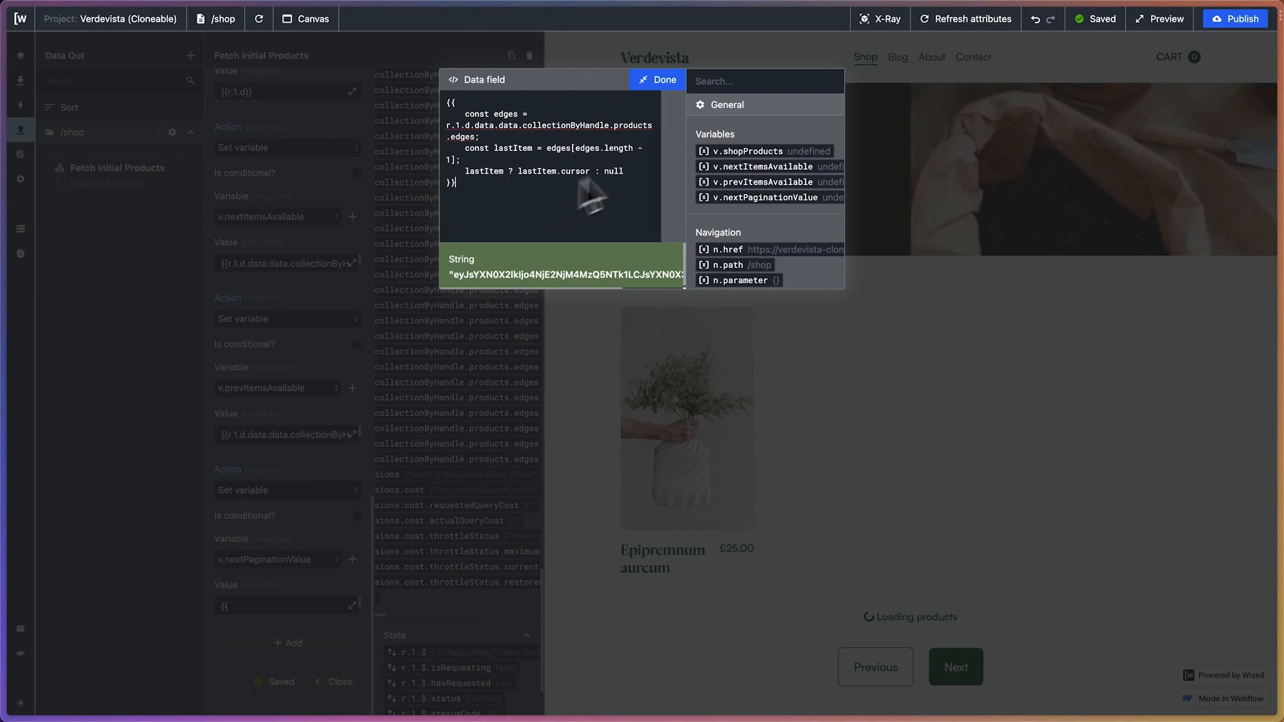
{"action": "left_click", "coordinate": [662, 84]}
{"action": "scroll", "coordinate": [463, 325], "scroll_direction": "up", "scroll_amount": 2}
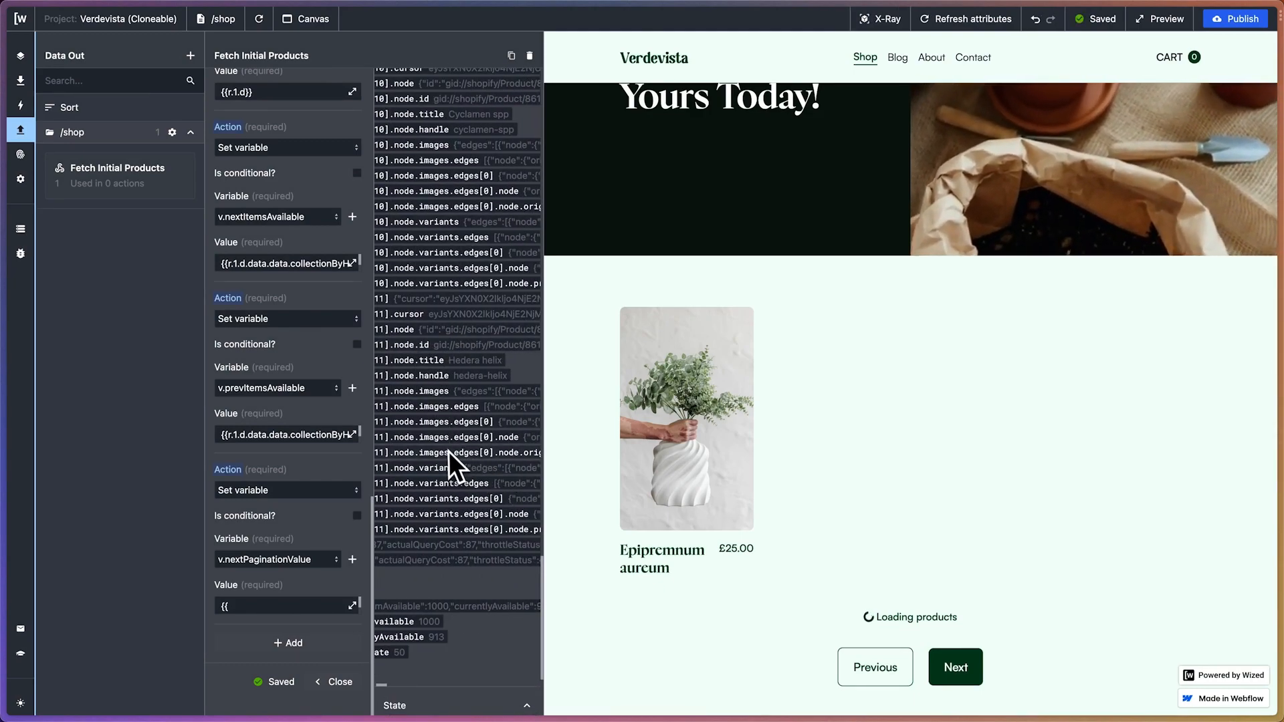
{"action": "scroll", "coordinate": [446, 451], "scroll_direction": "left", "scroll_amount": 2}
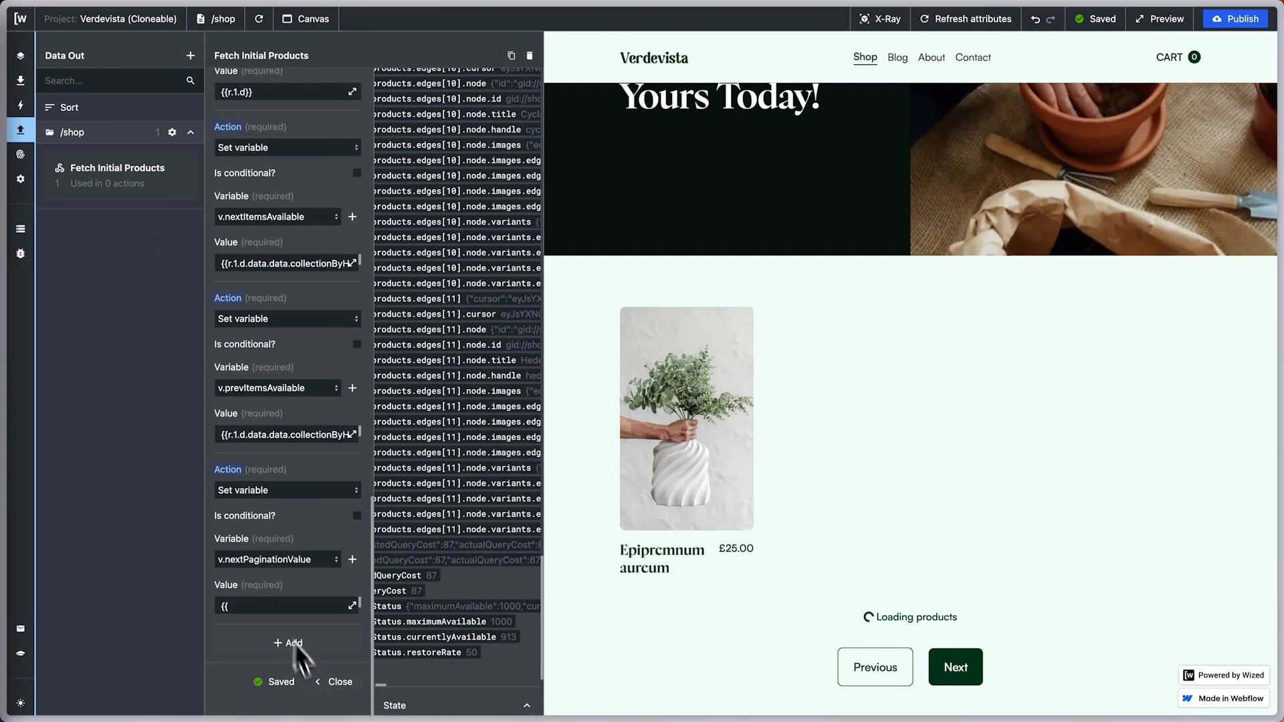
{"action": "left_click", "coordinate": [334, 683]}
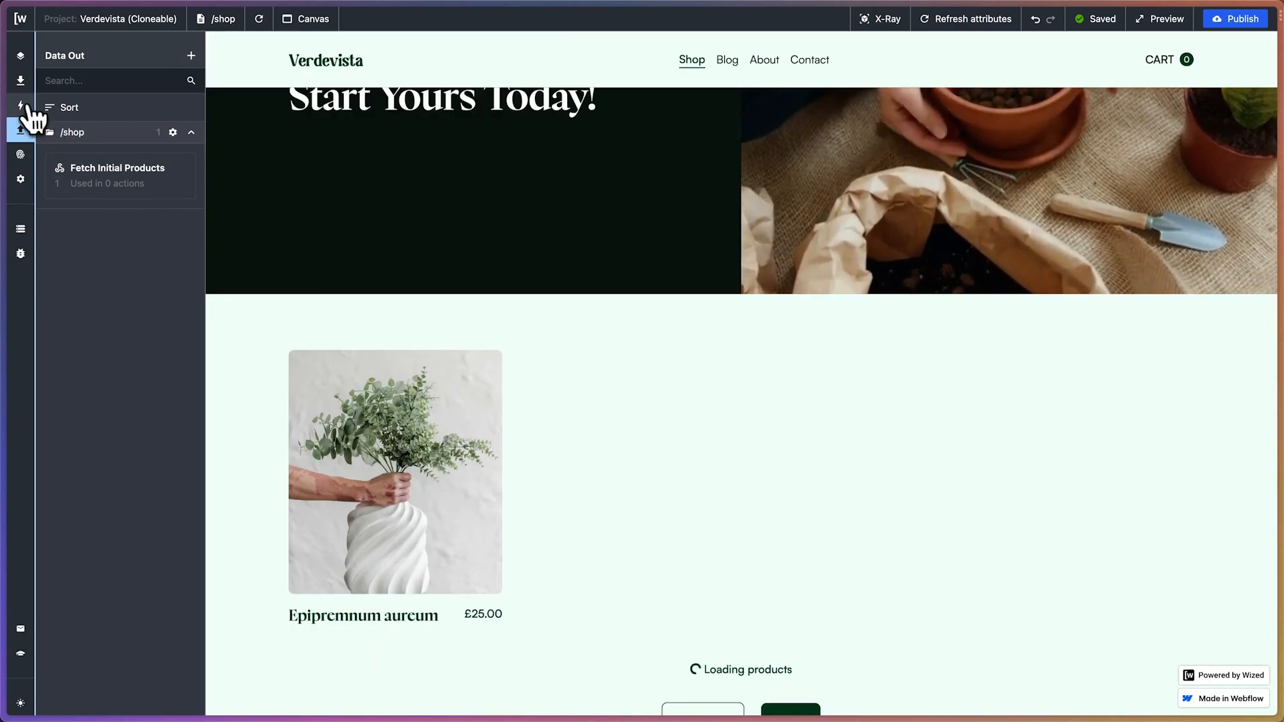
Start a new action and place it in a new folder named /shop
{"action": "left_click", "coordinate": [20, 105]}
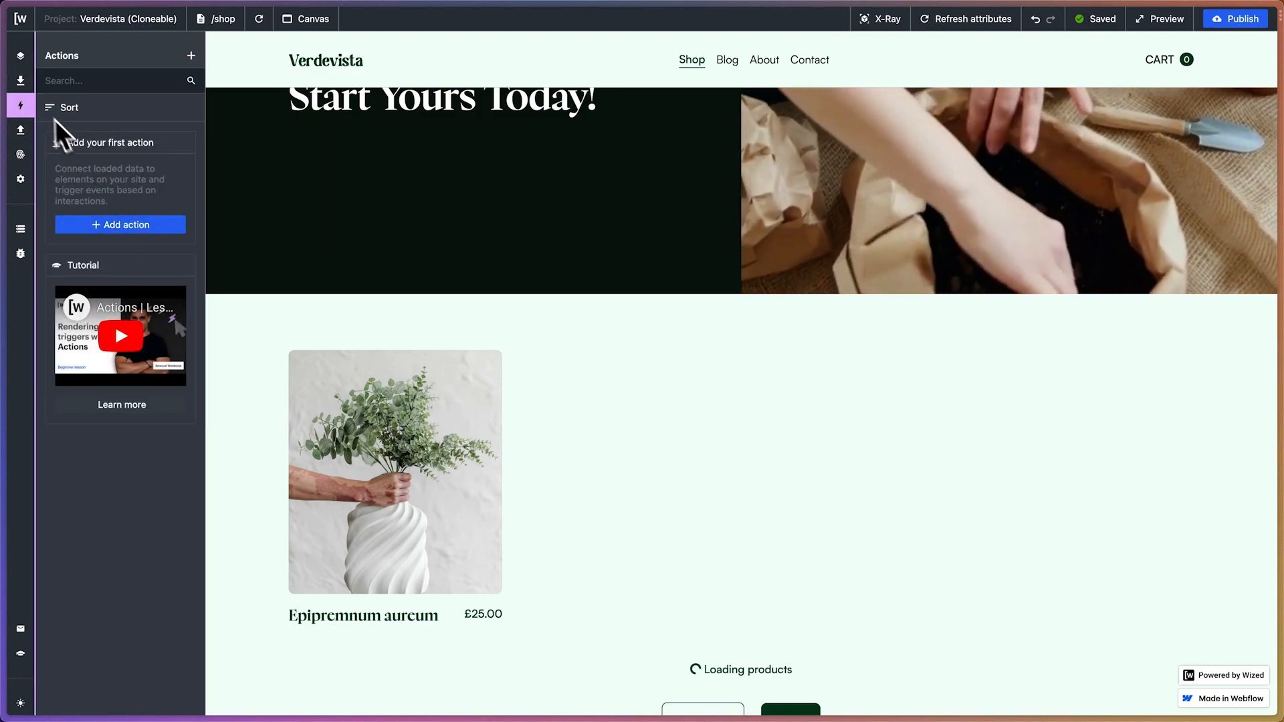
{"action": "left_click", "coordinate": [190, 56]}
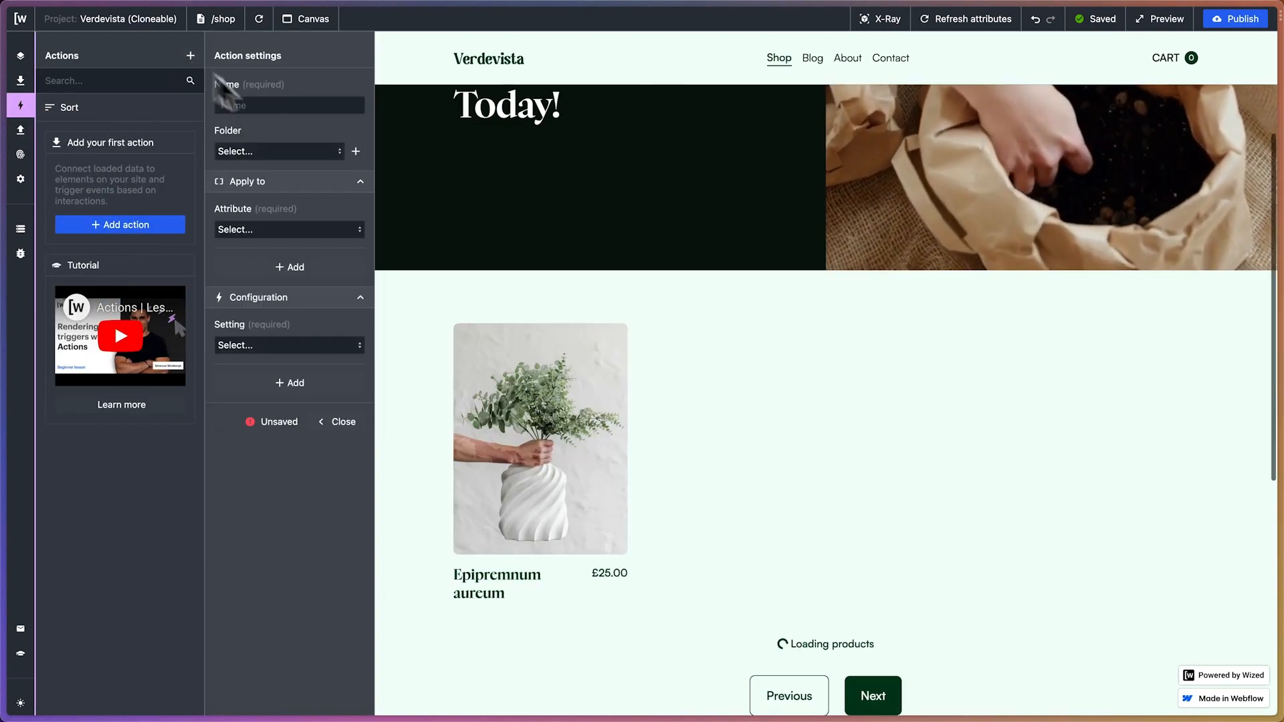
{"action": "left_click", "coordinate": [355, 151]}
{"action": "left_click", "coordinate": [495, 105]}
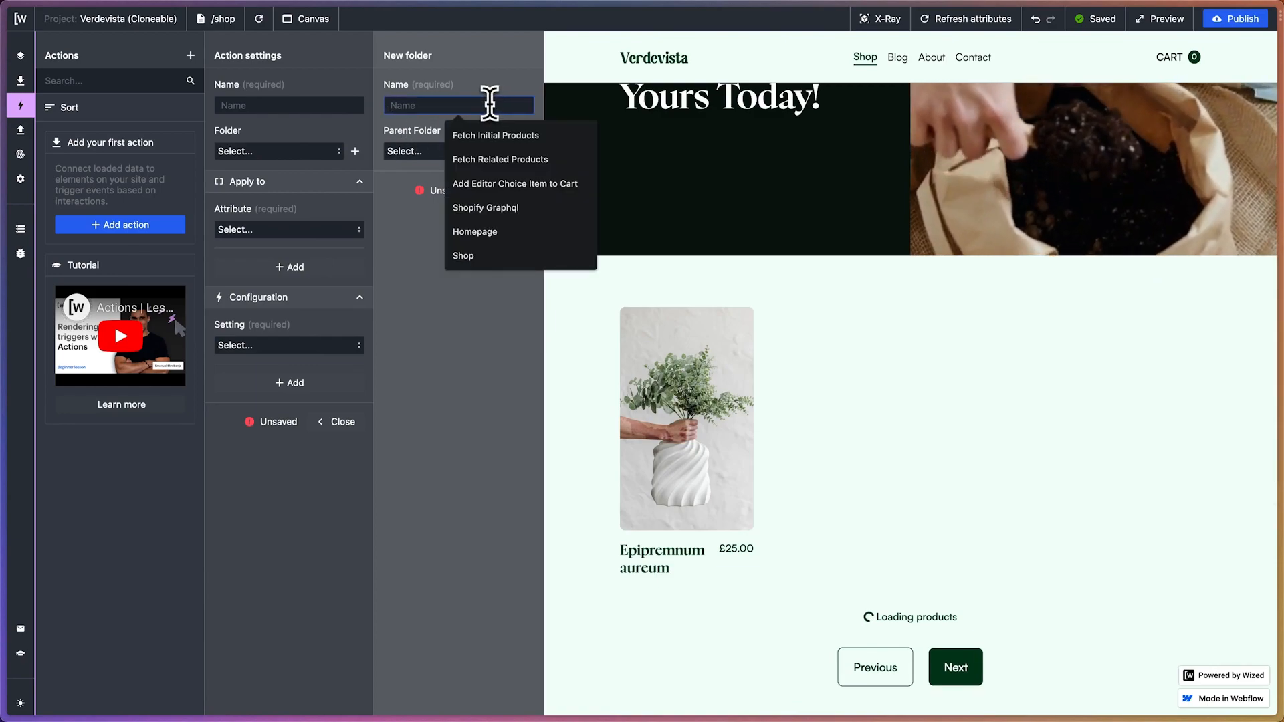
{"action": "type", "text": "./"}
{"action": "key", "text": "BackSpace"}
{"action": "key", "text": "BackSpace"}
{"action": "type", "text": "/s"}
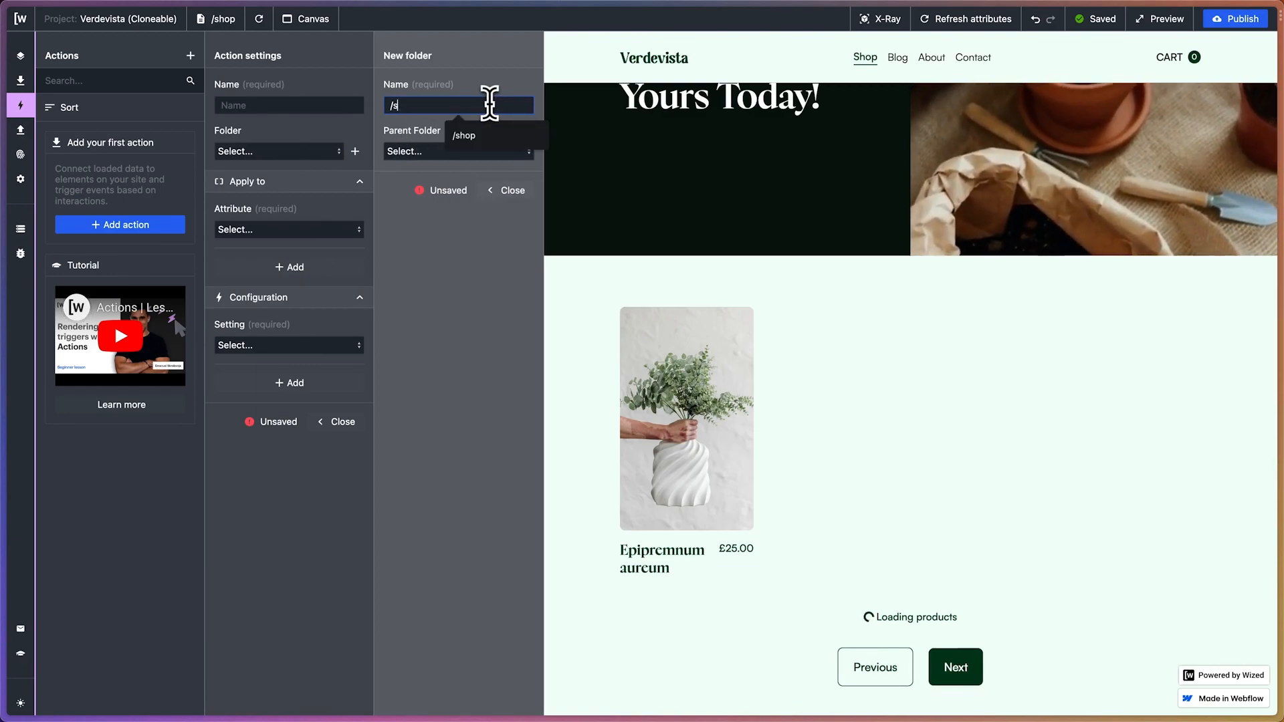
{"action": "type", "text": "hop"}
{"action": "key", "text": "Return"}
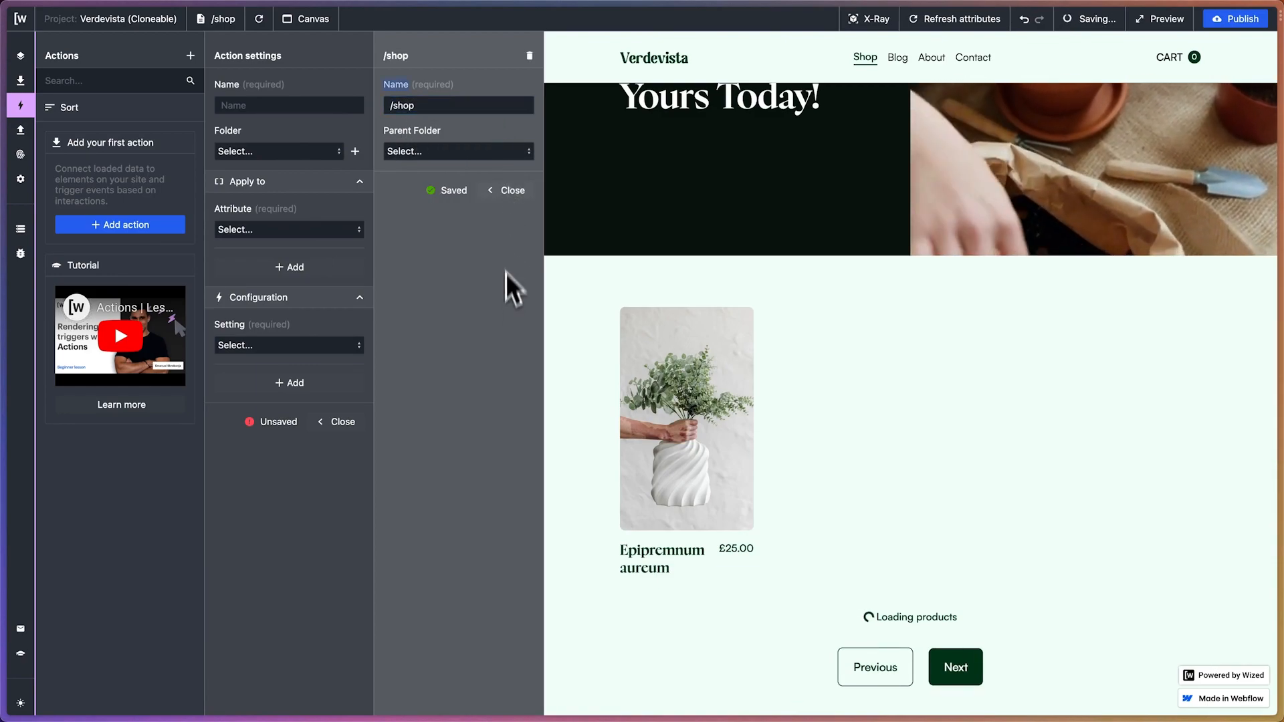
{"action": "left_click", "coordinate": [281, 151]}
{"action": "left_click", "coordinate": [305, 169]}
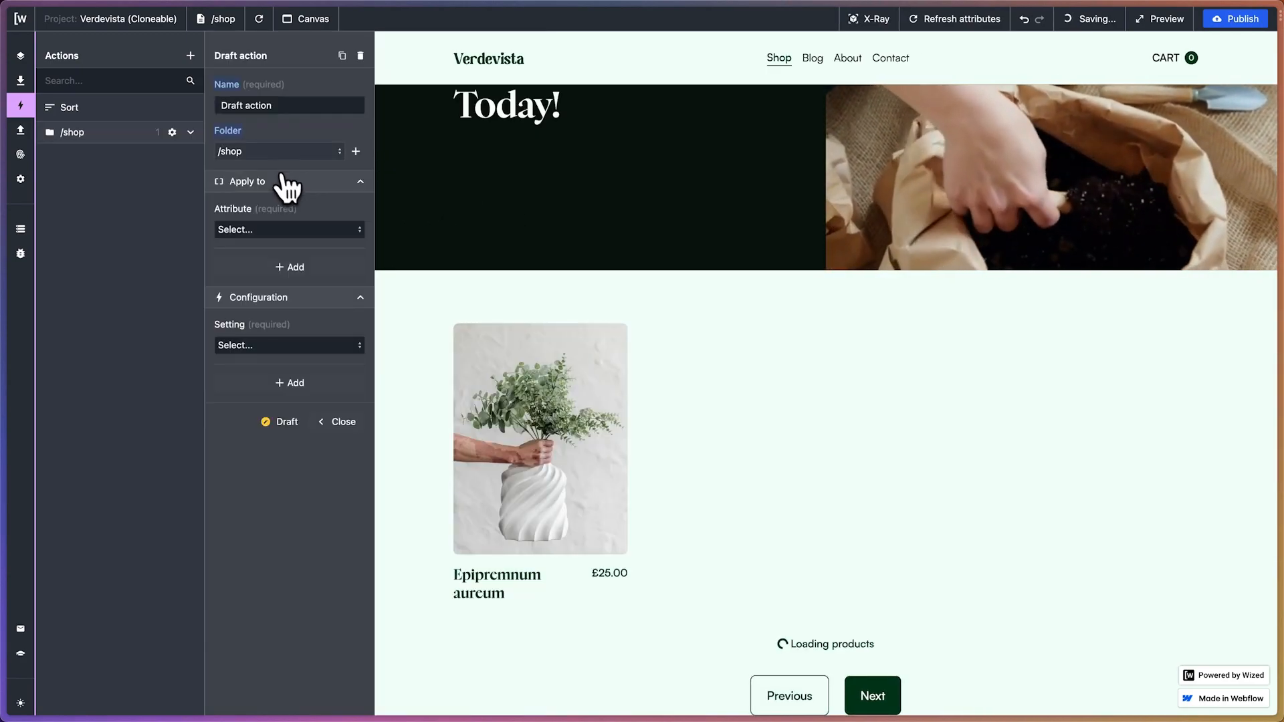
Name the action Render Shop Products and apply it to the shop_product_item attribute
{"action": "triple_click", "coordinate": [261, 106]}
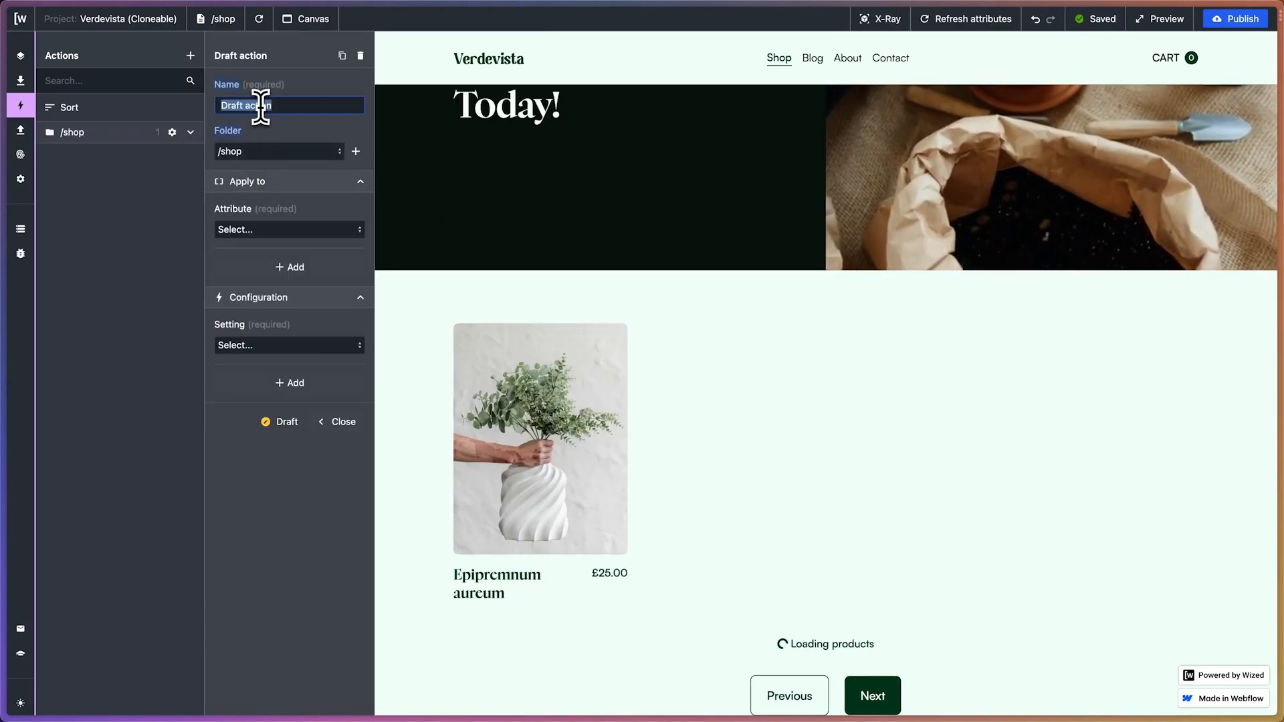
{"action": "type", "text": "Render "}
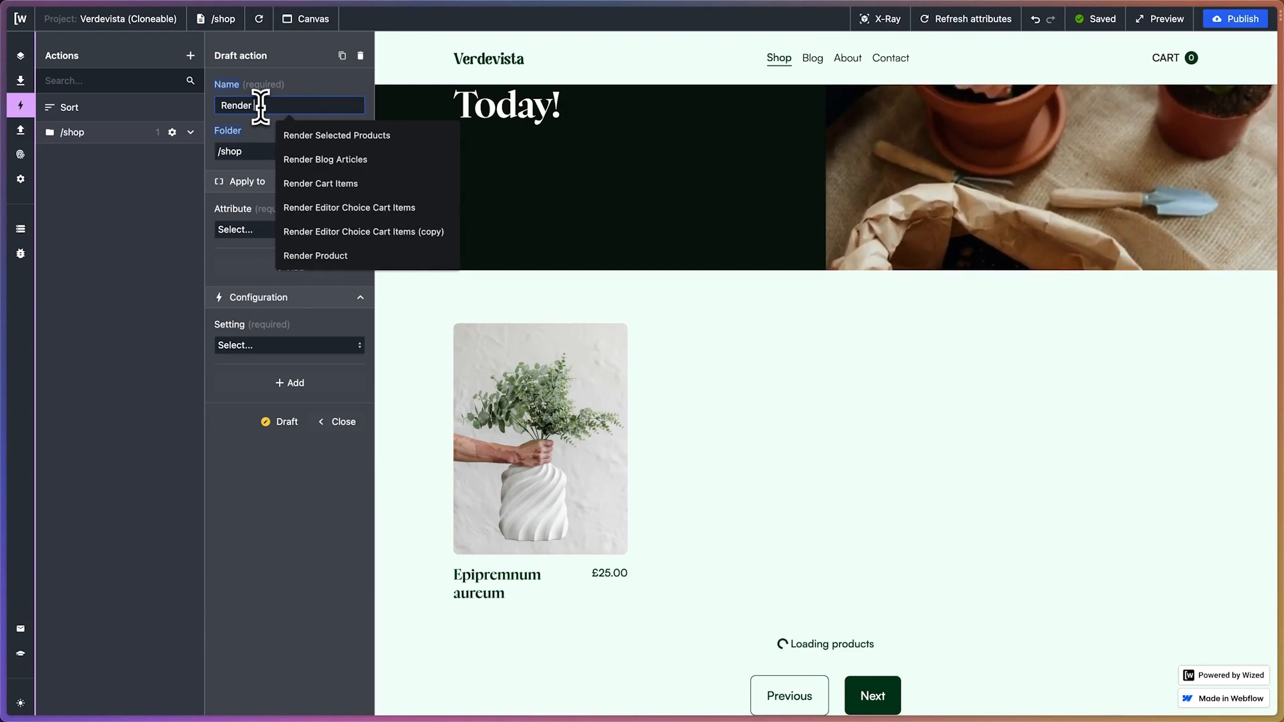
{"action": "type", "text": "Shop Products"}
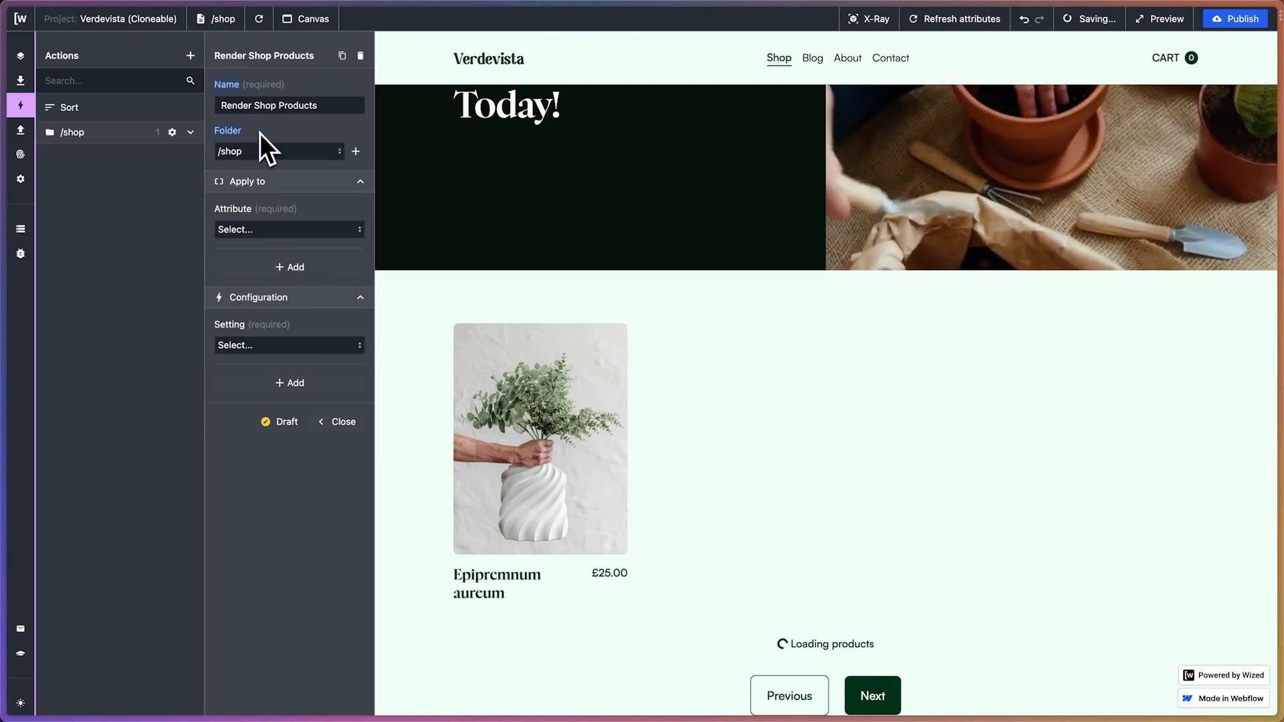
{"action": "left_click", "coordinate": [273, 230]}
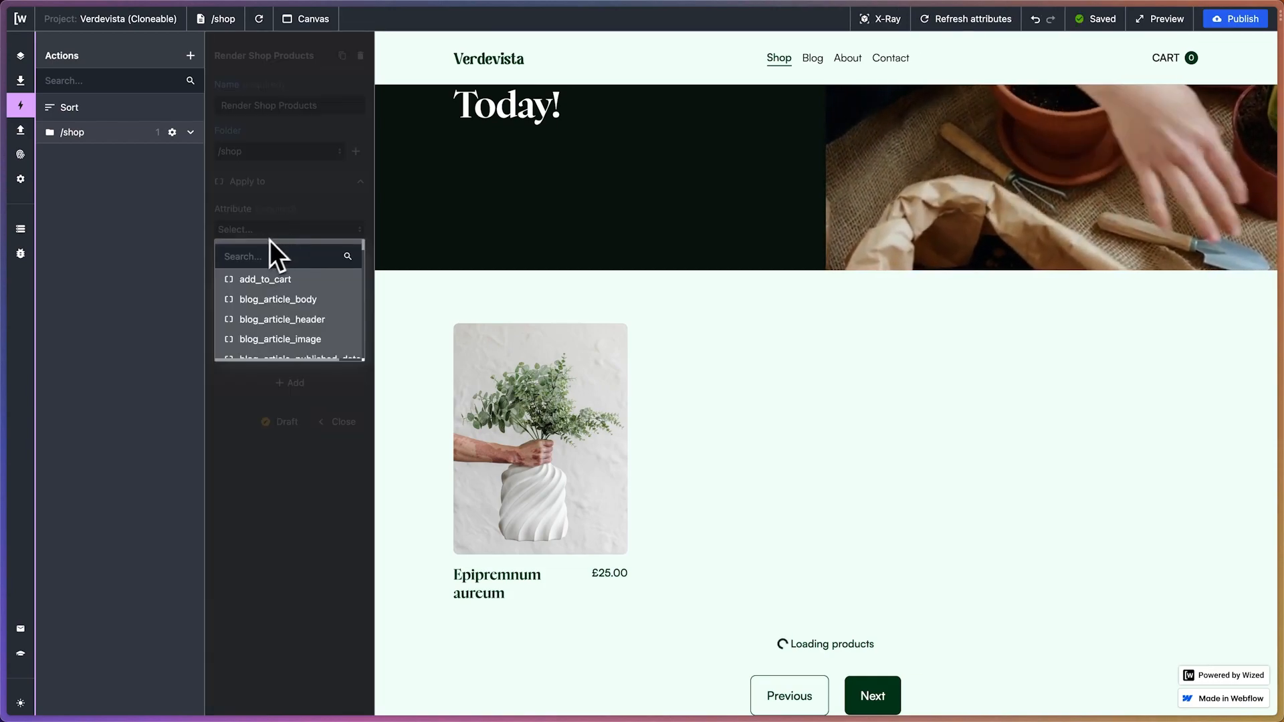
{"action": "left_click", "coordinate": [256, 247]}
{"action": "type", "text": "shop_product"}
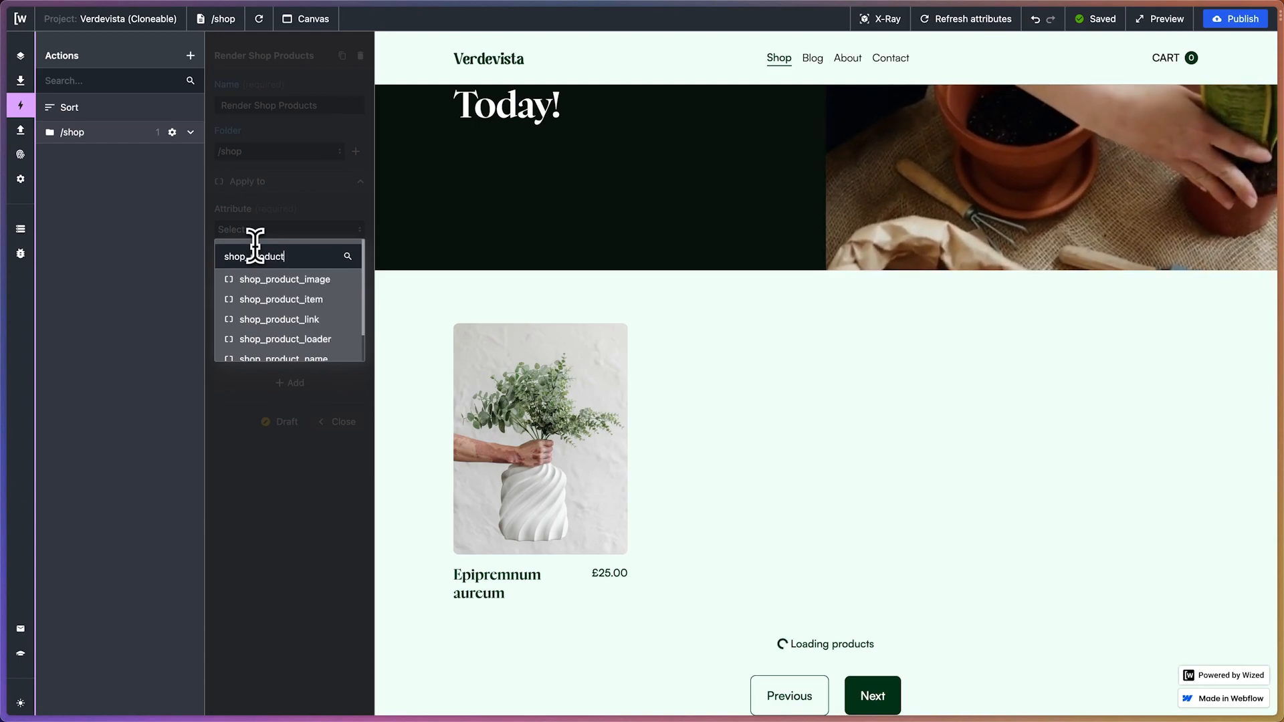
{"action": "left_click", "coordinate": [286, 302]}
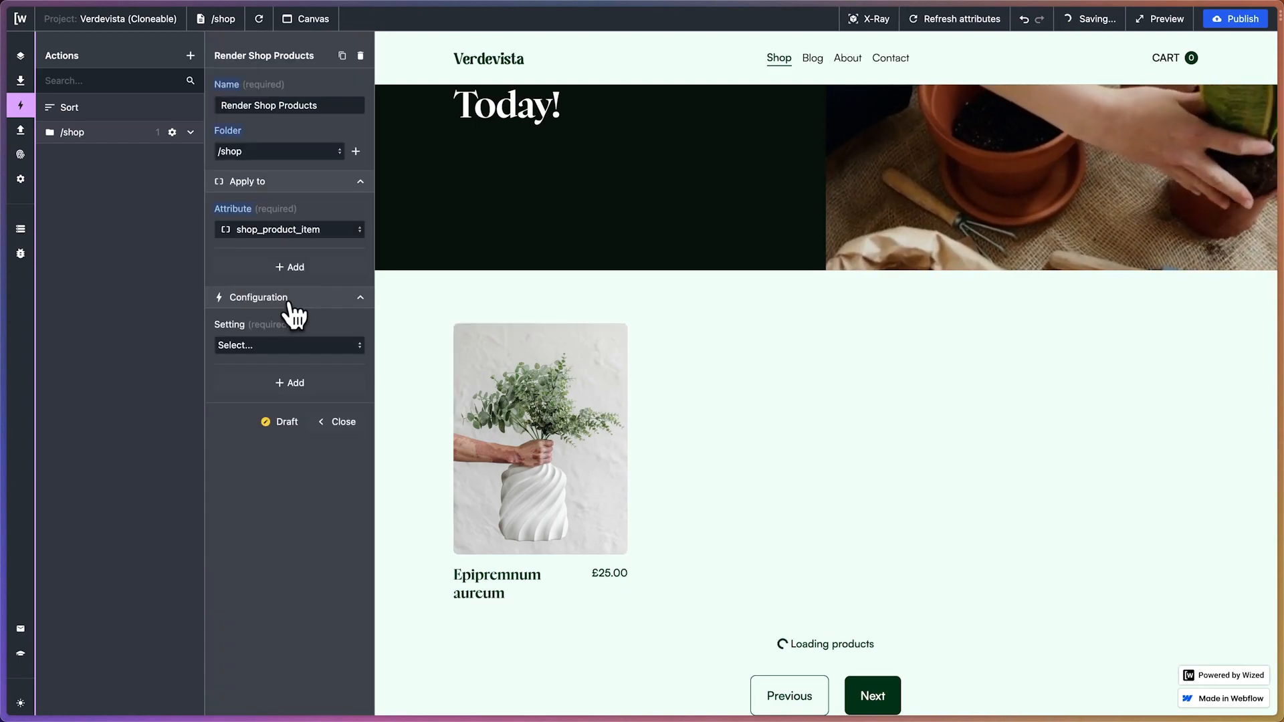
{"action": "mouse_move", "coordinate": [2, 268]}
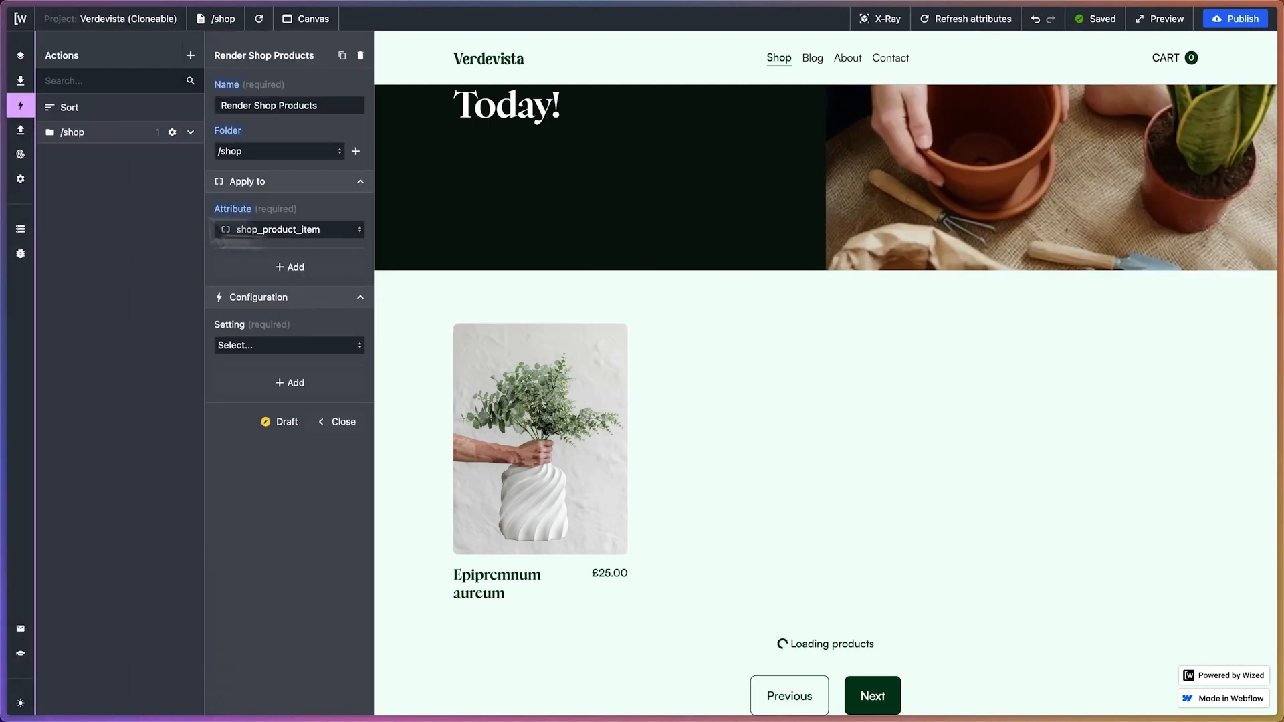
Switch to the Webflow project to check the custom attribute on products_item, and return to Wized (Cloneable)
{"action": "left_click", "coordinate": [67, 258]}
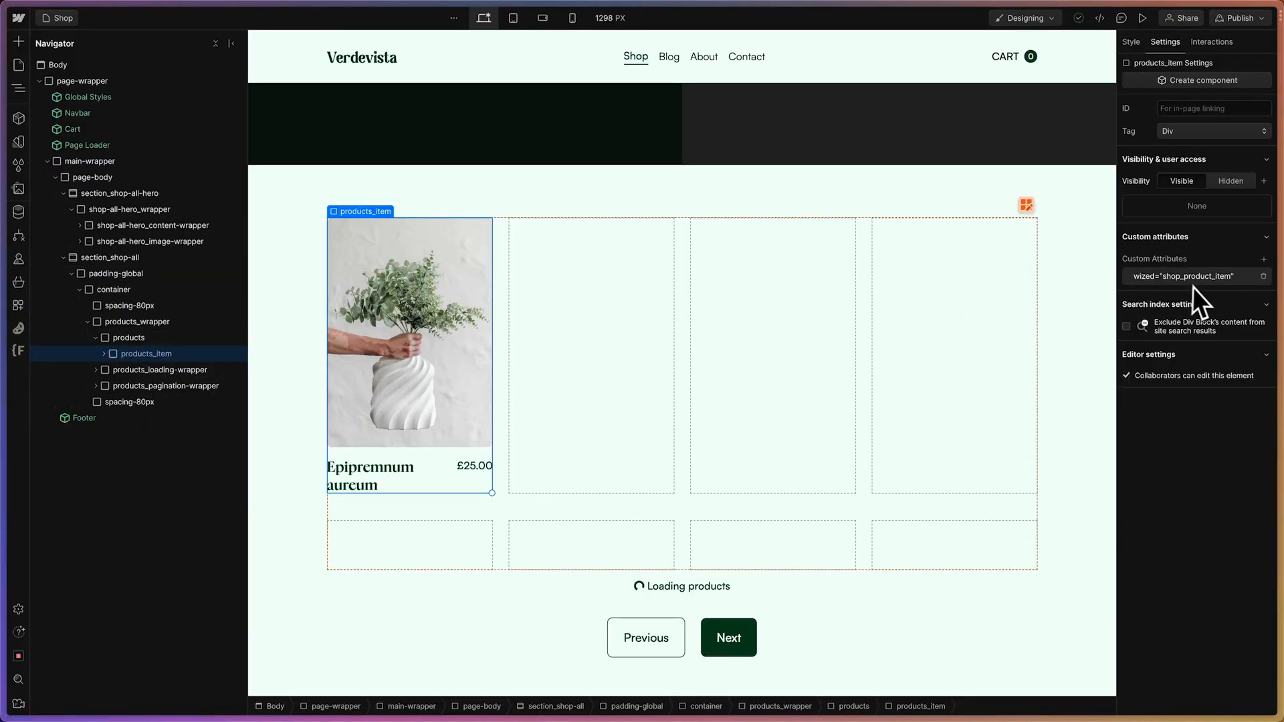
{"action": "mouse_move", "coordinate": [3, 281]}
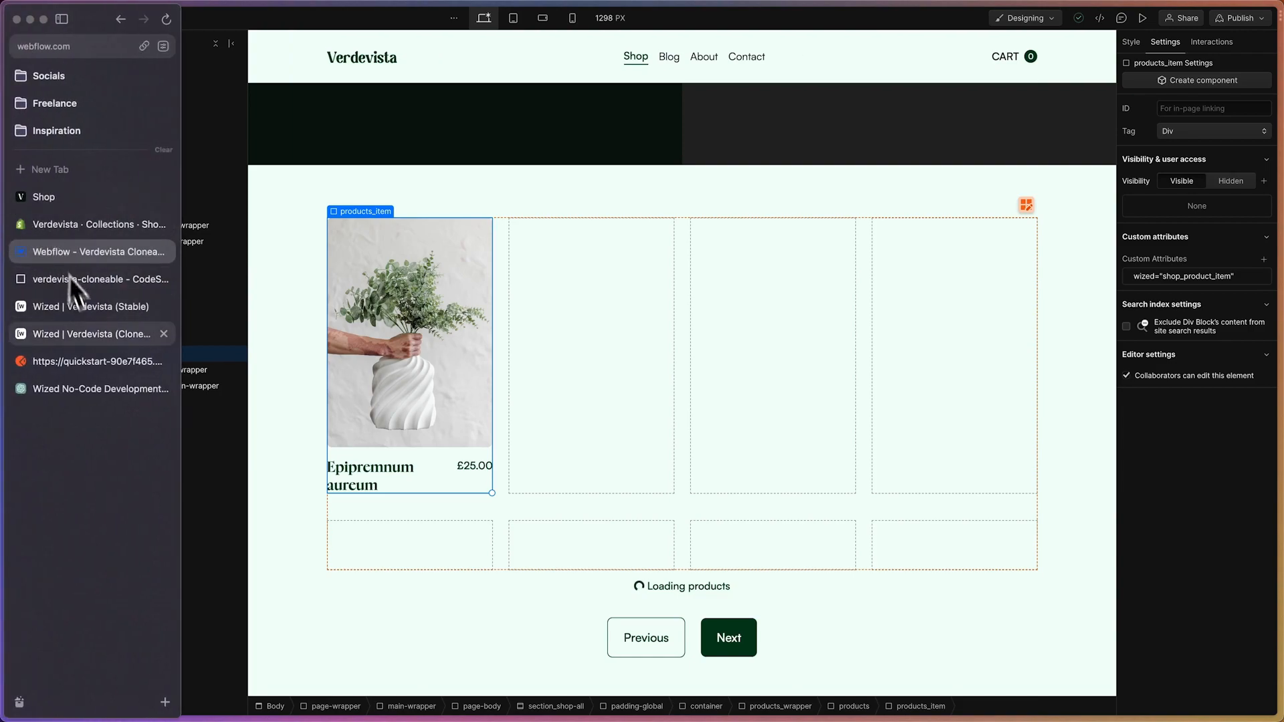
{"action": "left_click", "coordinate": [87, 334]}
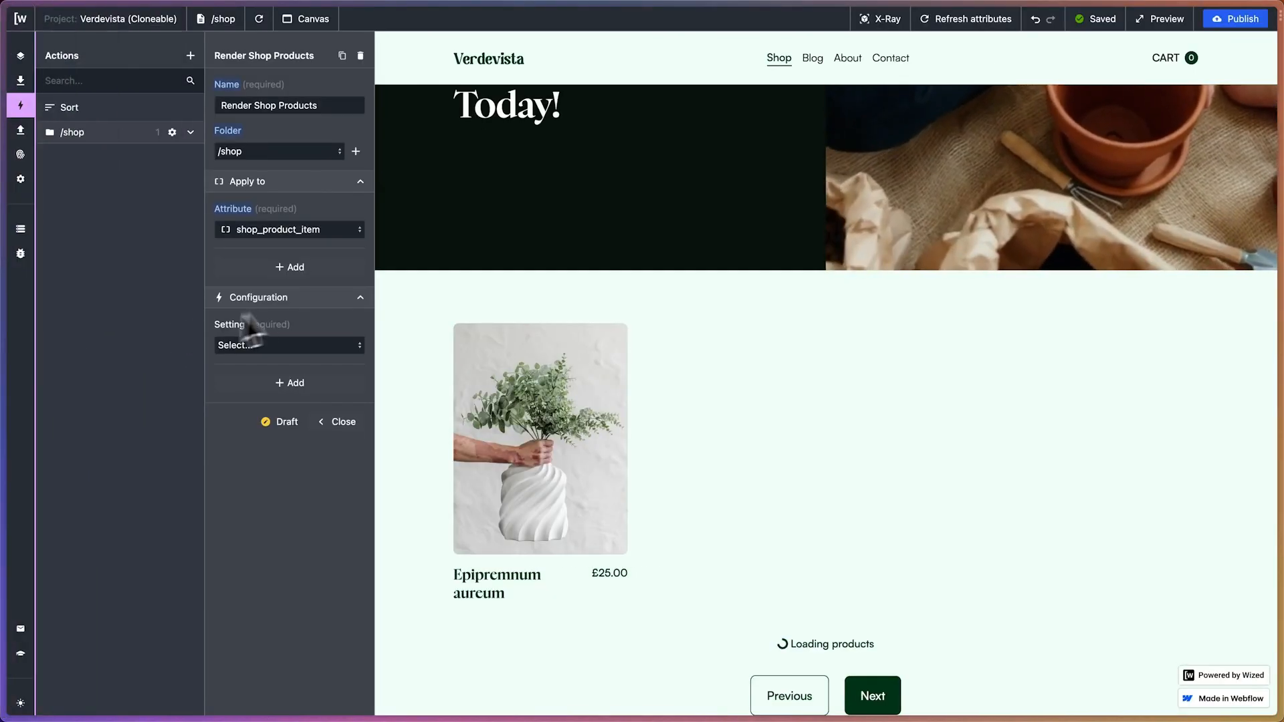
Set the Render Shop Products action's configuration setting to Render list
{"action": "left_click", "coordinate": [309, 345]}
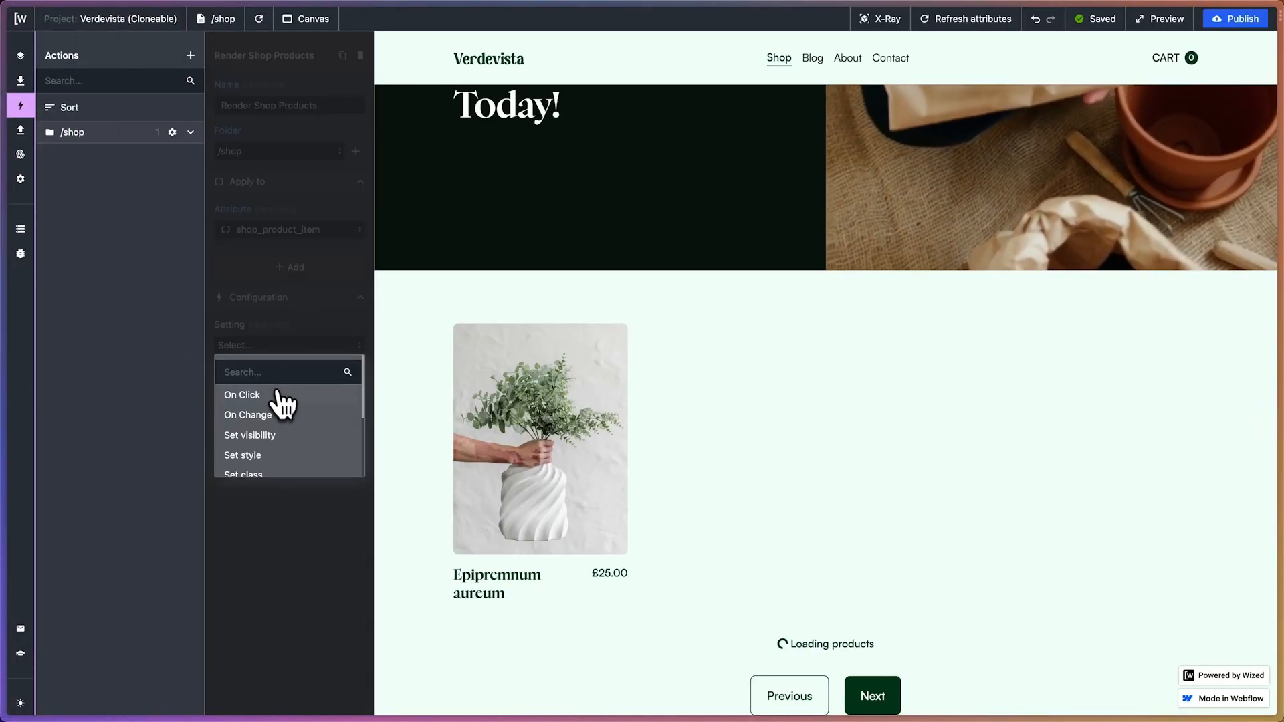
{"action": "scroll", "coordinate": [281, 408], "scroll_direction": "down", "scroll_amount": 4}
{"action": "left_click", "coordinate": [278, 441]}
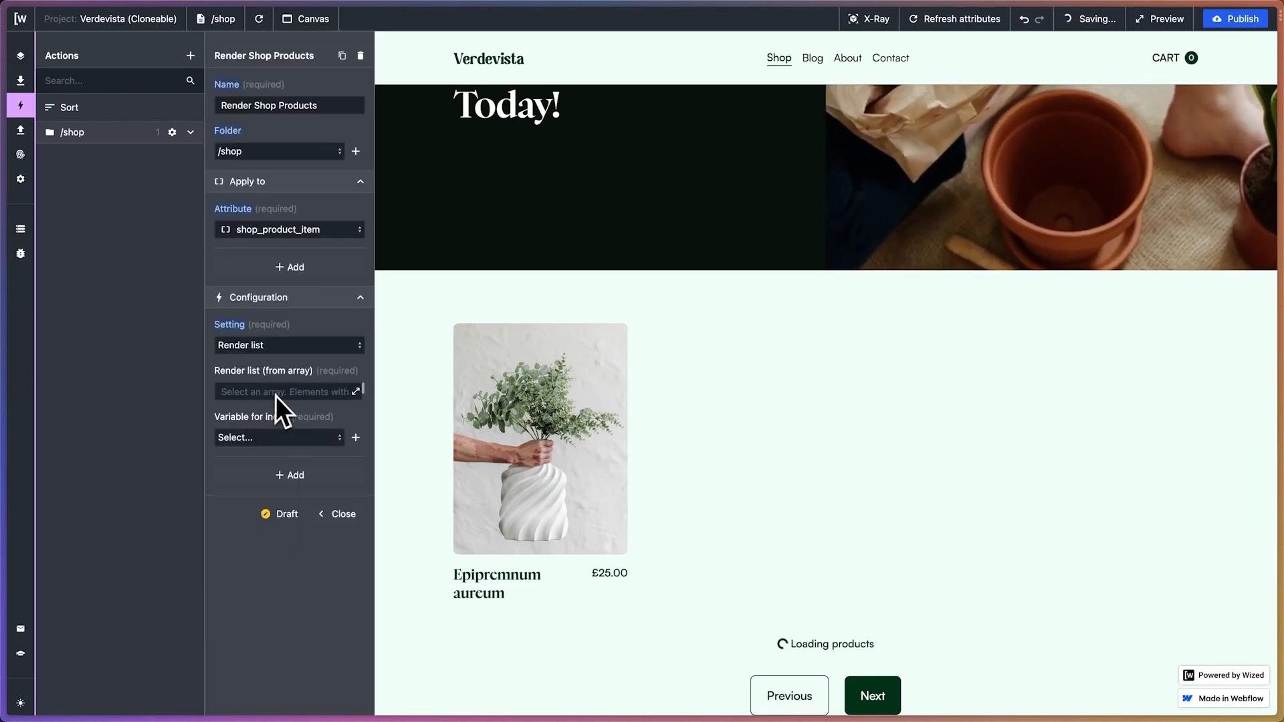
Open the render list array's data field and insert the v.shopProducts variable
{"action": "left_click", "coordinate": [355, 392]}
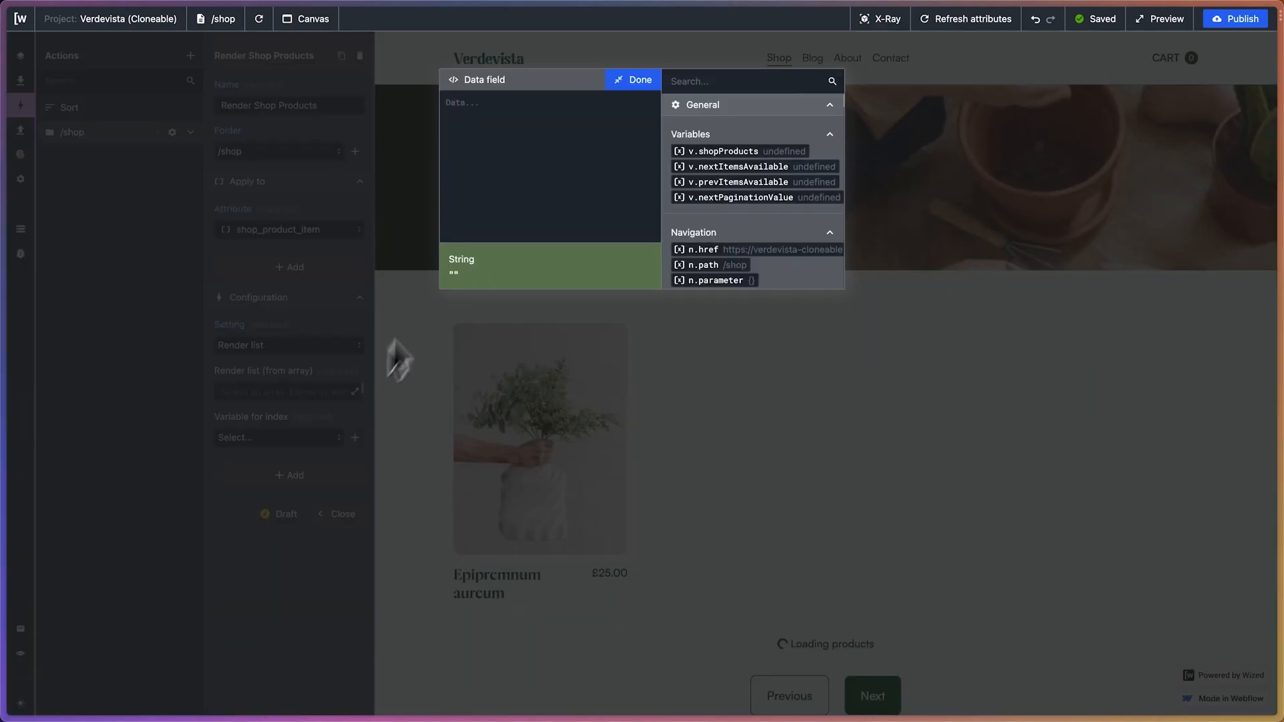
{"action": "scroll", "coordinate": [769, 184], "scroll_direction": "down", "scroll_amount": 1}
{"action": "scroll", "coordinate": [769, 184], "scroll_direction": "up", "scroll_amount": 1}
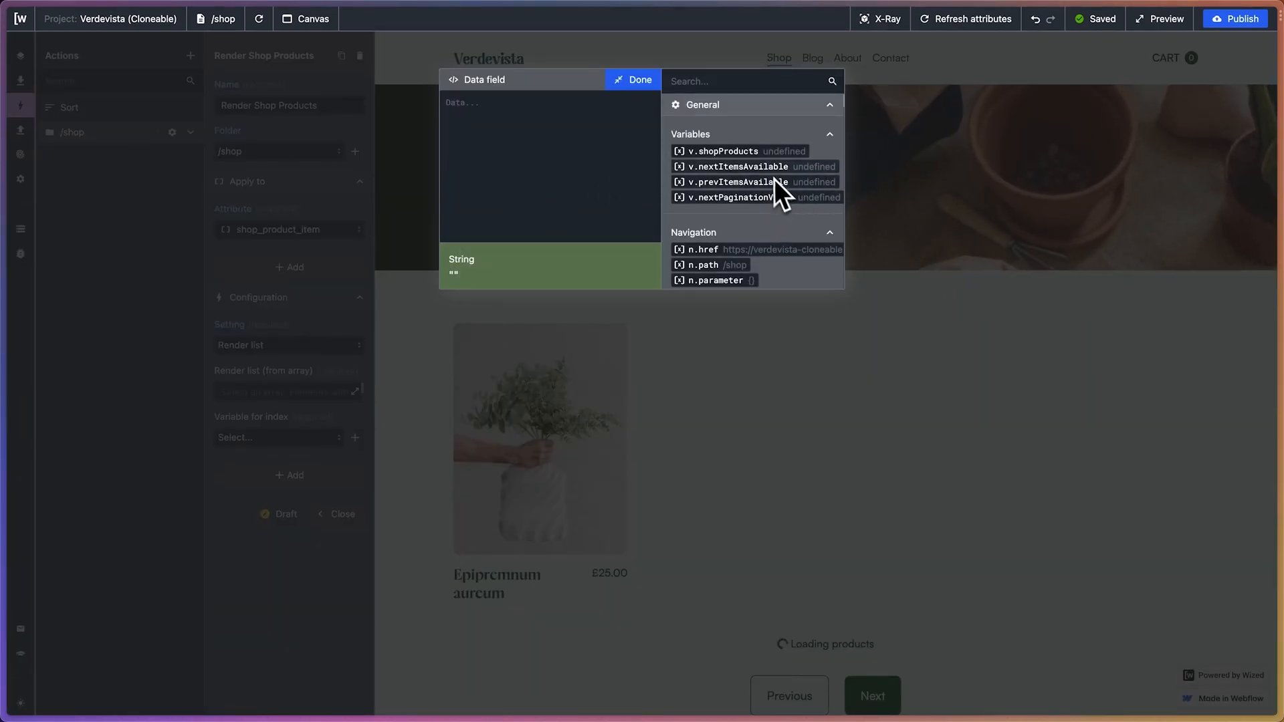
{"action": "scroll", "coordinate": [763, 175], "scroll_direction": "down", "scroll_amount": 6}
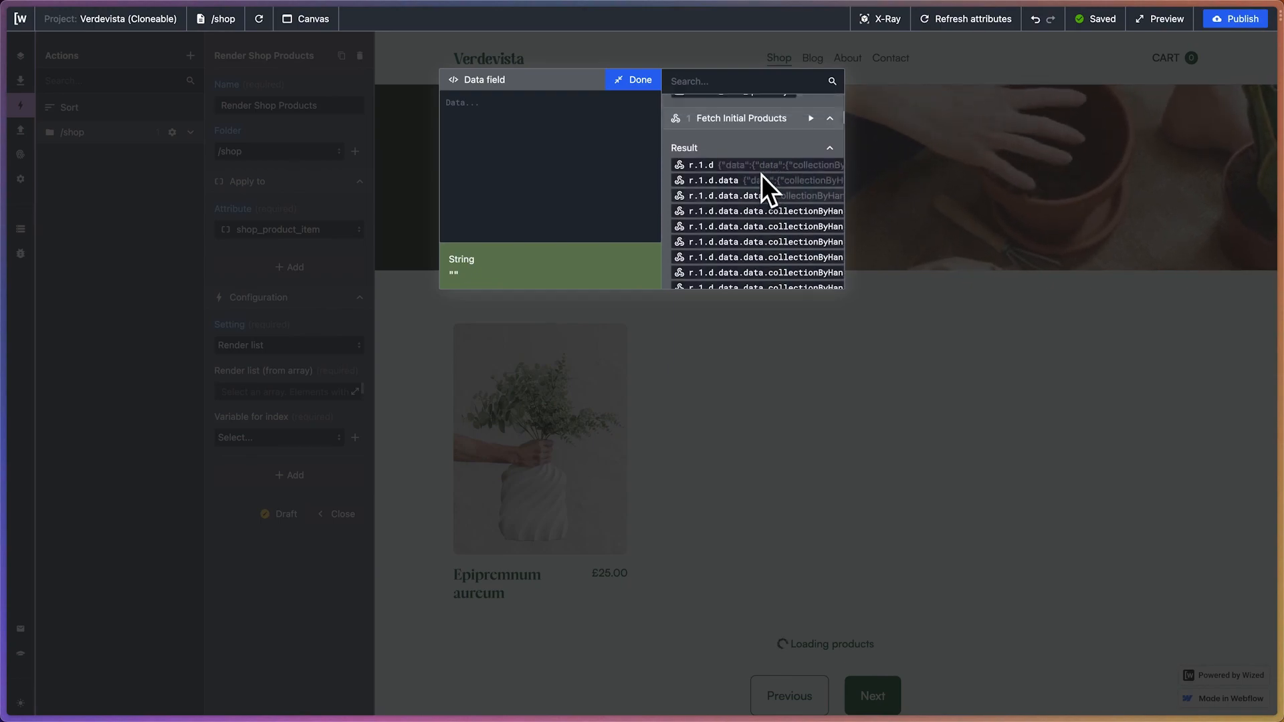
{"action": "scroll", "coordinate": [761, 175], "scroll_direction": "up", "scroll_amount": 2}
{"action": "left_click", "coordinate": [830, 202]}
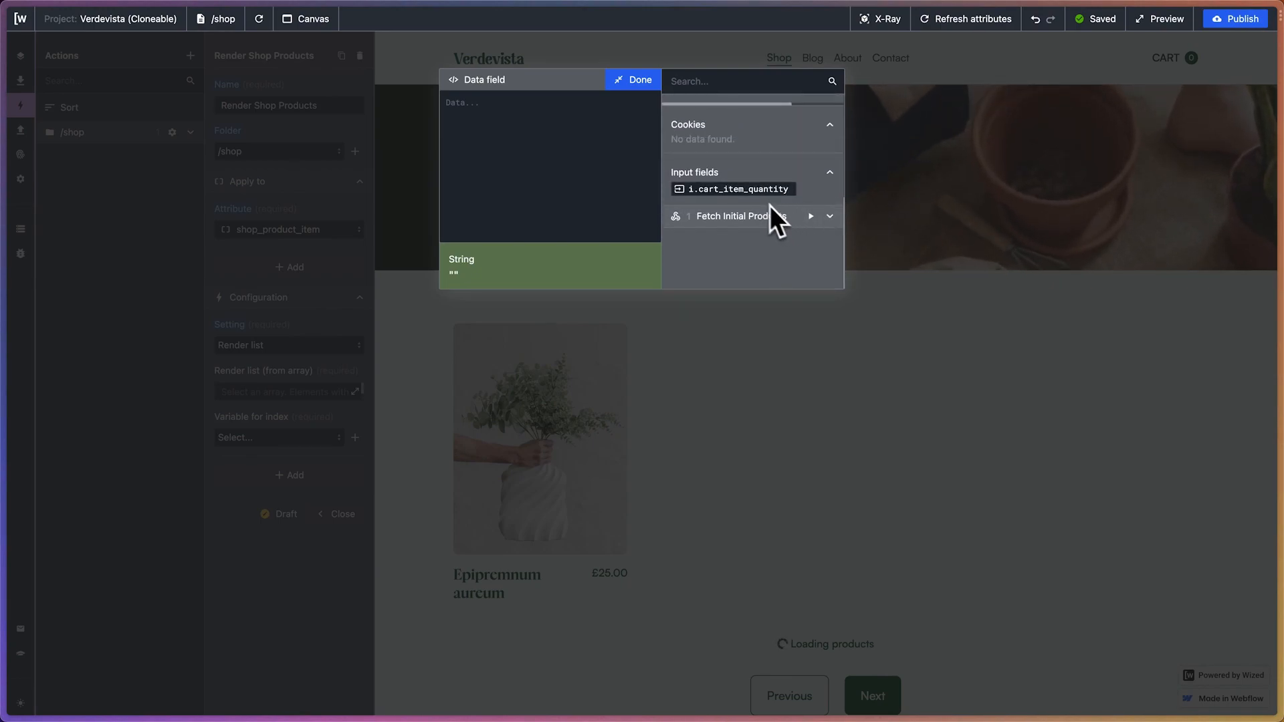
{"action": "scroll", "coordinate": [773, 195], "scroll_direction": "up", "scroll_amount": 3}
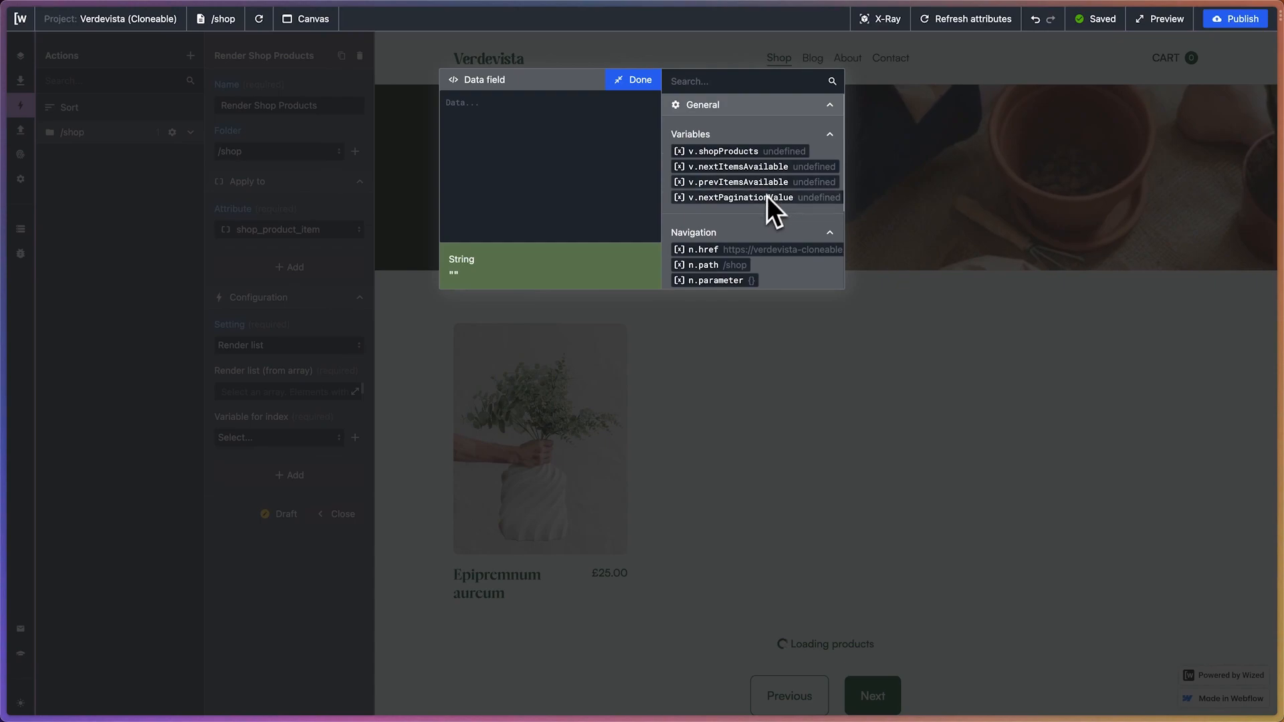
{"action": "left_click", "coordinate": [735, 152]}
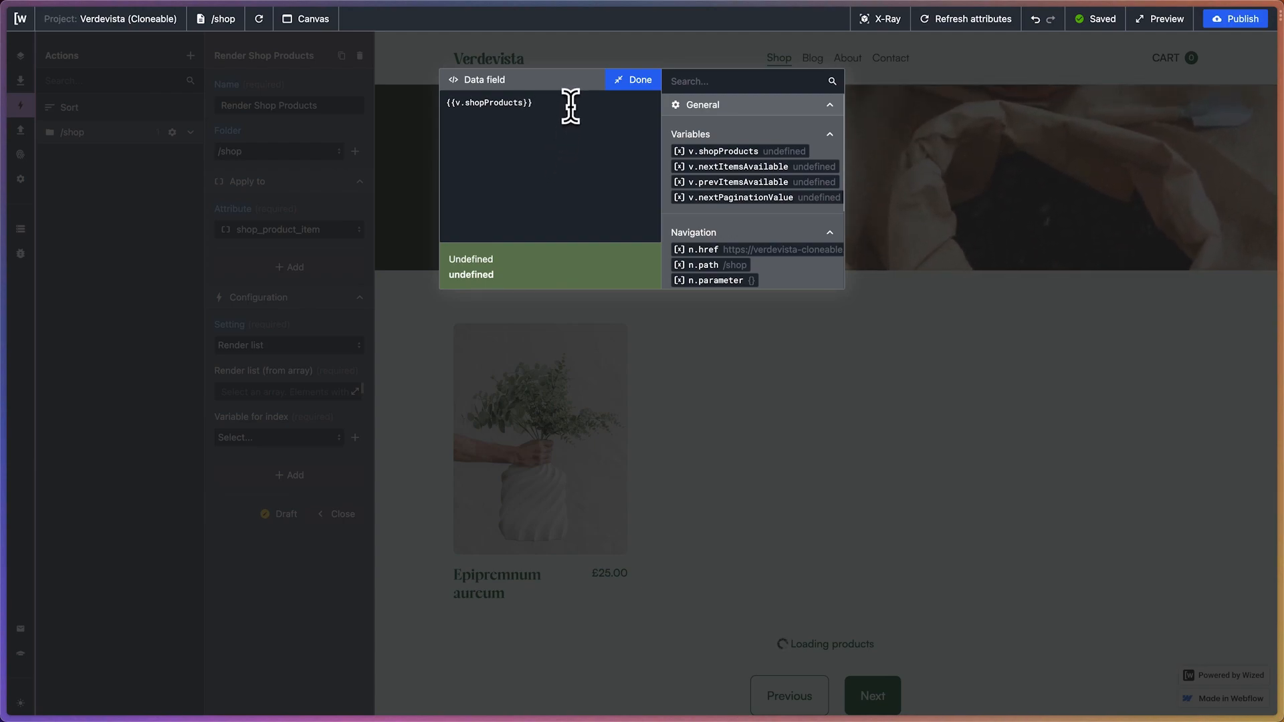
Insert the products.edges path from the Fetch Initial Products result beneath v.shopProducts in the array formula
{"action": "scroll", "coordinate": [748, 154], "scroll_direction": "down", "scroll_amount": 3}
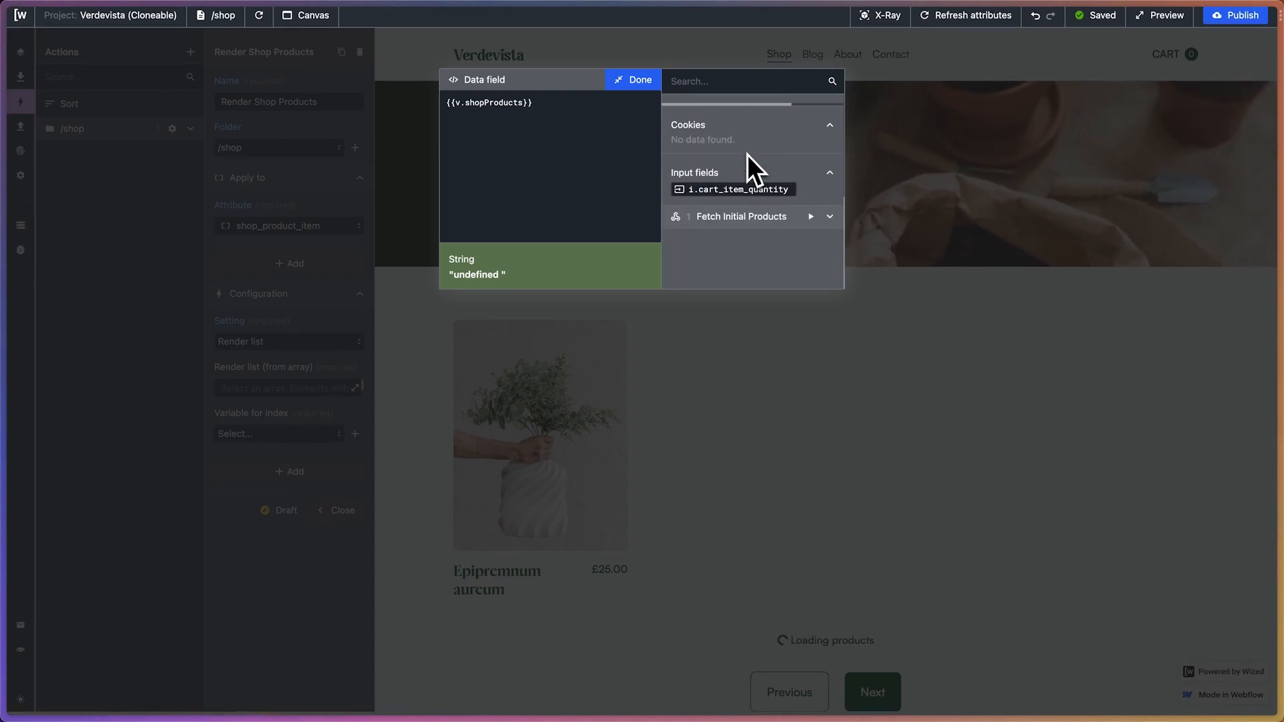
{"action": "scroll", "coordinate": [748, 155], "scroll_direction": "up", "scroll_amount": 1}
{"action": "scroll", "coordinate": [748, 155], "scroll_direction": "down", "scroll_amount": 2}
{"action": "left_click", "coordinate": [830, 216]}
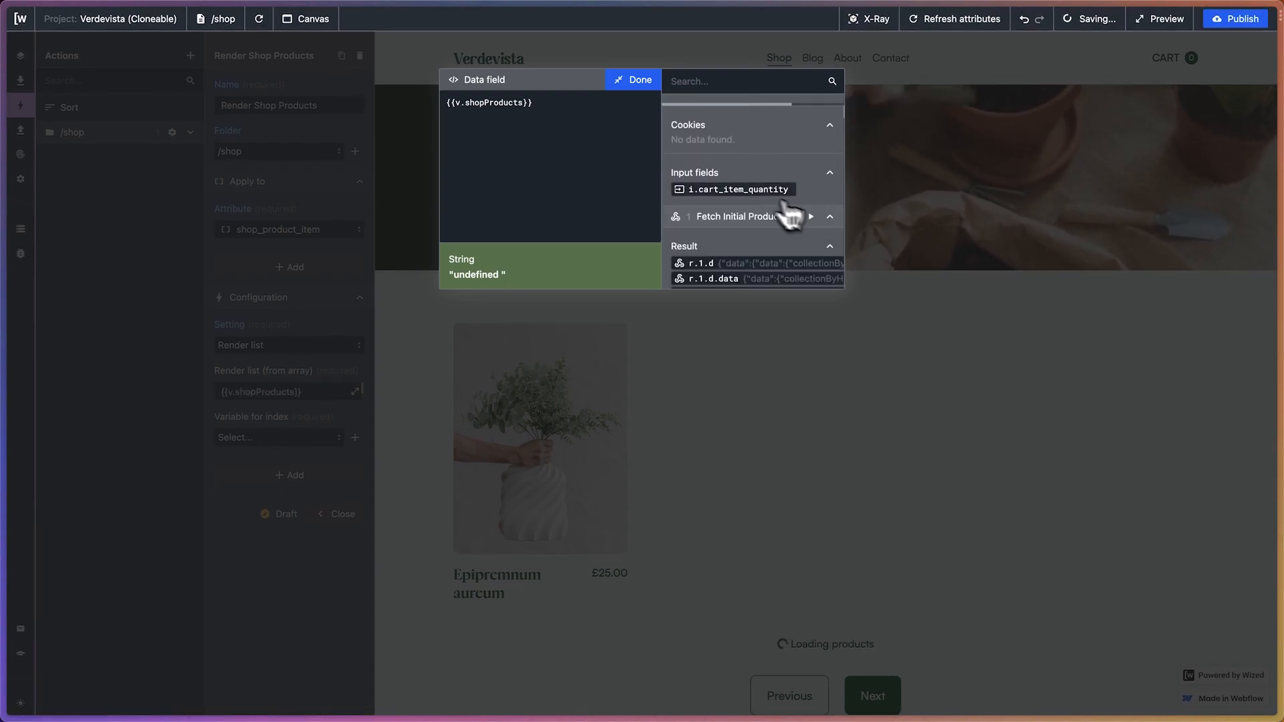
{"action": "scroll", "coordinate": [769, 207], "scroll_direction": "down", "scroll_amount": 2}
{"action": "scroll", "coordinate": [754, 200], "scroll_direction": "down", "scroll_amount": 2}
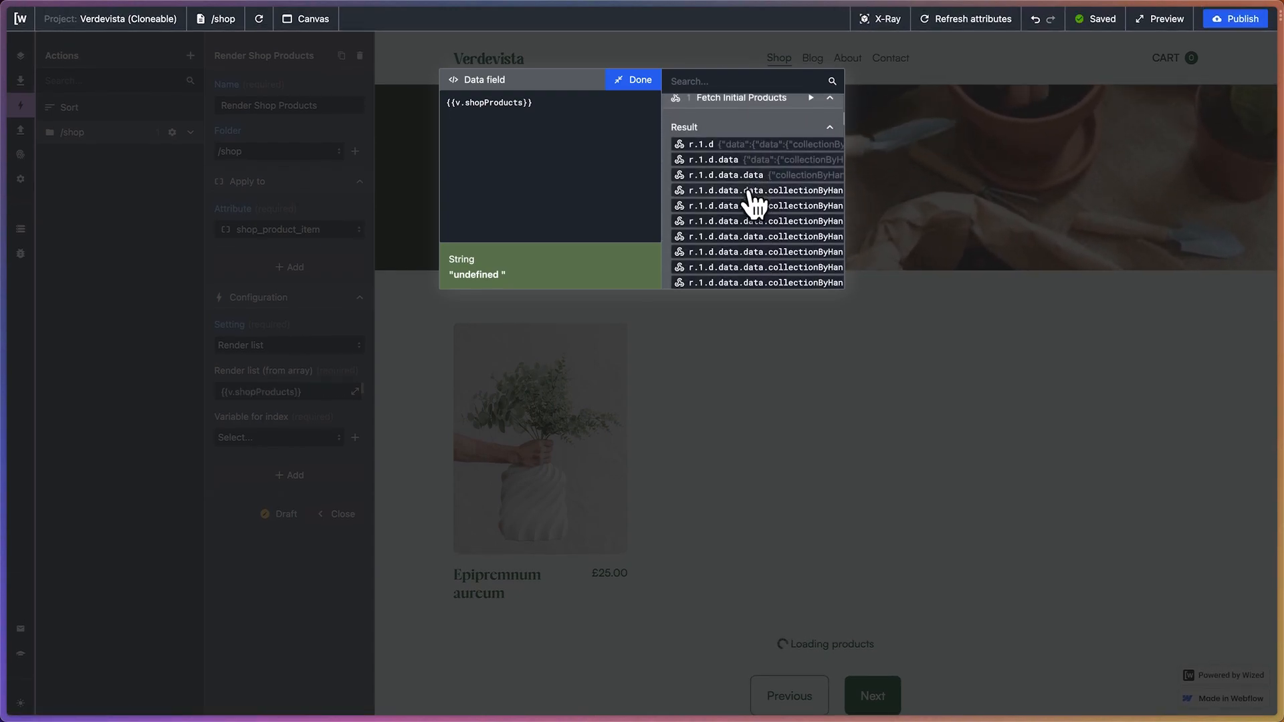
{"action": "scroll", "coordinate": [754, 201], "scroll_direction": "right", "scroll_amount": 2}
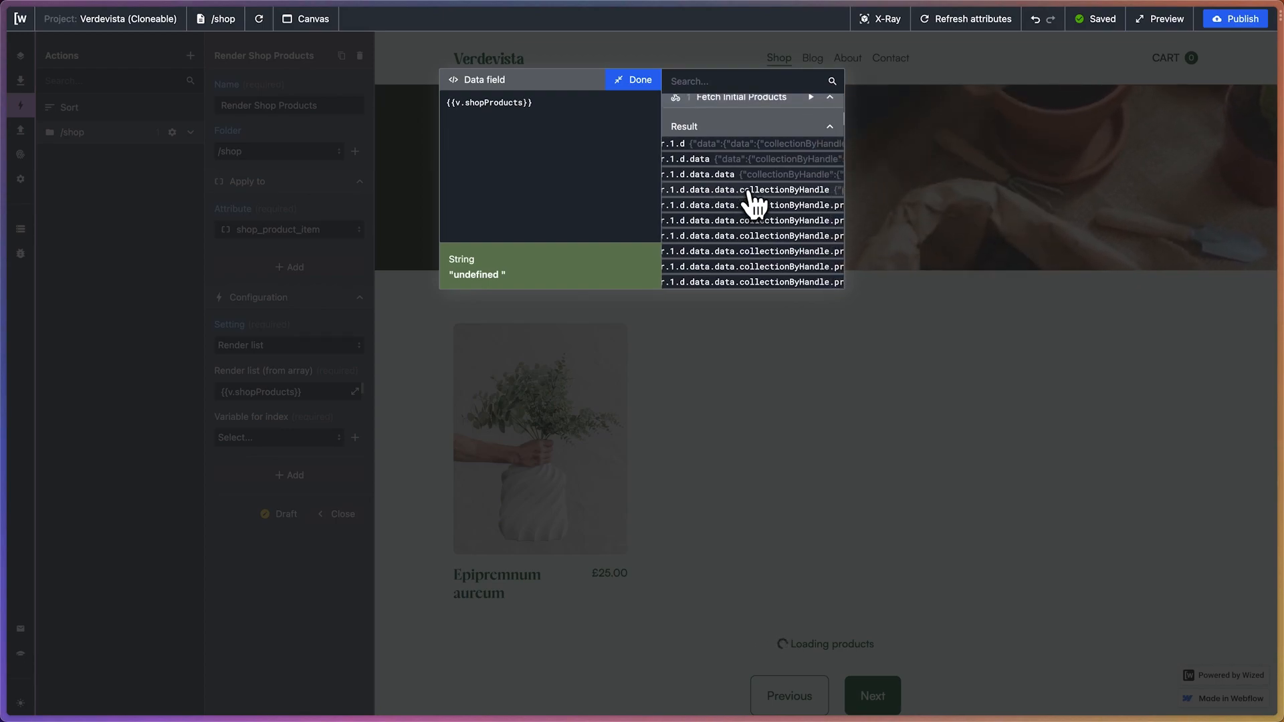
{"action": "scroll", "coordinate": [734, 207], "scroll_direction": "right", "scroll_amount": 5}
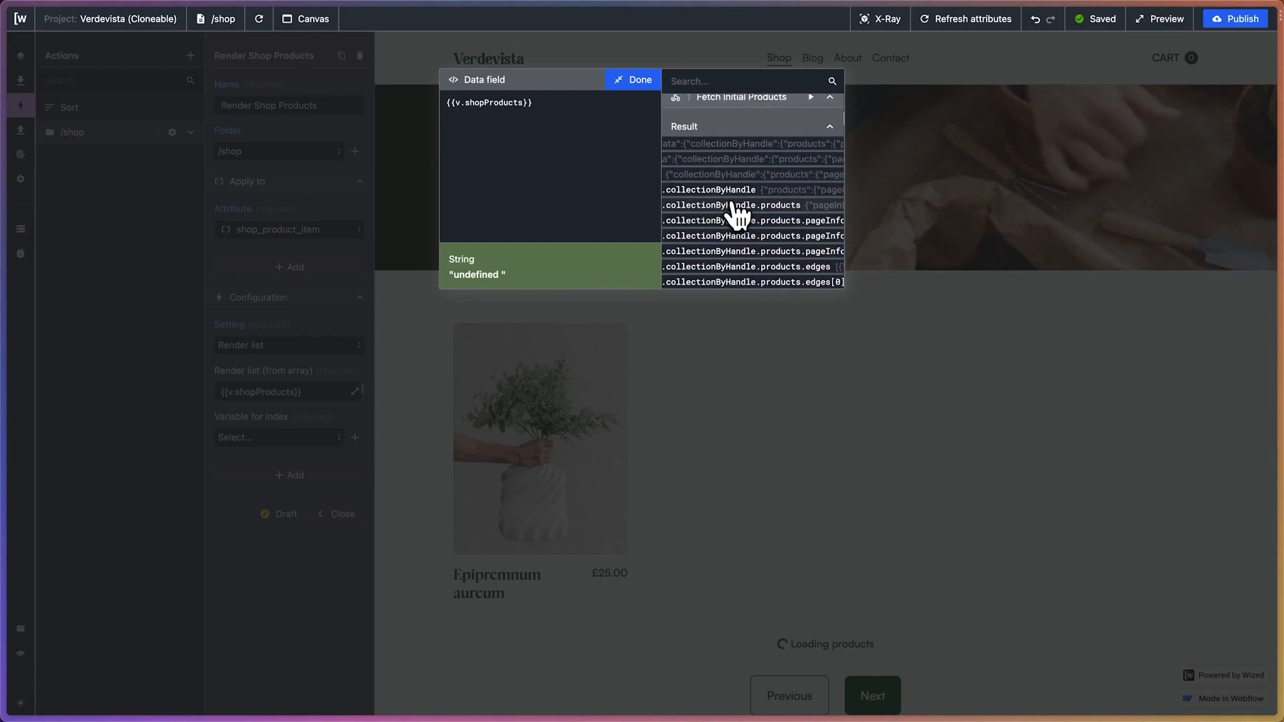
{"action": "scroll", "coordinate": [738, 213], "scroll_direction": "right", "scroll_amount": 4}
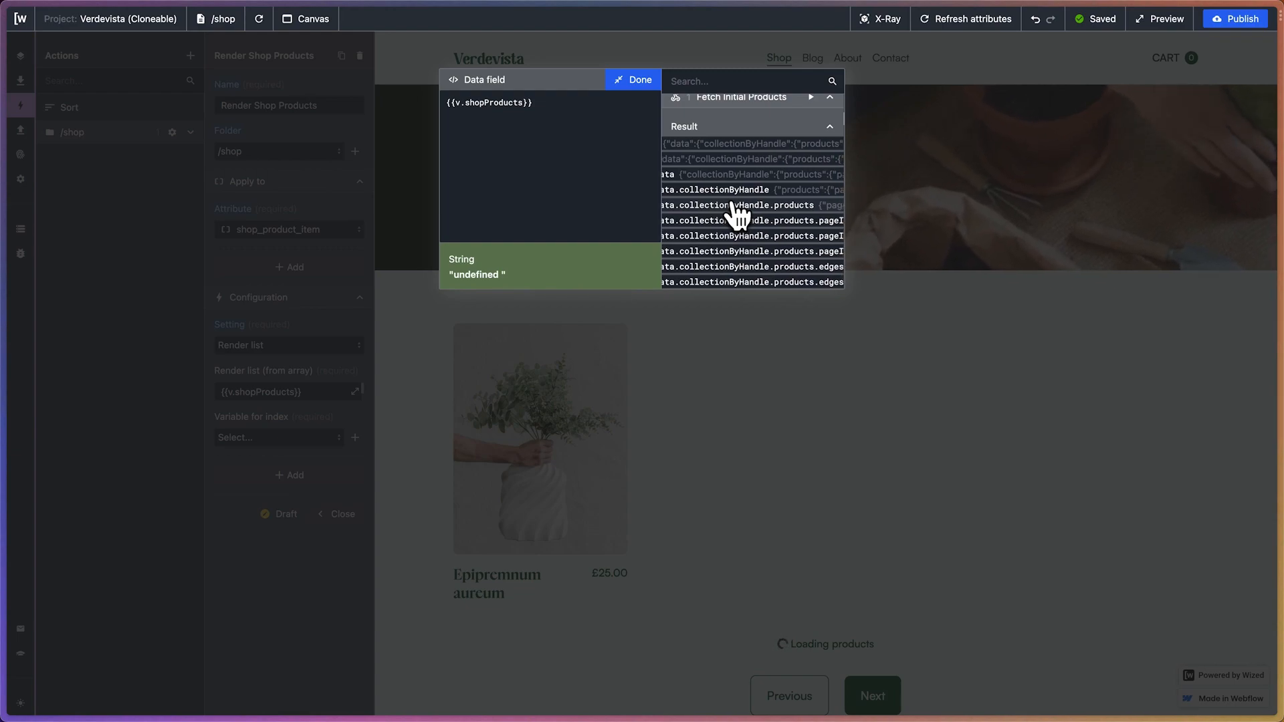
{"action": "scroll", "coordinate": [738, 213], "scroll_direction": "left", "scroll_amount": 8}
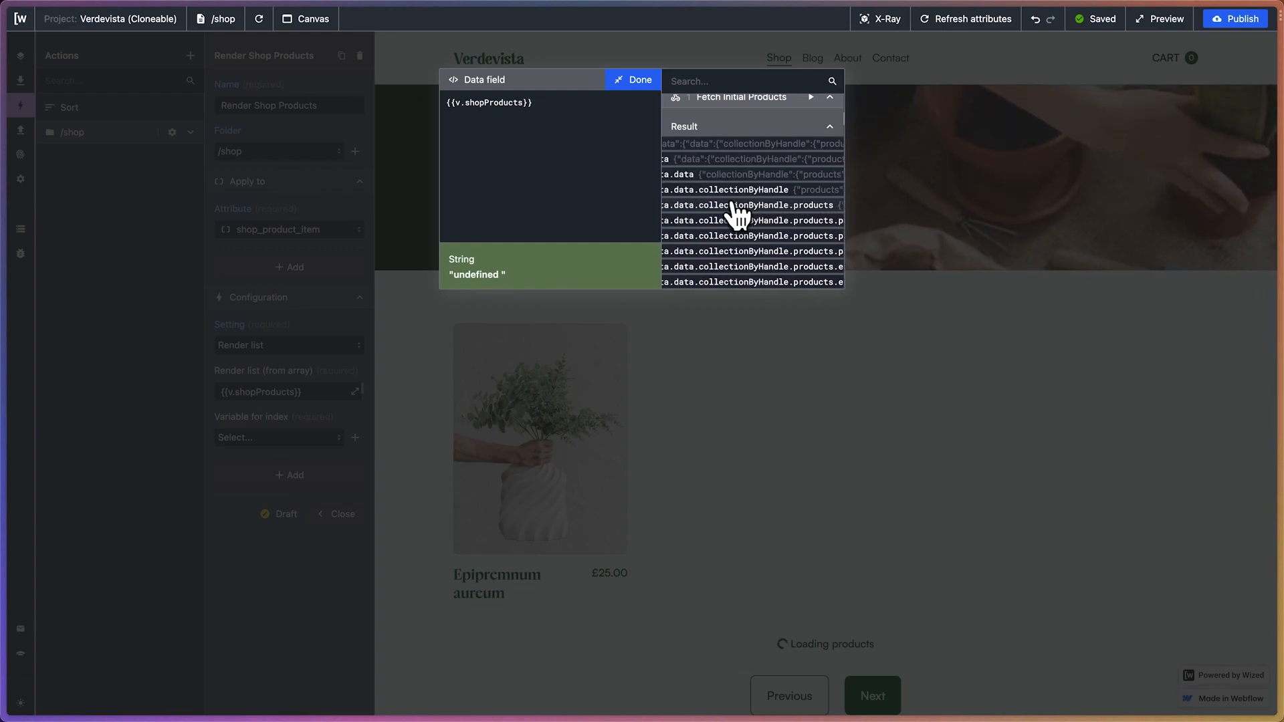
{"action": "scroll", "coordinate": [738, 212], "scroll_direction": "right", "scroll_amount": 5}
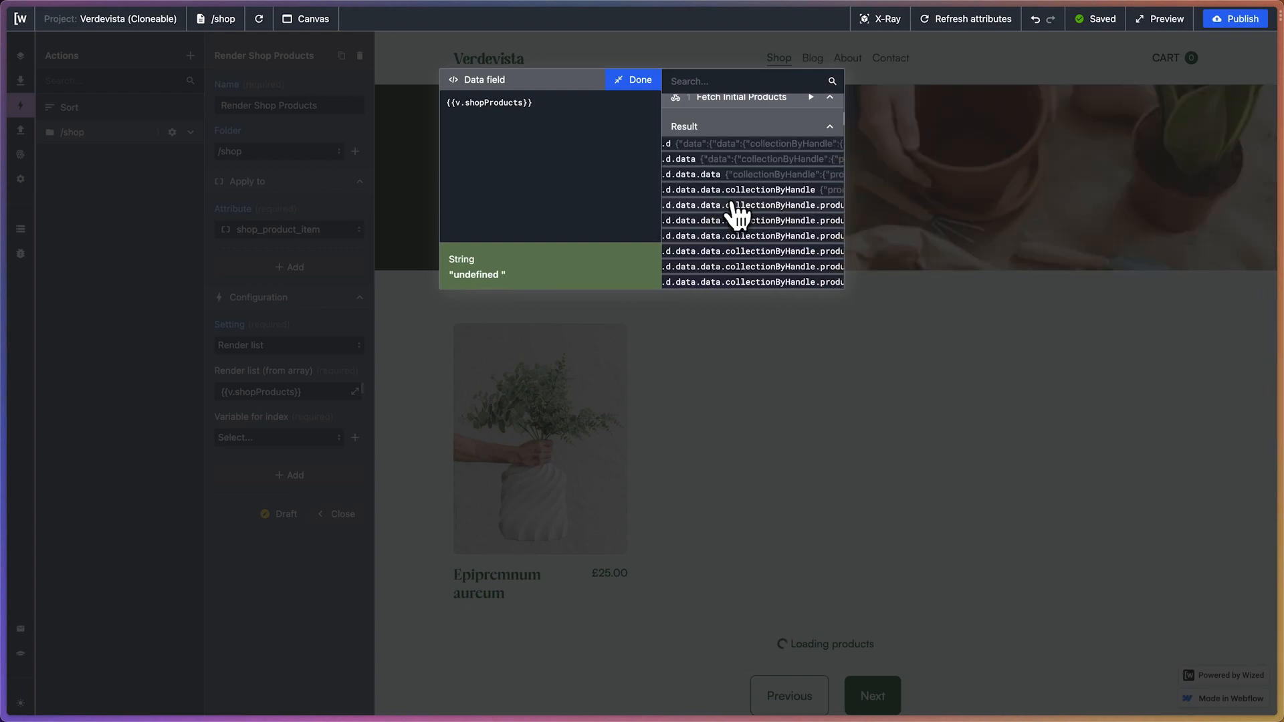
{"action": "scroll", "coordinate": [738, 212], "scroll_direction": "right", "scroll_amount": 3}
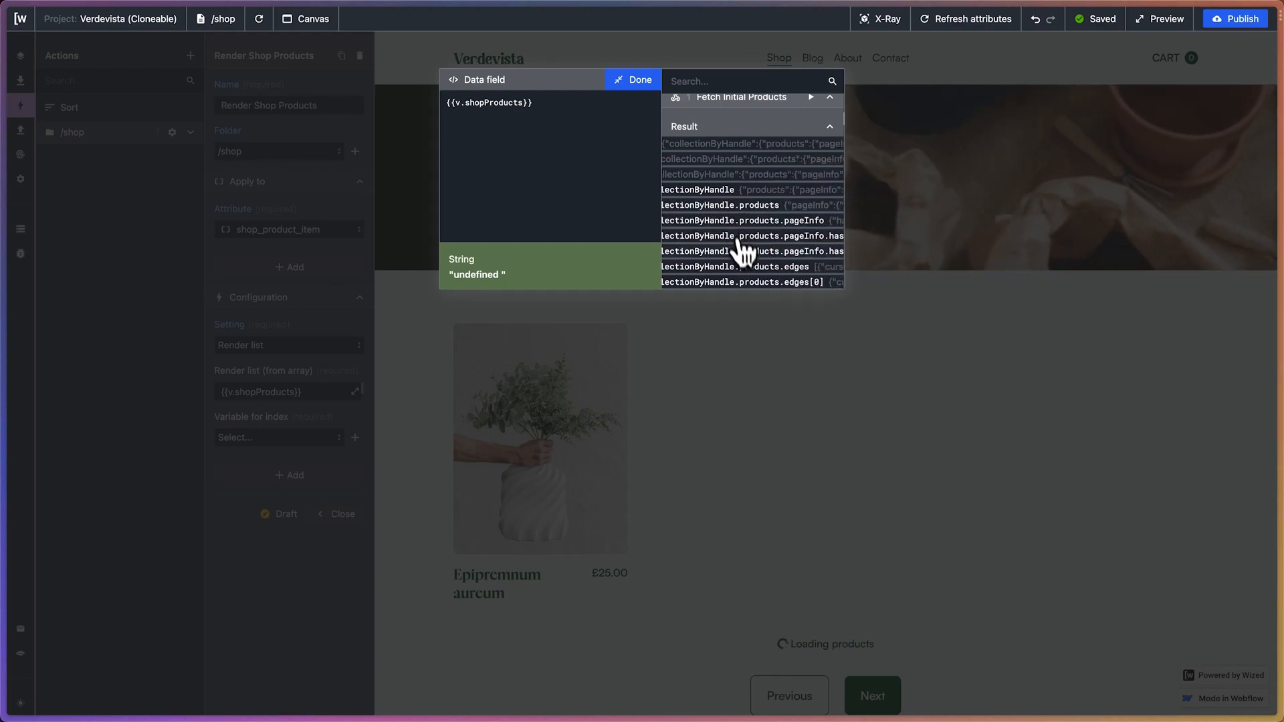
{"action": "scroll", "coordinate": [761, 268], "scroll_direction": "right", "scroll_amount": 1}
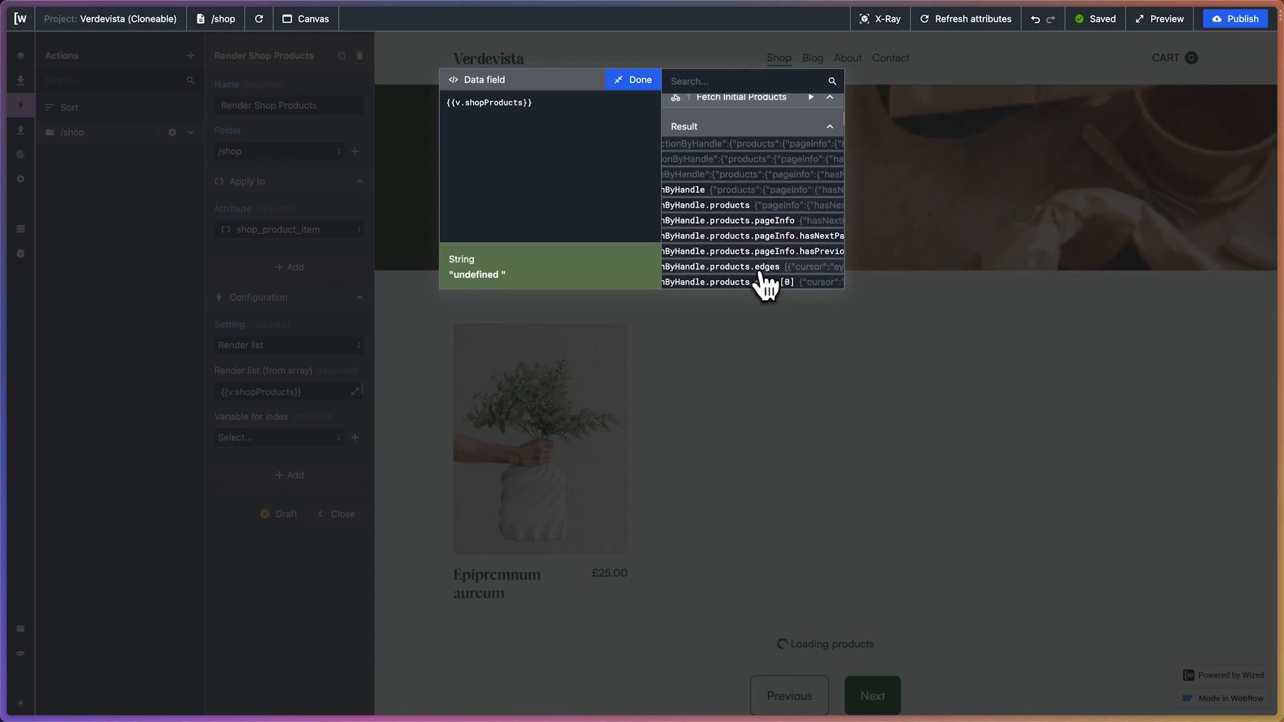
{"action": "left_click", "coordinate": [759, 267]}
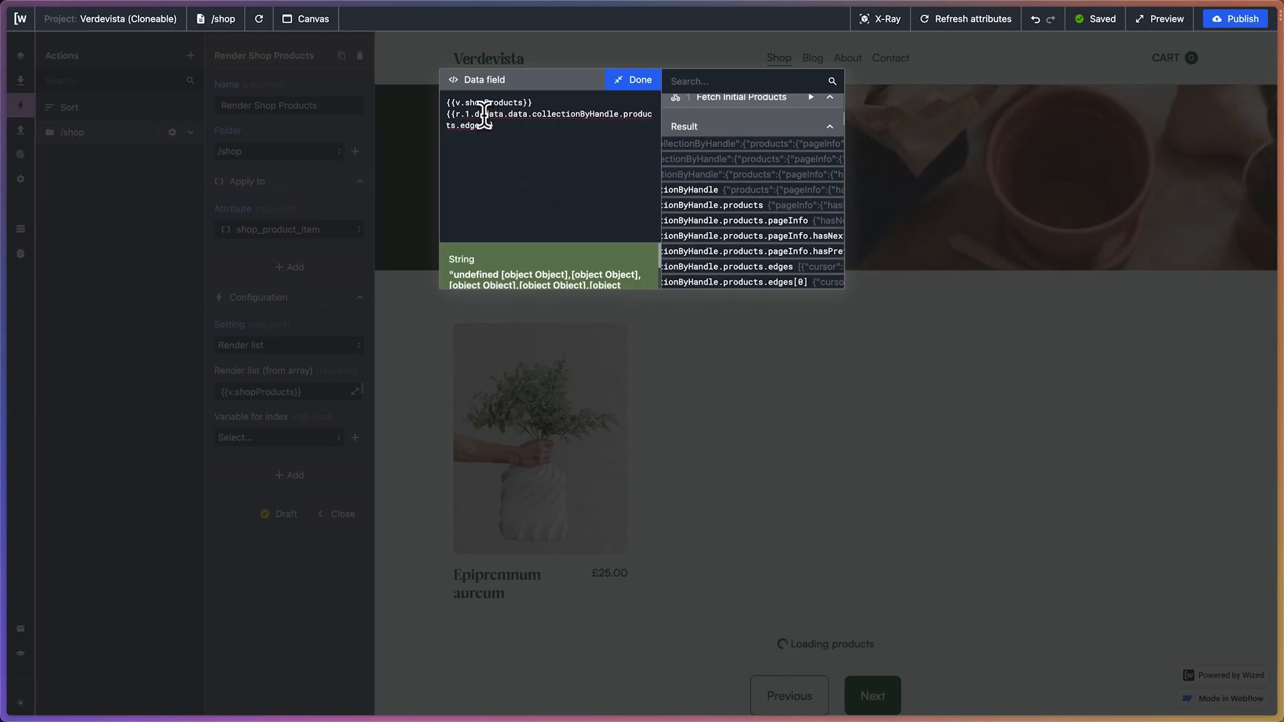
Move the data.data.collectionByHandle.products.edges path onto v.shopProducts, delete the request reference, and save {{v.shopProducts.data.data.collectionByHandle.products.edges}} as the array
{"action": "mouse_move", "coordinate": [484, 115]}
{"action": "left_mouse_down"}
{"action": "mouse_move", "coordinate": [485, 142]}
{"action": "mouse_move", "coordinate": [482, 130]}
{"action": "left_mouse_up"}
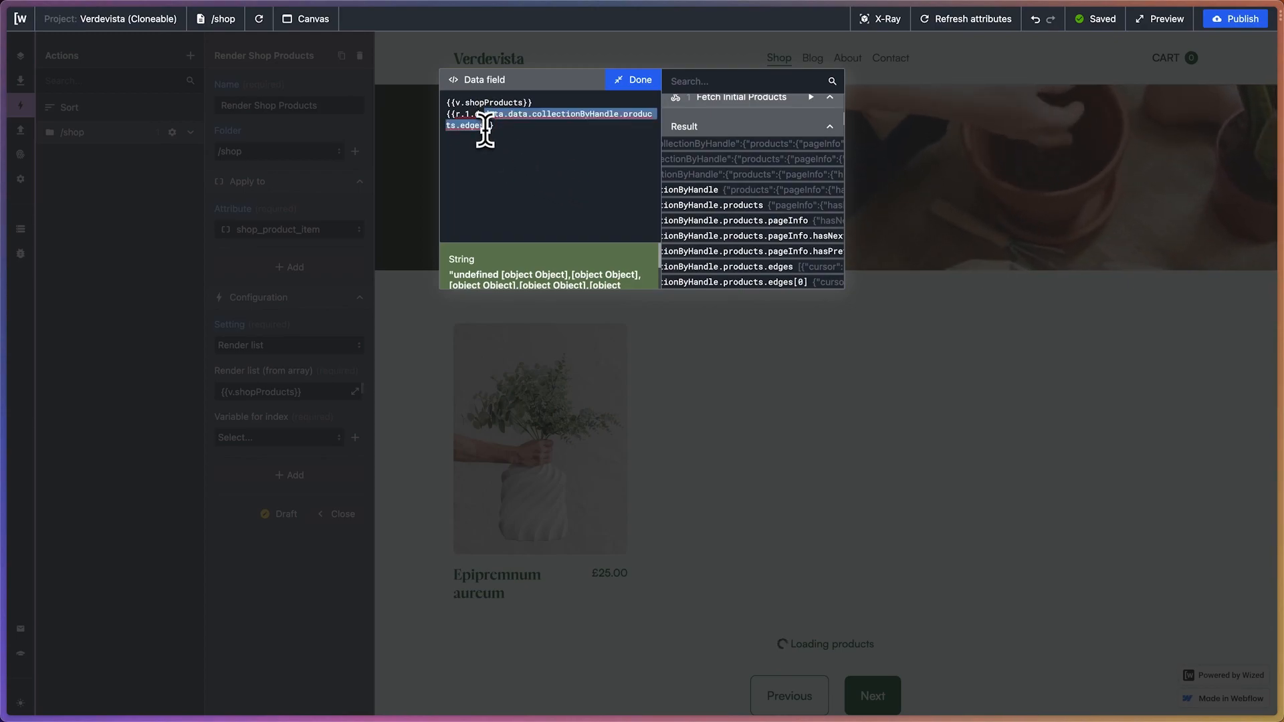
{"action": "key", "text": "ctrl+c"}
{"action": "left_click", "coordinate": [522, 104]}
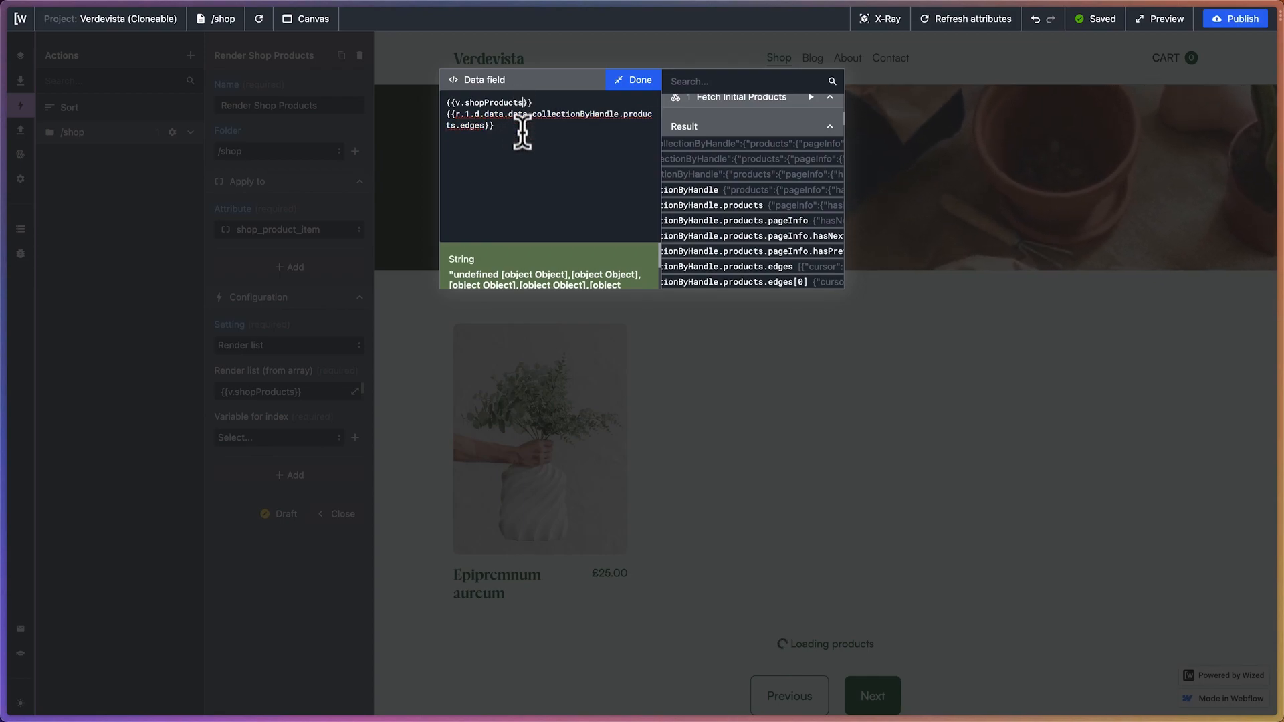
{"action": "key", "text": "ctrl+v"}
{"action": "left_click_drag", "start_coordinate": [504, 137], "coordinate": [436, 128]}
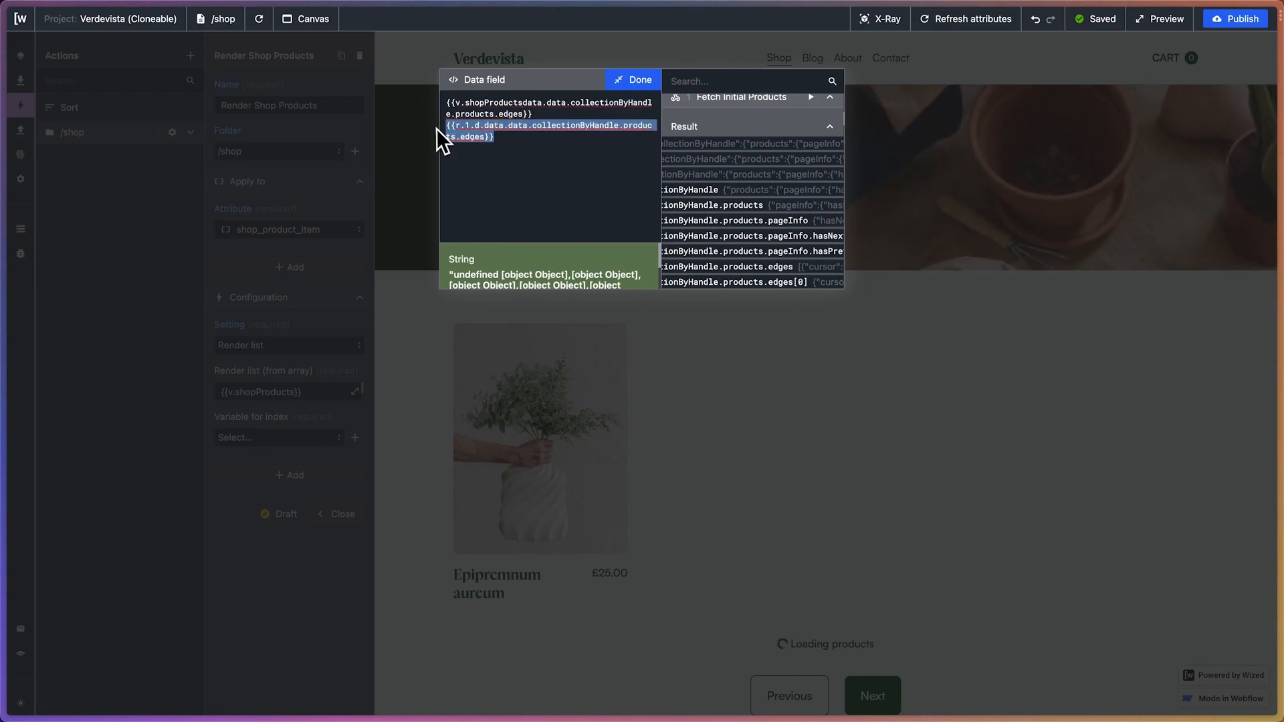
{"action": "key", "text": "BackSpace"}
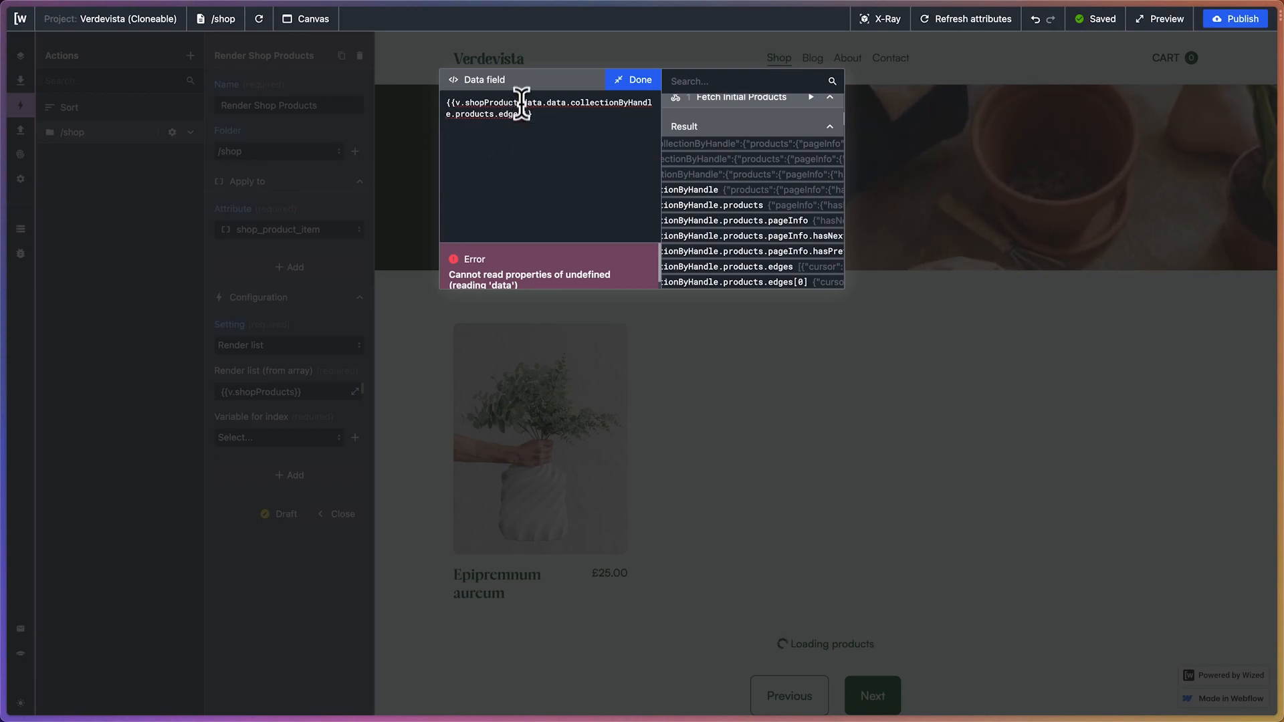
{"action": "type", "text": "."}
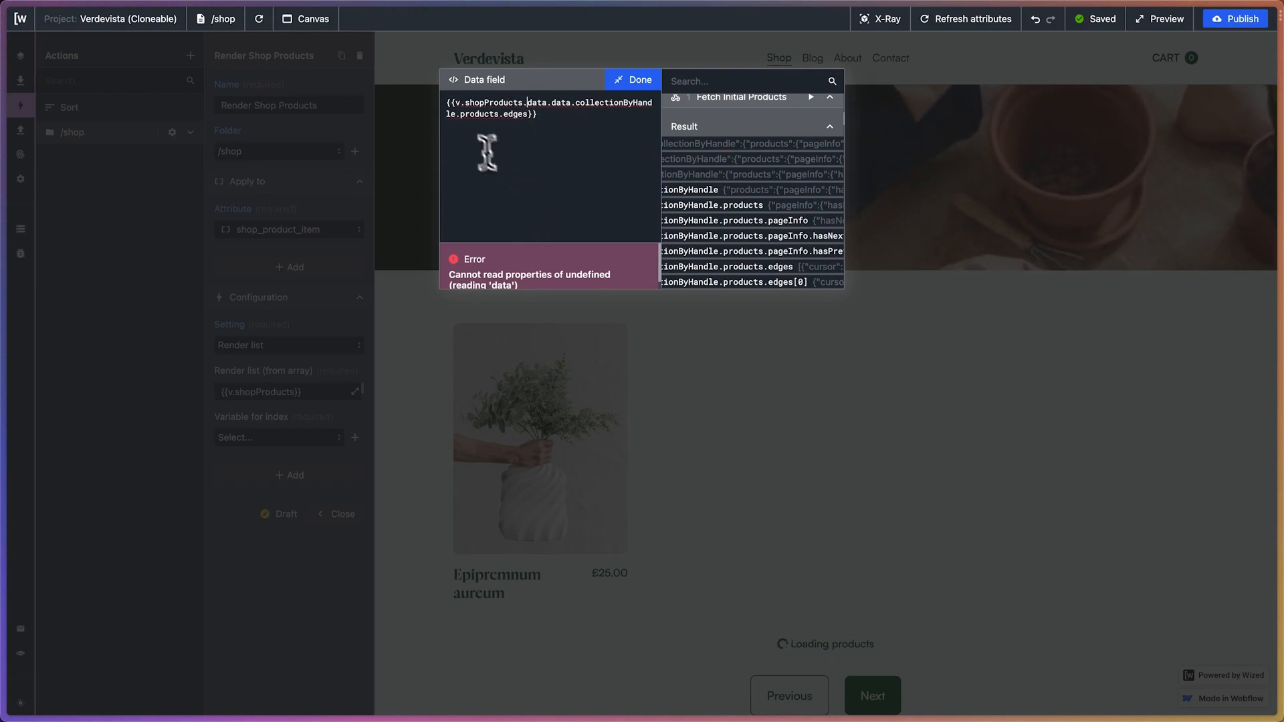
{"action": "scroll", "coordinate": [498, 275], "scroll_direction": "down", "scroll_amount": 1}
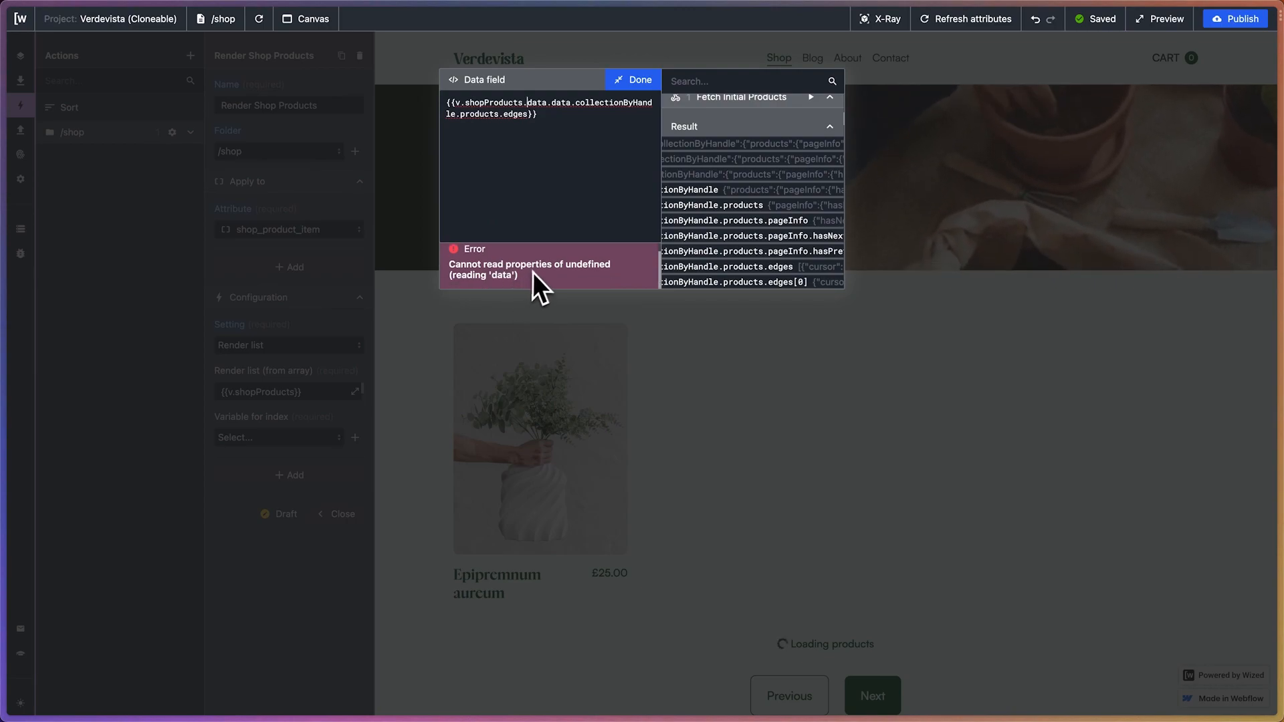
{"action": "left_click", "coordinate": [633, 80]}
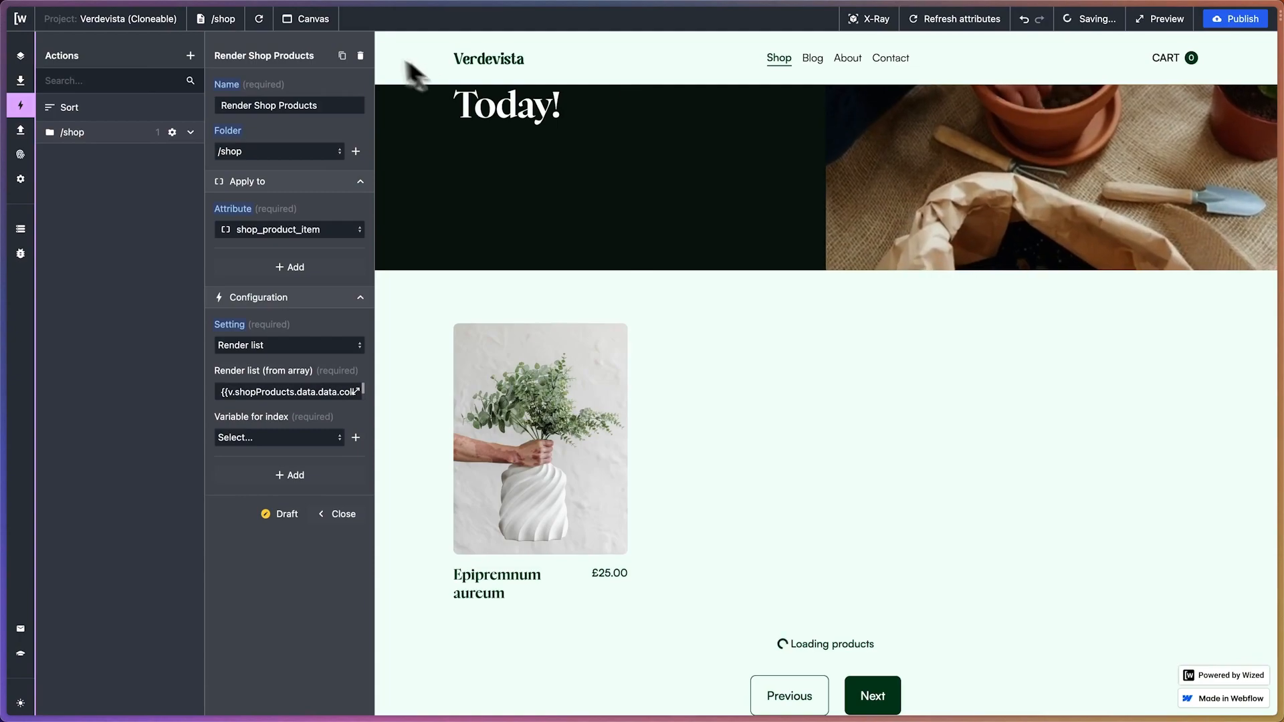
Reload the /shop page, reopen the render list array formula and examine the product data it outputs
{"action": "left_click", "coordinate": [261, 19]}
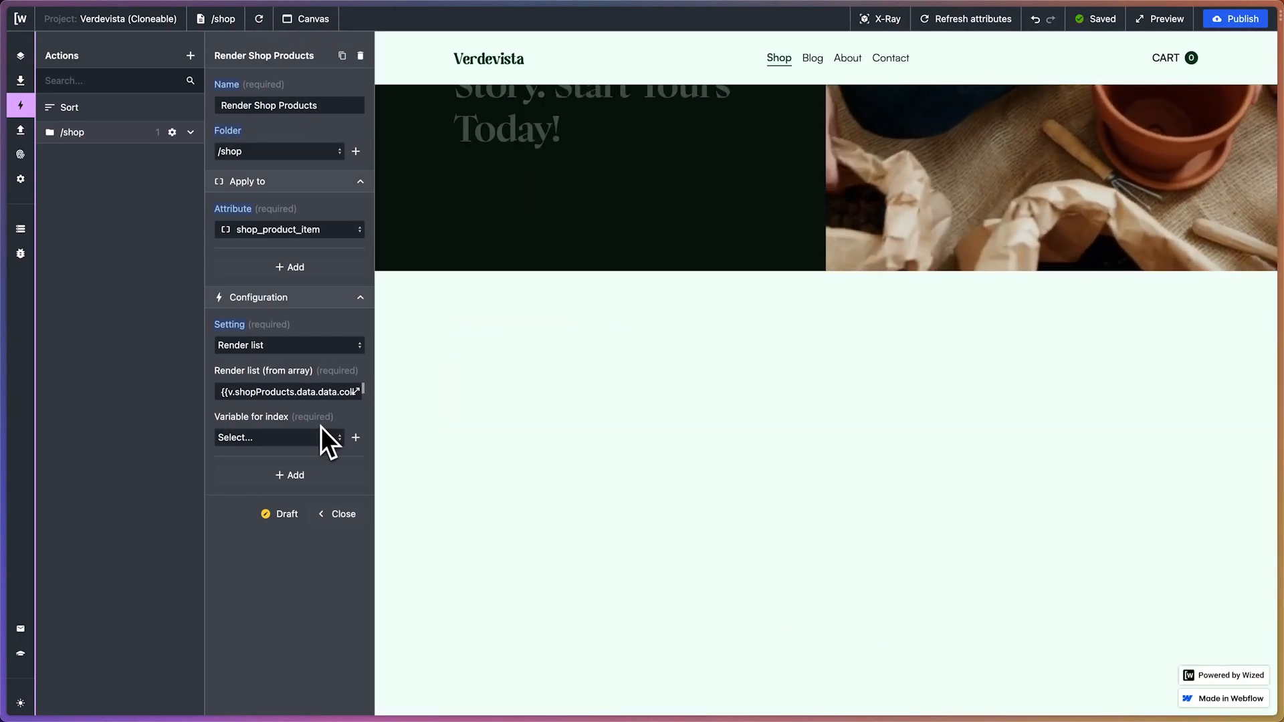
{"action": "left_click", "coordinate": [330, 443]}
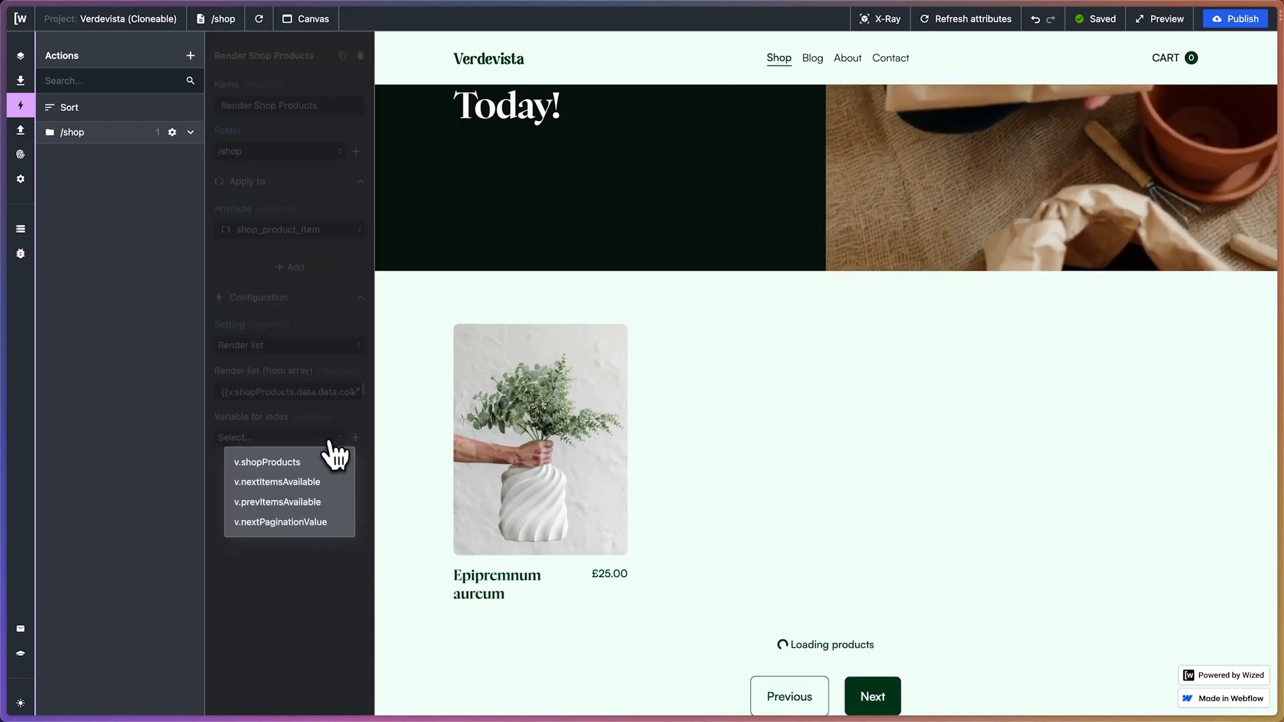
{"action": "left_click", "coordinate": [326, 436]}
{"action": "left_click", "coordinate": [355, 393]}
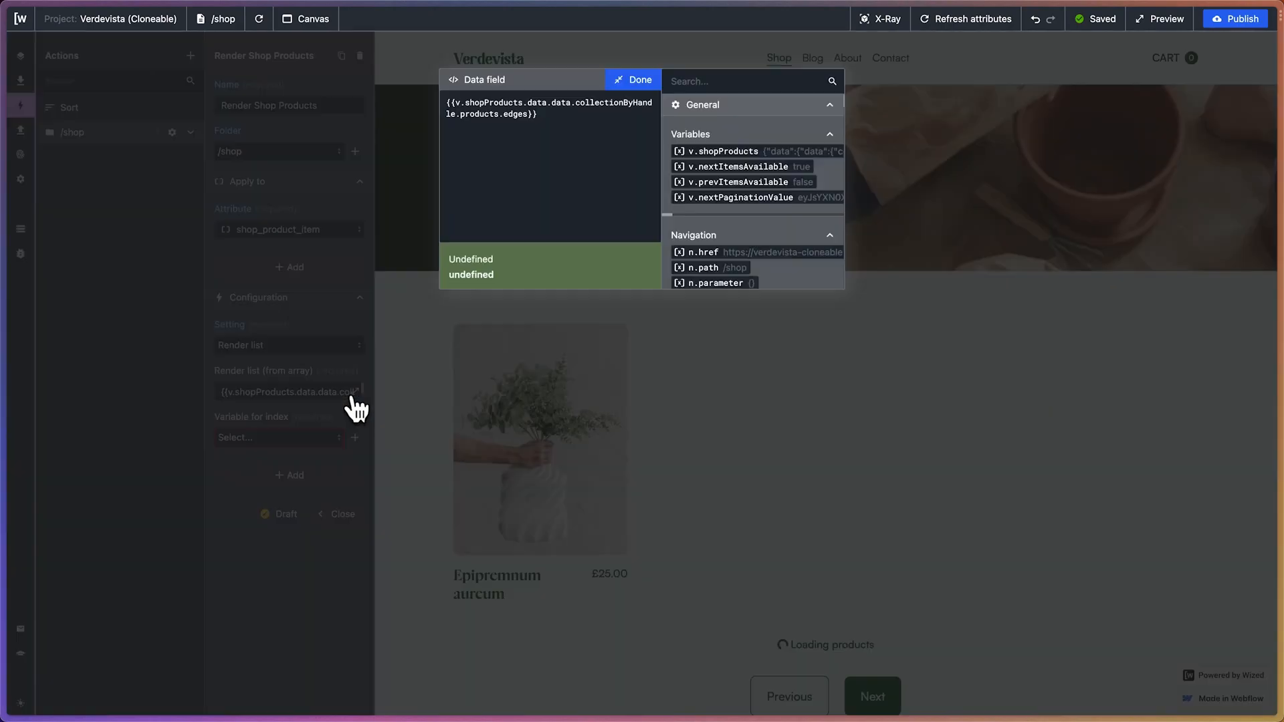
{"action": "scroll", "coordinate": [500, 266], "scroll_direction": "down", "scroll_amount": 5}
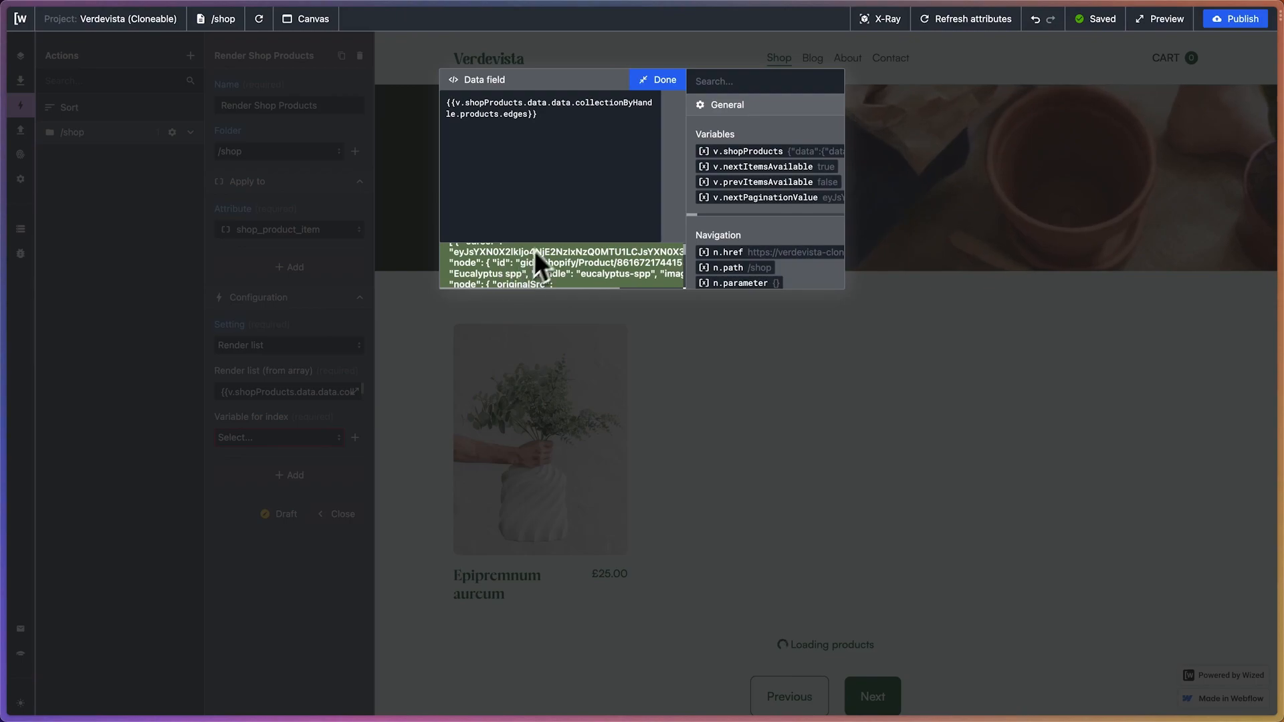
{"action": "scroll", "coordinate": [538, 274], "scroll_direction": "down", "scroll_amount": 6}
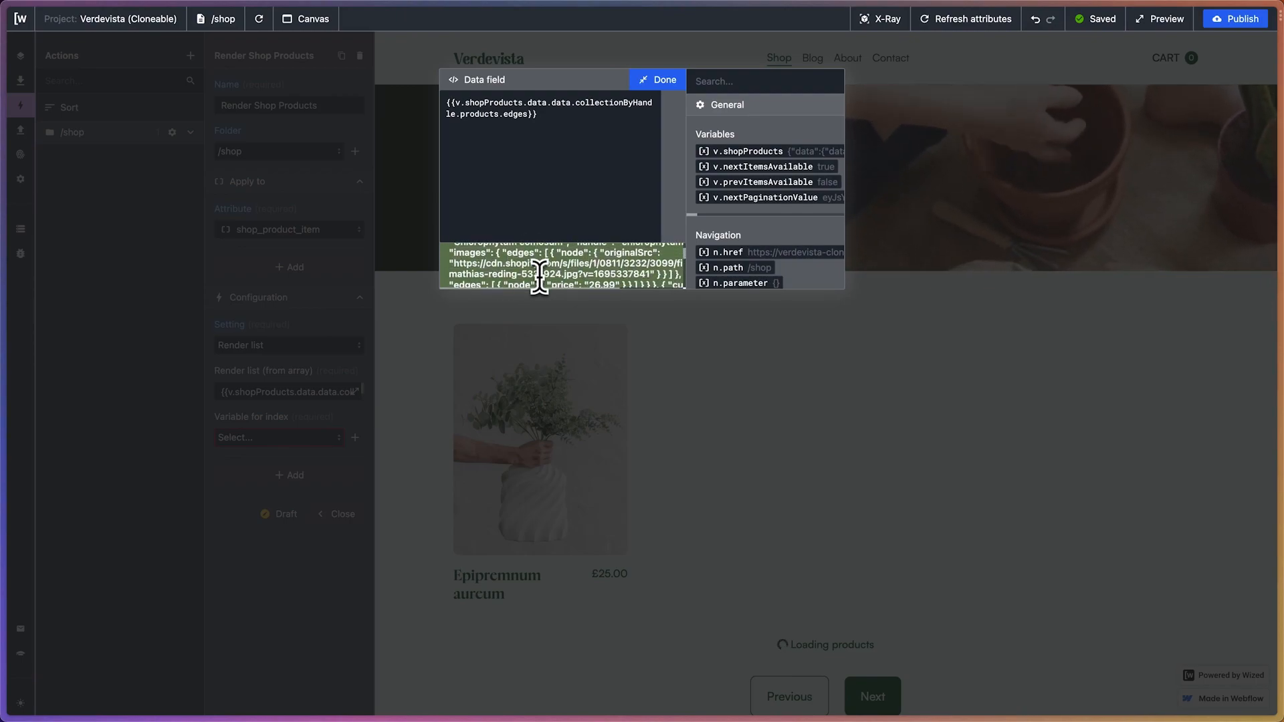
{"action": "scroll", "coordinate": [539, 277], "scroll_direction": "down", "scroll_amount": 3}
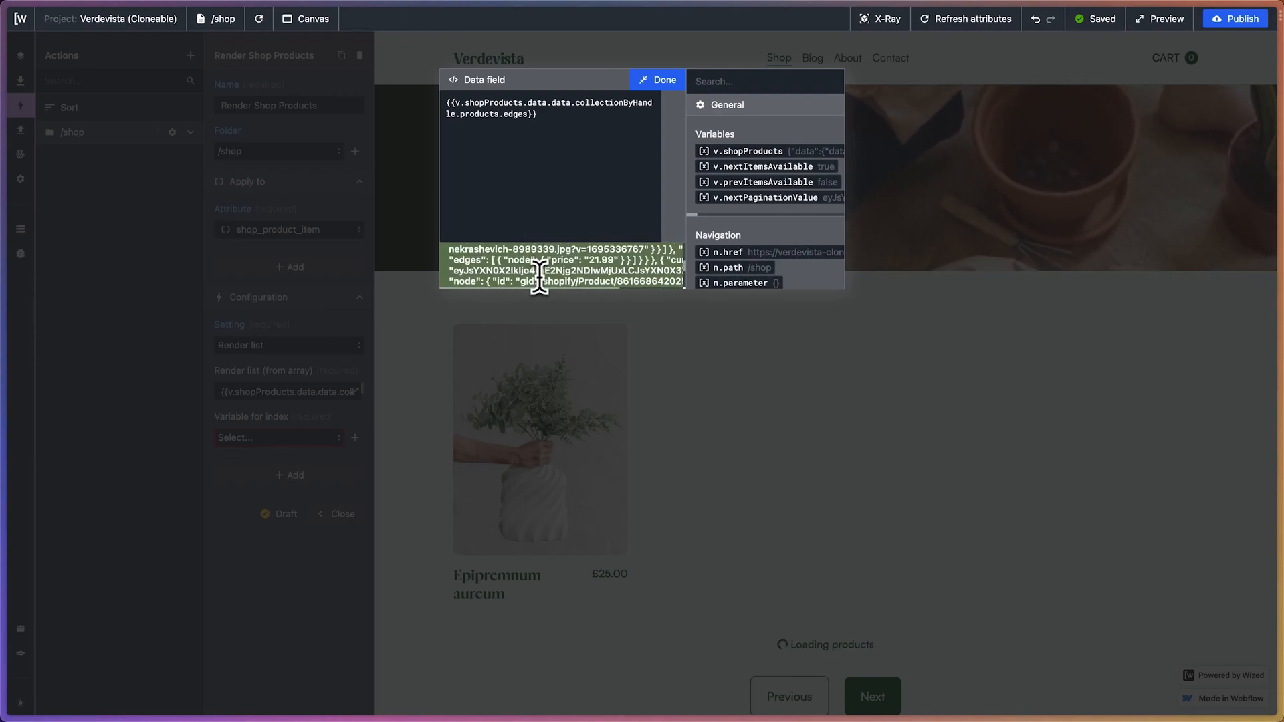
Review the output and path of the render list array formula, and close its data field
{"action": "scroll", "coordinate": [540, 277], "scroll_direction": "up", "scroll_amount": 4}
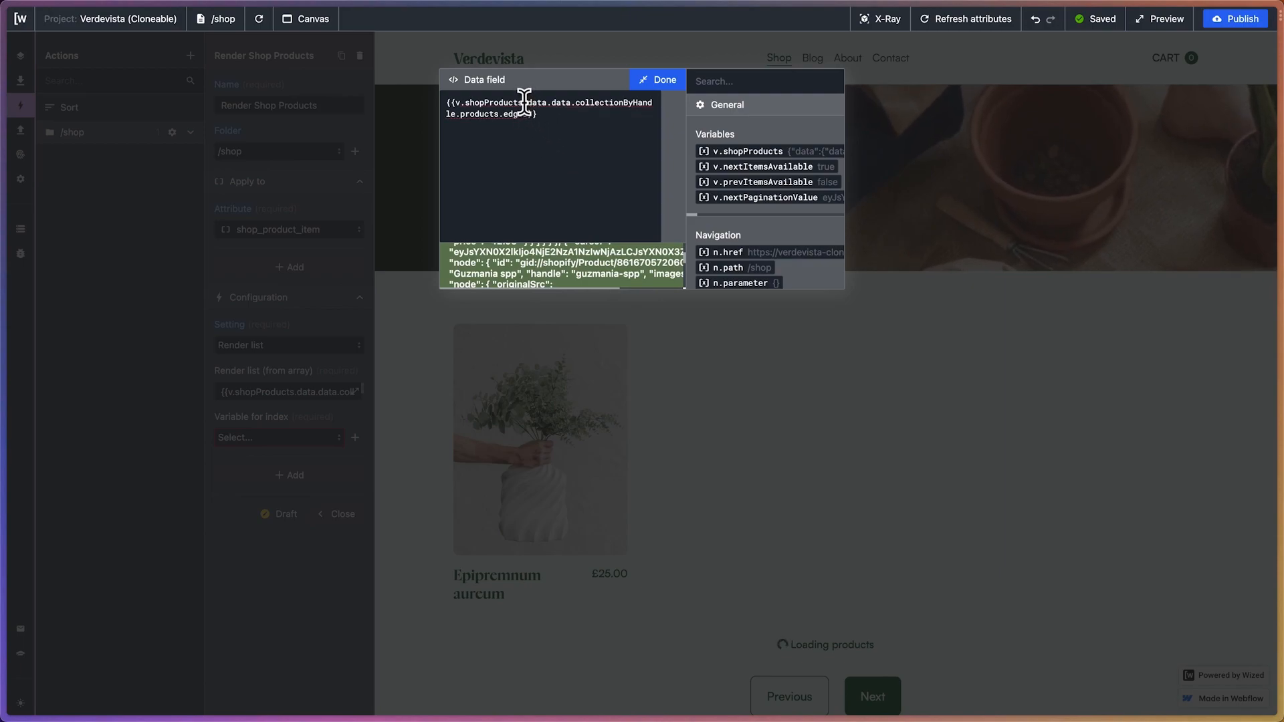
{"action": "left_click_drag", "start_coordinate": [558, 105], "coordinate": [593, 127]}
{"action": "left_click", "coordinate": [554, 126]}
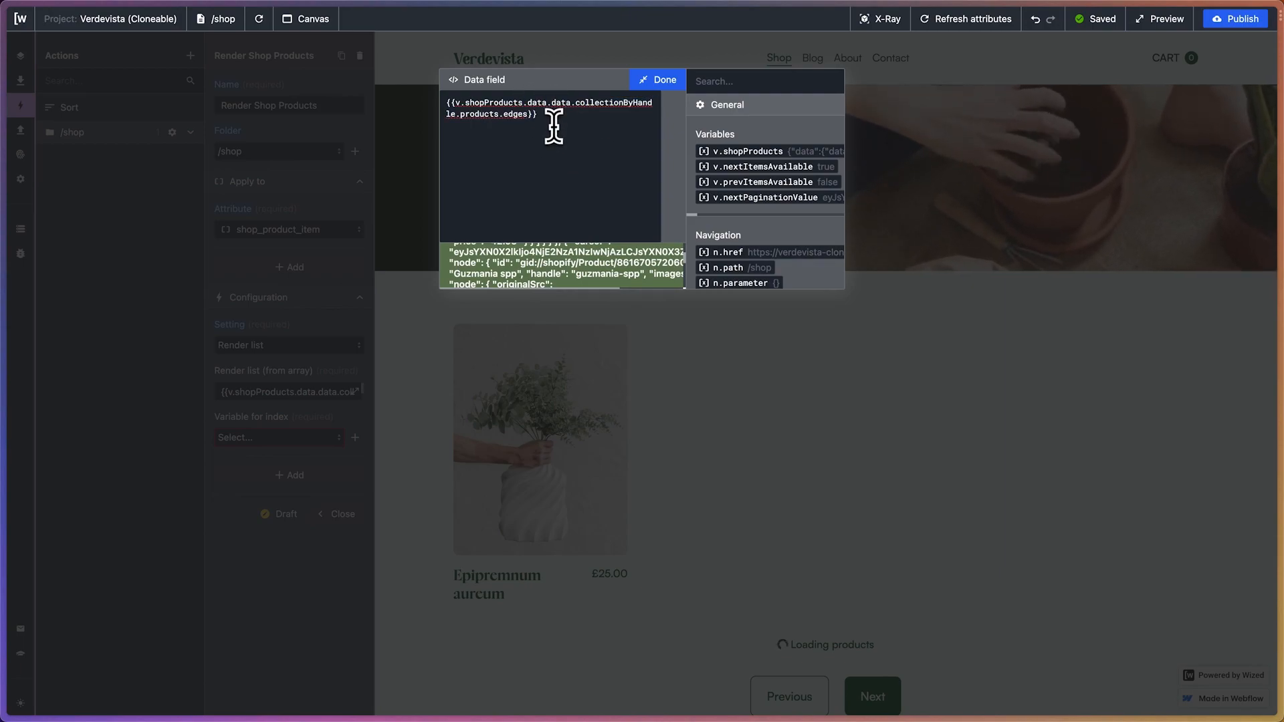
{"action": "left_click", "coordinate": [658, 79]}
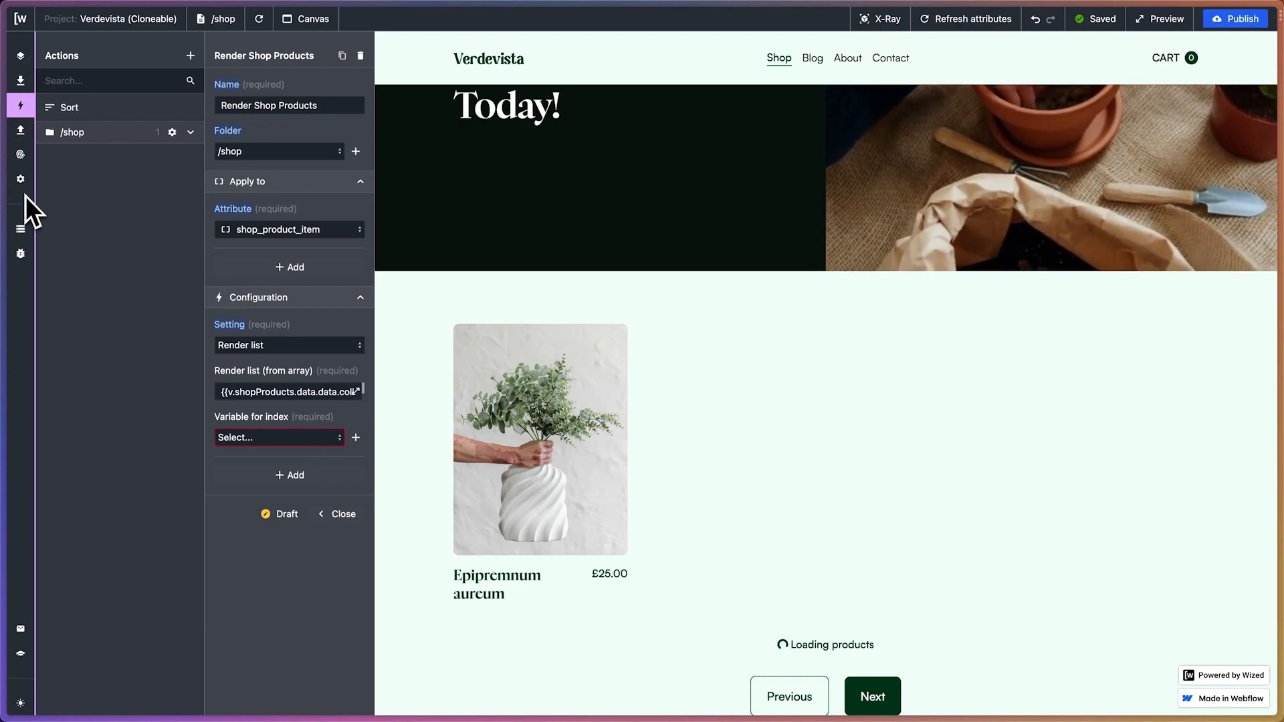
Create a data store variable named index without an initial value
{"action": "left_click", "coordinate": [20, 229]}
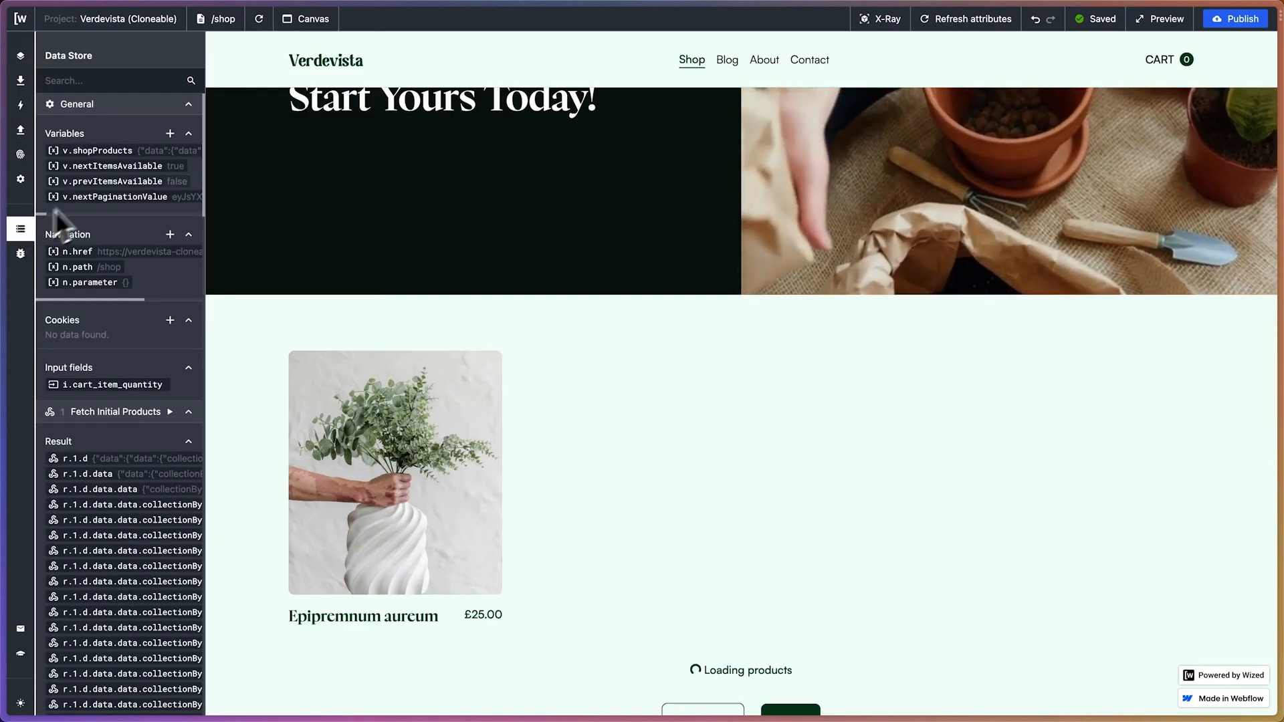
{"action": "left_click", "coordinate": [170, 133]}
{"action": "left_click", "coordinate": [261, 107]}
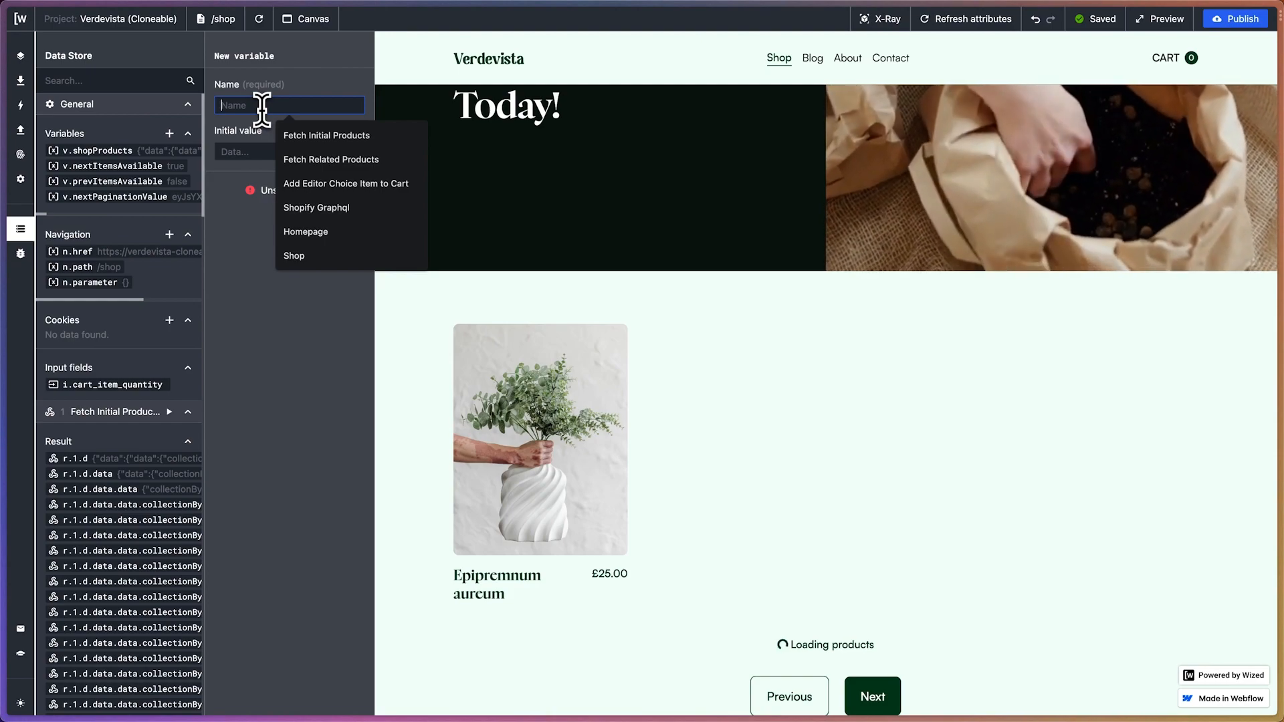
{"action": "type", "text": "c.in"}
{"action": "key", "text": "BackSpace"}
{"action": "key", "text": "BackSpace"}
{"action": "key", "text": "BackSpace"}
{"action": "key", "text": "BackSpace"}
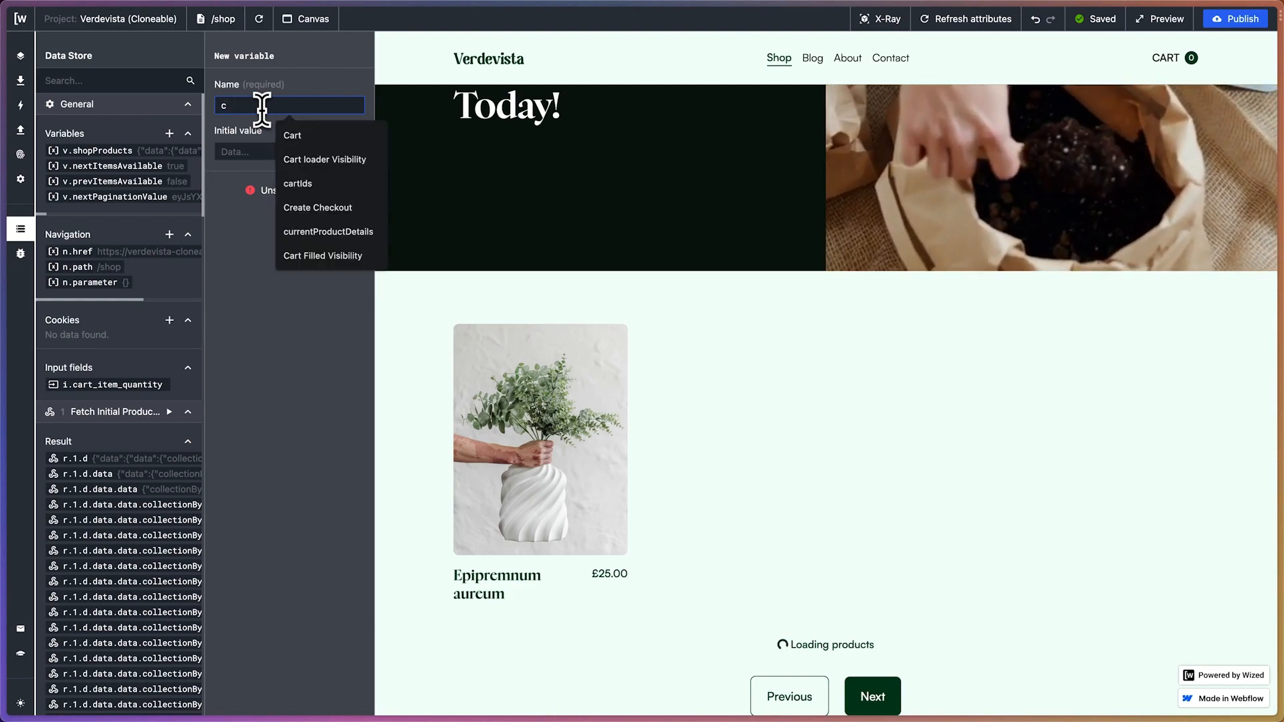
{"action": "type", "text": "v.index"}
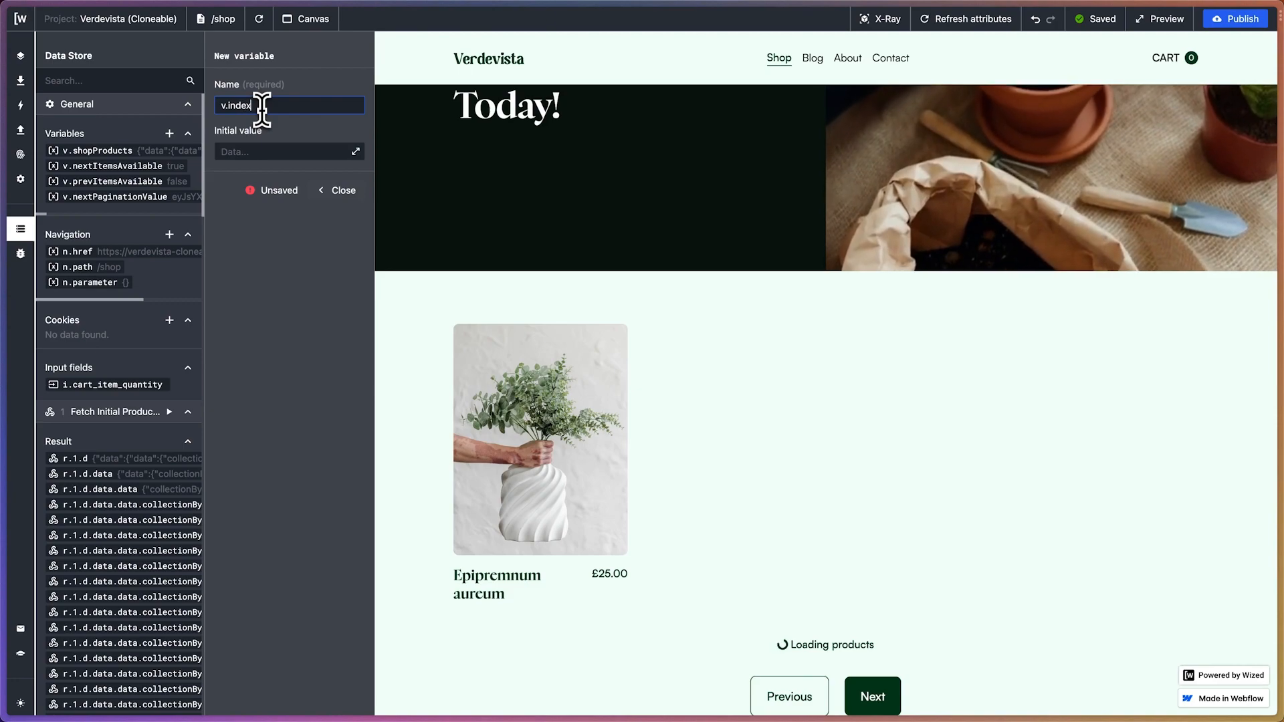
{"action": "left_click", "coordinate": [290, 226]}
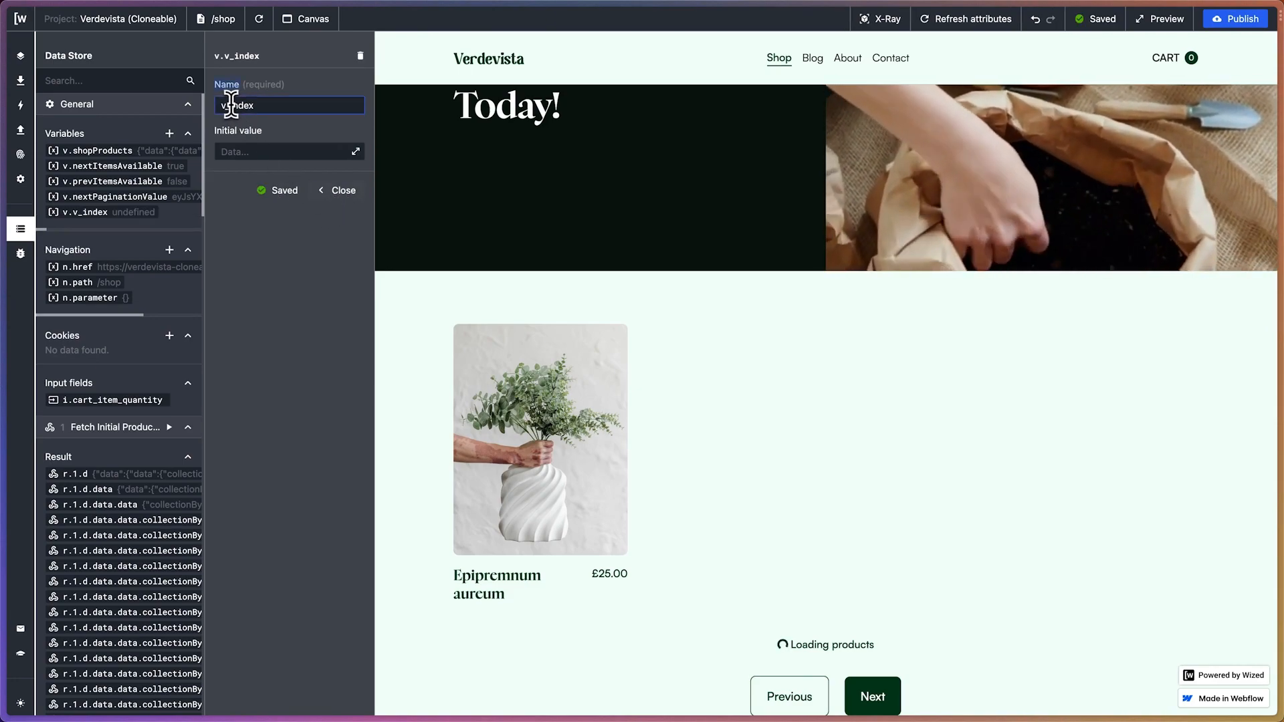
{"action": "left_click", "coordinate": [295, 238]}
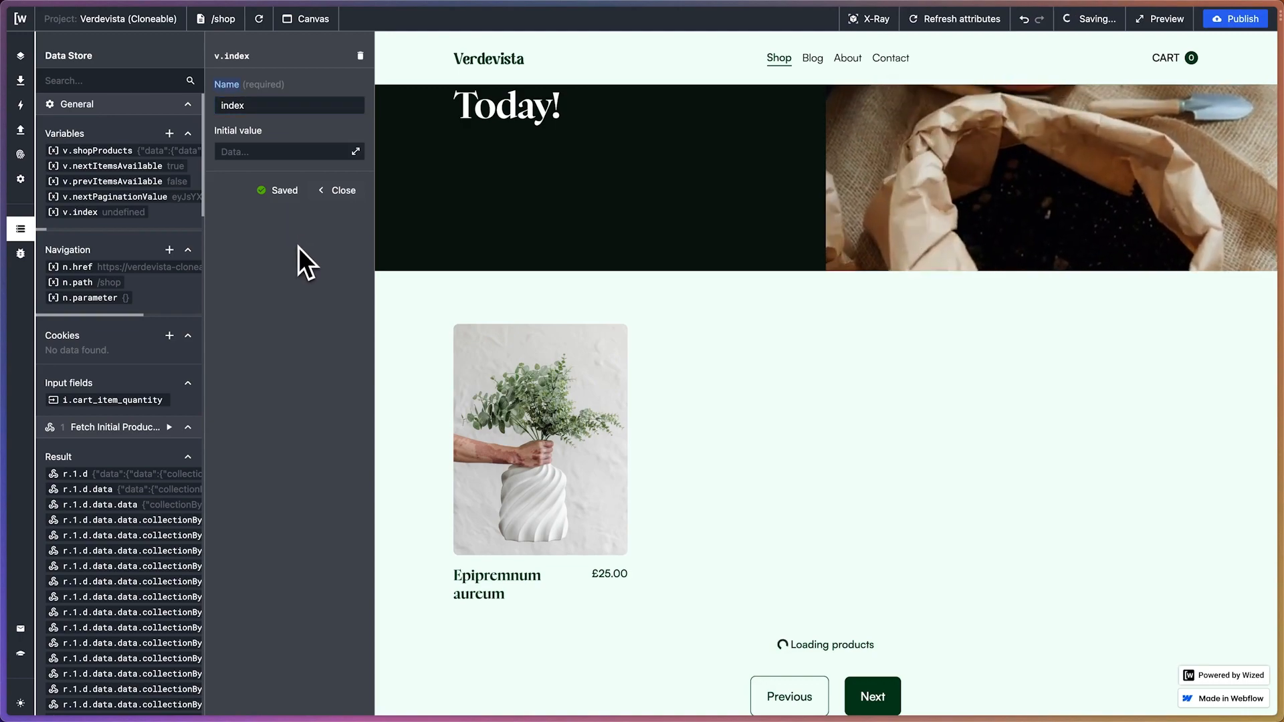
{"action": "left_click", "coordinate": [343, 192]}
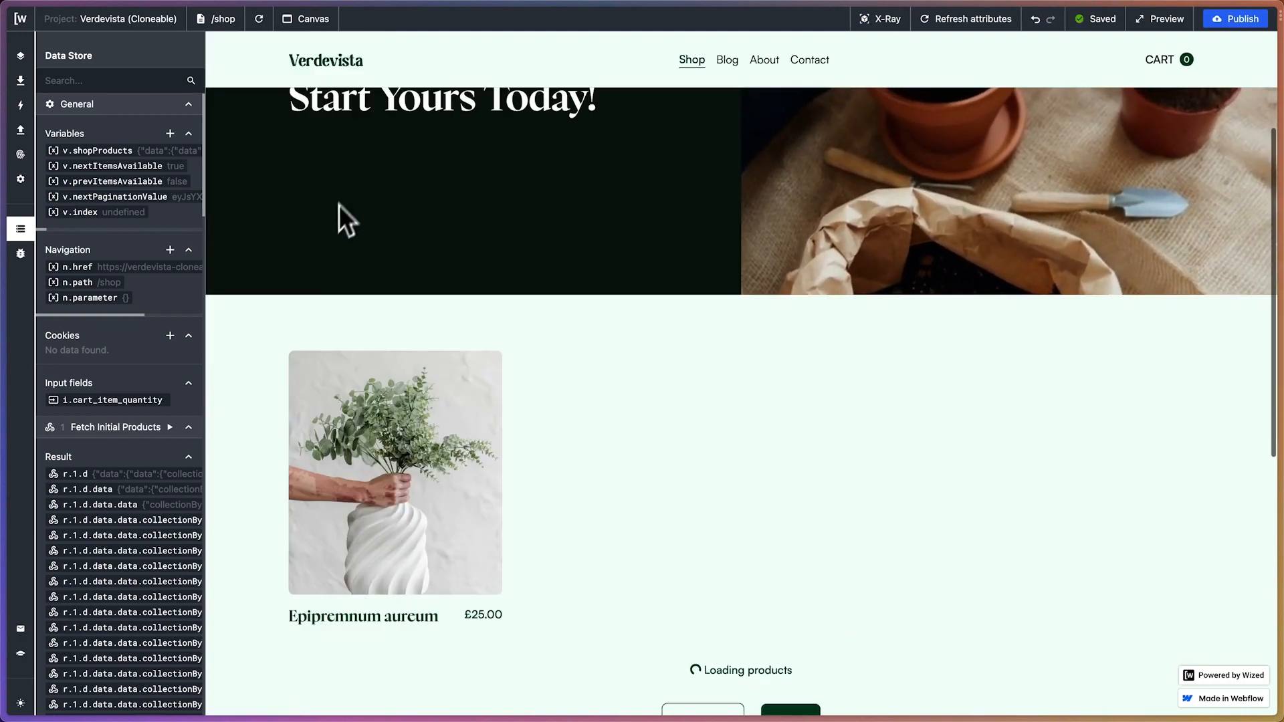
Set v.index as the index variable of the Render Shop Products action and check the rendered product grid
{"action": "left_click", "coordinate": [21, 105]}
{"action": "left_click", "coordinate": [190, 132]}
{"action": "left_click", "coordinate": [123, 168]}
{"action": "left_click", "coordinate": [339, 437]}
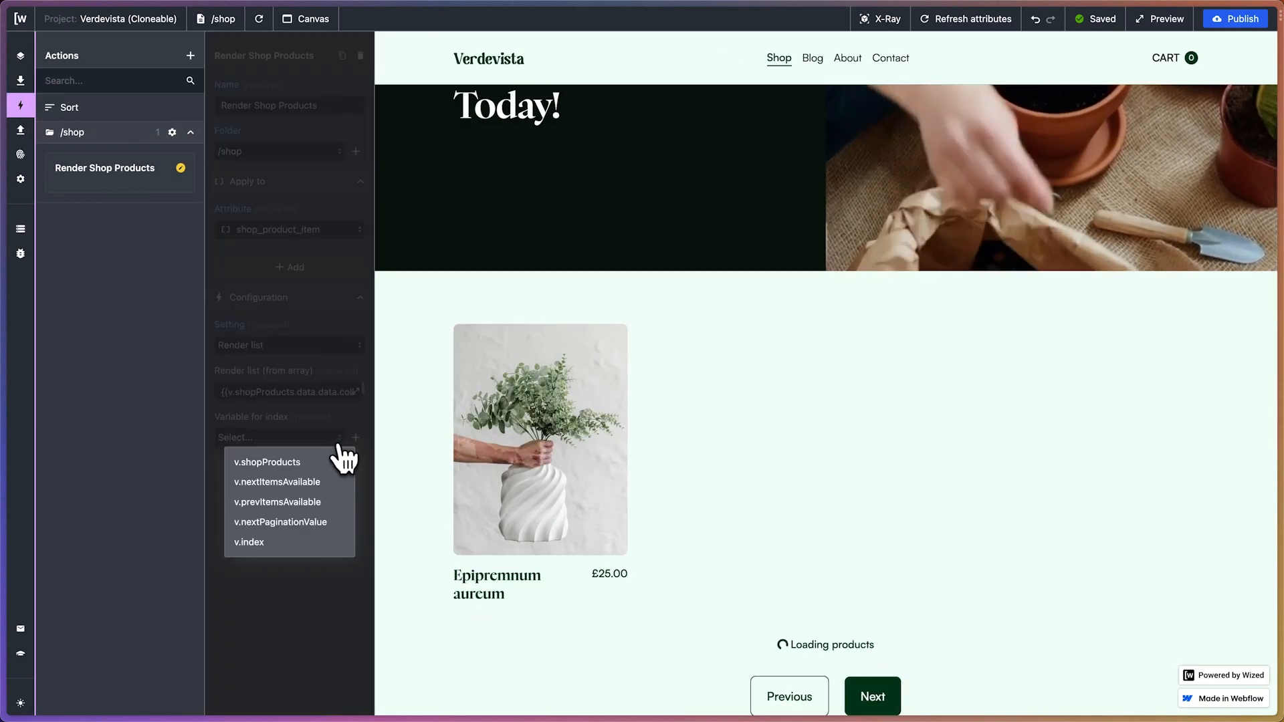
{"action": "left_click", "coordinate": [275, 540]}
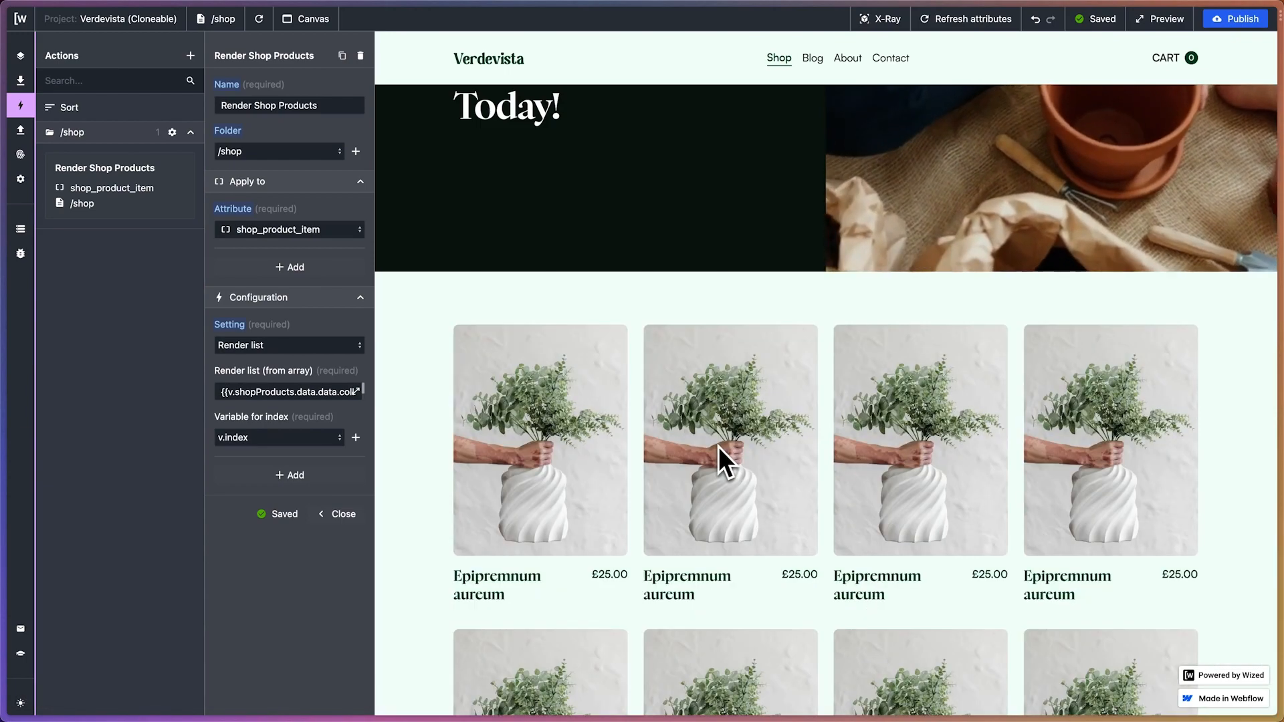
{"action": "scroll", "coordinate": [719, 447], "scroll_direction": "down", "scroll_amount": 3}
{"action": "scroll", "coordinate": [719, 447], "scroll_direction": "down", "scroll_amount": 10}
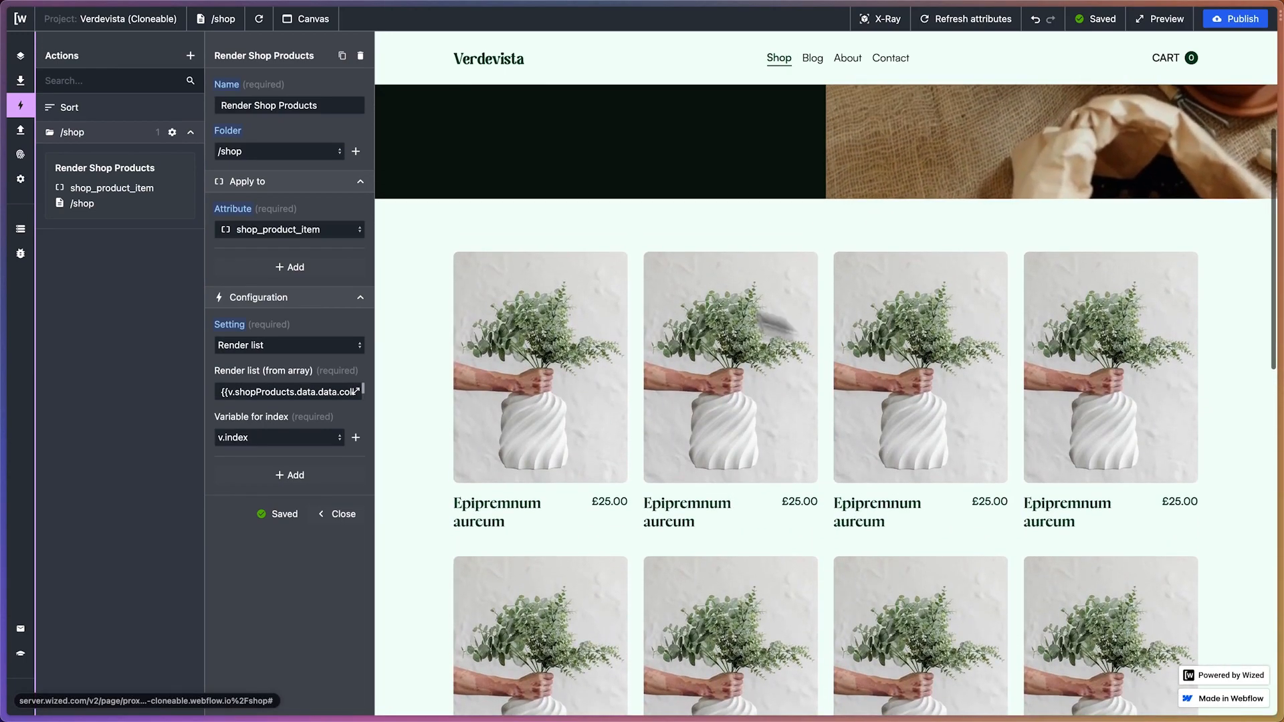
{"action": "left_click", "coordinate": [339, 515]}
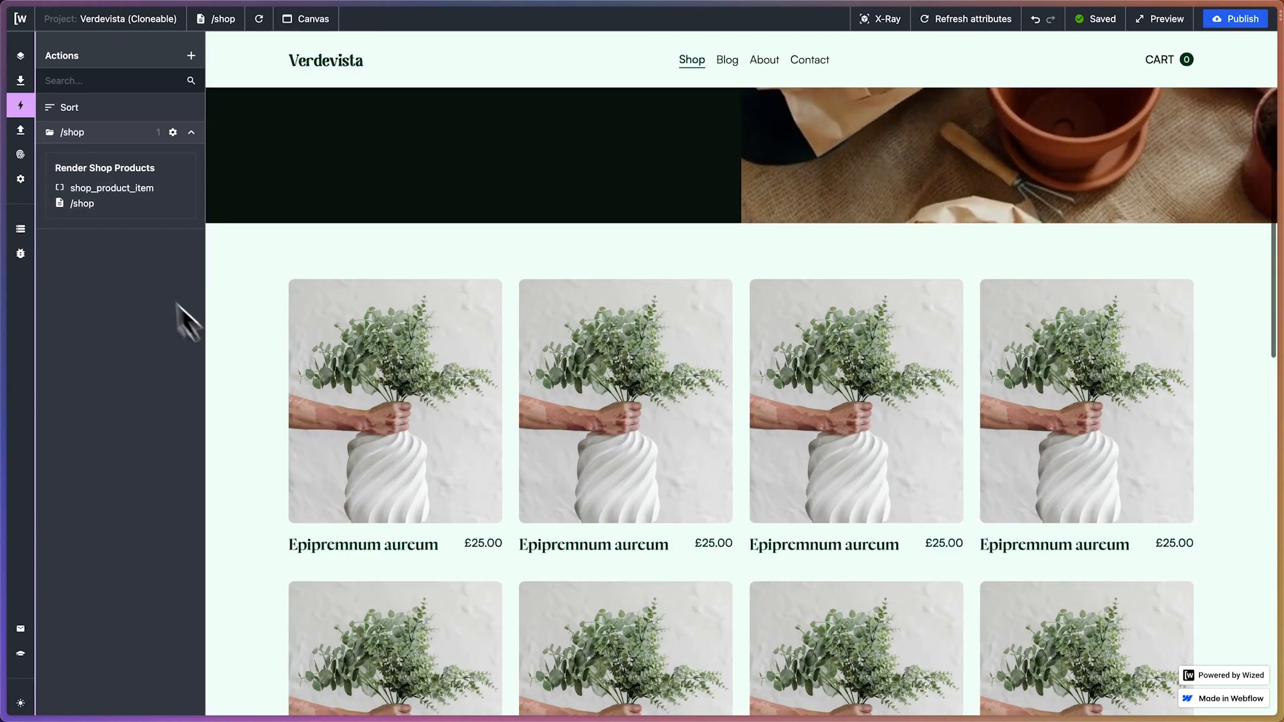
Add a new action named Set Product Name in the /shop folder
{"action": "left_click", "coordinate": [190, 55]}
{"action": "left_click", "coordinate": [280, 155]}
{"action": "left_click", "coordinate": [278, 187]}
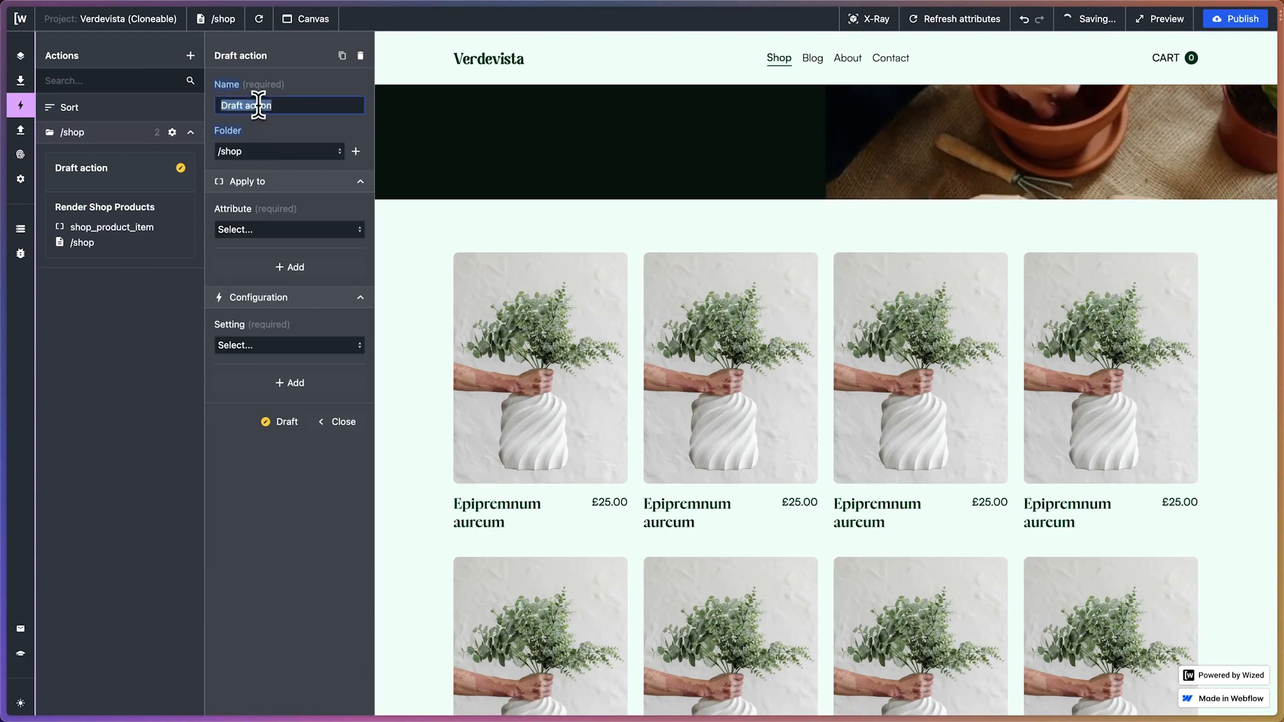
{"action": "type", "text": "Se"}
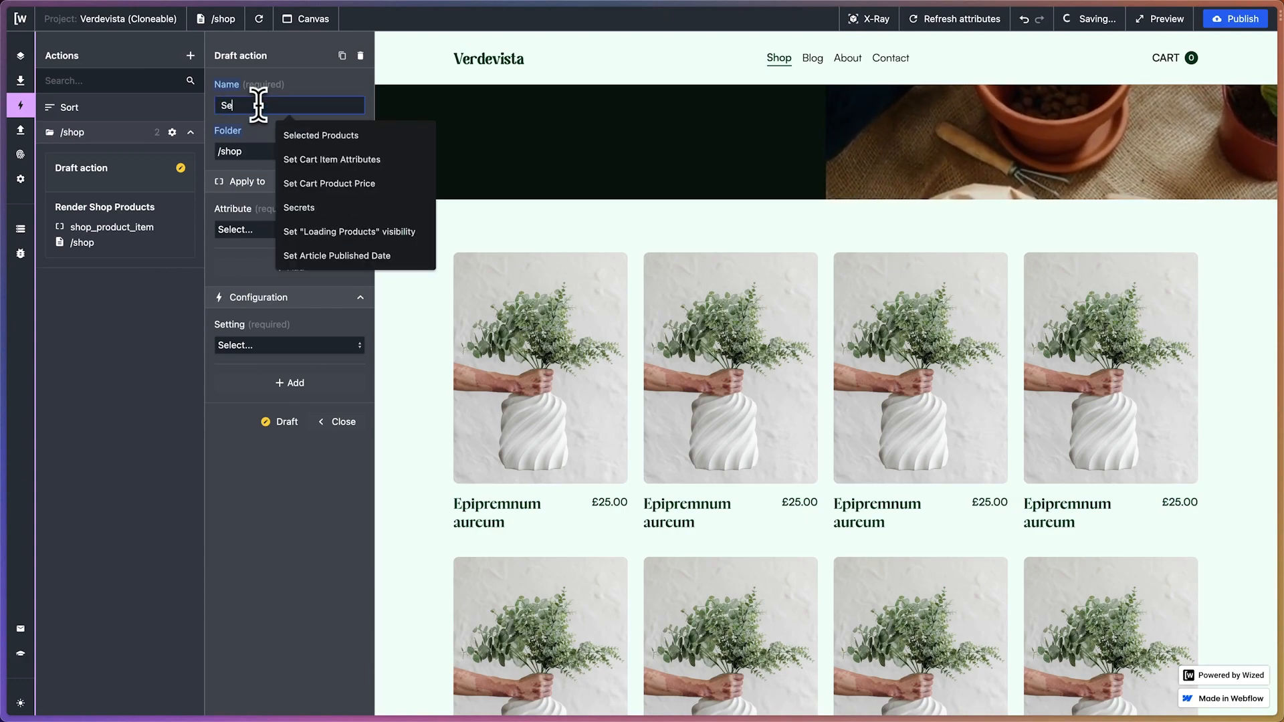
{"action": "type", "text": "t Product Name"}
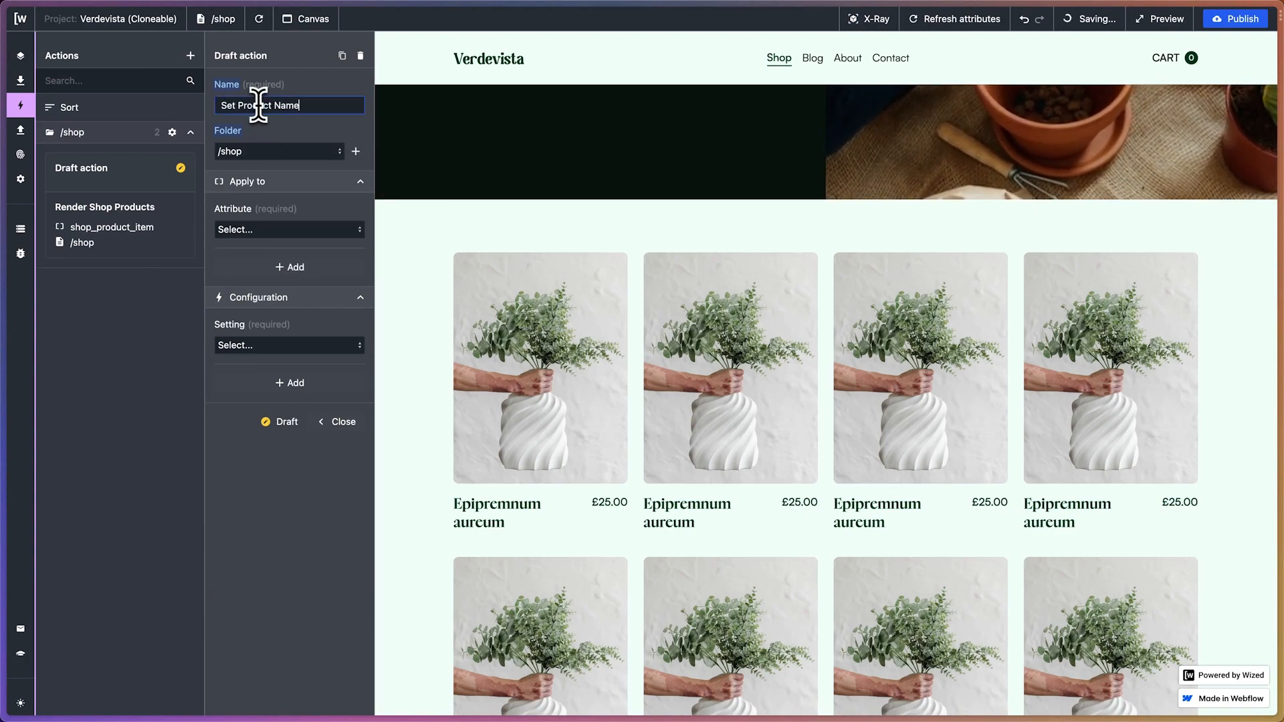
{"action": "left_click", "coordinate": [260, 139]}
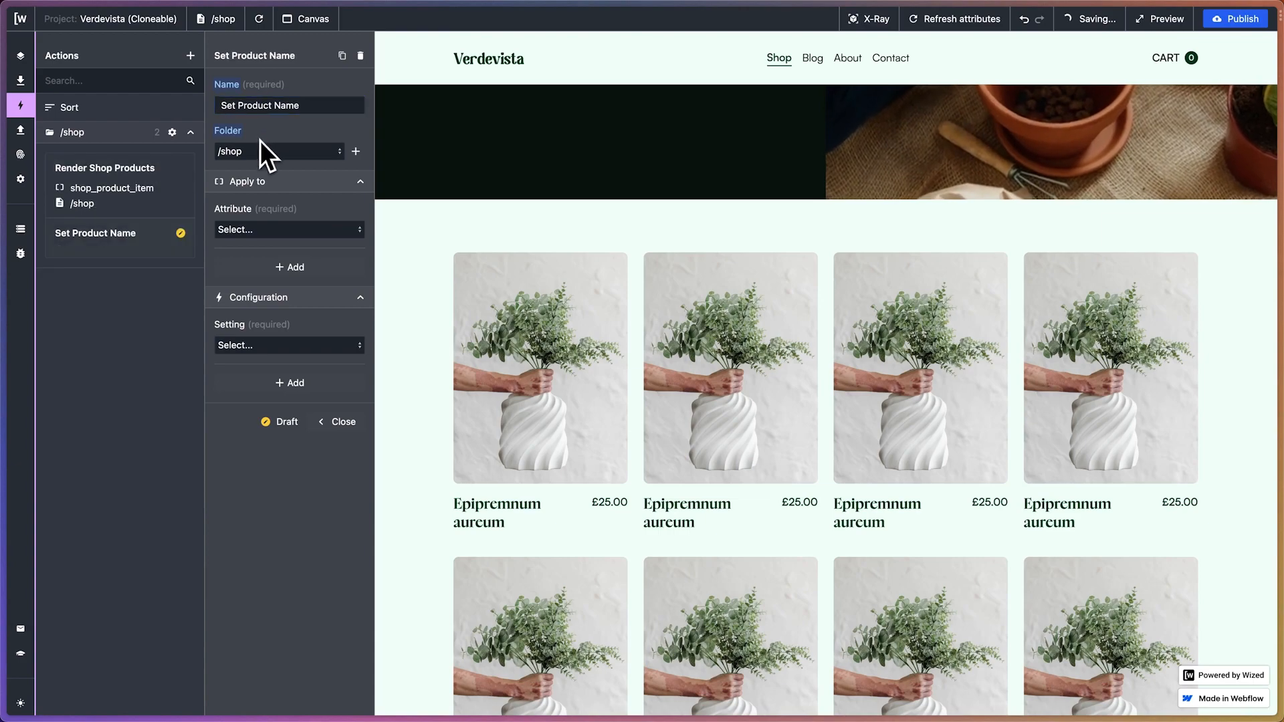
Turn on X-Ray and apply the Set Product Name action to the shop_product_name attribute
{"action": "left_click", "coordinate": [268, 230]}
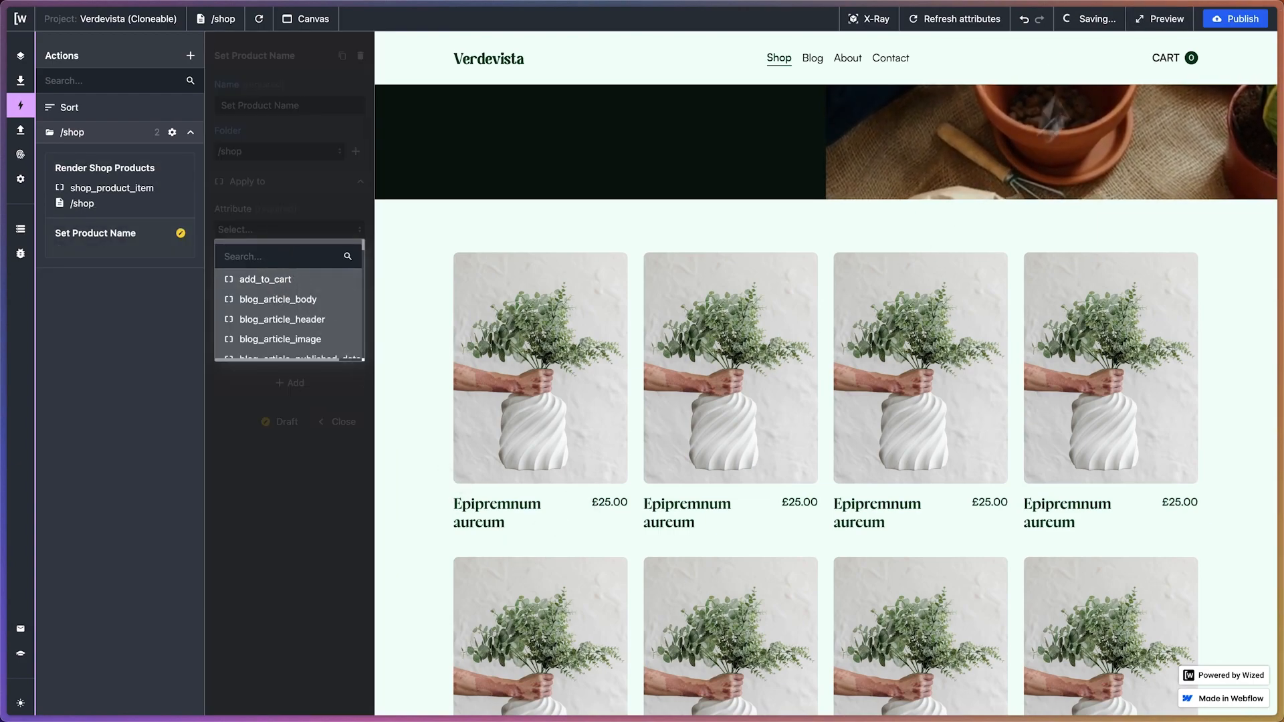
{"action": "left_click", "coordinate": [869, 20]}
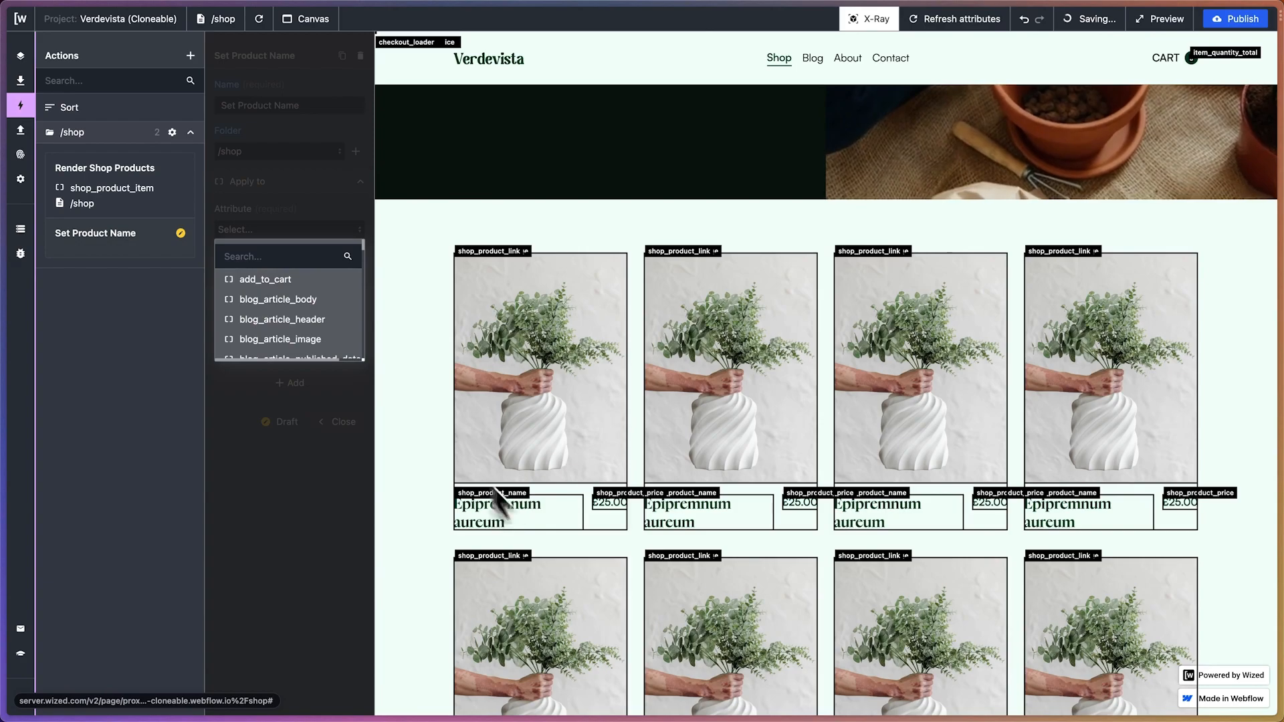
{"action": "type", "text": "shop_p"}
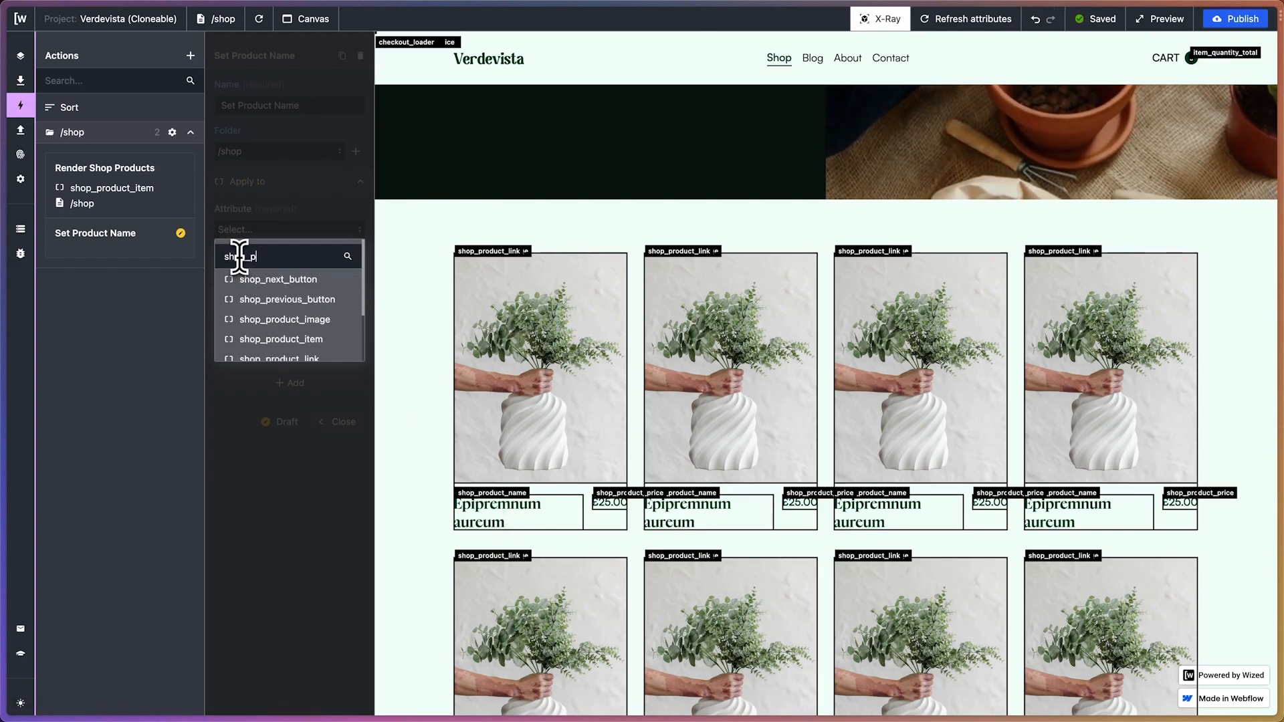
{"action": "type", "text": "ro"}
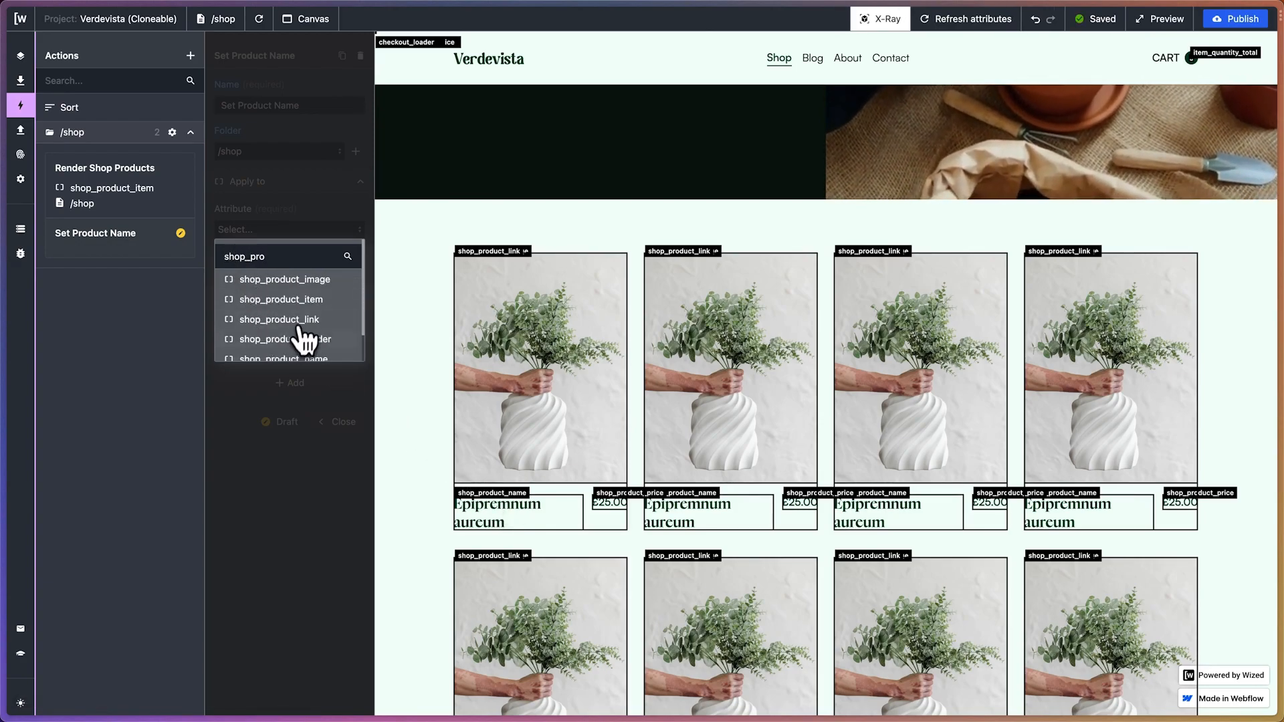
{"action": "left_click", "coordinate": [294, 357]}
{"action": "left_click", "coordinate": [281, 346]}
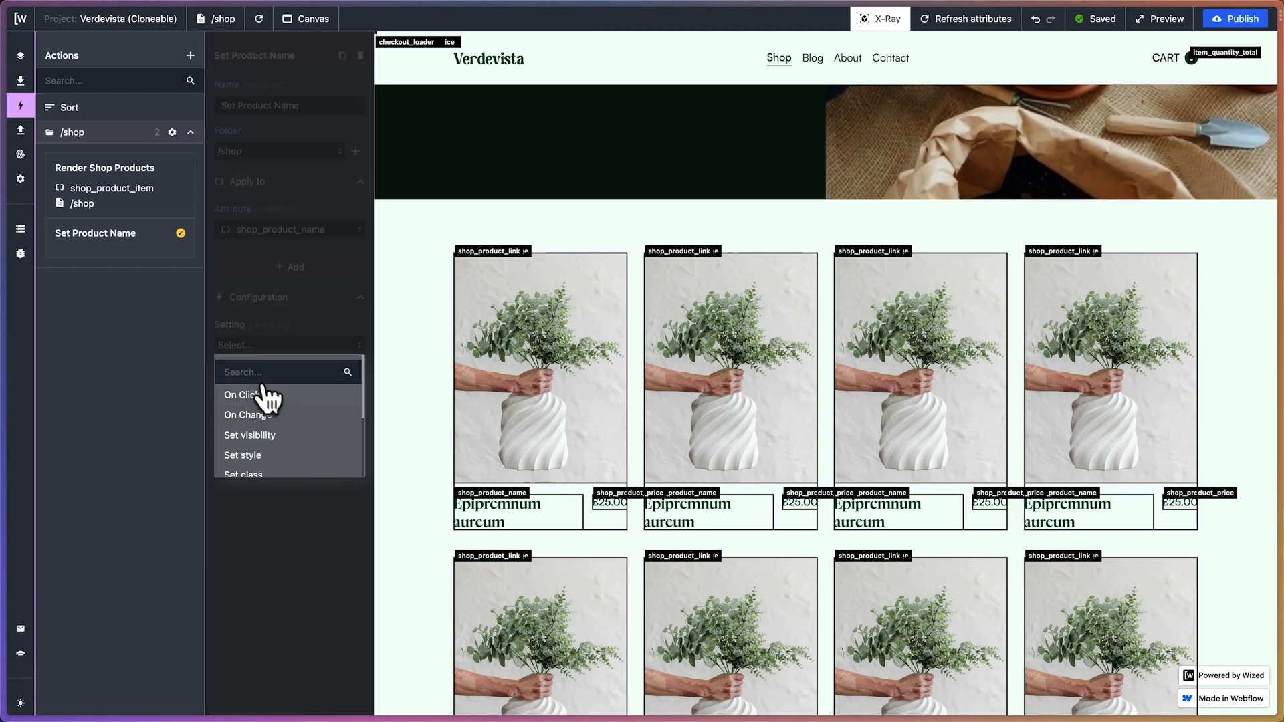
{"action": "scroll", "coordinate": [268, 402], "scroll_direction": "down", "scroll_amount": 3}
{"action": "left_click", "coordinate": [275, 462]}
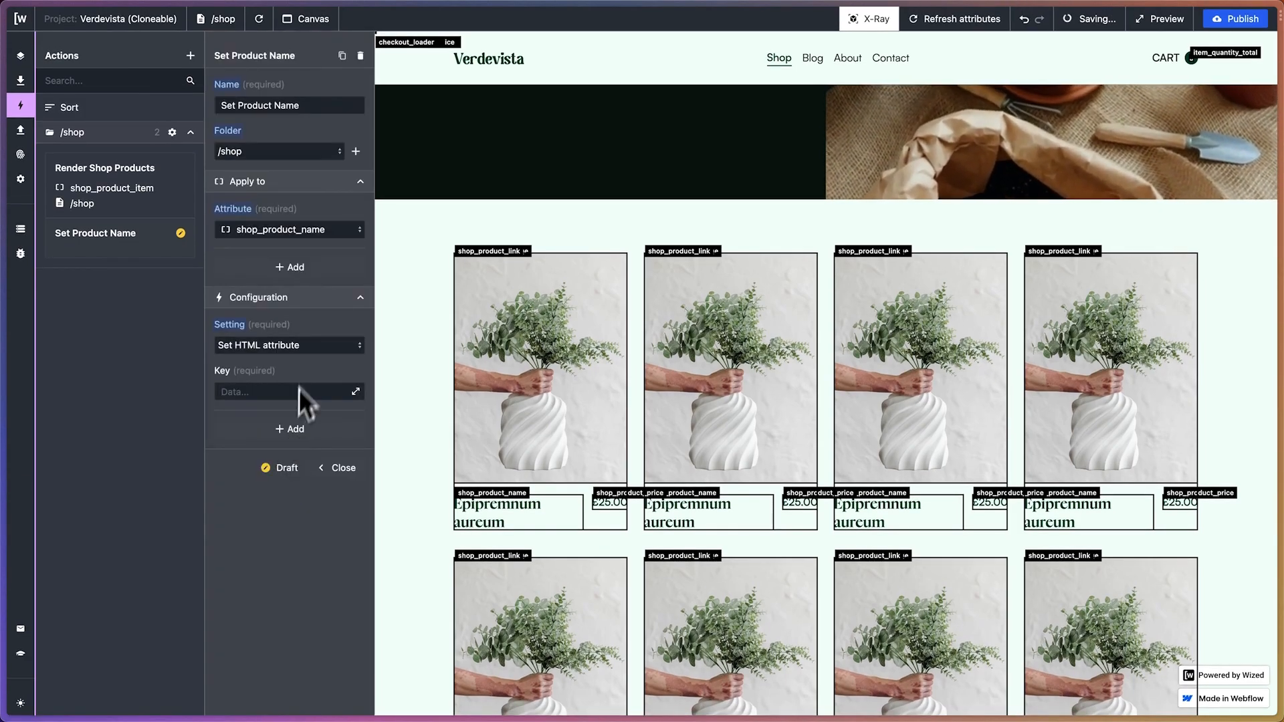
{"action": "left_click", "coordinate": [355, 392]}
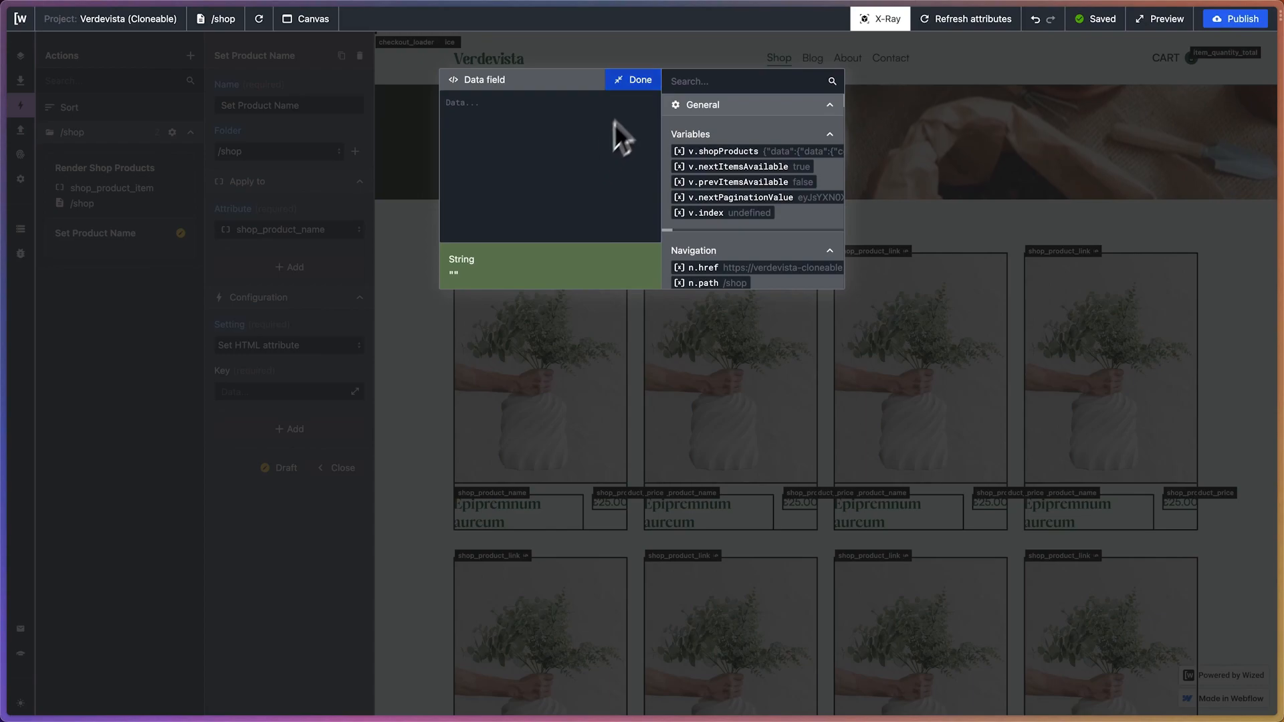
{"action": "left_click", "coordinate": [634, 81]}
{"action": "left_click", "coordinate": [257, 392]}
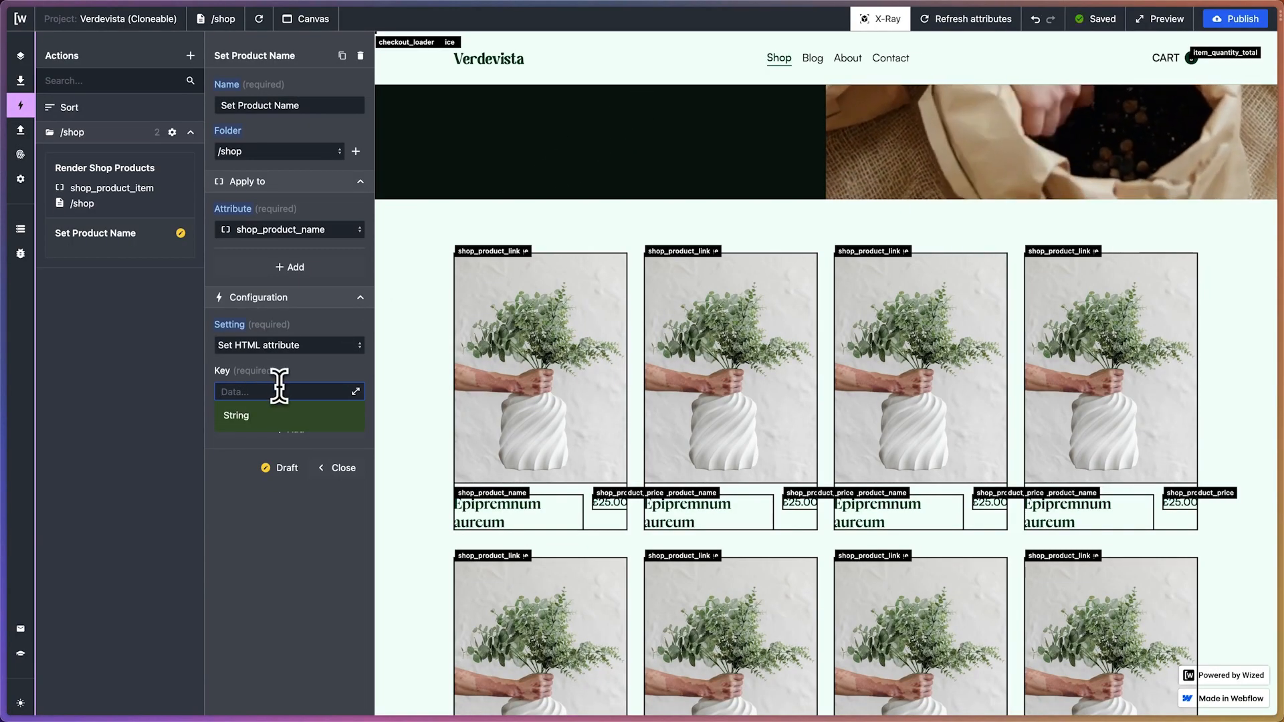
{"action": "left_click", "coordinate": [355, 392]}
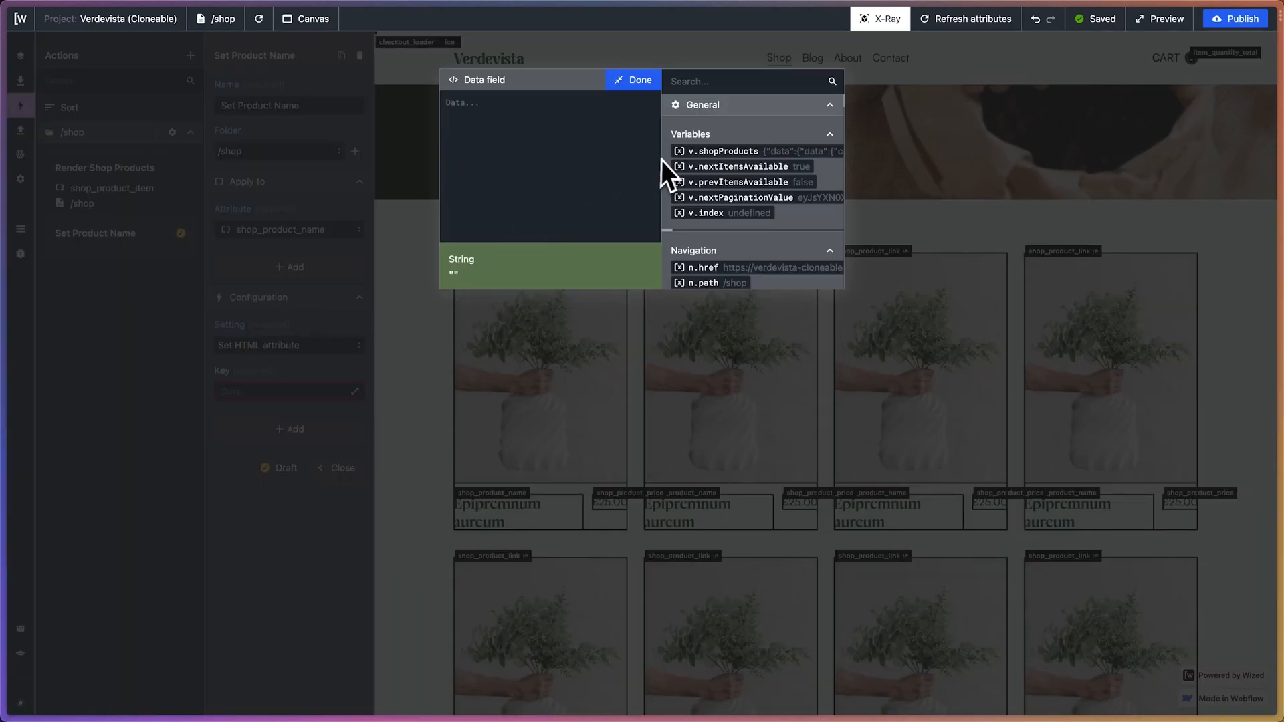
{"action": "left_click", "coordinate": [636, 87]}
Configure the Set Product Name action with the Set text setting and the Html text type
{"action": "left_click", "coordinate": [328, 348]}
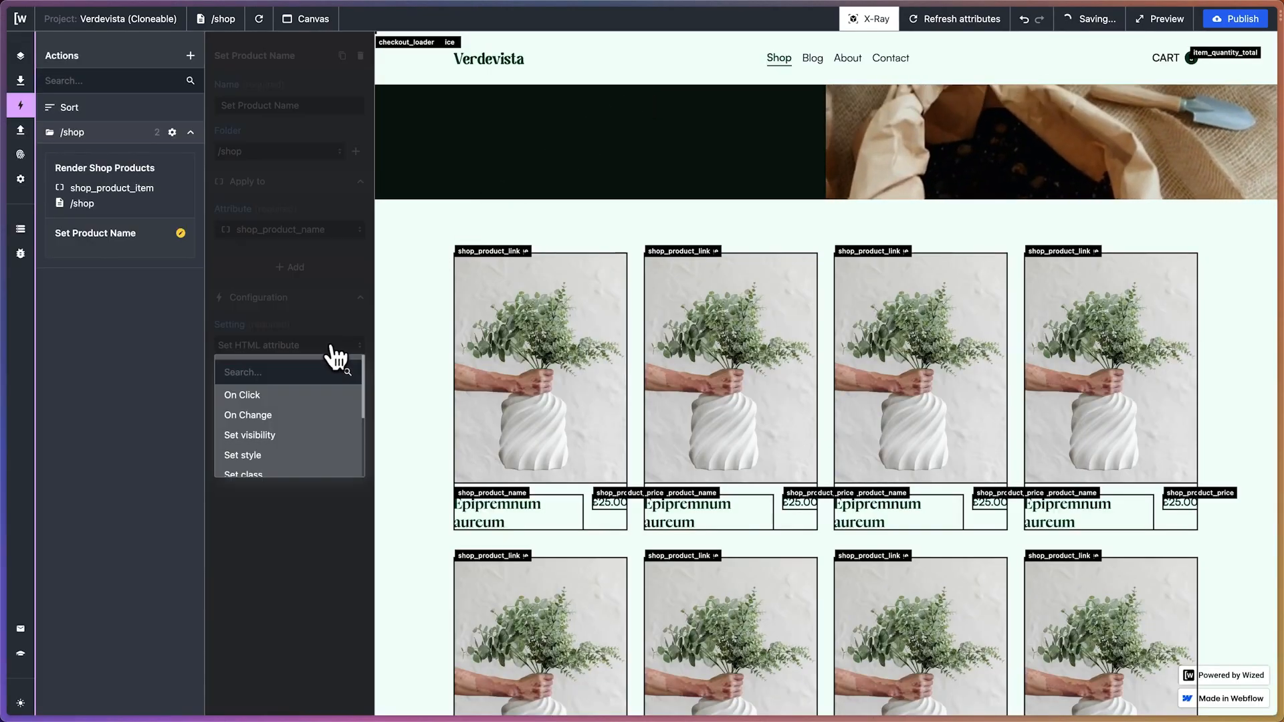
{"action": "scroll", "coordinate": [321, 450], "scroll_direction": "down", "scroll_amount": 3}
{"action": "scroll", "coordinate": [309, 467], "scroll_direction": "up", "scroll_amount": 1}
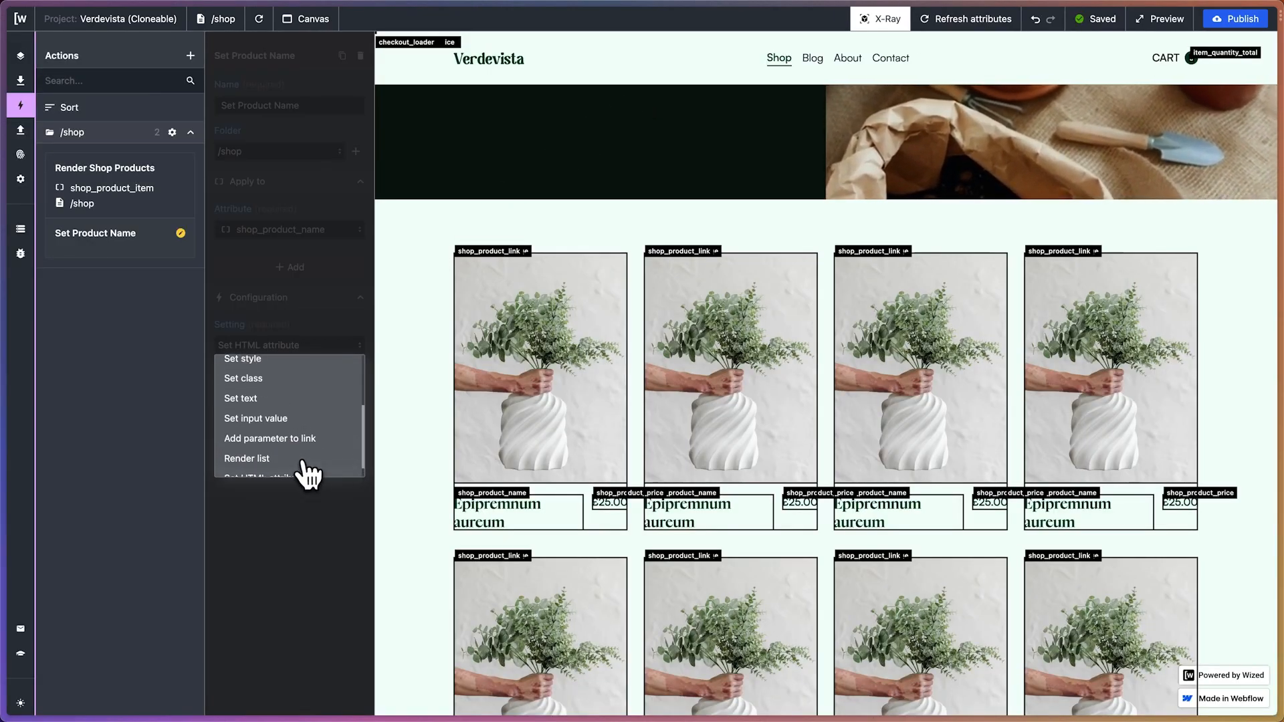
{"action": "left_click", "coordinate": [264, 399]}
{"action": "left_click", "coordinate": [284, 392]}
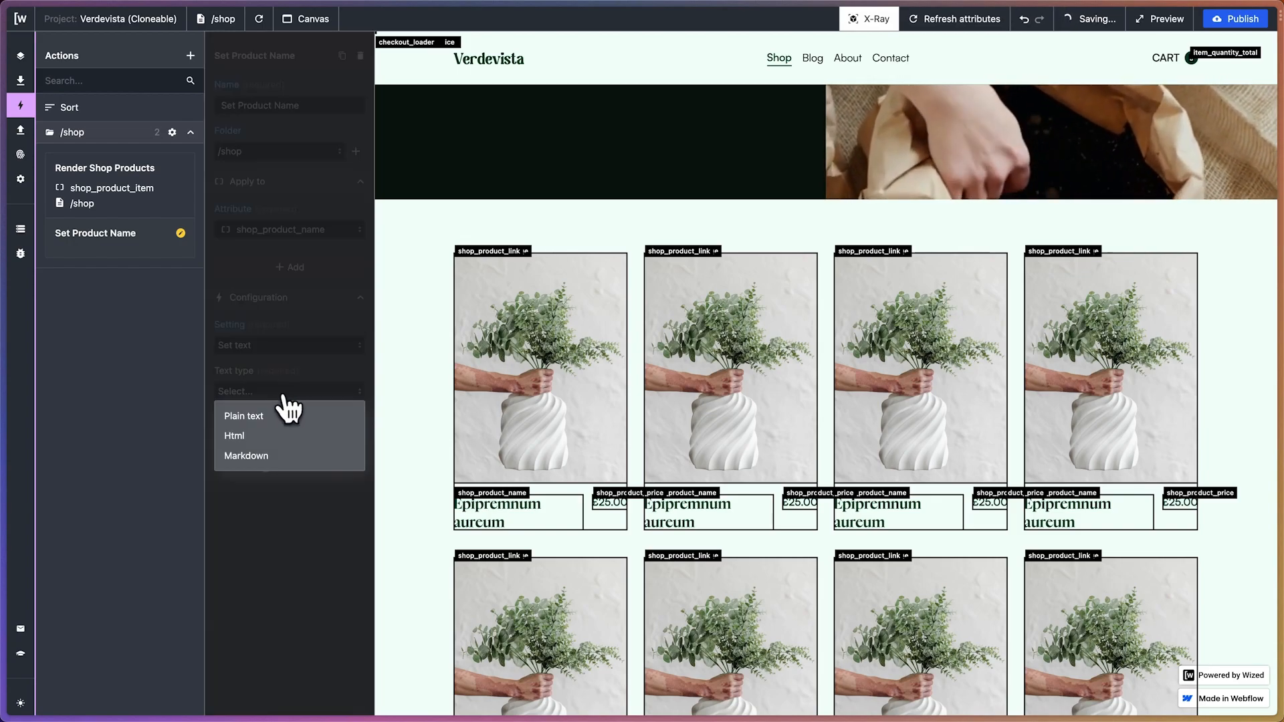
{"action": "left_click", "coordinate": [326, 436]}
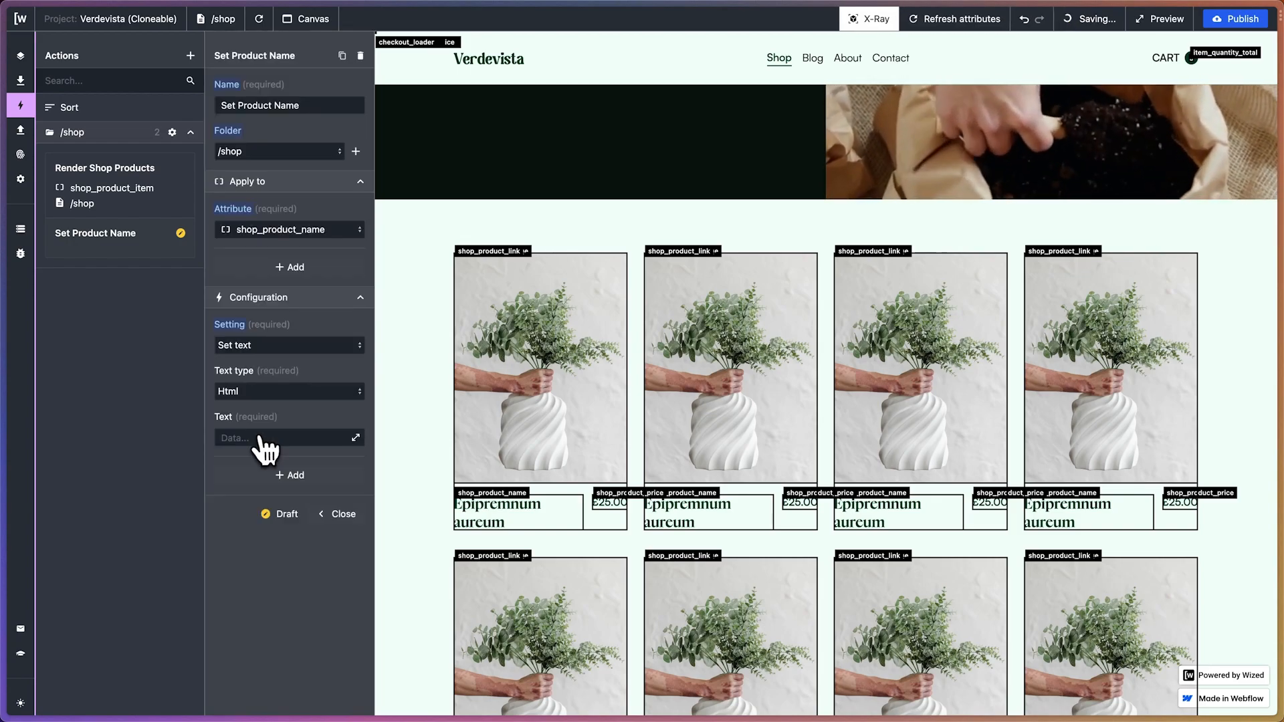
Insert the first product's title reference, r.1.d.data.data.collectionByHandle.products.edges[0].node.title, into the Text field of the Set Product Name action
{"action": "left_click", "coordinate": [355, 438]}
{"action": "scroll", "coordinate": [734, 166], "scroll_direction": "down", "scroll_amount": 10}
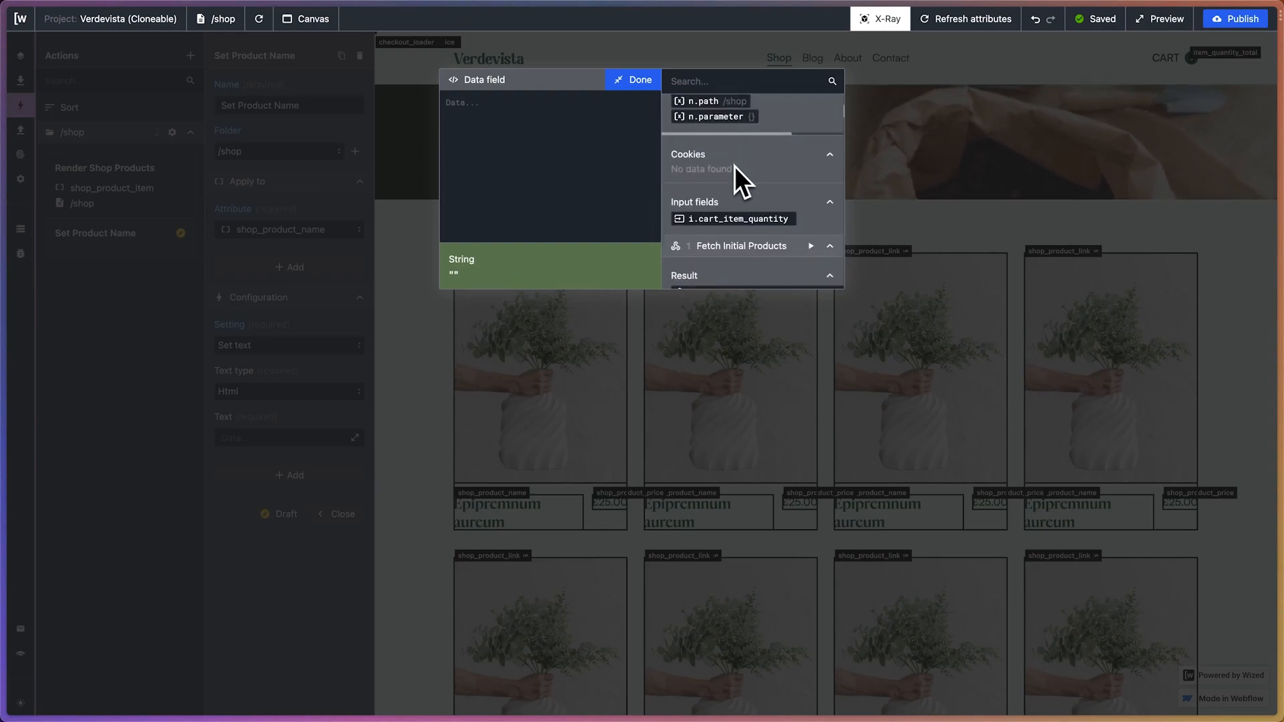
{"action": "scroll", "coordinate": [728, 219], "scroll_direction": "down", "scroll_amount": 5}
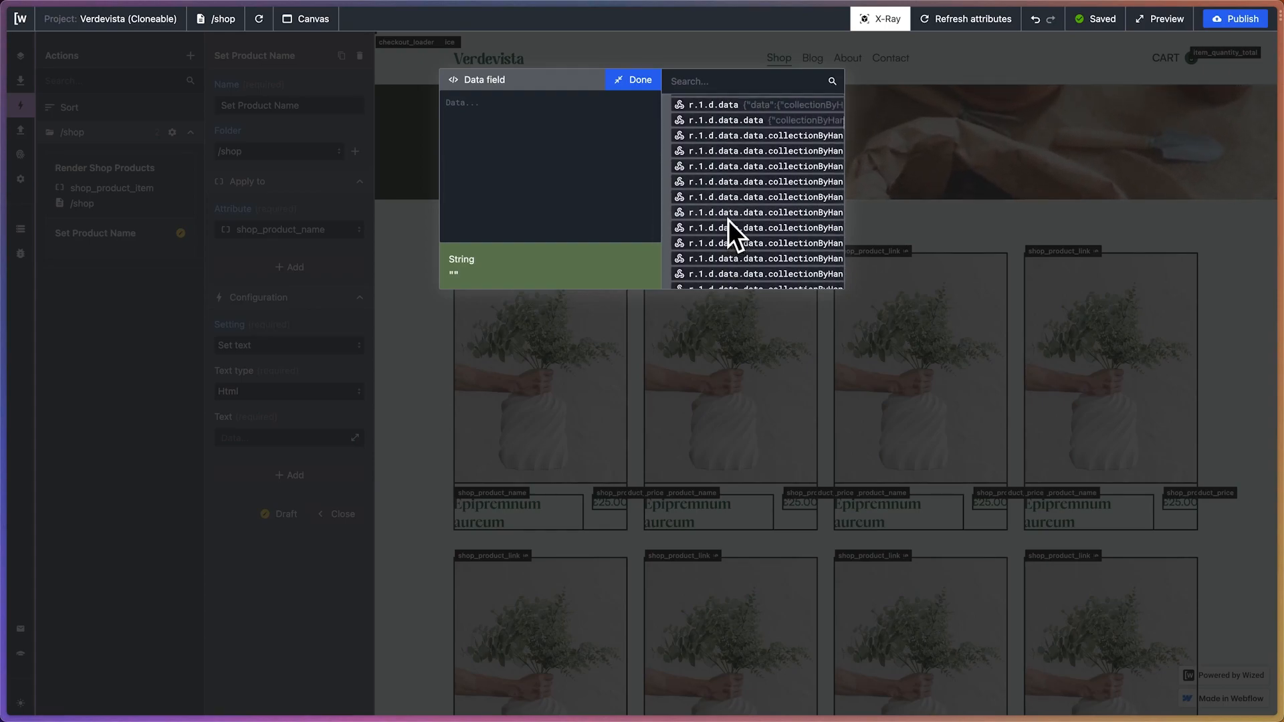
{"action": "scroll", "coordinate": [737, 223], "scroll_direction": "right", "scroll_amount": 3}
{"action": "scroll", "coordinate": [738, 224], "scroll_direction": "left", "scroll_amount": 5}
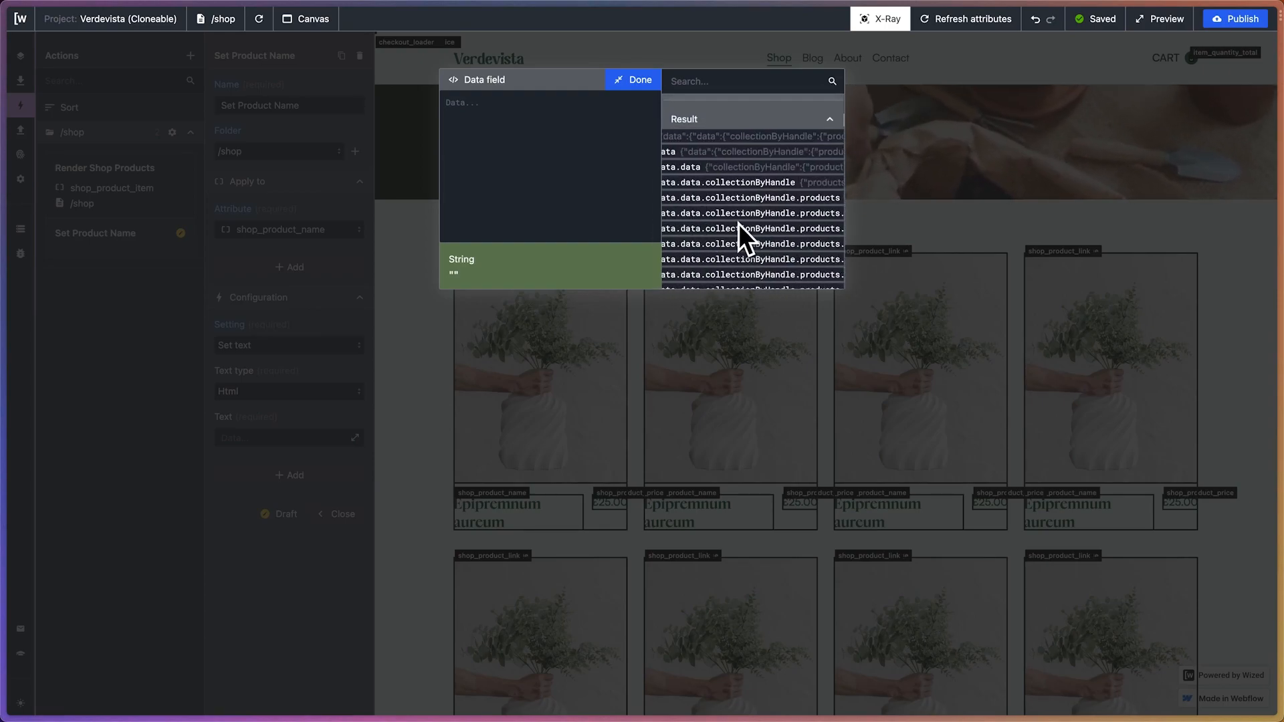
{"action": "scroll", "coordinate": [739, 224], "scroll_direction": "right", "scroll_amount": 8}
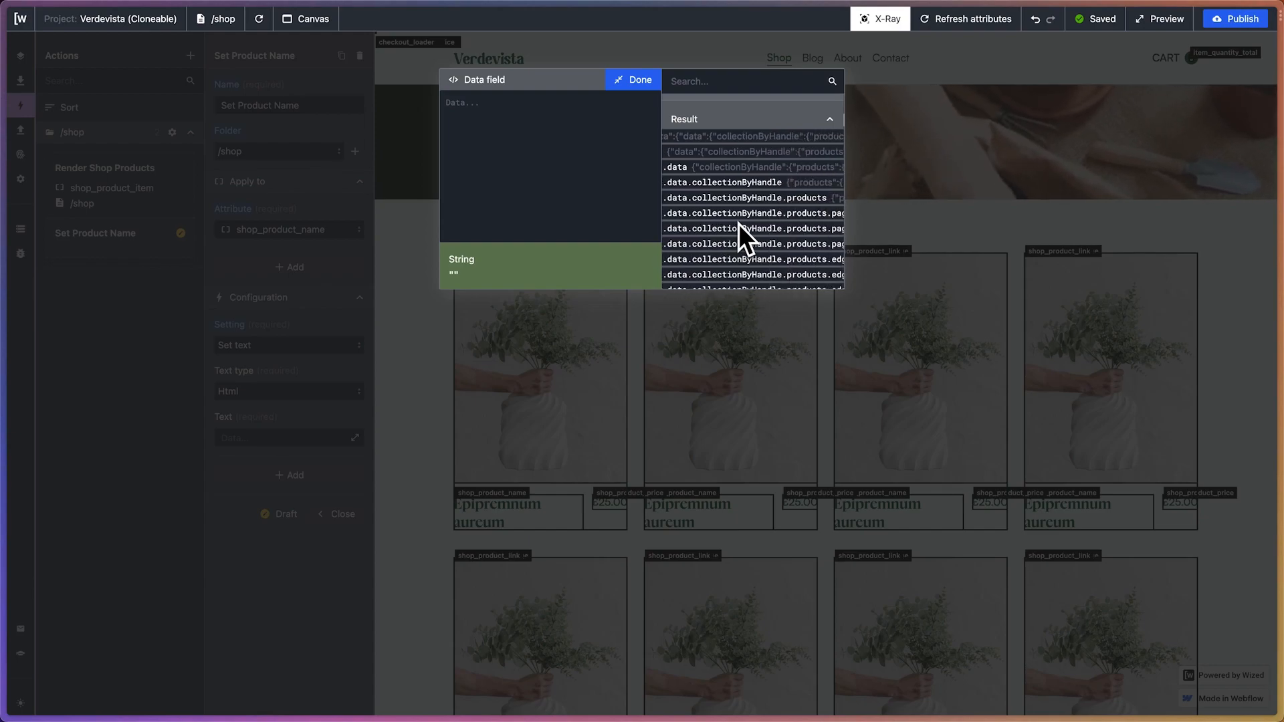
{"action": "scroll", "coordinate": [738, 223], "scroll_direction": "down", "scroll_amount": 5}
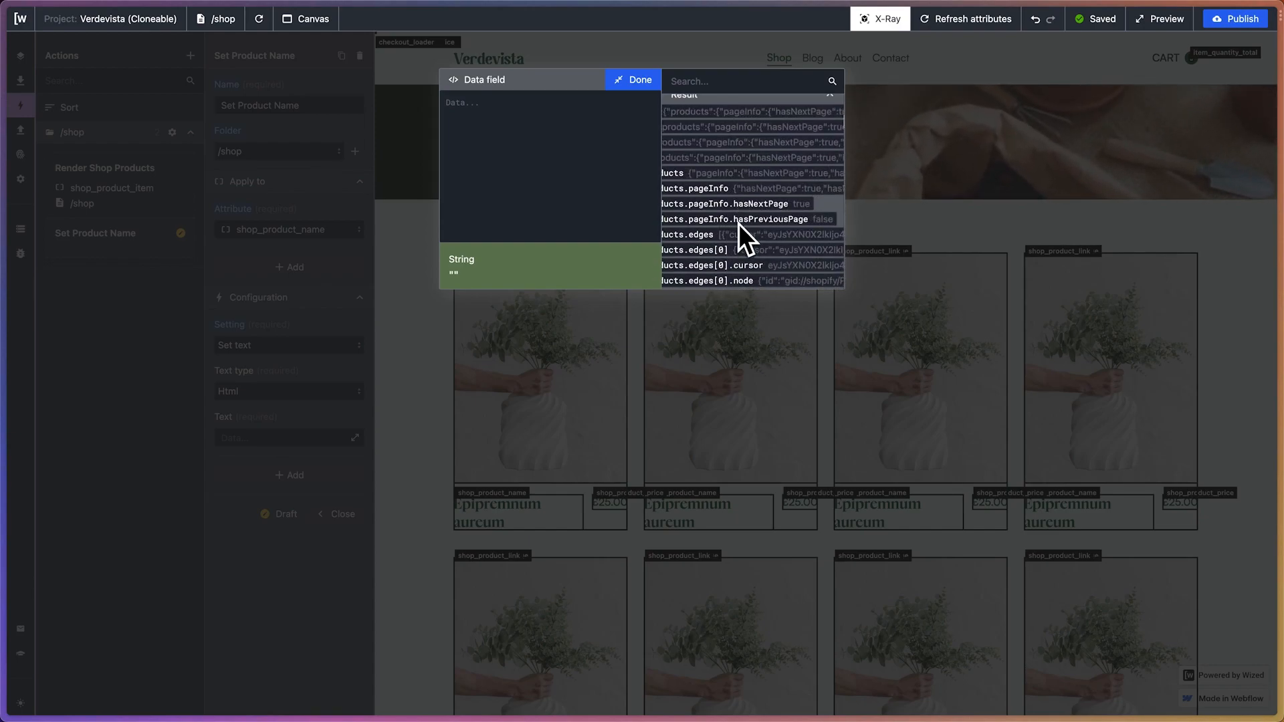
{"action": "scroll", "coordinate": [738, 223], "scroll_direction": "left", "scroll_amount": 5}
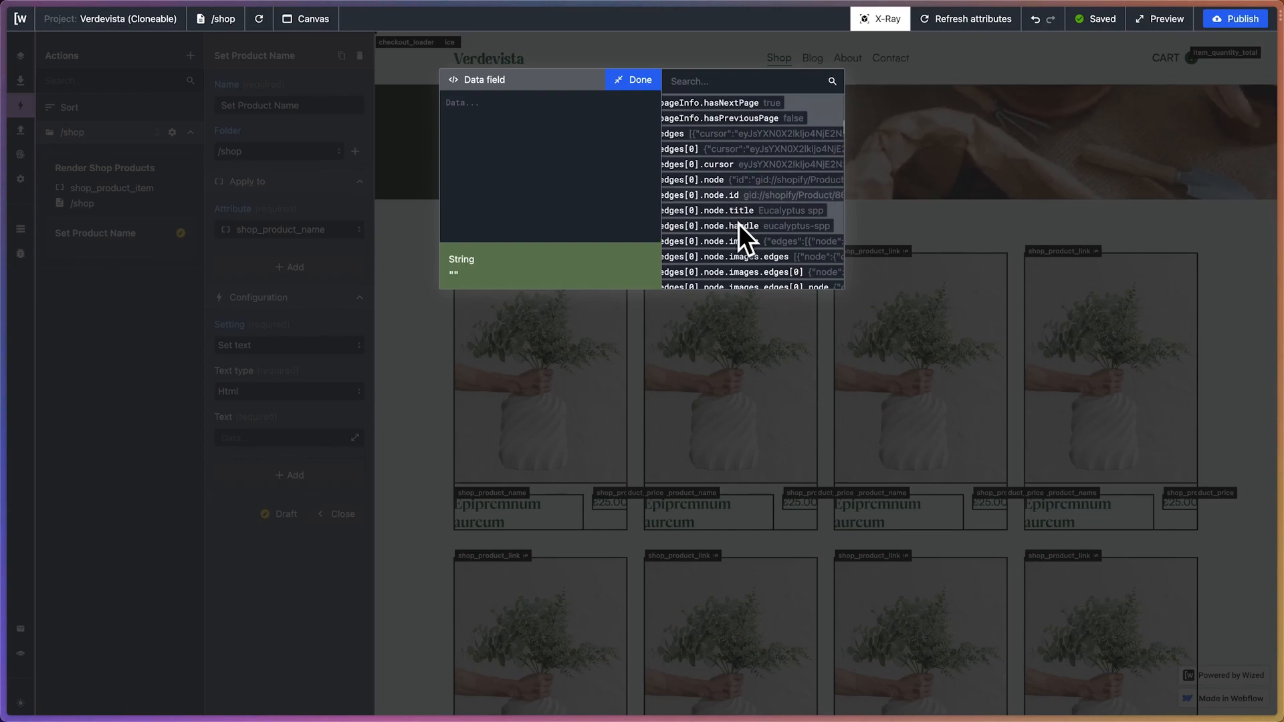
{"action": "scroll", "coordinate": [734, 222], "scroll_direction": "down", "scroll_amount": 1}
{"action": "scroll", "coordinate": [732, 223], "scroll_direction": "left", "scroll_amount": 3}
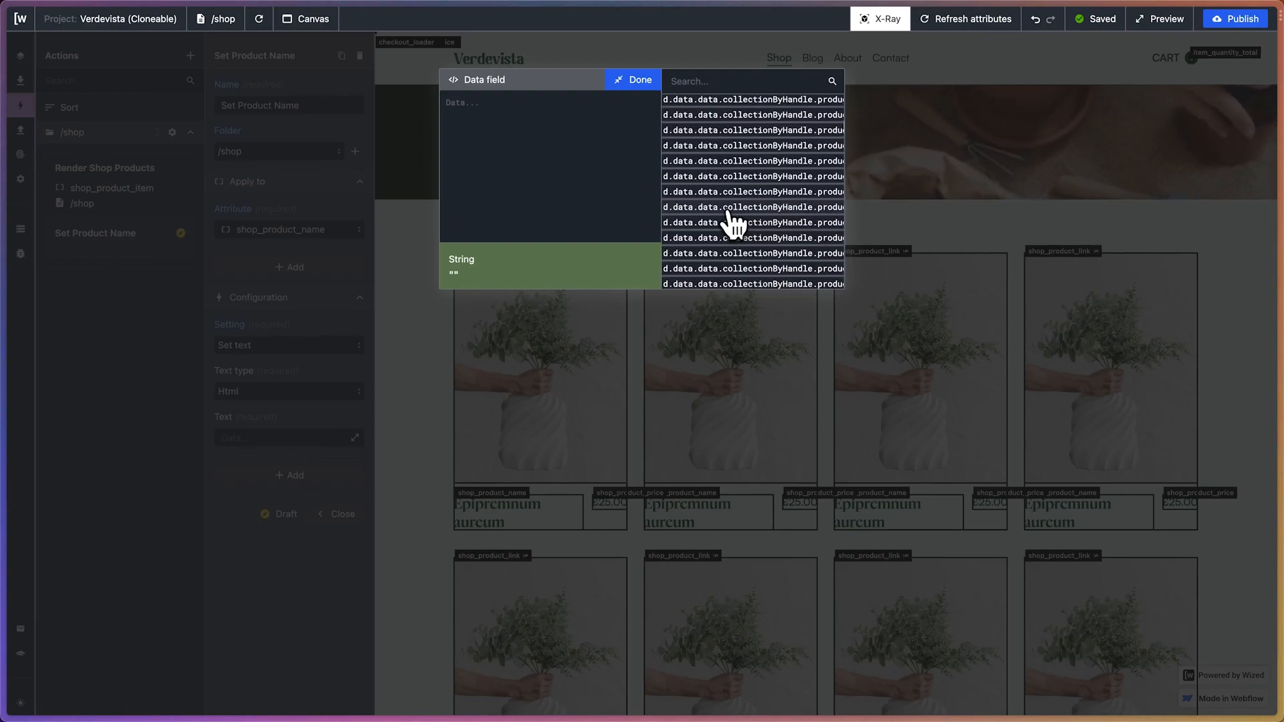
{"action": "left_click", "coordinate": [717, 222]}
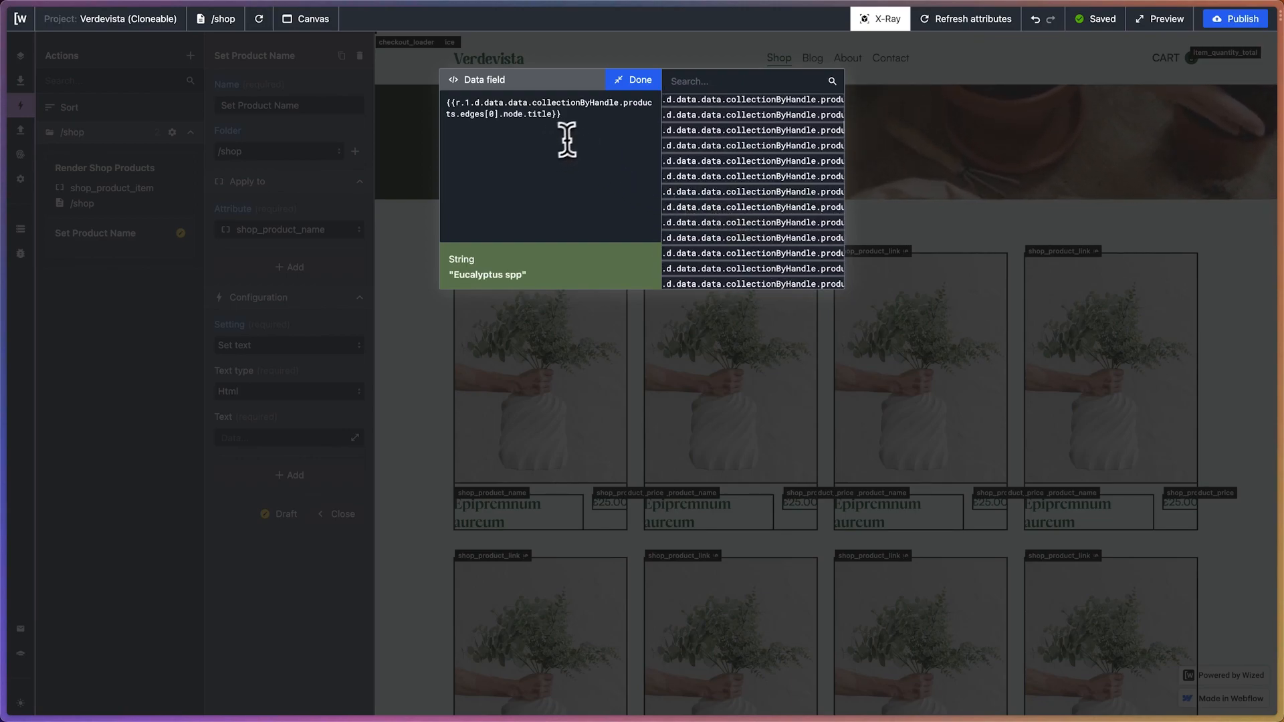
Add the v.shopProducts variable on a separate line below the title reference in the Text expression
{"action": "key", "text": "Return"}
{"action": "key", "text": "Return"}
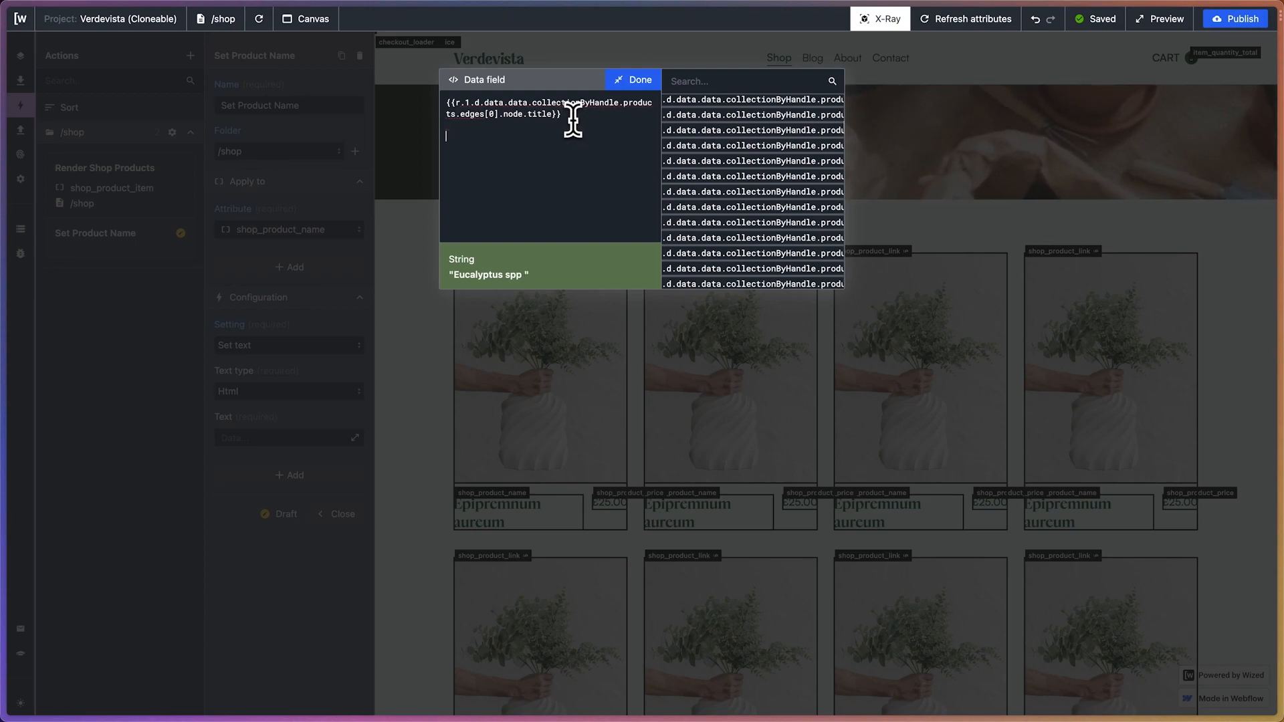
{"action": "type", "text": "{{}}"}
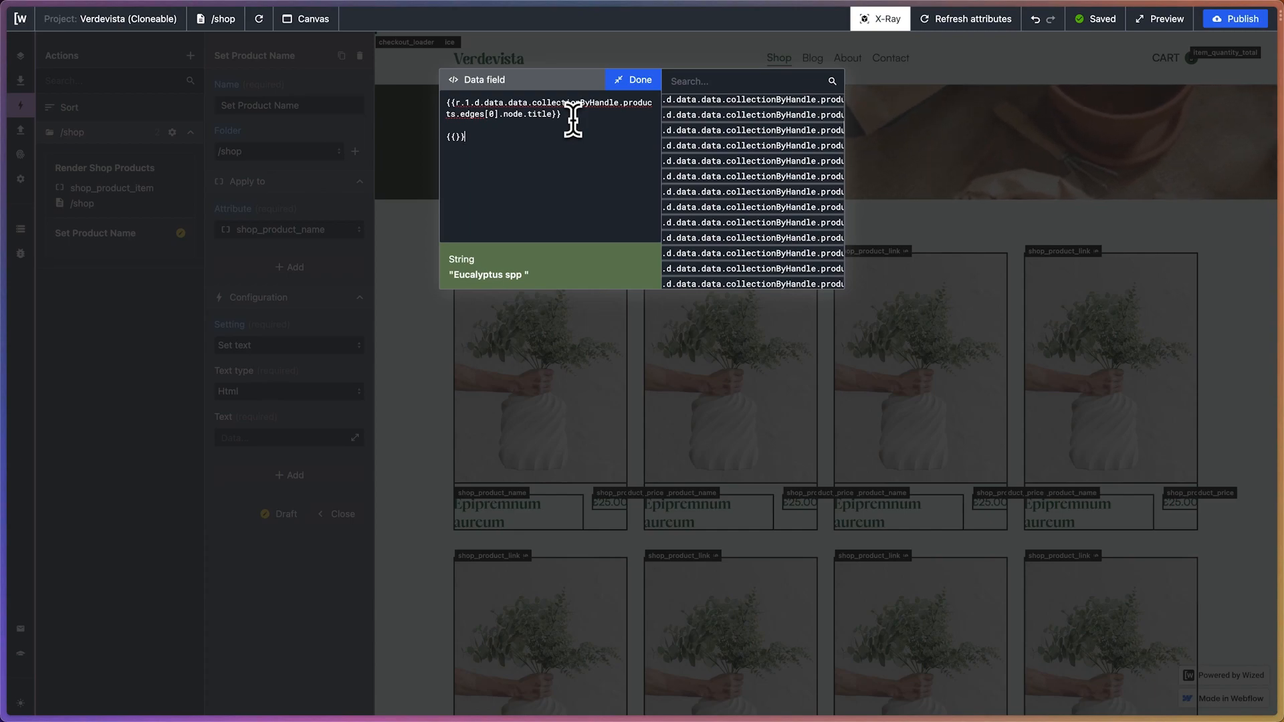
{"action": "key", "text": "BackSpace"}
{"action": "key", "text": "BackSpace"}
{"action": "key", "text": "BackSpace"}
{"action": "key", "text": "BackSpace"}
{"action": "key", "text": "BackSpace"}
{"action": "key", "text": "BackSpace"}
{"action": "scroll", "coordinate": [741, 127], "scroll_direction": "up", "scroll_amount": 10}
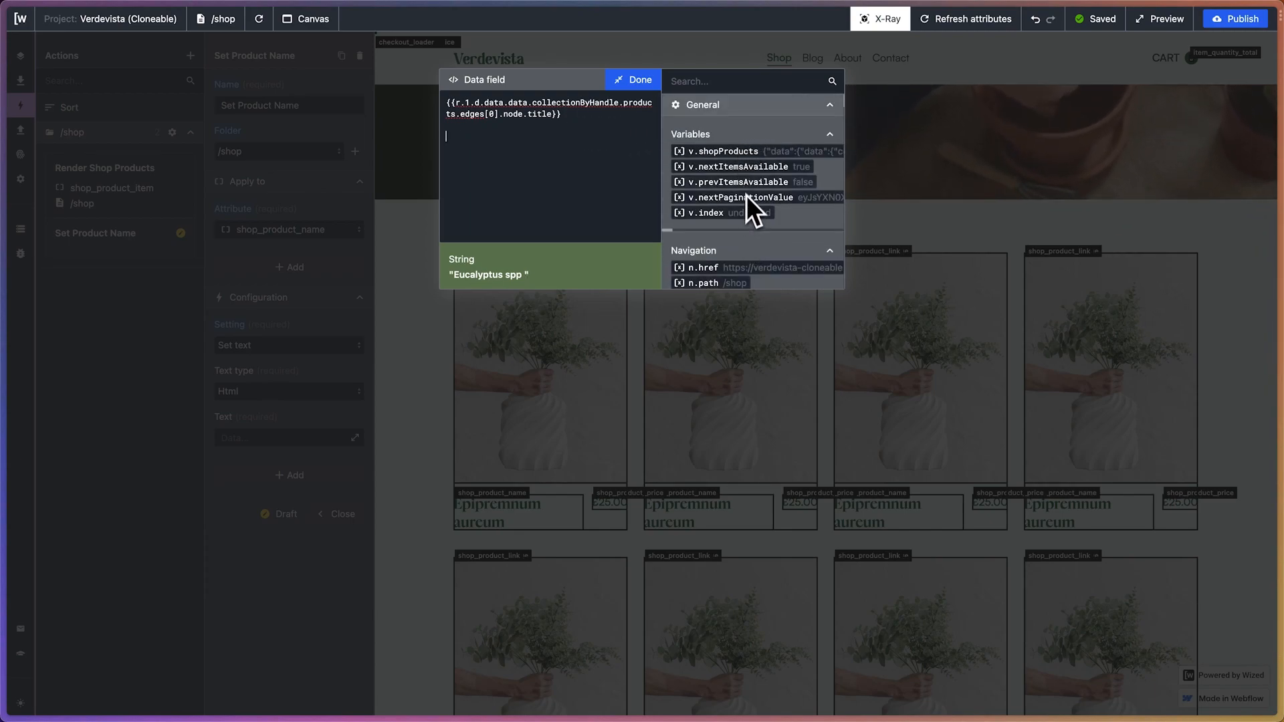
{"action": "left_click", "coordinate": [733, 153]}
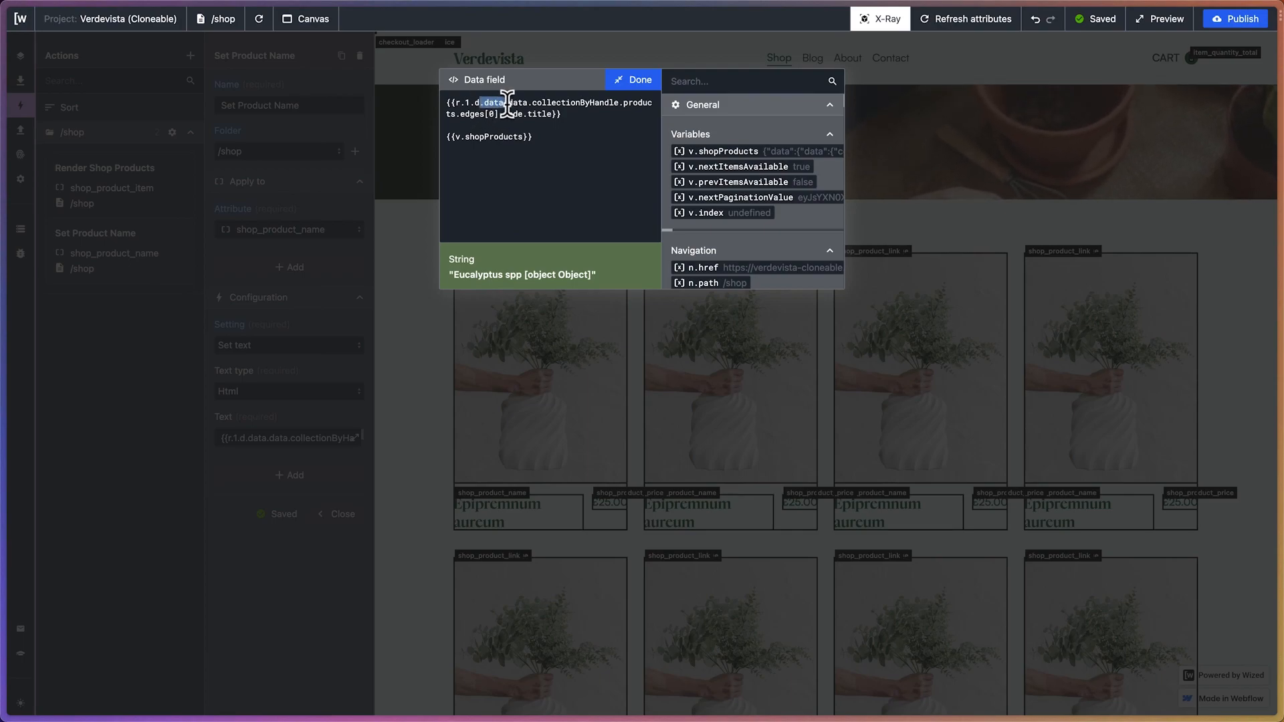
Append the copied path .data.data.collectionByHandle.products.edges[0].node.title to v.shopProducts, remove the r.1 reference, and finish editing the text
{"action": "left_click_drag", "start_coordinate": [507, 101], "coordinate": [526, 112]}
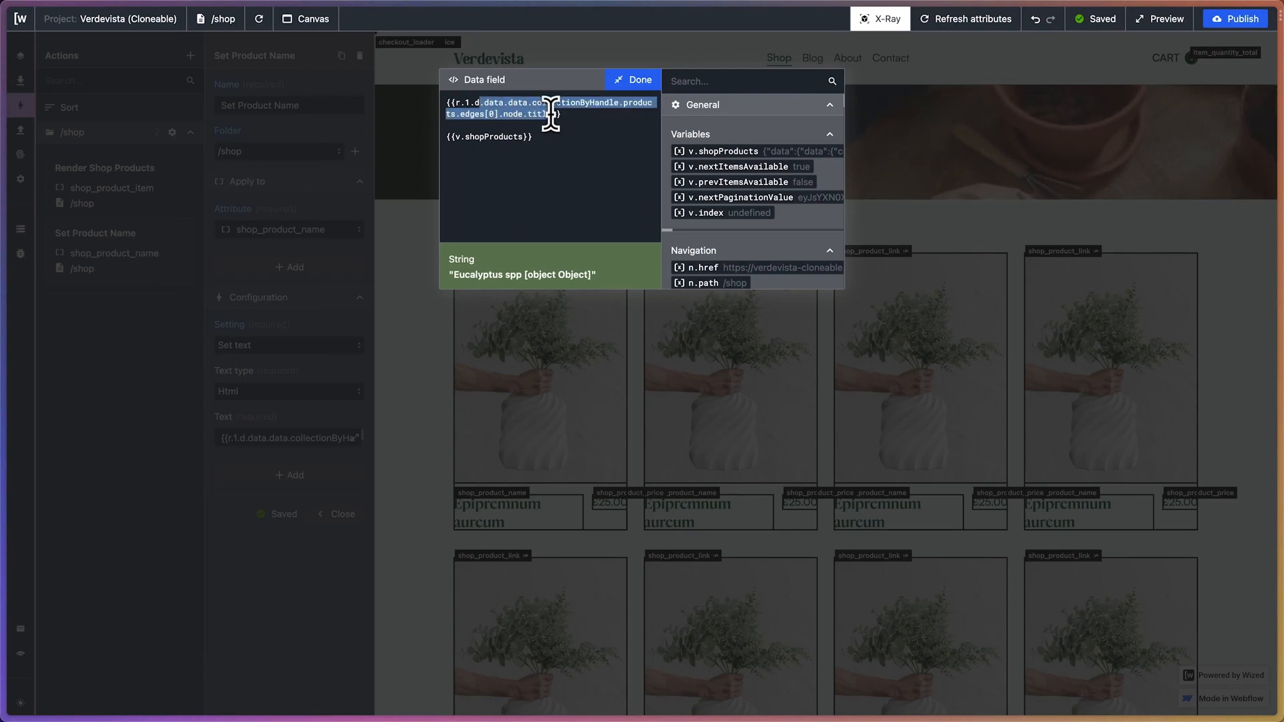
{"action": "left_click", "coordinate": [519, 138]}
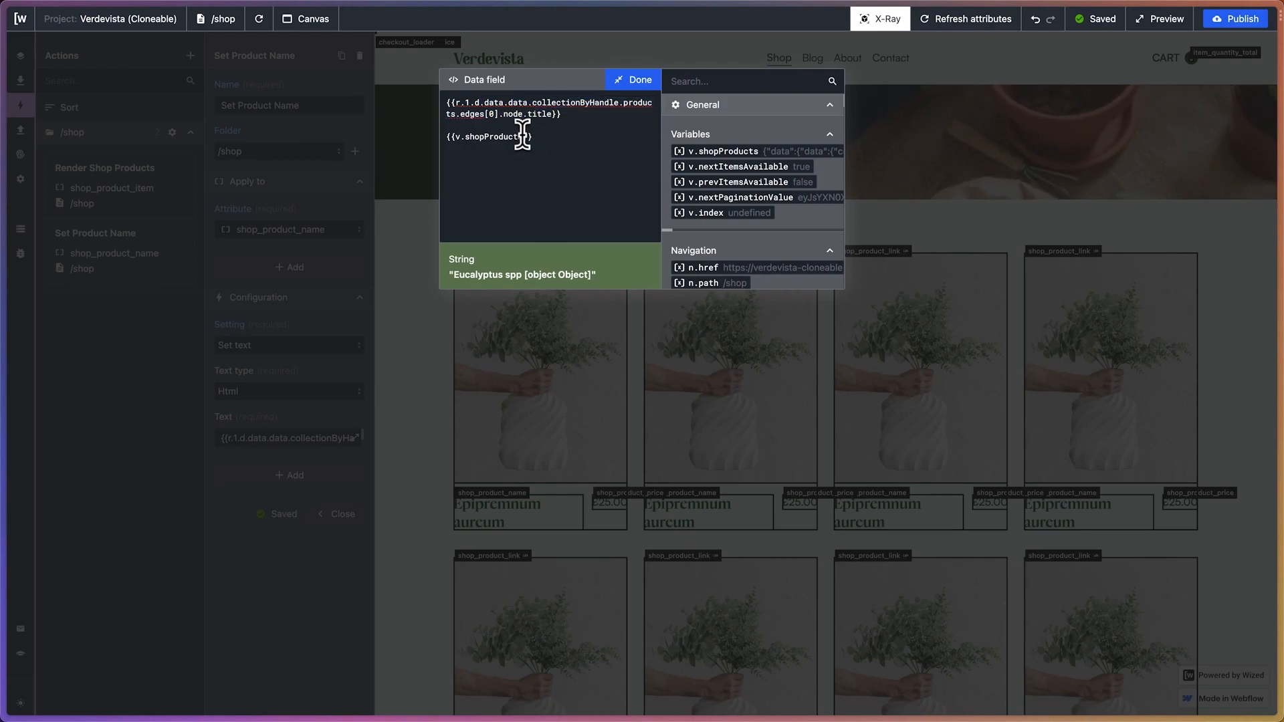
{"action": "type", "text": ".data.data.collectionByHandle.products.edges[0].node.title"}
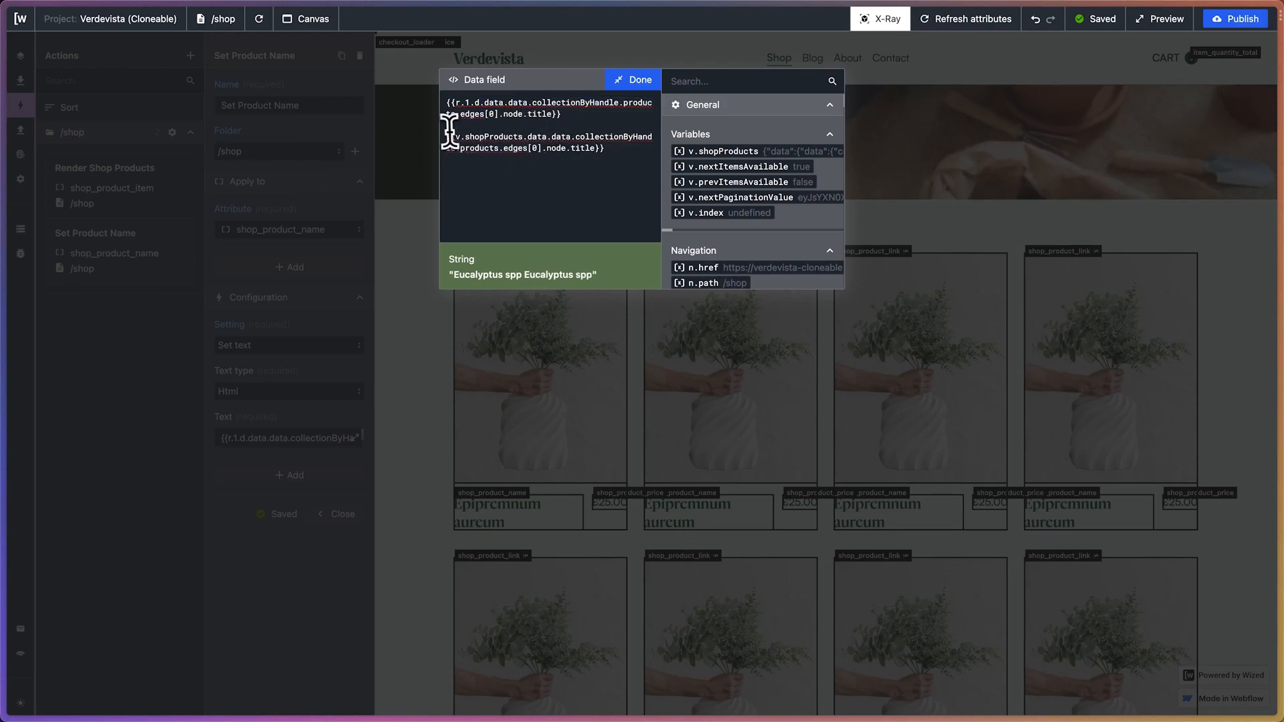
{"action": "left_click_drag", "start_coordinate": [444, 127], "coordinate": [443, 94]}
{"action": "key", "text": "BackSpace"}
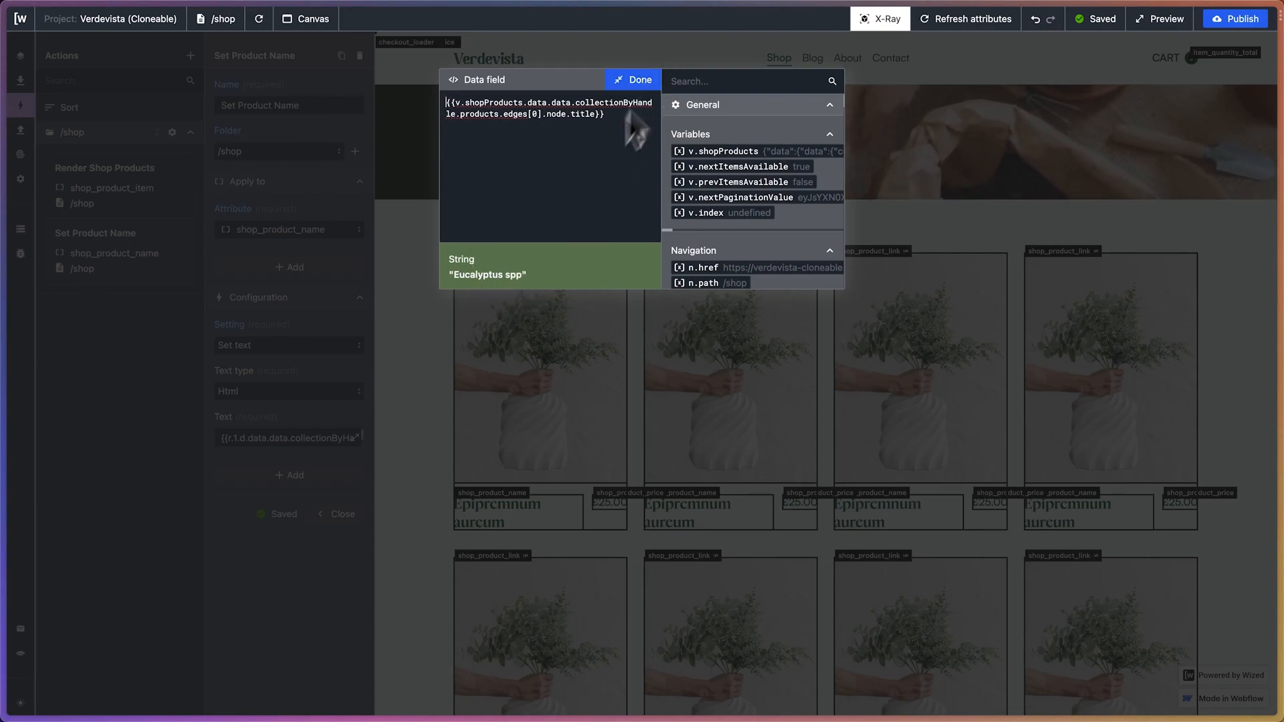
{"action": "left_click", "coordinate": [649, 81]}
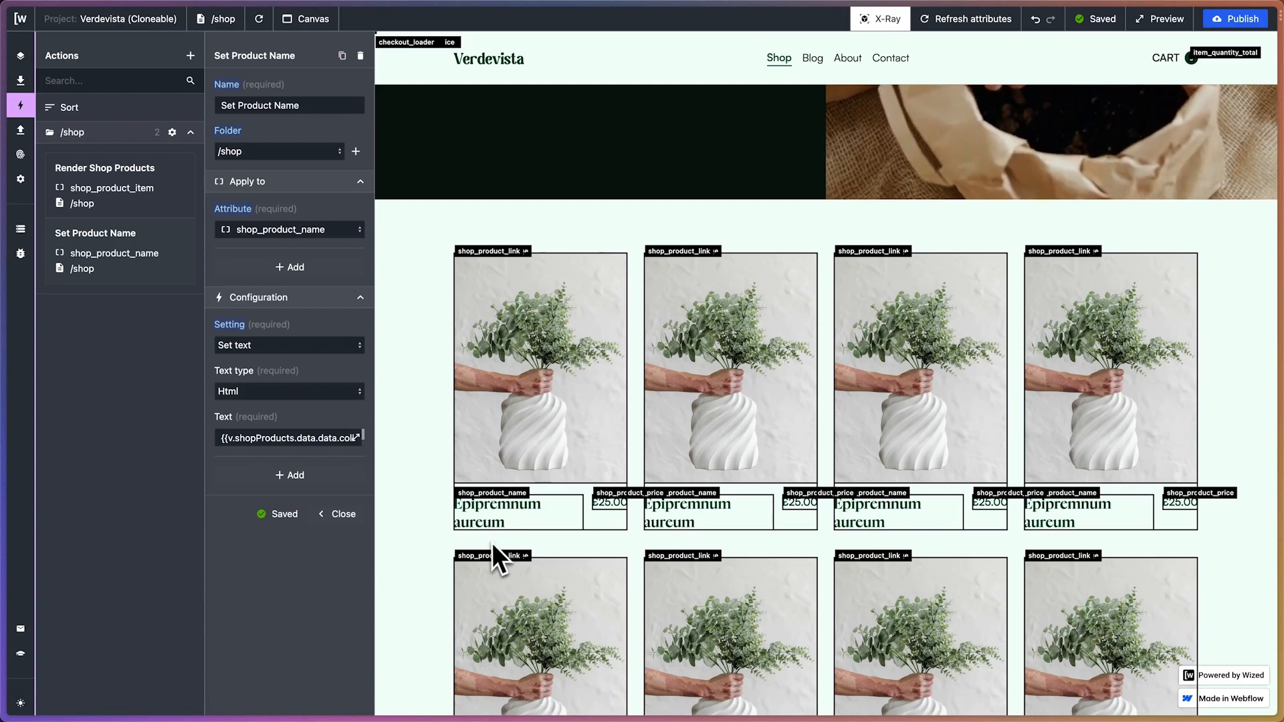
Duplicate the Set Product Name action and rename the copy as Set Product Price
{"action": "left_click", "coordinate": [342, 56]}
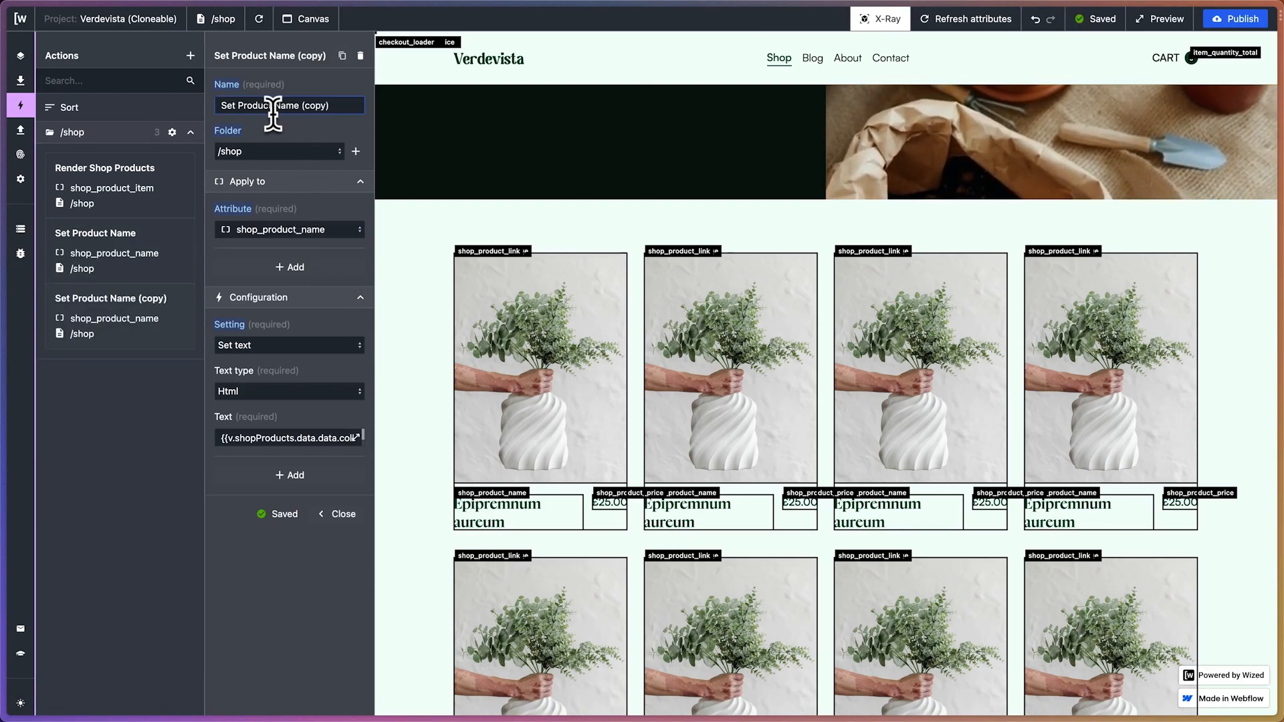
{"action": "left_click_drag", "start_coordinate": [274, 106], "coordinate": [431, 120]}
{"action": "type", "text": "Price"}
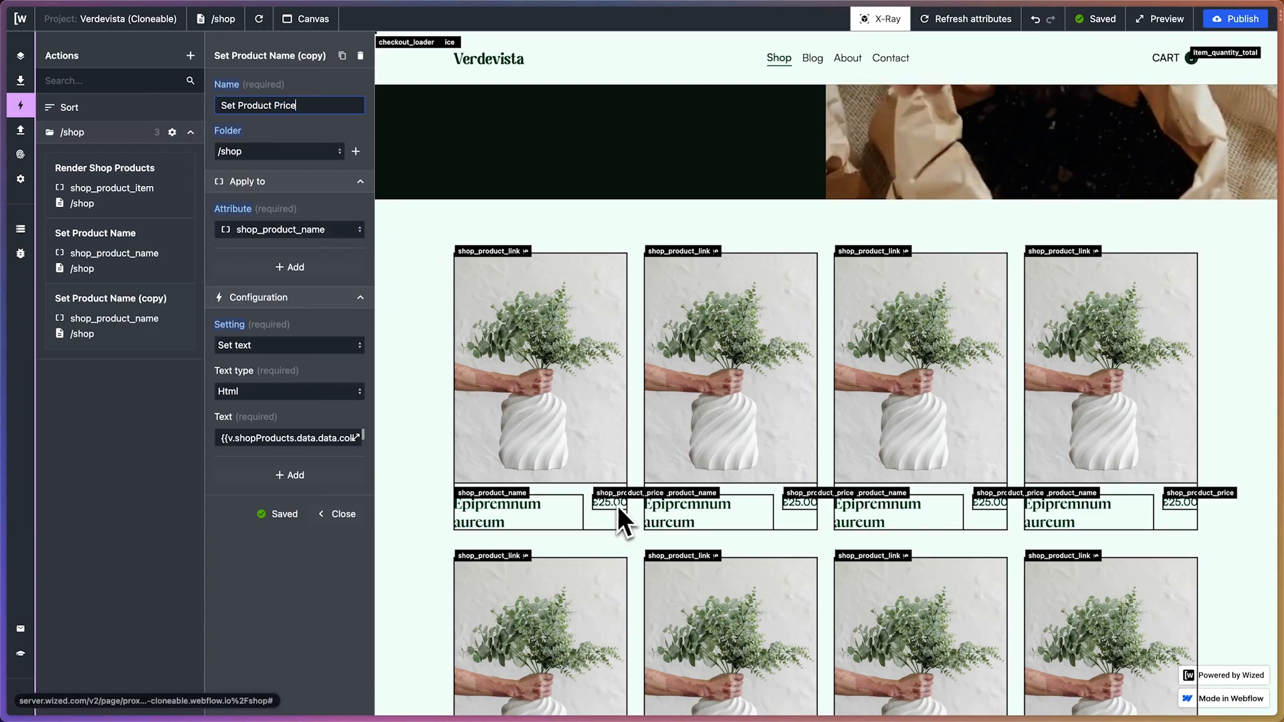
Apply the Set Product Price action to the shop_product_price attribute
{"action": "left_click", "coordinate": [295, 231]}
{"action": "type", "text": "shop_pr"}
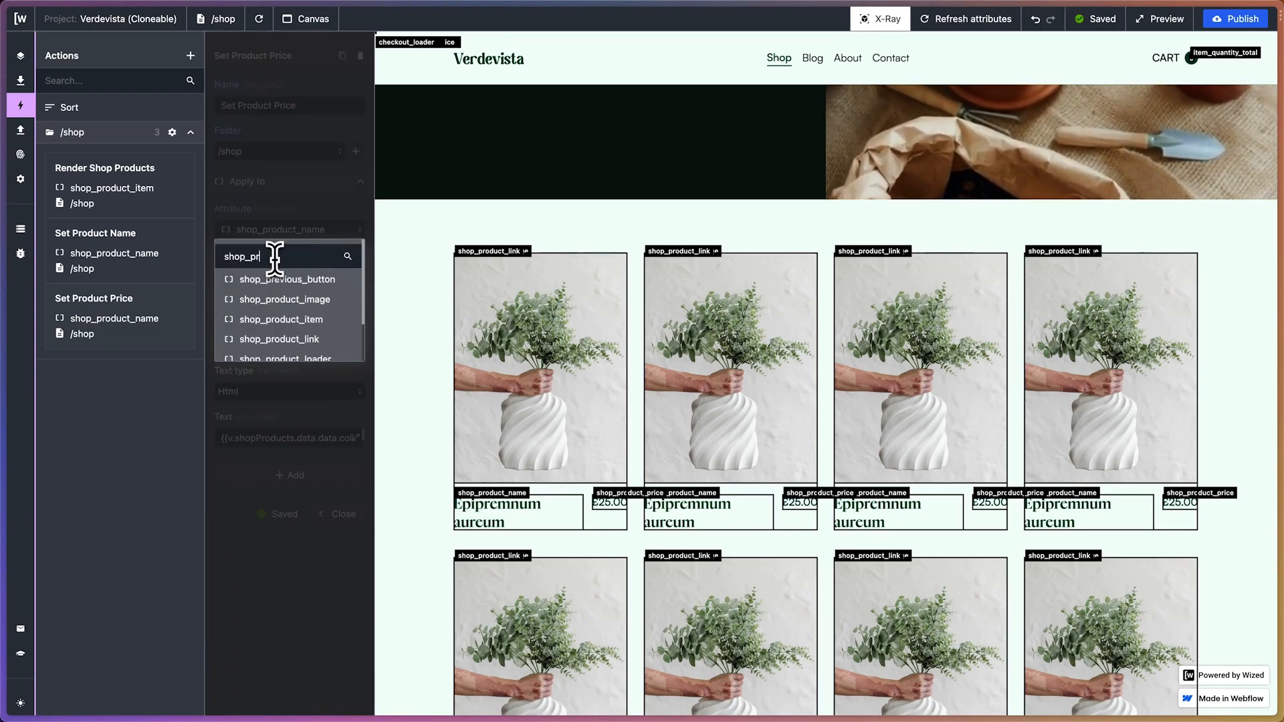
{"action": "type", "text": "oduct_"}
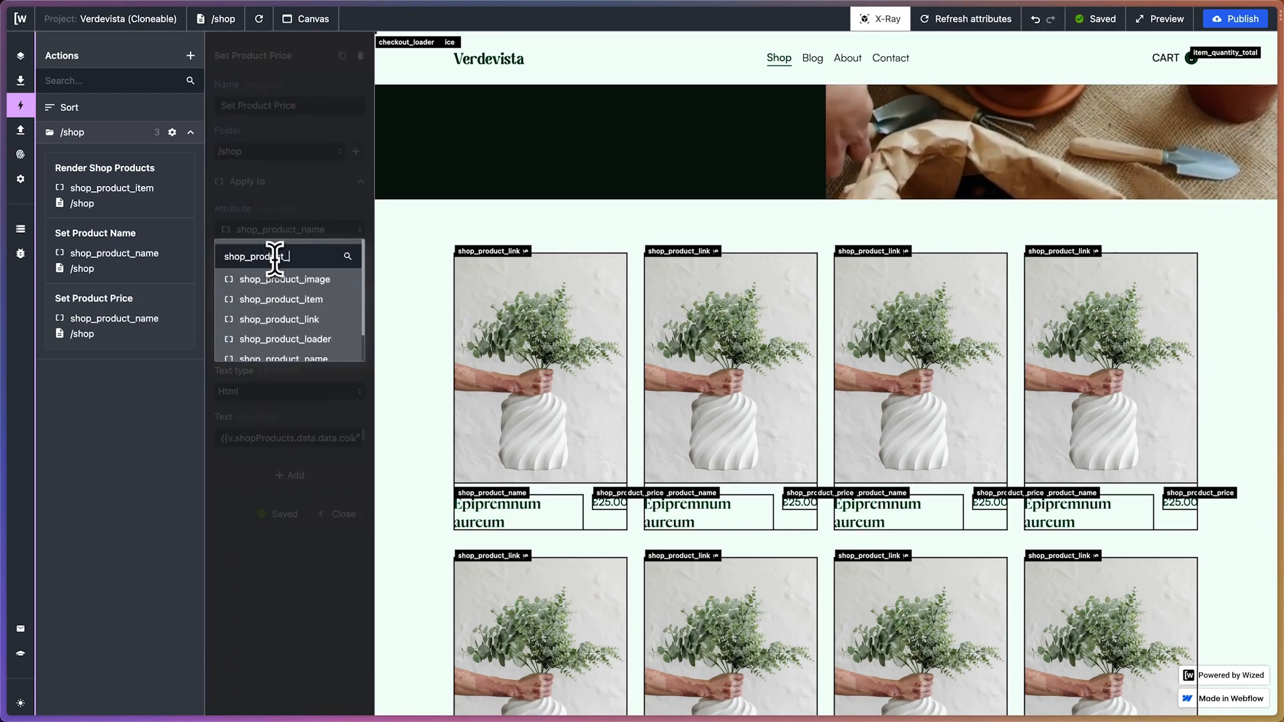
{"action": "type", "text": "pr"}
{"action": "left_click", "coordinate": [288, 281]}
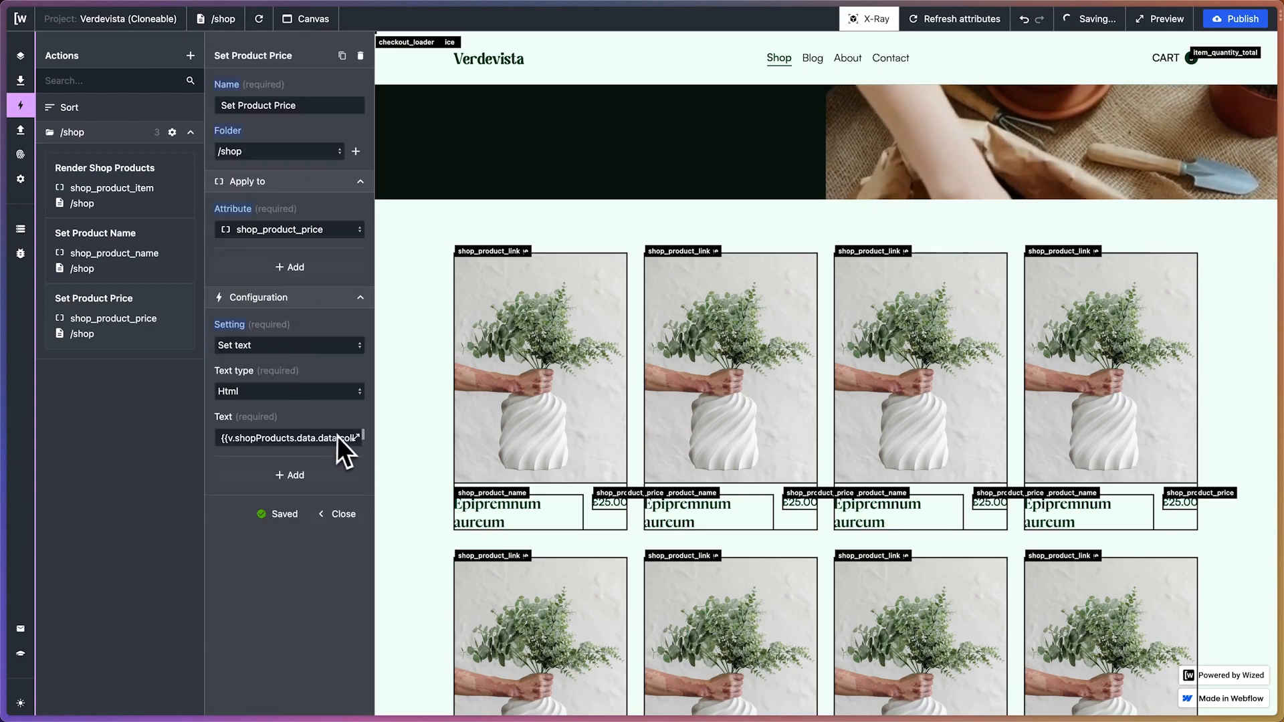
Insert the first product's variant price reference from the Fetch Initial Products result below the title expression in the Set Product Price text
{"action": "left_click", "coordinate": [357, 438]}
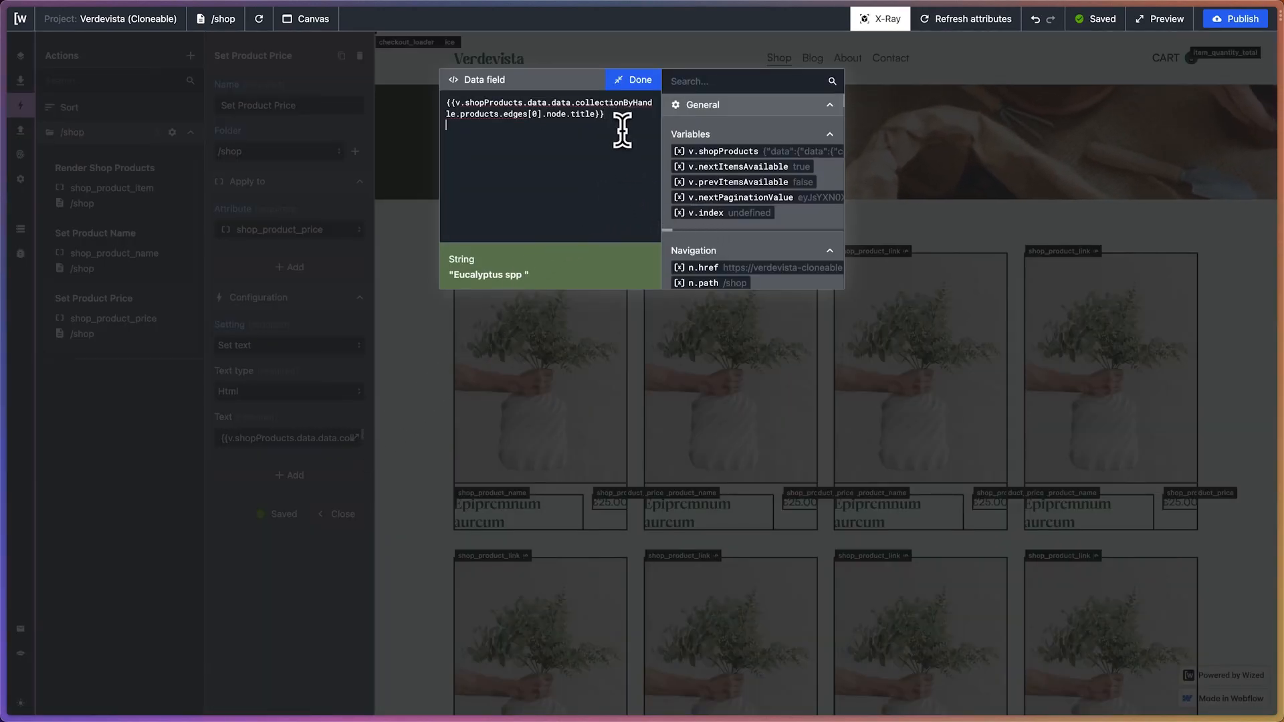
{"action": "scroll", "coordinate": [749, 168], "scroll_direction": "down", "scroll_amount": 10}
{"action": "scroll", "coordinate": [750, 167], "scroll_direction": "right", "scroll_amount": 5}
{"action": "scroll", "coordinate": [750, 167], "scroll_direction": "up", "scroll_amount": 2}
{"action": "scroll", "coordinate": [750, 167], "scroll_direction": "right", "scroll_amount": 3}
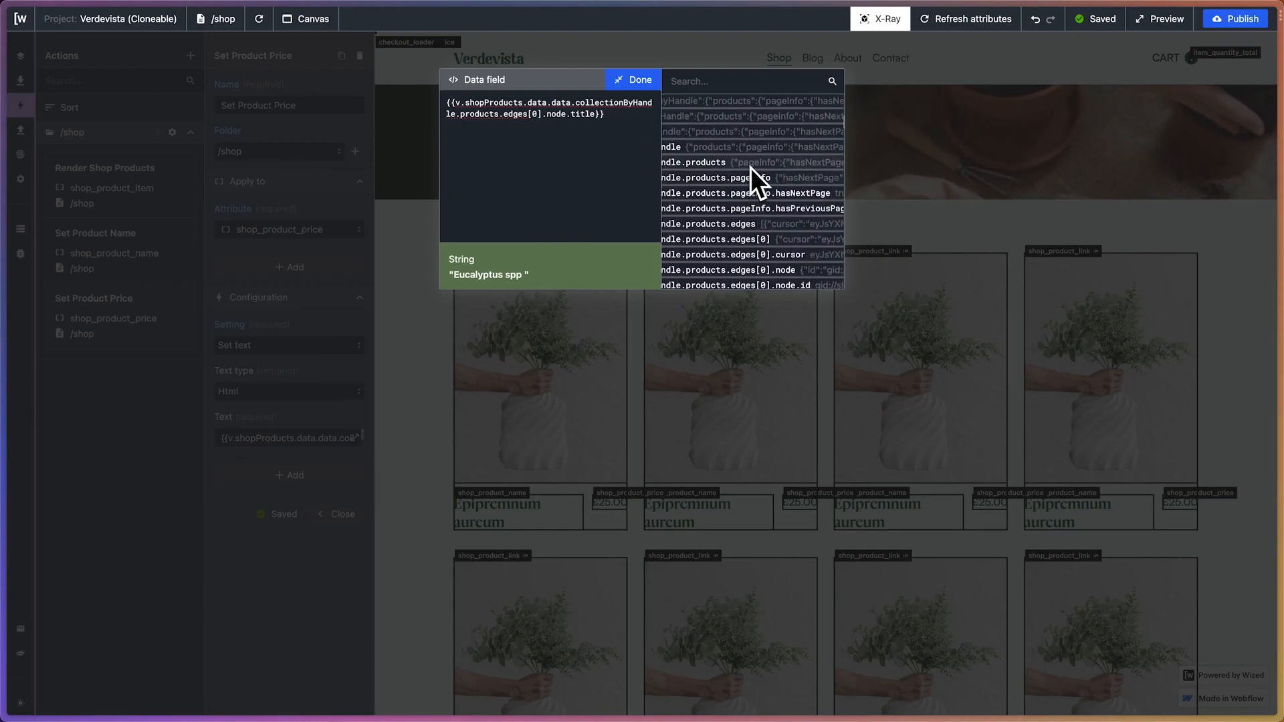
{"action": "scroll", "coordinate": [751, 167], "scroll_direction": "down", "scroll_amount": 5}
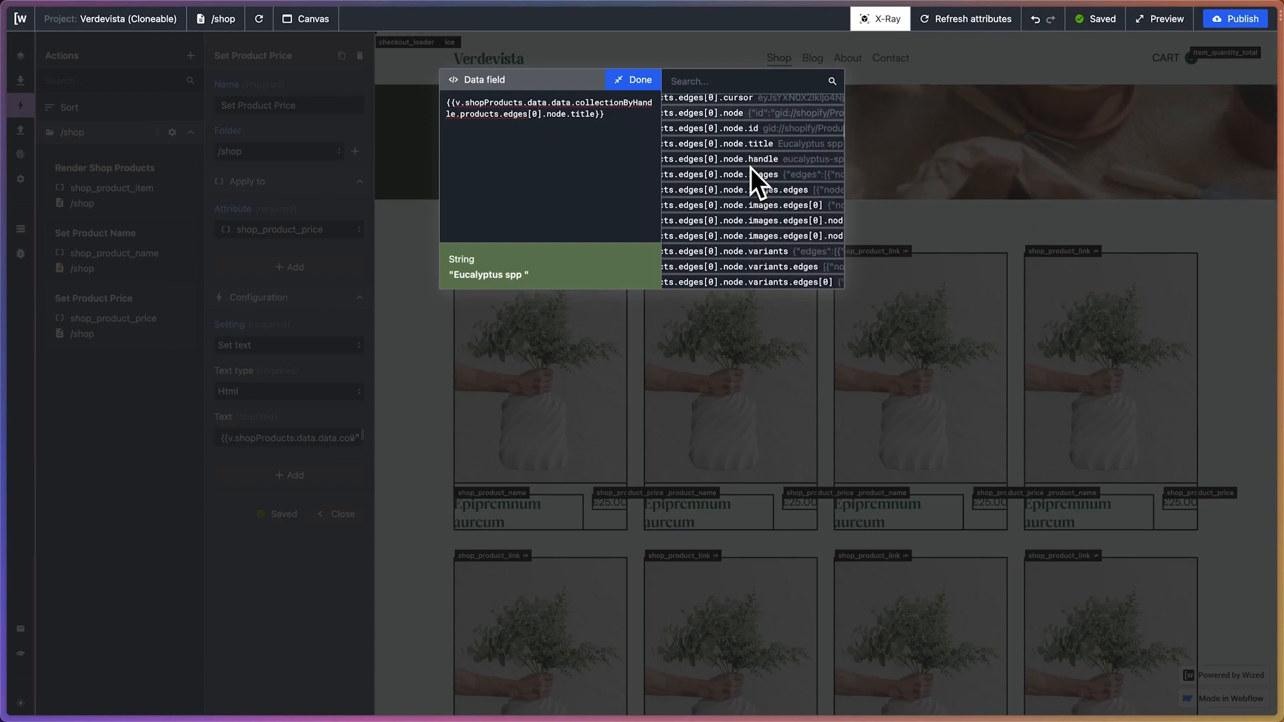
{"action": "scroll", "coordinate": [750, 168], "scroll_direction": "right", "scroll_amount": 2}
{"action": "scroll", "coordinate": [750, 167], "scroll_direction": "up", "scroll_amount": 2}
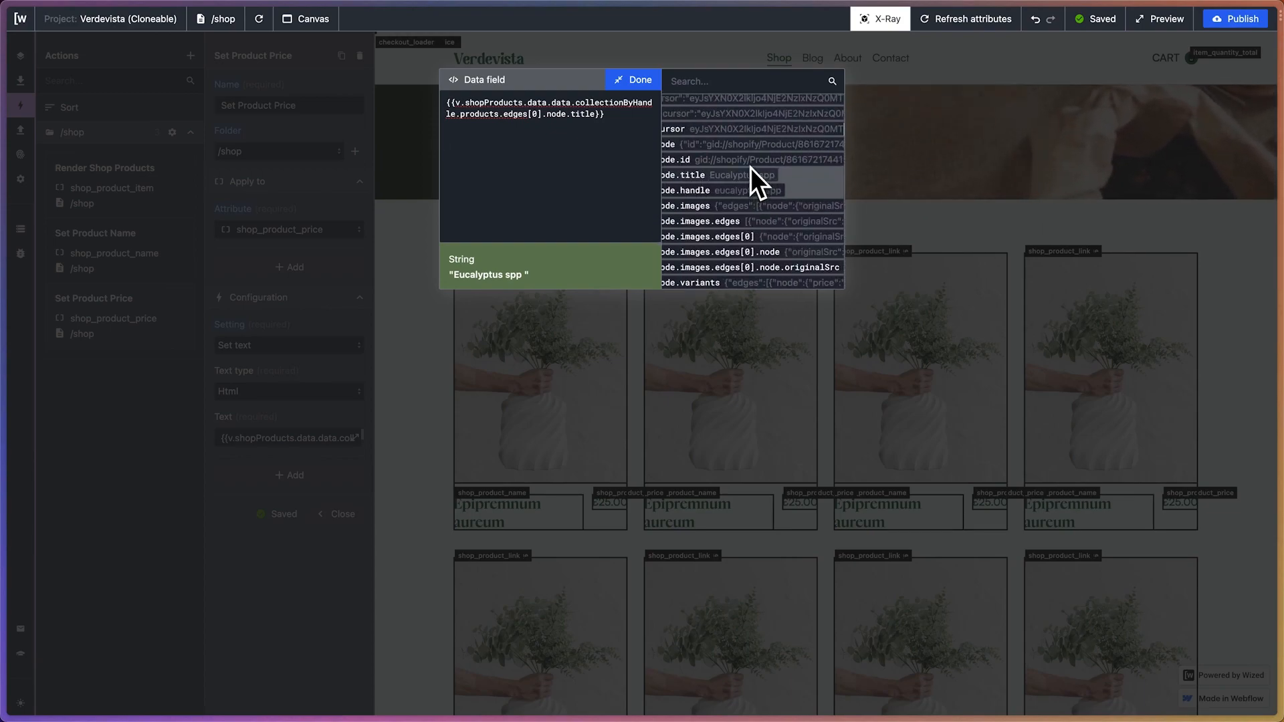
{"action": "scroll", "coordinate": [750, 167], "scroll_direction": "down", "scroll_amount": 5}
{"action": "scroll", "coordinate": [750, 167], "scroll_direction": "right", "scroll_amount": 1}
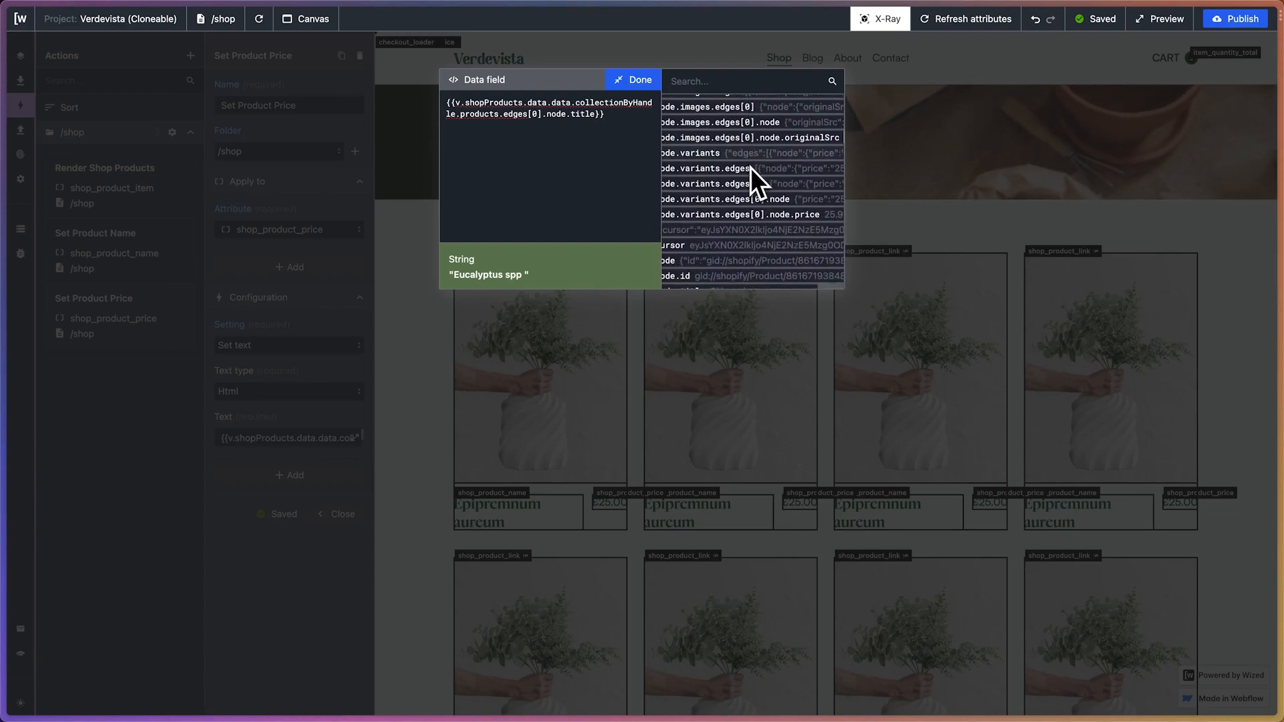
{"action": "left_click", "coordinate": [759, 211]}
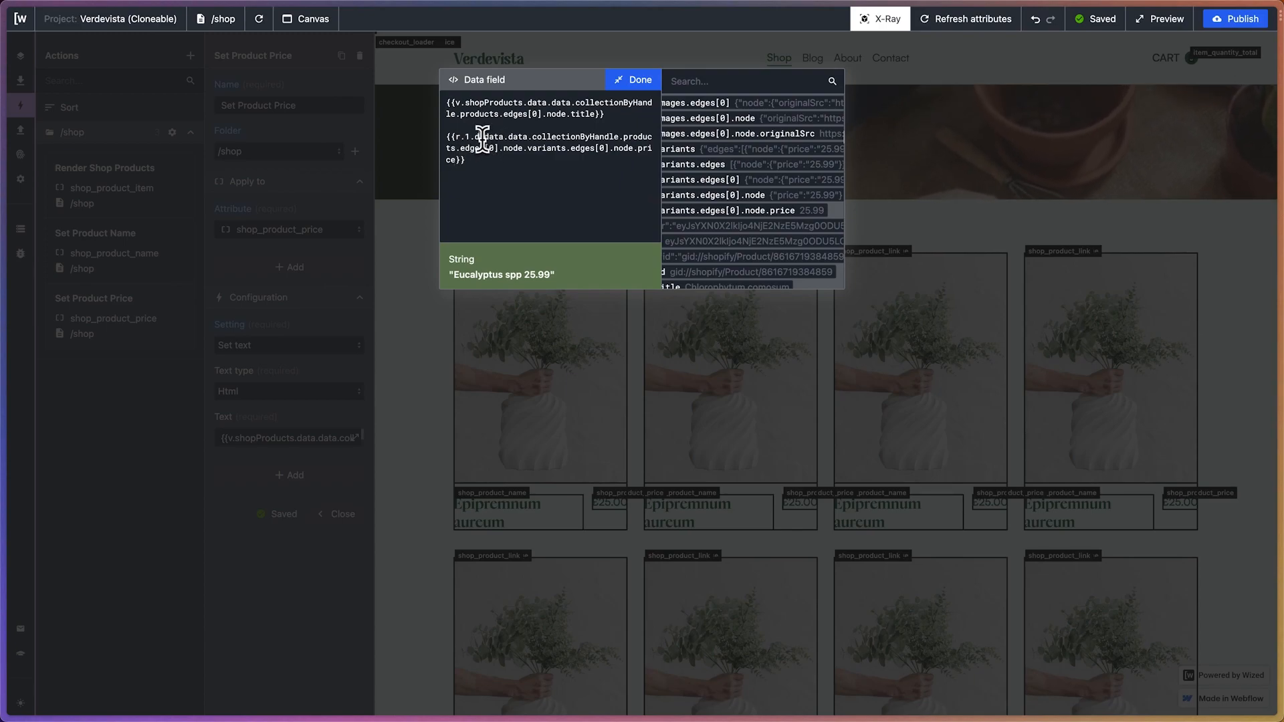
Remove the r.1 price reference and change the v.shopProducts expression's ending to node.variants.edges[0].node.price
{"action": "left_click_drag", "start_coordinate": [481, 137], "coordinate": [440, 127]}
{"action": "key", "text": "ctrl+c"}
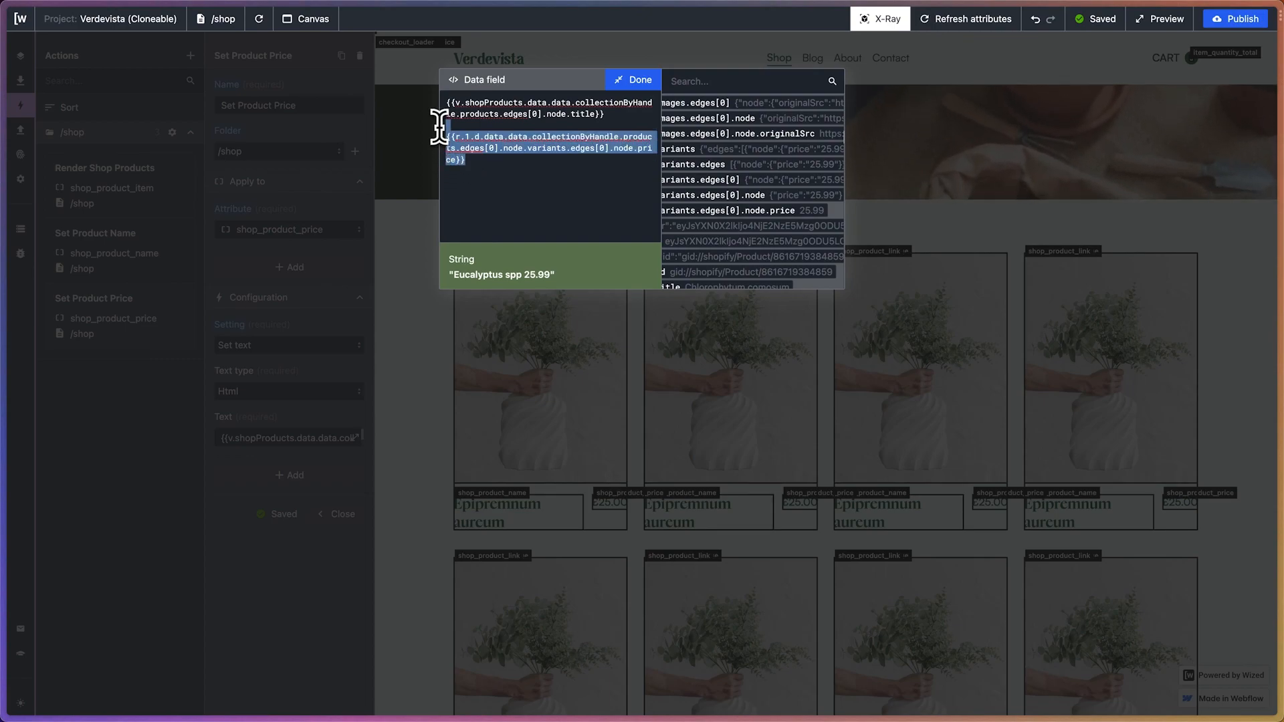
{"action": "key", "text": "BackSpace"}
{"action": "left_click_drag", "start_coordinate": [524, 102], "coordinate": [595, 114]}
{"action": "key", "text": "ctrl+v"}
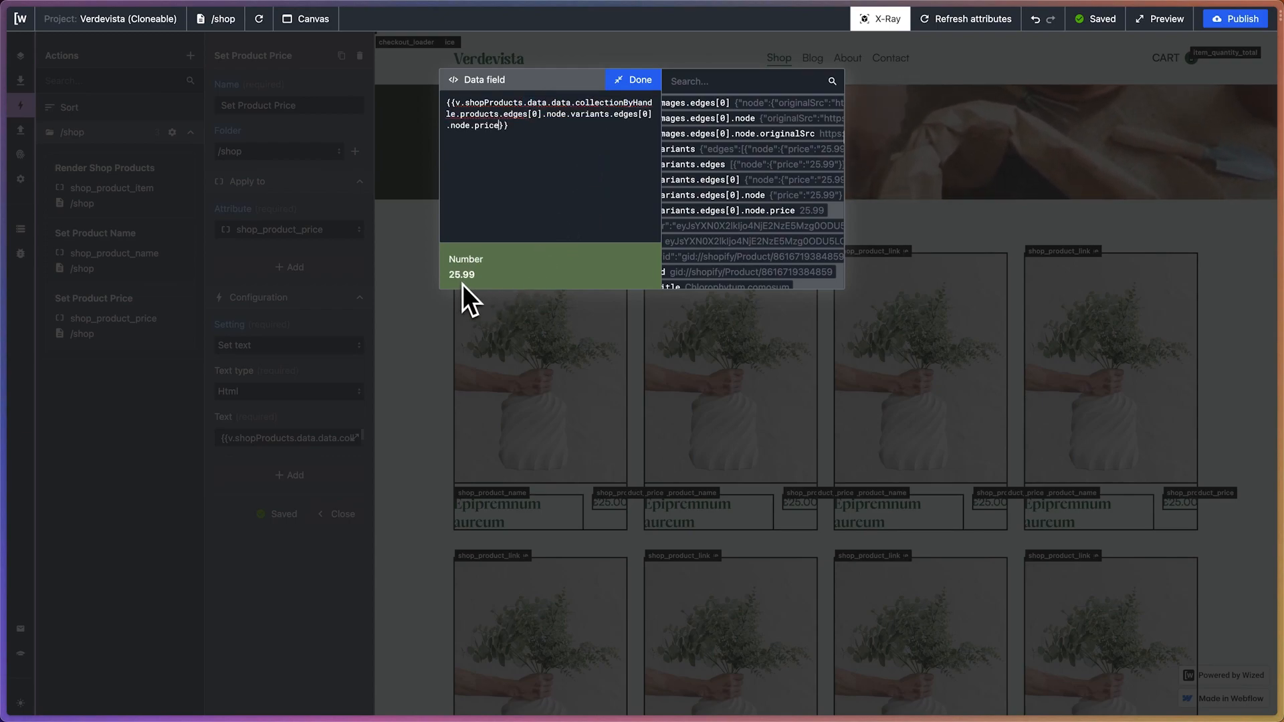
Put a £ sign on its own line before the price expression
{"action": "left_click", "coordinate": [447, 101]}
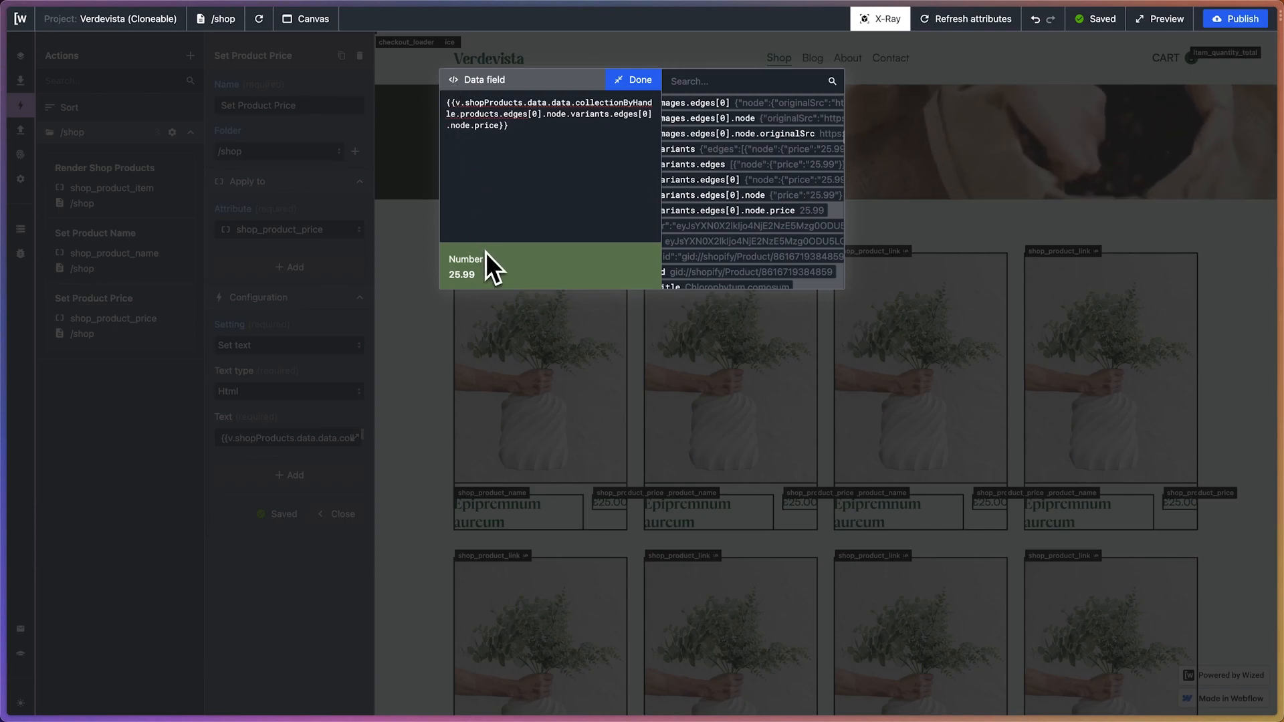
{"action": "type", "text": "£"}
{"action": "key", "text": "Return"}
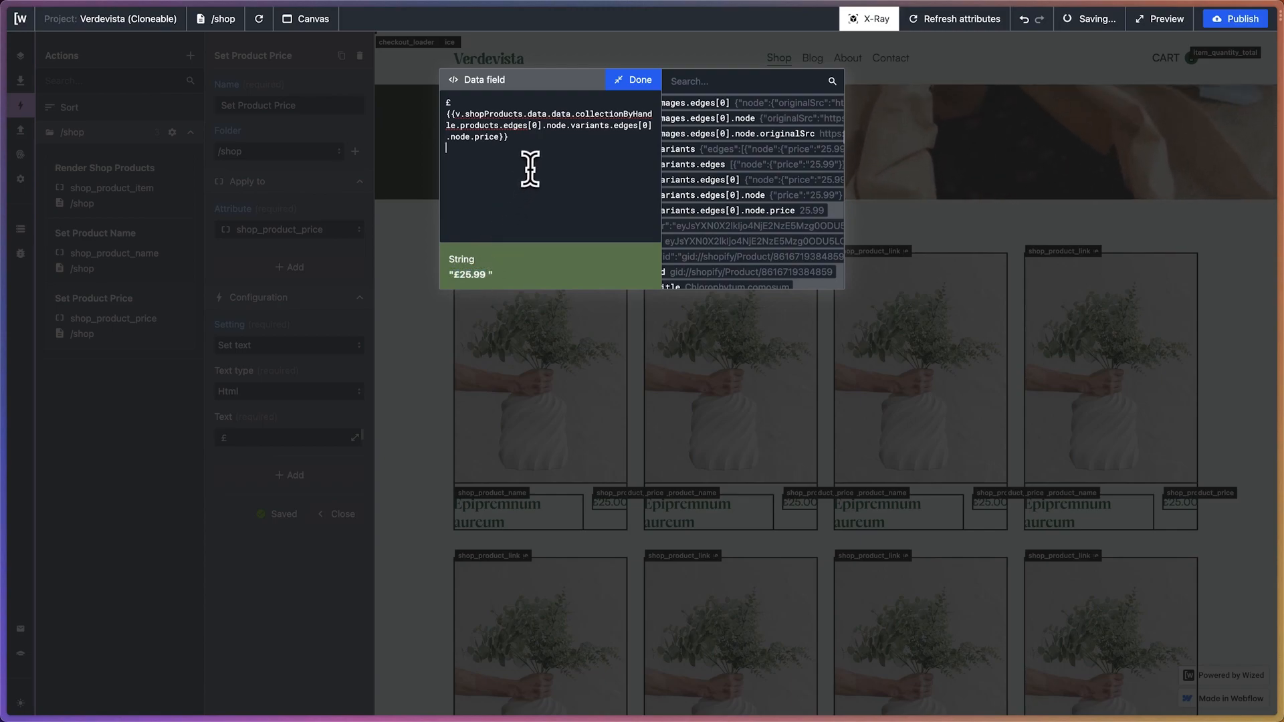
Replace the 0 index of products.edges in the price expression with v.index
{"action": "left_click", "coordinate": [538, 140]}
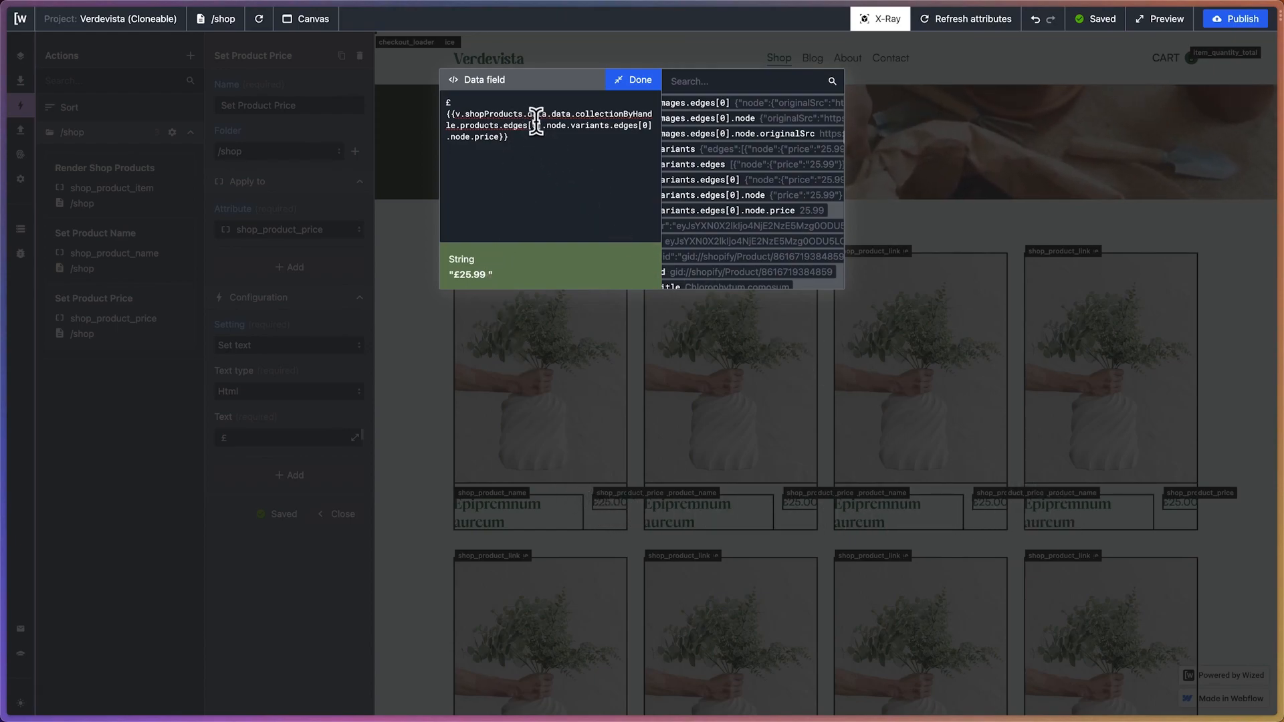
{"action": "key", "text": "BackSpace"}
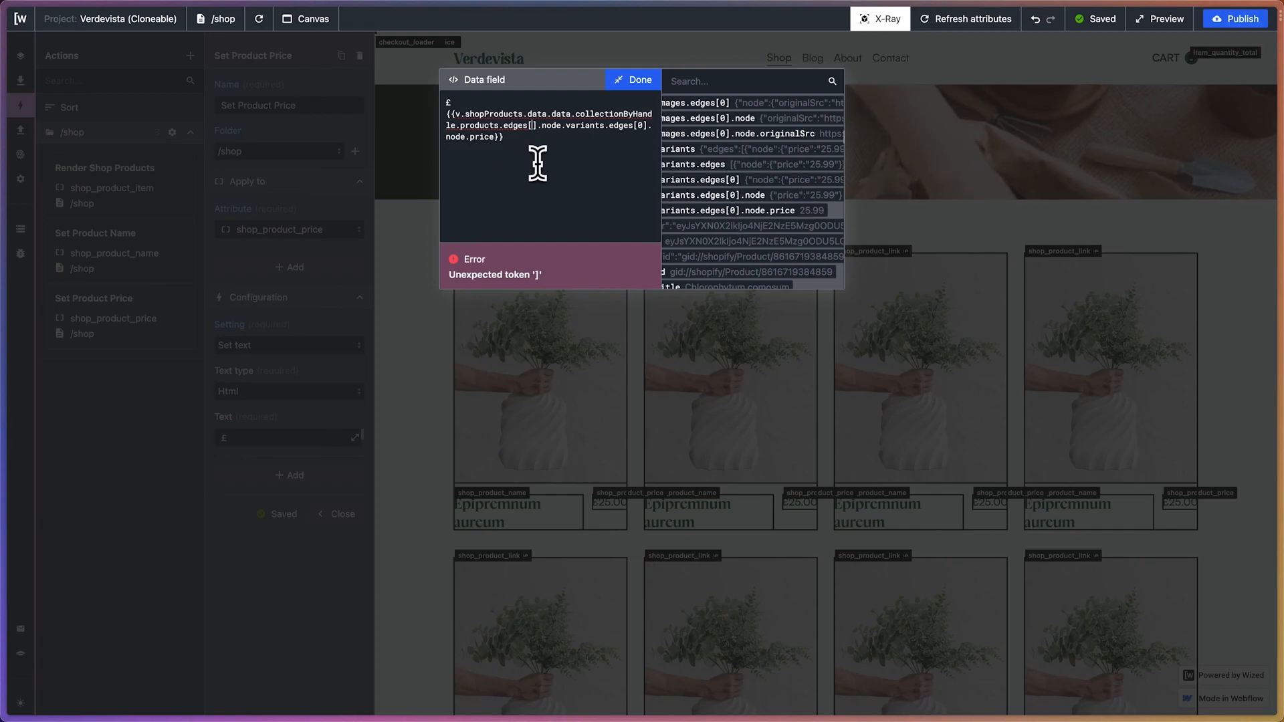
{"action": "type", "text": "v.index"}
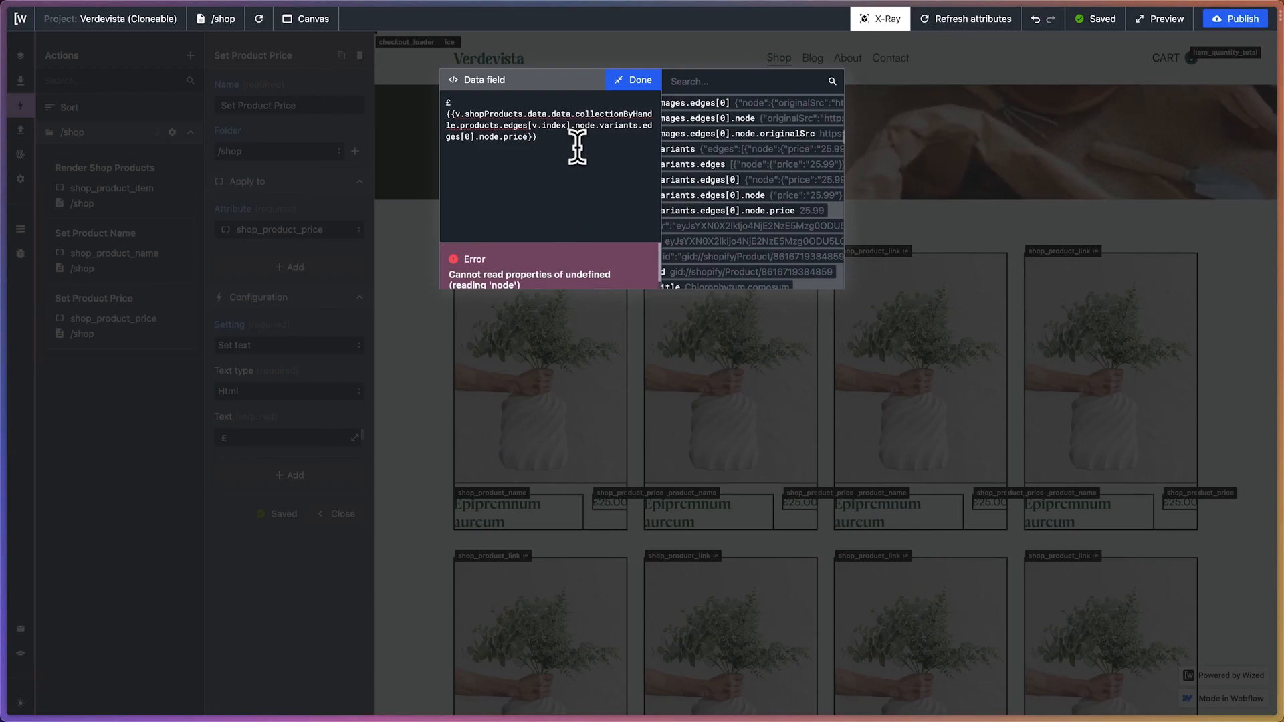
Replace v.index with 0 as the products.edges index in the price expression and look through the fetched product data
{"action": "key", "text": "BackSpace"}
{"action": "key", "text": "BackSpace"}
{"action": "key", "text": "BackSpace"}
{"action": "key", "text": "BackSpace"}
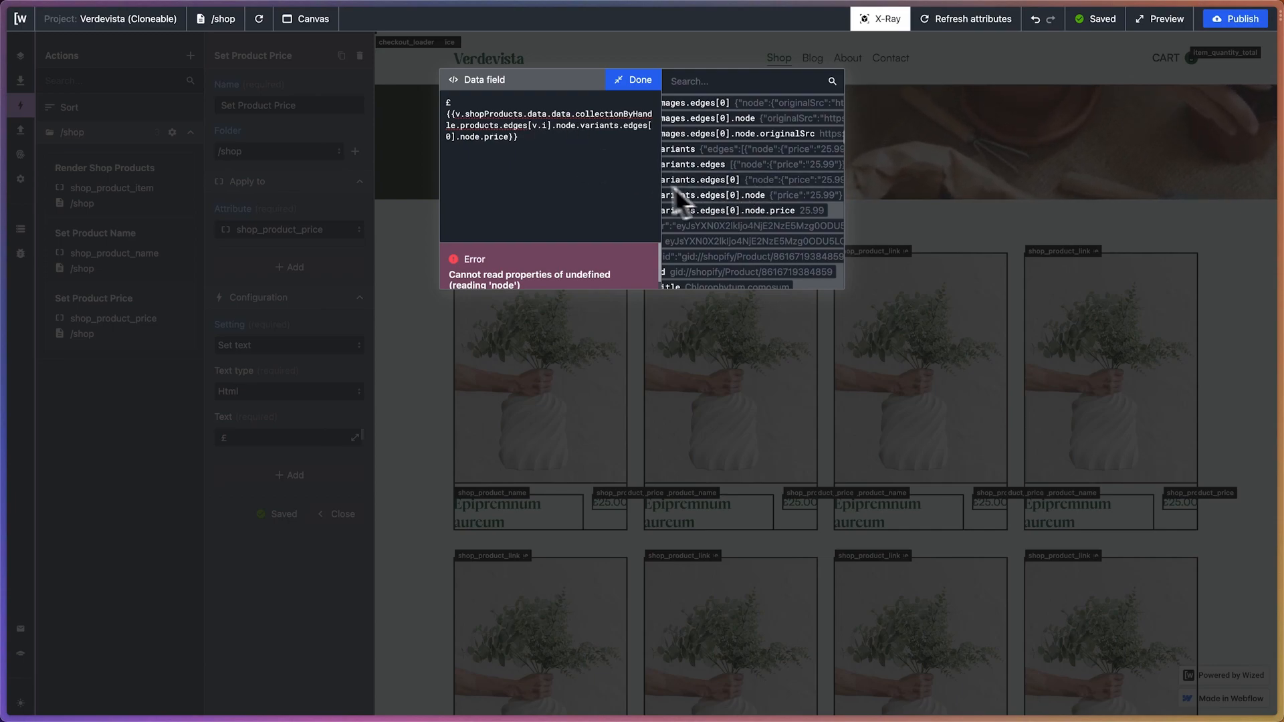
{"action": "key", "text": "BackSpace"}
{"action": "key", "text": "BackSpace"}
{"action": "key", "text": "BackSpace"}
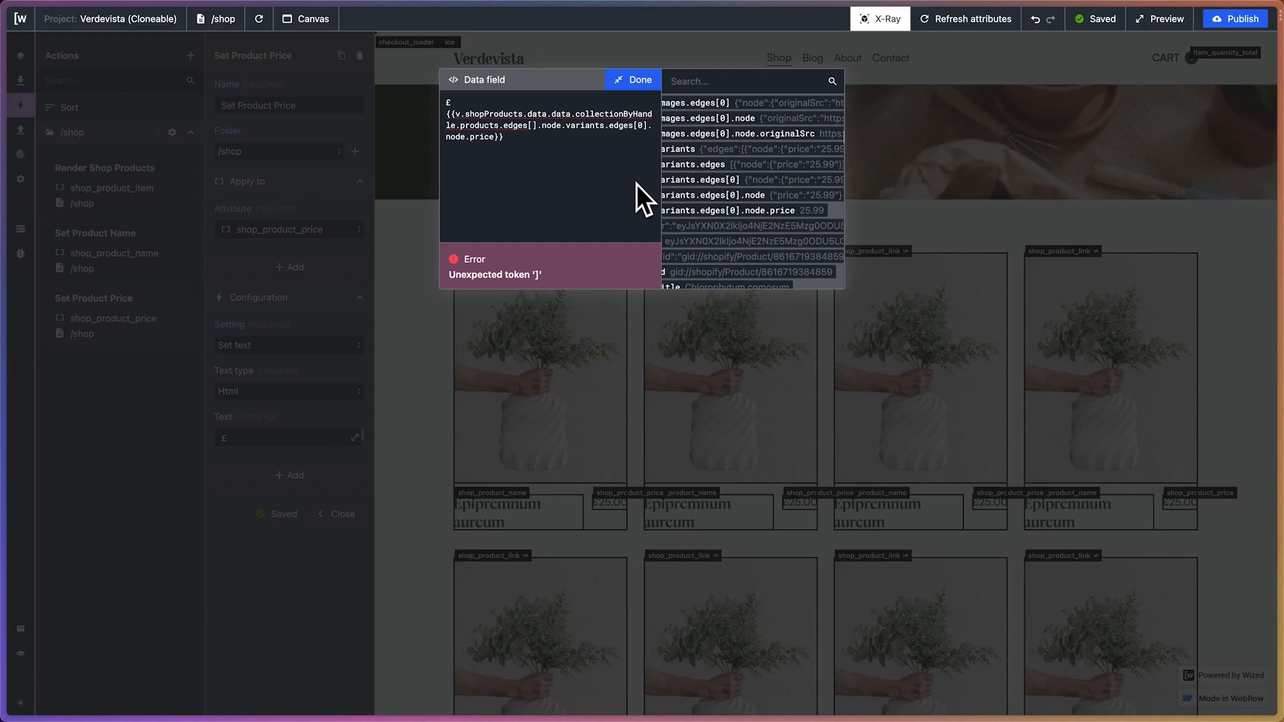
{"action": "type", "text": "0"}
{"action": "key", "text": "Right"}
{"action": "key", "text": "Right"}
{"action": "key", "text": "Right"}
{"action": "key", "text": "Right"}
{"action": "key", "text": "Right"}
{"action": "key", "text": "Right"}
{"action": "key", "text": "Right"}
{"action": "key", "text": "Right"}
{"action": "key", "text": "Right"}
{"action": "key", "text": "Right"}
{"action": "key", "text": "Right"}
{"action": "key", "text": "Right"}
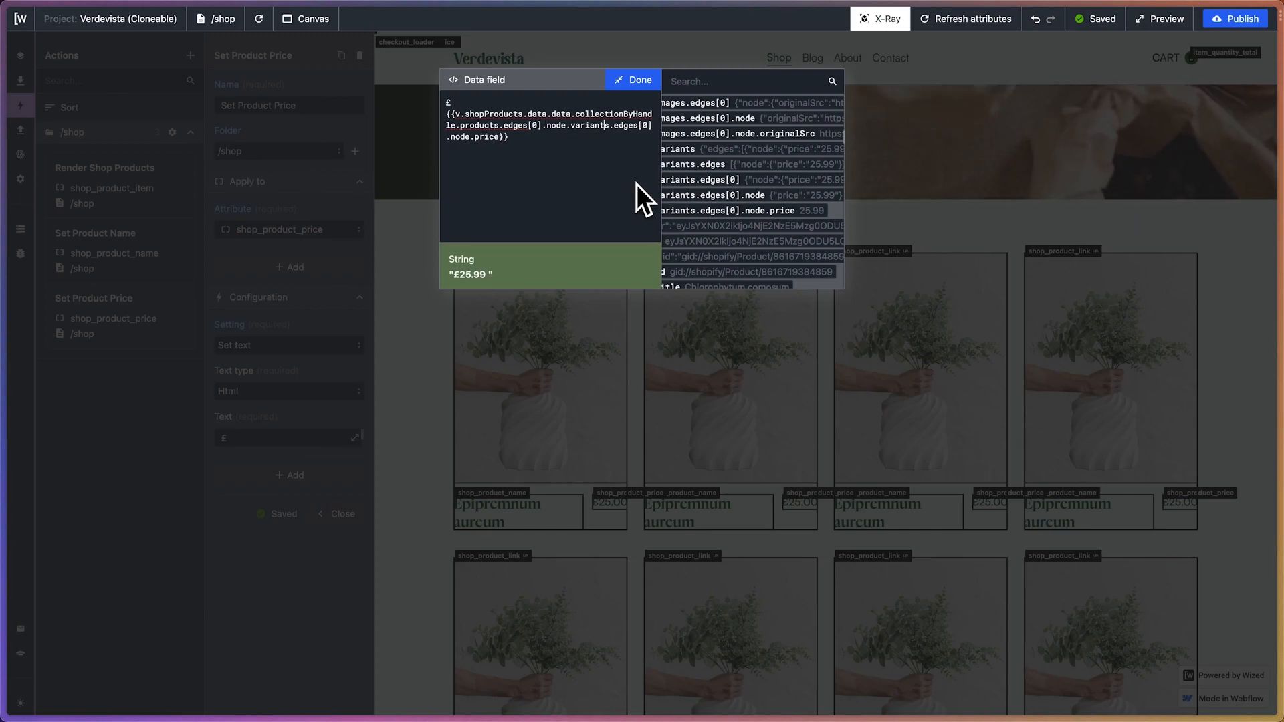
{"action": "scroll", "coordinate": [761, 182], "scroll_direction": "down", "scroll_amount": 10}
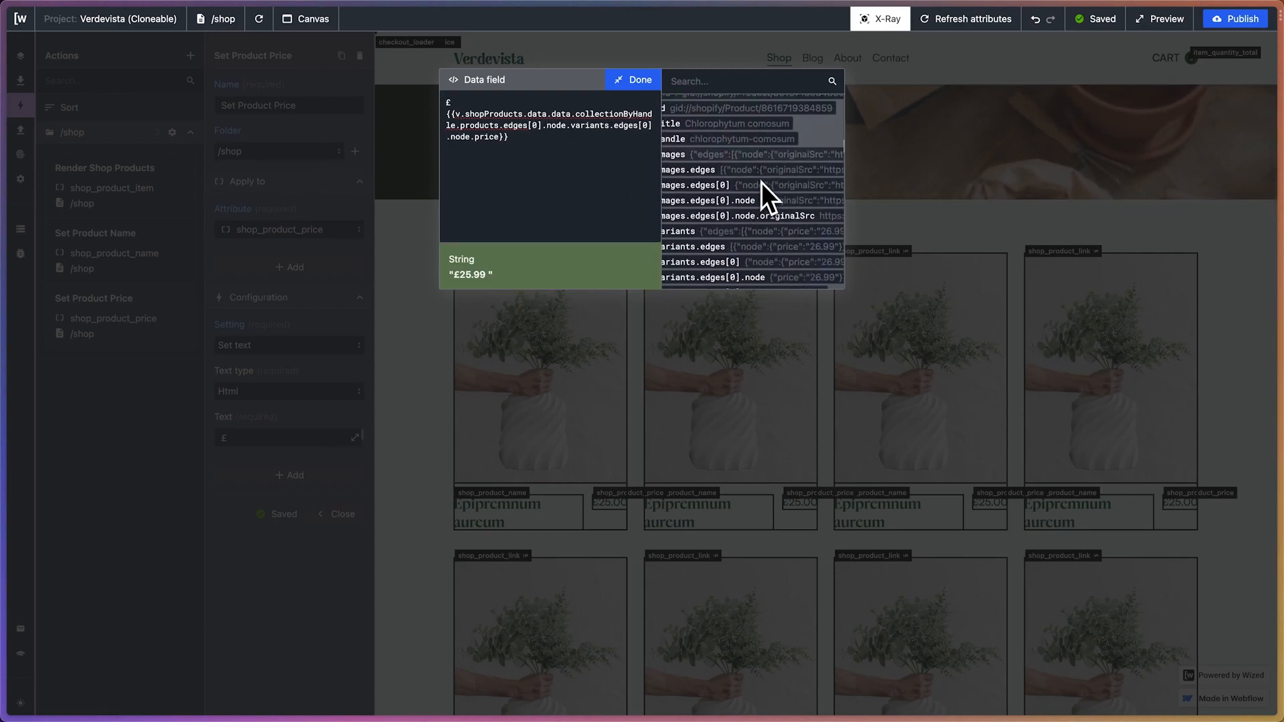
{"action": "scroll", "coordinate": [761, 182], "scroll_direction": "down", "scroll_amount": 15}
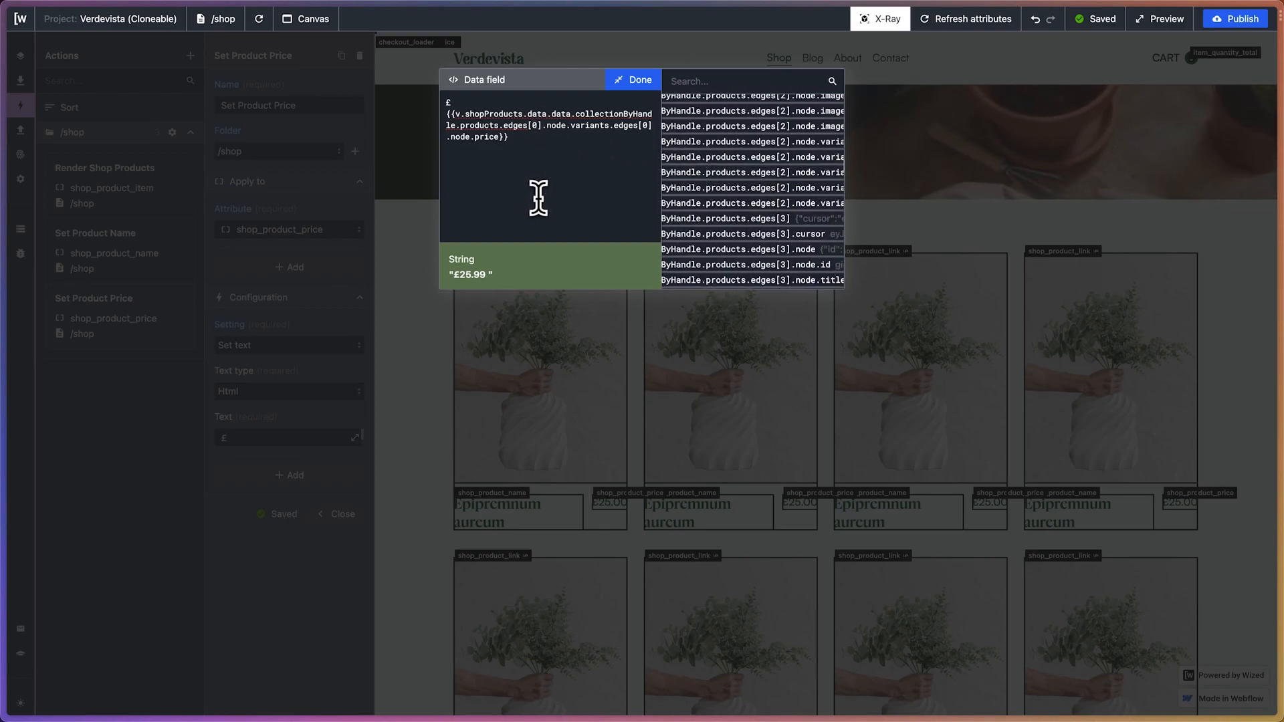
Set the products.edges index in the Set Product Price expression to v.index and apply the expression
{"action": "key", "text": "BackSpace"}
{"action": "type", "text": "v.index]."}
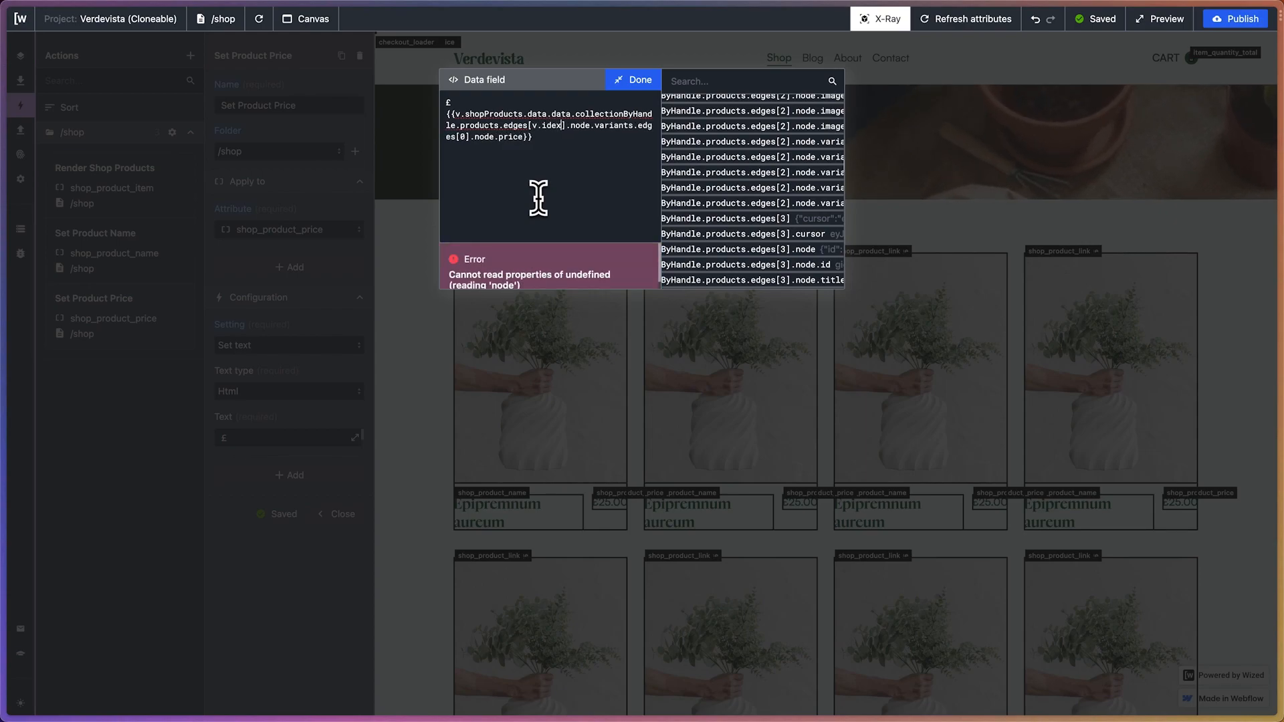
{"action": "type", "text": "n"}
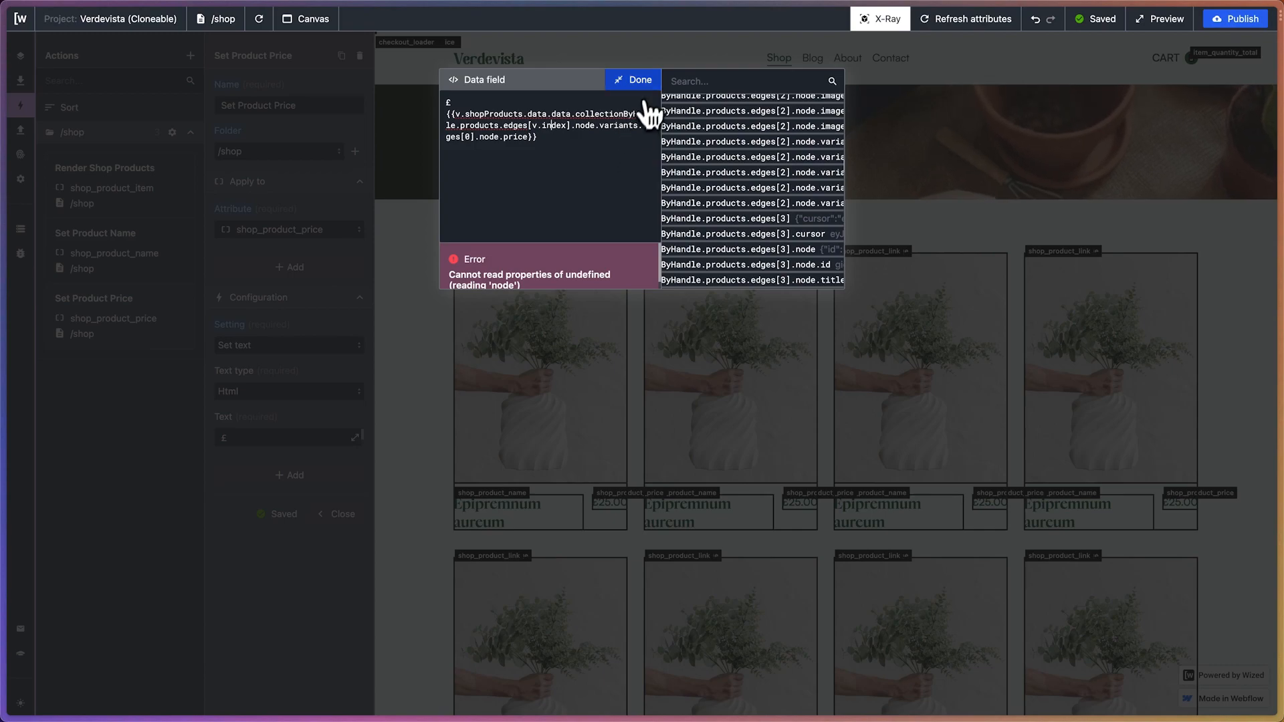
{"action": "left_click", "coordinate": [641, 82]}
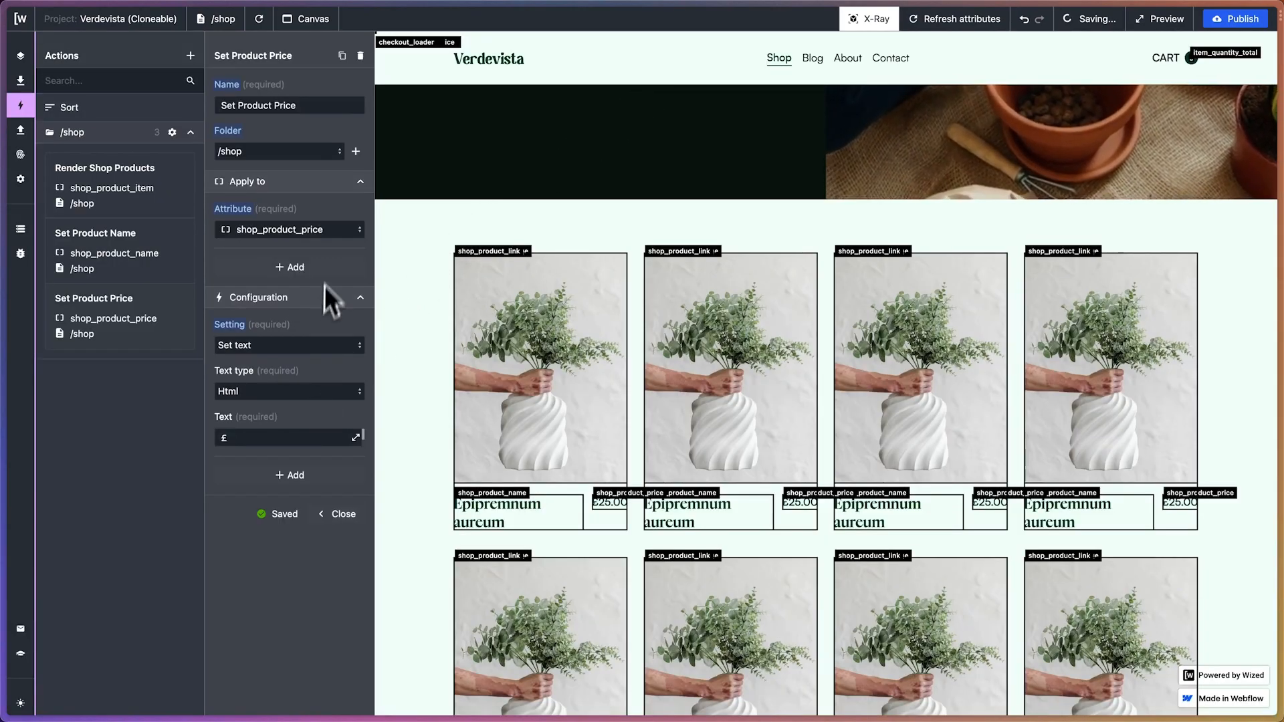
In the Set Product Name action's text expression, replace the 0 index of products.edges with v.index and apply it
{"action": "left_click", "coordinate": [176, 247]}
{"action": "left_click", "coordinate": [357, 437]}
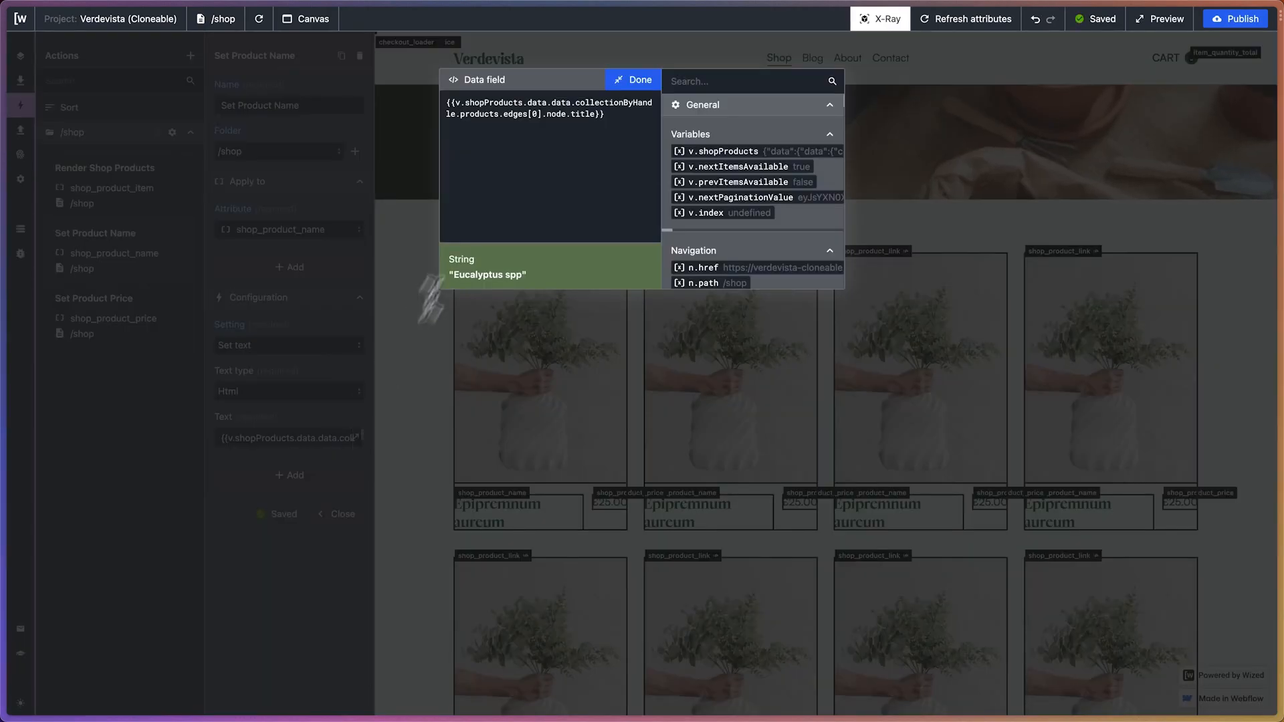
{"action": "left_click", "coordinate": [536, 114]}
{"action": "key", "text": "BackSpace"}
{"action": "type", "text": "v.index"}
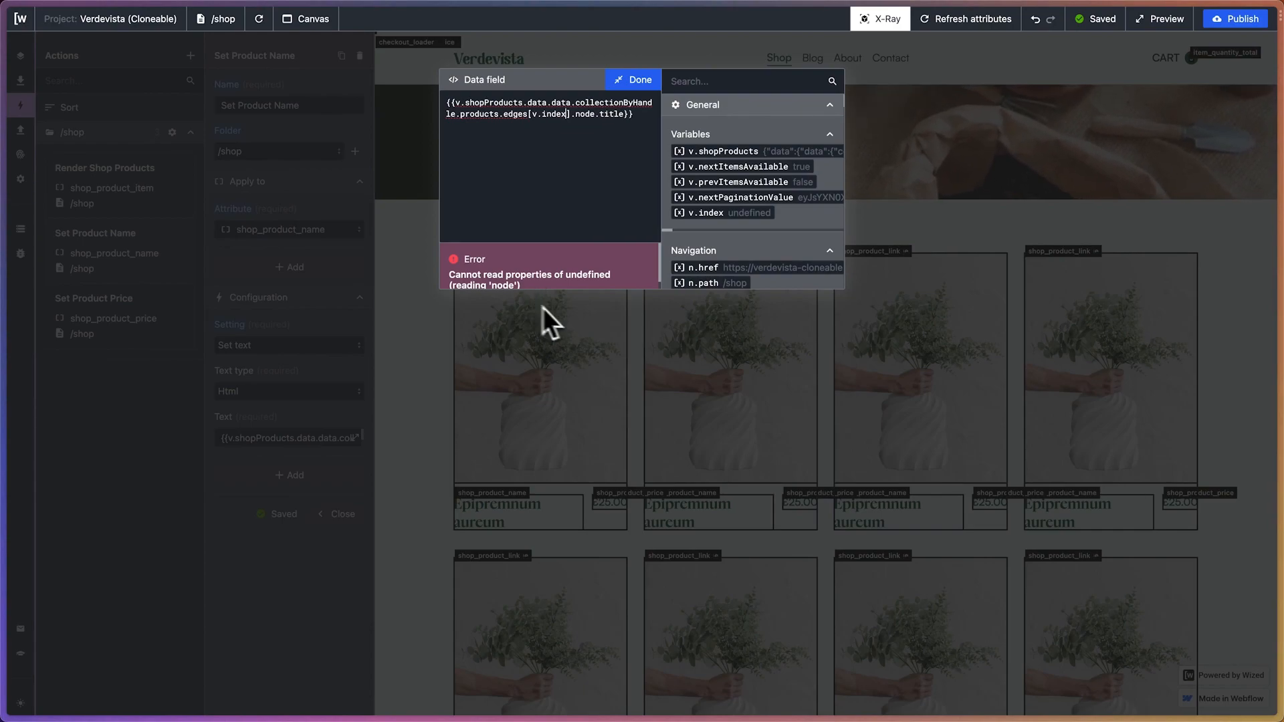
{"action": "left_click", "coordinate": [632, 80]}
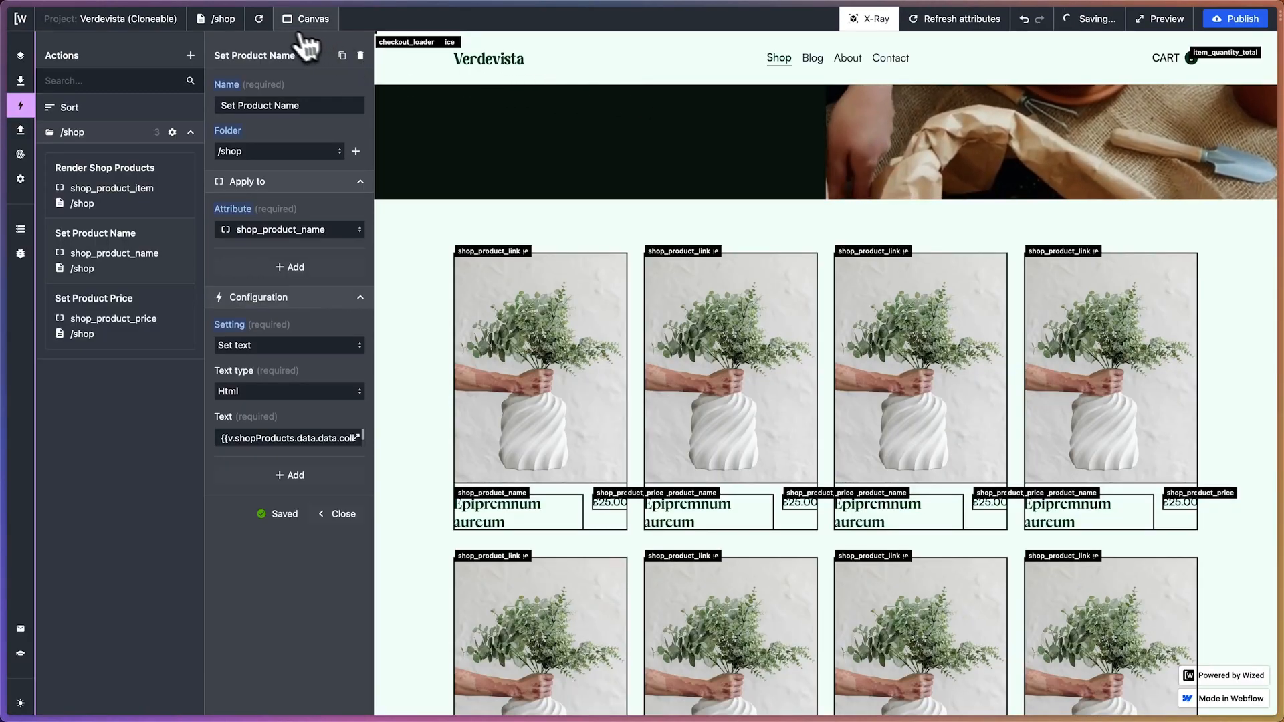
Reload the shop page, check the names and prices in the product grid, and review the Set Product Name text expression
{"action": "left_click", "coordinate": [264, 20]}
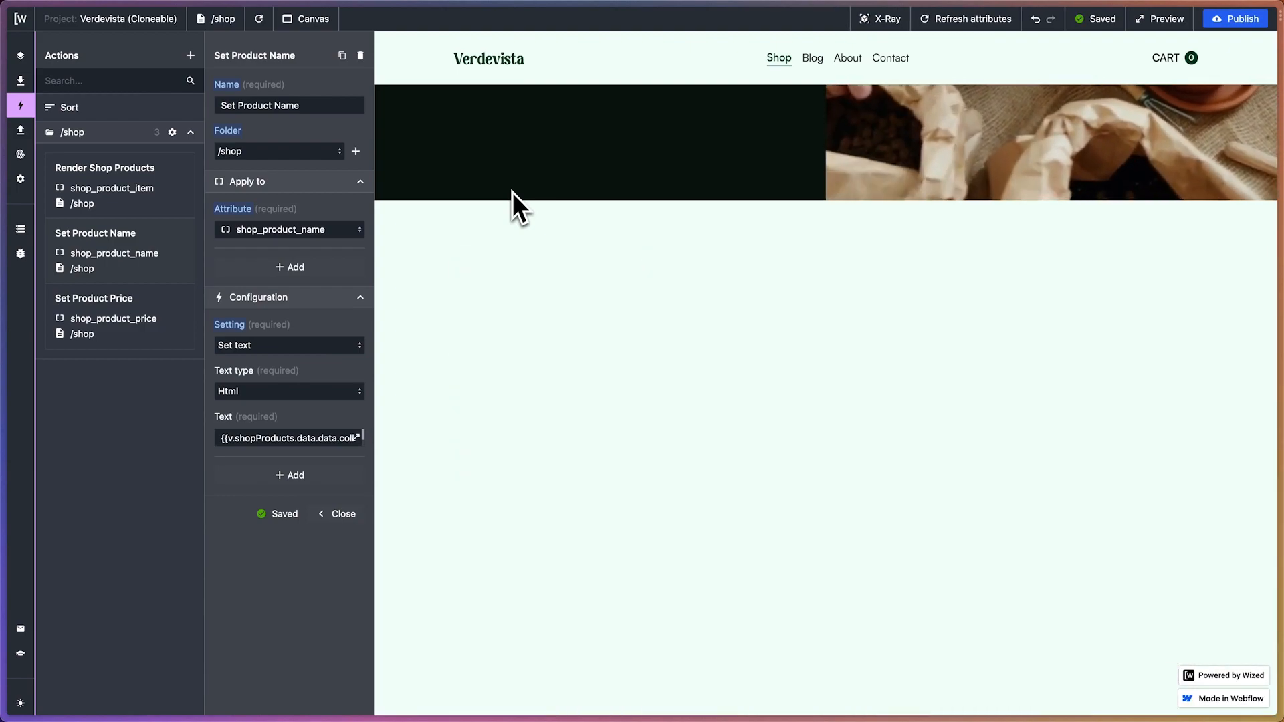
{"action": "scroll", "coordinate": [616, 299], "scroll_direction": "down", "scroll_amount": 1}
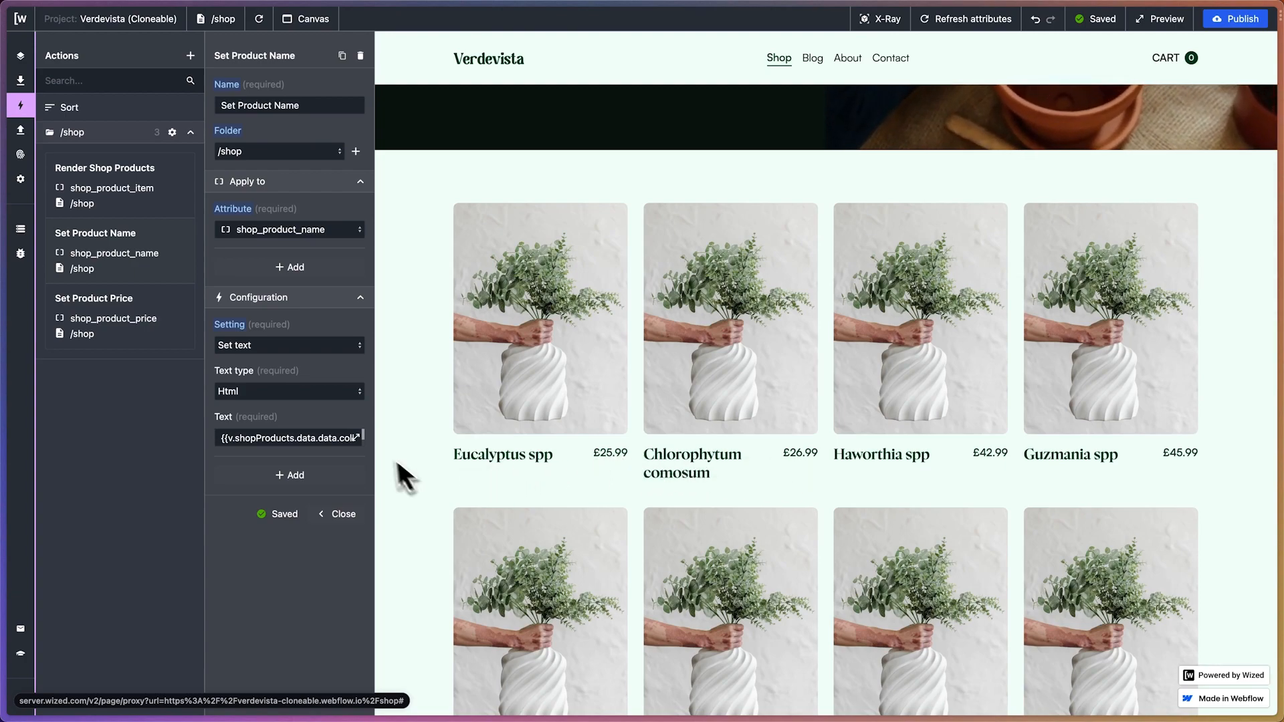
{"action": "left_click", "coordinate": [356, 438]}
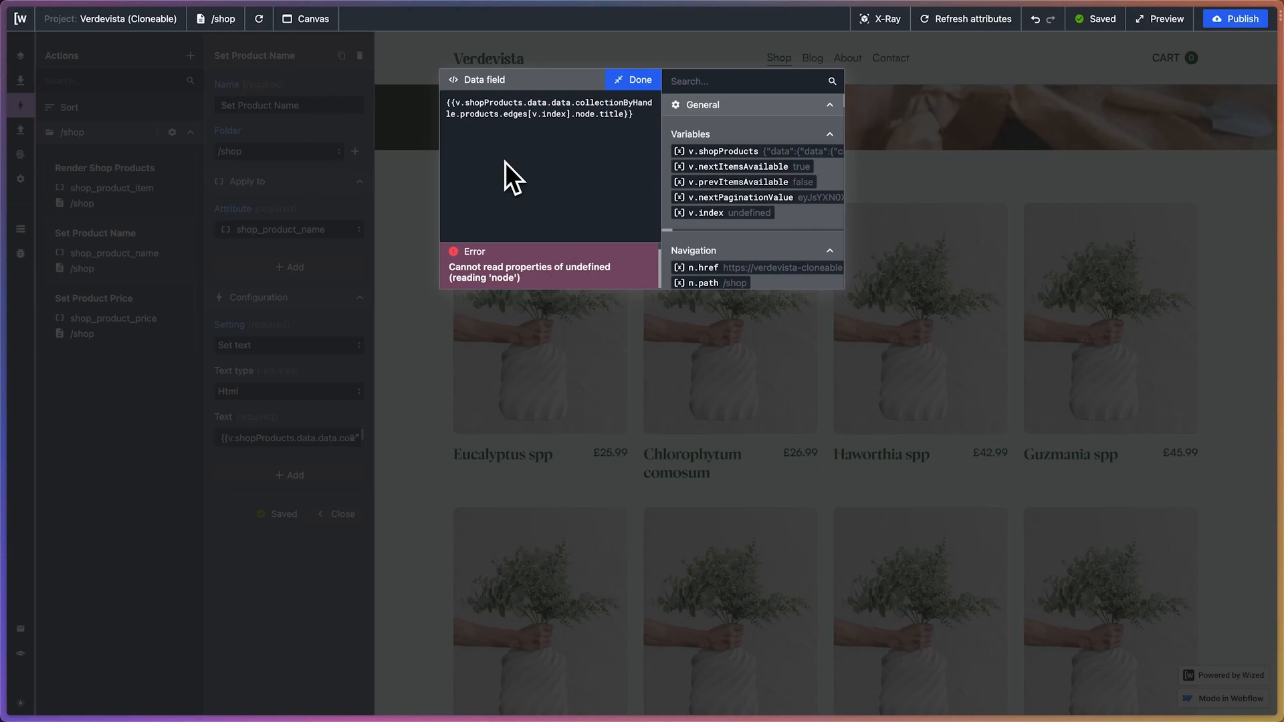
{"action": "left_click", "coordinate": [628, 81]}
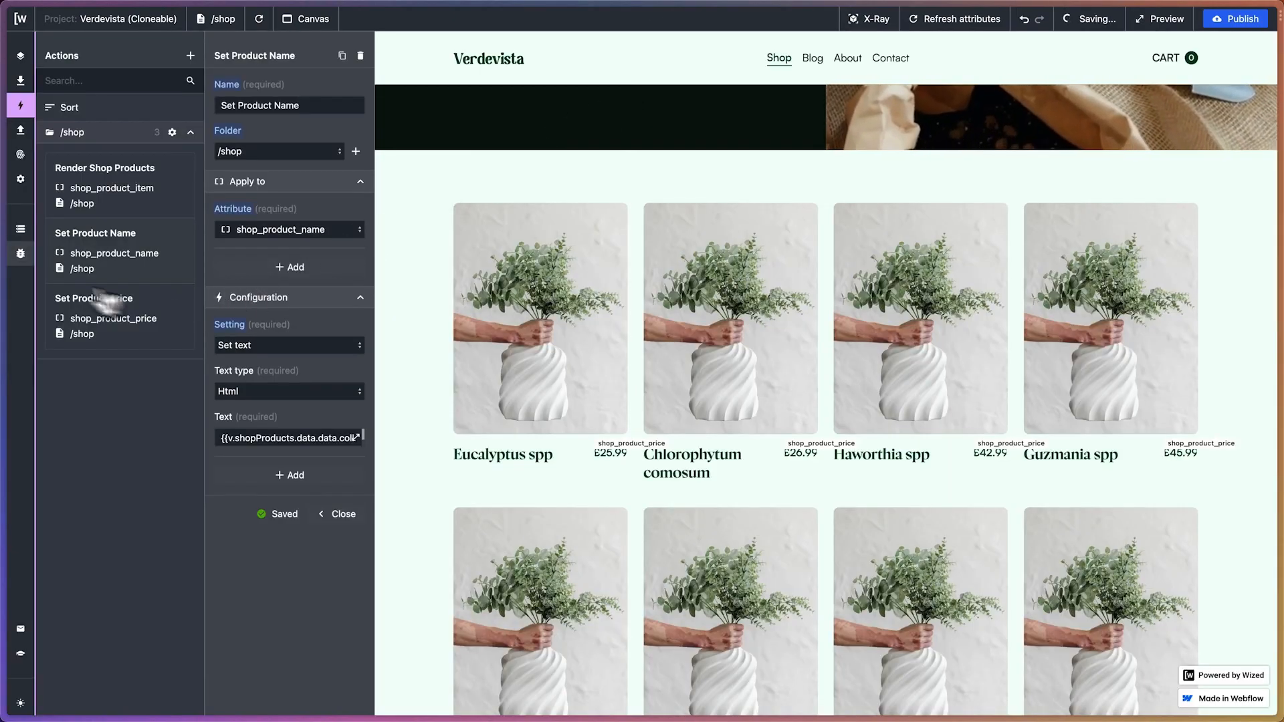
Give the variable v.index an initial value of 0 in the Data Store
{"action": "left_click", "coordinate": [20, 229]}
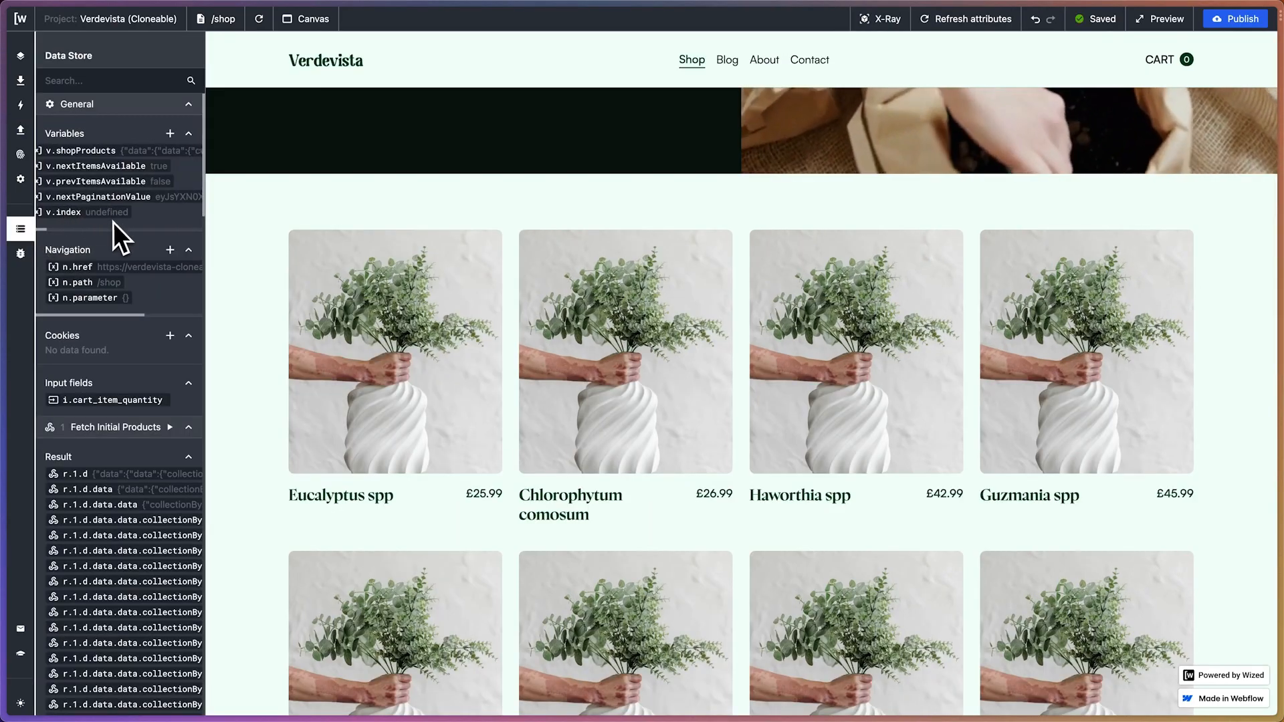
{"action": "left_click", "coordinate": [80, 211]}
{"action": "left_click", "coordinate": [258, 151]}
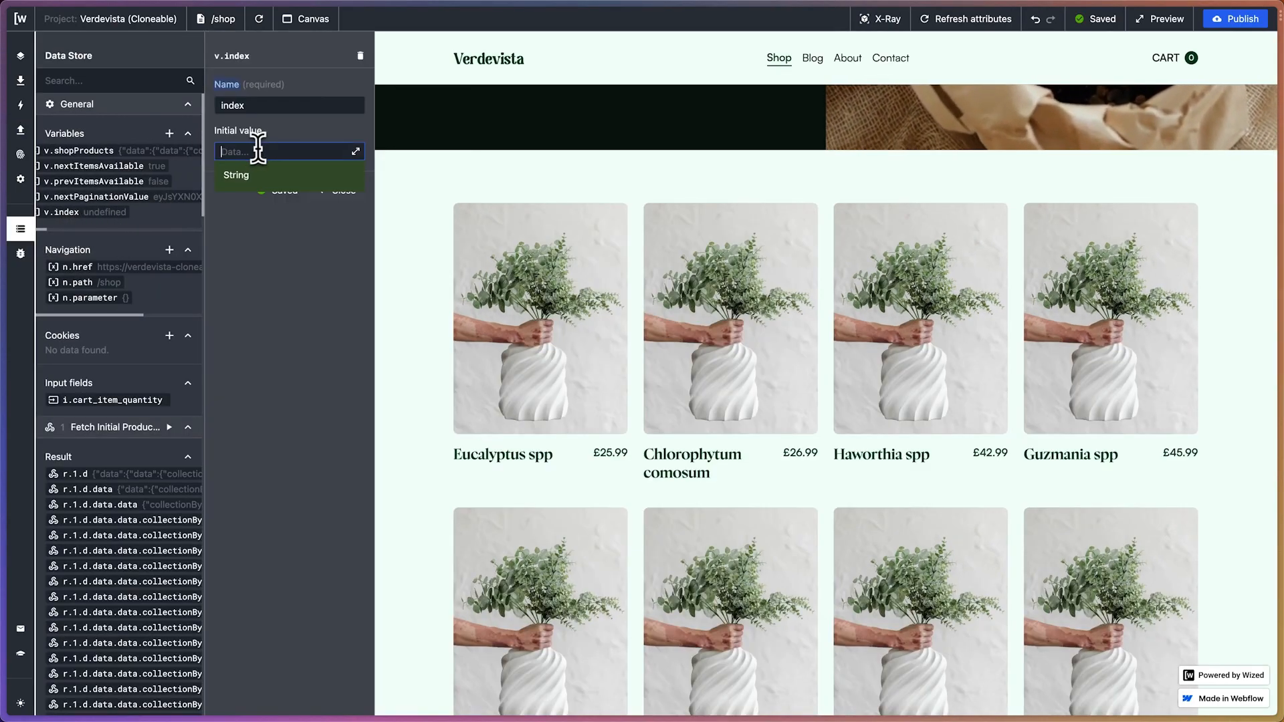
{"action": "type", "text": "0"}
{"action": "key", "text": "Return"}
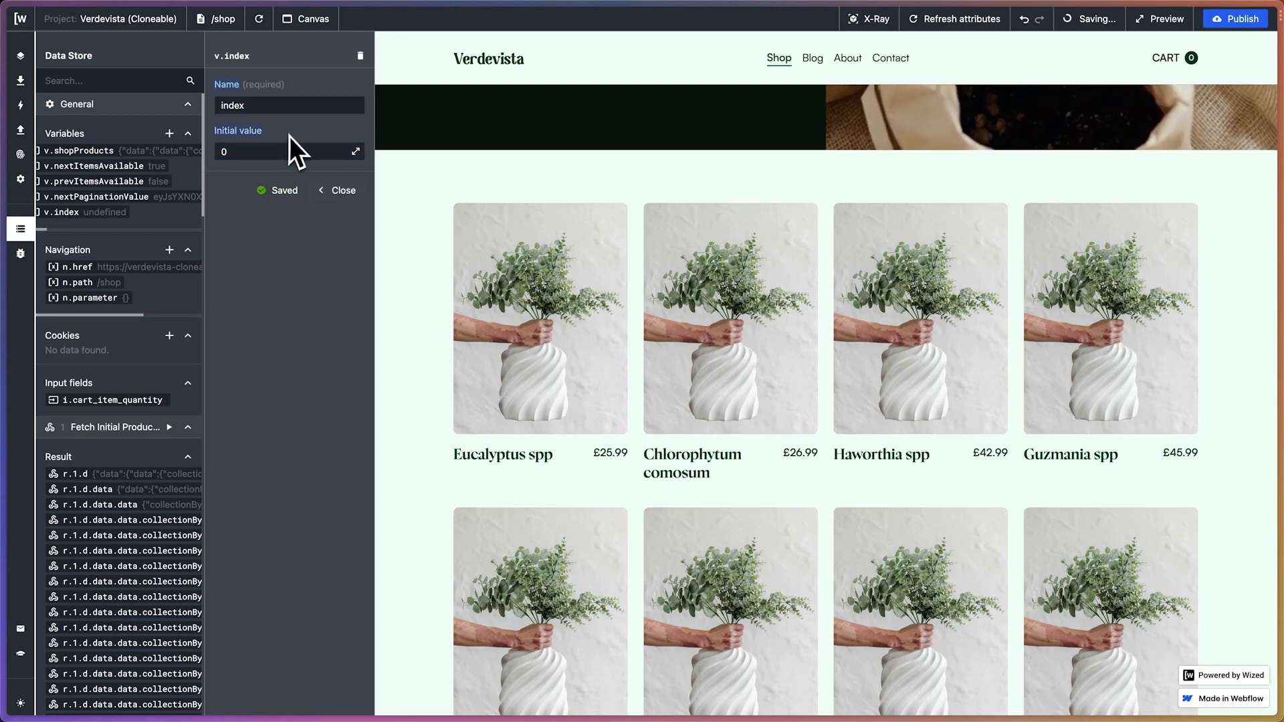
{"action": "left_click", "coordinate": [345, 192]}
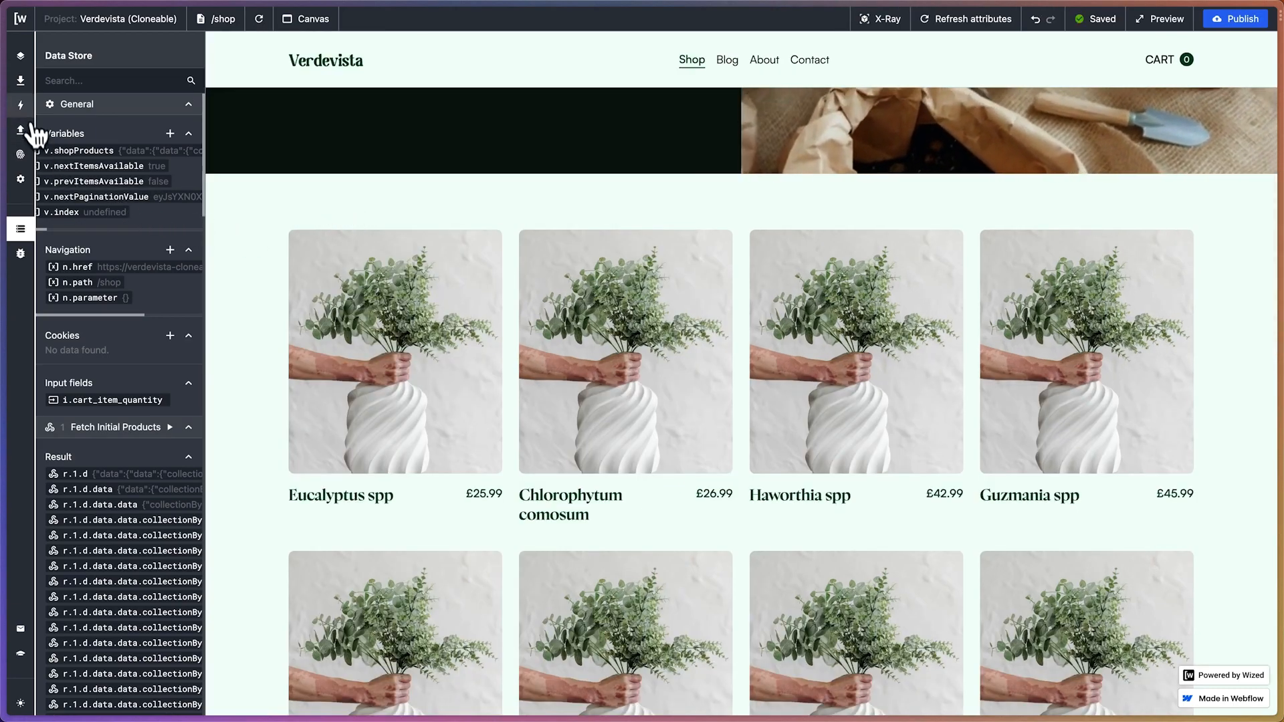
Check how the Set Product Price text expression evaluates, and return to the Set Product Name action
{"action": "left_click", "coordinate": [20, 105]}
{"action": "left_click", "coordinate": [170, 325]}
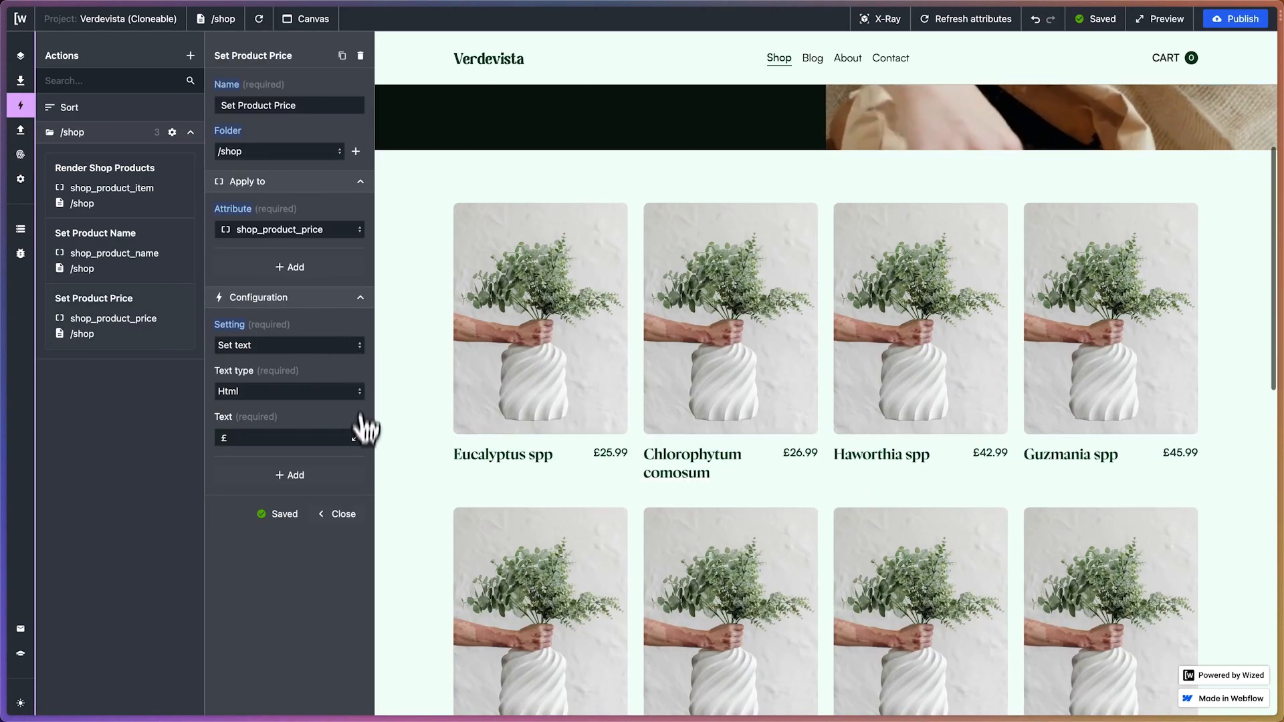
{"action": "left_click", "coordinate": [356, 438]}
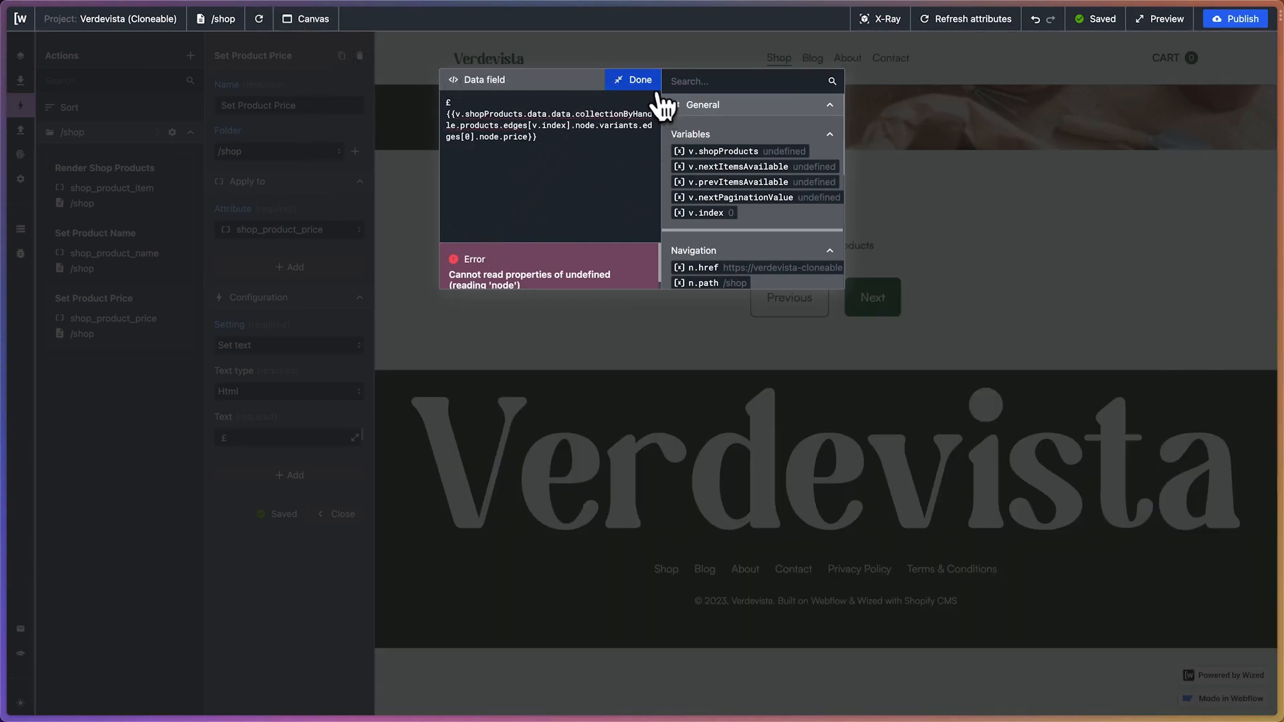
{"action": "left_click", "coordinate": [646, 85]}
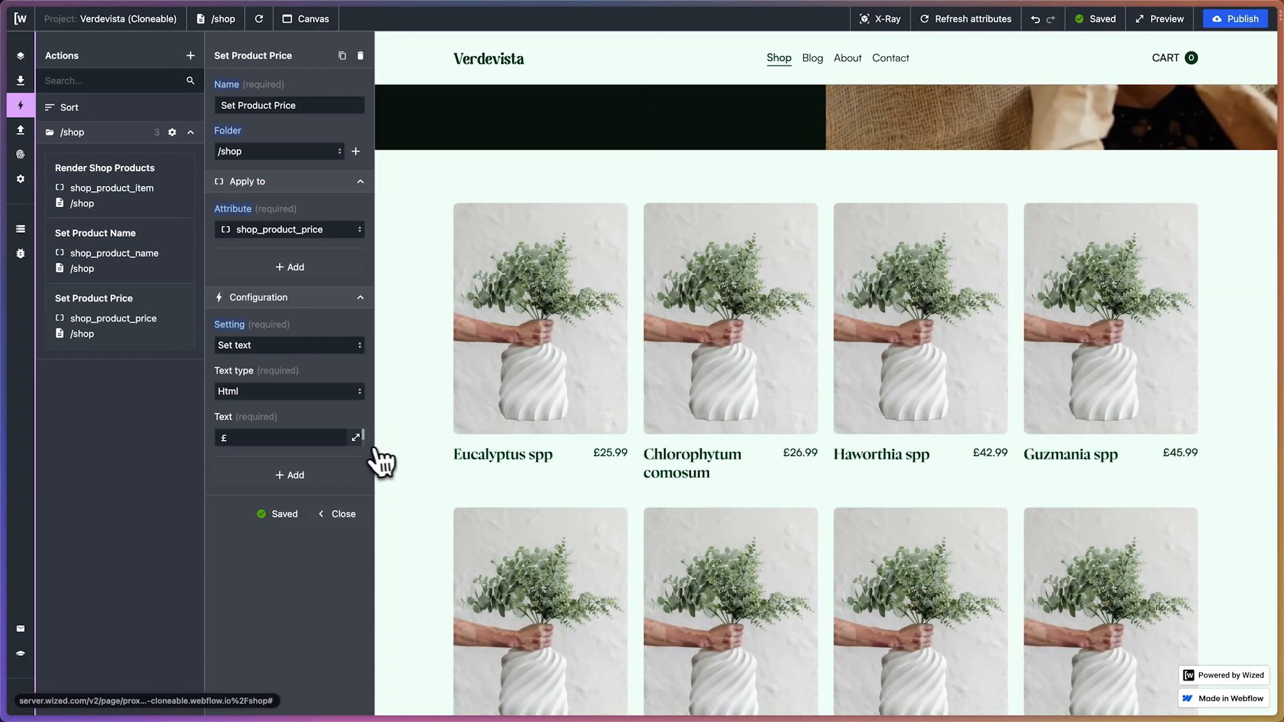
{"action": "left_click", "coordinate": [355, 438]}
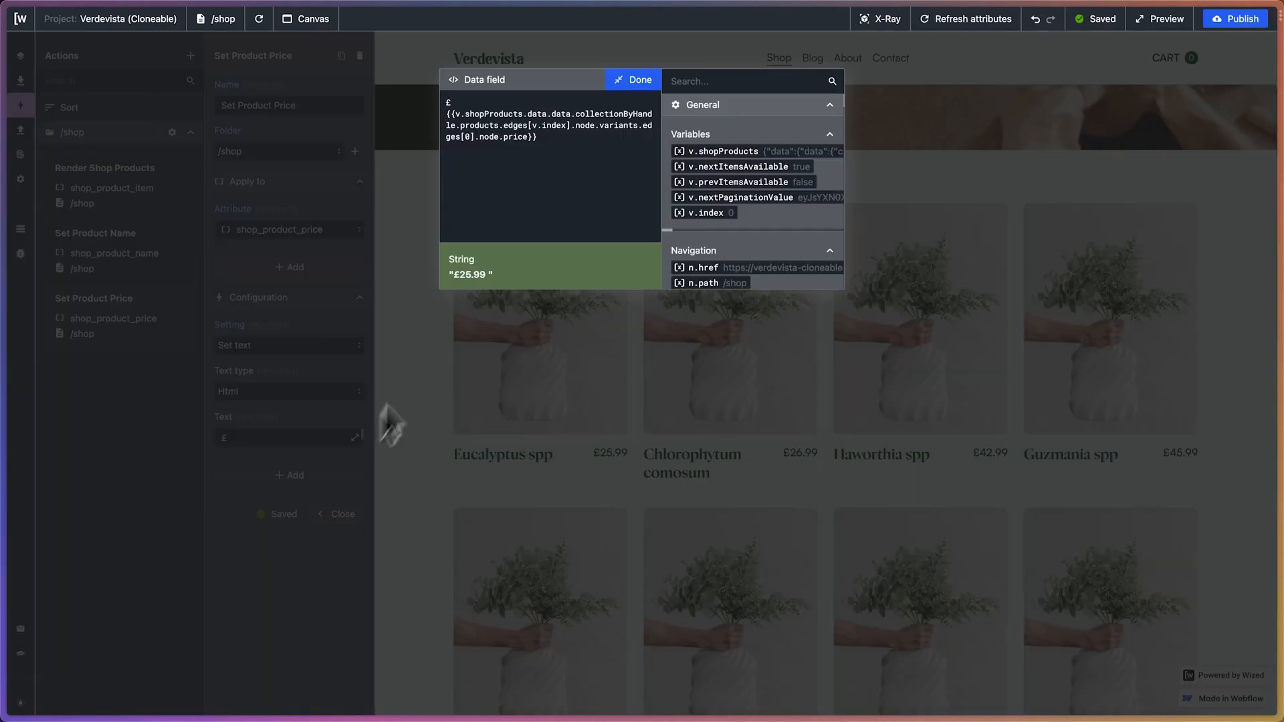
{"action": "left_click", "coordinate": [640, 79]}
{"action": "left_click", "coordinate": [150, 220]}
{"action": "left_click", "coordinate": [153, 253]}
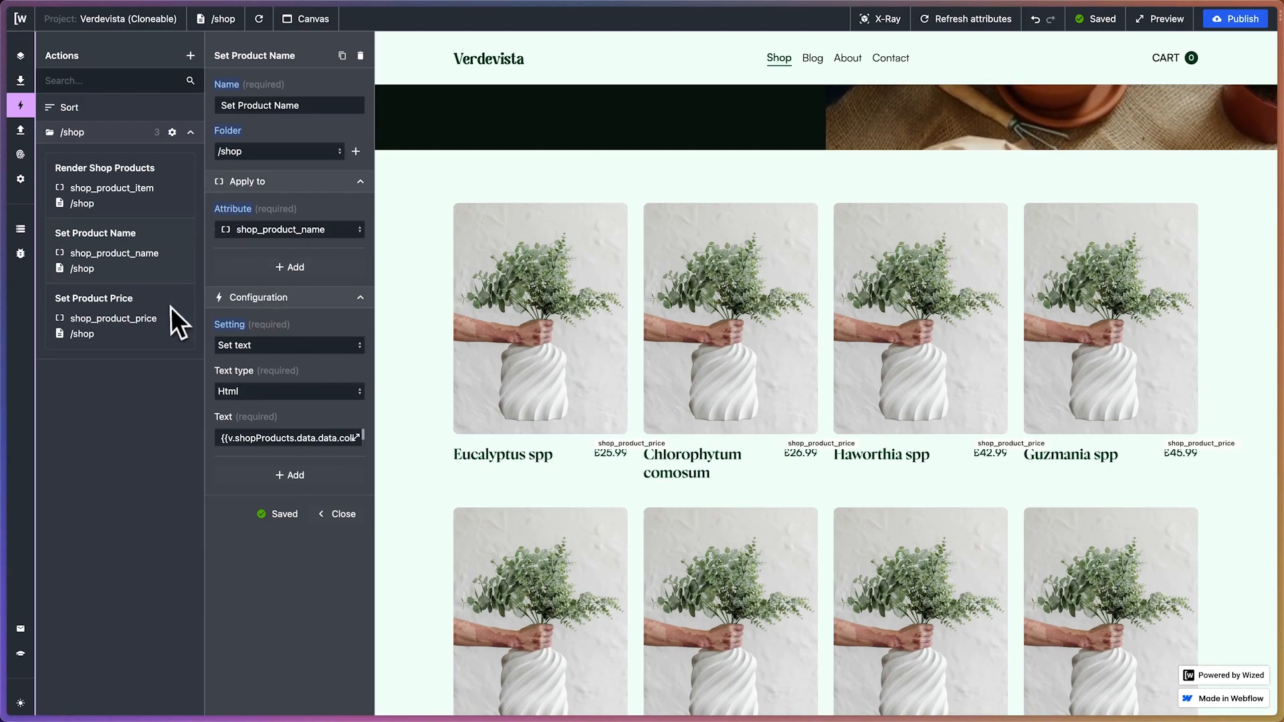
Duplicate the Set Product Price action and rename the copy Set Product Image
{"action": "left_click", "coordinate": [190, 56]}
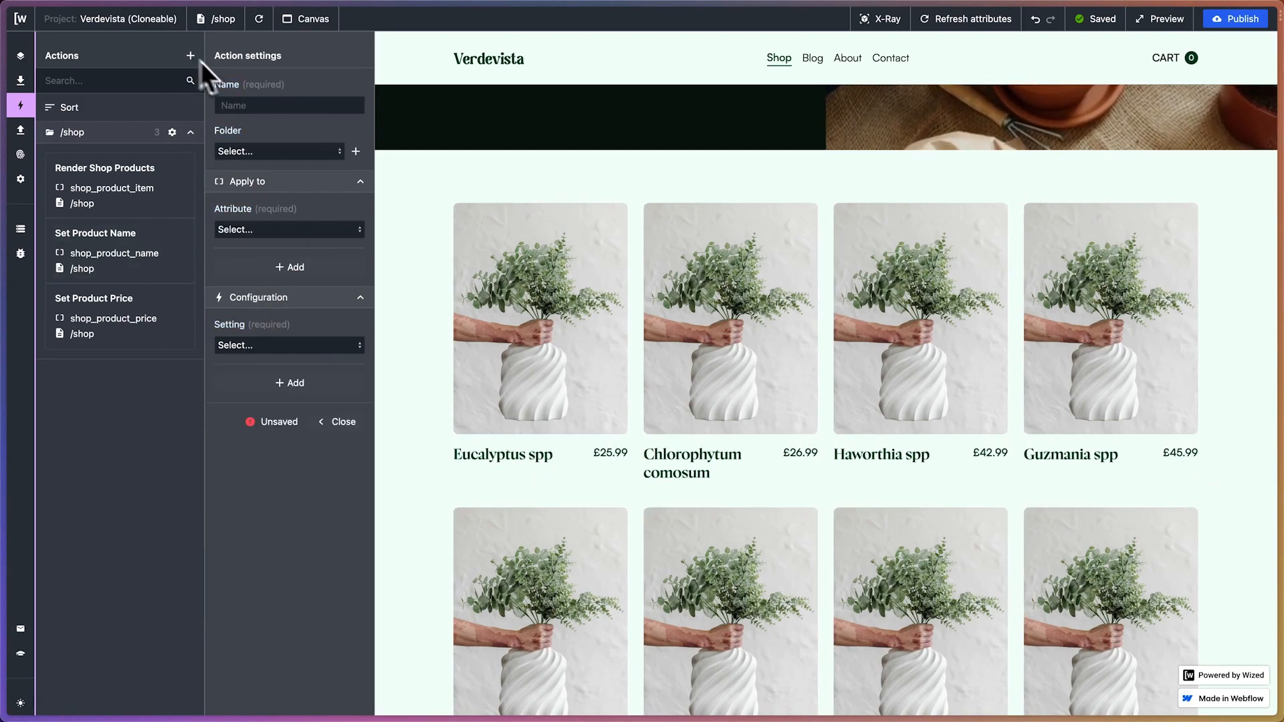
{"action": "left_click", "coordinate": [331, 422]}
{"action": "left_click", "coordinate": [160, 317]}
{"action": "left_click", "coordinate": [342, 55]}
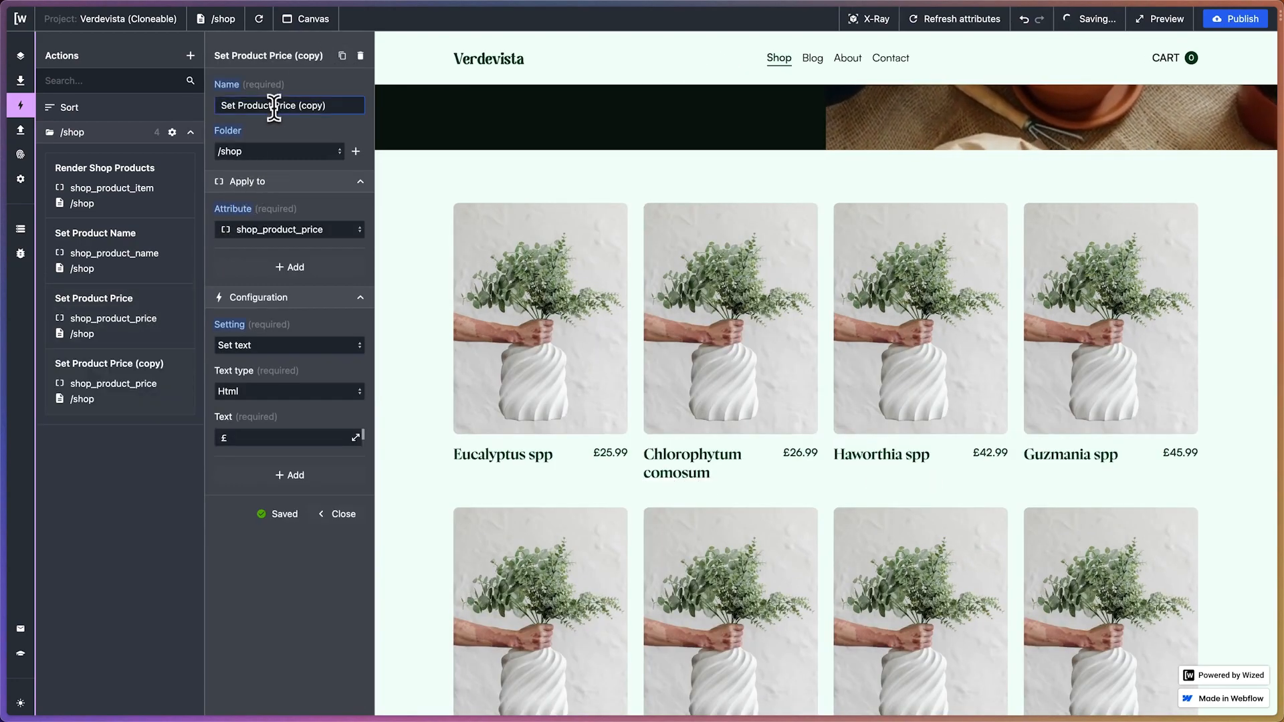
{"action": "left_click_drag", "start_coordinate": [298, 107], "coordinate": [320, 106]}
{"action": "type", "text": "Image"}
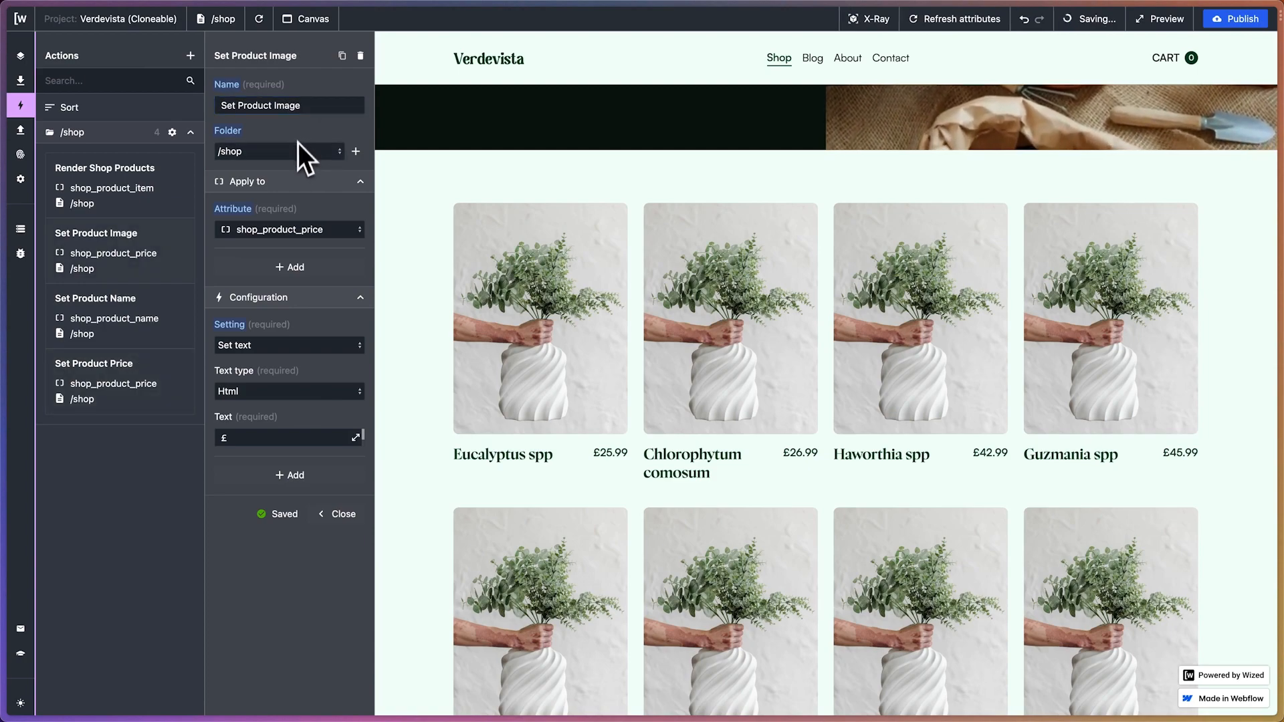
Apply the Set Product Image action to the shop_product_image attribute
{"action": "left_click", "coordinate": [280, 231]}
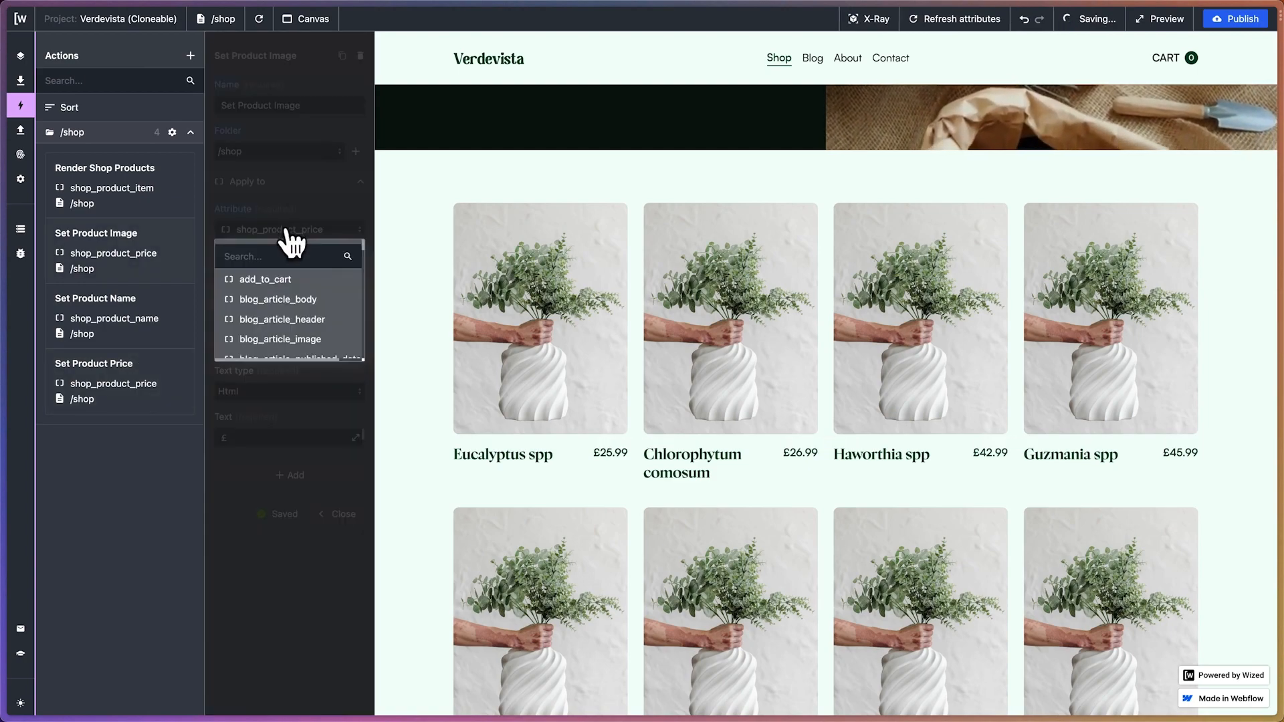
{"action": "type", "text": "shop"}
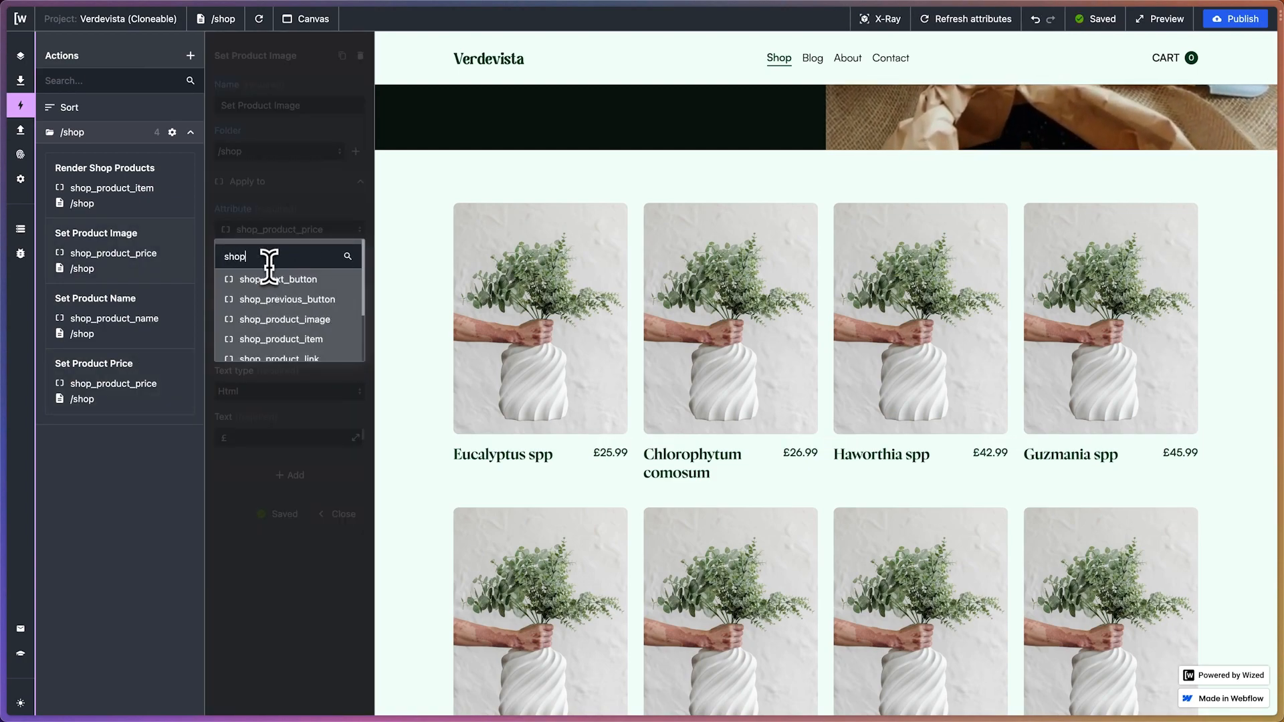
{"action": "type", "text": "_product_image"}
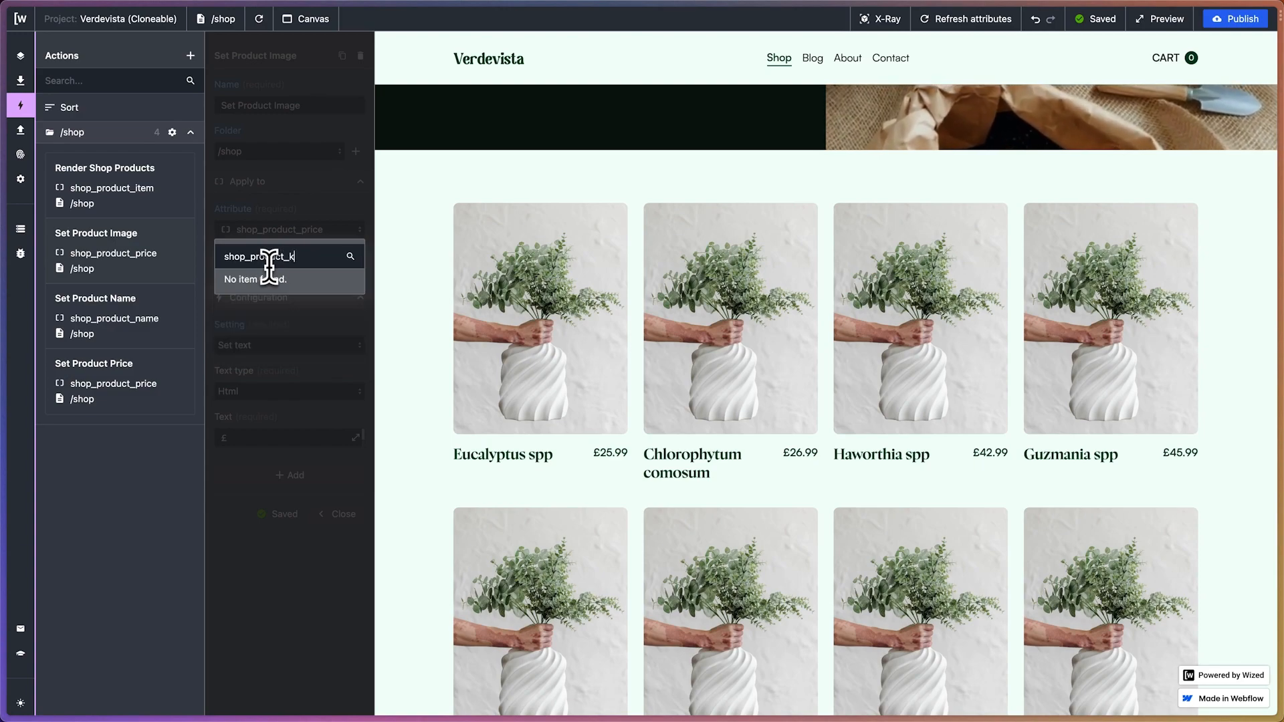
{"action": "left_click", "coordinate": [273, 279]}
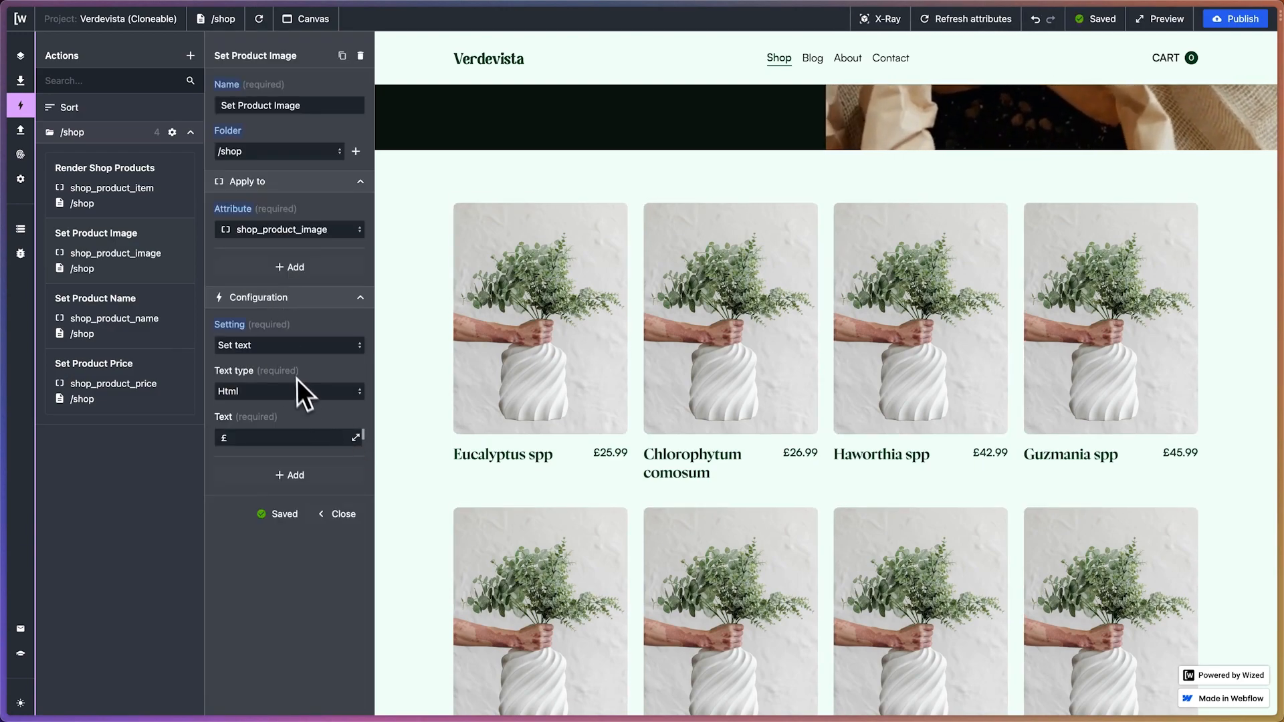
Change the Set Product Image action's setting to Set HTML attribute with the key src
{"action": "left_click", "coordinate": [284, 347]}
{"action": "scroll", "coordinate": [291, 401], "scroll_direction": "down", "scroll_amount": 2}
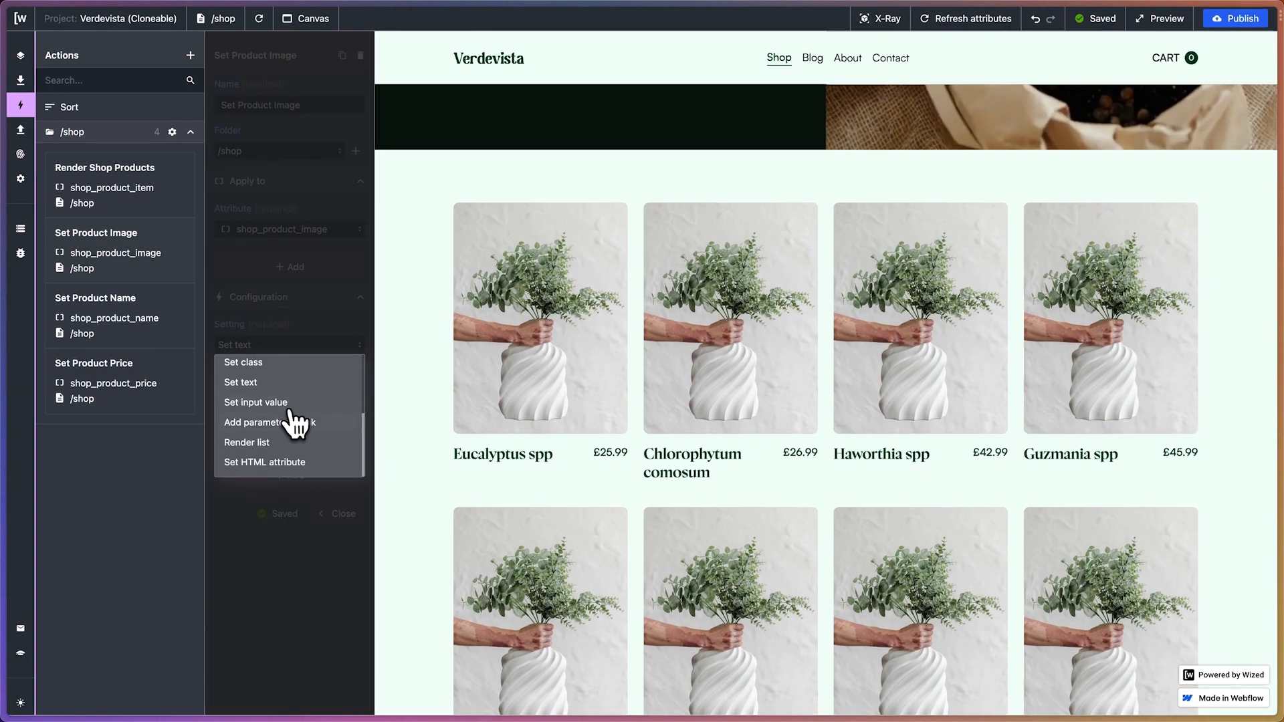
{"action": "left_click", "coordinate": [271, 468]}
{"action": "left_click", "coordinate": [289, 390]}
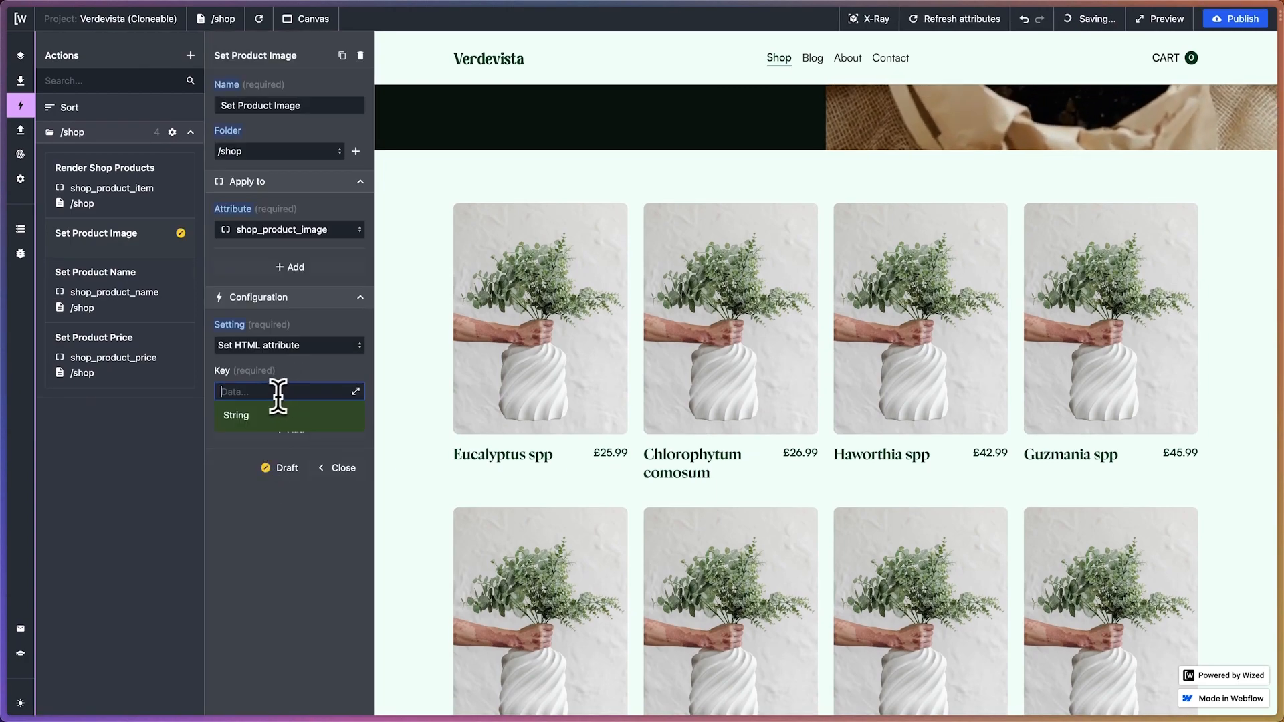
{"action": "type", "text": "src"}
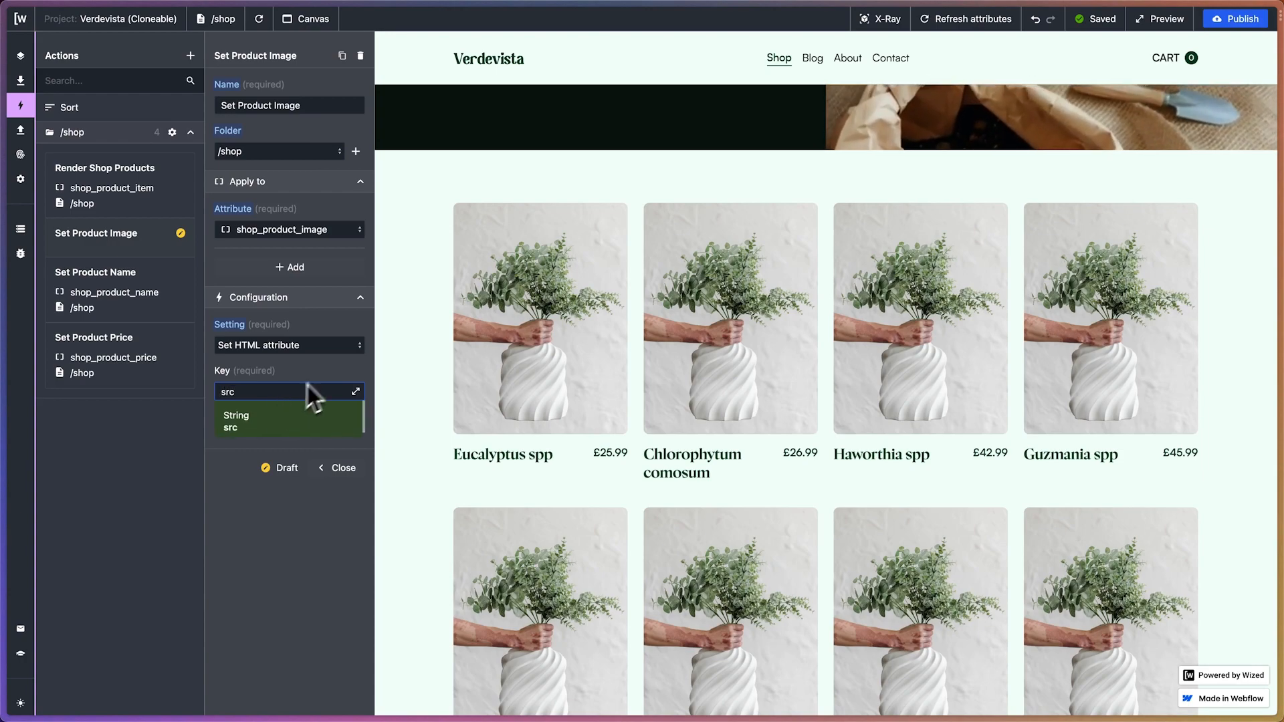
{"action": "key", "text": "Return"}
Insert the first product's images.edges[0].node.originalSrc path from the request data as the value of the src attribute
{"action": "left_click", "coordinate": [355, 437]}
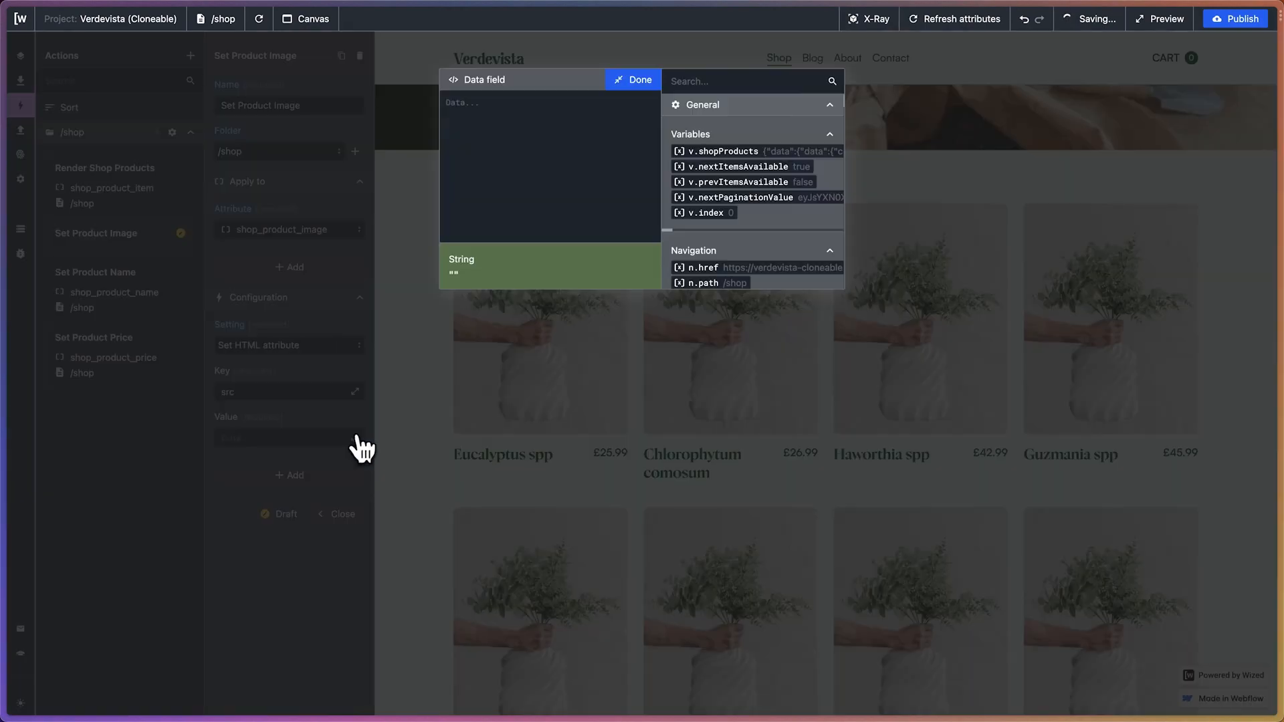
{"action": "scroll", "coordinate": [759, 187], "scroll_direction": "down", "scroll_amount": 5}
{"action": "scroll", "coordinate": [765, 173], "scroll_direction": "down", "scroll_amount": 3}
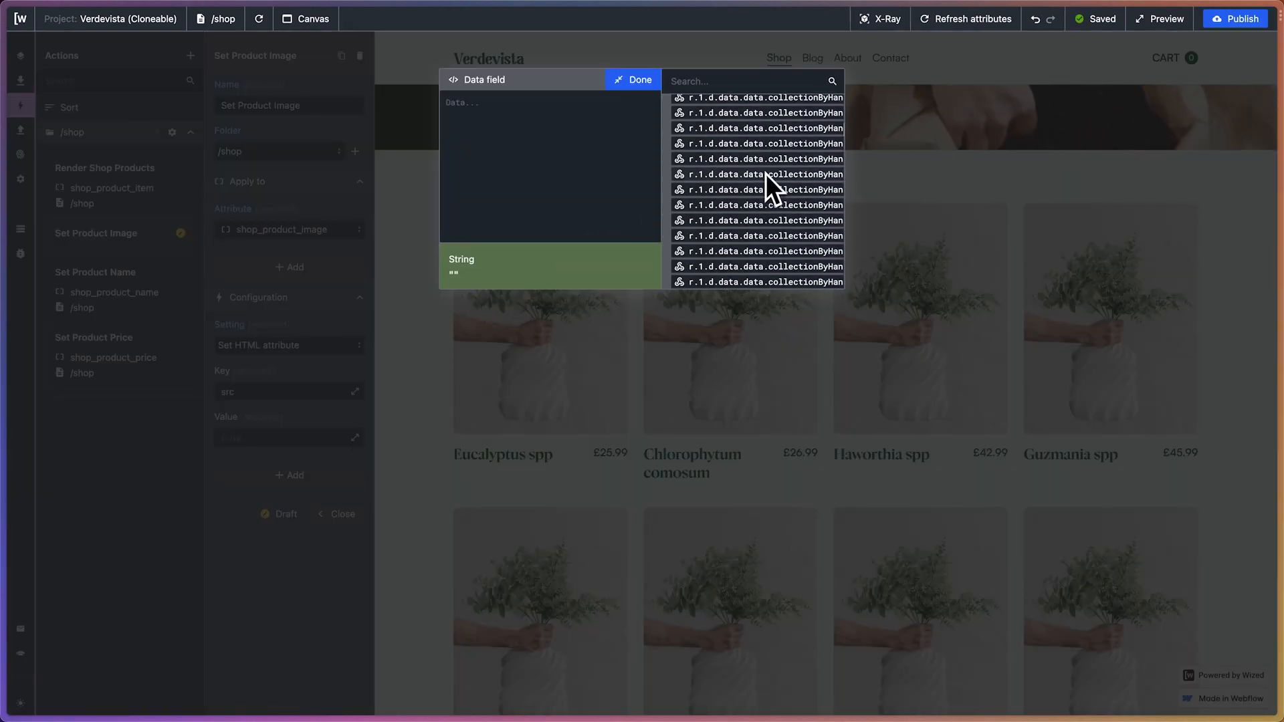
{"action": "scroll", "coordinate": [765, 174], "scroll_direction": "right", "scroll_amount": 5}
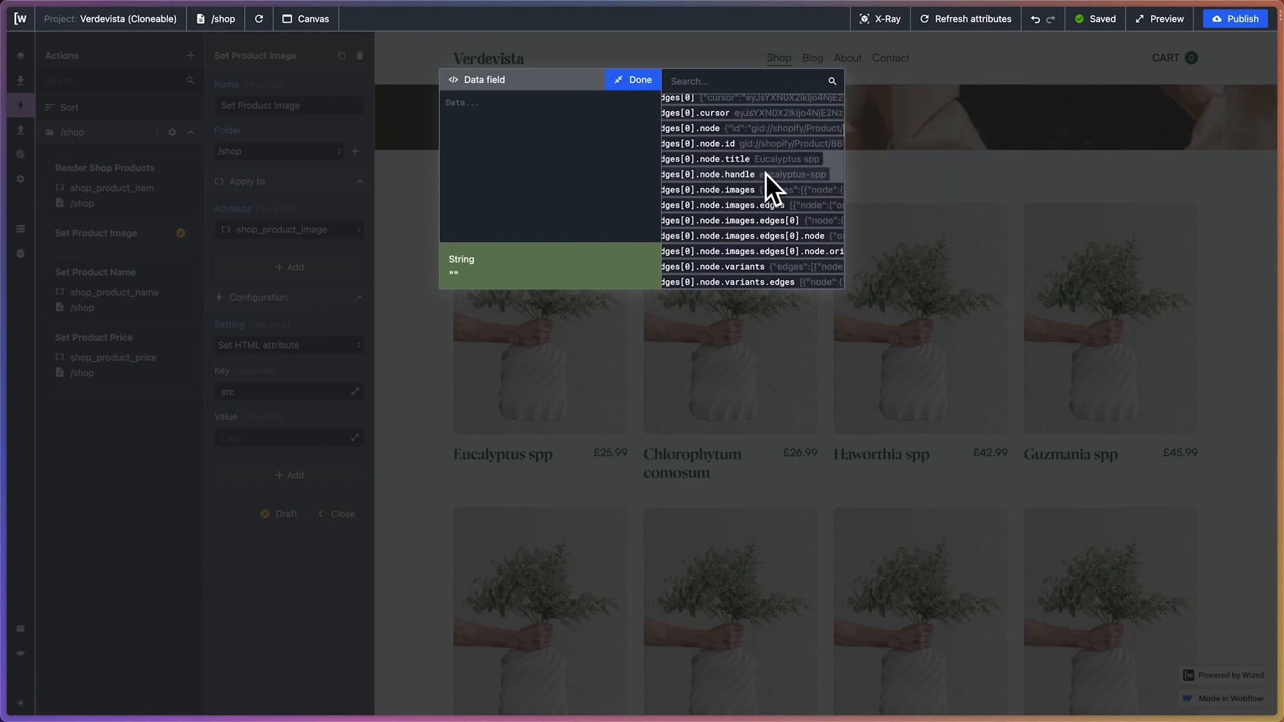
{"action": "scroll", "coordinate": [765, 174], "scroll_direction": "up", "scroll_amount": 1}
{"action": "scroll", "coordinate": [765, 174], "scroll_direction": "right", "scroll_amount": 5}
{"action": "scroll", "coordinate": [765, 174], "scroll_direction": "right", "scroll_amount": 2}
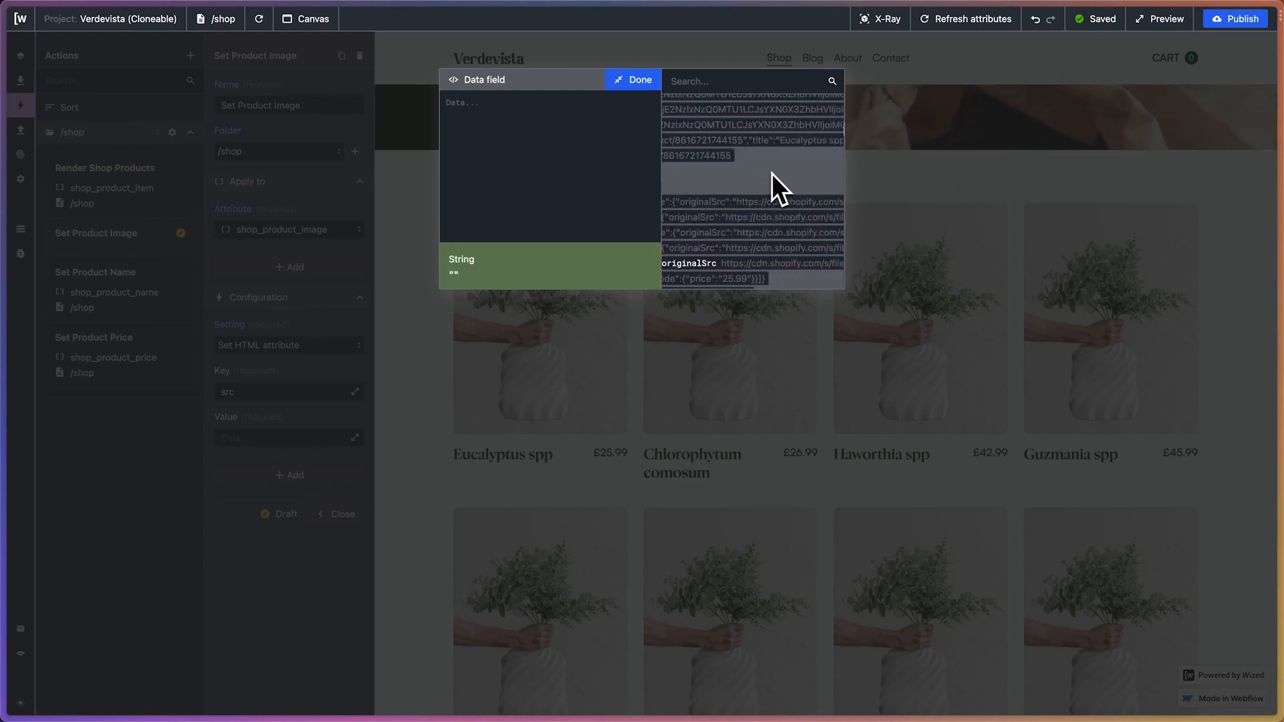
{"action": "left_click", "coordinate": [731, 264]}
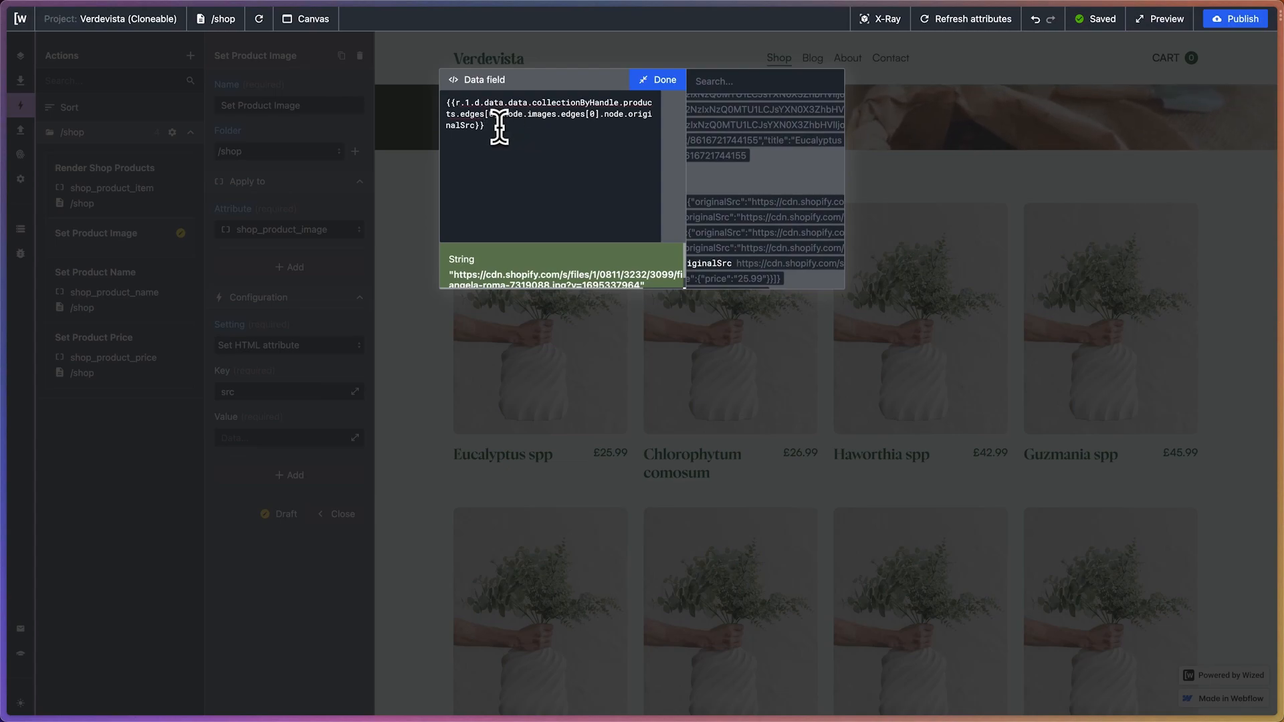
Rebuild the src value as {{v.shopProducts.data.data.collectionByHandle.products.edges[0].node.images.edges[0].node.originalSrc}}, removing the request-based expression
{"action": "scroll", "coordinate": [734, 149], "scroll_direction": "up", "scroll_amount": 15}
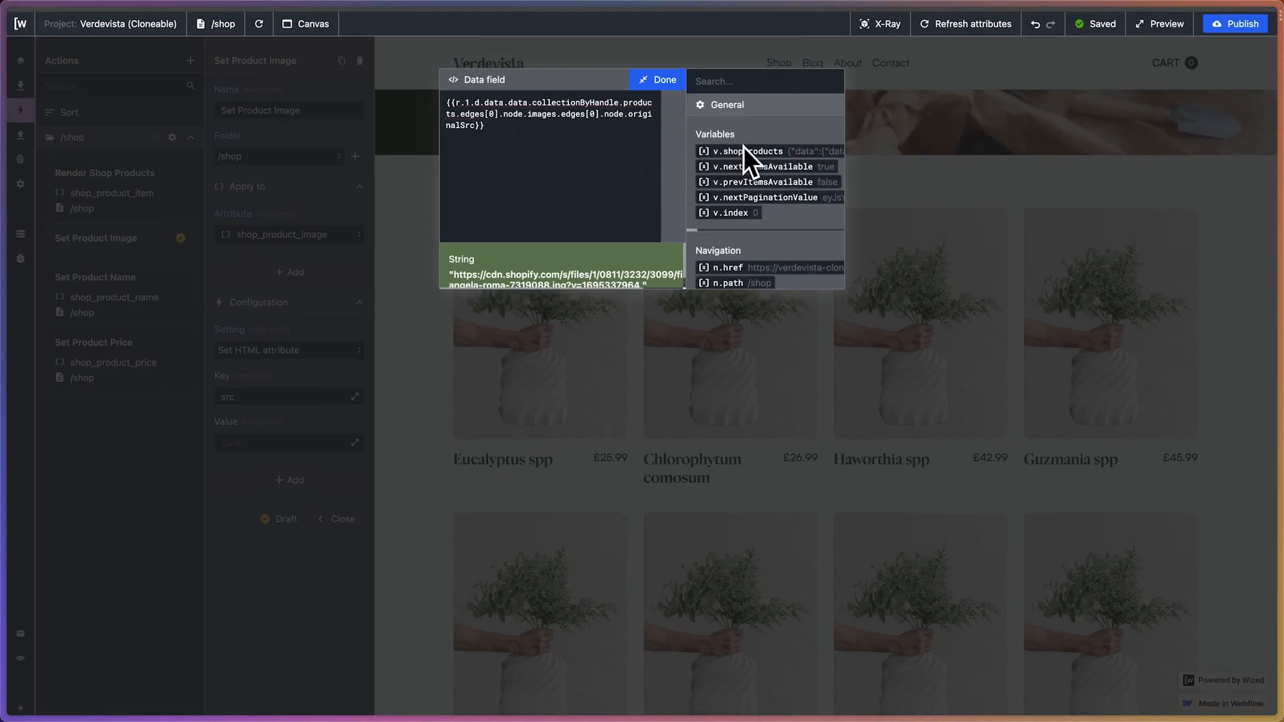
{"action": "scroll", "coordinate": [745, 149], "scroll_direction": "right", "scroll_amount": 2}
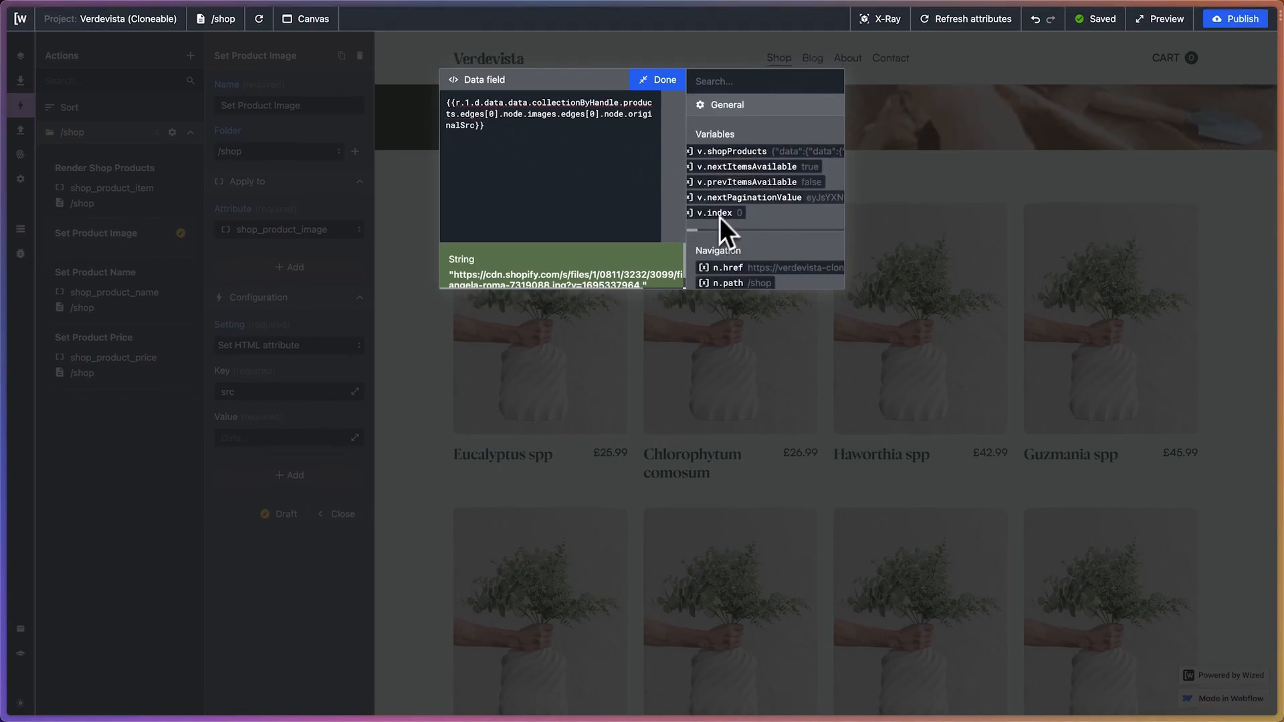
{"action": "left_click", "coordinate": [737, 152]}
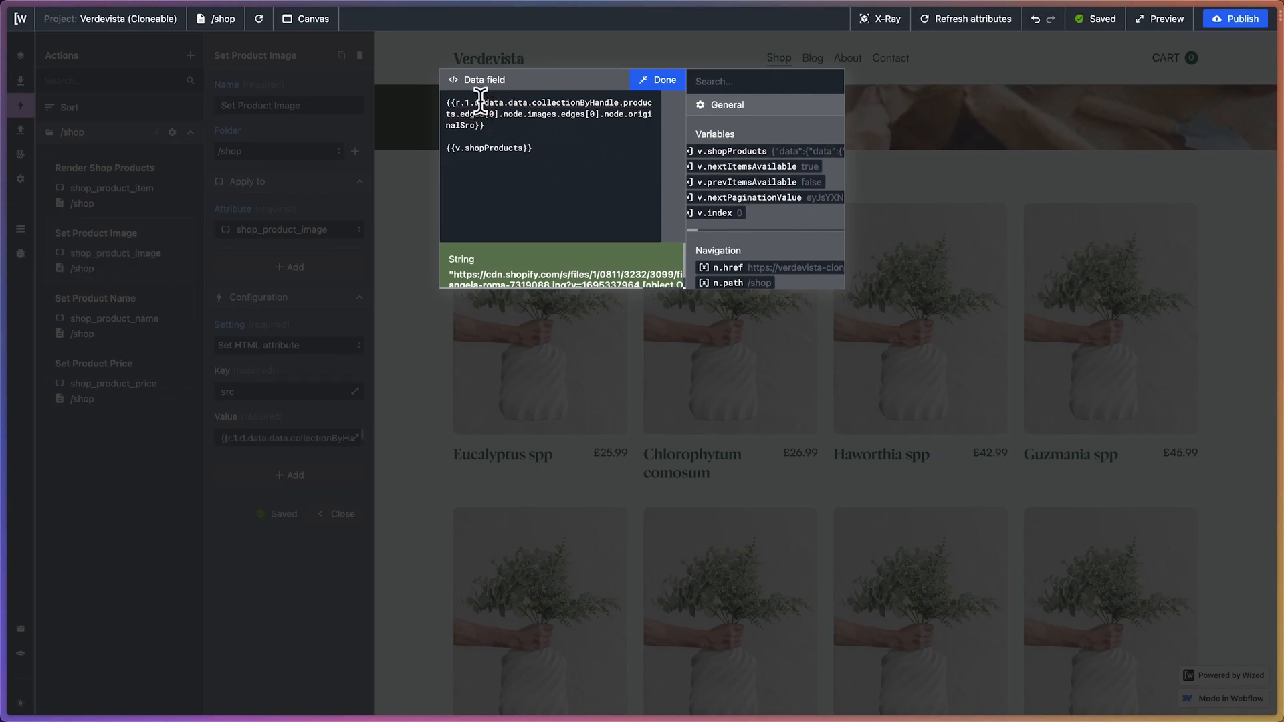
{"action": "left_click_drag", "start_coordinate": [481, 102], "coordinate": [474, 123]}
{"action": "key", "text": "ctrl+c"}
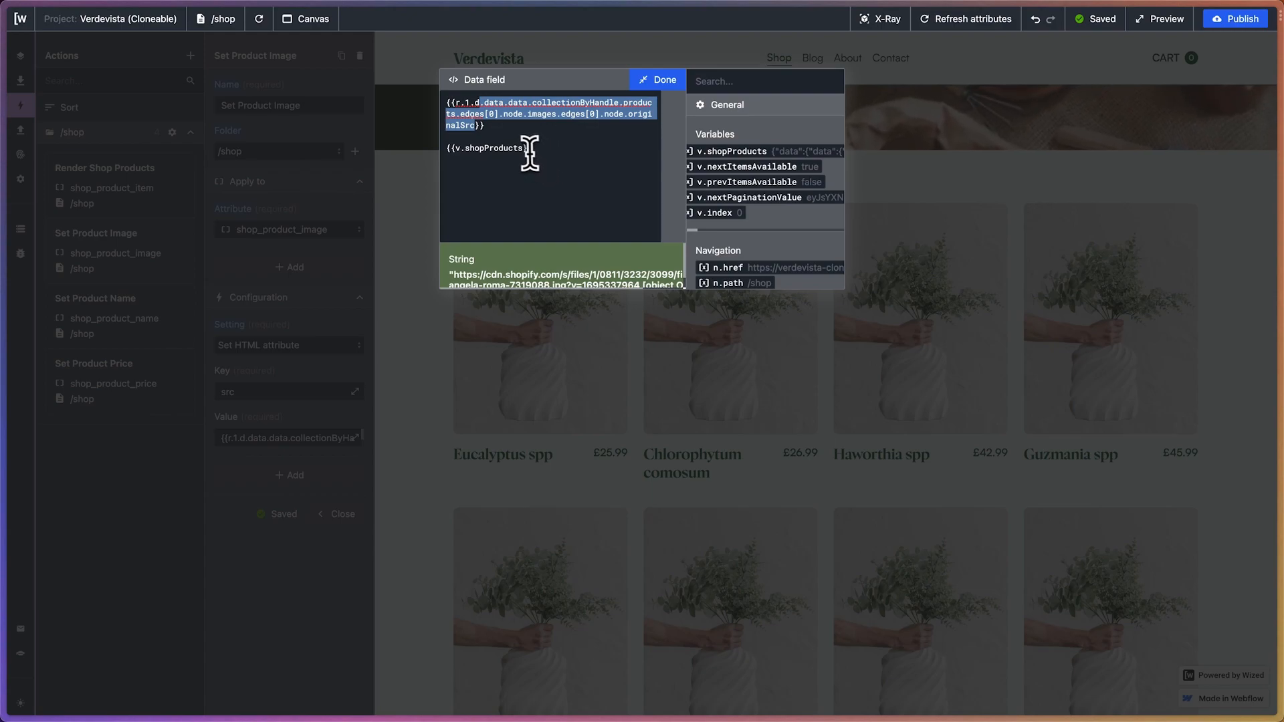
{"action": "left_click", "coordinate": [524, 148]}
{"action": "key", "text": "ctrl+v"}
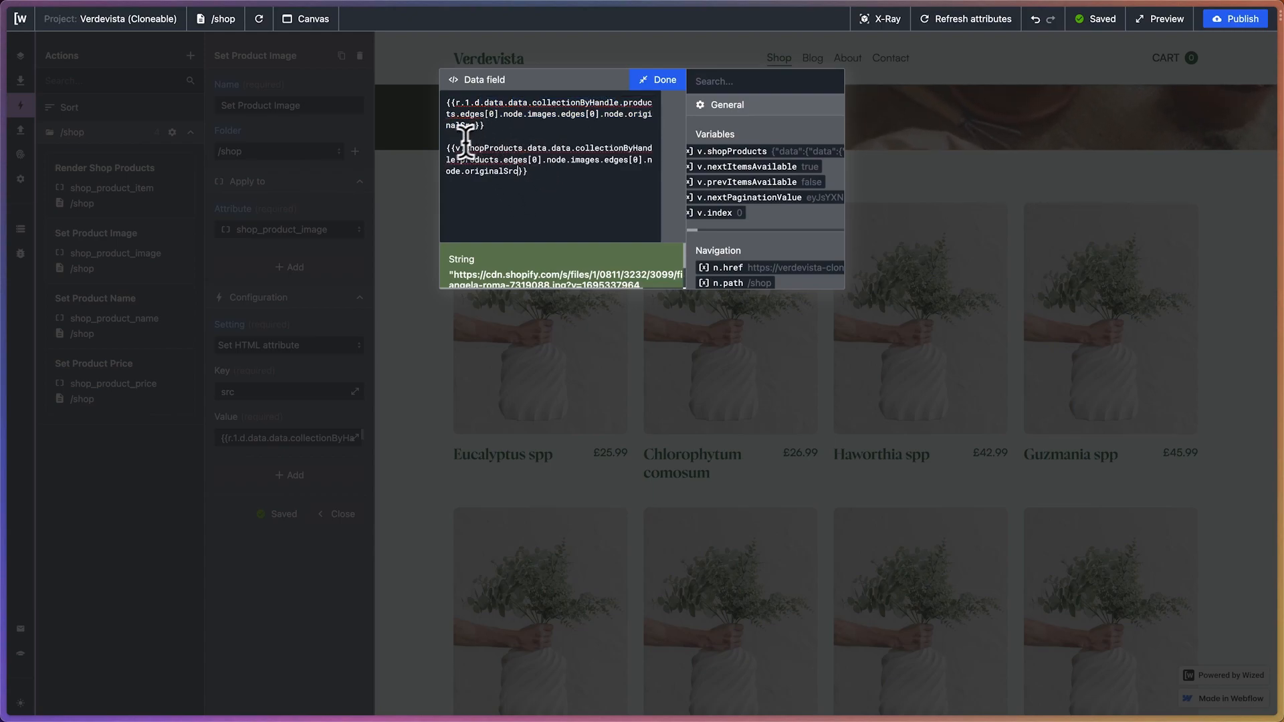
{"action": "left_click_drag", "start_coordinate": [445, 144], "coordinate": [424, 43]}
{"action": "key", "text": "BackSpace"}
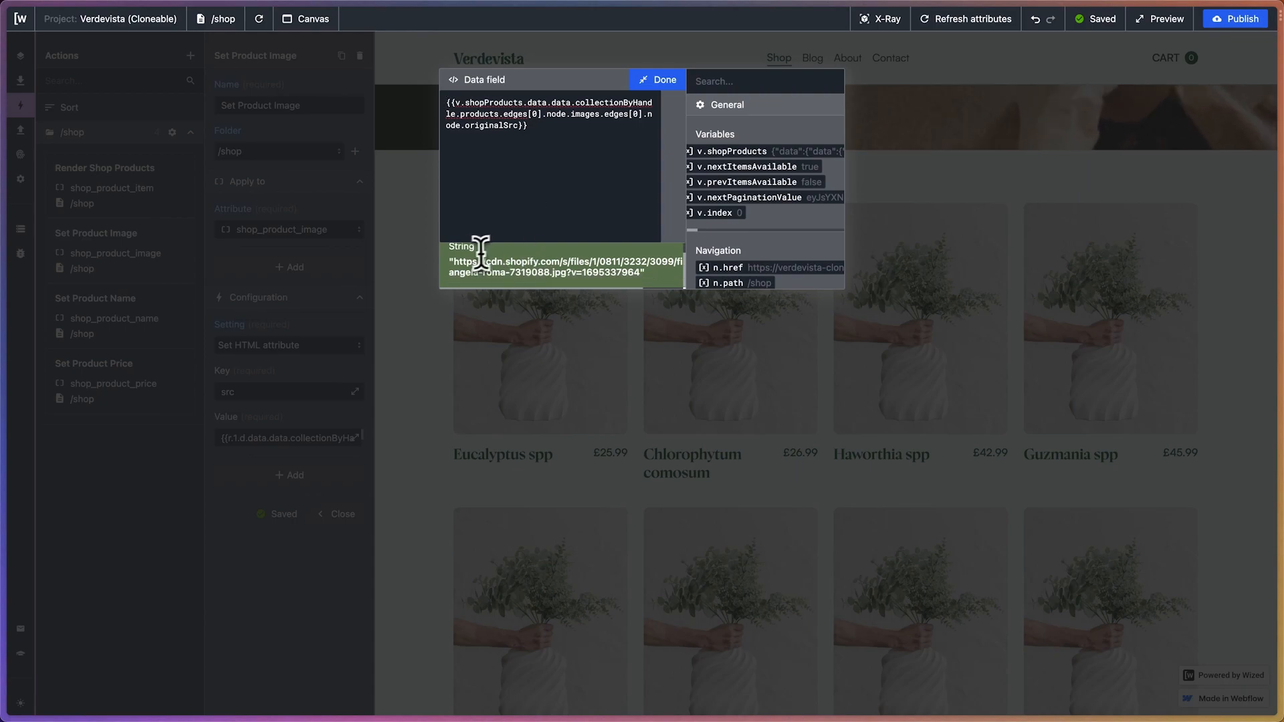
{"action": "left_click_drag", "start_coordinate": [454, 262], "coordinate": [662, 280]}
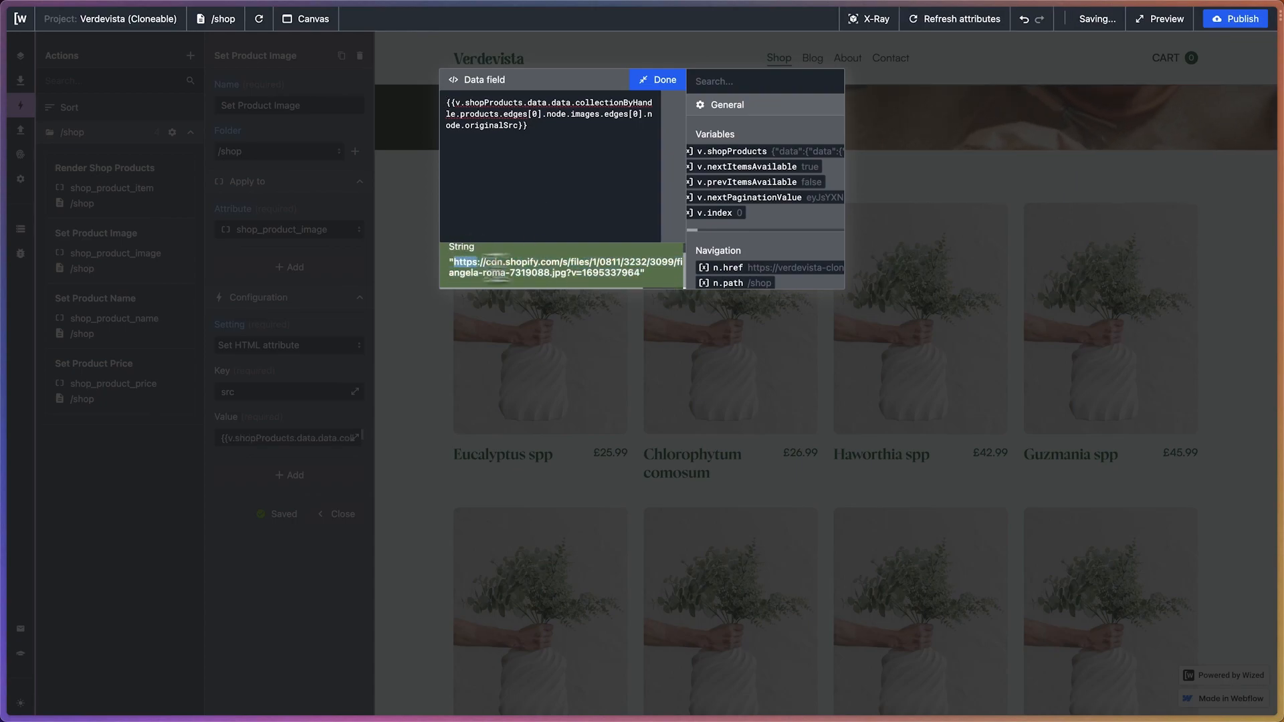
{"action": "left_click", "coordinate": [657, 80]}
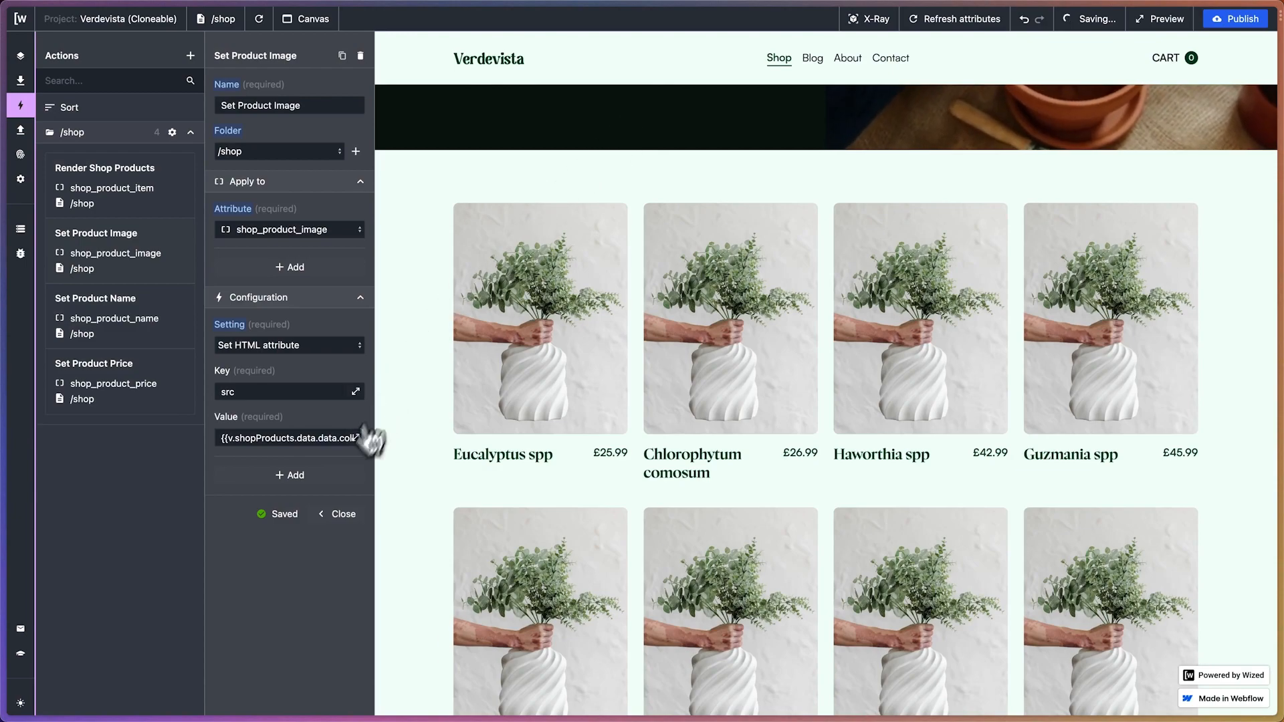
Add a second Set HTML attribute setting to the Set Product Image action with the key srcset
{"action": "left_click", "coordinate": [291, 475]}
{"action": "left_click", "coordinate": [271, 502]}
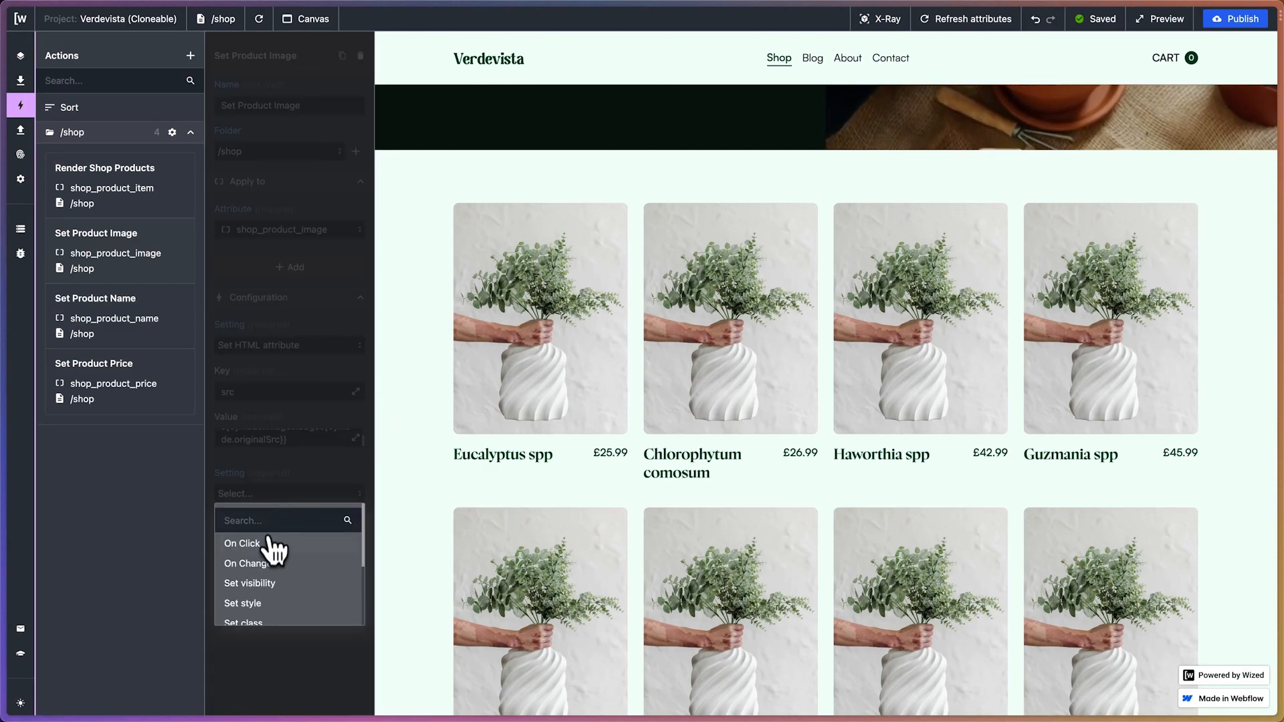
{"action": "scroll", "coordinate": [278, 588], "scroll_direction": "down", "scroll_amount": 3}
{"action": "left_click", "coordinate": [294, 616]}
{"action": "left_click", "coordinate": [251, 541]}
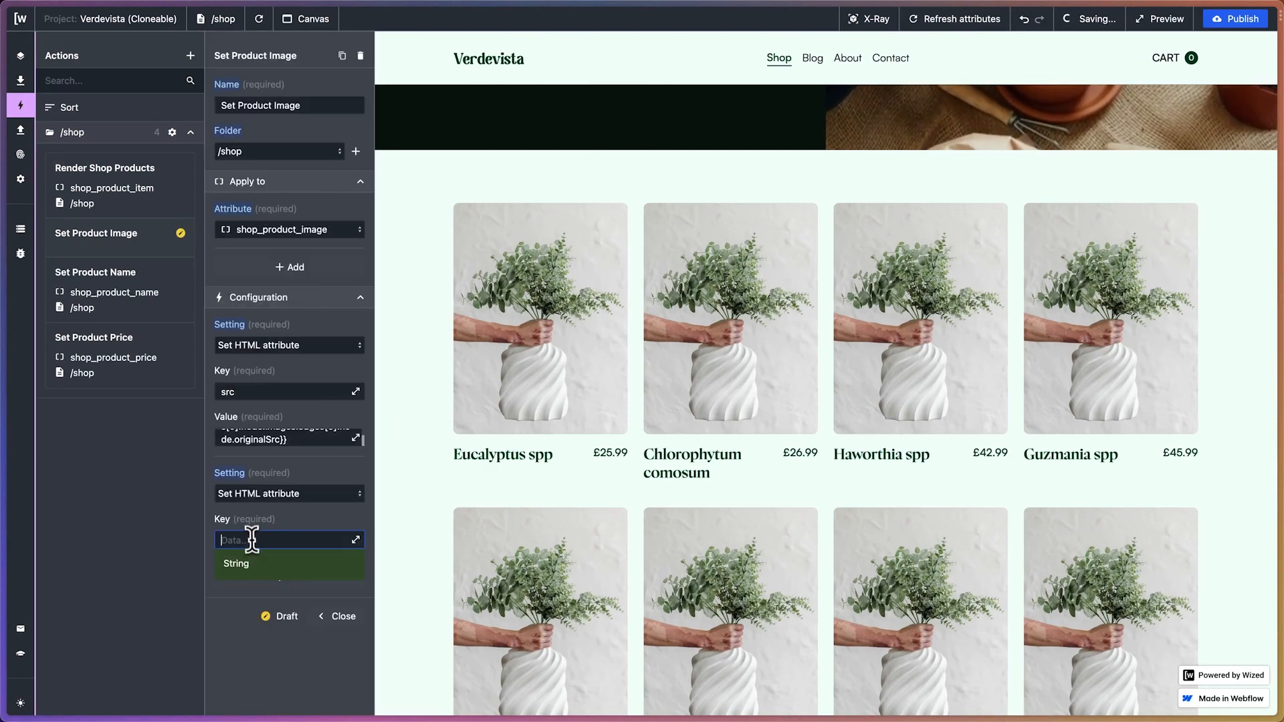
{"action": "key", "text": "Return"}
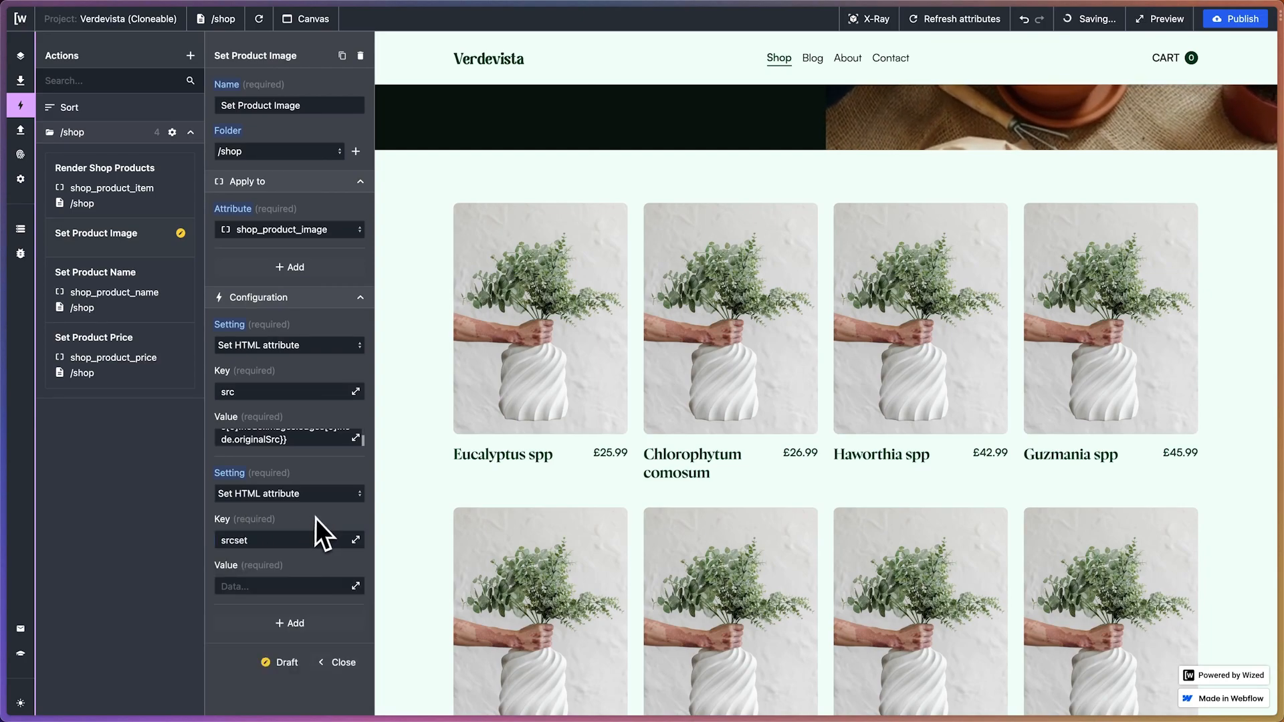
Copy the src value expression into the srcset value, and reload the shop page to check the product images
{"action": "left_click", "coordinate": [355, 439]}
{"action": "left_click_drag", "start_coordinate": [530, 125], "coordinate": [403, 92]}
{"action": "left_click", "coordinate": [658, 80]}
{"action": "left_click", "coordinate": [237, 591]}
{"action": "key", "text": "ctrl+v"}
{"action": "key", "text": "Return"}
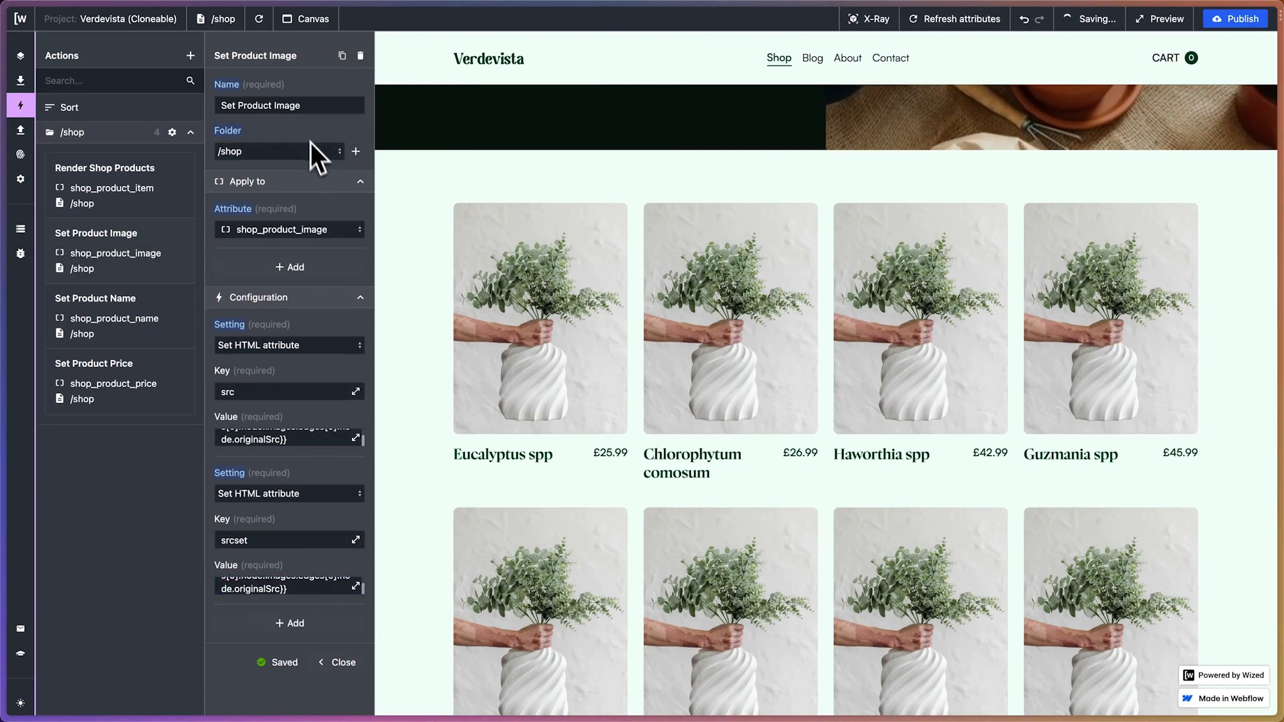
{"action": "left_click", "coordinate": [260, 20]}
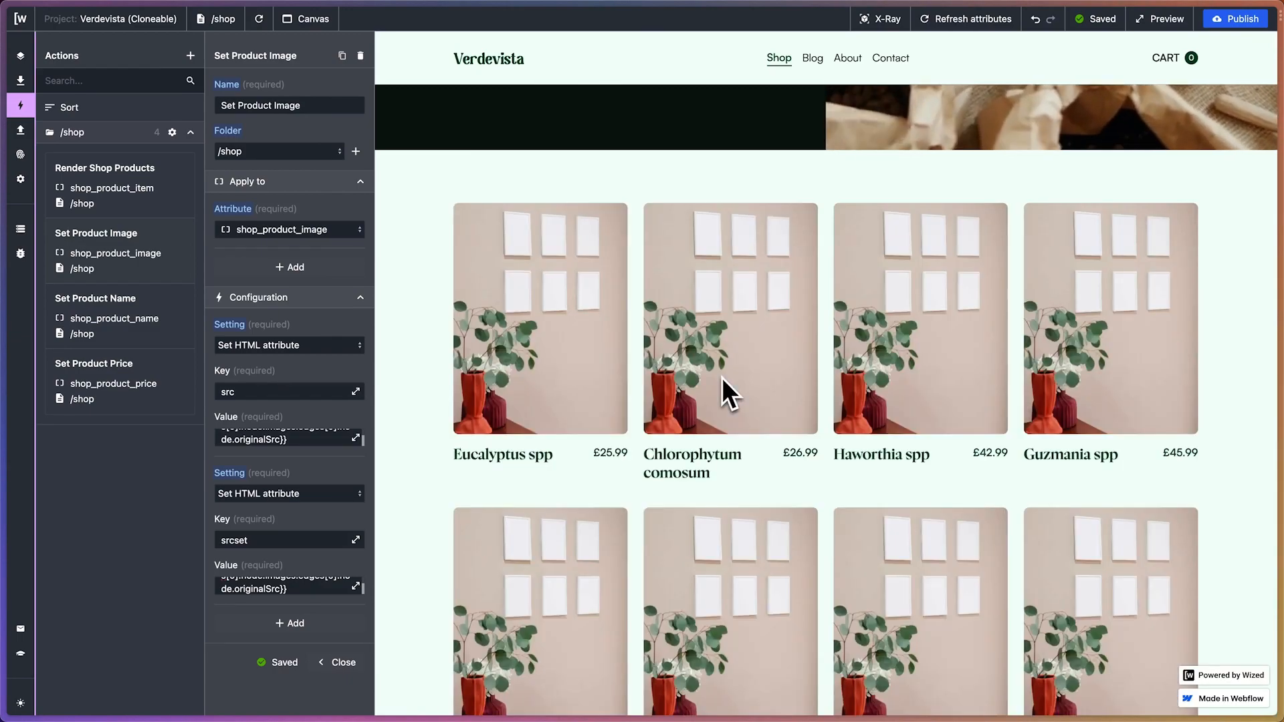
{"action": "scroll", "coordinate": [722, 393], "scroll_direction": "down", "scroll_amount": 3}
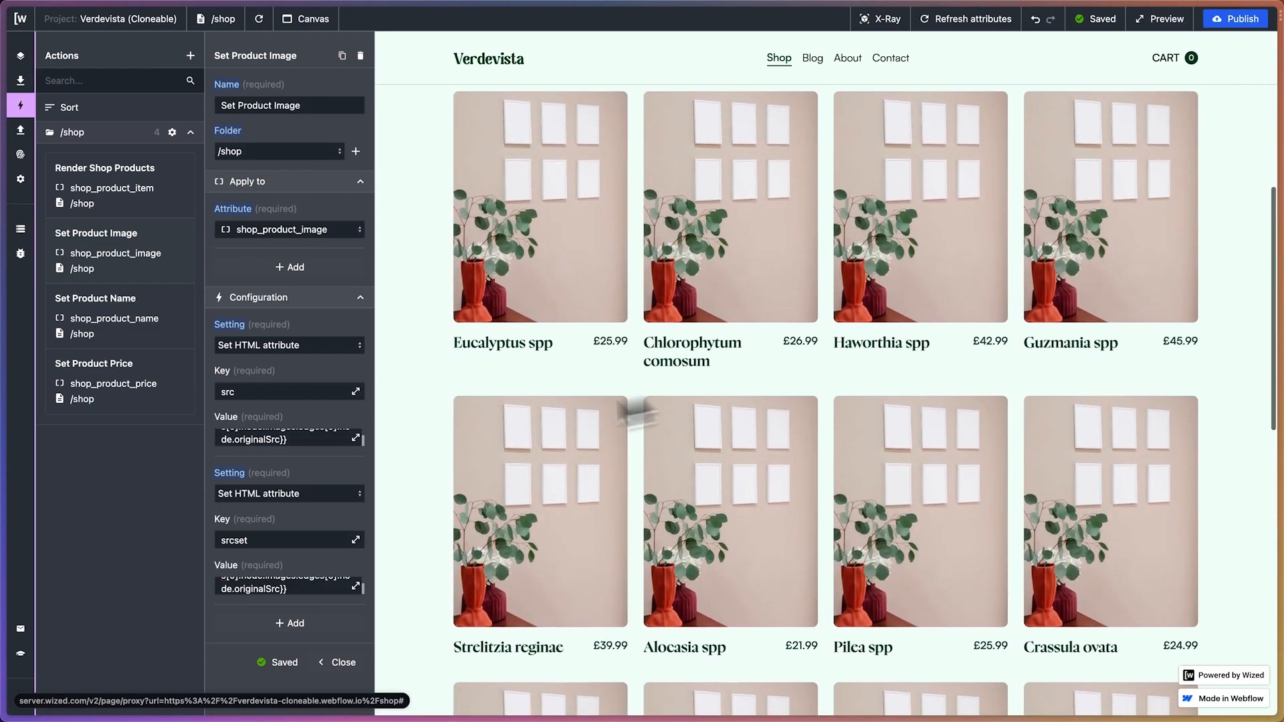
Replace the product edge index 0 with v.index in the srcset value, and reload the shop page to check the images
{"action": "left_click", "coordinate": [355, 586]}
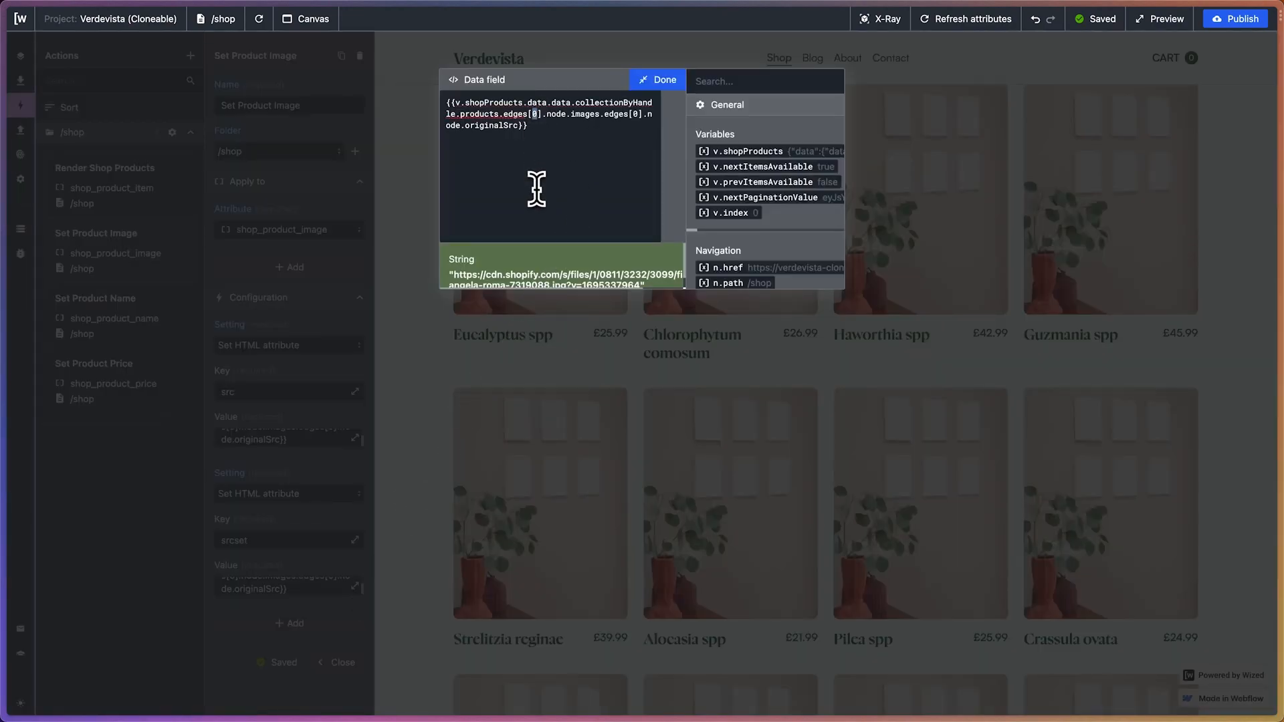
{"action": "type", "text": "v.index"}
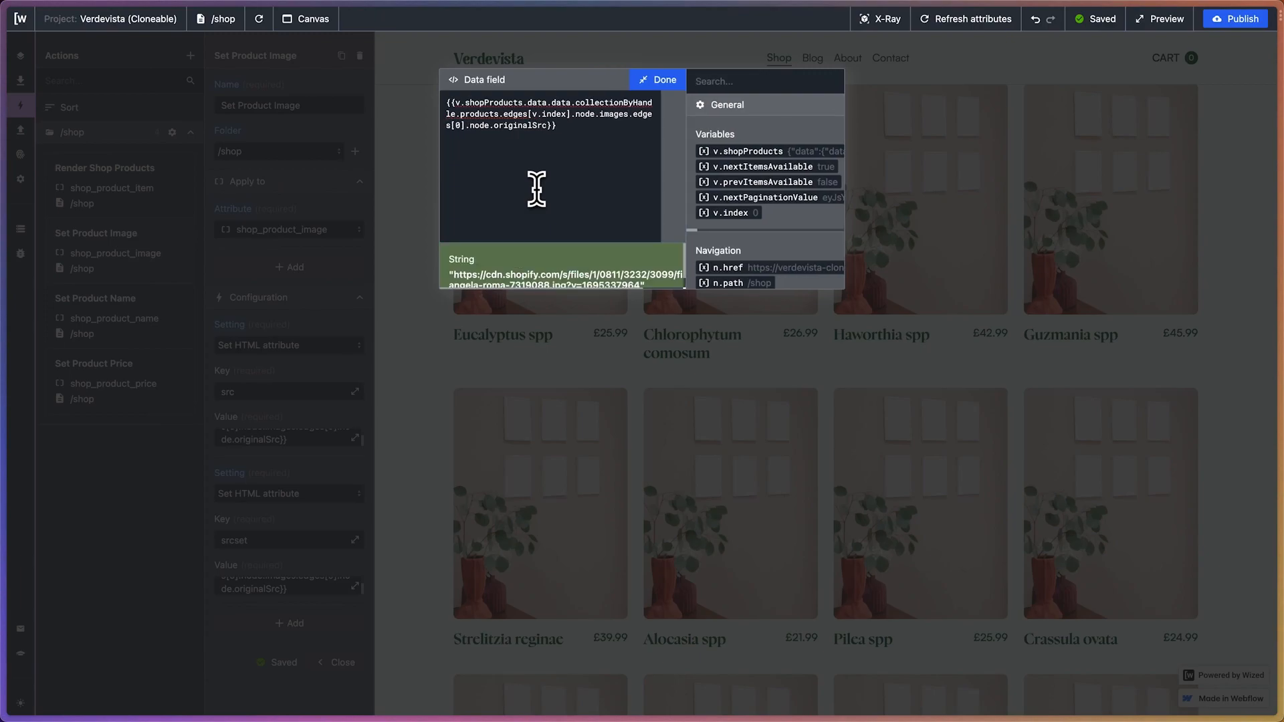
{"action": "left_click", "coordinate": [657, 79]}
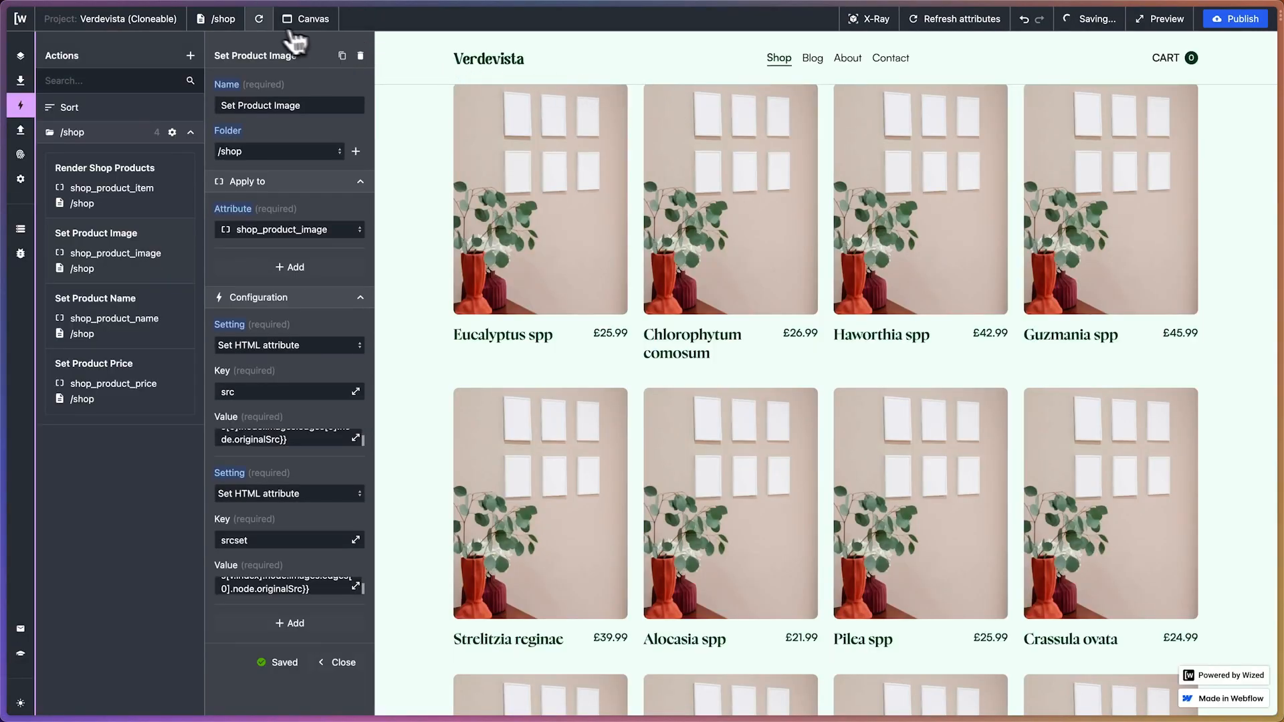
{"action": "left_click", "coordinate": [259, 18]}
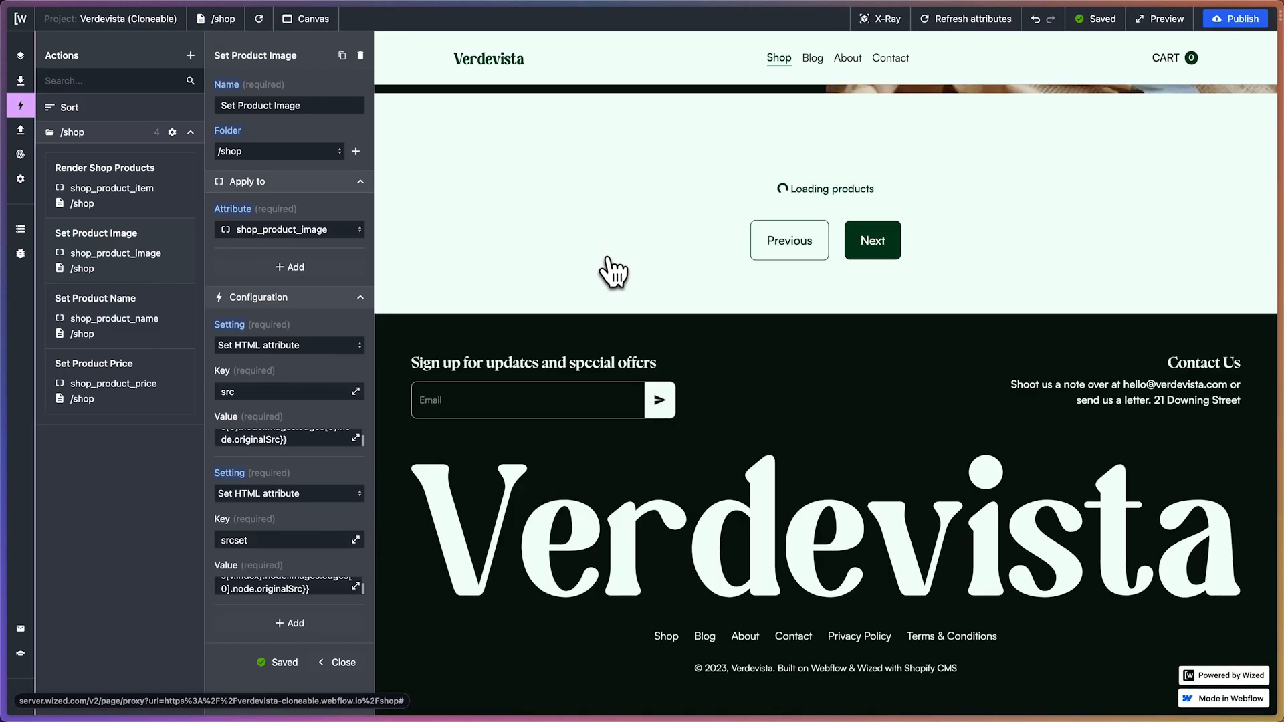
{"action": "scroll", "coordinate": [612, 271], "scroll_direction": "down", "scroll_amount": 8}
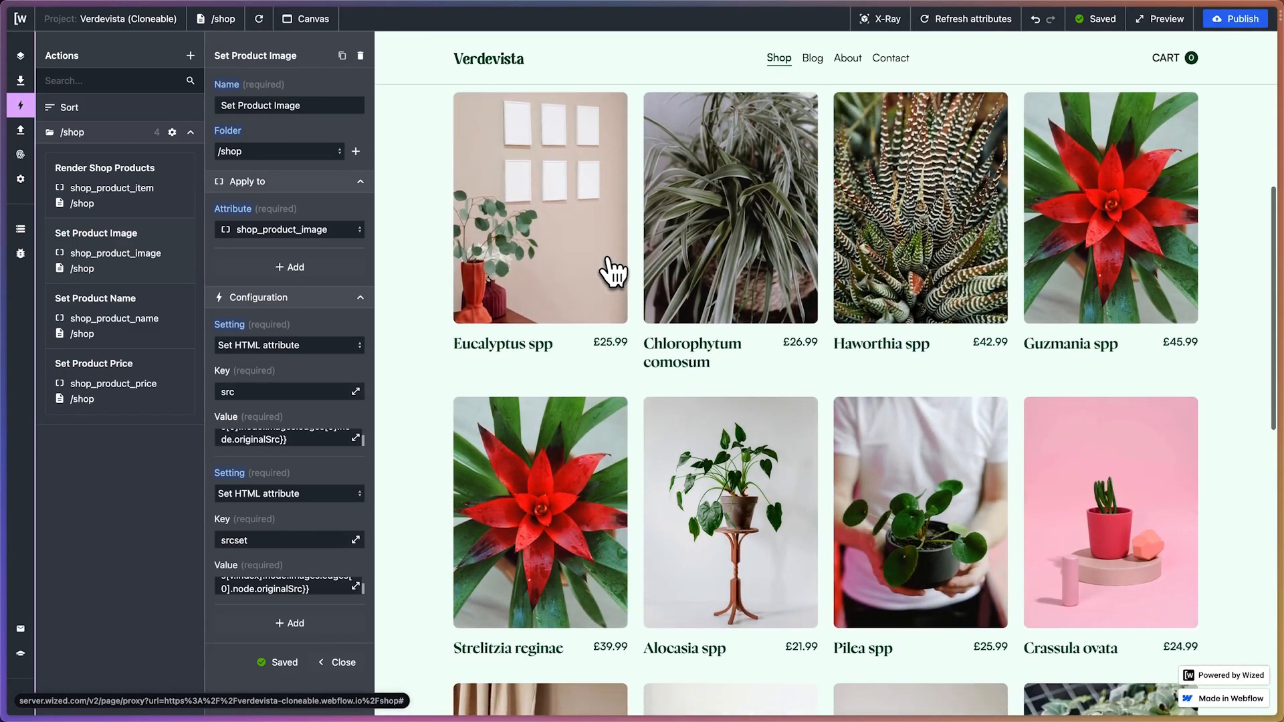
{"action": "scroll", "coordinate": [613, 271], "scroll_direction": "up", "scroll_amount": 10}
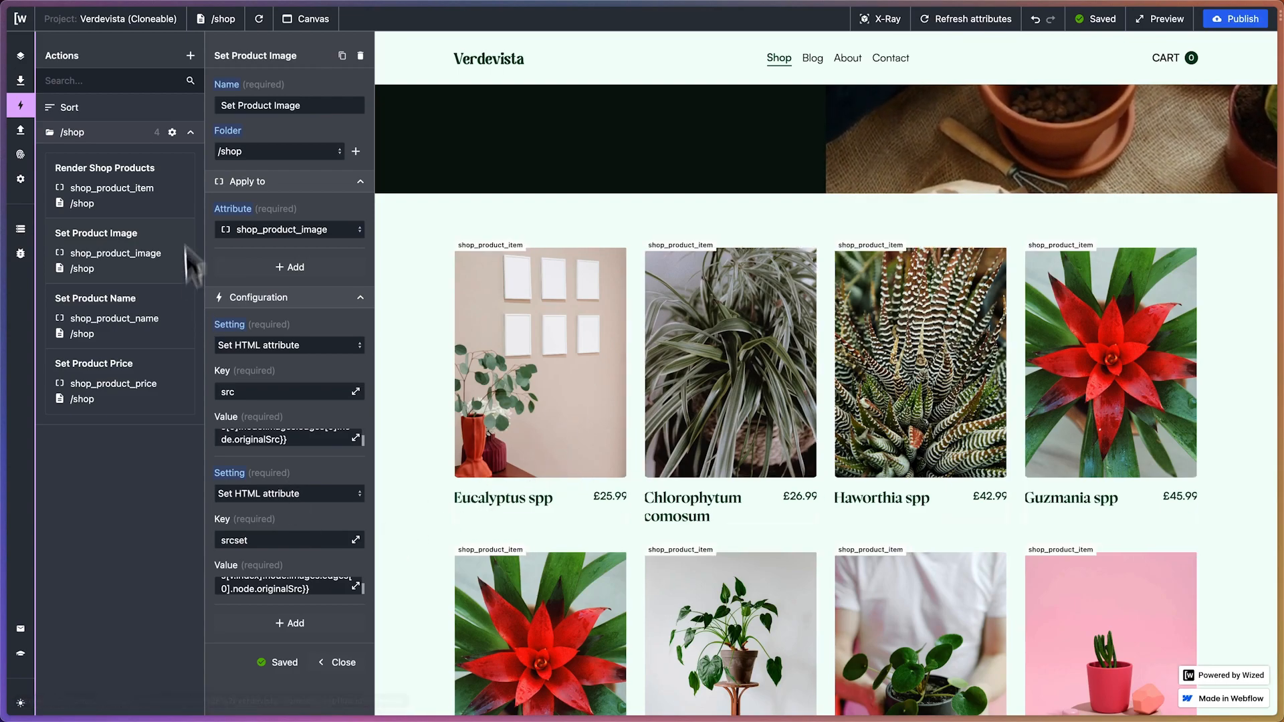
Duplicate the Set Product Image action as Set Product Link and apply the copy to the shop_product_link attribute
{"action": "left_click", "coordinate": [341, 56]}
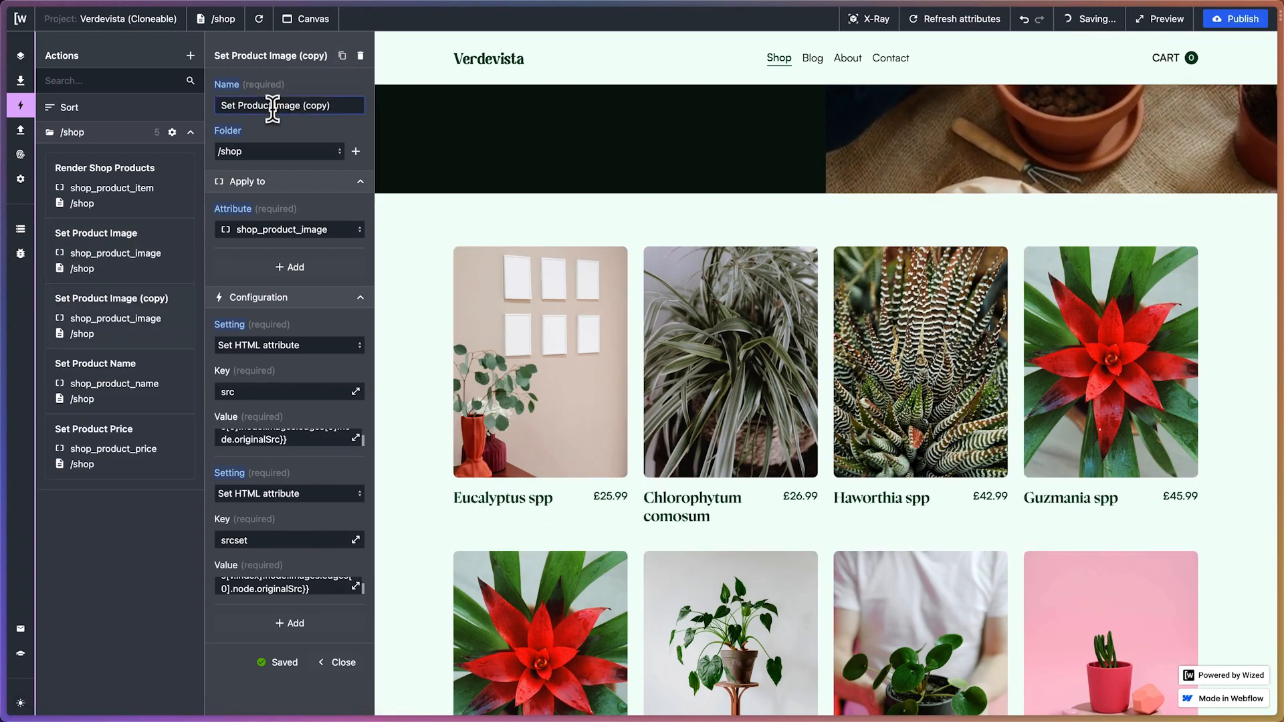
{"action": "left_click_drag", "start_coordinate": [273, 105], "coordinate": [325, 107]}
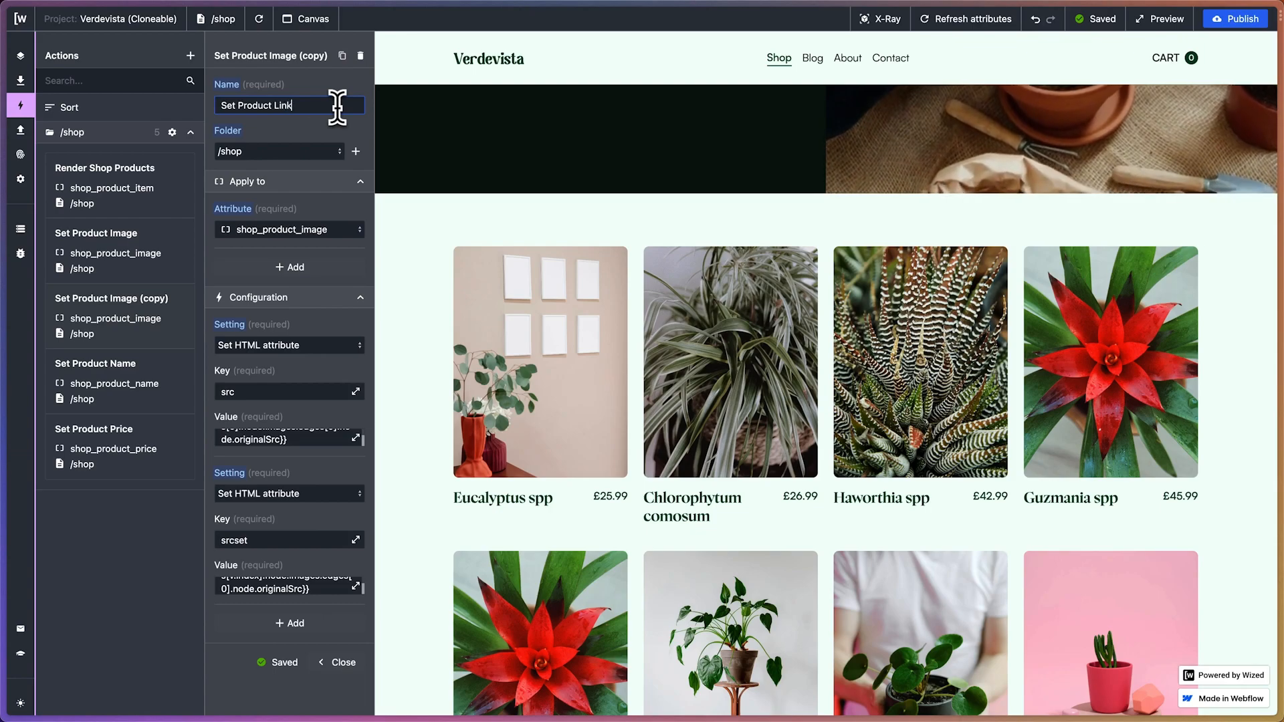
{"action": "left_click", "coordinate": [291, 230]}
{"action": "type", "text": "shop"}
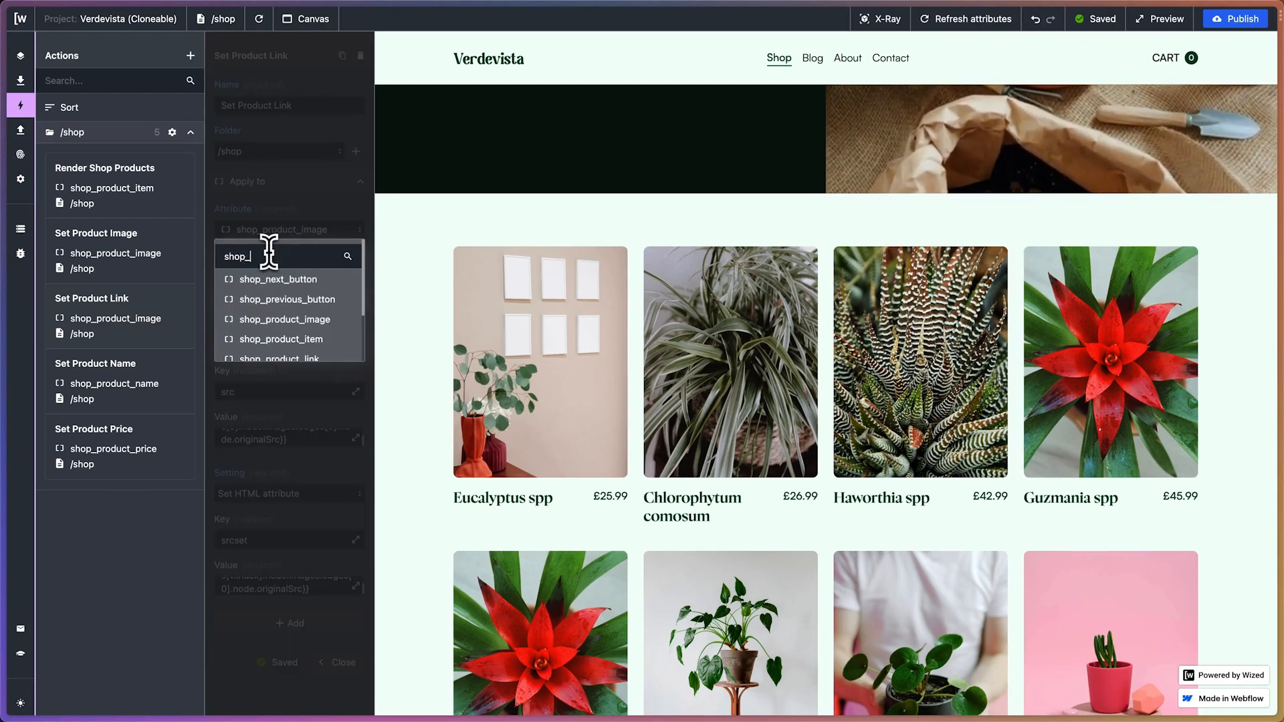
{"action": "type", "text": "_product_l"}
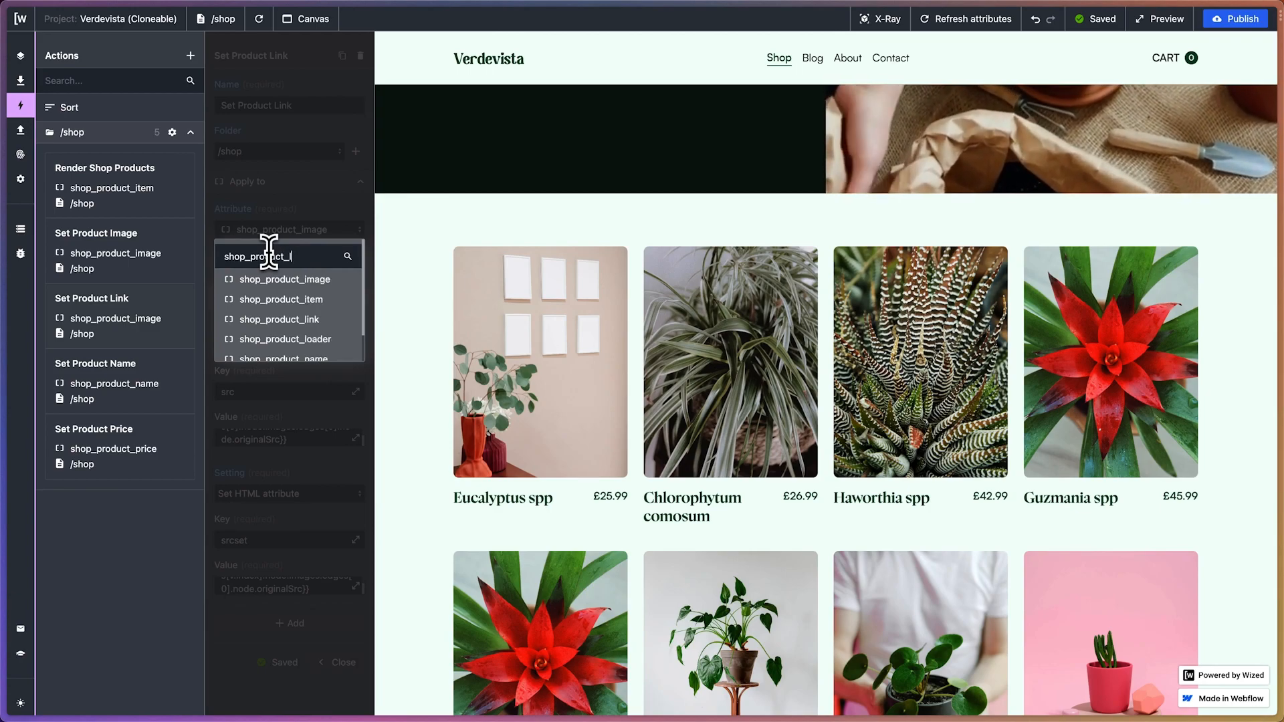
{"action": "type", "text": "i"}
{"action": "left_click", "coordinate": [278, 279]}
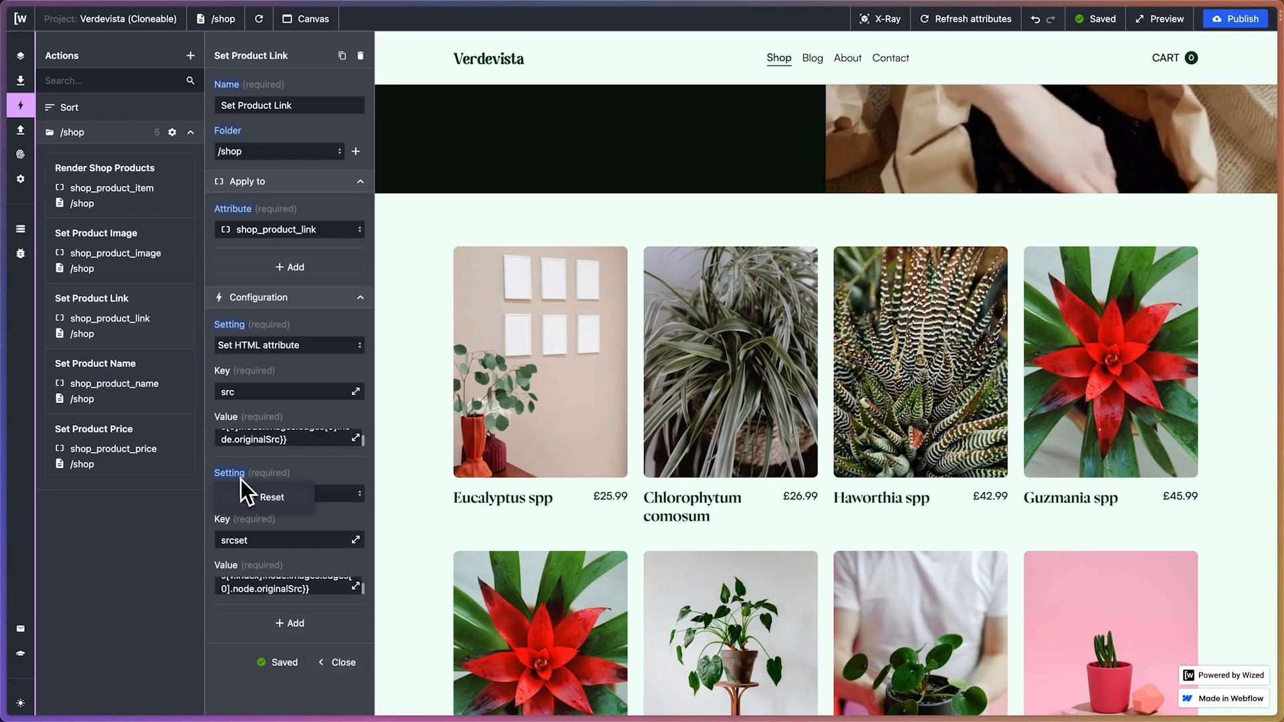
Remove the srcset setting from the Set Product Link action and change the remaining HTML attribute's key to href
{"action": "left_click", "coordinate": [268, 498]}
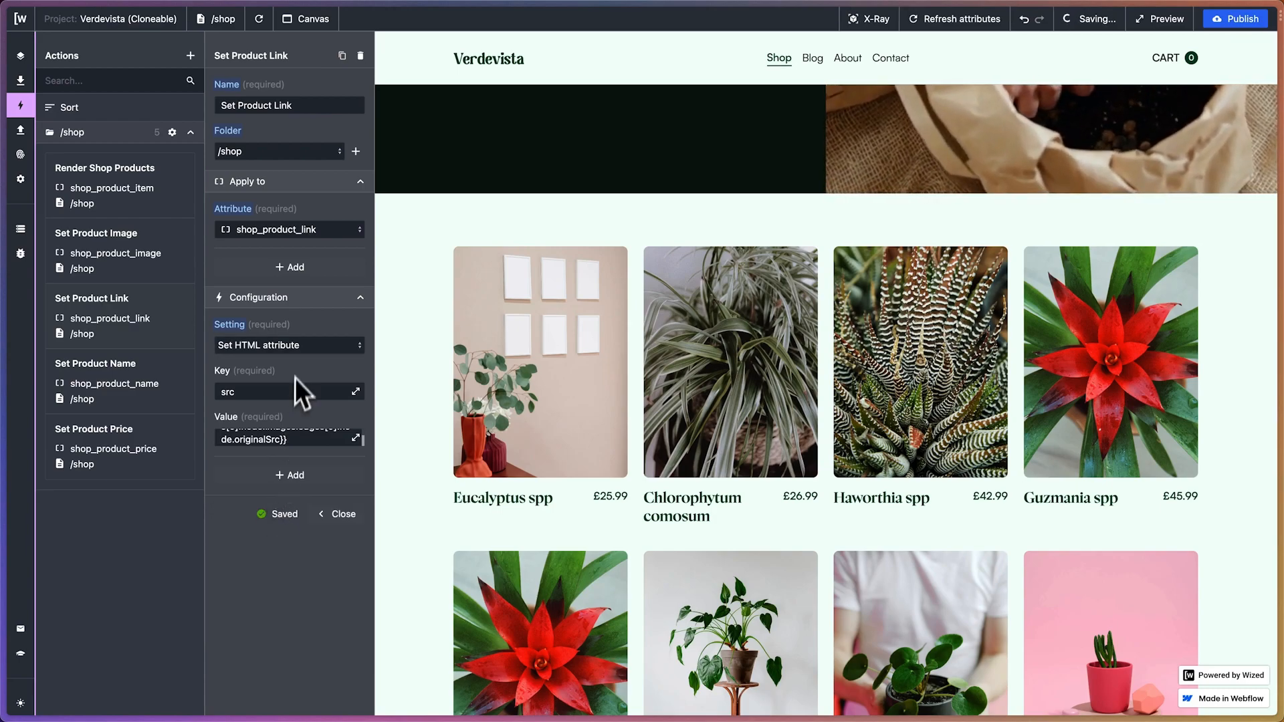
{"action": "left_click", "coordinate": [286, 345]}
{"action": "scroll", "coordinate": [330, 464], "scroll_direction": "down", "scroll_amount": 3}
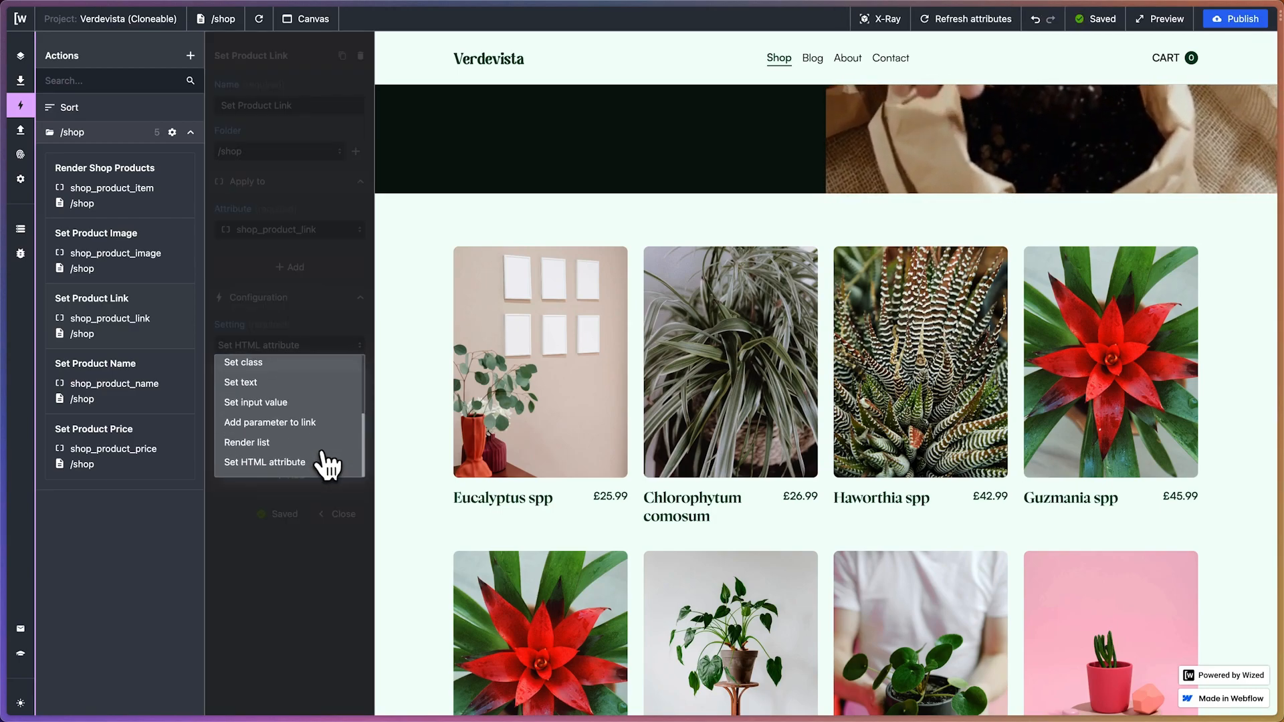
{"action": "left_click", "coordinate": [278, 345]}
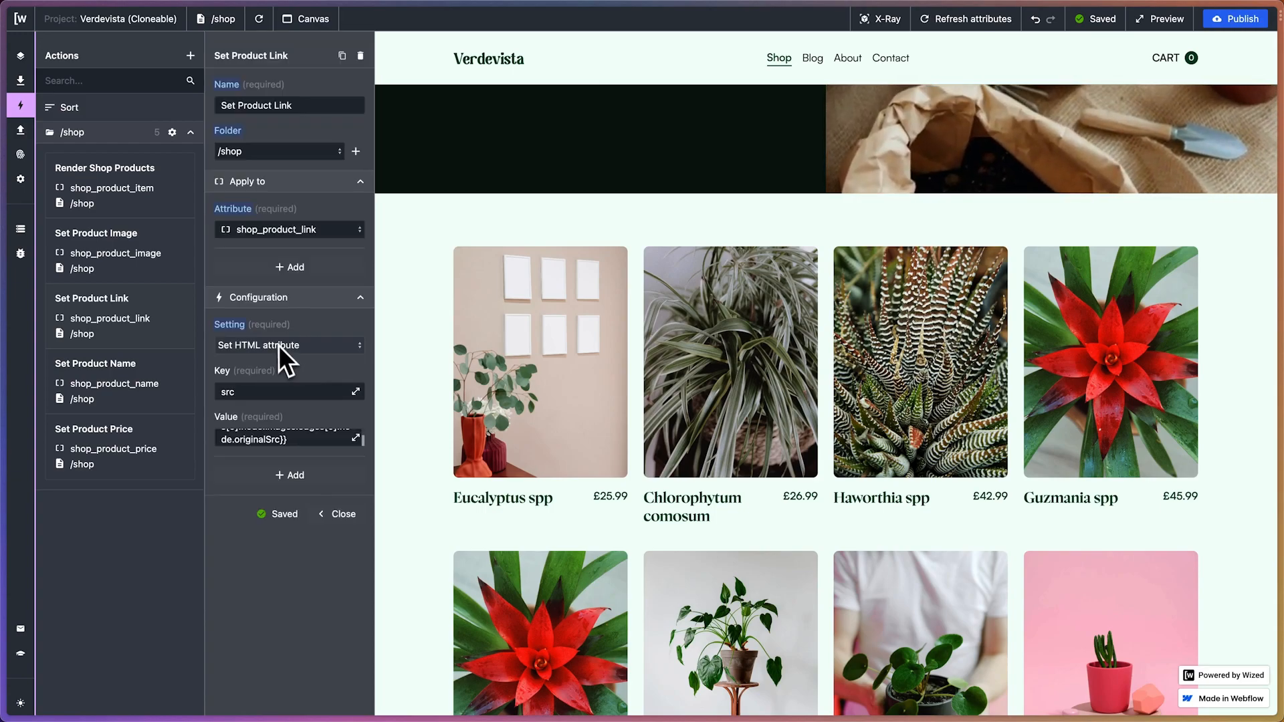
{"action": "left_click", "coordinate": [253, 391]}
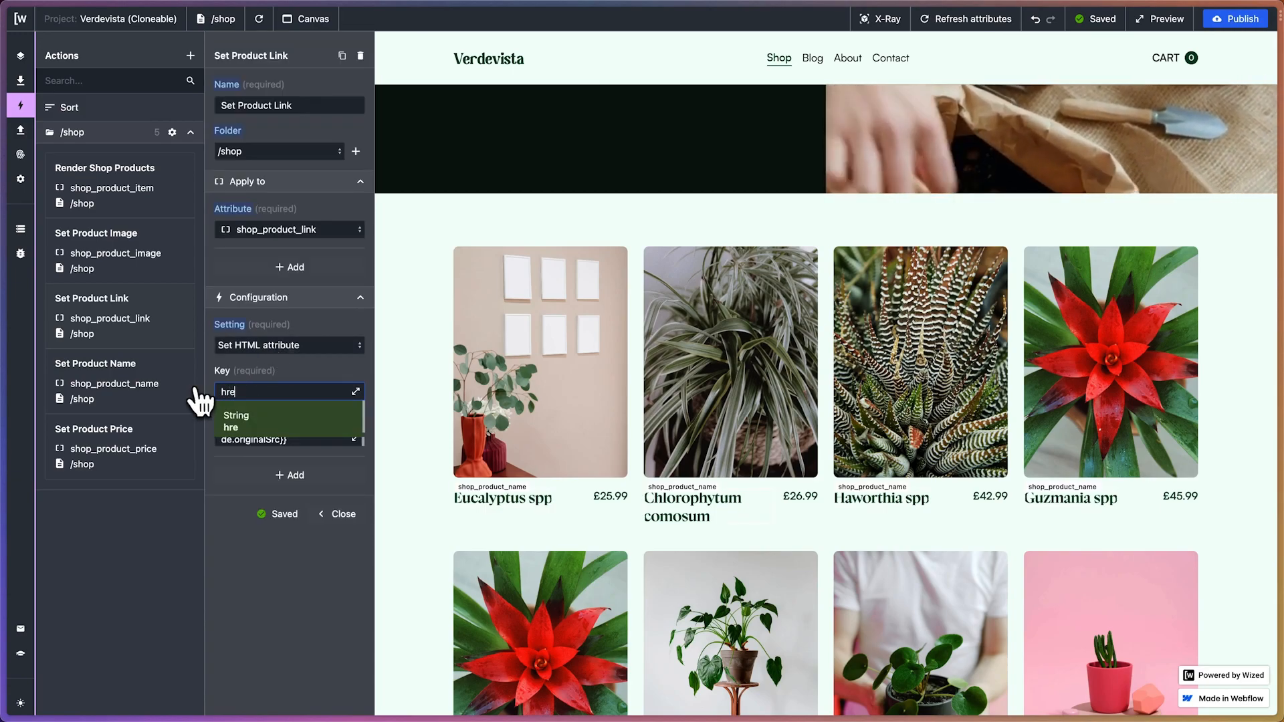
{"action": "left_click", "coordinate": [319, 373]}
Clear the image source expression from the href value of the Set Product Link action
{"action": "left_click", "coordinate": [355, 439]}
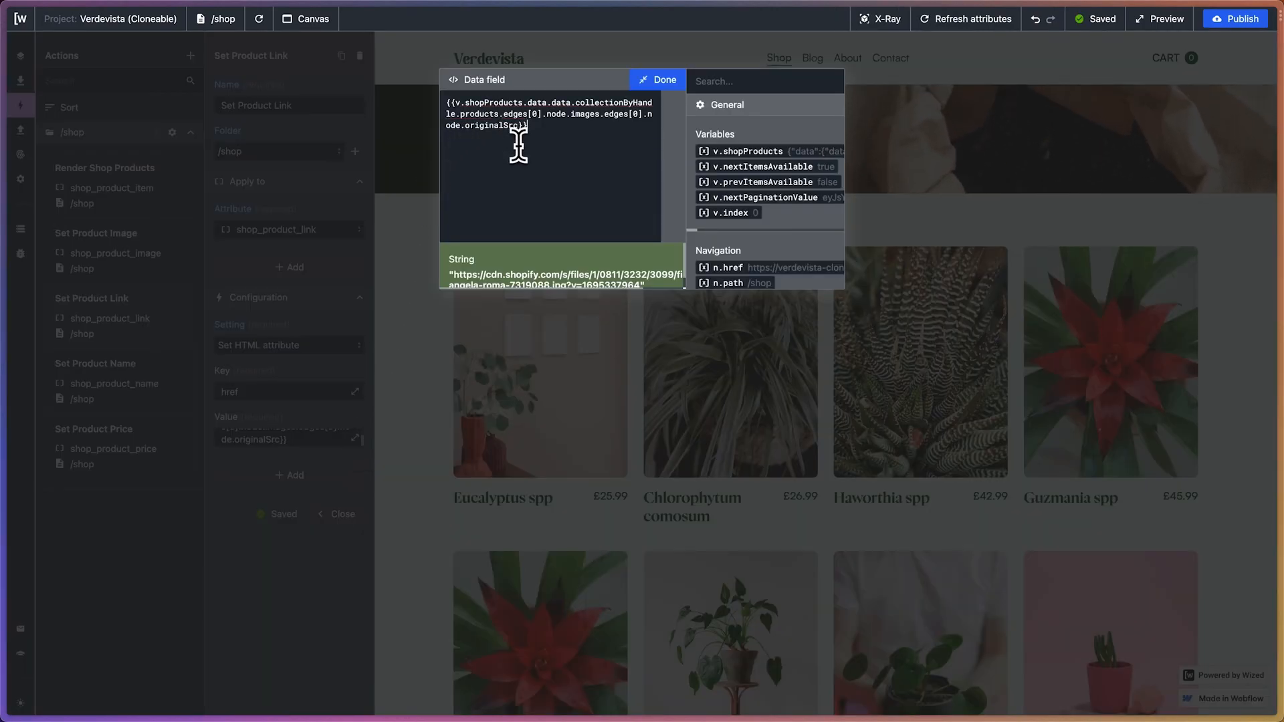
{"action": "key", "text": "super+a"}
{"action": "key", "text": "BackSpace"}
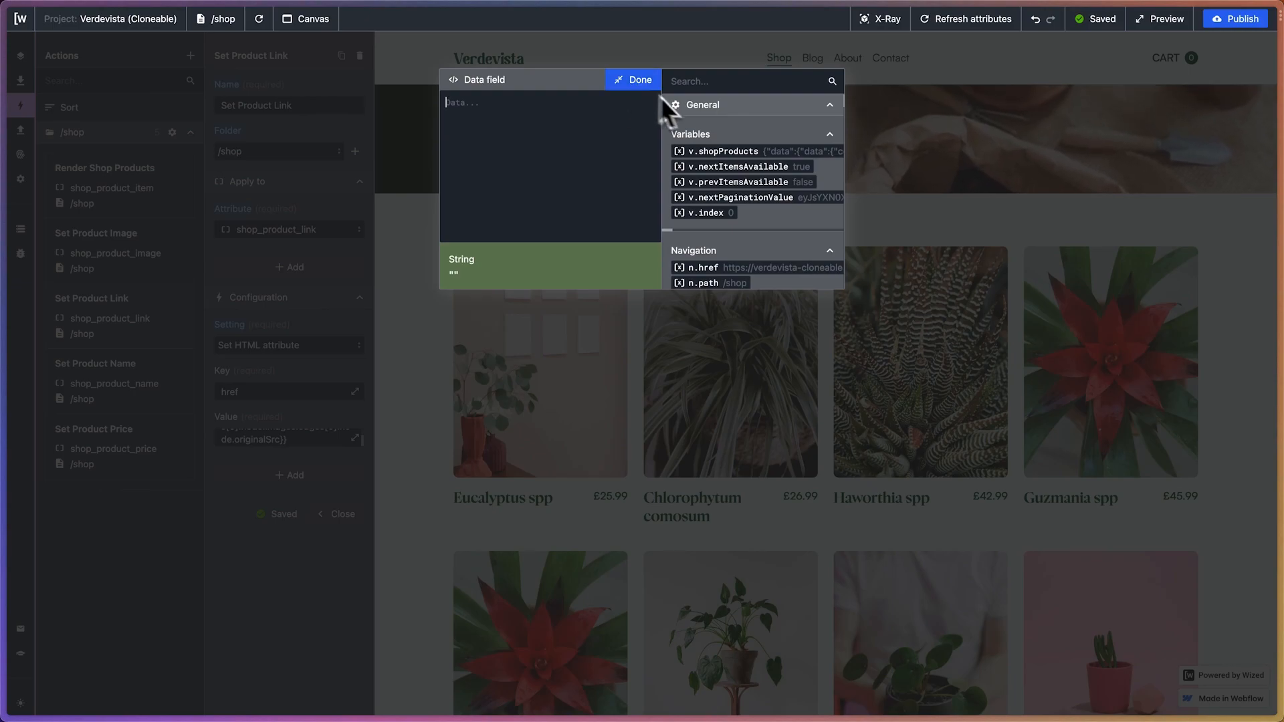
{"action": "left_click", "coordinate": [636, 84]}
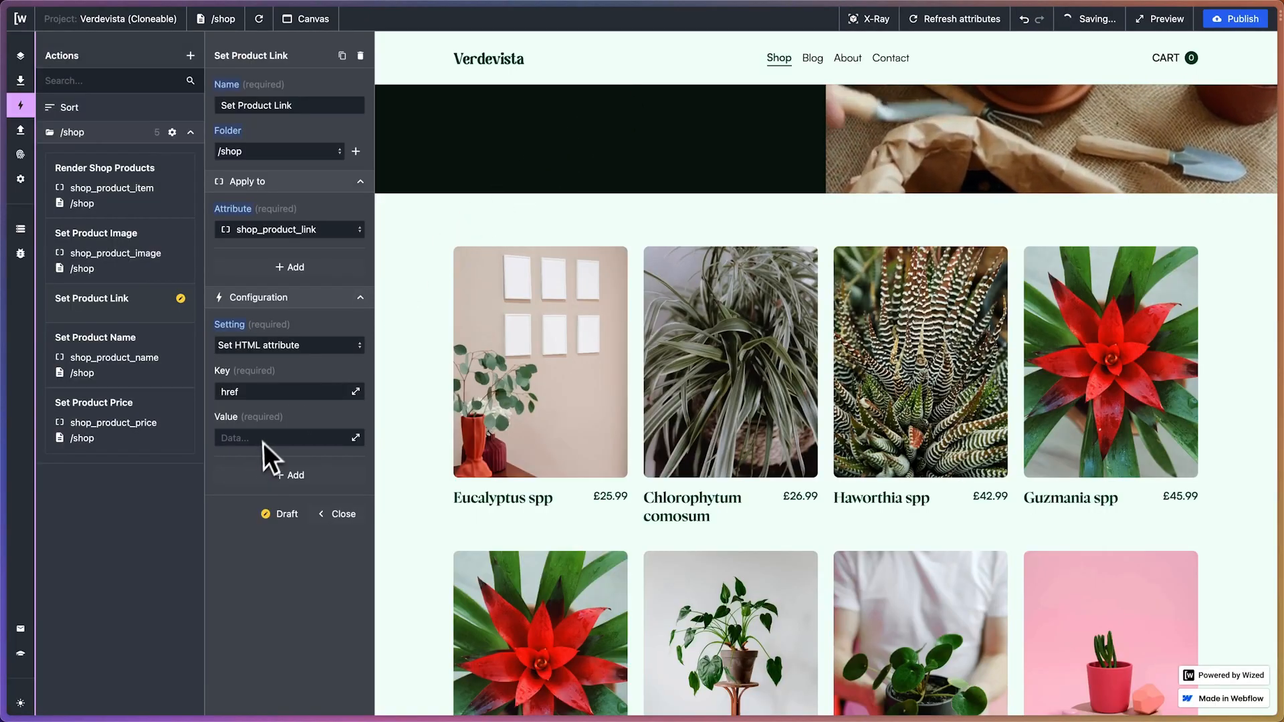
Create a new data store variable named siteUrl
{"action": "left_click", "coordinate": [21, 254]}
{"action": "left_click", "coordinate": [20, 229]}
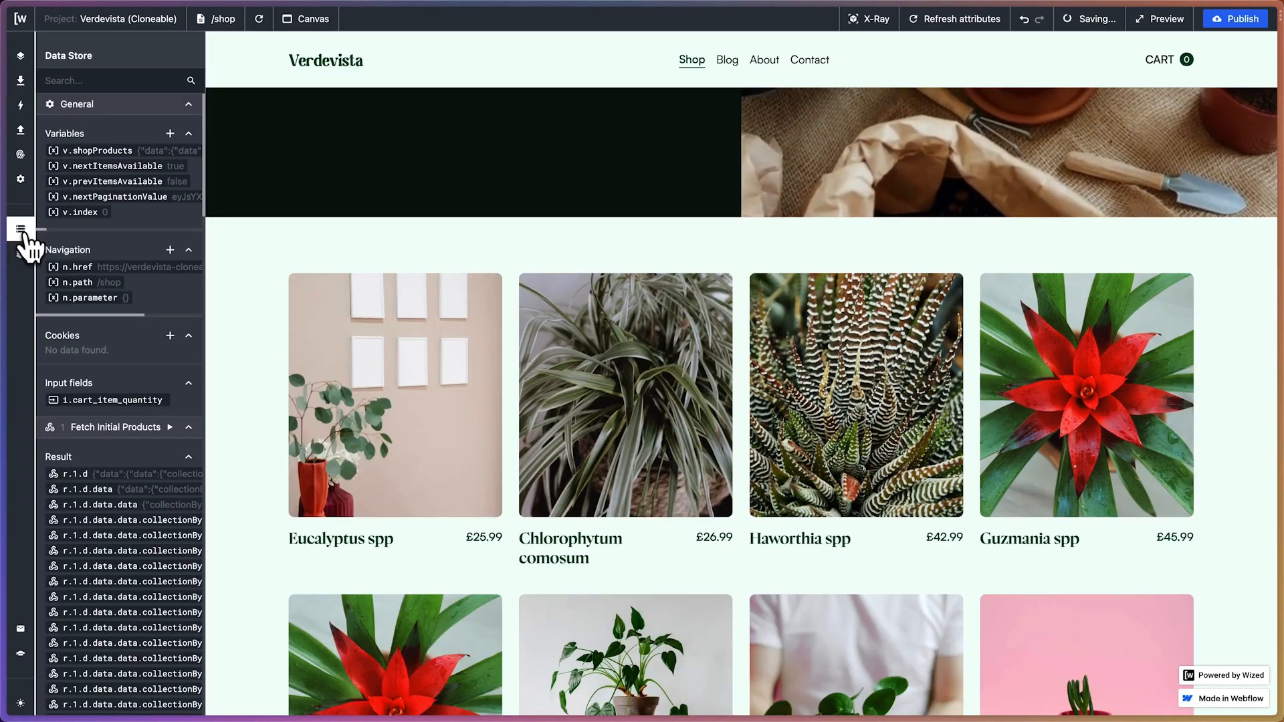
{"action": "left_click", "coordinate": [170, 134]}
{"action": "left_click", "coordinate": [252, 107]}
{"action": "type", "text": "site"}
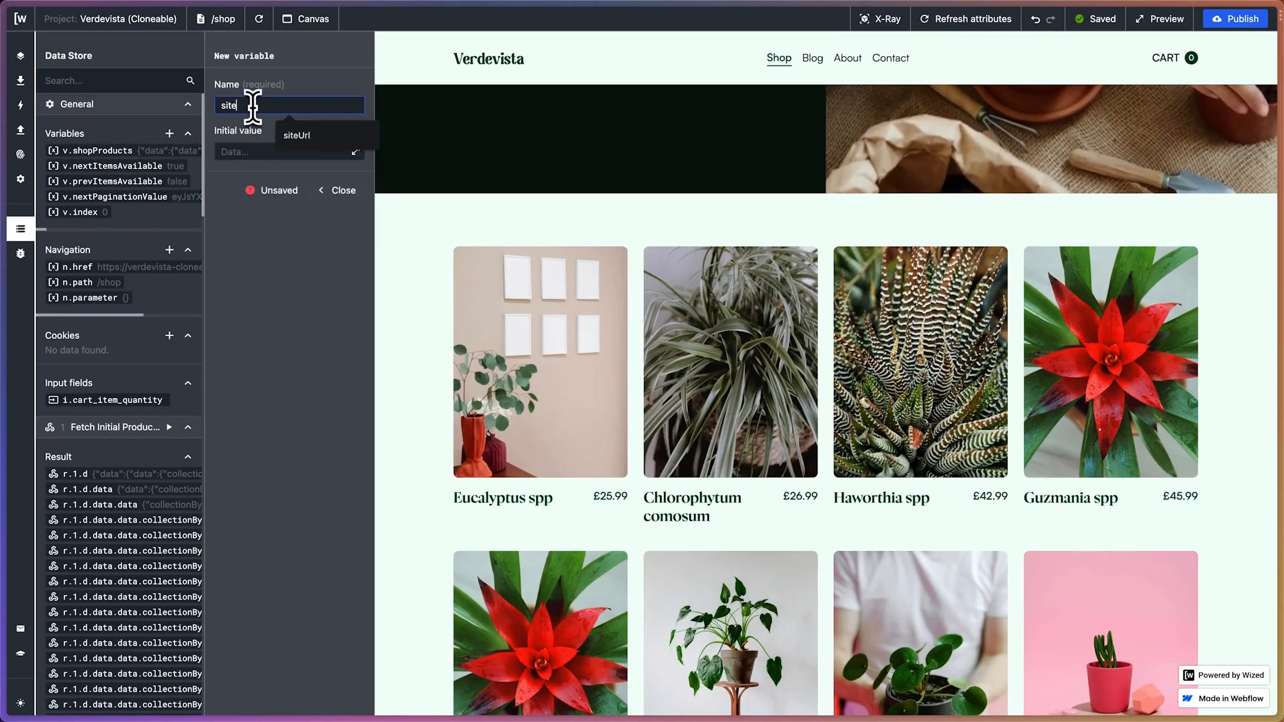
{"action": "type", "text": "Ur"}
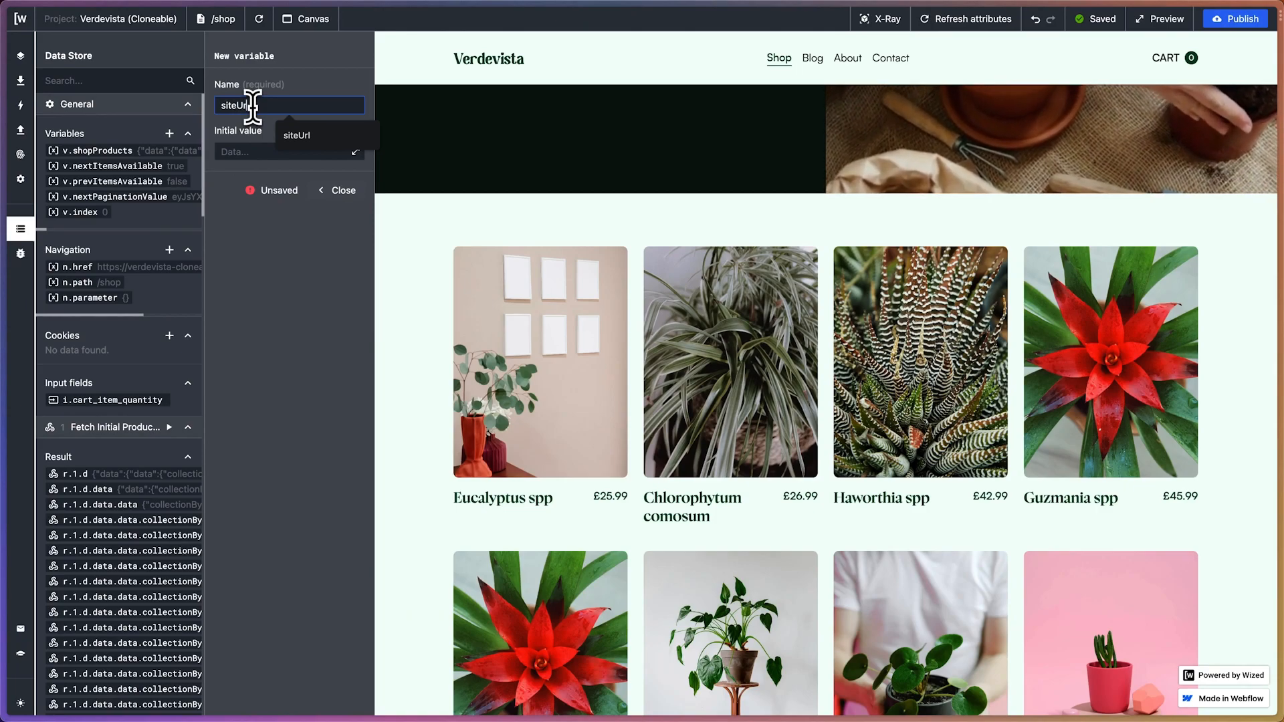
{"action": "type", "text": "l"}
{"action": "key", "text": "Return"}
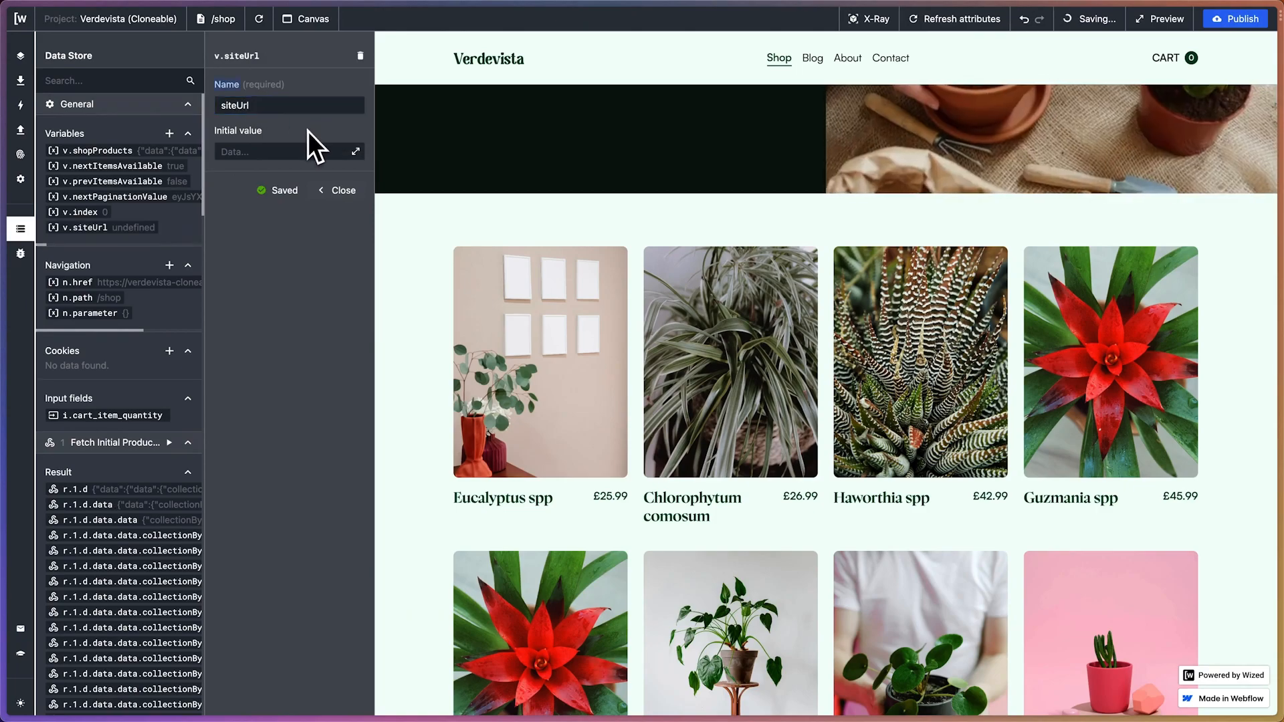
Switch to the Webflow project, open its published staging site, and copy the shop page's URL
{"action": "left_click", "coordinate": [250, 154]}
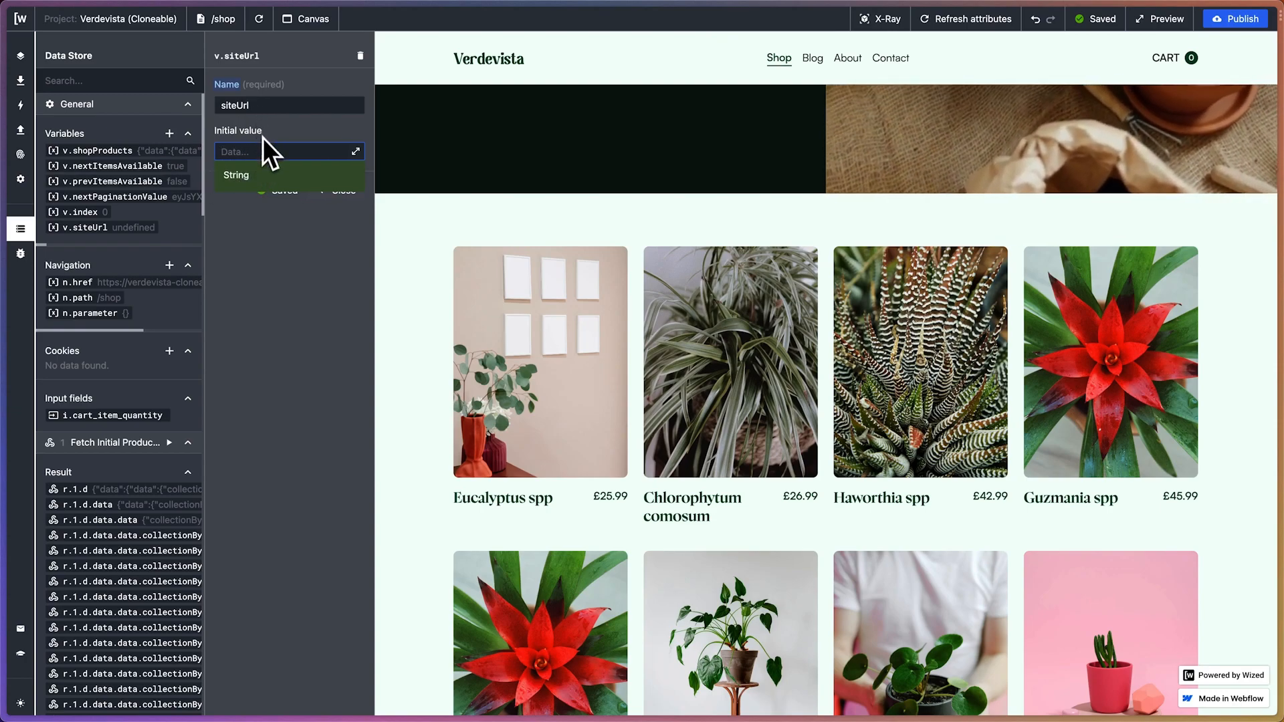
{"action": "mouse_move", "coordinate": [3, 224]}
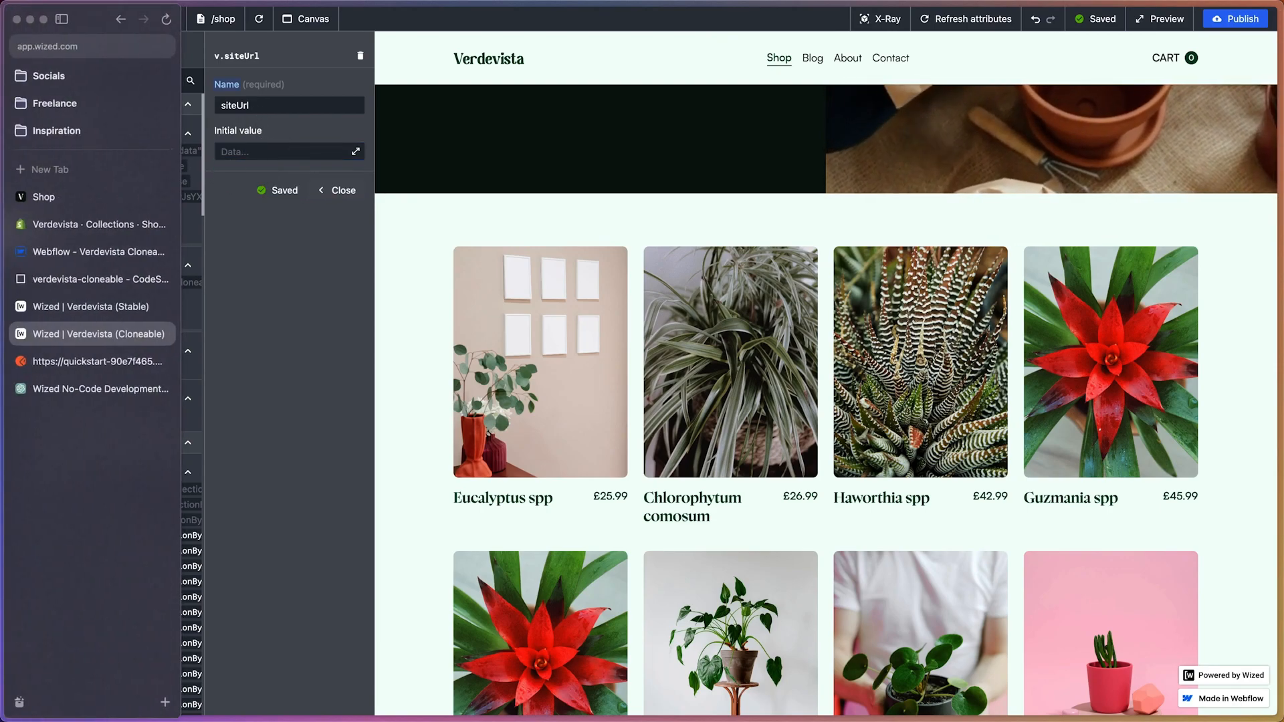
{"action": "left_click", "coordinate": [50, 251]}
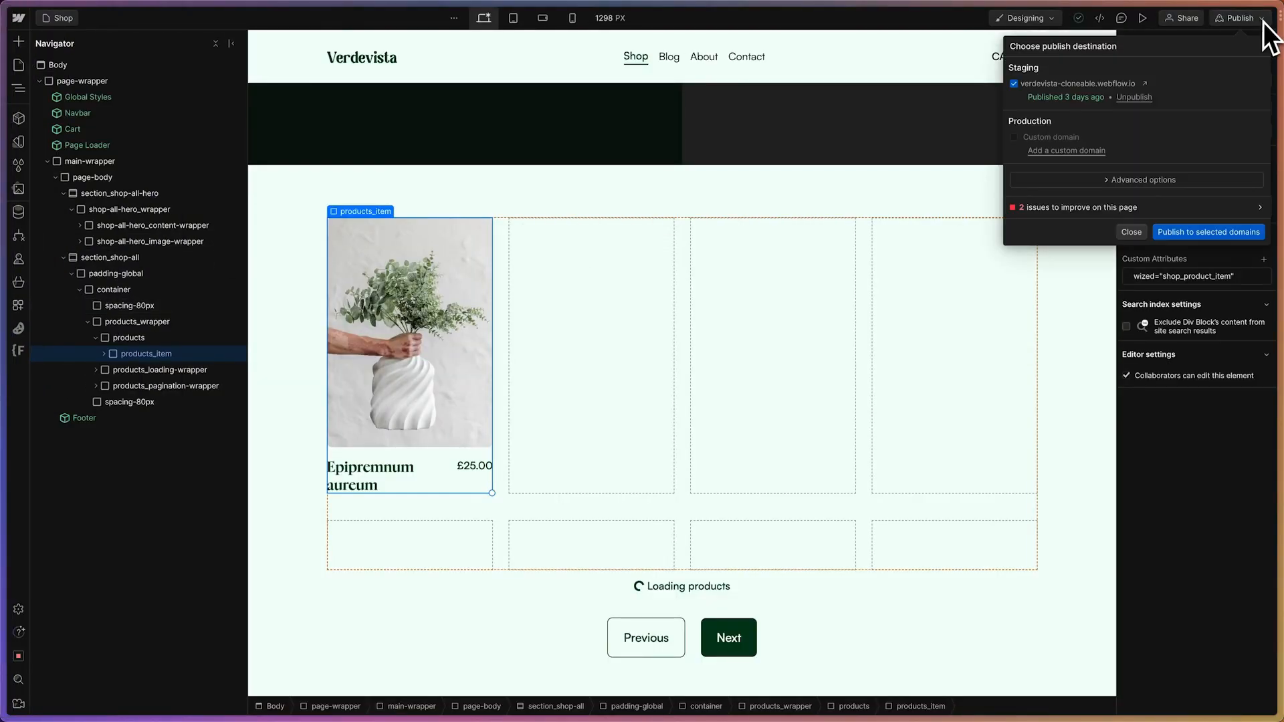
{"action": "left_click", "coordinate": [1147, 86]}
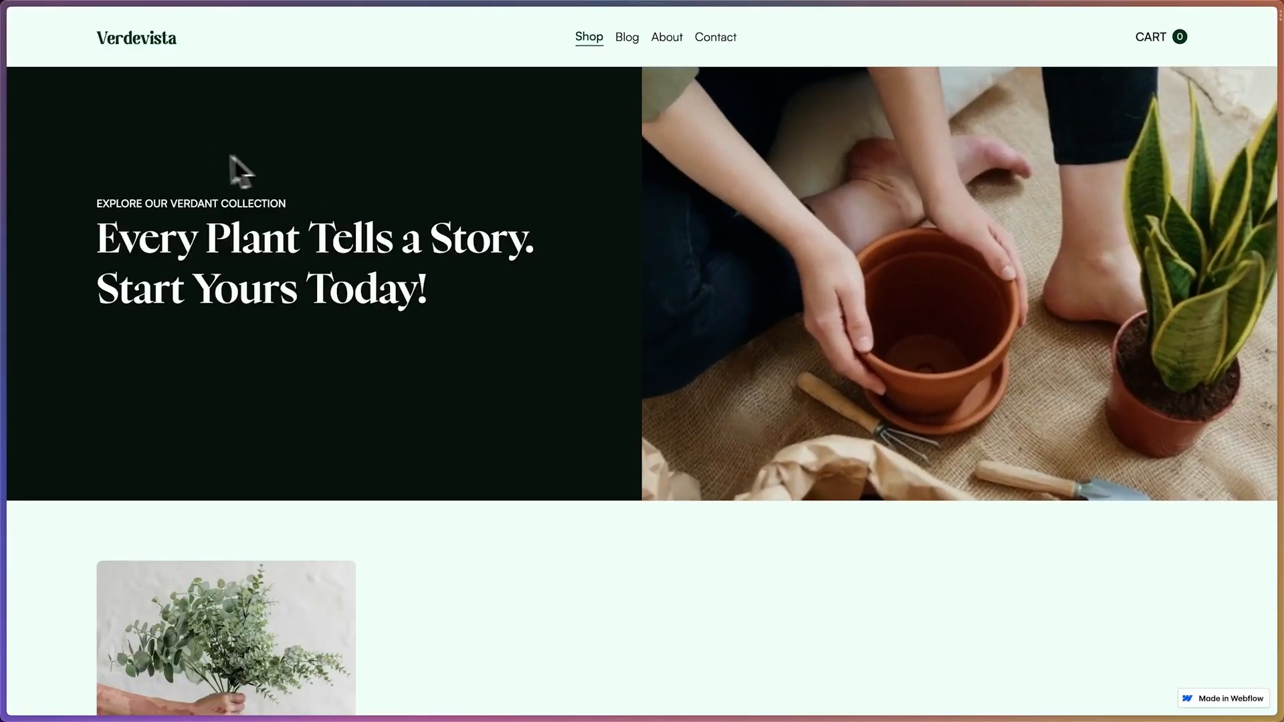
{"action": "mouse_move", "coordinate": [10, 147]}
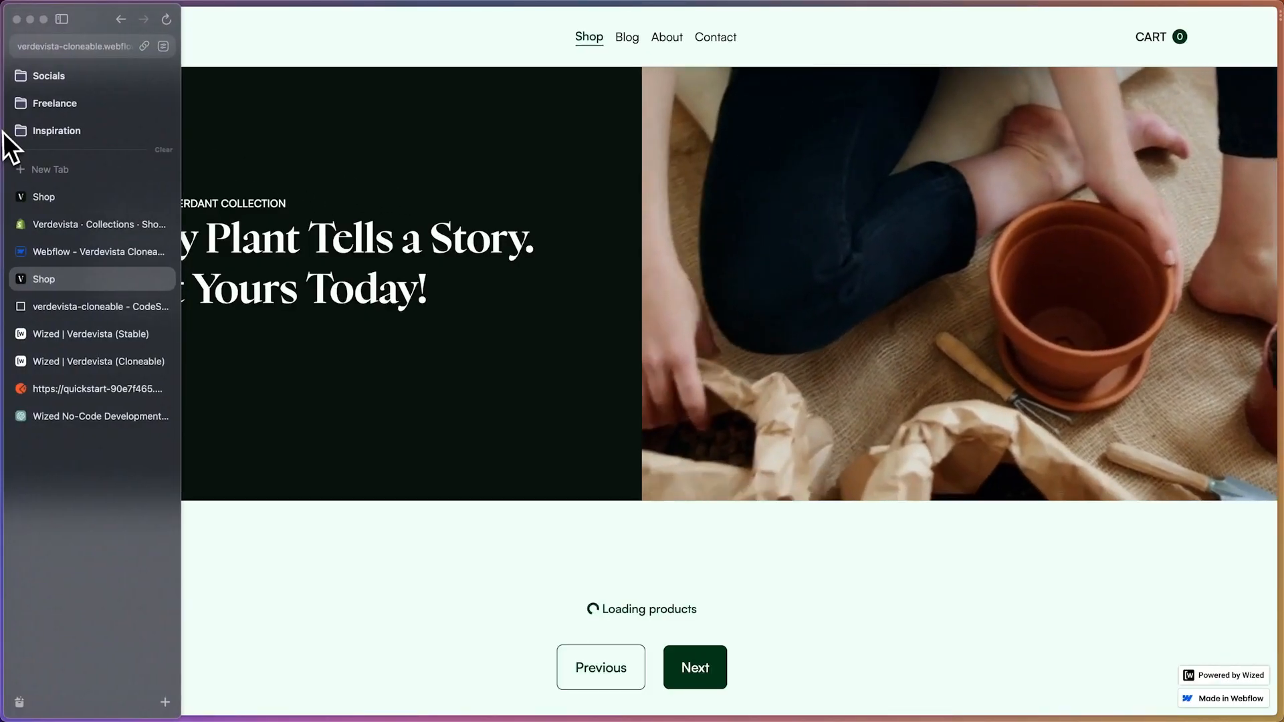
{"action": "left_click", "coordinate": [49, 49]}
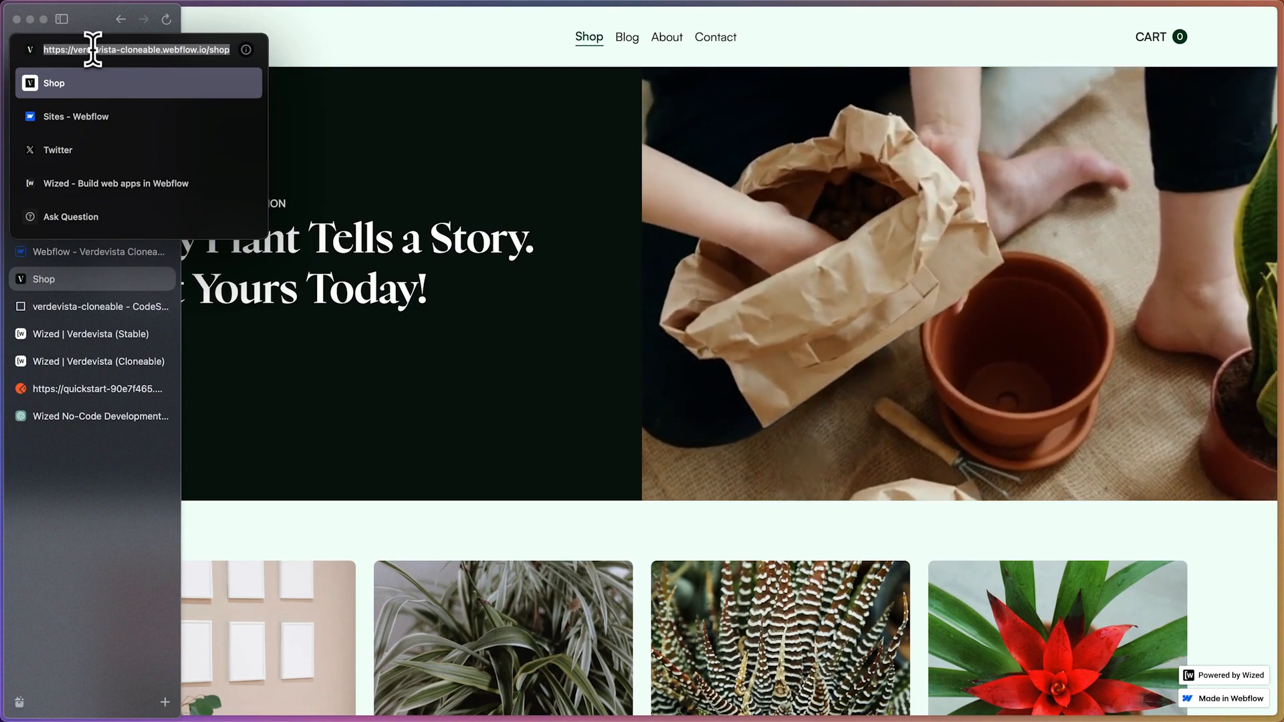
{"action": "key", "text": "super+c"}
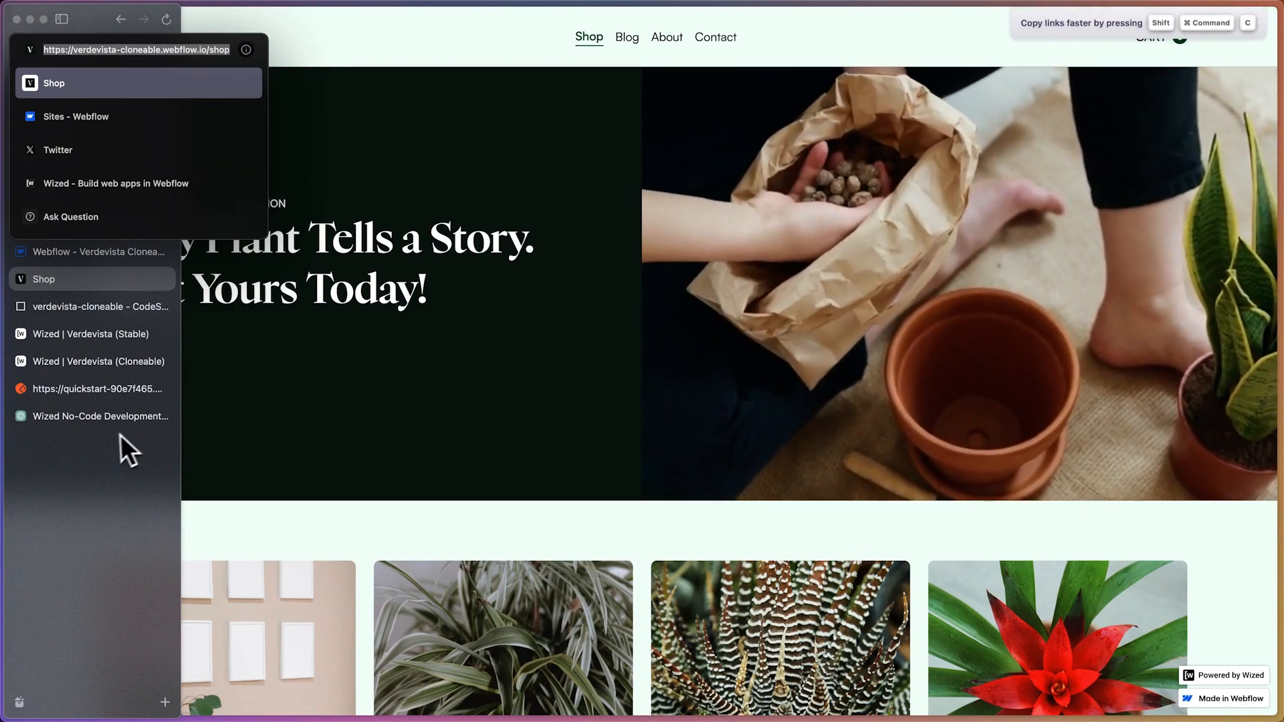
{"action": "left_click", "coordinate": [115, 434]}
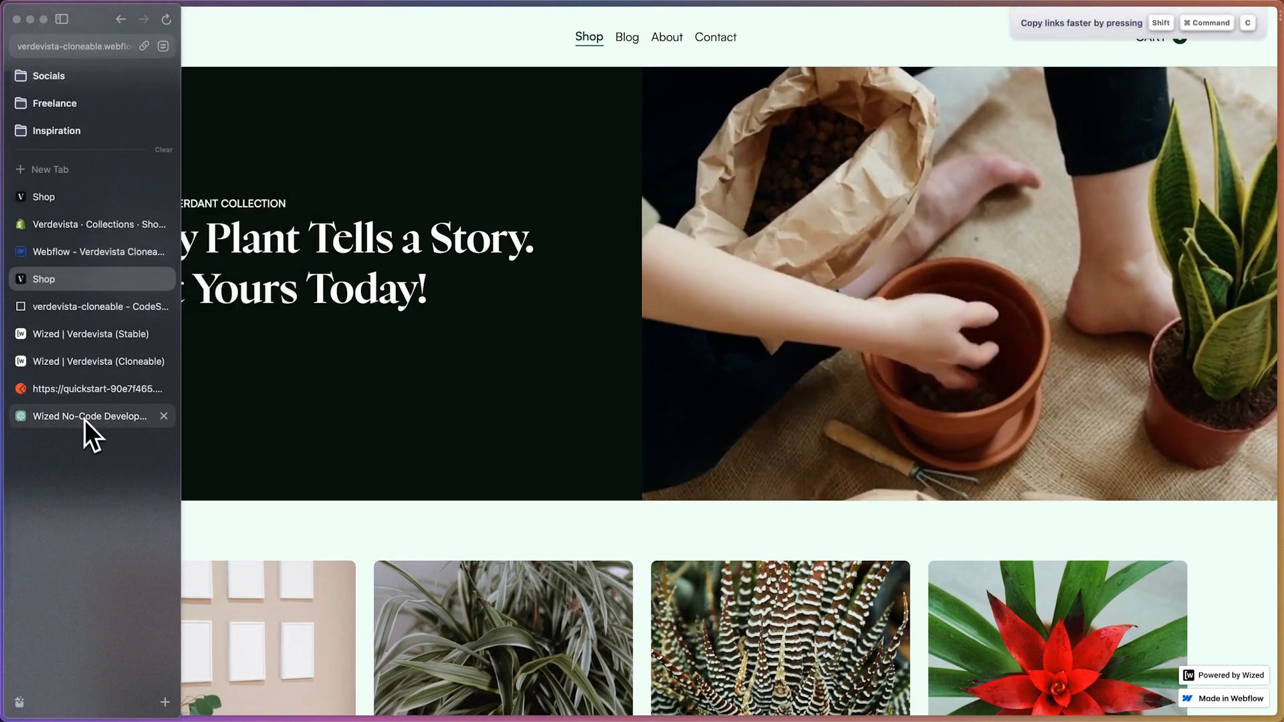
{"action": "left_click", "coordinate": [110, 365]}
{"action": "left_click", "coordinate": [253, 152]}
{"action": "key", "text": "super+v"}
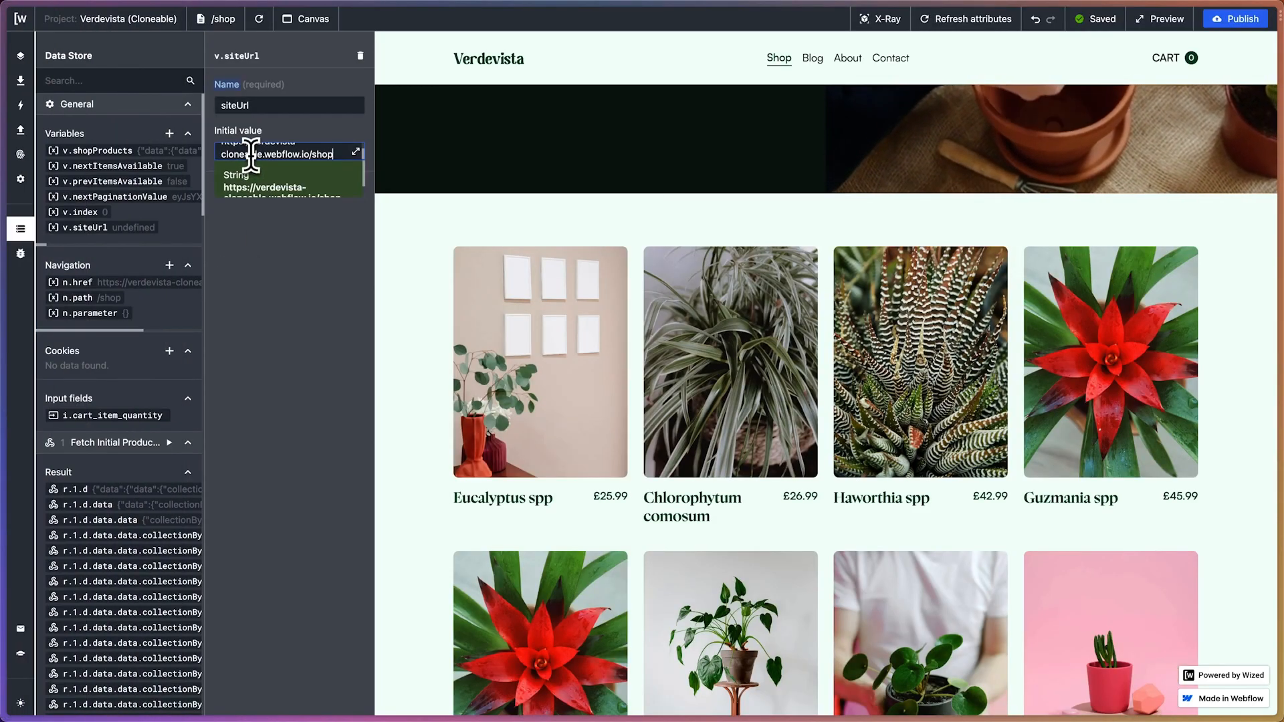
{"action": "left_click", "coordinate": [356, 152]}
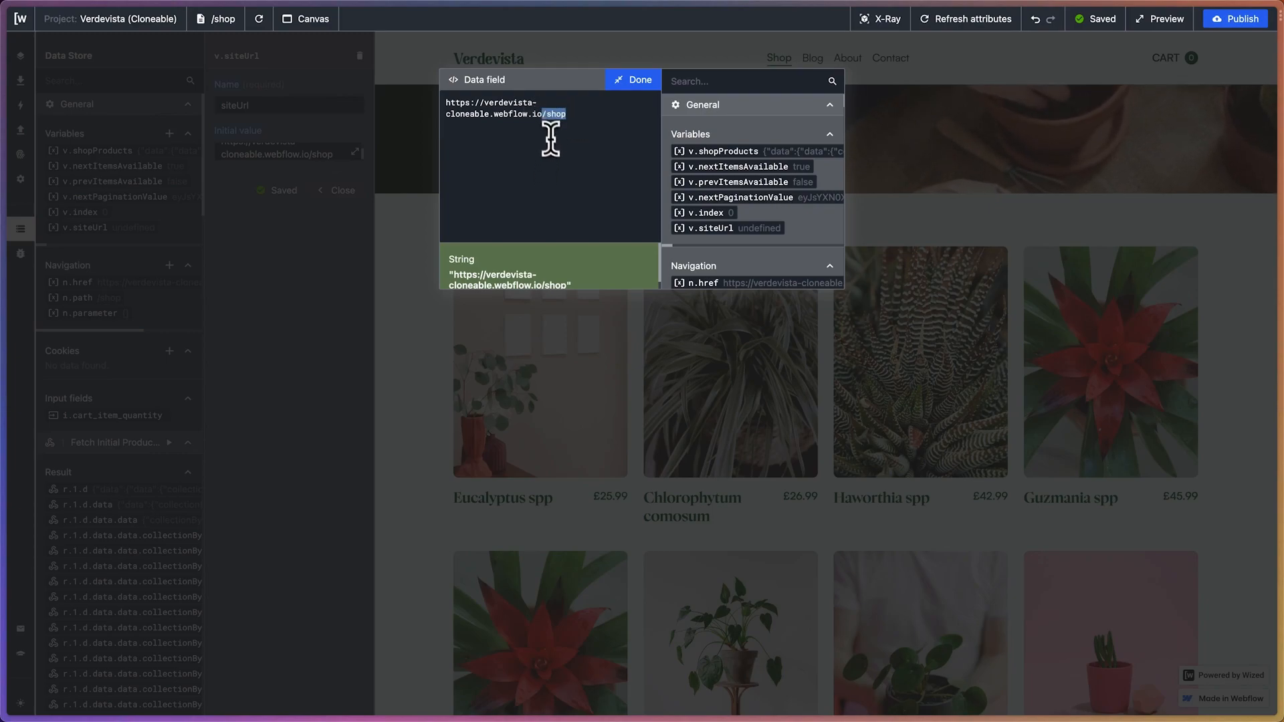
{"action": "key", "text": "BackSpace"}
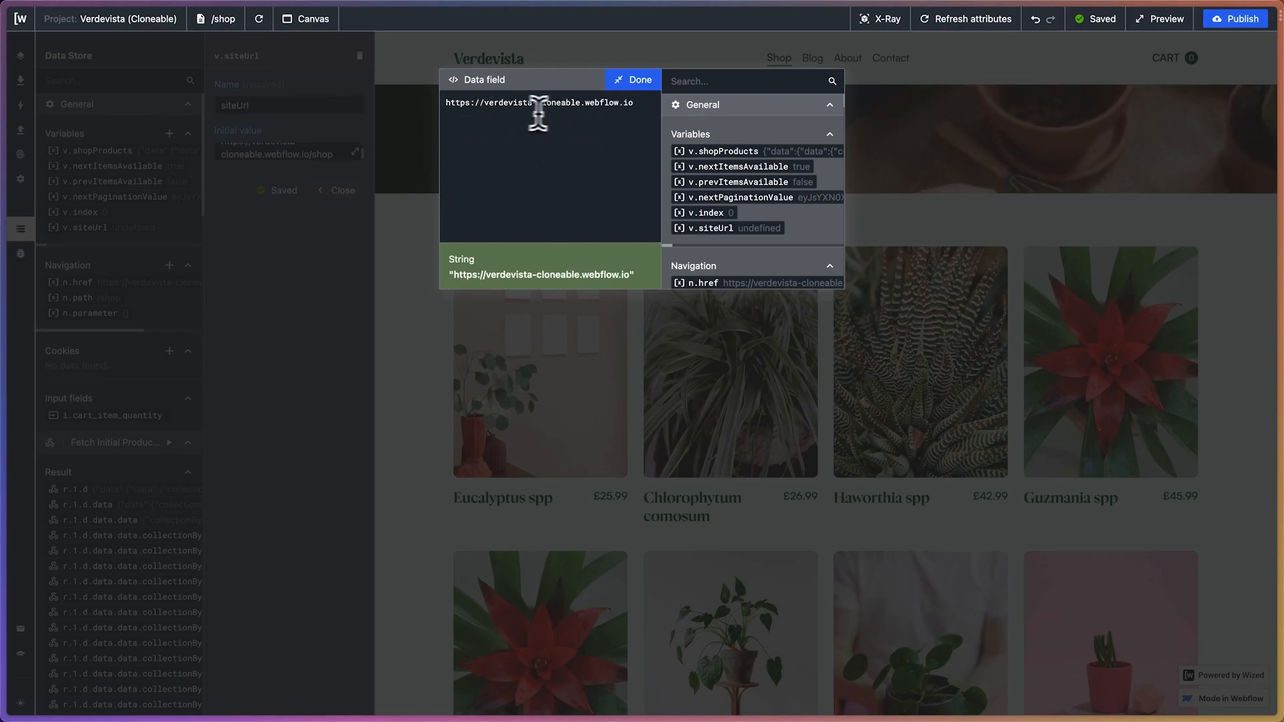
{"action": "left_click", "coordinate": [629, 81]}
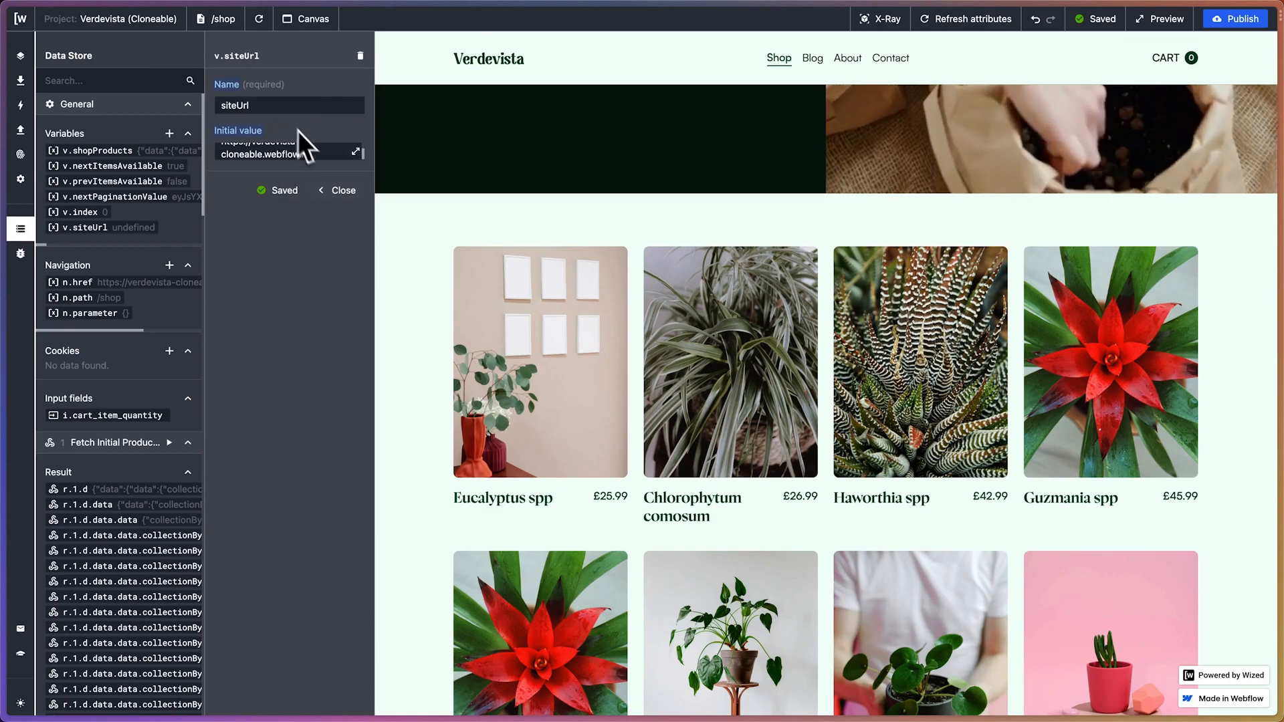
{"action": "left_click", "coordinate": [356, 152]}
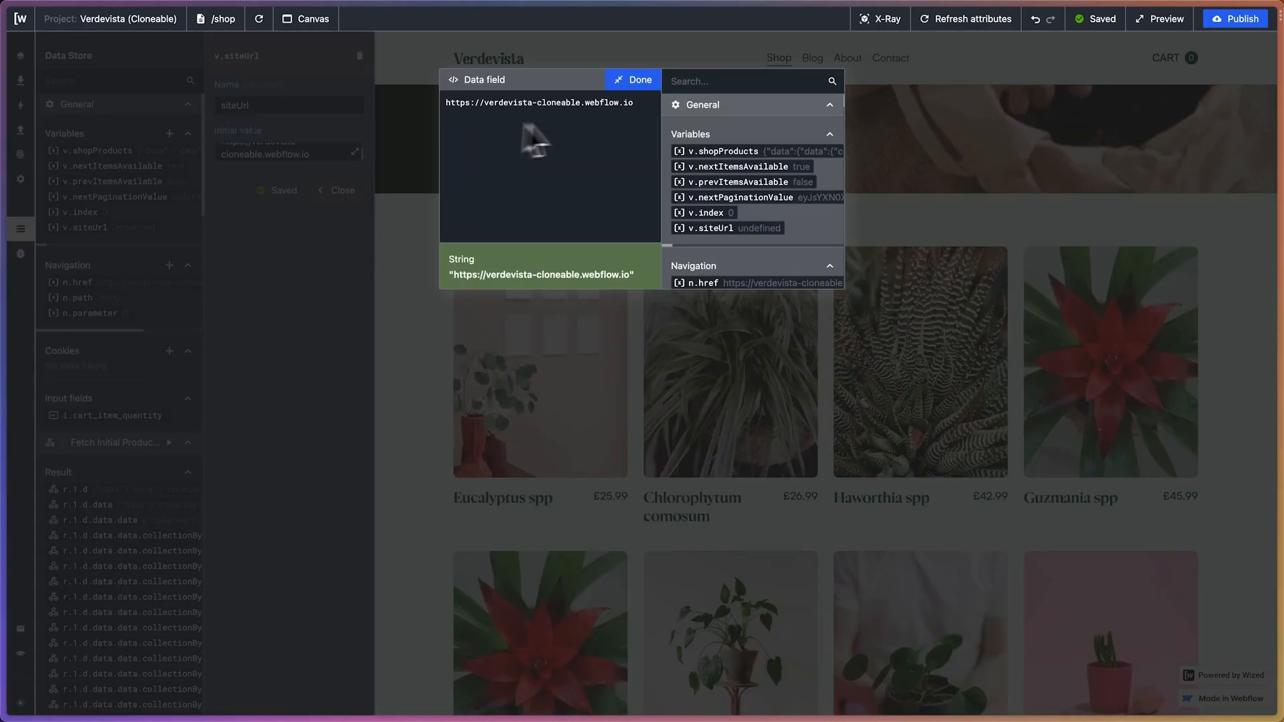
{"action": "left_click", "coordinate": [643, 84]}
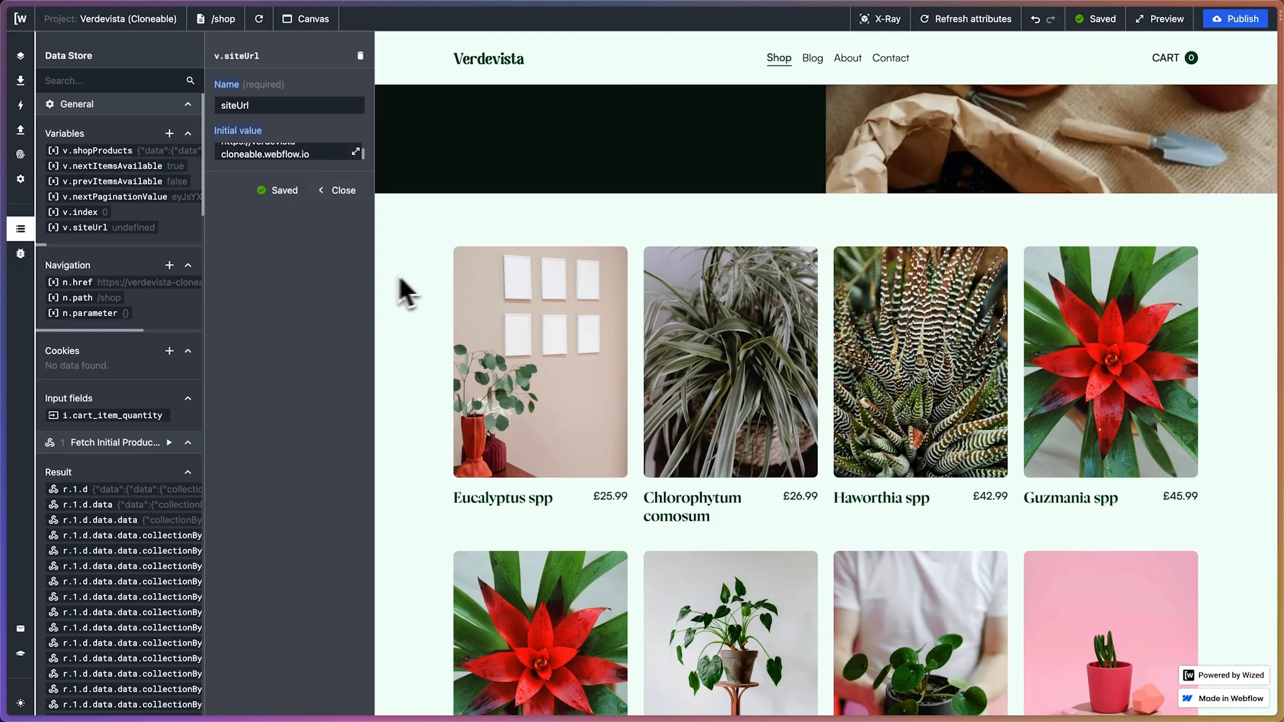
Set the href value of the Set Product Link action to {{v.siteUrl}}/shop/product-page
{"action": "left_click", "coordinate": [21, 105]}
{"action": "left_click", "coordinate": [133, 304]}
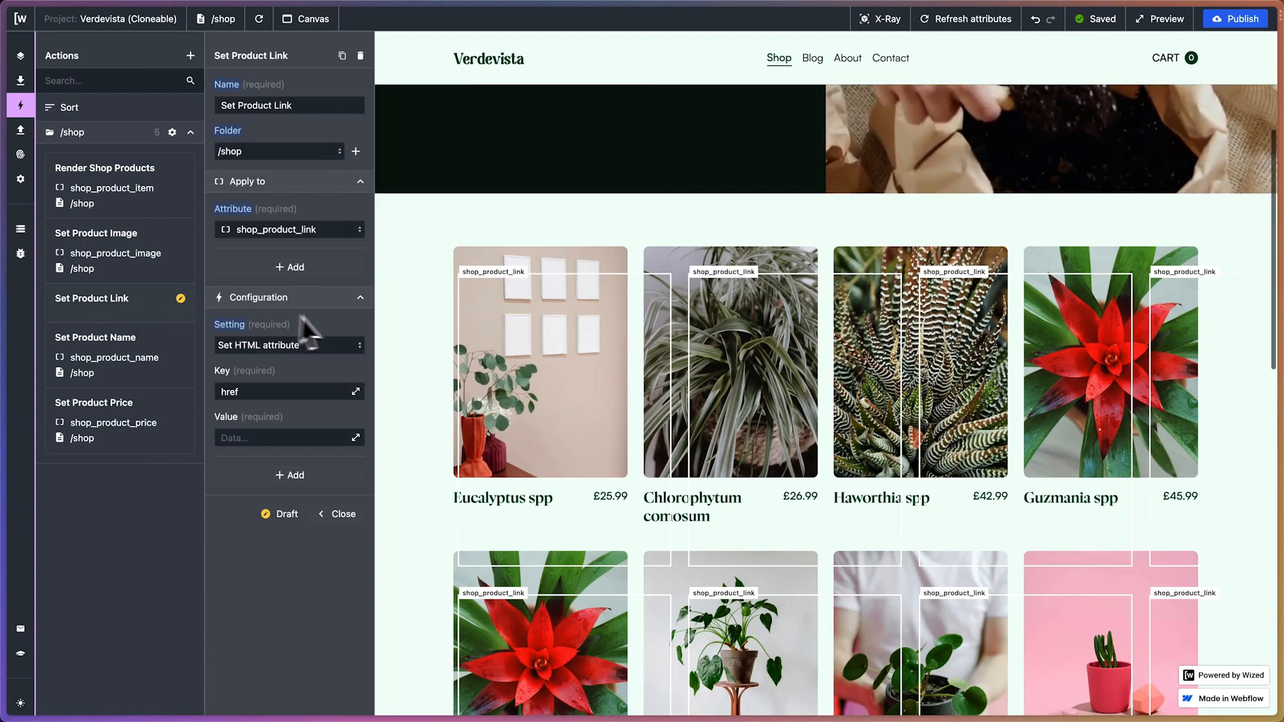
{"action": "left_click", "coordinate": [355, 439]}
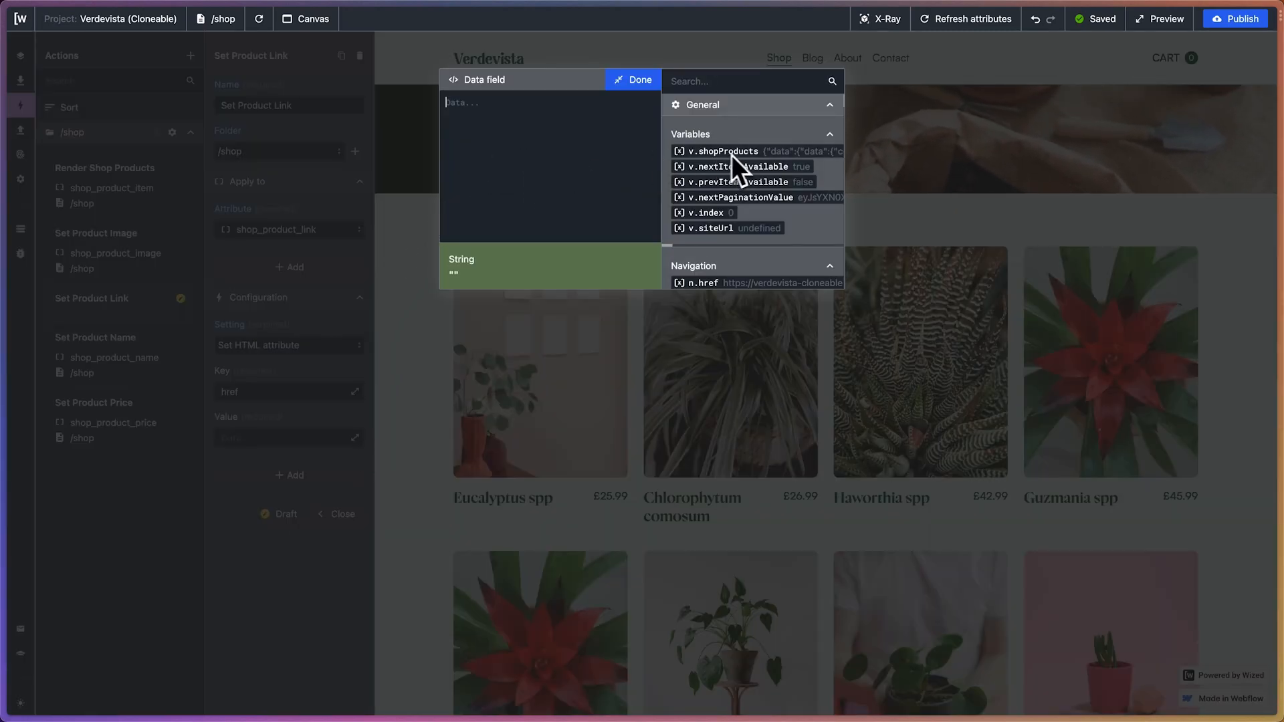
{"action": "left_click", "coordinate": [711, 230]}
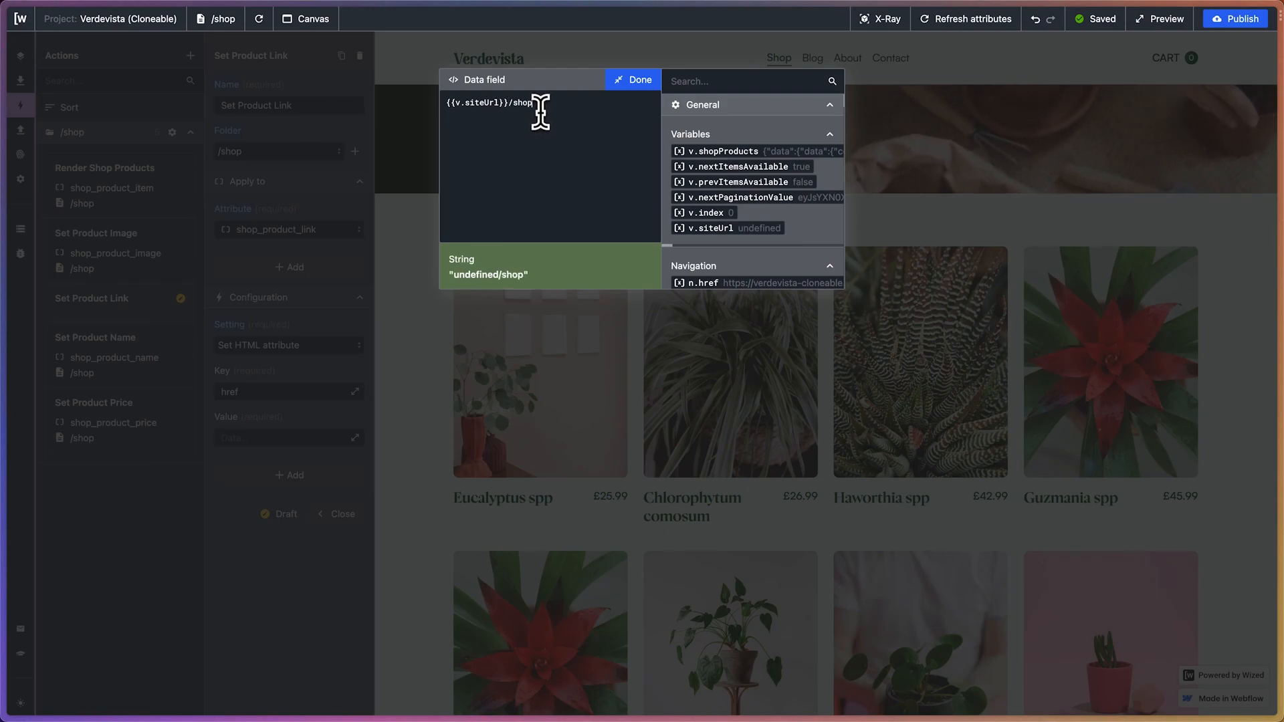
{"action": "type", "text": "/shop/product-"}
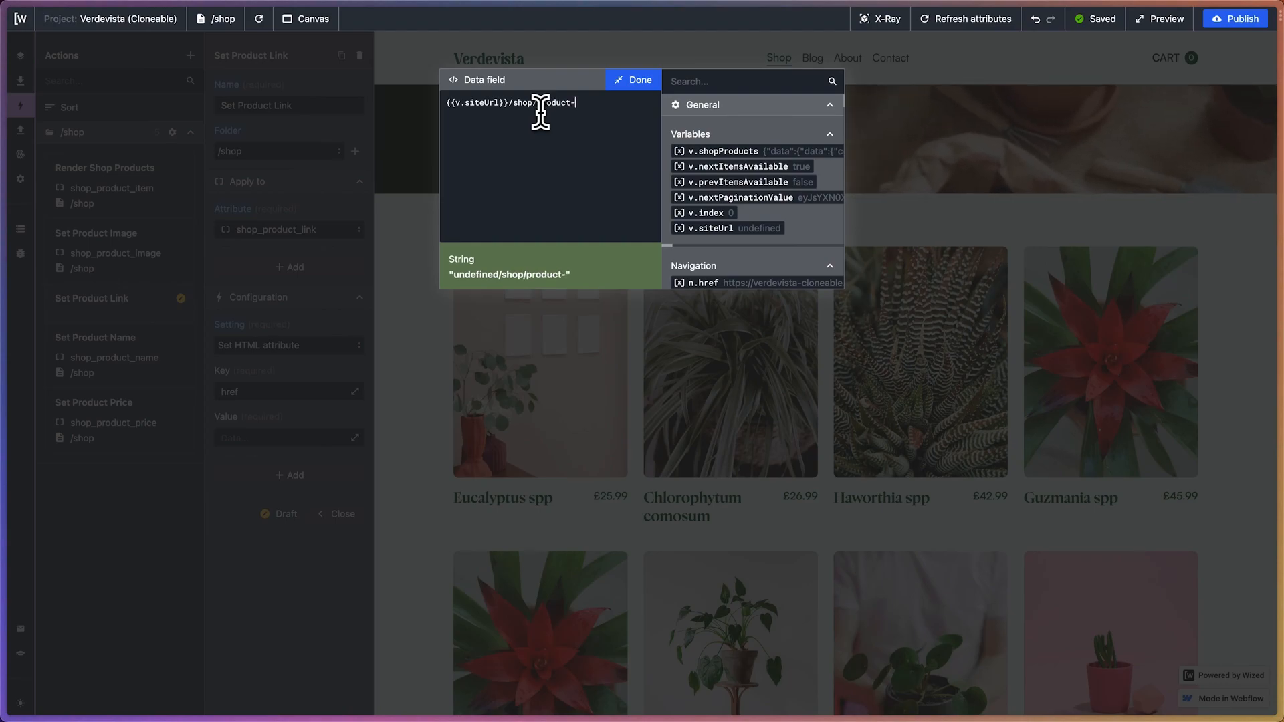
{"action": "type", "text": "page"}
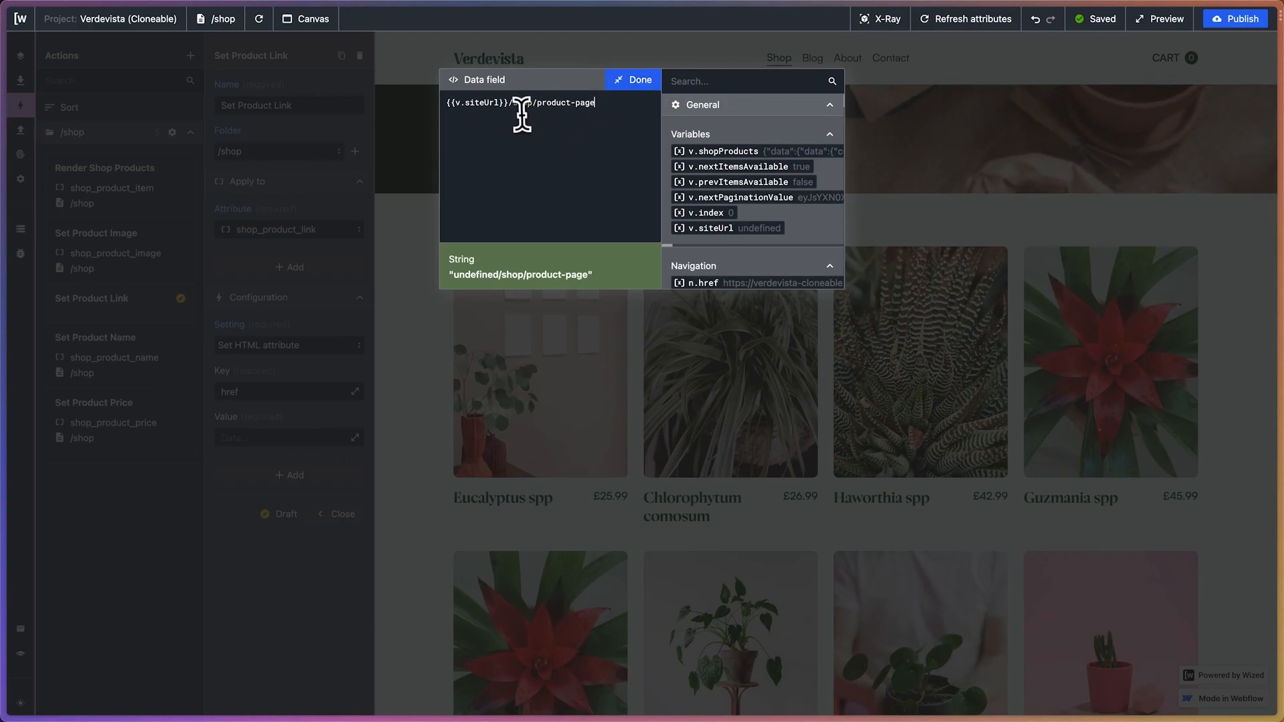
{"action": "left_click_drag", "start_coordinate": [533, 104], "coordinate": [607, 105]}
{"action": "left_click", "coordinate": [607, 106]}
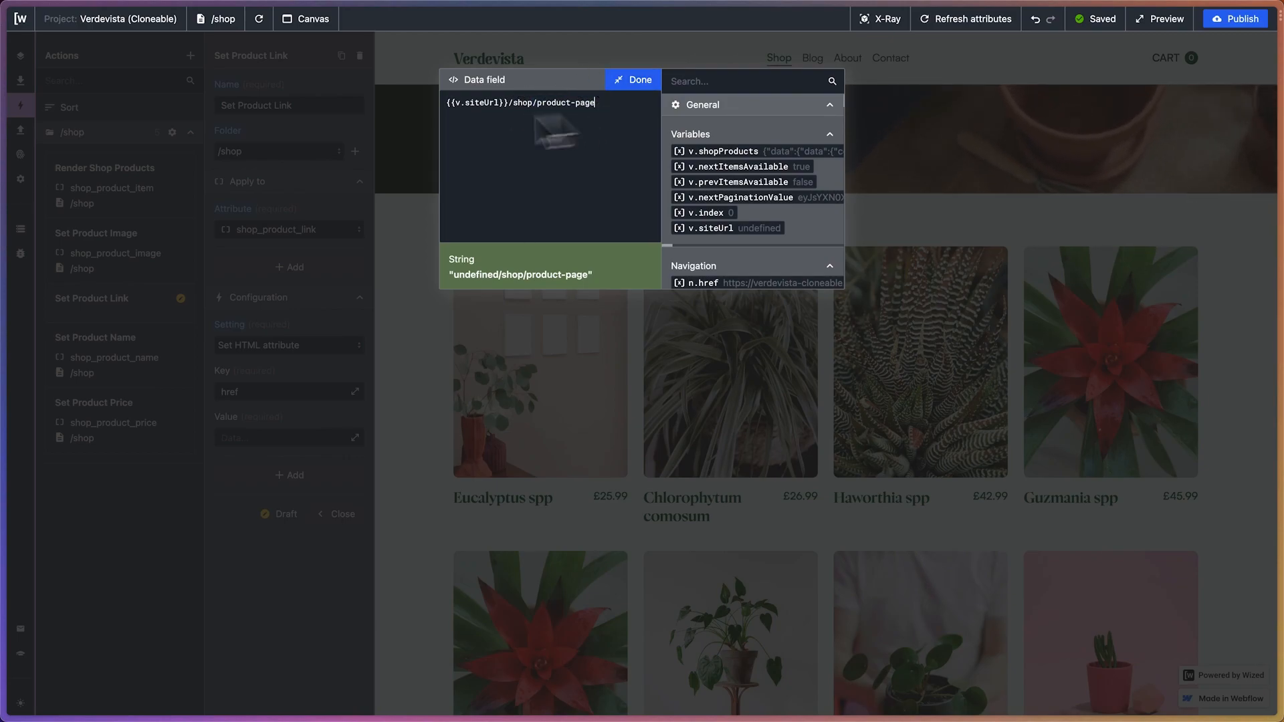
Switch to the Webflow project and check the slug and parent folder in the Product Page settings
{"action": "mouse_move", "coordinate": [2, 301]}
{"action": "left_click", "coordinate": [80, 251]}
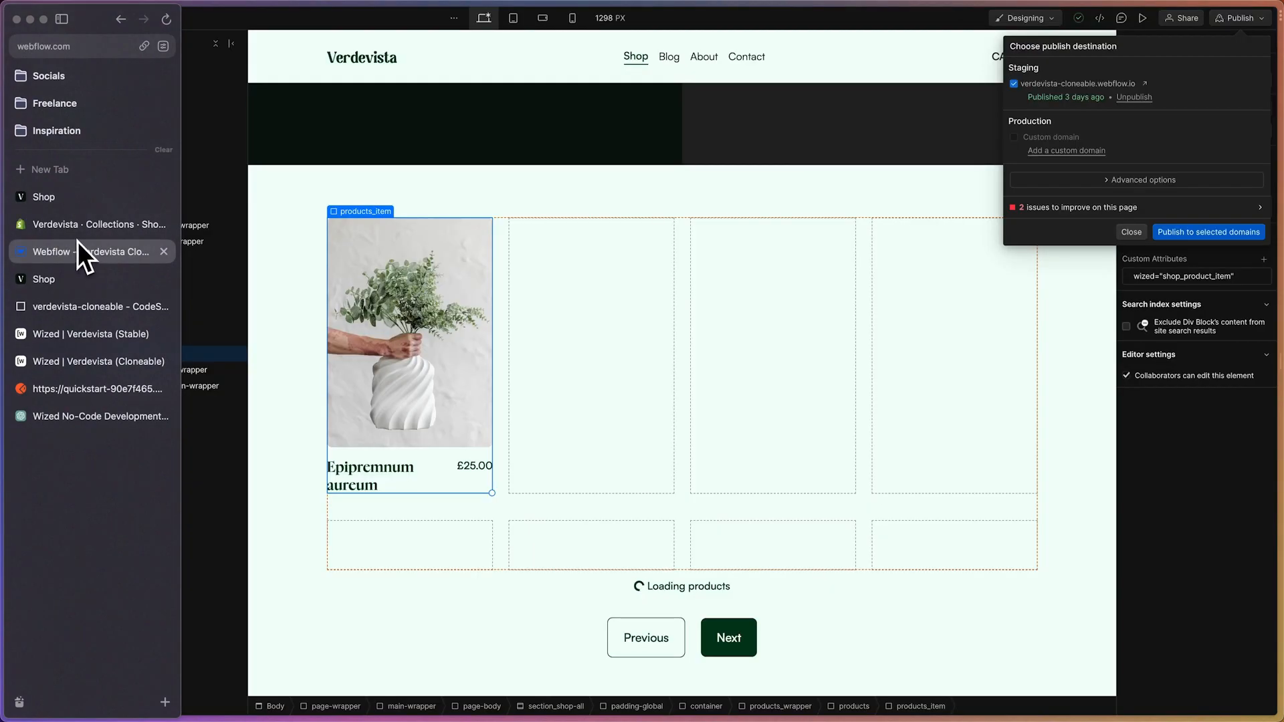
{"action": "left_click", "coordinate": [67, 19]}
{"action": "left_click", "coordinate": [63, 18]}
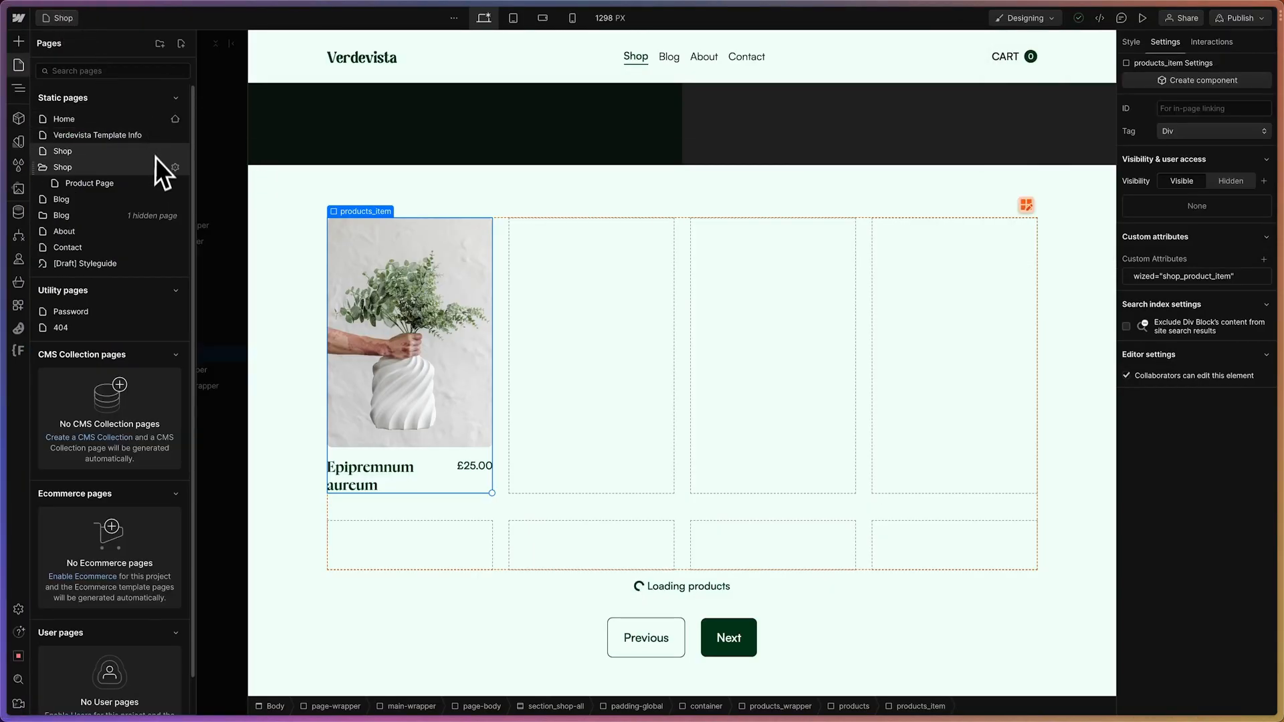
{"action": "left_click", "coordinate": [175, 183]}
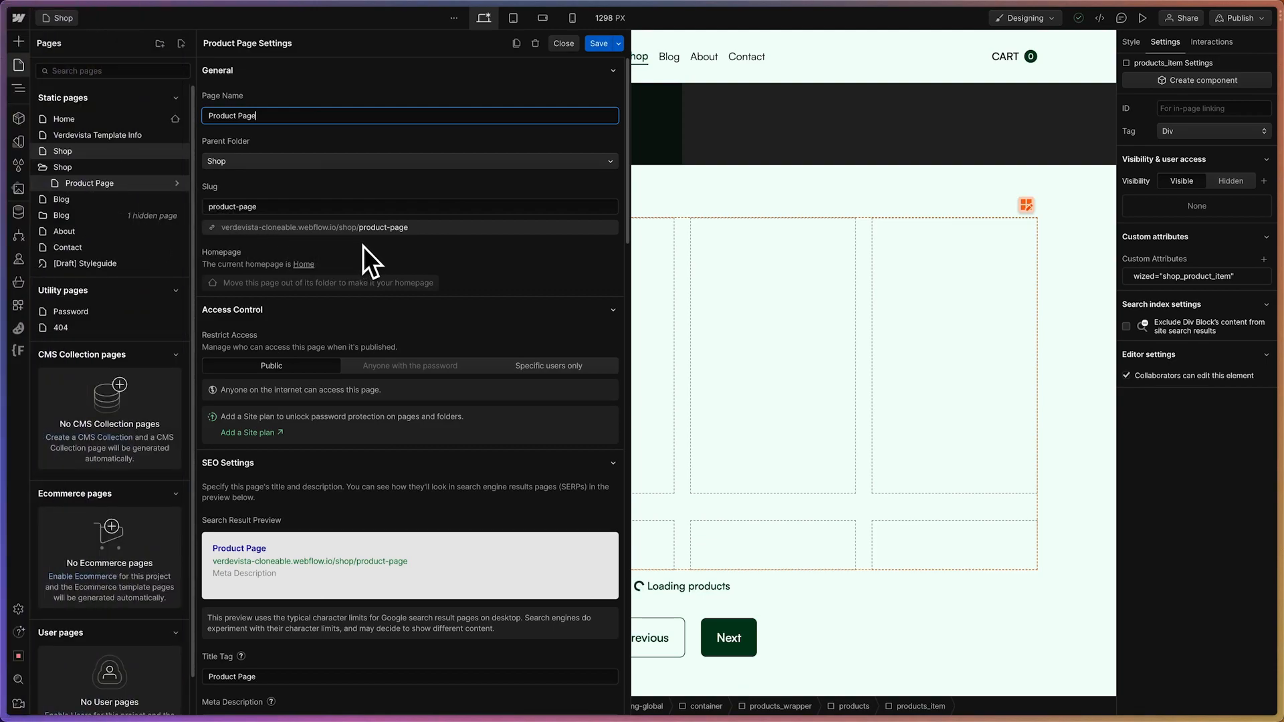
{"action": "mouse_move", "coordinate": [7, 175]}
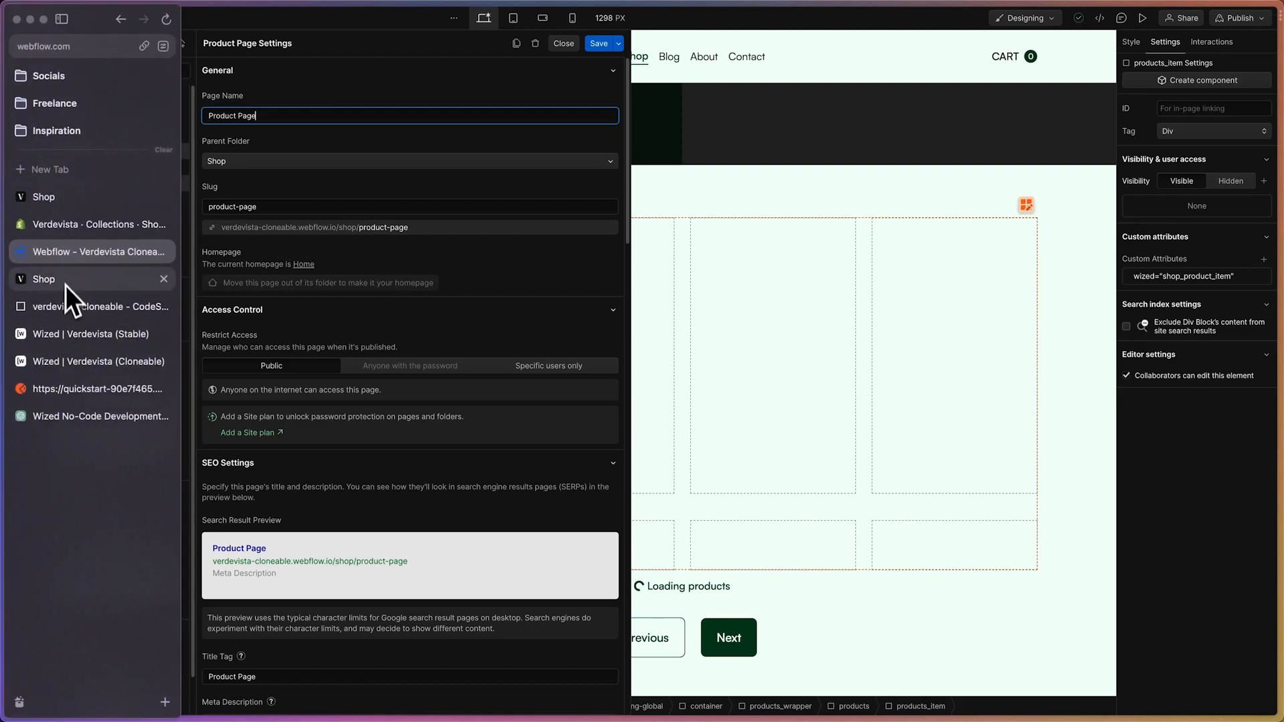
Switch back to the Wized project and append ?product= to the href value of the Set Product Link action
{"action": "left_click", "coordinate": [83, 354]}
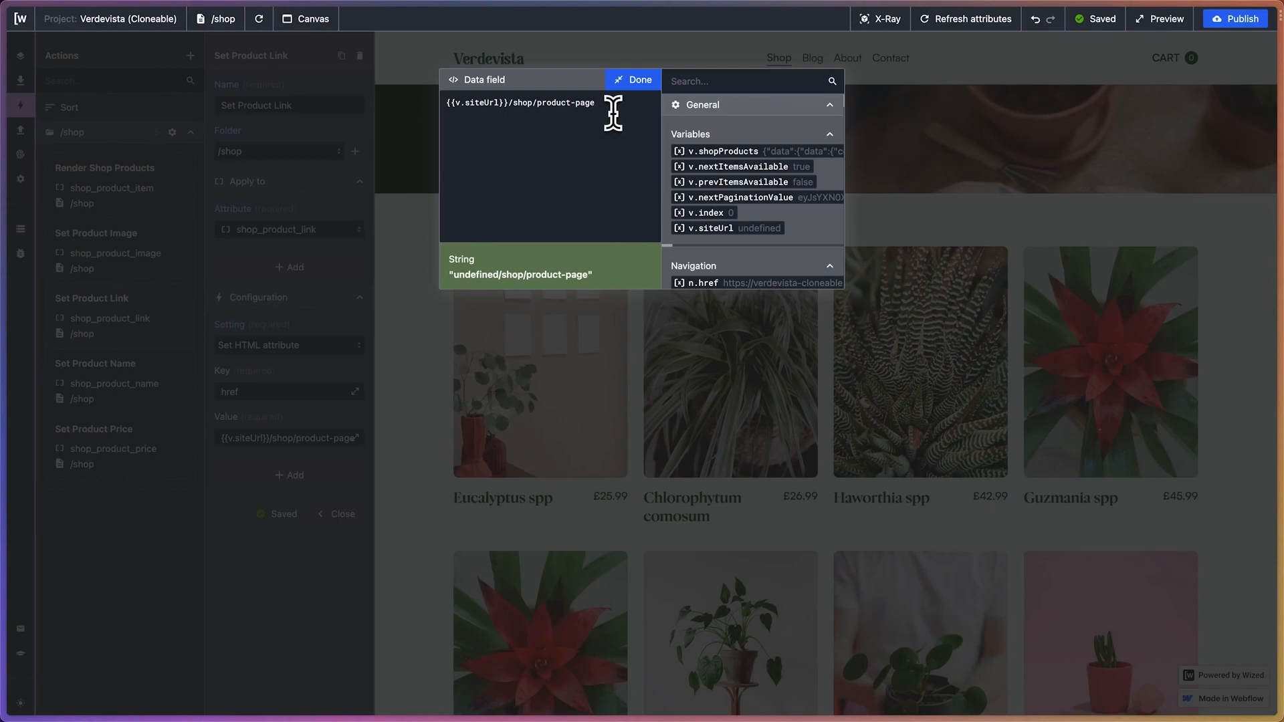
{"action": "type", "text": "?product="}
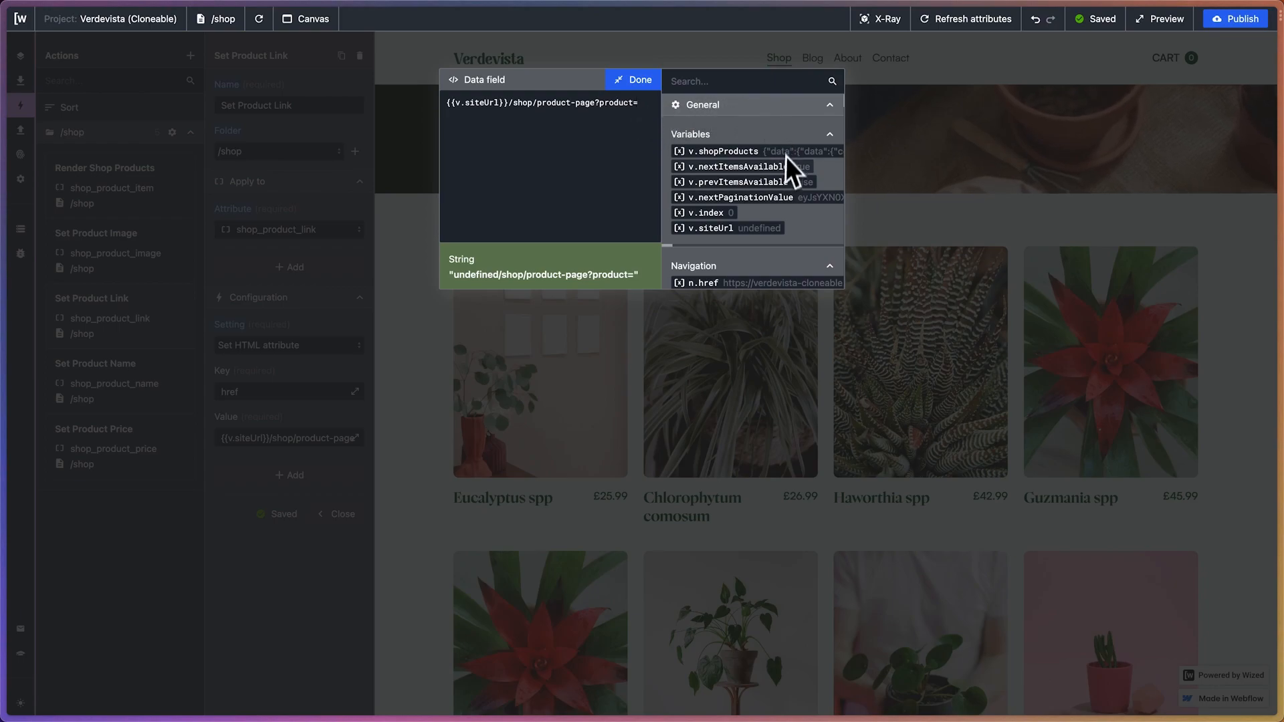
{"action": "key", "text": "Return"}
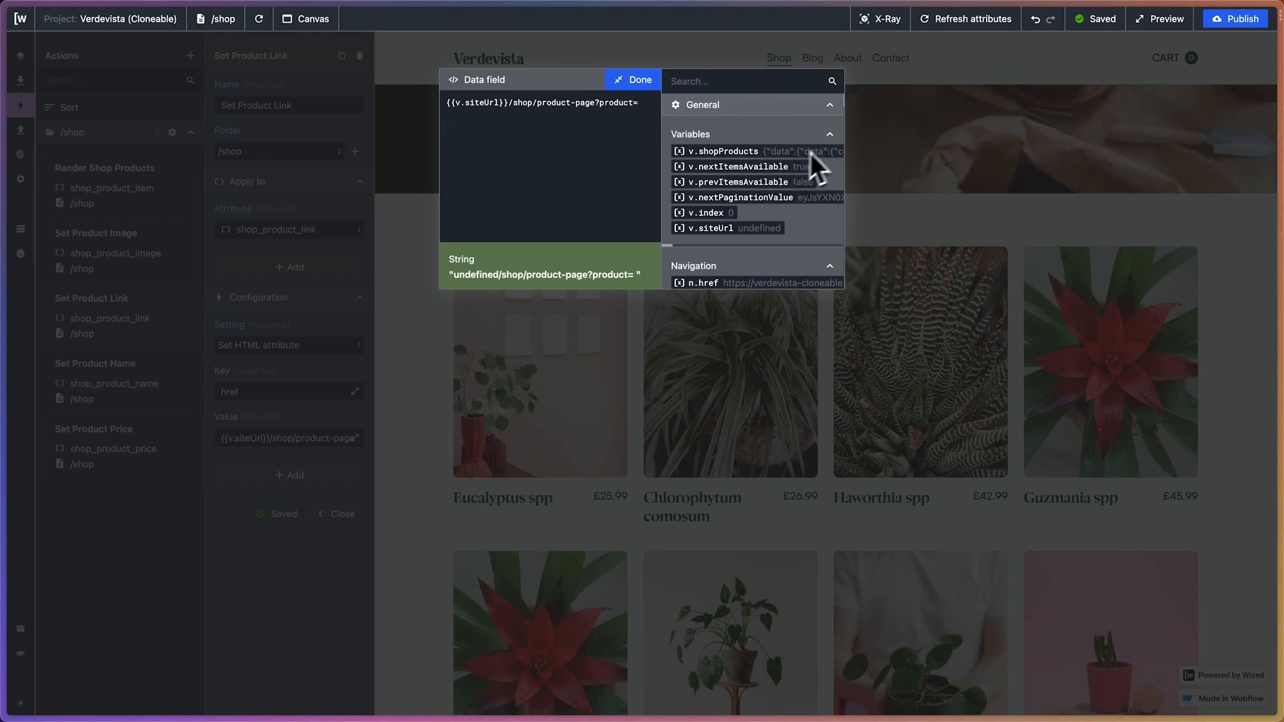
Insert the first product's handle, r.1.d.data.data.collectionByHandle.products.edges[0].node.handle, from the Fetch Initial Products result below the URL
{"action": "scroll", "coordinate": [808, 155], "scroll_direction": "down", "scroll_amount": 3}
{"action": "scroll", "coordinate": [805, 159], "scroll_direction": "down", "scroll_amount": 10}
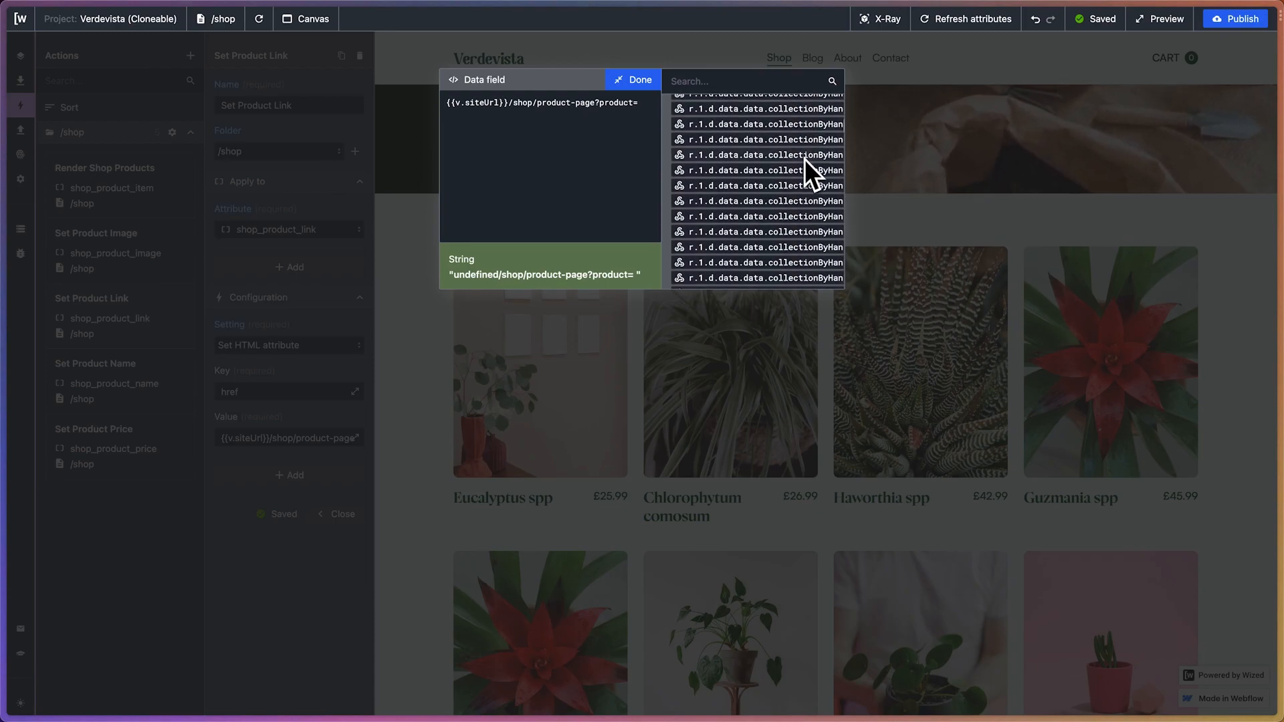
{"action": "scroll", "coordinate": [804, 160], "scroll_direction": "down", "scroll_amount": 2}
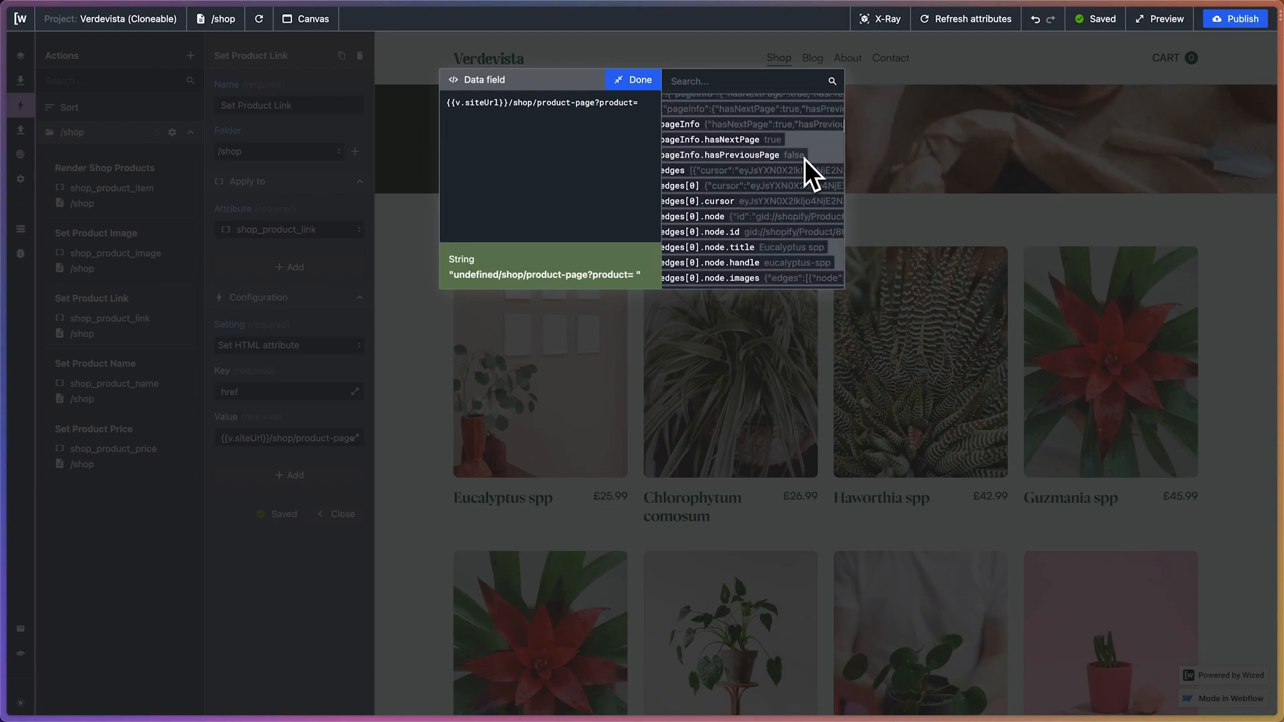
{"action": "scroll", "coordinate": [769, 221], "scroll_direction": "left", "scroll_amount": 2}
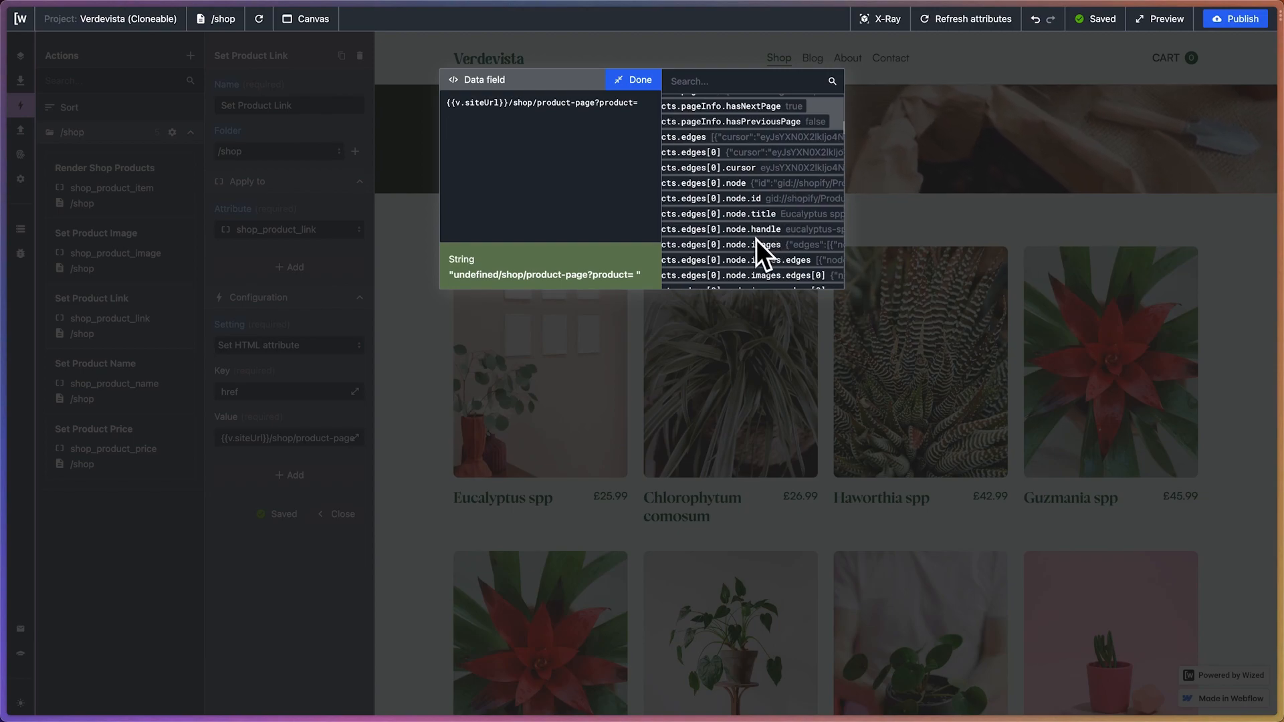
{"action": "left_click_drag", "start_coordinate": [782, 231], "coordinate": [685, 234]}
{"action": "key", "text": "super+c"}
{"action": "left_click", "coordinate": [694, 236]}
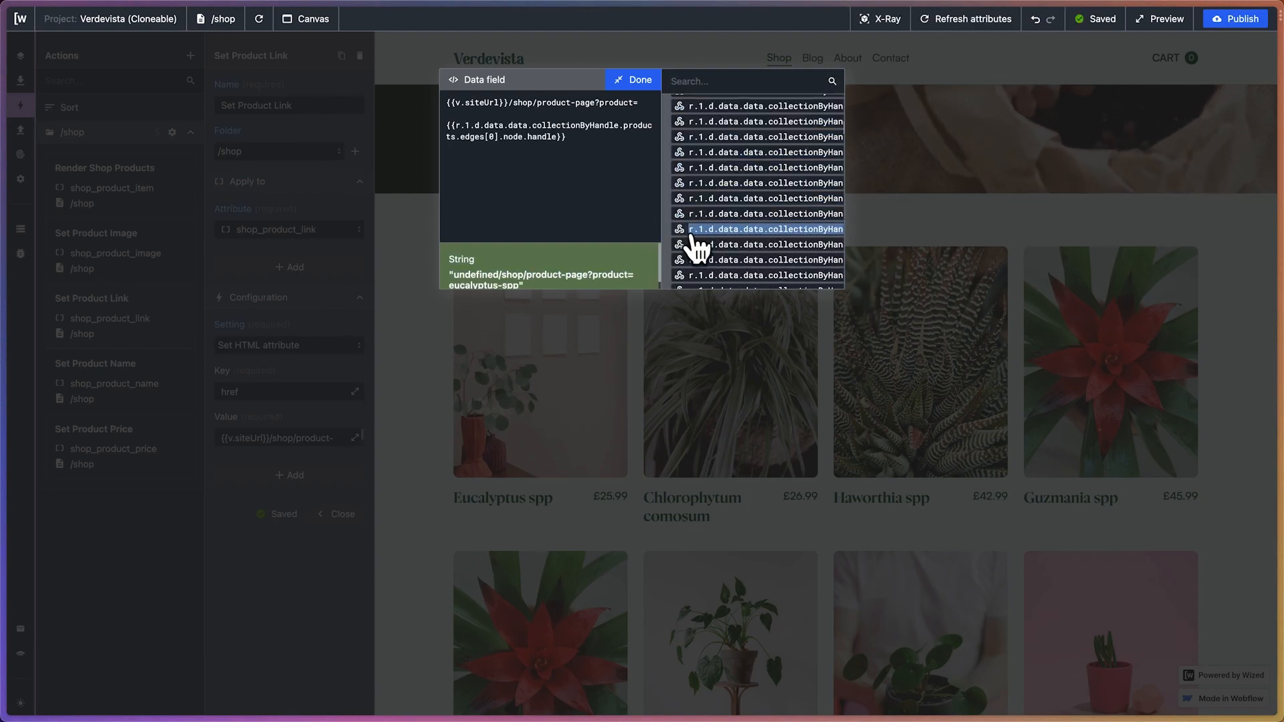
Rebuild the handle expression on the shopProducts variable as {{v.shopProducts.data.collectionByHandle.products.edges[0].node.handle}}
{"action": "left_click", "coordinate": [539, 190]}
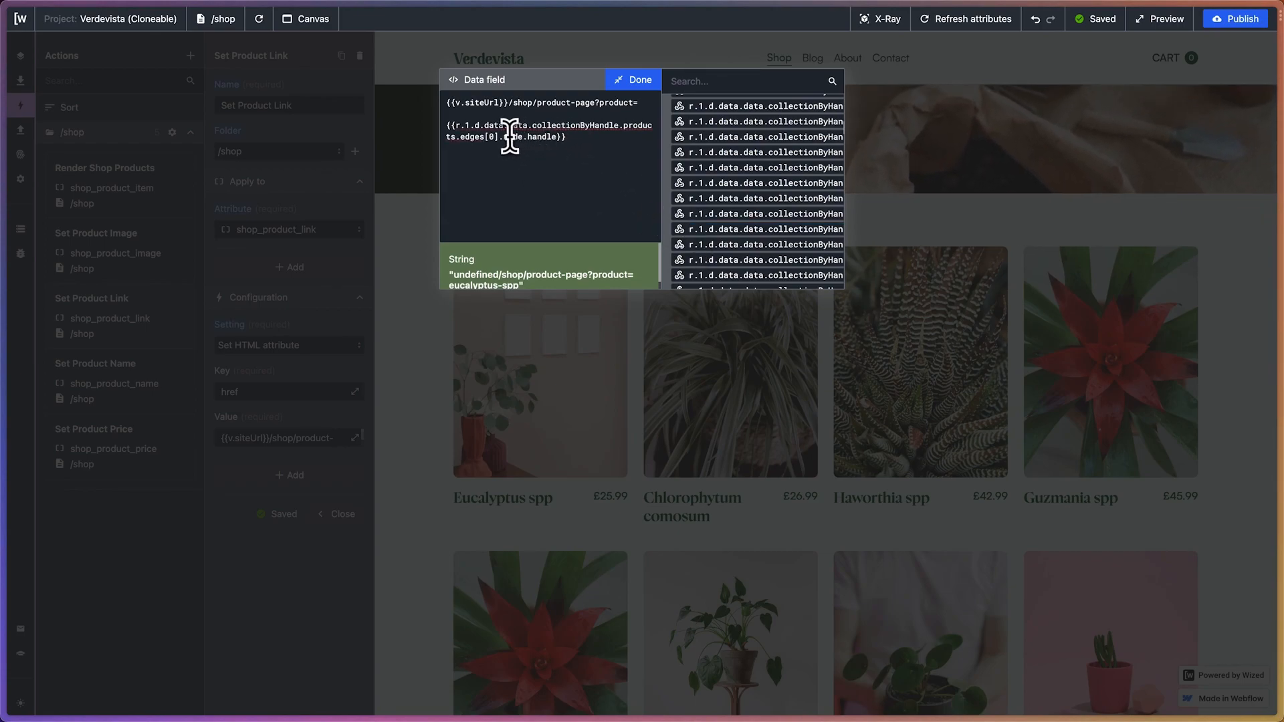
{"action": "left_click", "coordinate": [446, 130]}
{"action": "key", "text": "Return"}
{"action": "left_click", "coordinate": [463, 129]}
{"action": "scroll", "coordinate": [737, 157], "scroll_direction": "up", "scroll_amount": 10}
{"action": "scroll", "coordinate": [737, 156], "scroll_direction": "up", "scroll_amount": 5}
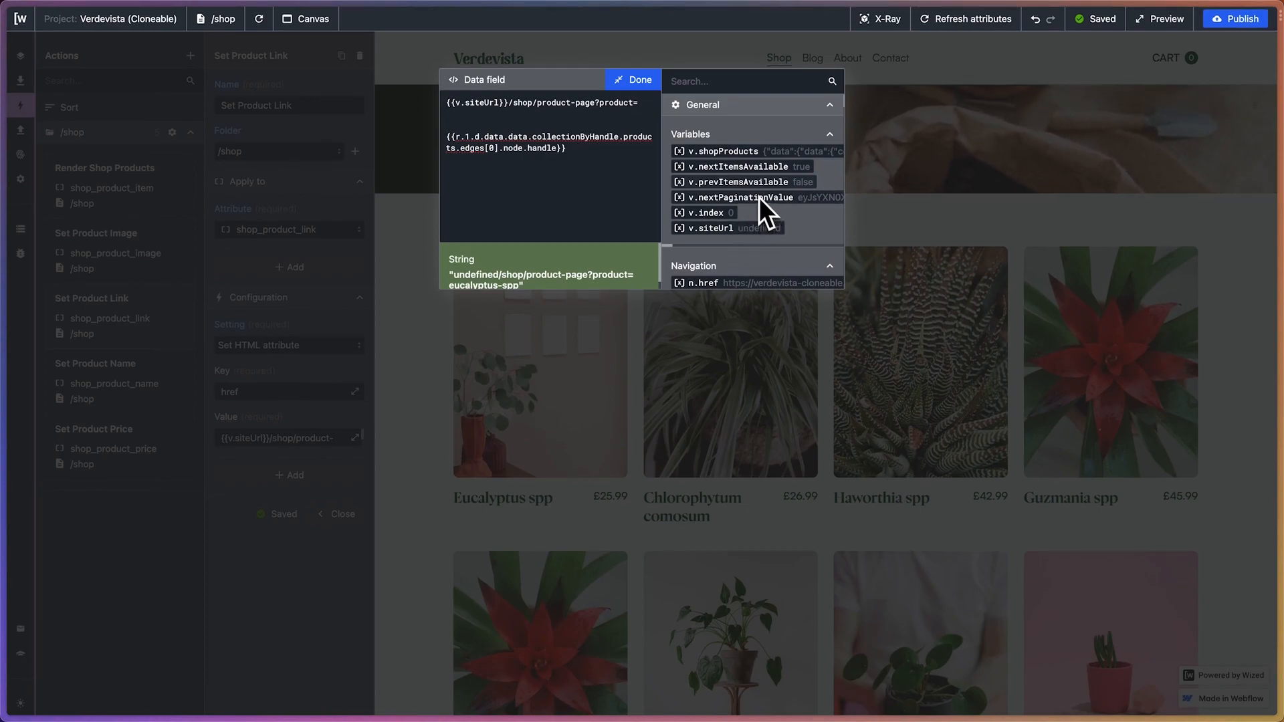
{"action": "left_click", "coordinate": [732, 152]}
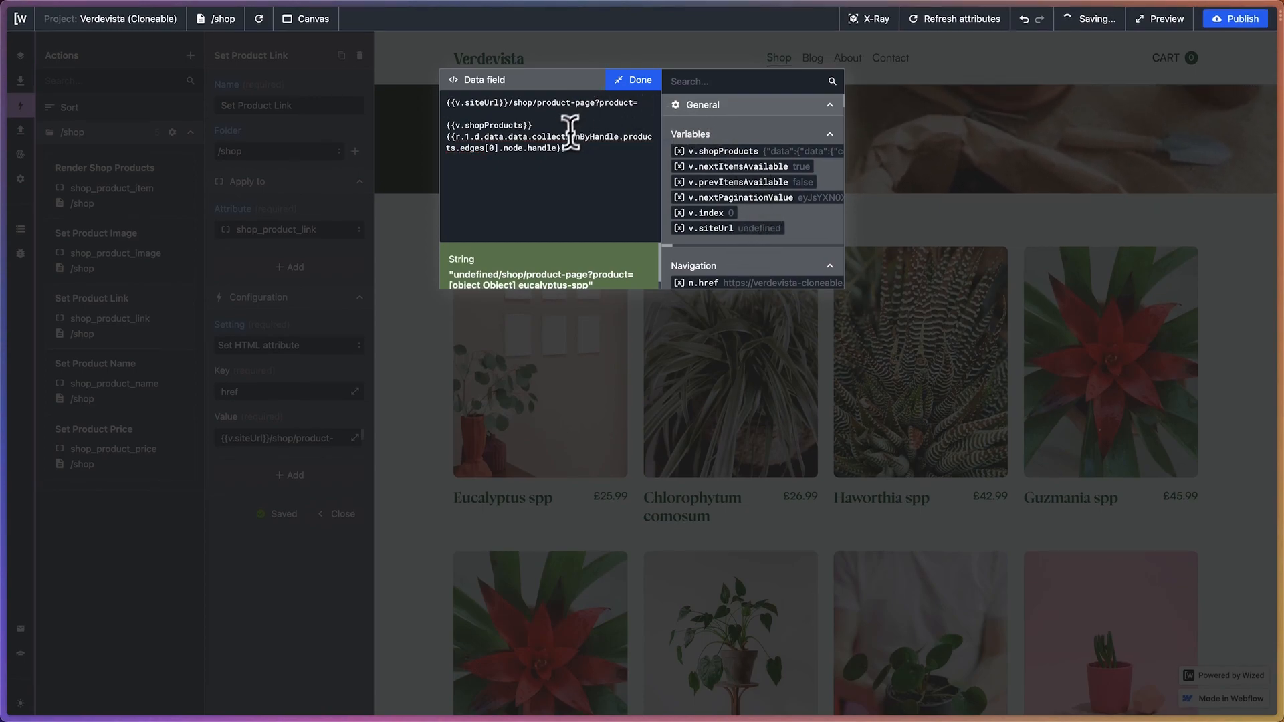
{"action": "left_click_drag", "start_coordinate": [511, 138], "coordinate": [441, 138]}
{"action": "key", "text": "BackSpace"}
{"action": "key", "text": "BackSpace"}
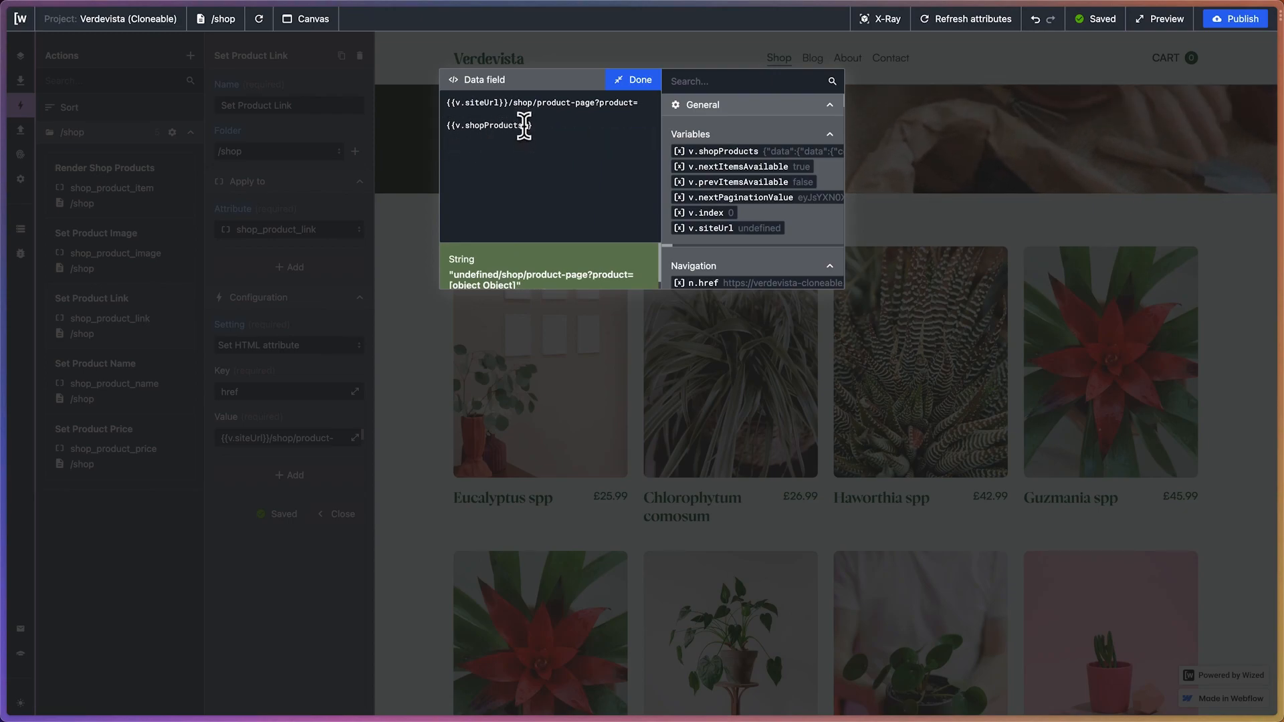
{"action": "key", "text": "super+v"}
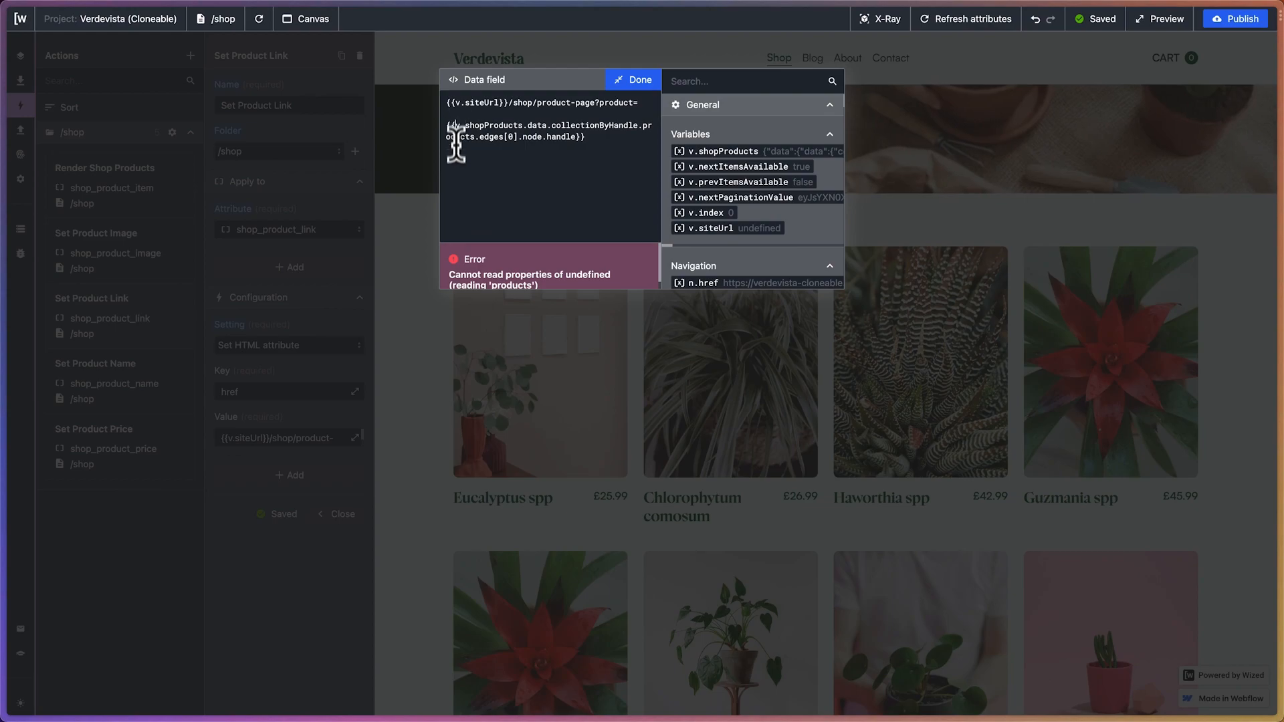
Remove the line breaks so the {{v.shopProducts…}} expression directly follows product=, keeping its opening braces
{"action": "key", "text": "BackSpace"}
{"action": "key", "text": "BackSpace"}
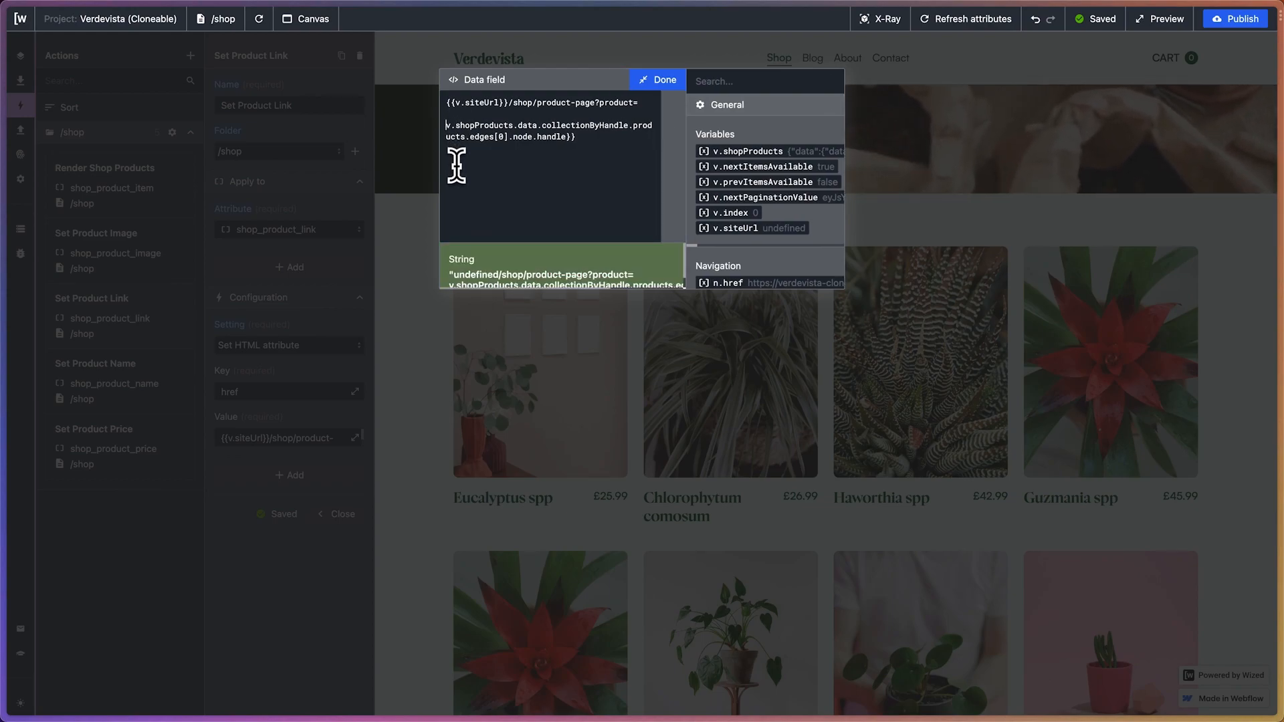
{"action": "key", "text": "BackSpace"}
{"action": "key", "text": "BackSpace"}
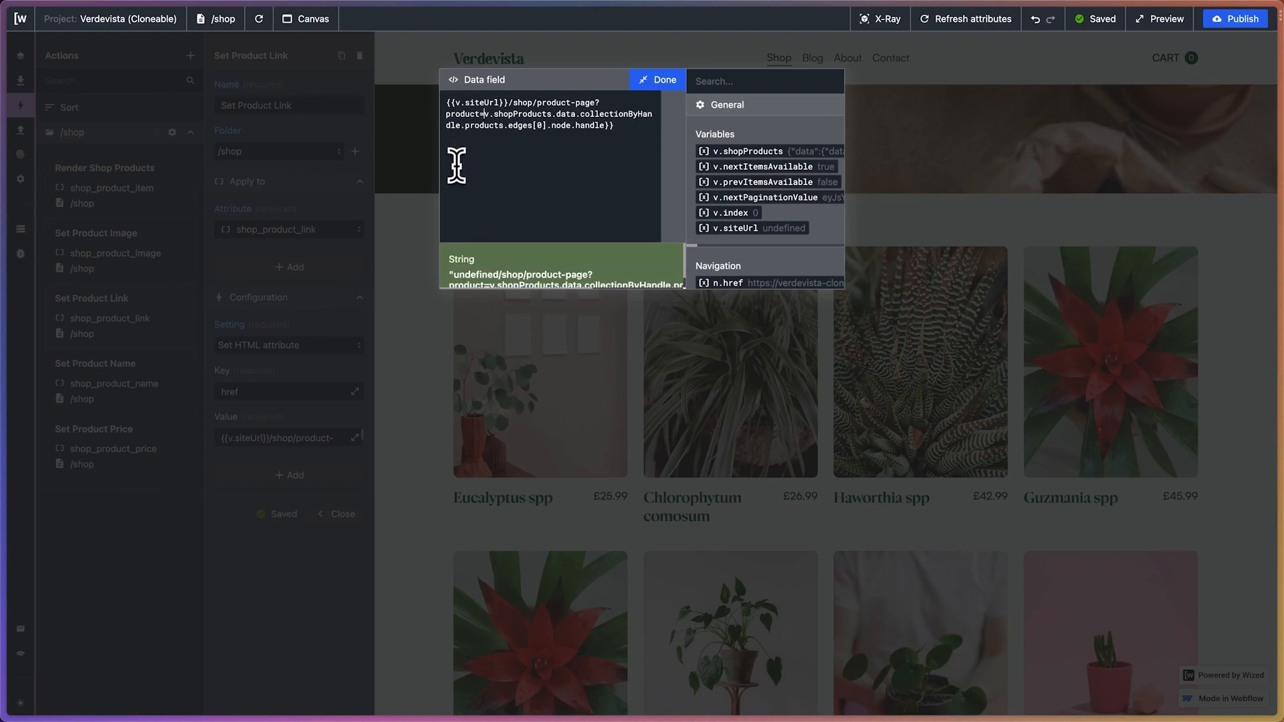
{"action": "scroll", "coordinate": [597, 271], "scroll_direction": "down", "scroll_amount": 1}
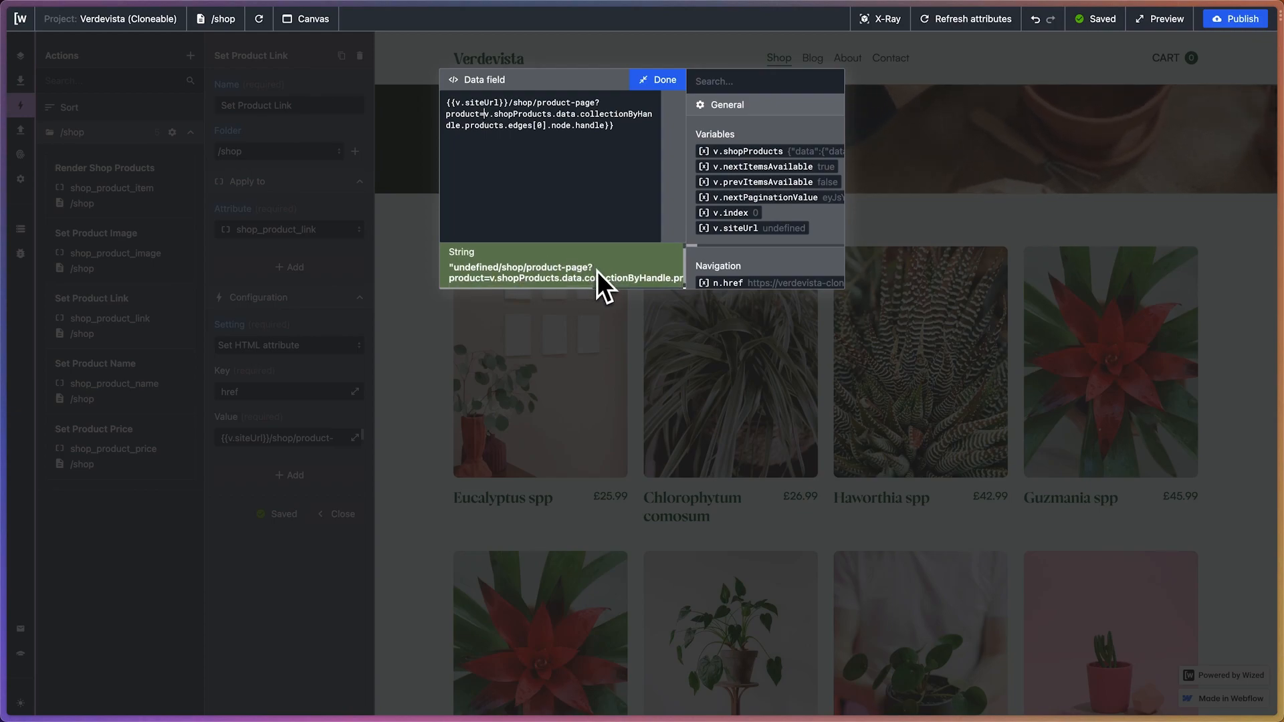
{"action": "scroll", "coordinate": [597, 271], "scroll_direction": "down", "scroll_amount": 1}
{"action": "left_click_drag", "start_coordinate": [455, 264], "coordinate": [595, 261]}
{"action": "left_click", "coordinate": [523, 265]}
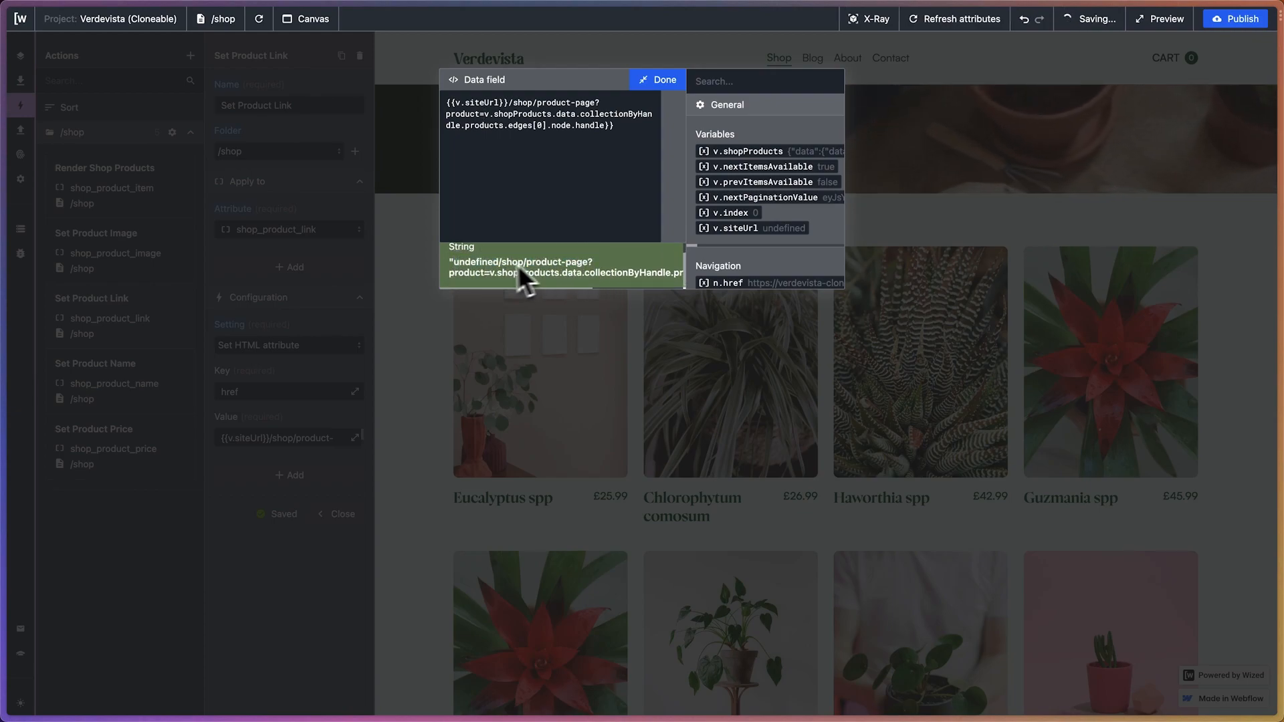
{"action": "scroll", "coordinate": [487, 274], "scroll_direction": "right", "scroll_amount": 3}
{"action": "scroll", "coordinate": [487, 274], "scroll_direction": "left", "scroll_amount": 3}
{"action": "scroll", "coordinate": [487, 274], "scroll_direction": "up", "scroll_amount": 1}
{"action": "scroll", "coordinate": [487, 274], "scroll_direction": "left", "scroll_amount": 1}
{"action": "left_click", "coordinate": [486, 114]}
{"action": "type", "text": "{{"}
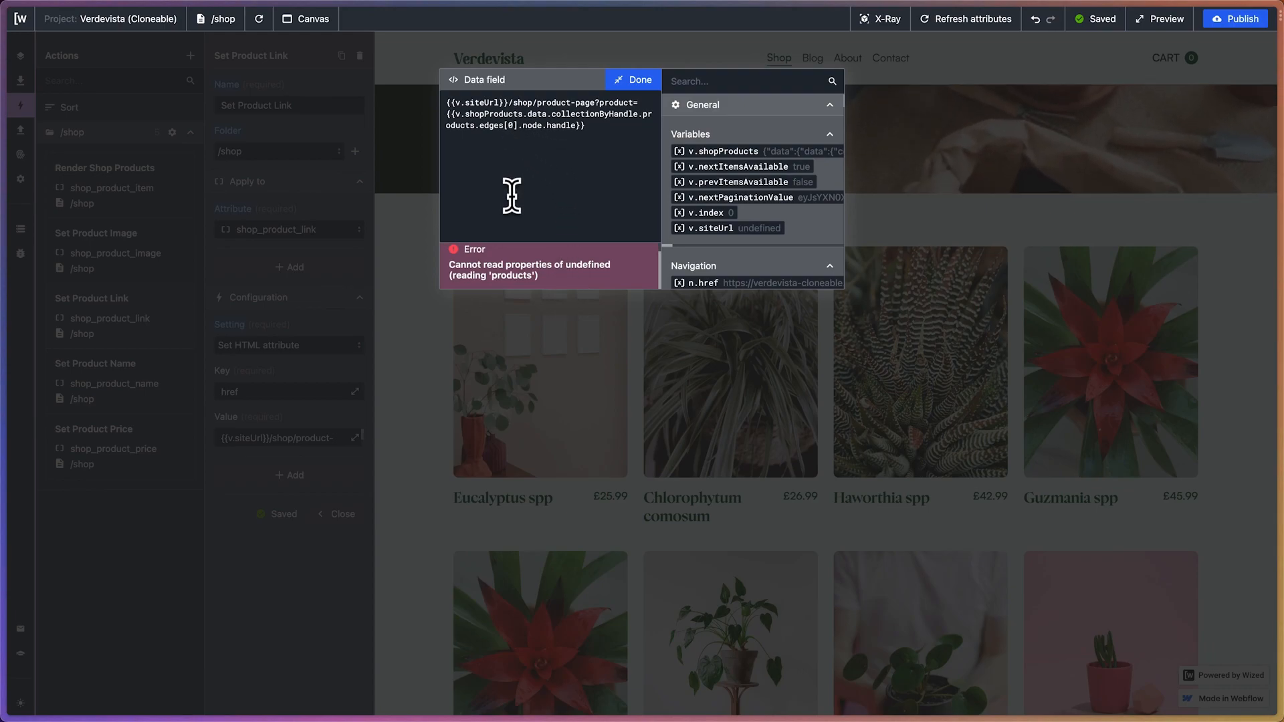
Replace the edges index 0 with v.index in the handle expression and close the value editor
{"action": "key", "text": "BackSpace"}
{"action": "type", "text": "v.index"}
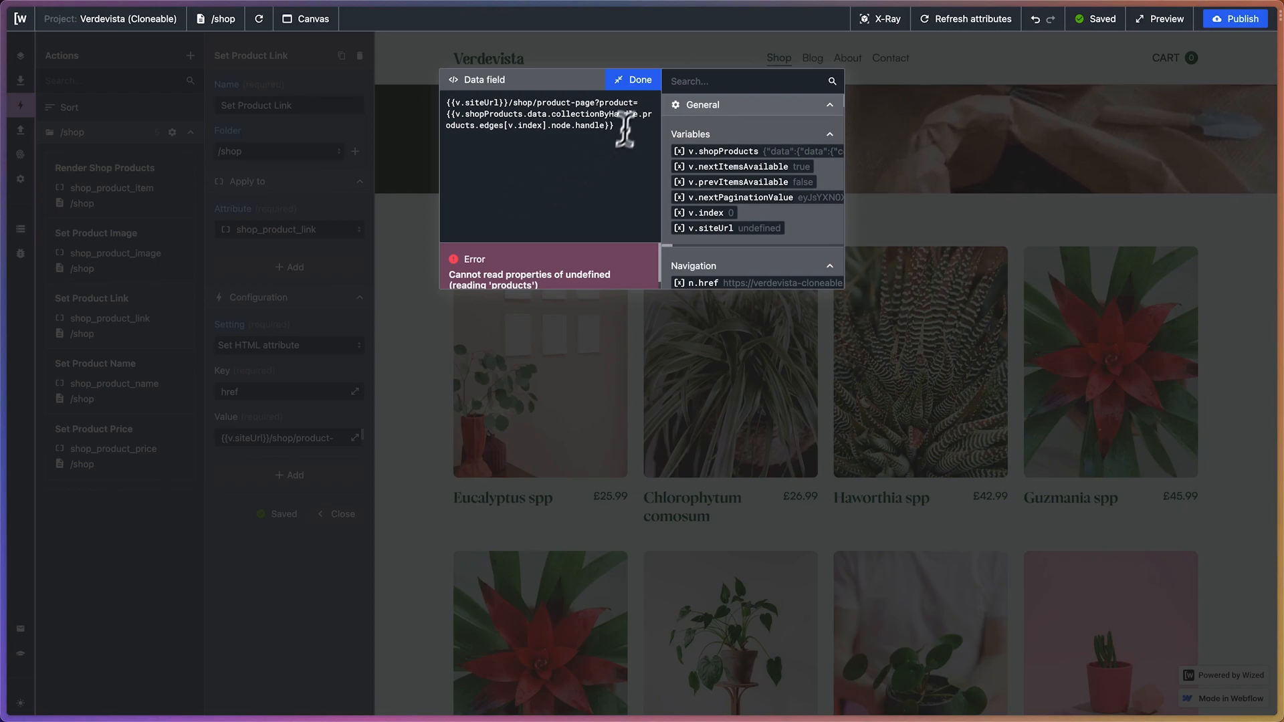
{"action": "left_click", "coordinate": [634, 81]}
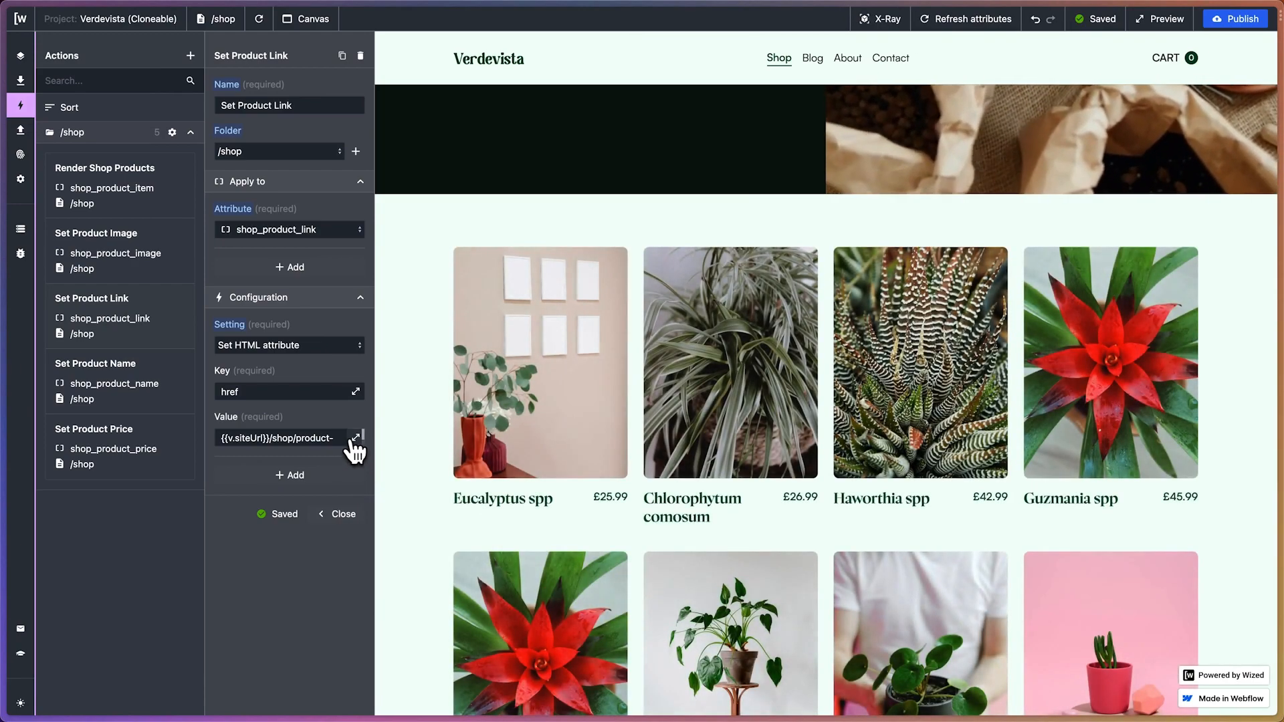
Correct the href value's handle path to v.shopProducts.data.data.collectionByHandle.products.edges[v.index].node.handle and check the resulting URL
{"action": "left_click", "coordinate": [354, 441]}
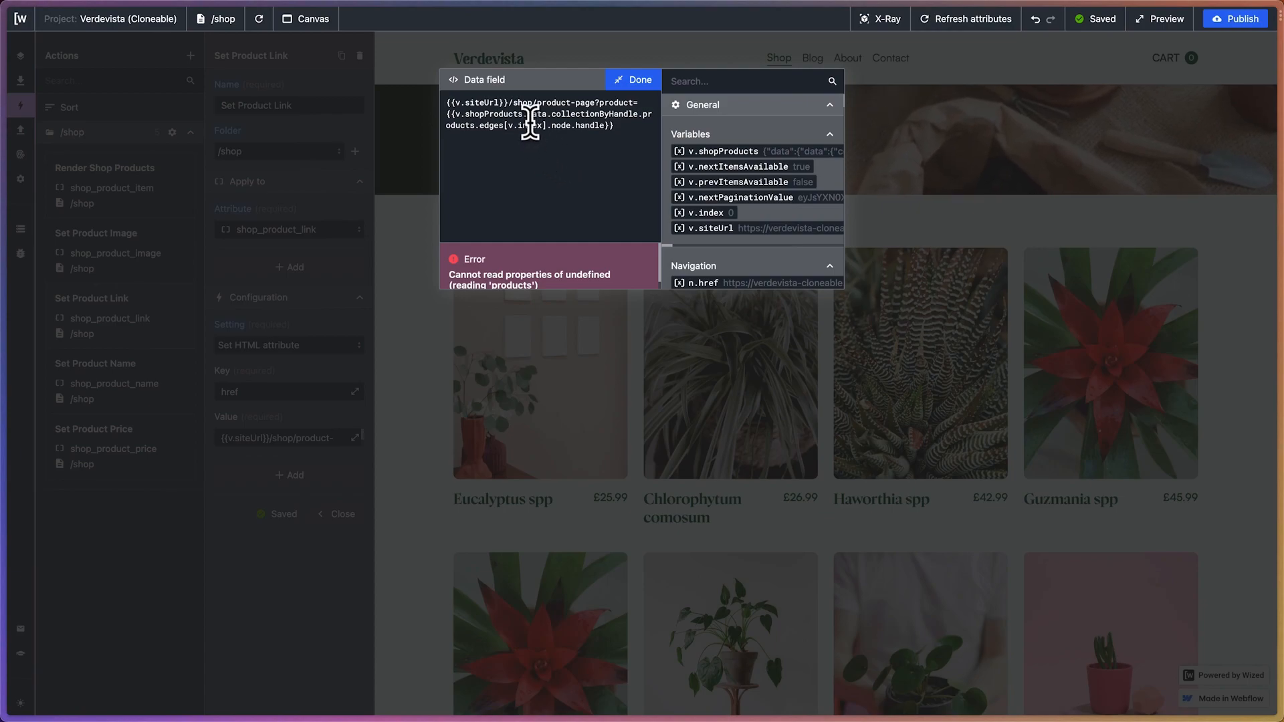
{"action": "type", "text": "data"}
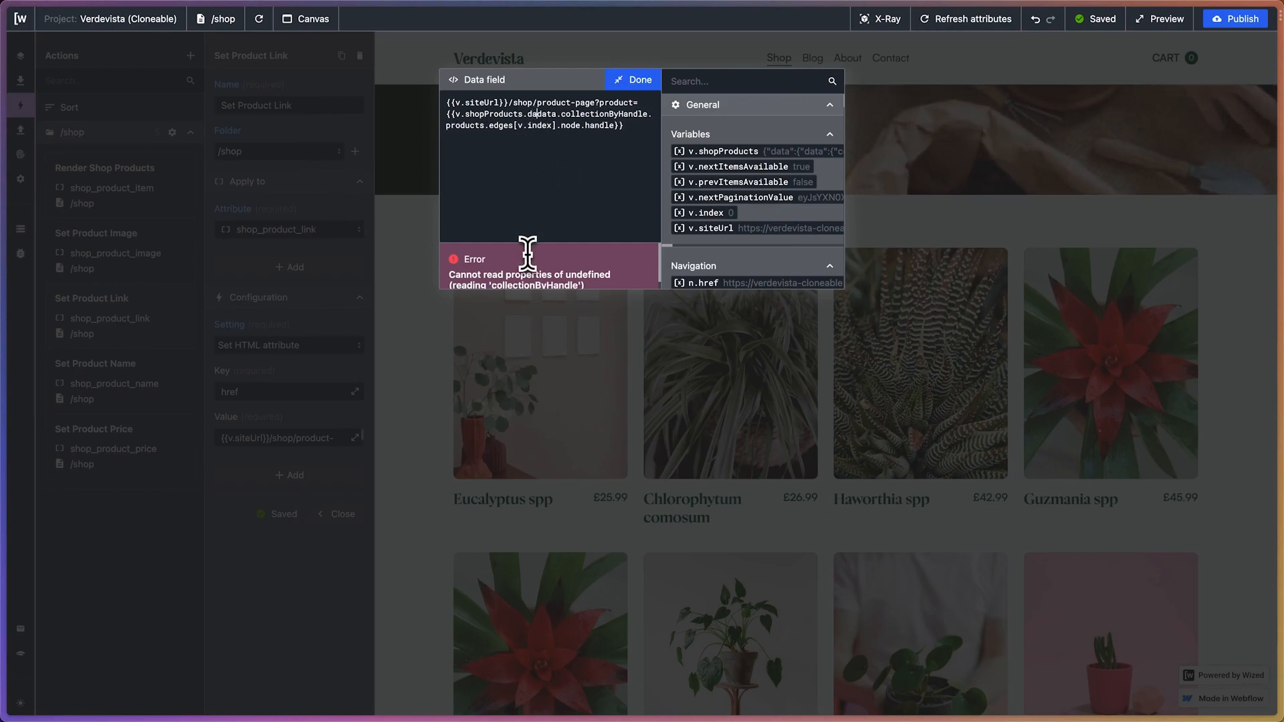
{"action": "type", "text": "."}
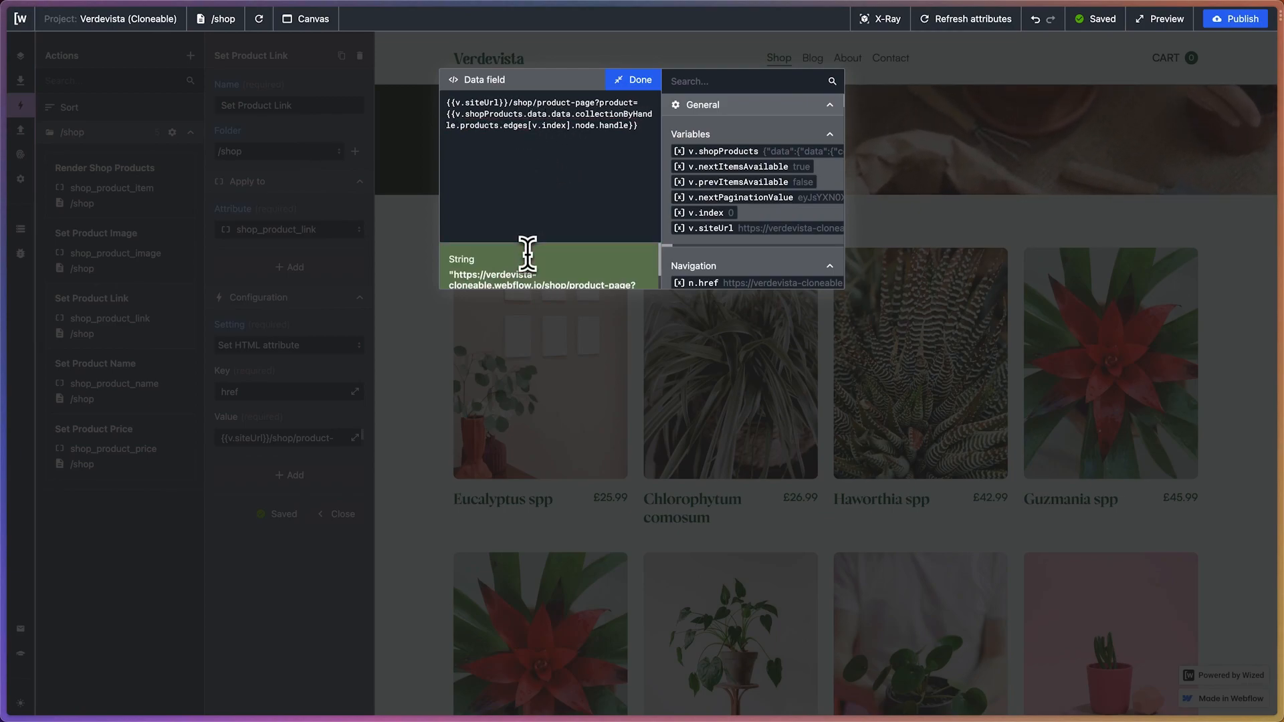
{"action": "scroll", "coordinate": [501, 277], "scroll_direction": "down", "scroll_amount": 1}
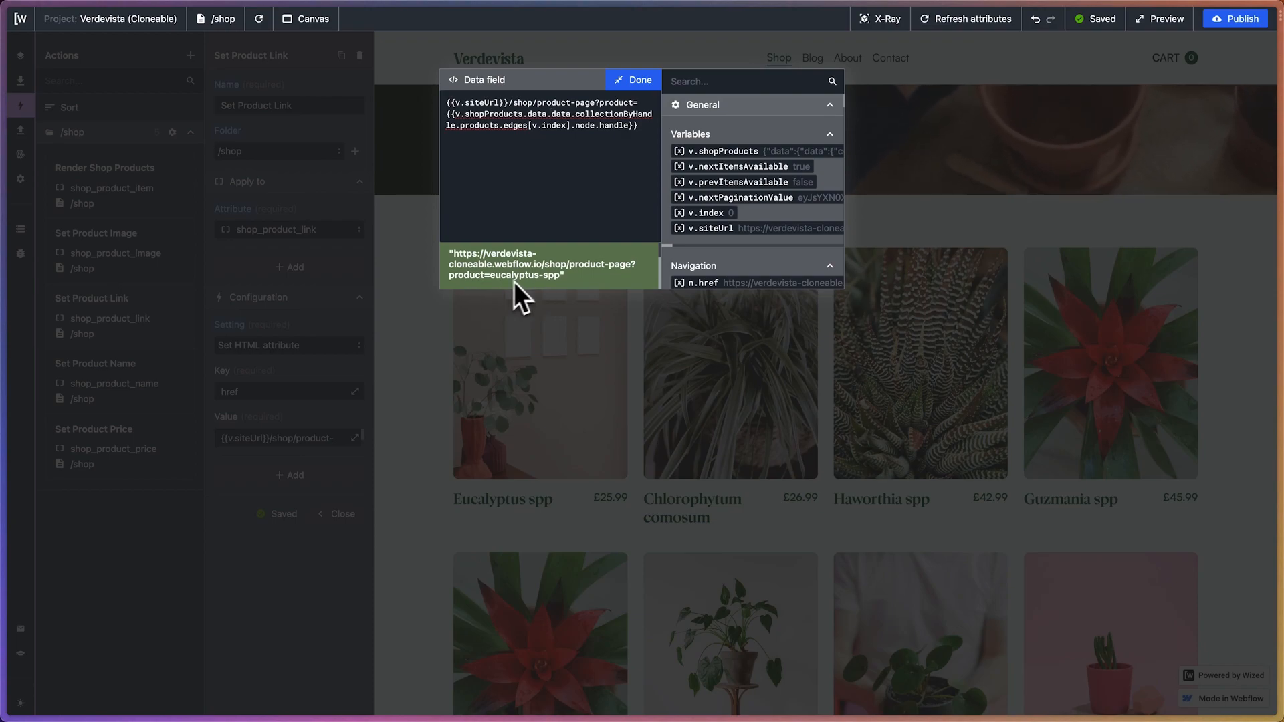
{"action": "left_click", "coordinate": [639, 80]}
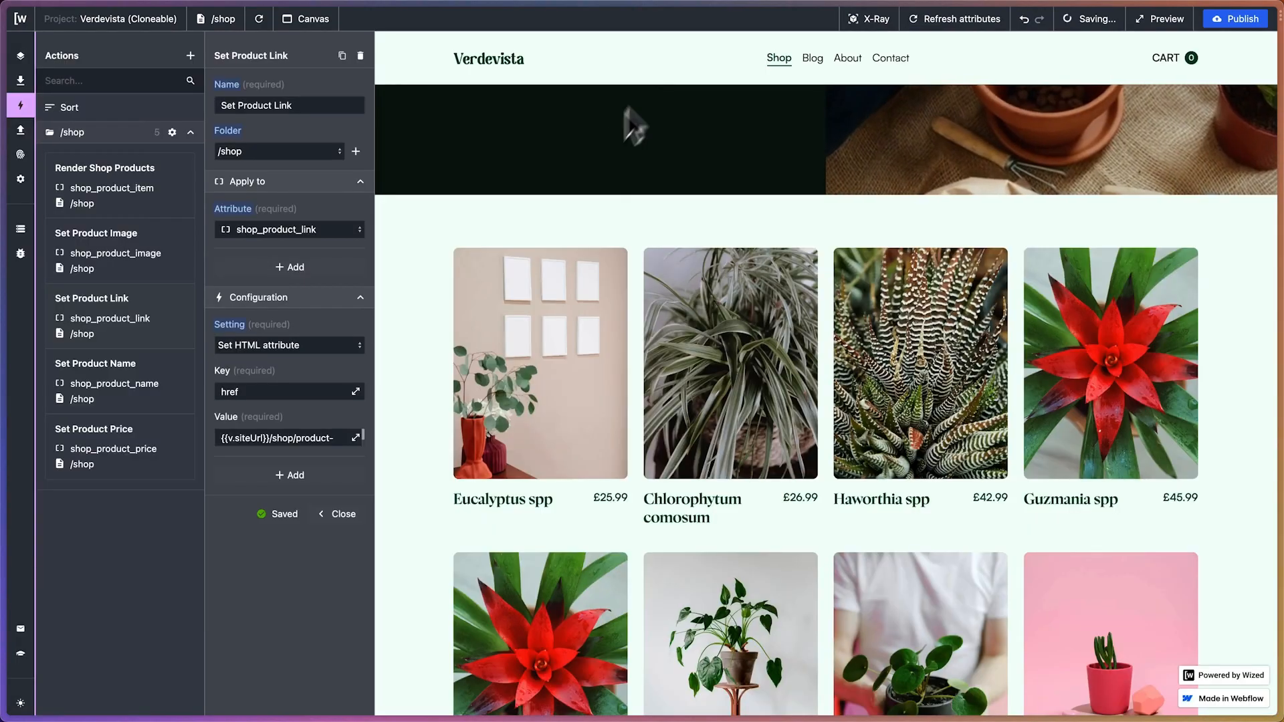
{"action": "left_click", "coordinate": [355, 438]}
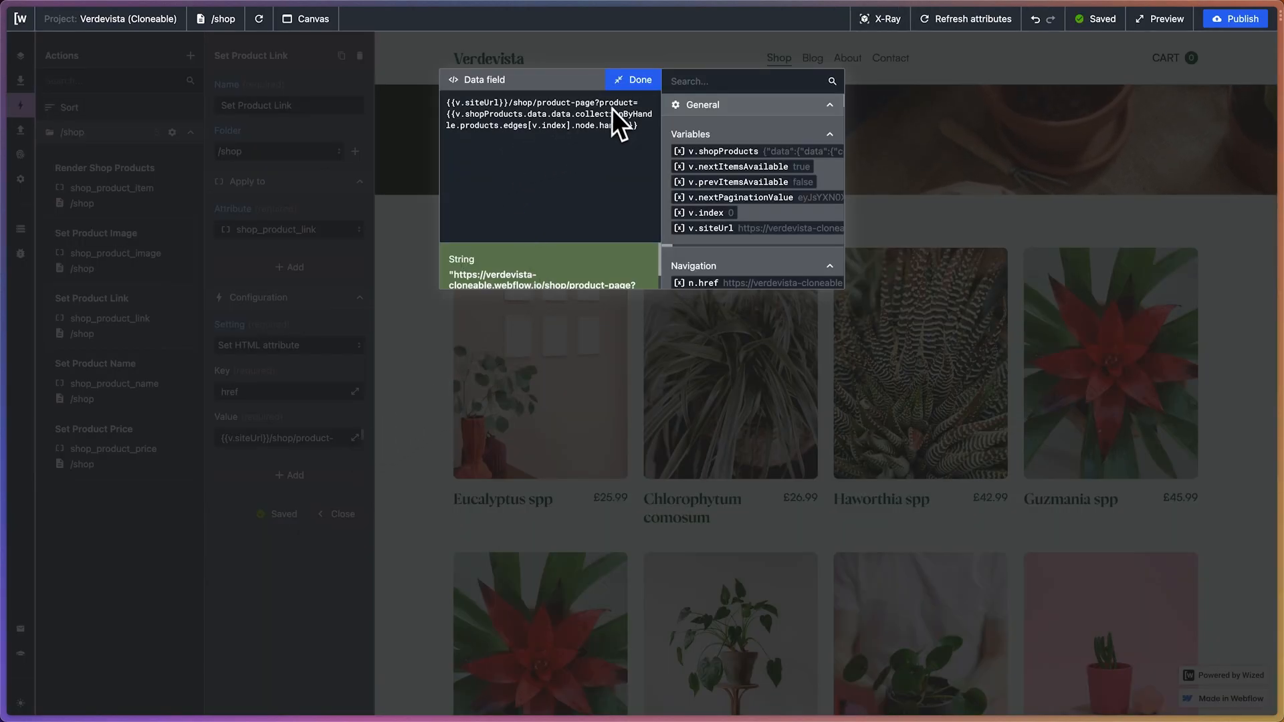
{"action": "left_click", "coordinate": [628, 82]}
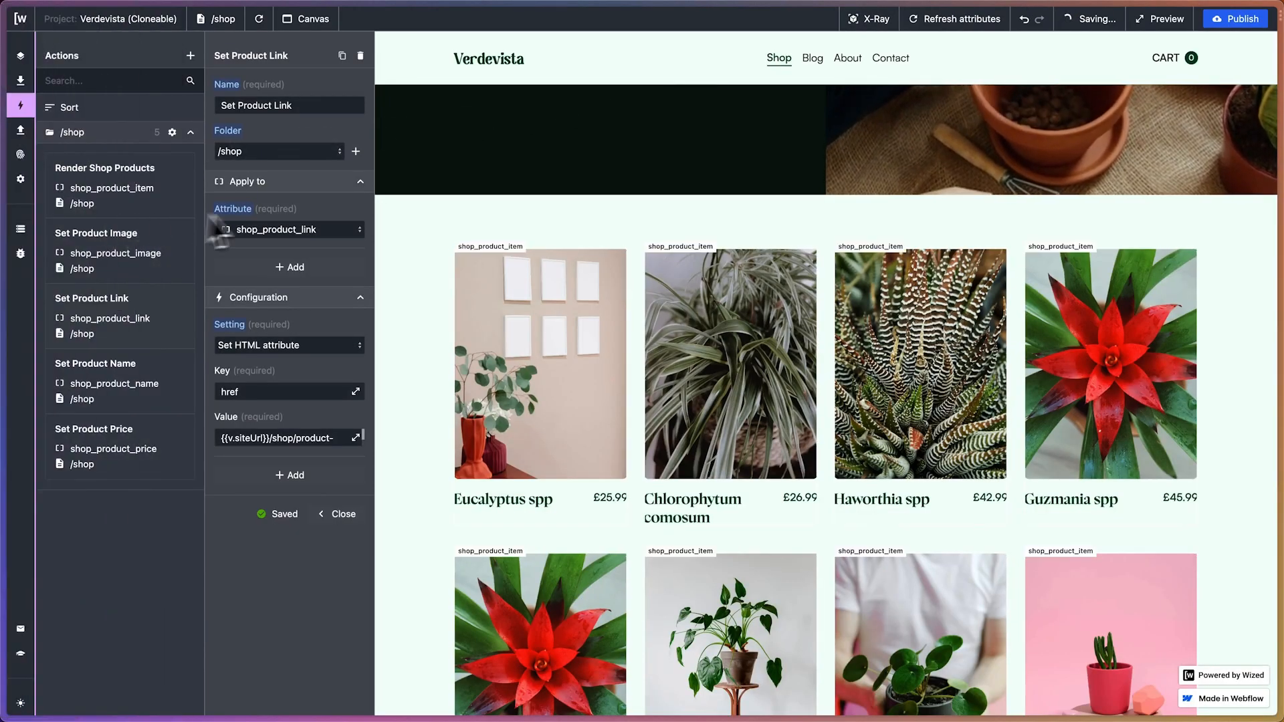
Add a navigation parameter named product to the Data Store
{"action": "left_click", "coordinate": [34, 228]}
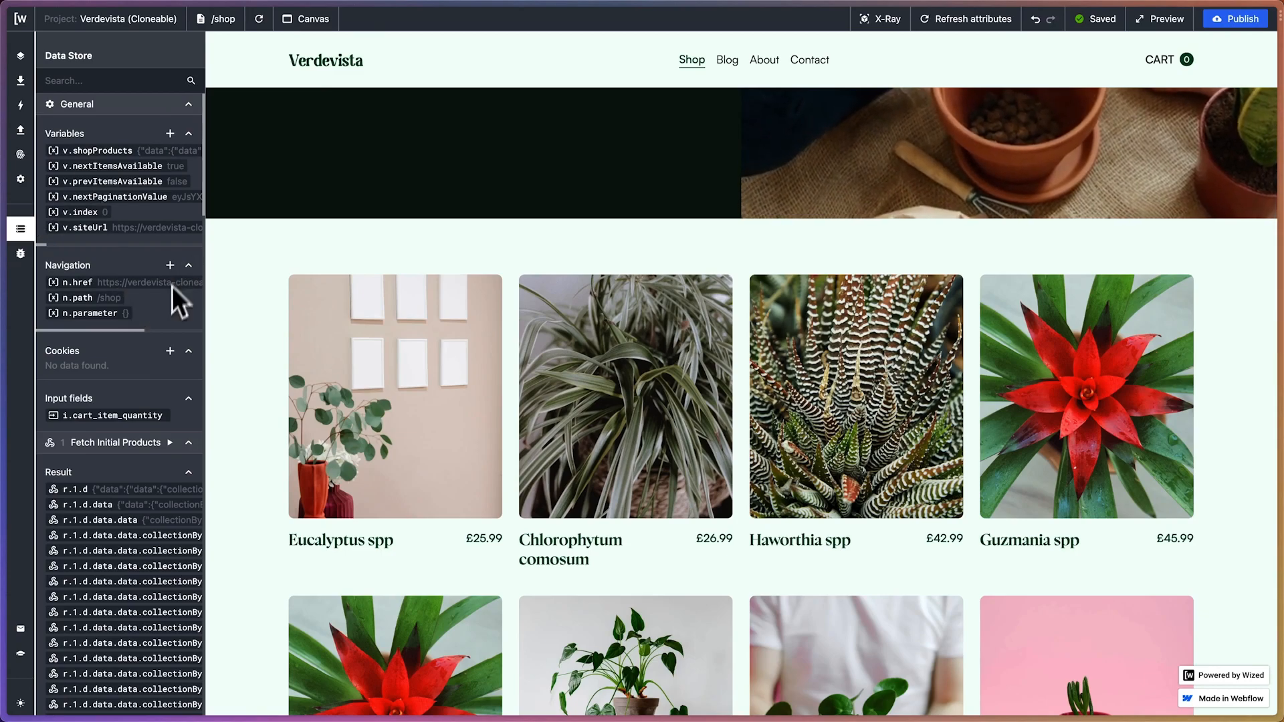
{"action": "left_click", "coordinate": [170, 265]}
{"action": "left_click", "coordinate": [267, 105]}
{"action": "type", "text": "product"}
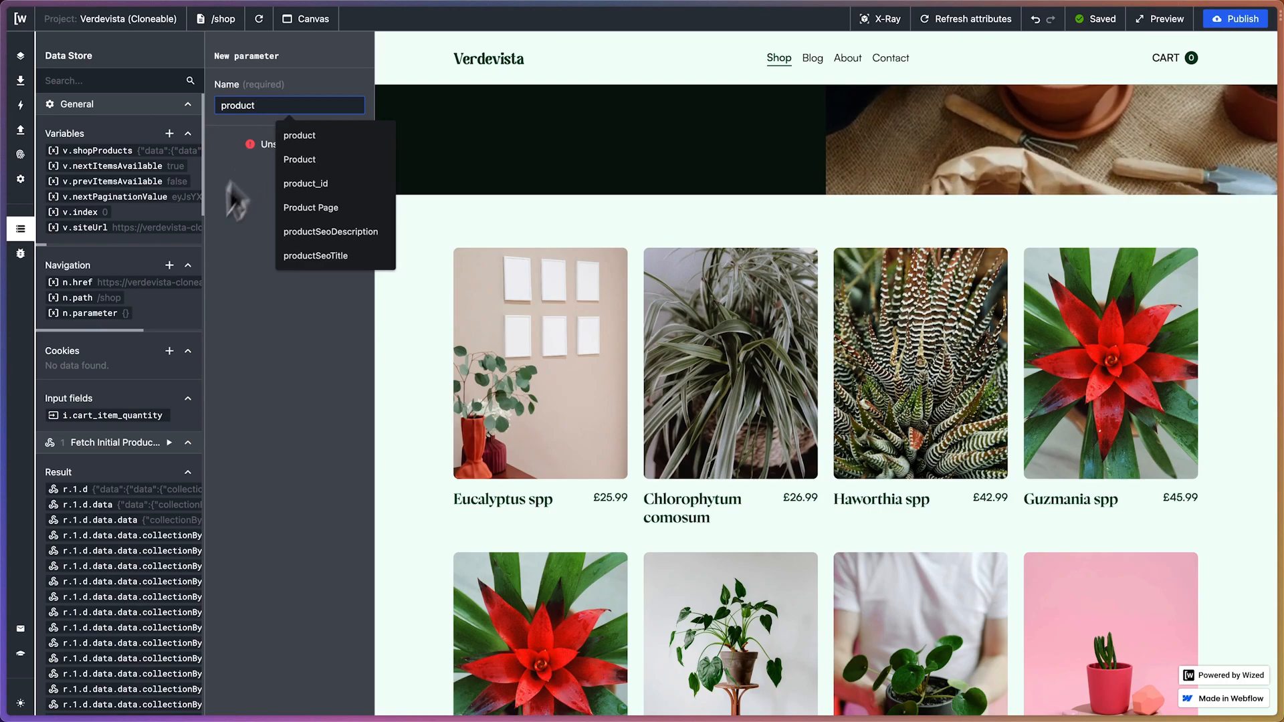
{"action": "double_click", "coordinate": [218, 241]}
{"action": "left_click", "coordinate": [344, 145]}
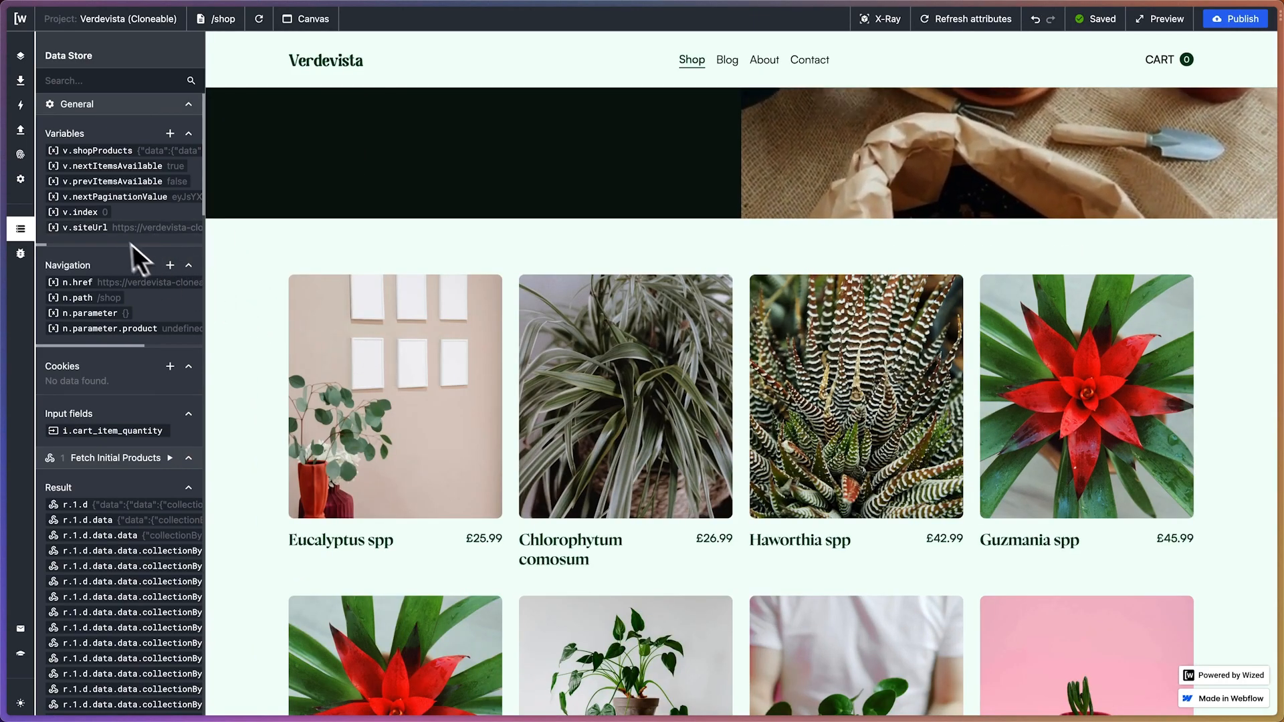
Reload the shop page and check the first product's link against the href value of the Set Product Link action
{"action": "left_click", "coordinate": [259, 19]}
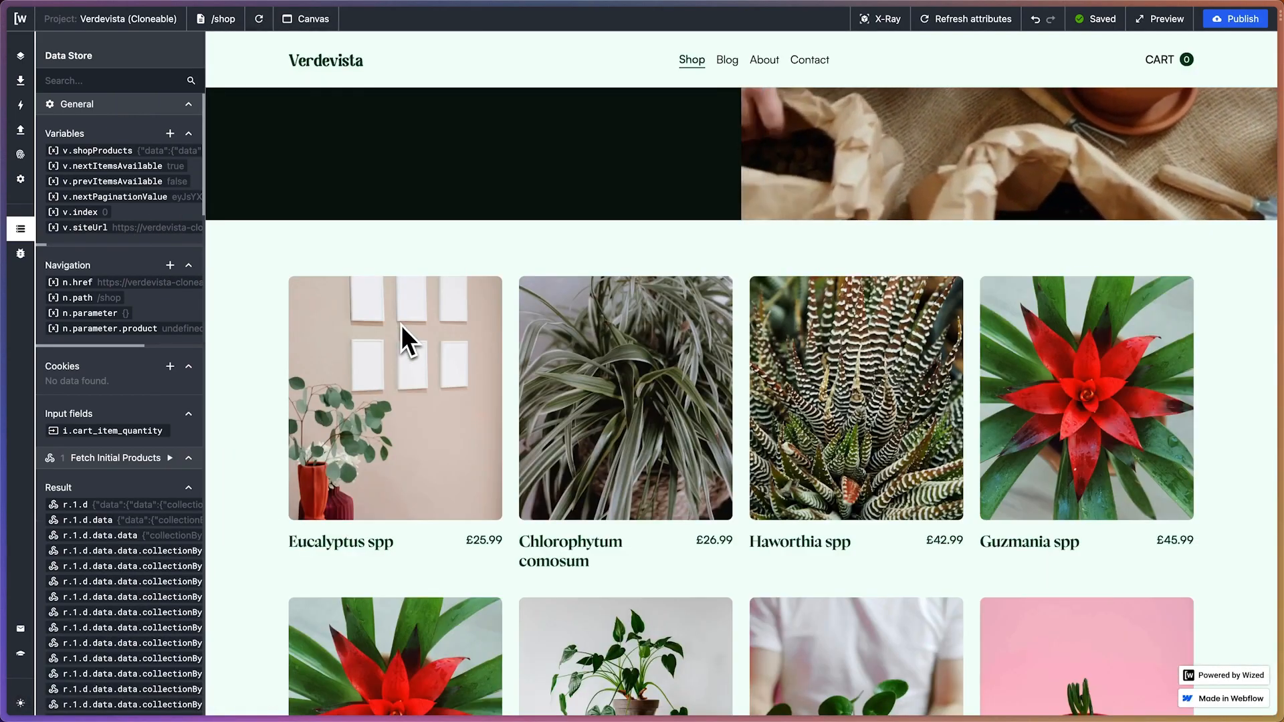
{"action": "left_click", "coordinate": [403, 319]}
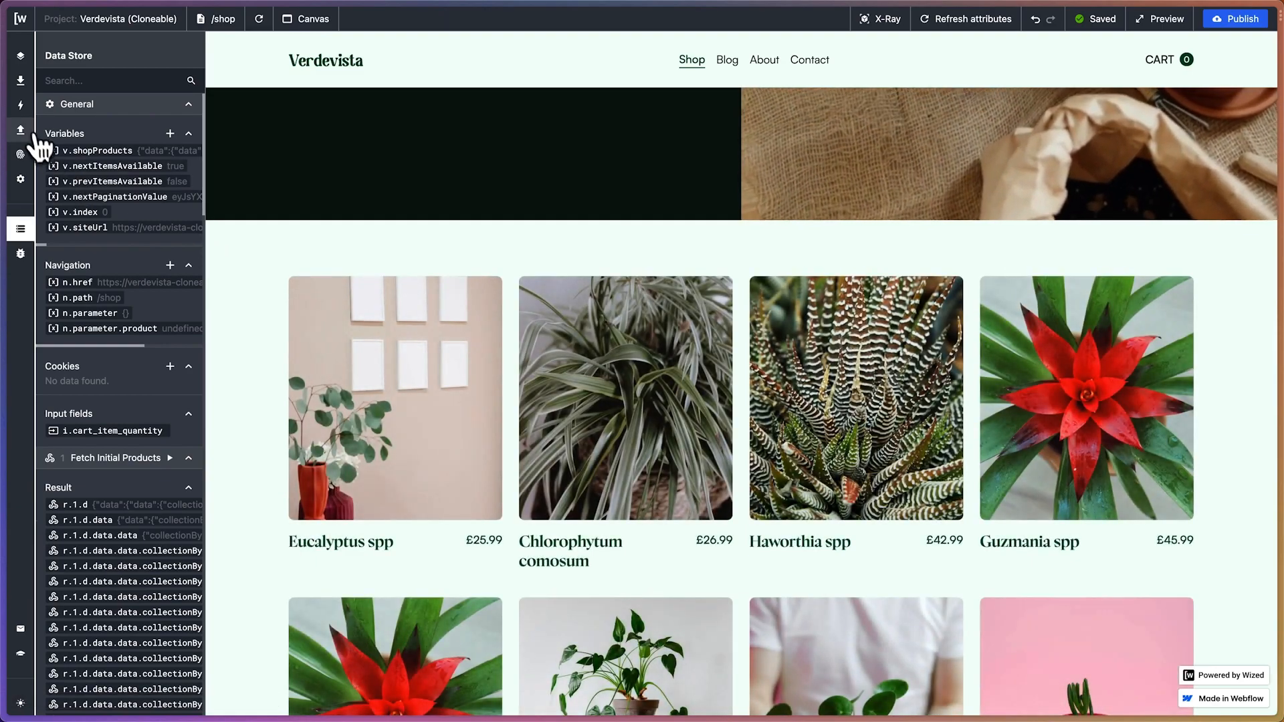
{"action": "left_click", "coordinate": [20, 105]}
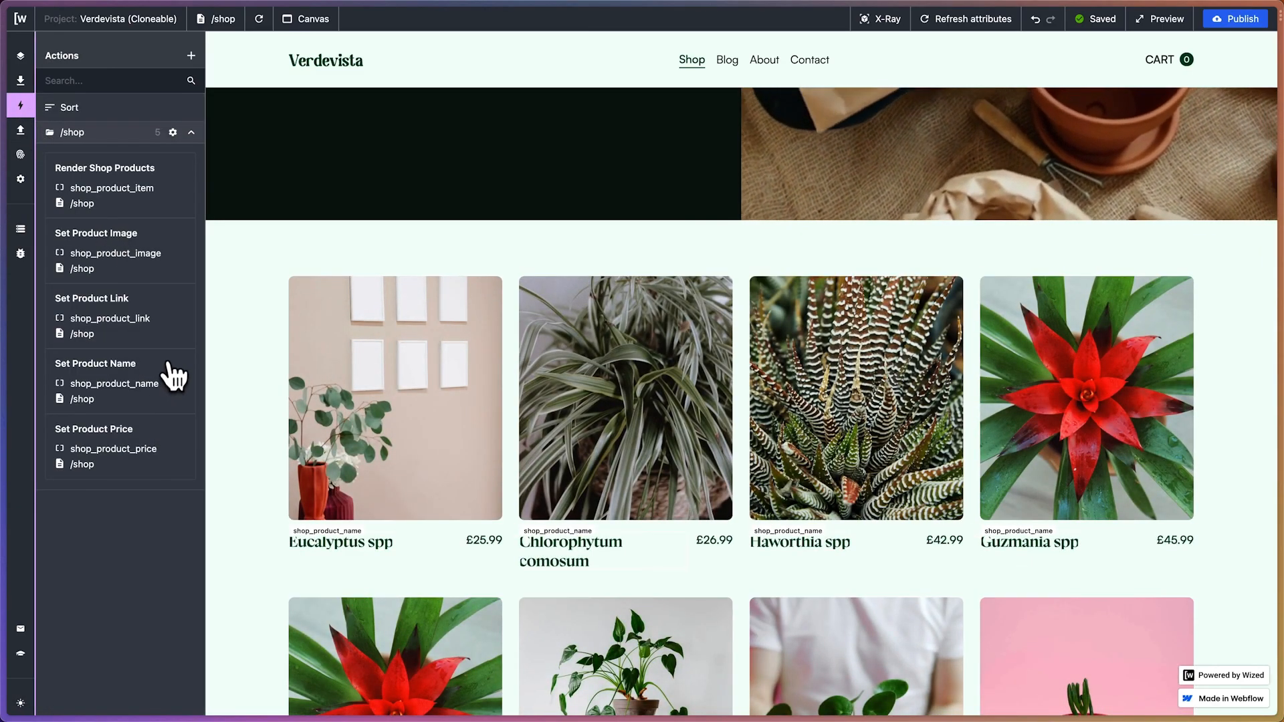
{"action": "left_click", "coordinate": [167, 316]}
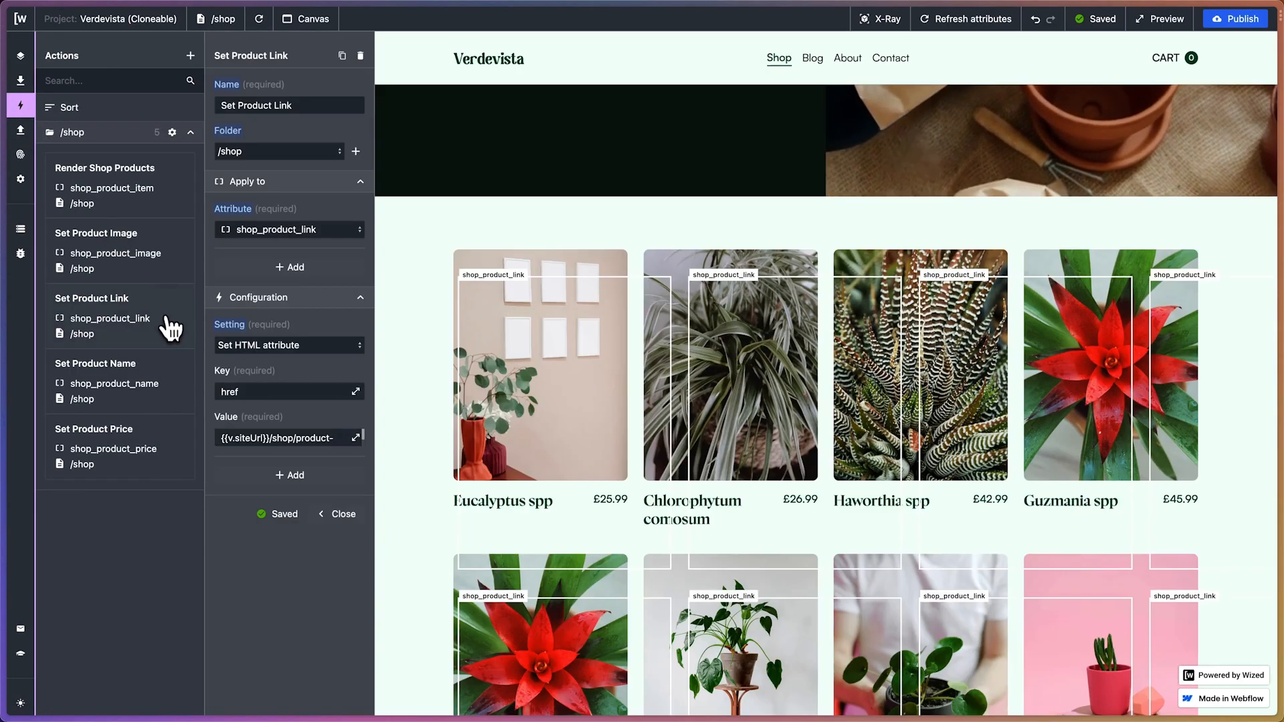
{"action": "left_click", "coordinate": [354, 438]}
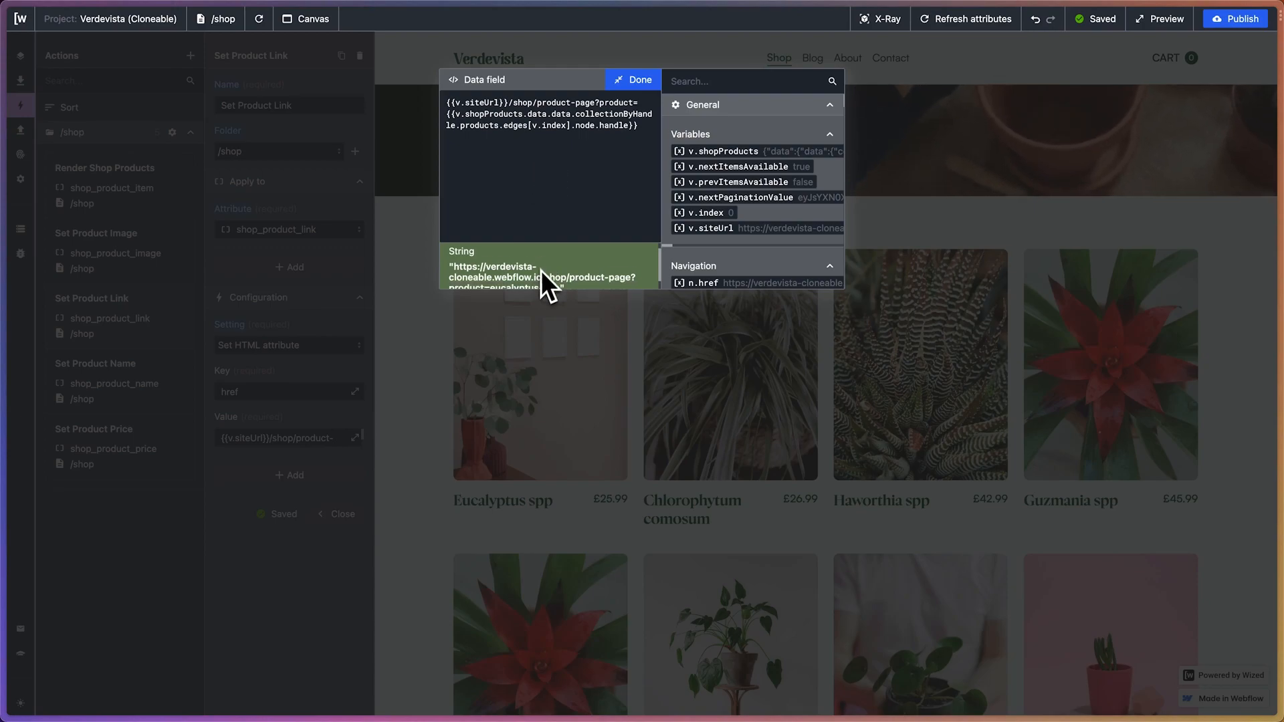
{"action": "left_click", "coordinate": [638, 80]}
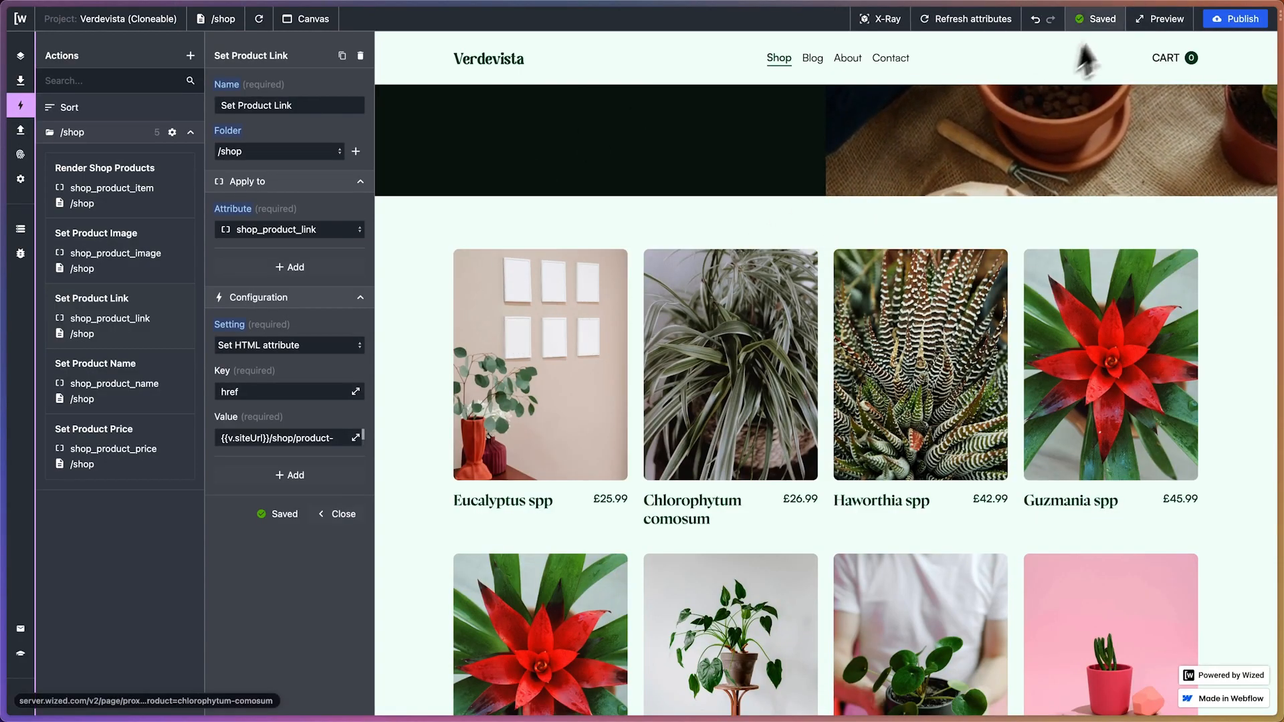
Preview the live shop page, look through the rendered products and open the Eucalyptus spp product
{"action": "left_click", "coordinate": [1153, 21]}
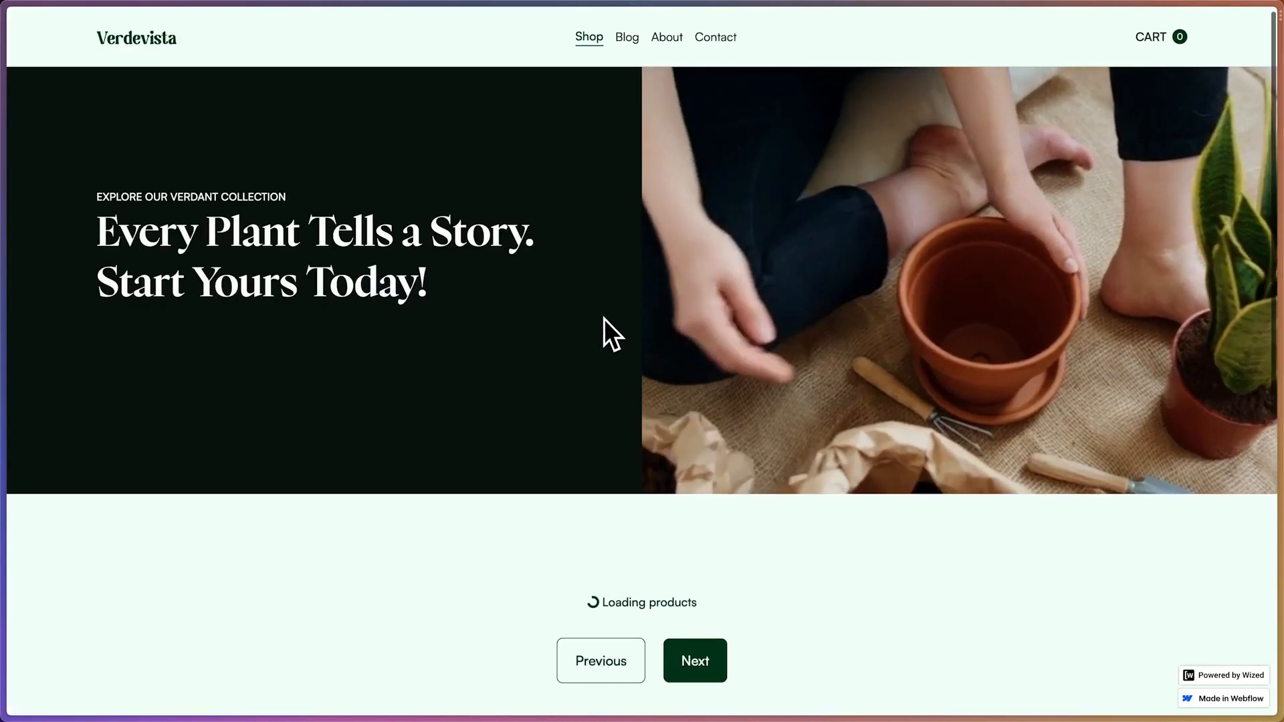
{"action": "scroll", "coordinate": [604, 318], "scroll_direction": "down", "scroll_amount": 9}
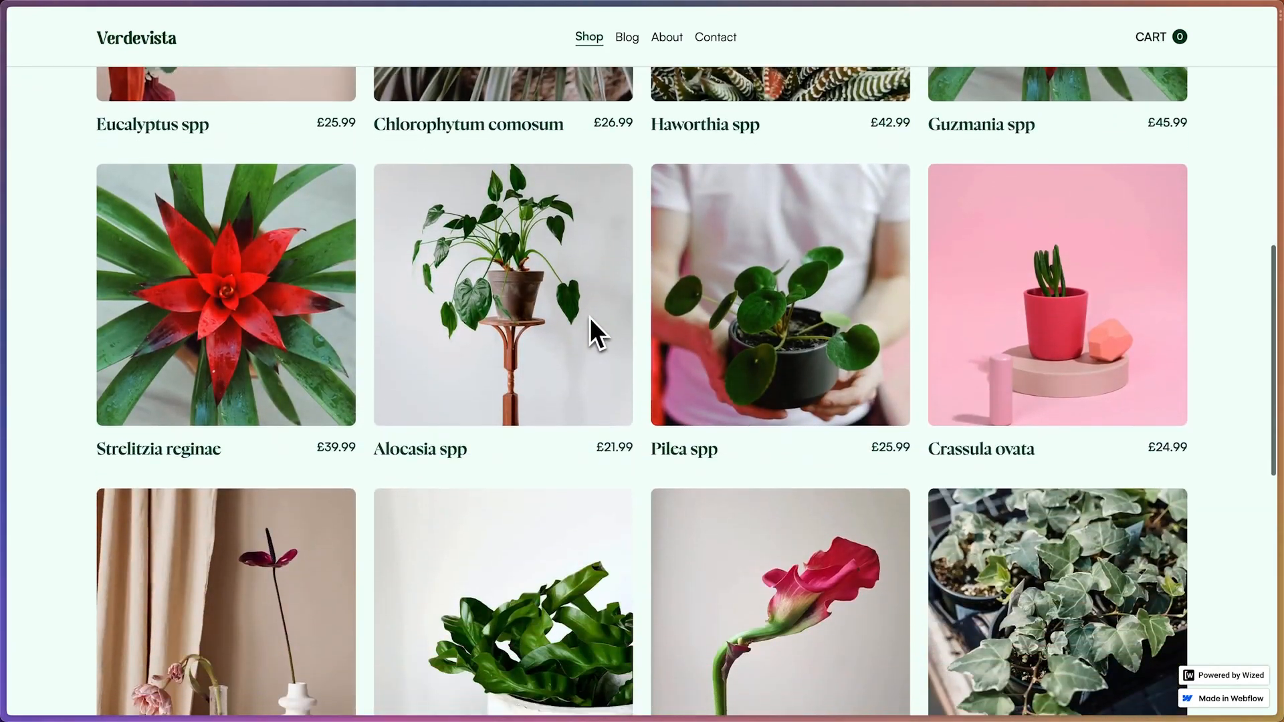
{"action": "scroll", "coordinate": [590, 318], "scroll_direction": "down", "scroll_amount": 3}
{"action": "scroll", "coordinate": [589, 318], "scroll_direction": "up", "scroll_amount": 7}
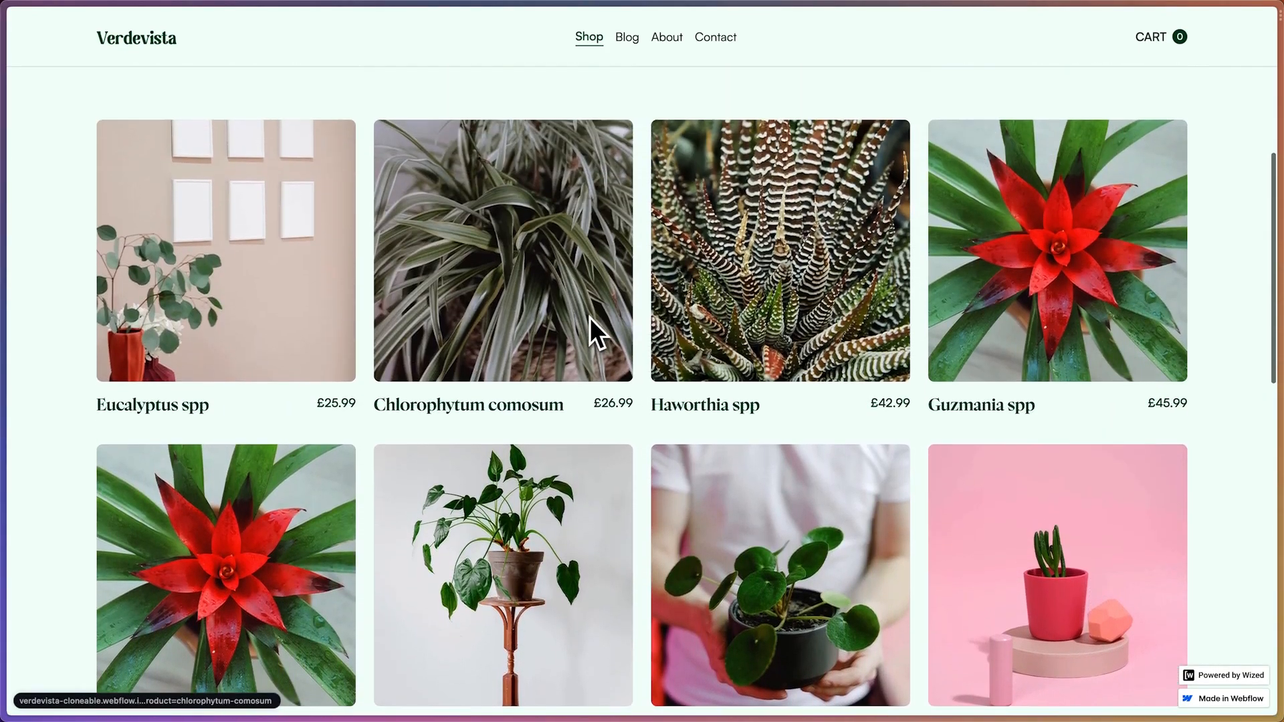
{"action": "scroll", "coordinate": [590, 319], "scroll_direction": "up", "scroll_amount": 2}
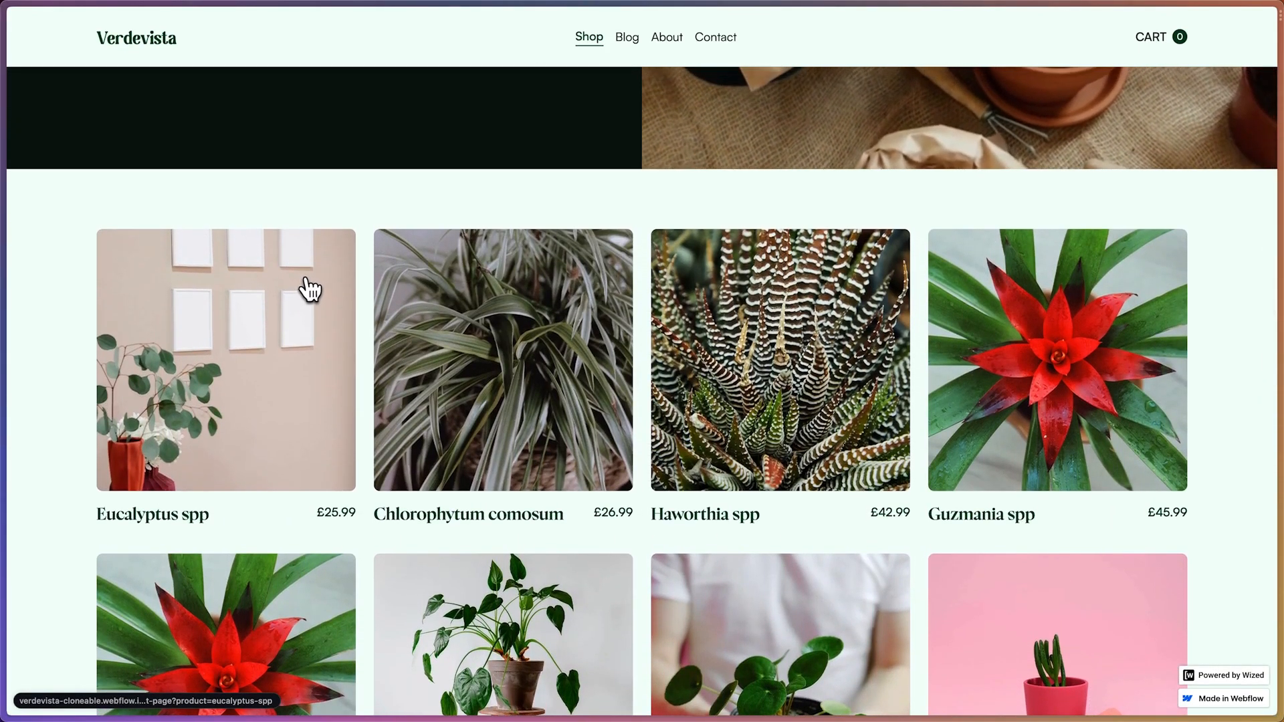
{"action": "left_click", "coordinate": [309, 289]}
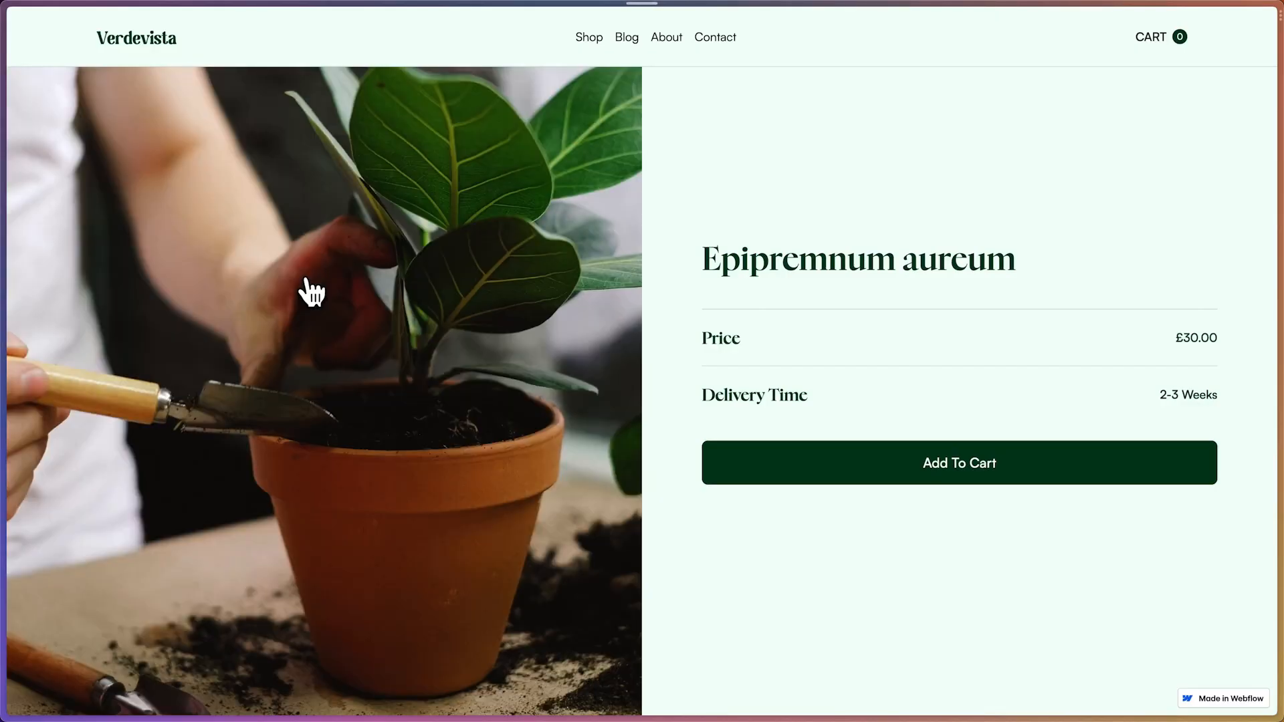
Check the product page's full URL for the product parameter and the handle it carries
{"action": "mouse_move", "coordinate": [11, 136]}
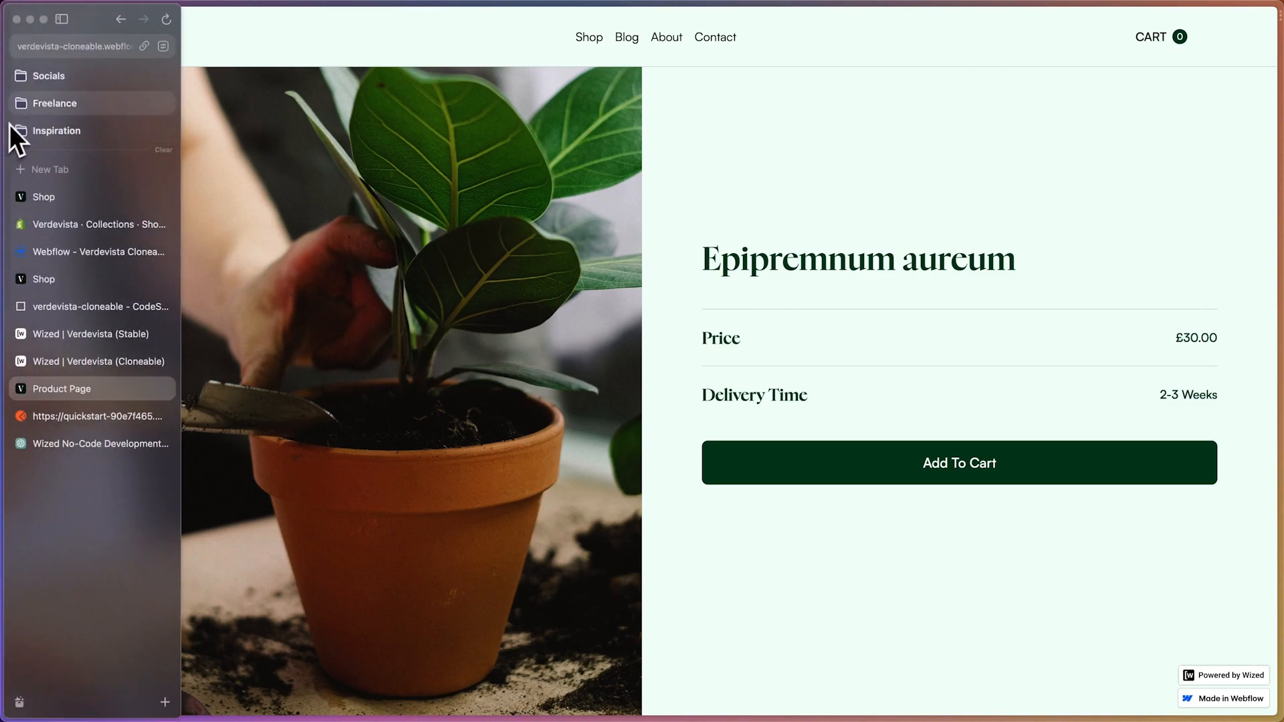
{"action": "left_click", "coordinate": [62, 48]}
{"action": "left_click", "coordinate": [275, 50]}
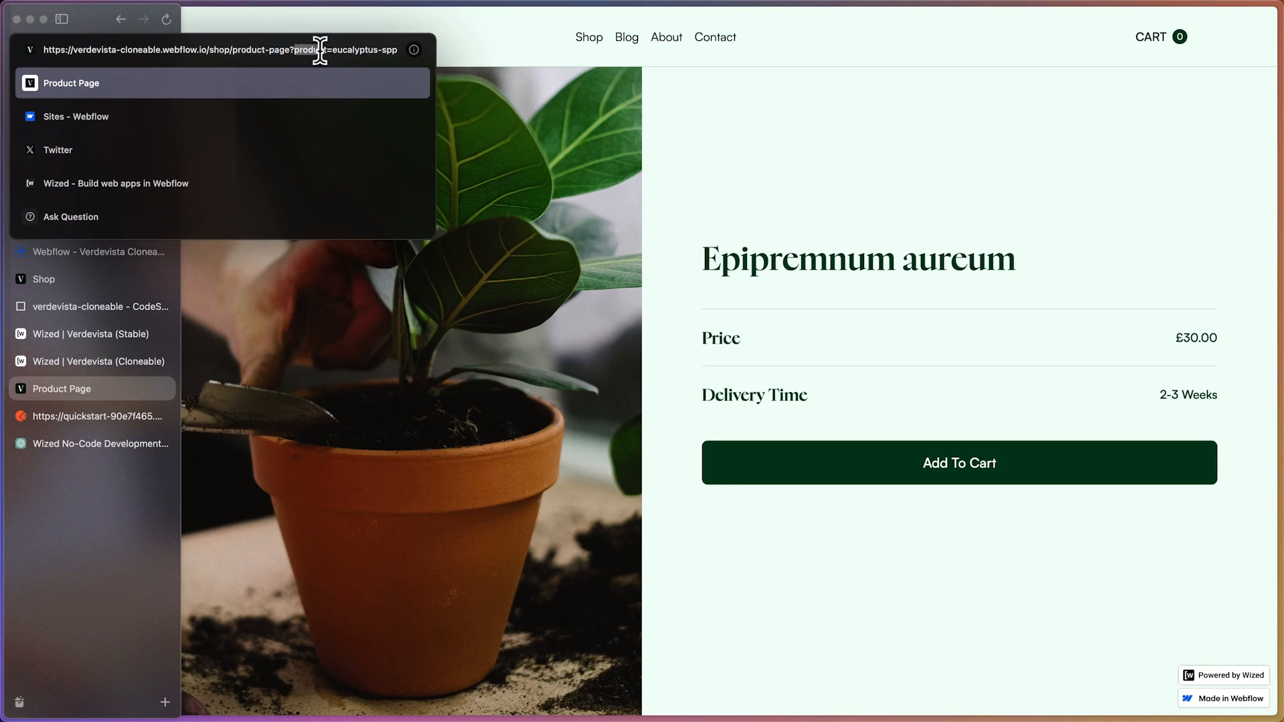
{"action": "left_click_drag", "start_coordinate": [332, 50], "coordinate": [401, 63]}
{"action": "key", "text": "Escape"}
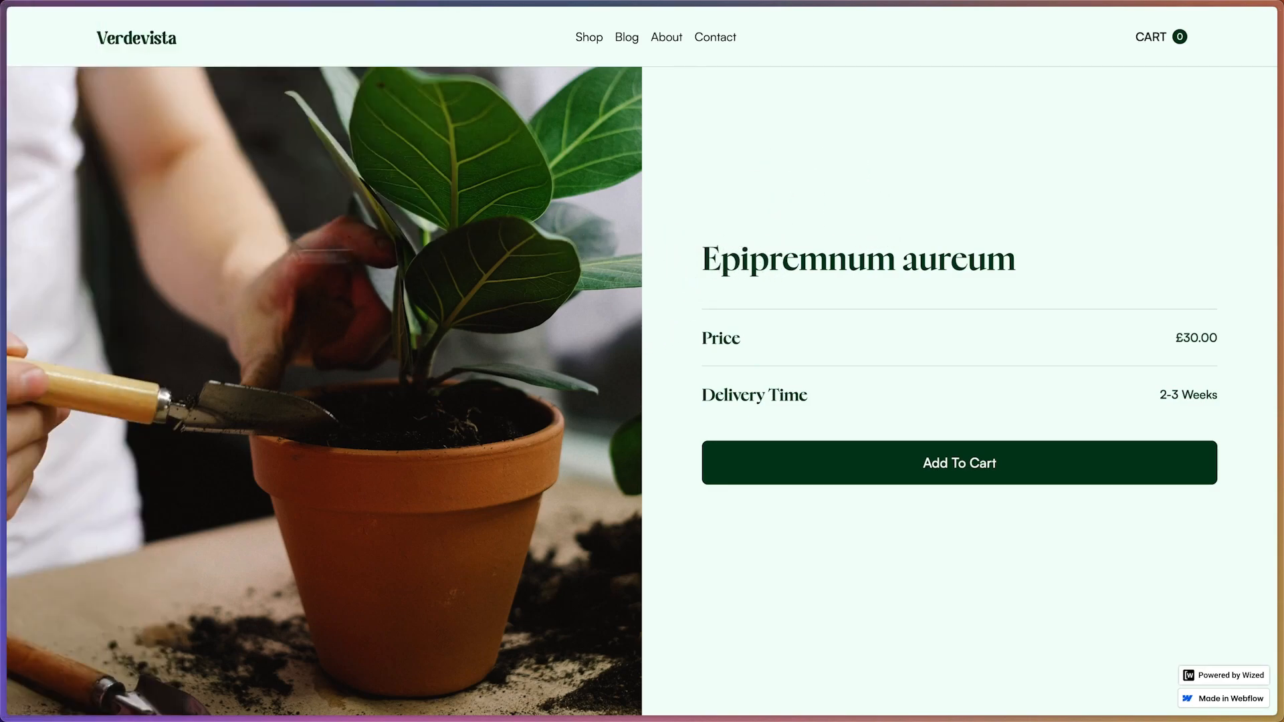
Switch back to the Verdevista (Cloneable) project in Wized and open the Fetch Initial Products request
{"action": "mouse_move", "coordinate": [59, 262]}
{"action": "left_click", "coordinate": [105, 368]}
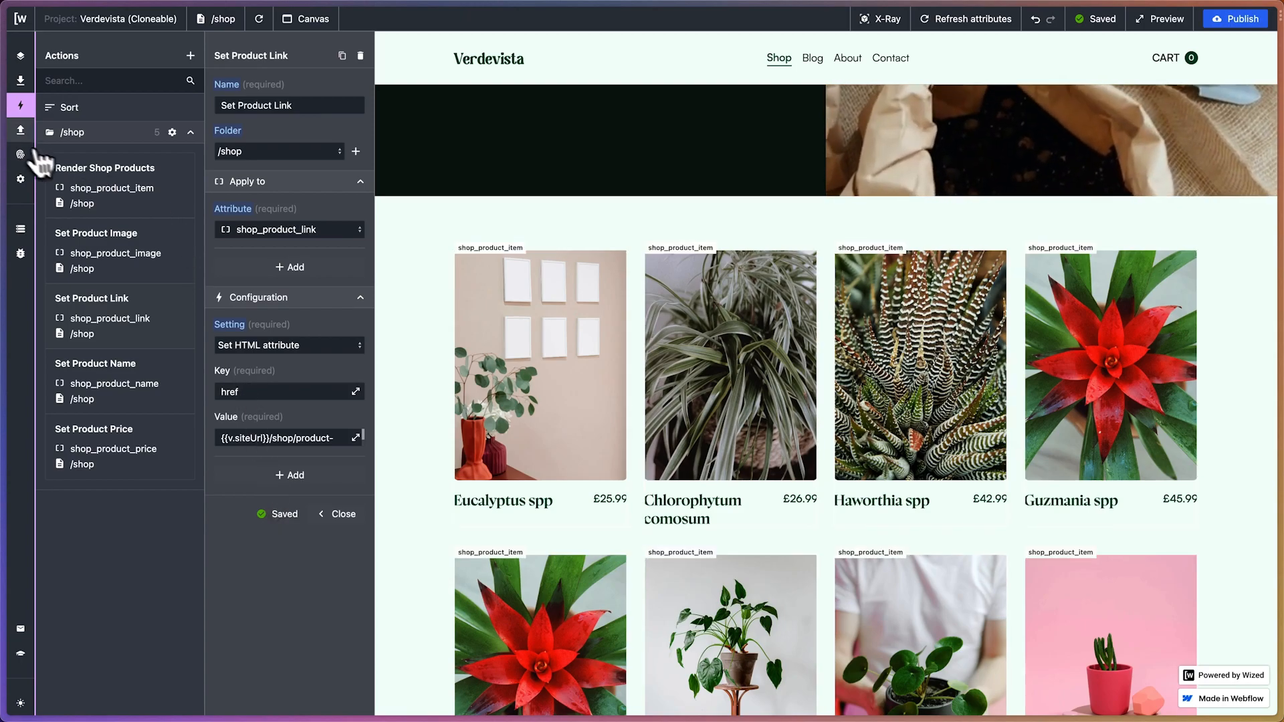
{"action": "left_click", "coordinate": [20, 129]}
{"action": "left_click", "coordinate": [176, 191]}
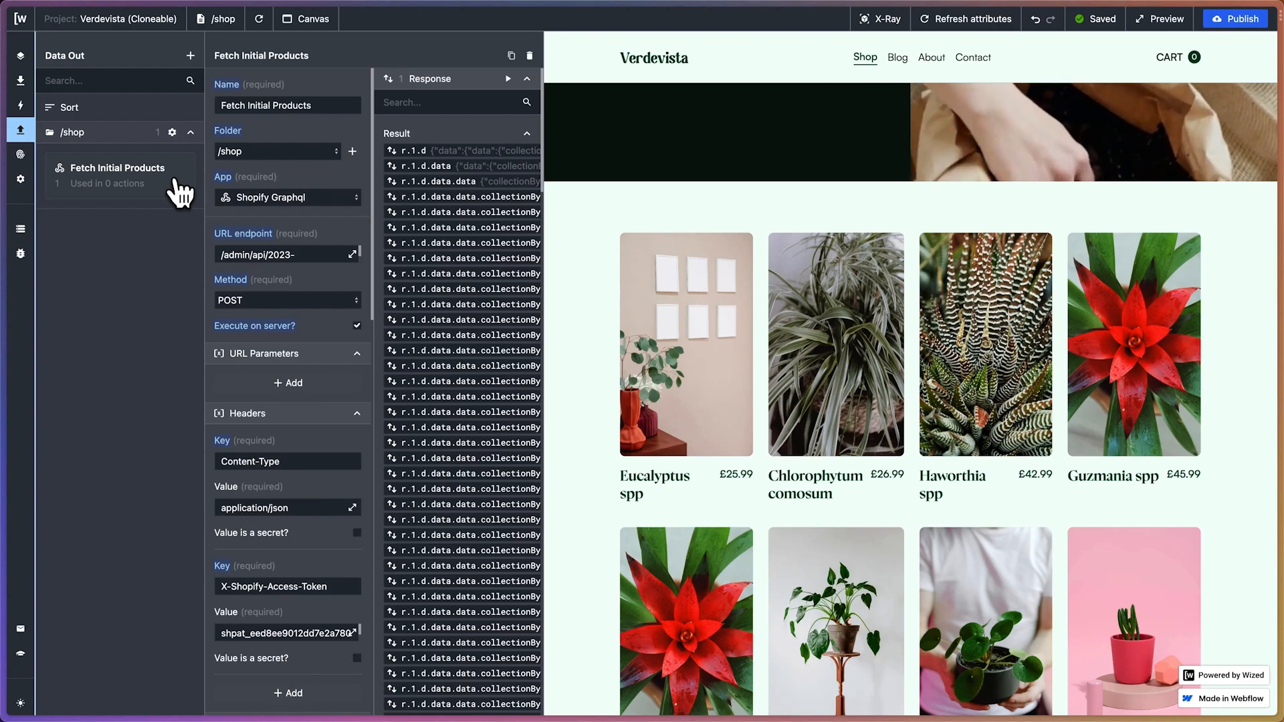
Review the body query of Fetch Initial Products and the Previous and Next buttons below the shop's products
{"action": "scroll", "coordinate": [354, 279], "scroll_direction": "down", "scroll_amount": 3}
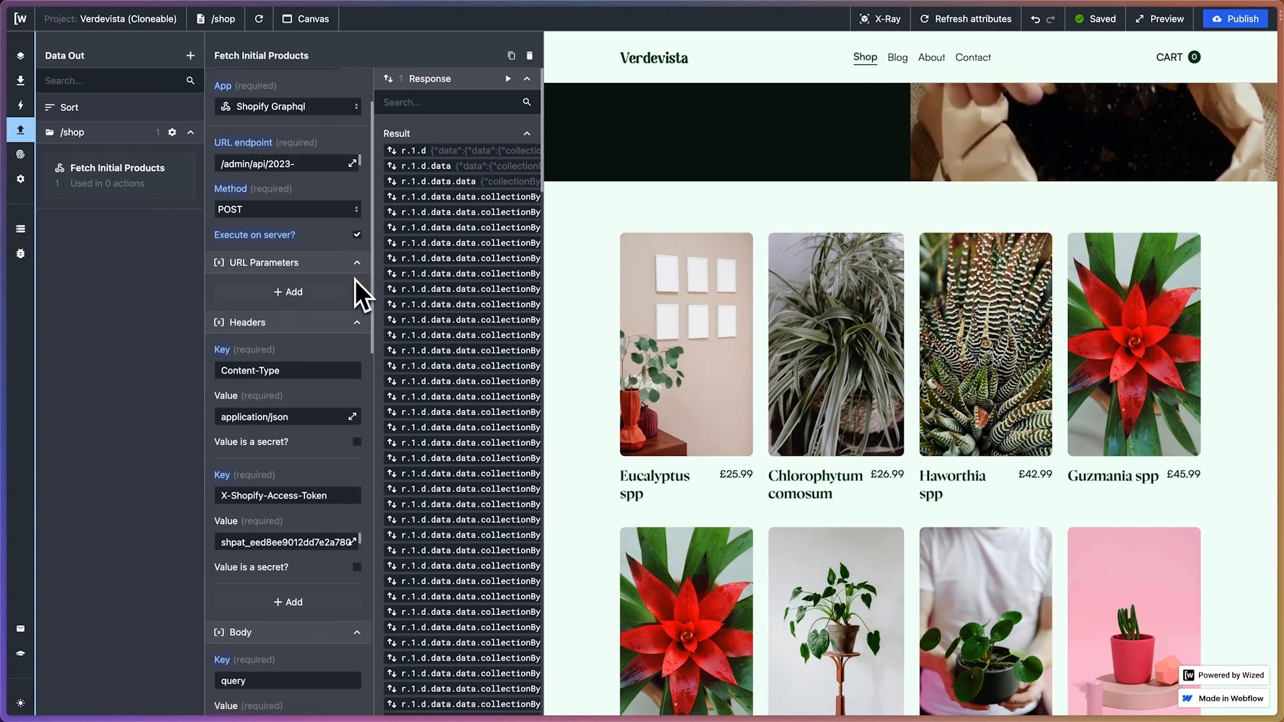
{"action": "scroll", "coordinate": [324, 318], "scroll_direction": "up", "scroll_amount": 3}
{"action": "scroll", "coordinate": [323, 318], "scroll_direction": "down", "scroll_amount": 10}
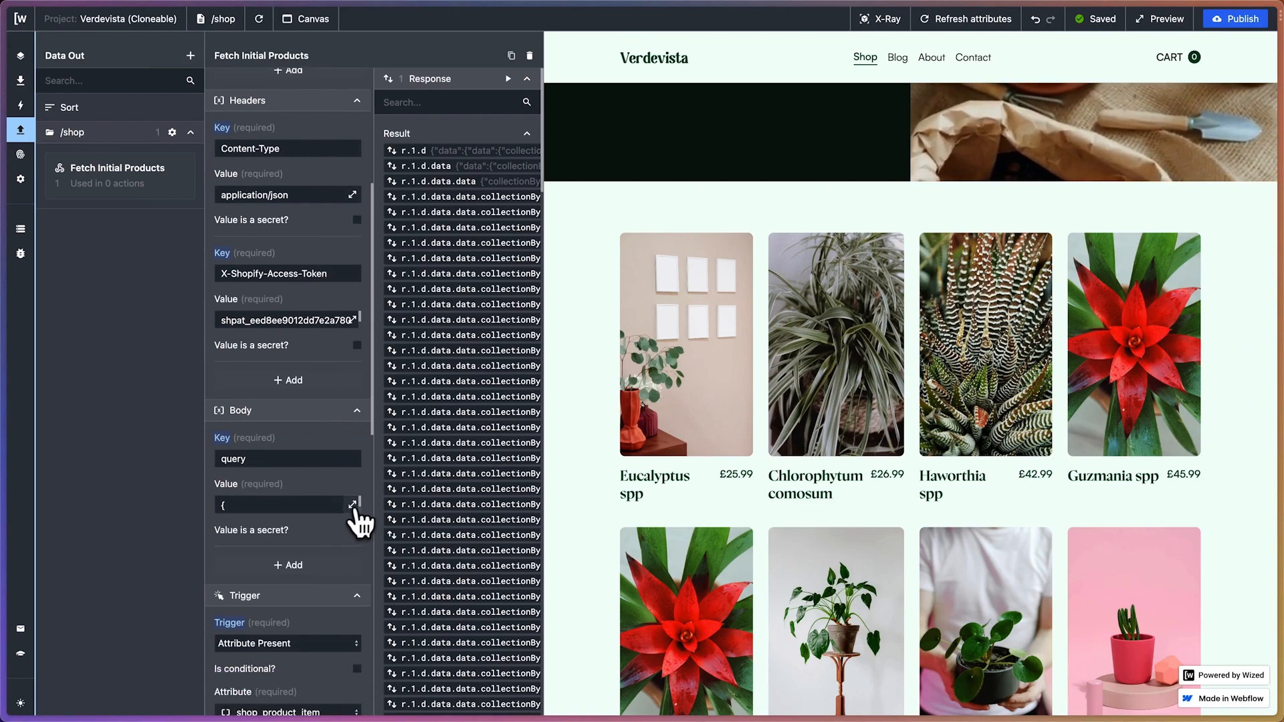
{"action": "left_click", "coordinate": [352, 505]}
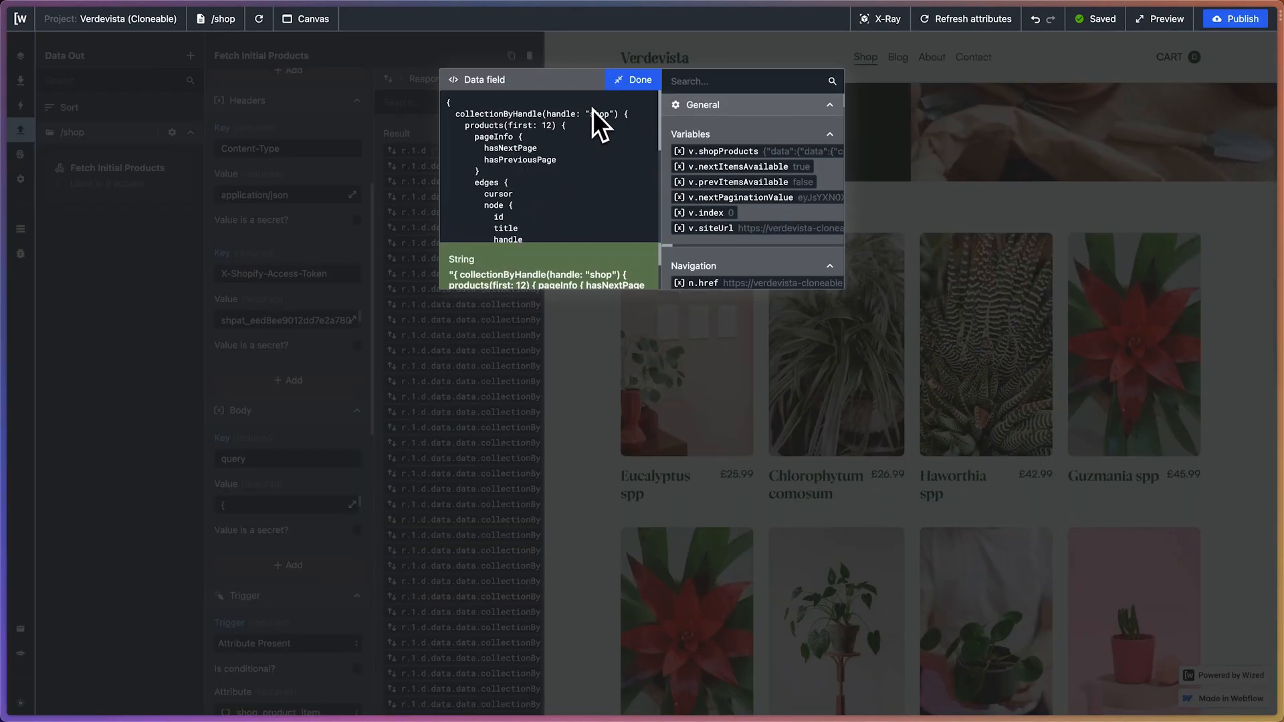
{"action": "left_click", "coordinate": [635, 80]}
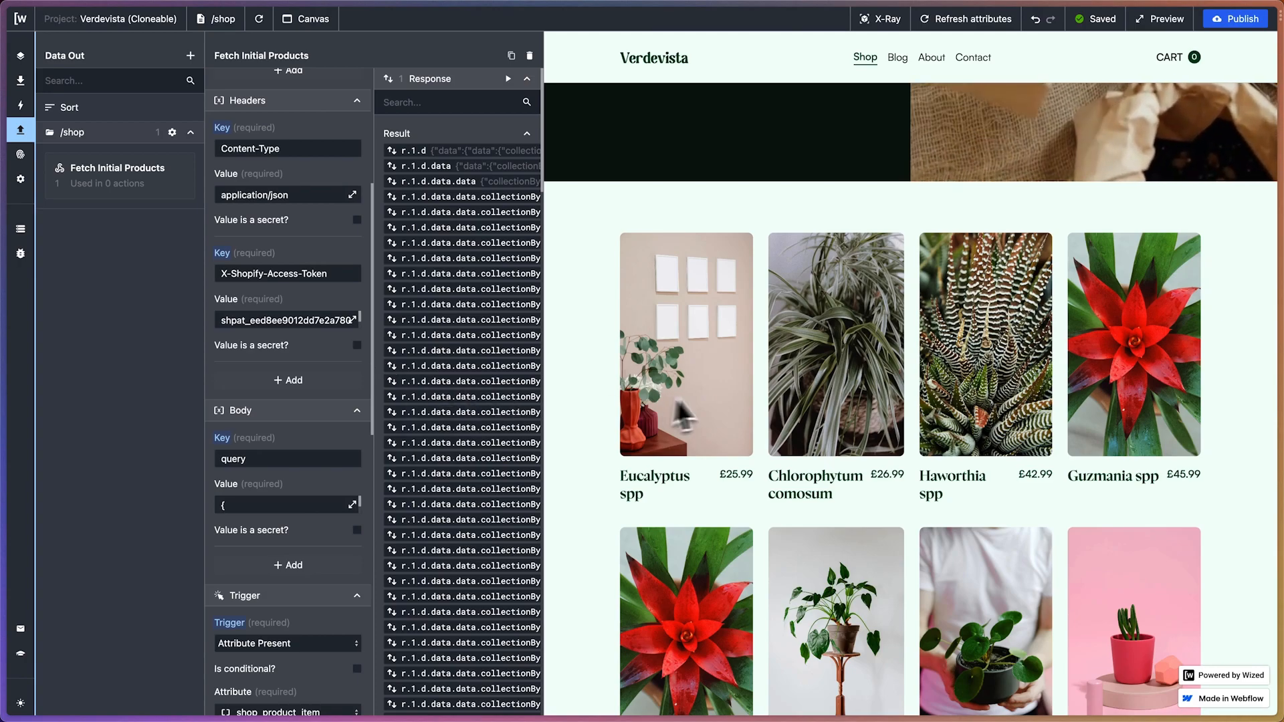
{"action": "scroll", "coordinate": [731, 401], "scroll_direction": "down", "scroll_amount": 4}
{"action": "scroll", "coordinate": [732, 391], "scroll_direction": "down", "scroll_amount": 6}
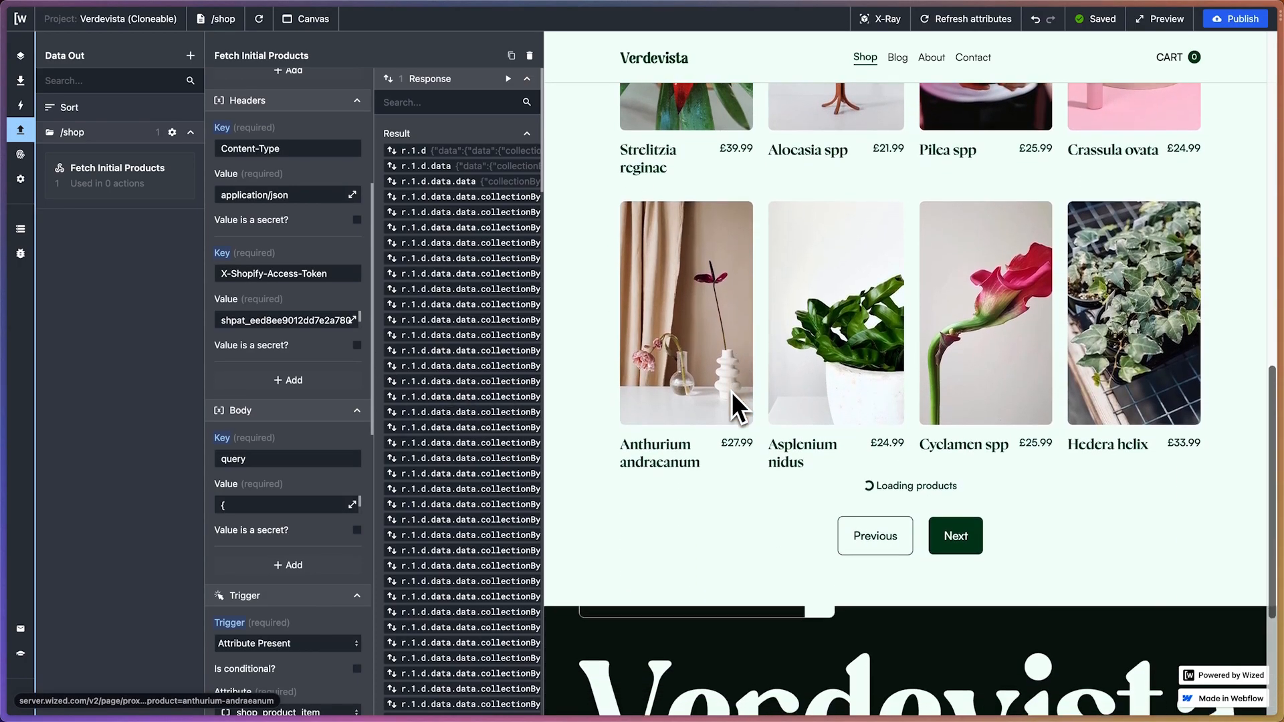